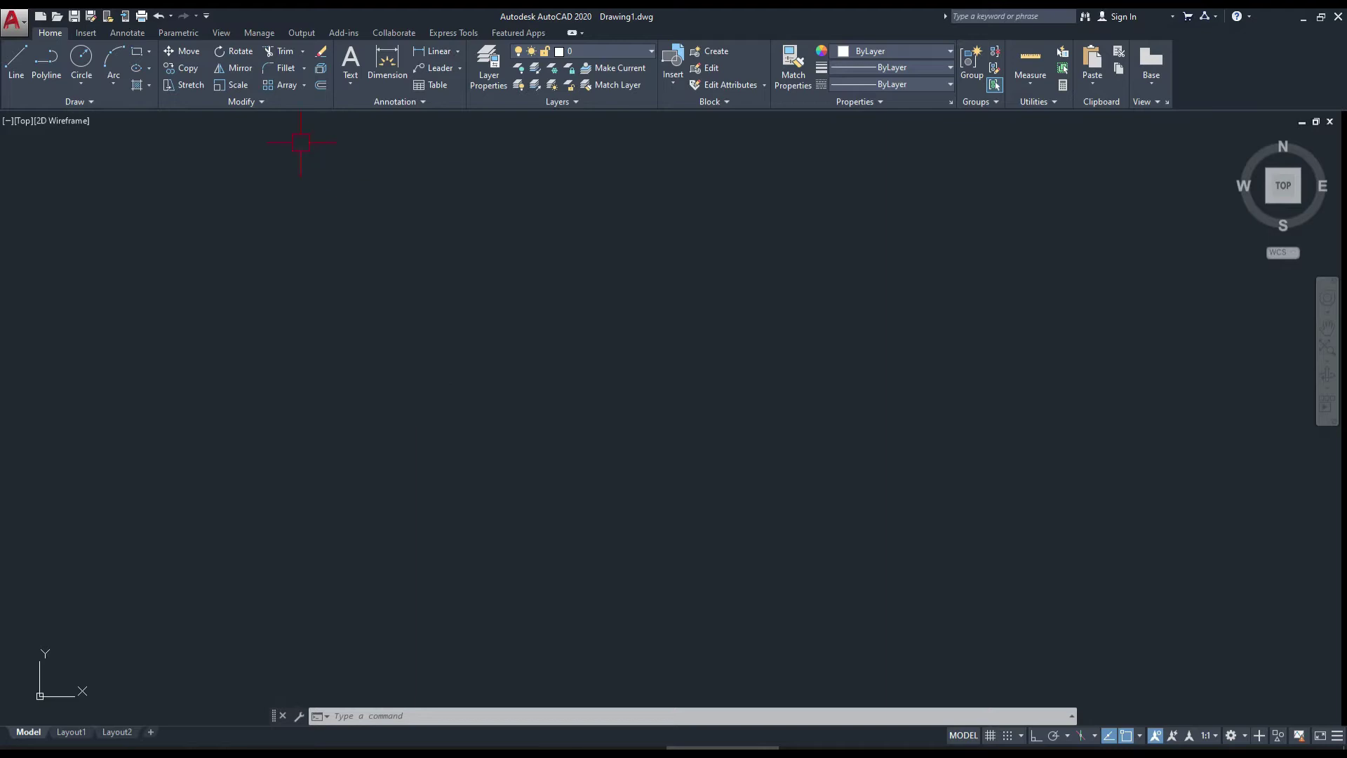
Draw a small rectangle by picking its two corners
left_click(305, 85)
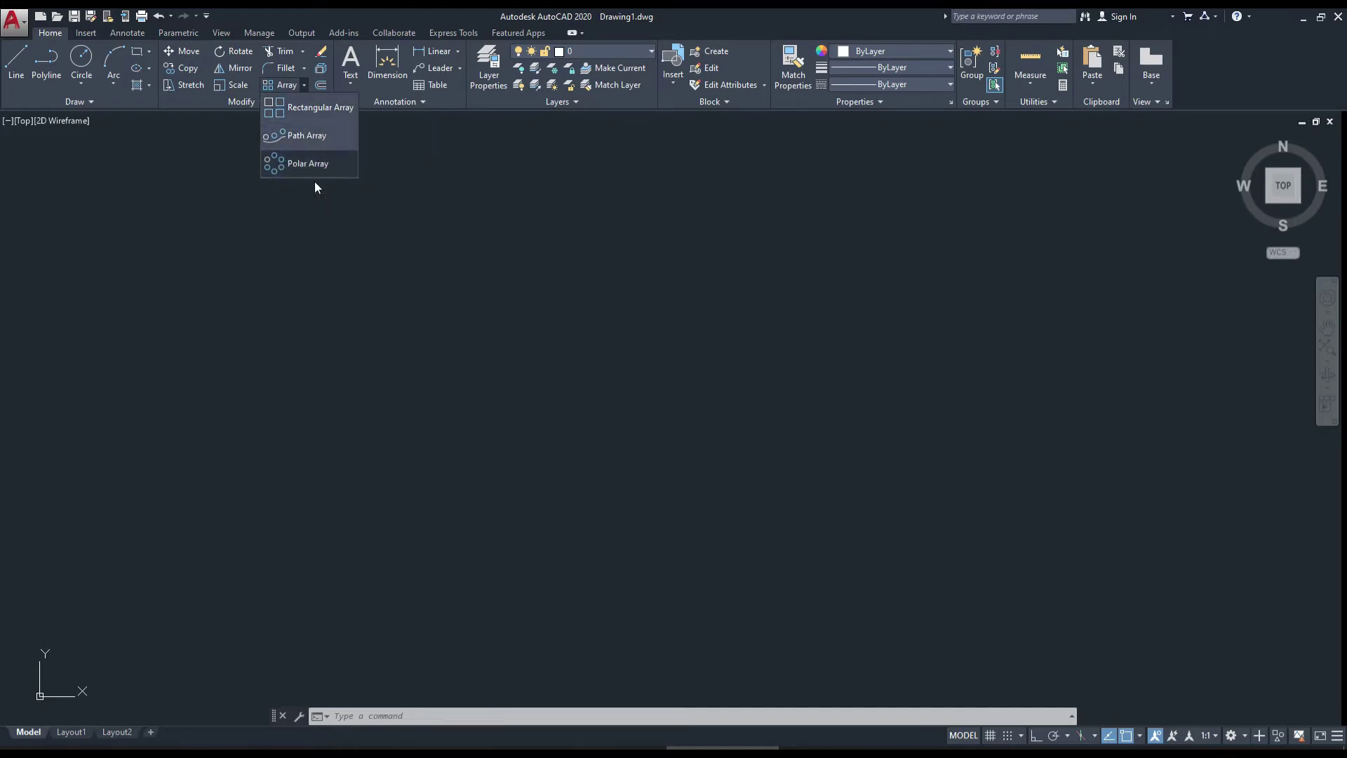
left_click(531, 306)
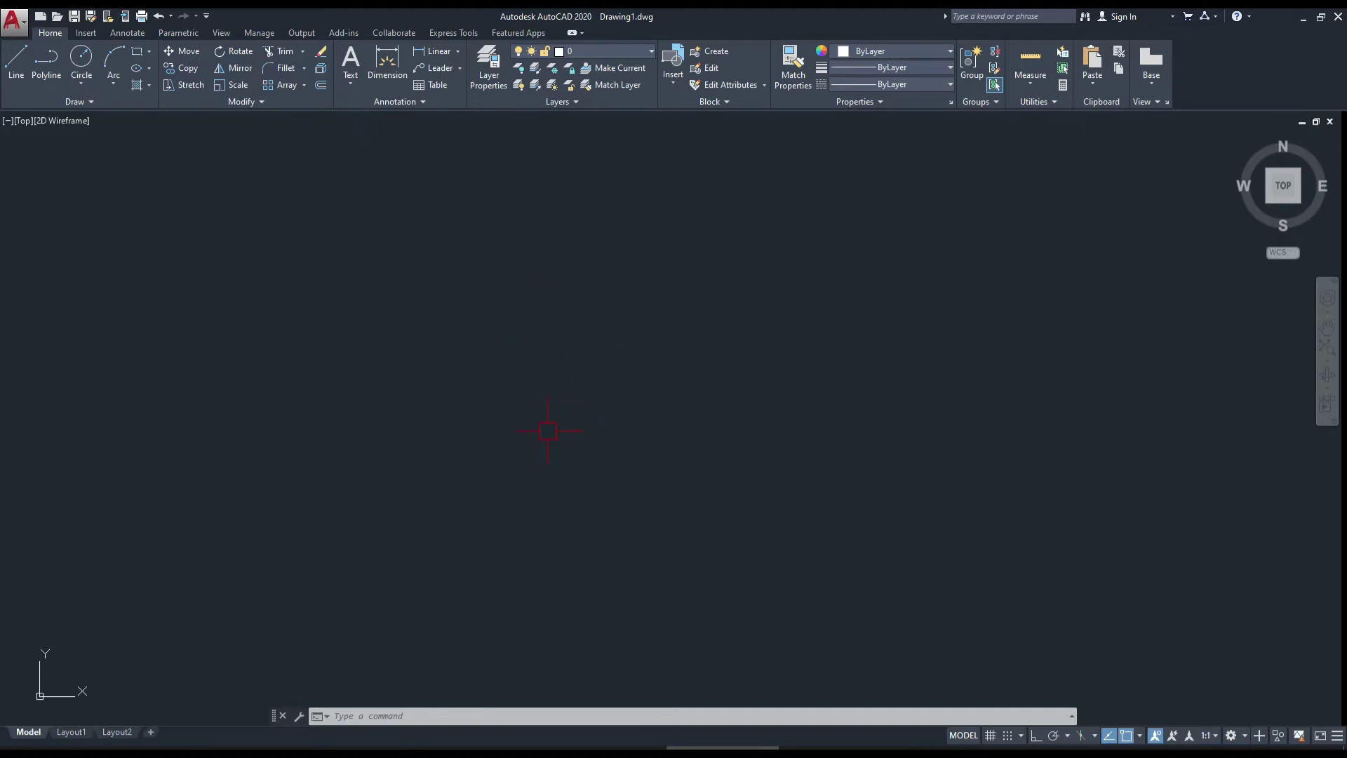
type("REC")
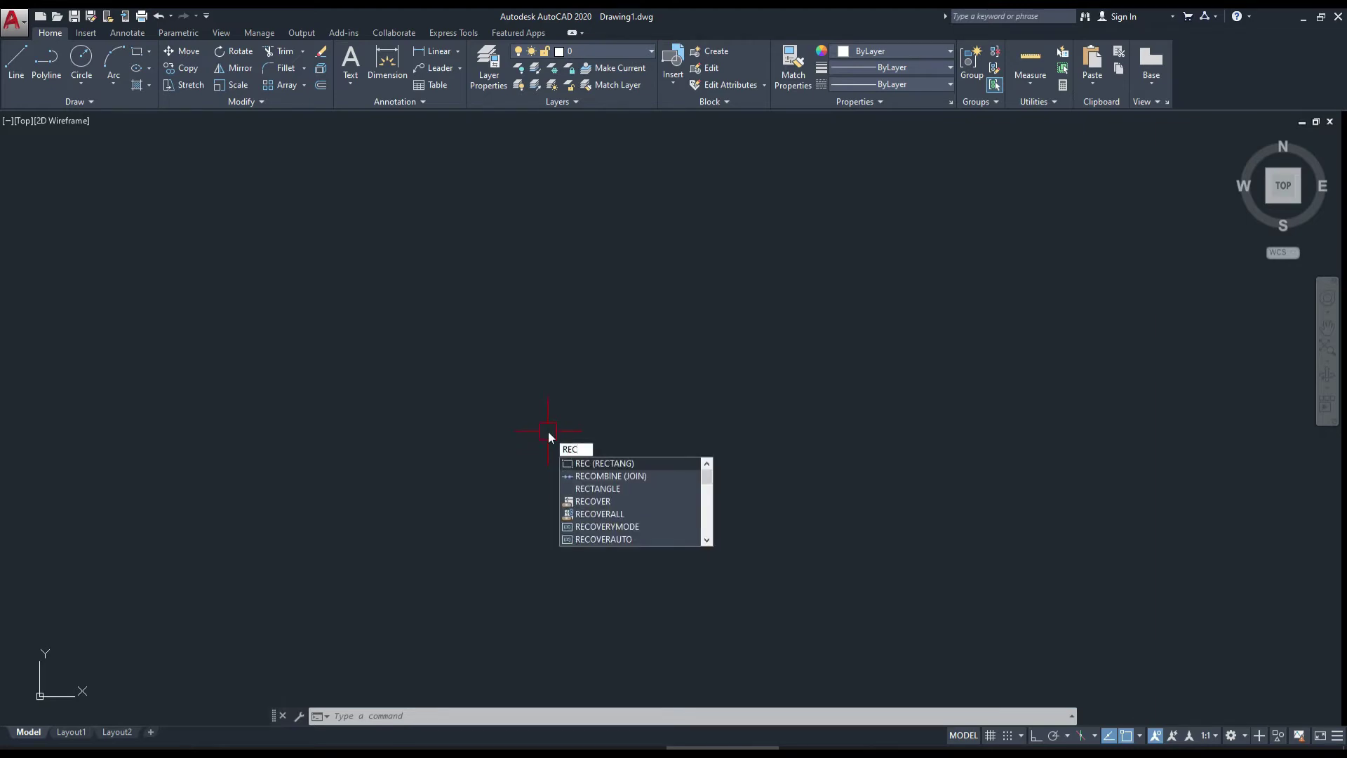
key("Return")
left_click(457, 501)
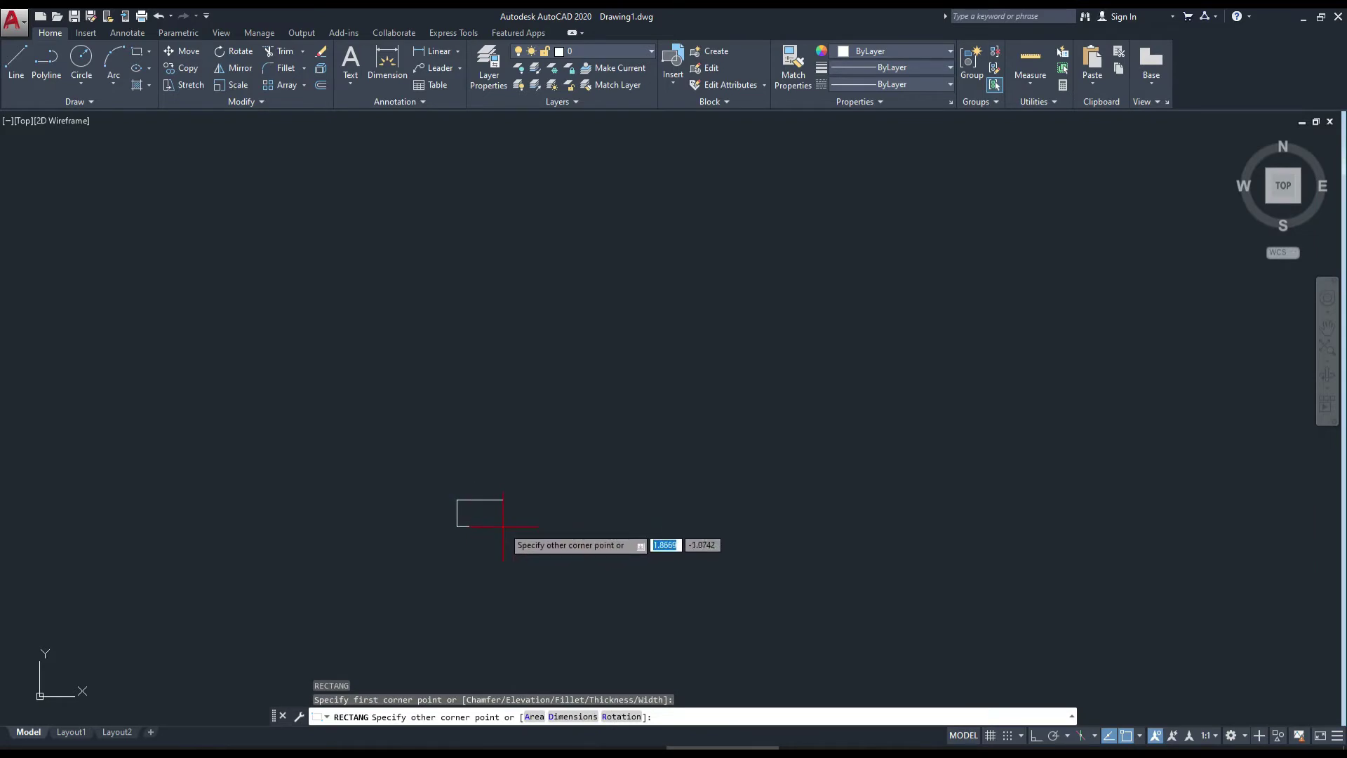
left_click(503, 527)
scroll(504, 528, "up", 4)
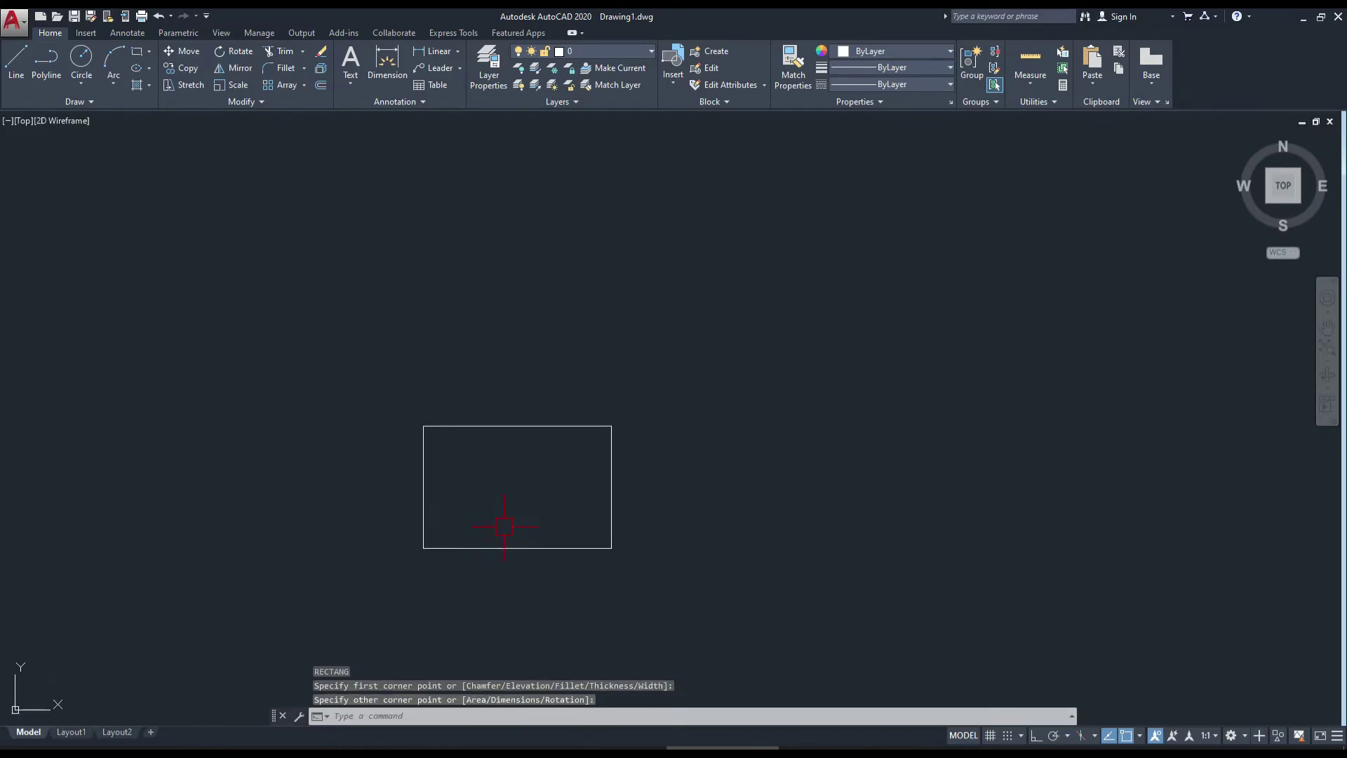
Draw a circle centred in the middle of the rectangle
type("c")
key("Return")
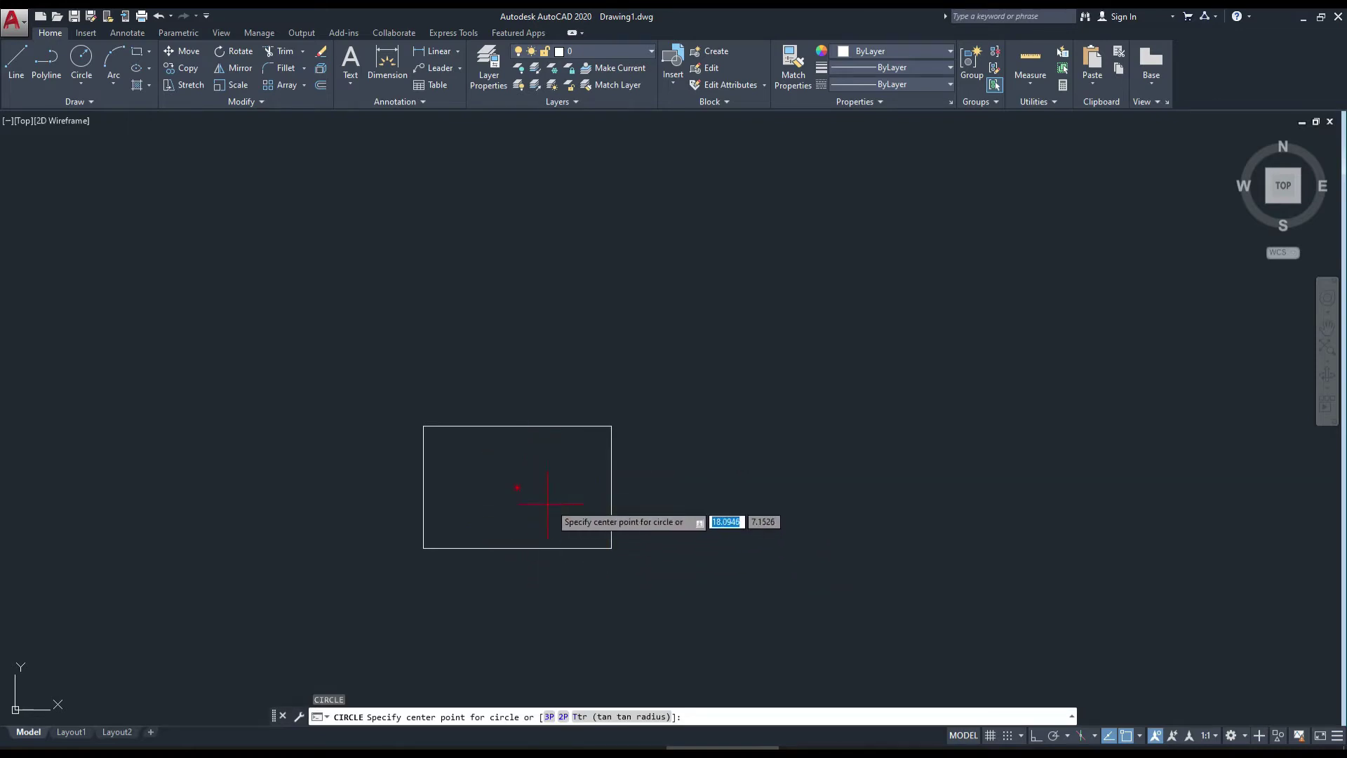
left_click(517, 487)
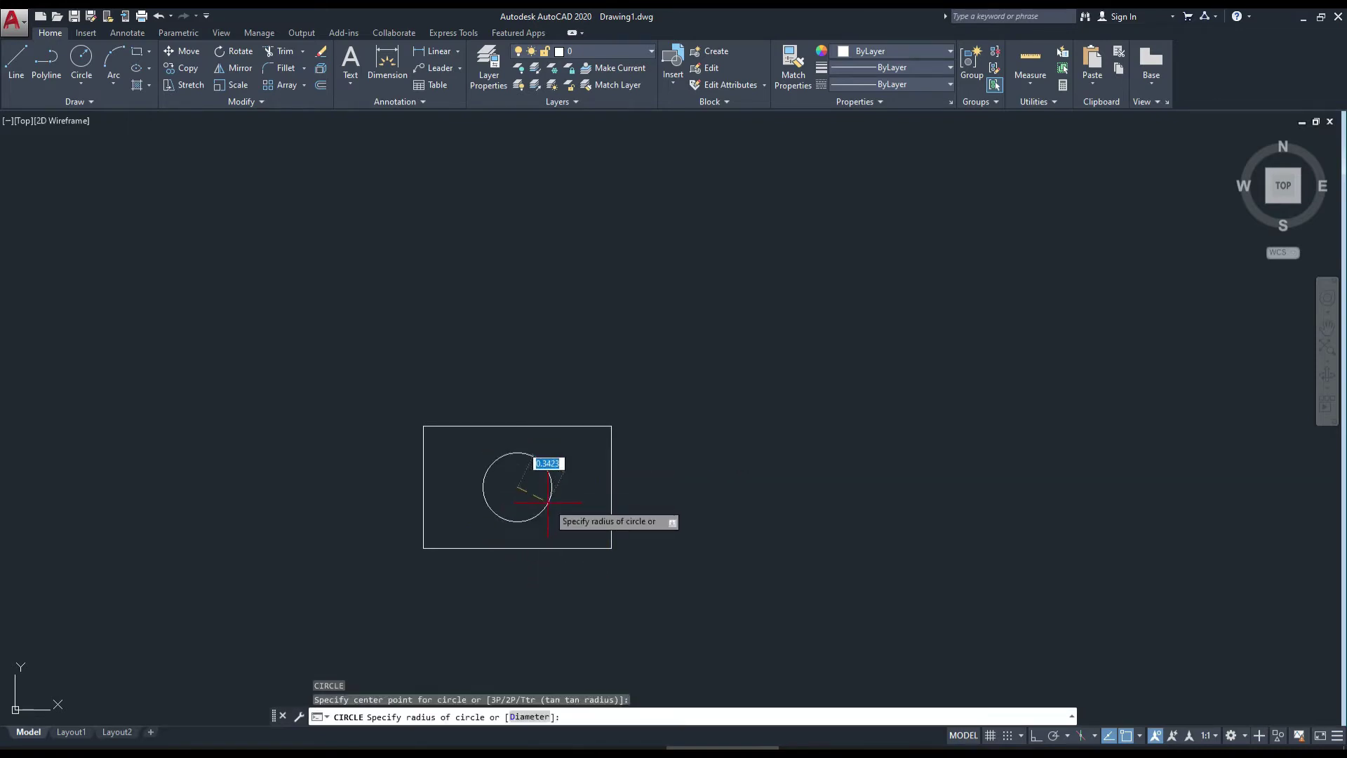
left_click(550, 500)
scroll(481, 503, "down", 4)
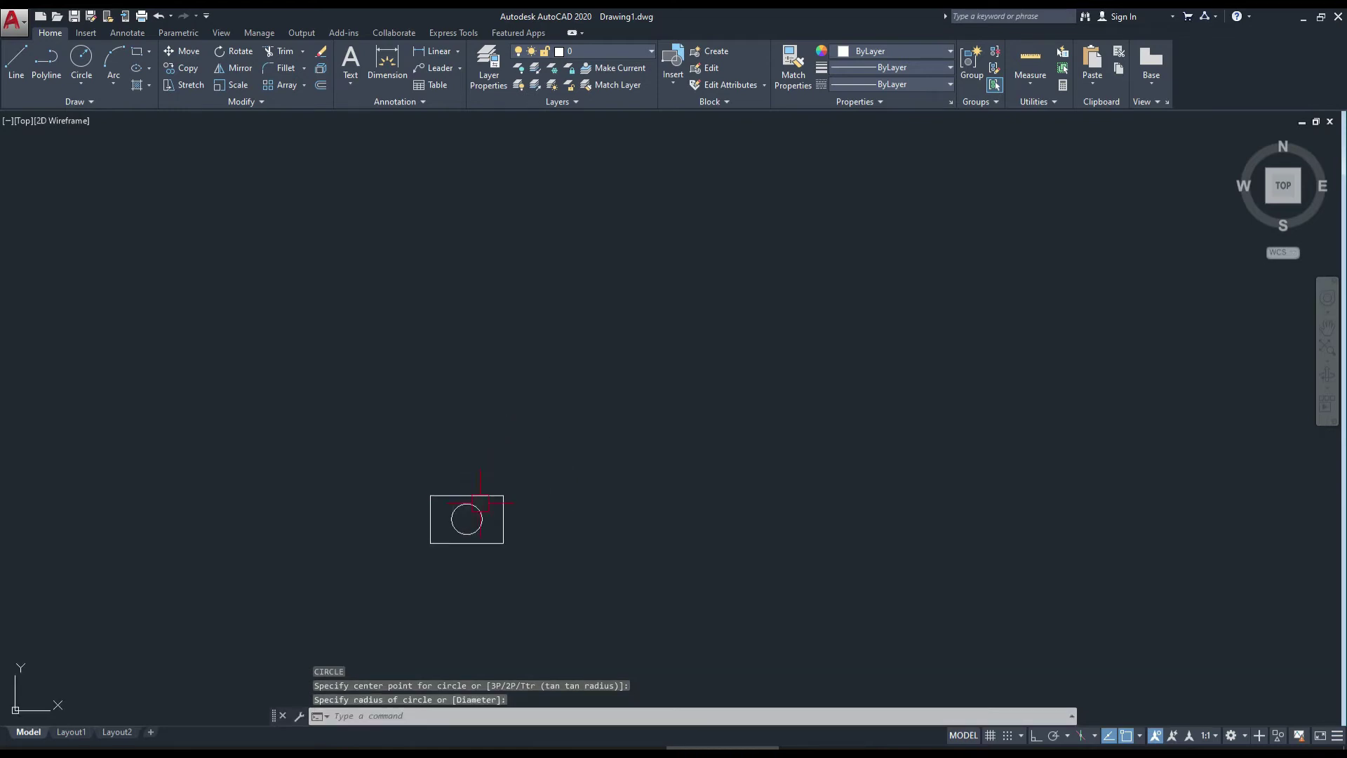
middle_click_drag(470, 477, 459, 513)
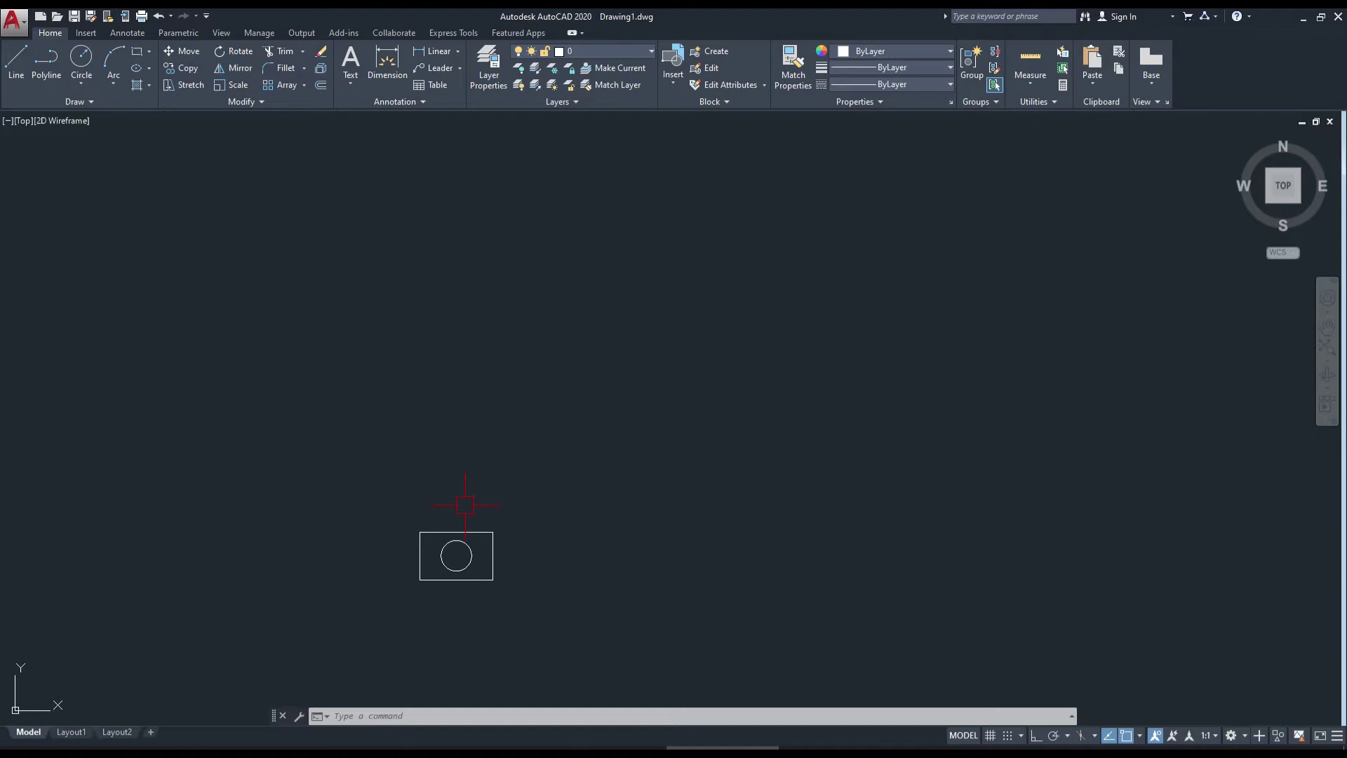
middle_click_drag(466, 505, 454, 520)
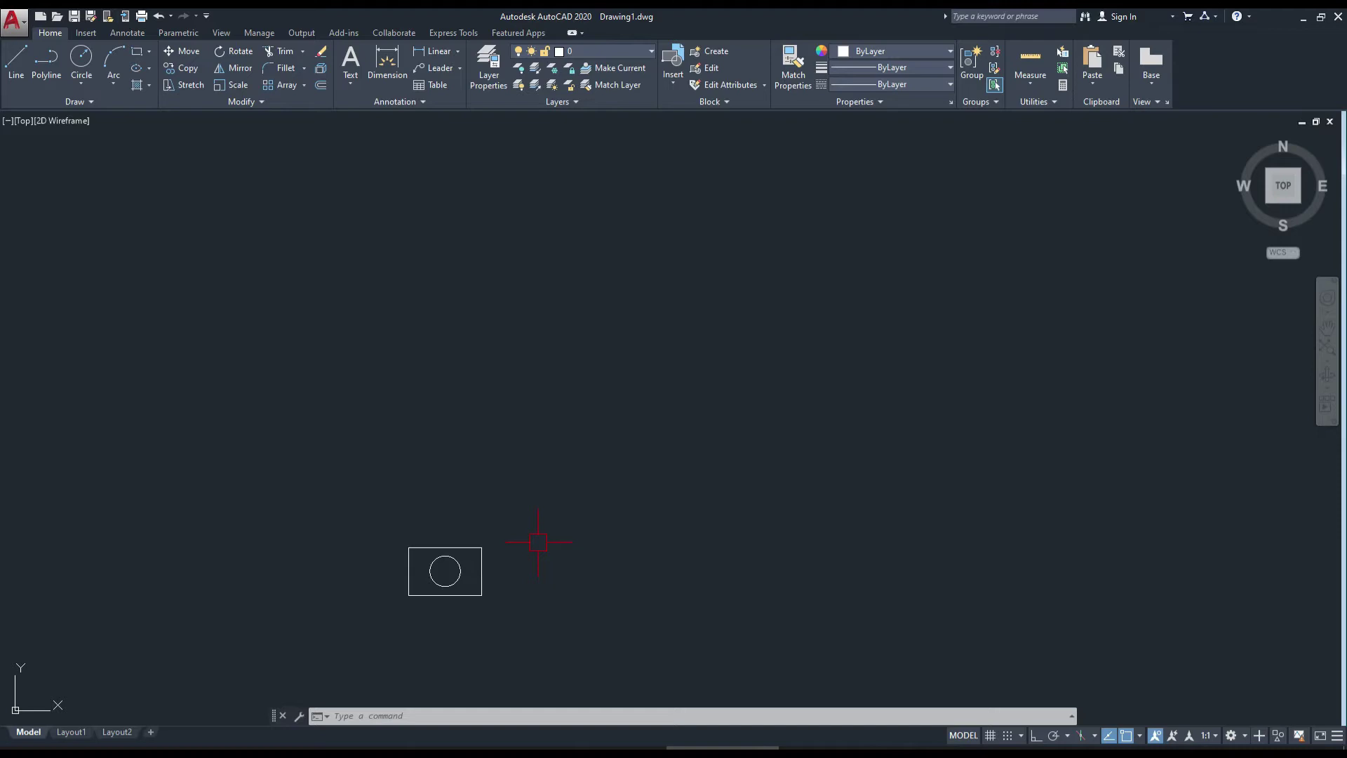
middle_click_drag(538, 542, 527, 555)
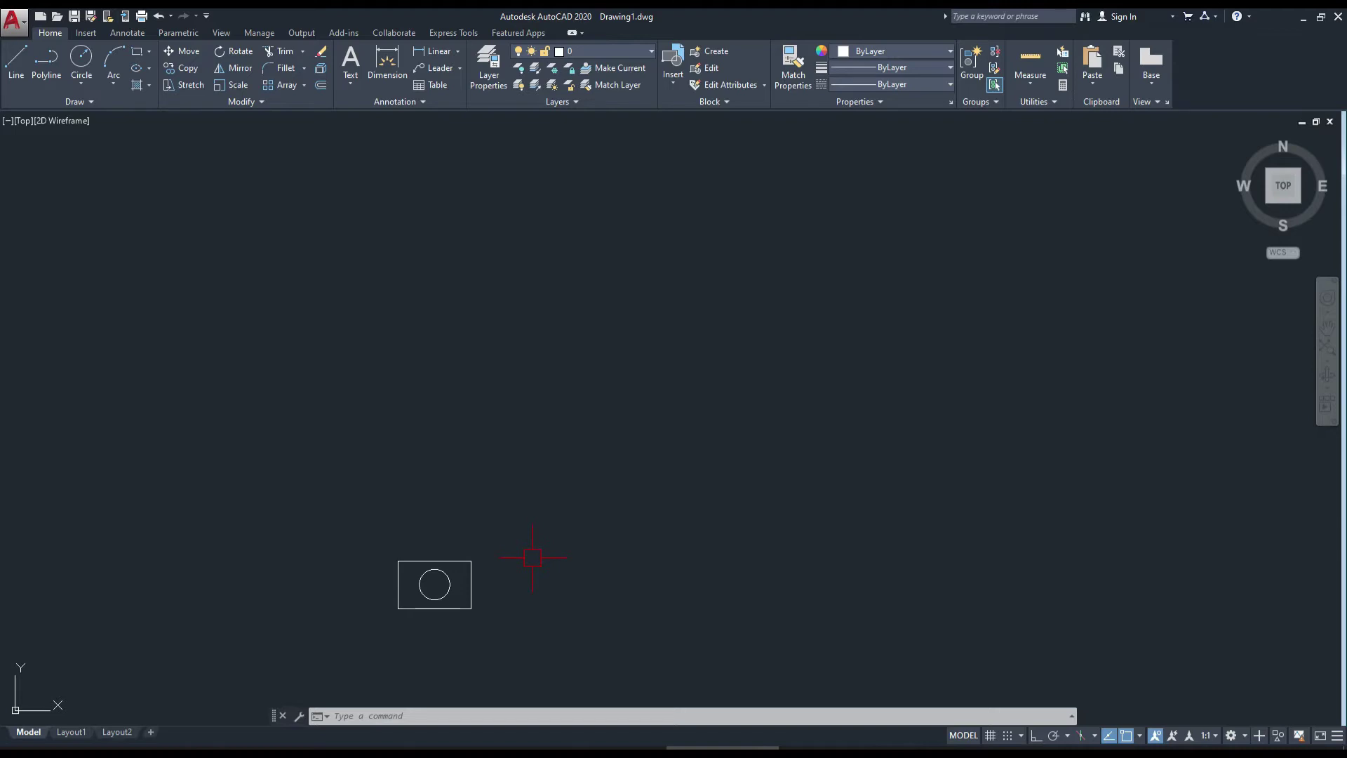
Make a rectangular array of the rectangle and circle, previewing a 4-by-3 grid
left_click(305, 87)
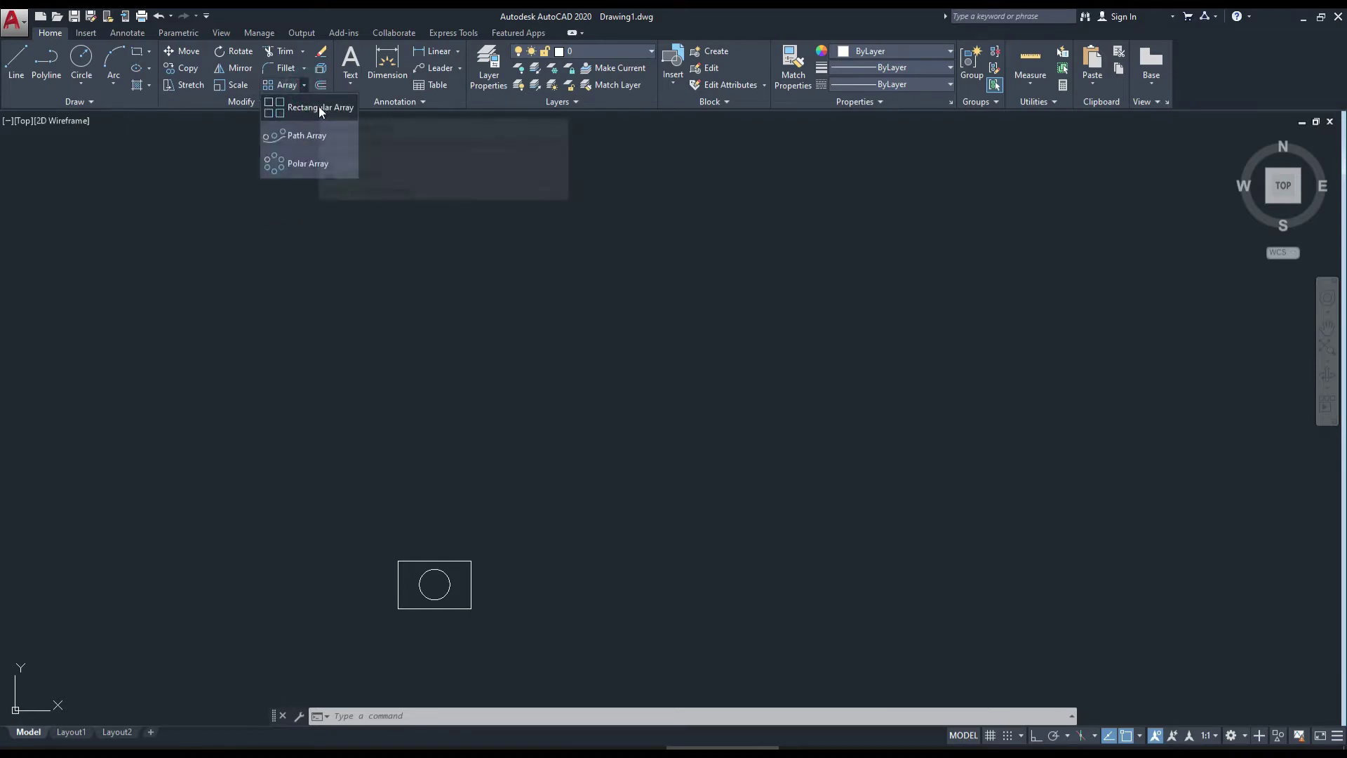
left_click(555, 302)
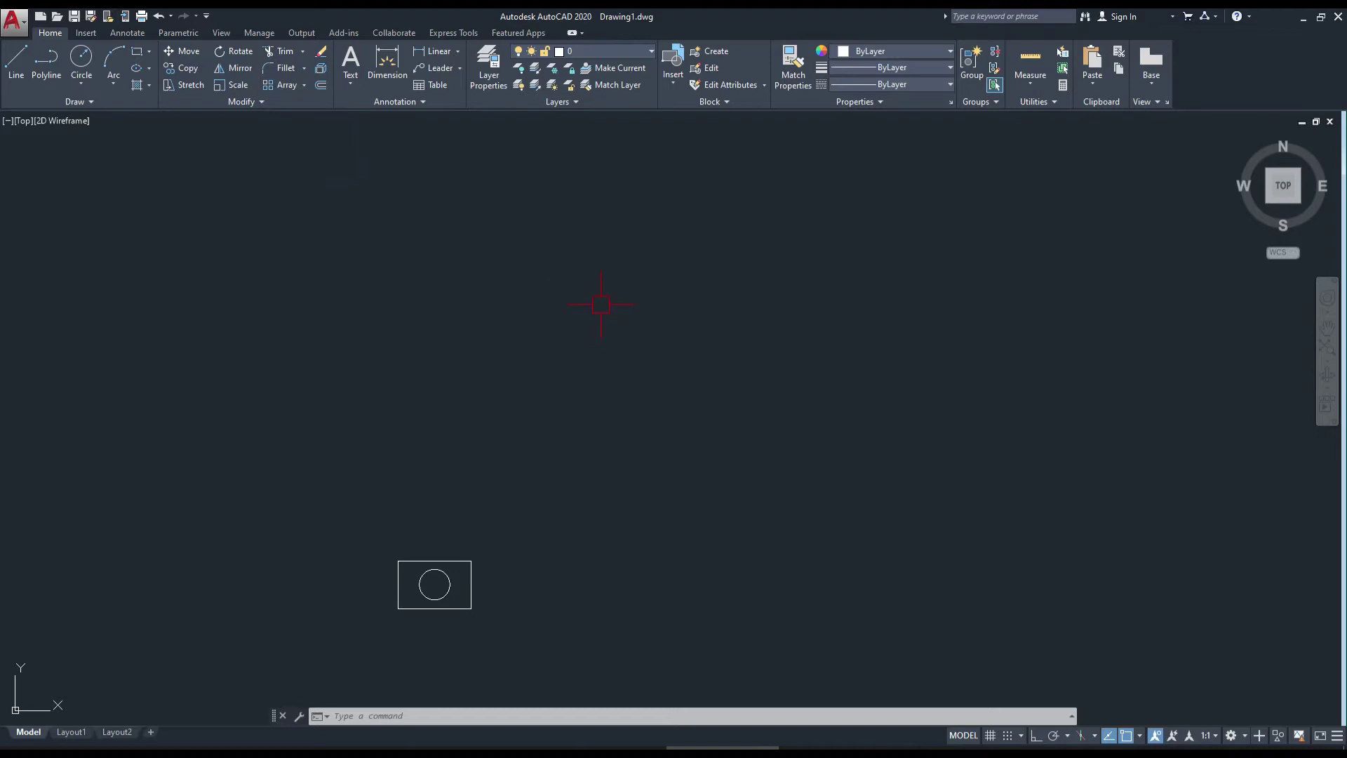
type("AR")
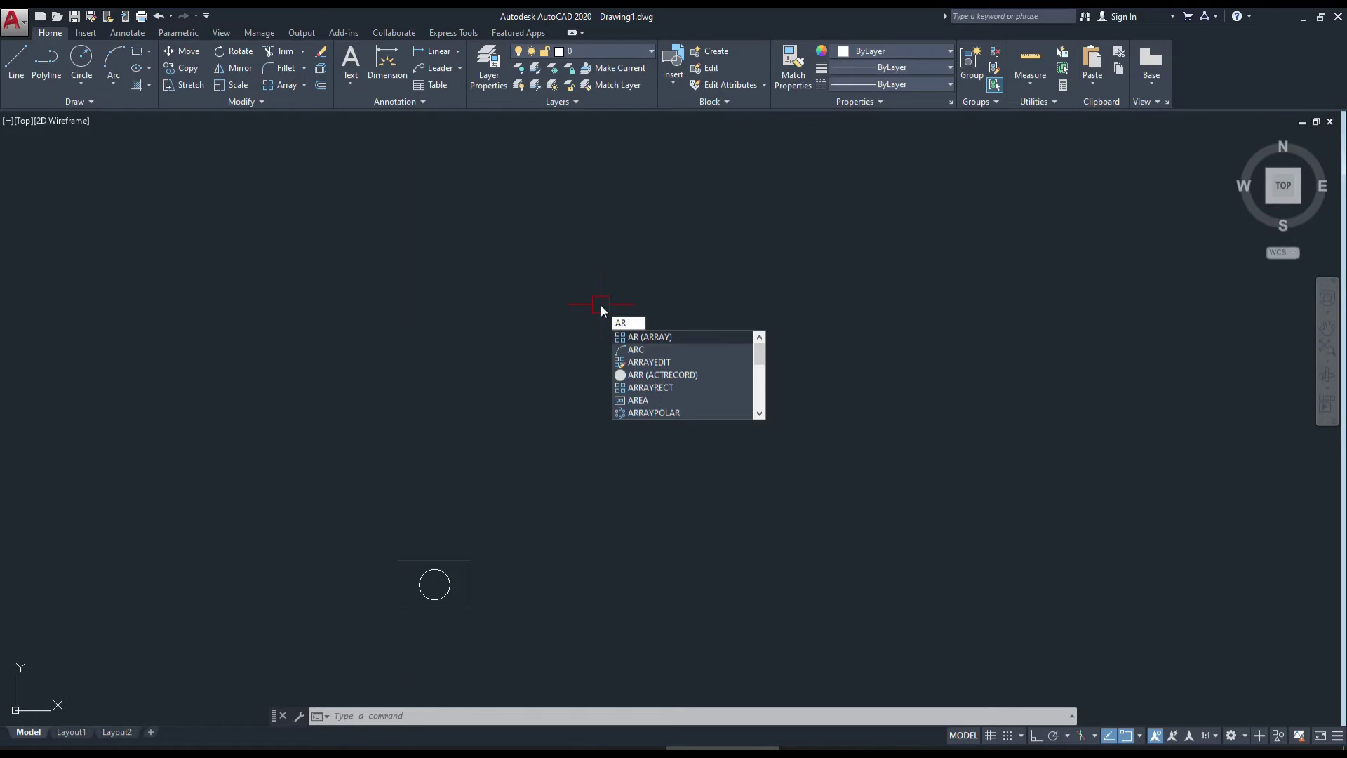
key("Return")
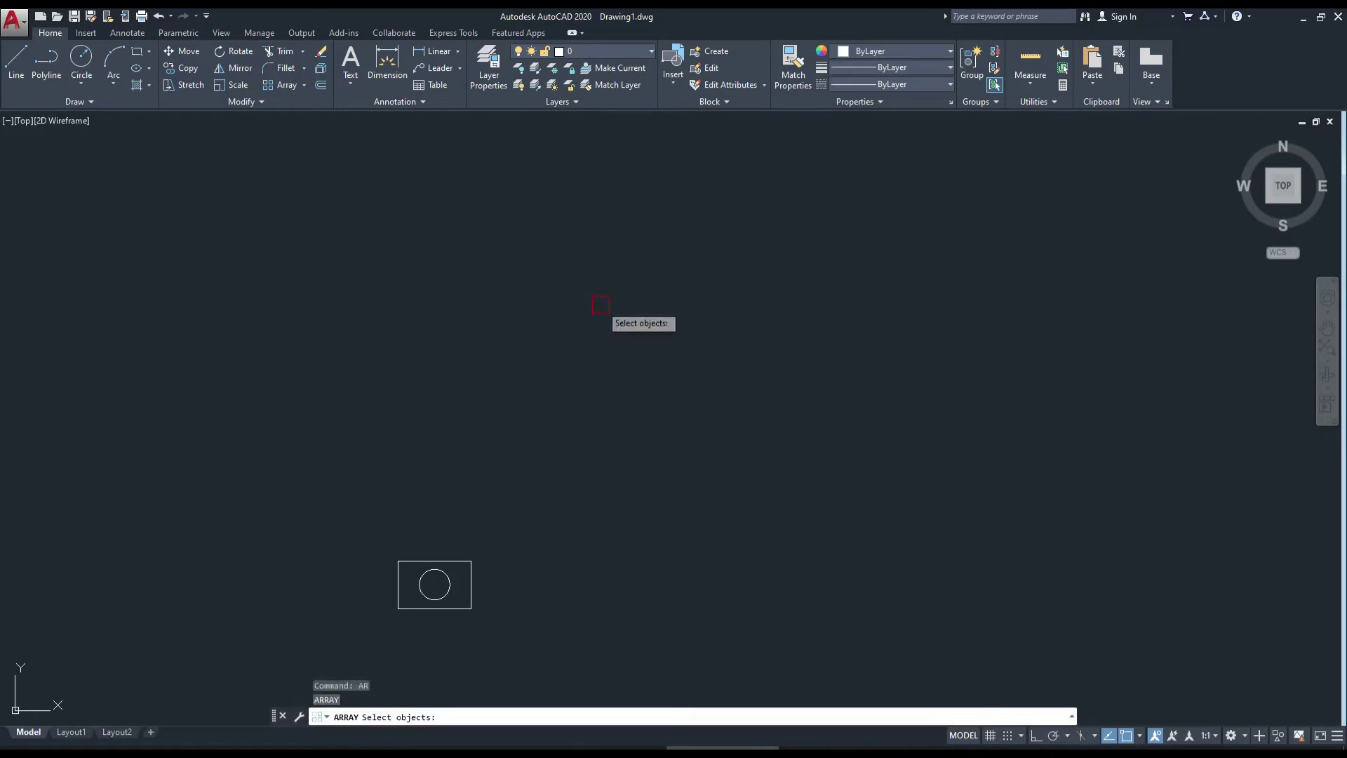
key("Escape")
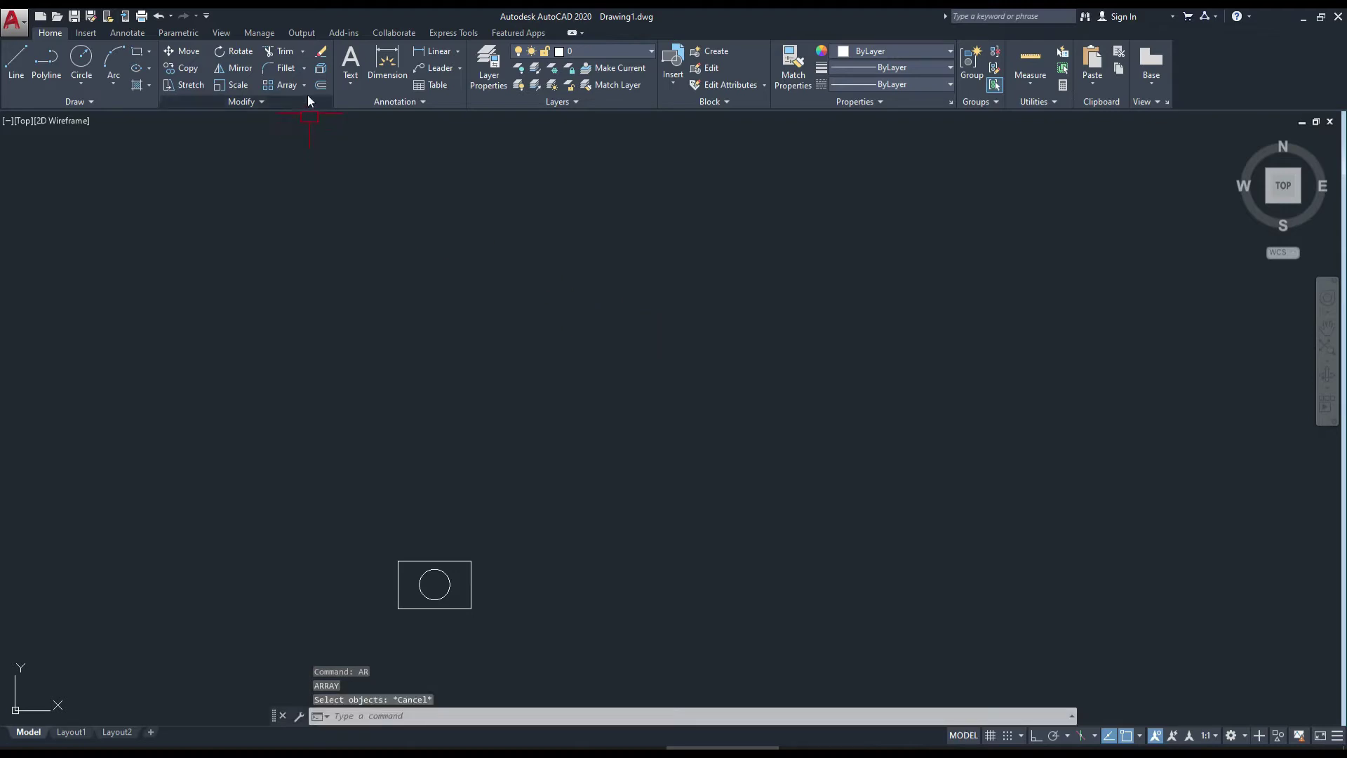
left_click(305, 85)
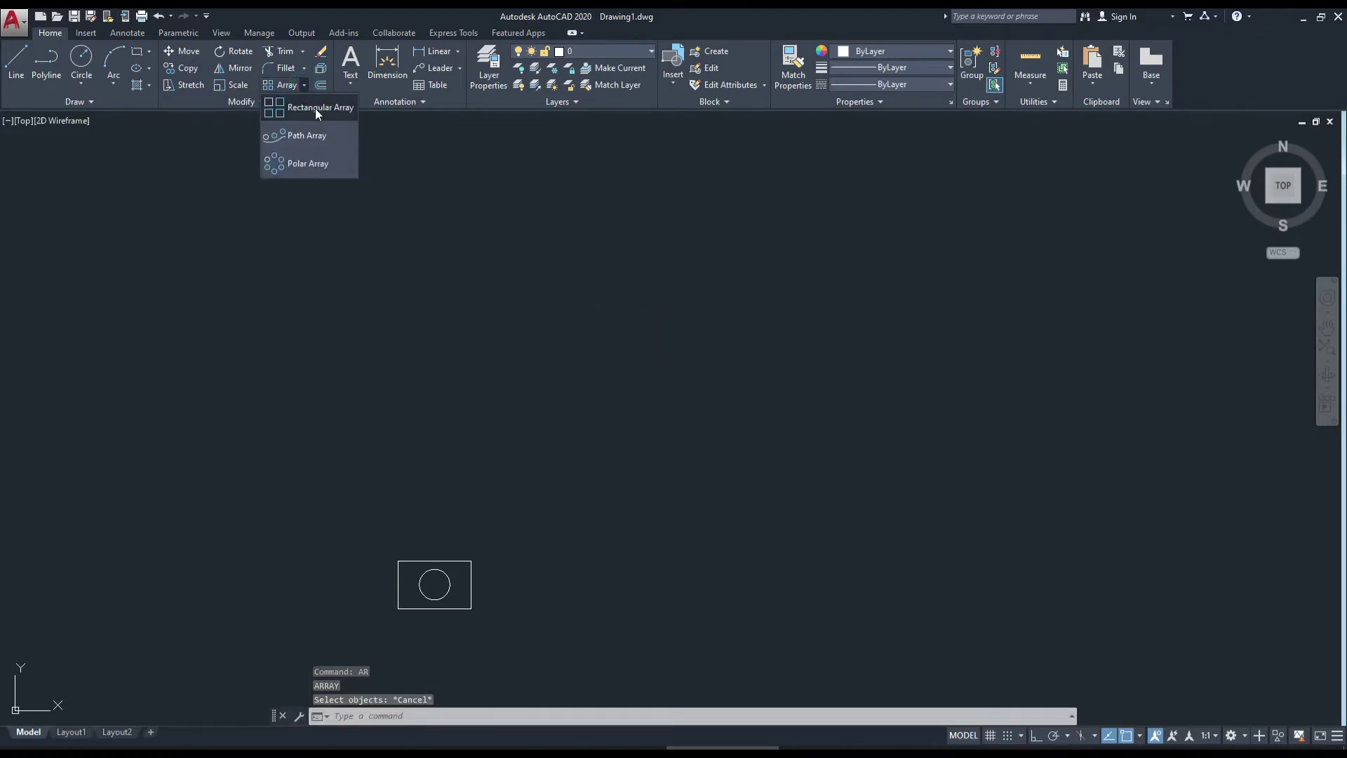
left_click(317, 109)
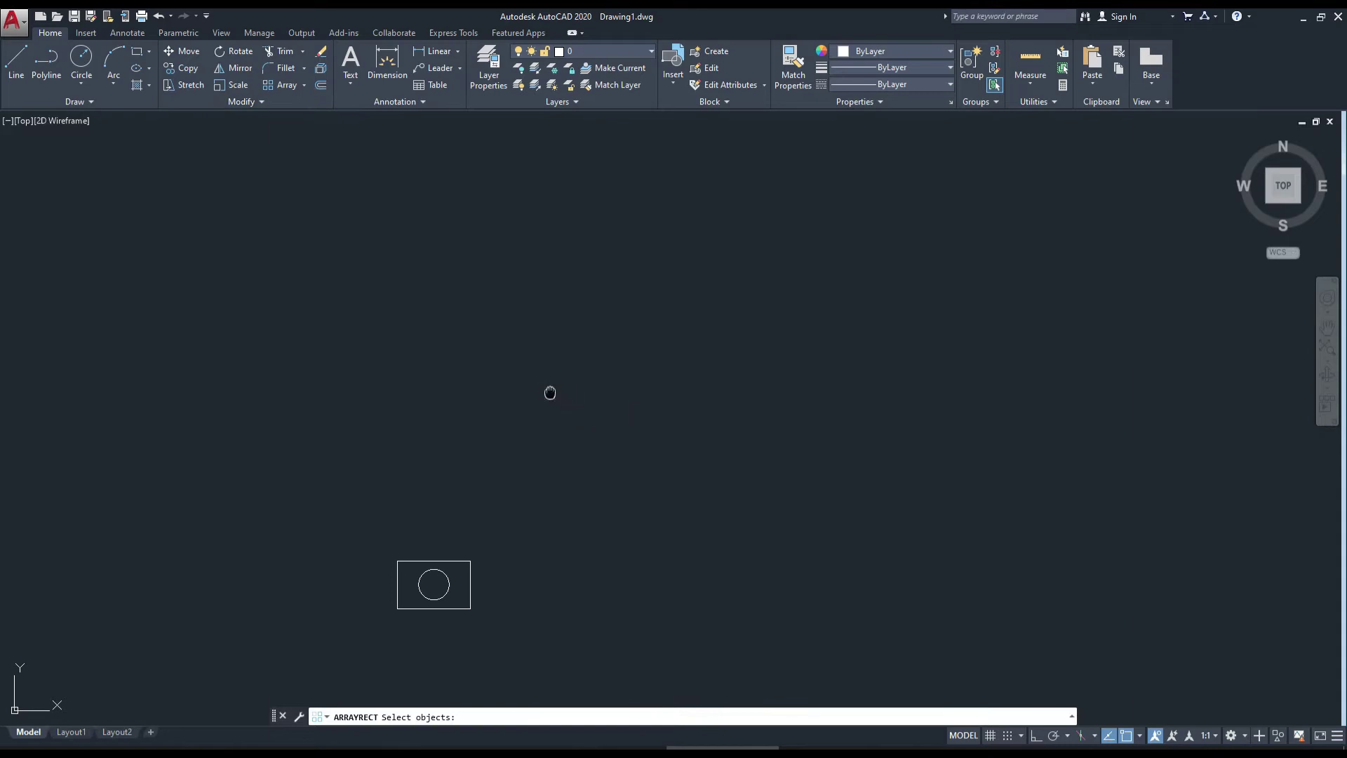
middle_click_drag(550, 393, 535, 415)
scroll(535, 415, "down", 2)
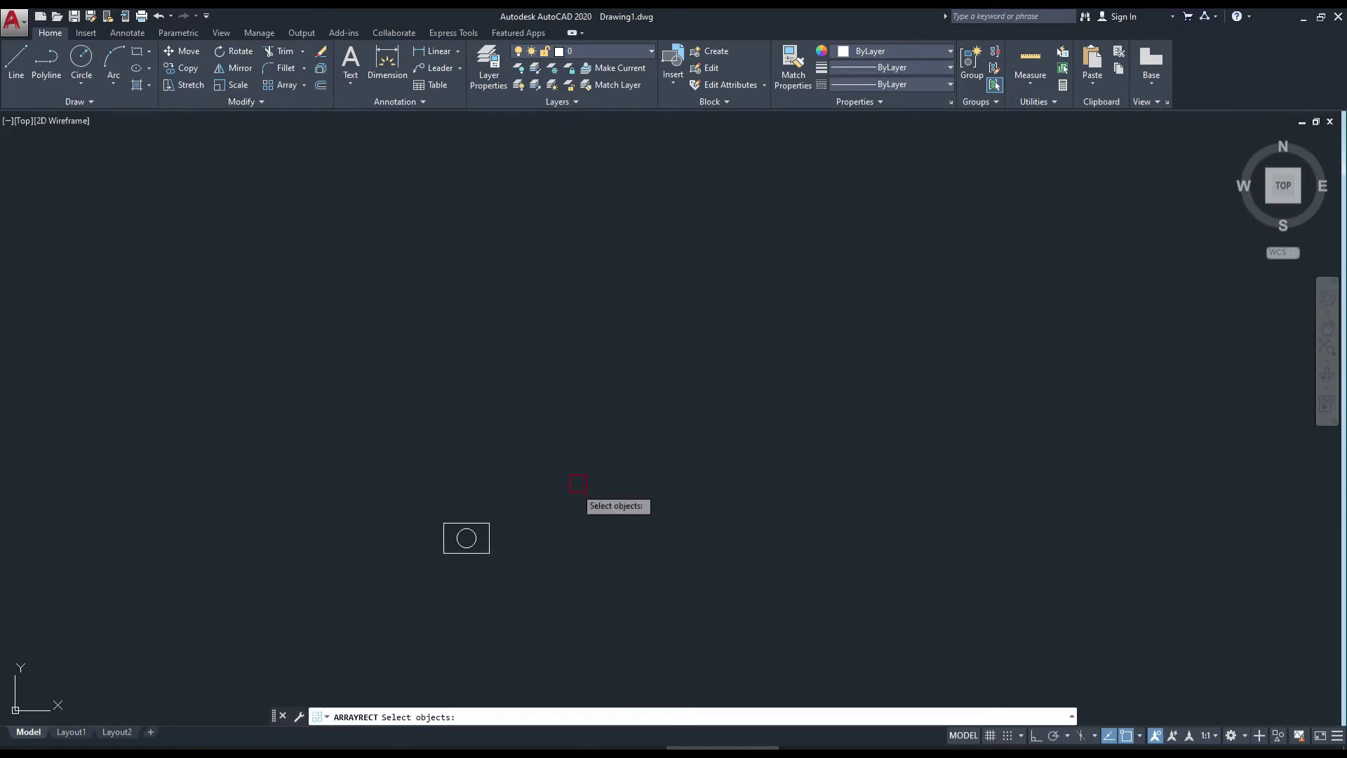
left_click(554, 491)
left_click(424, 563)
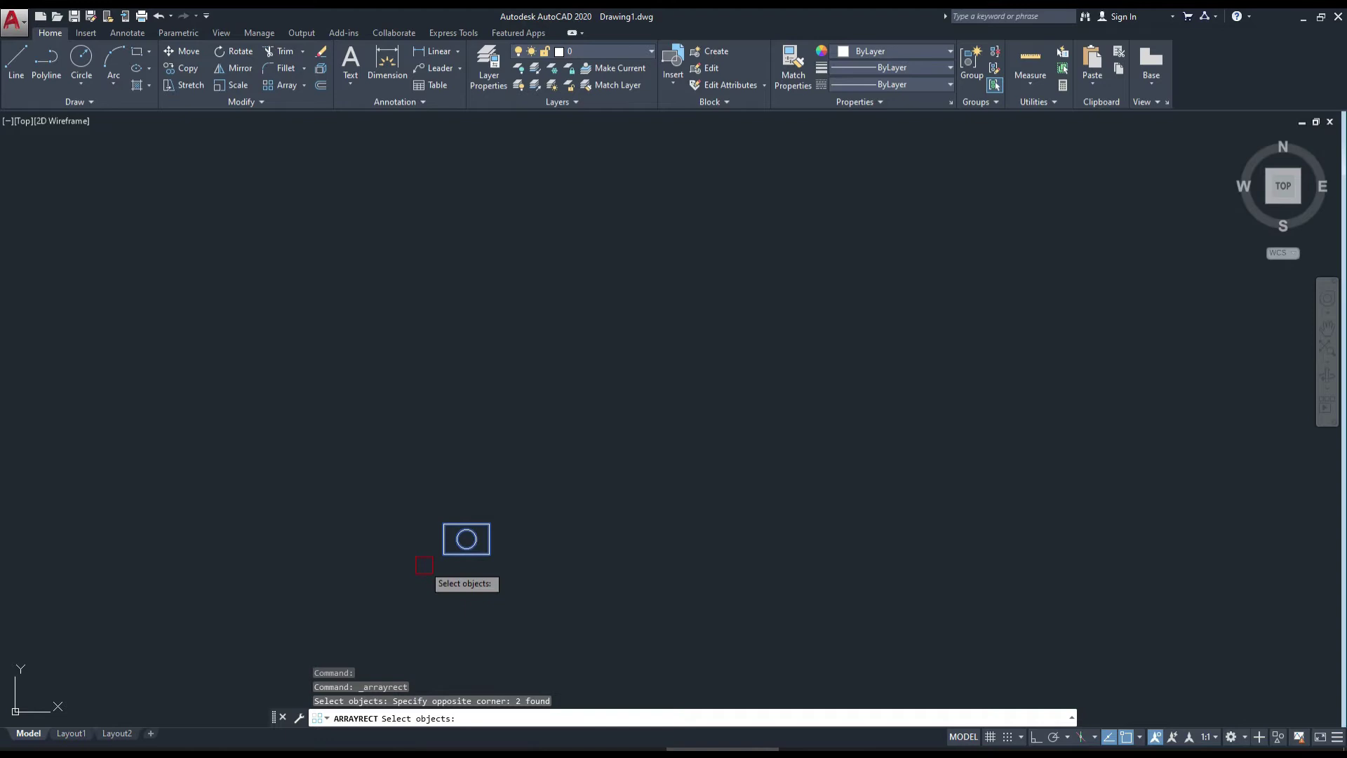
key("Return")
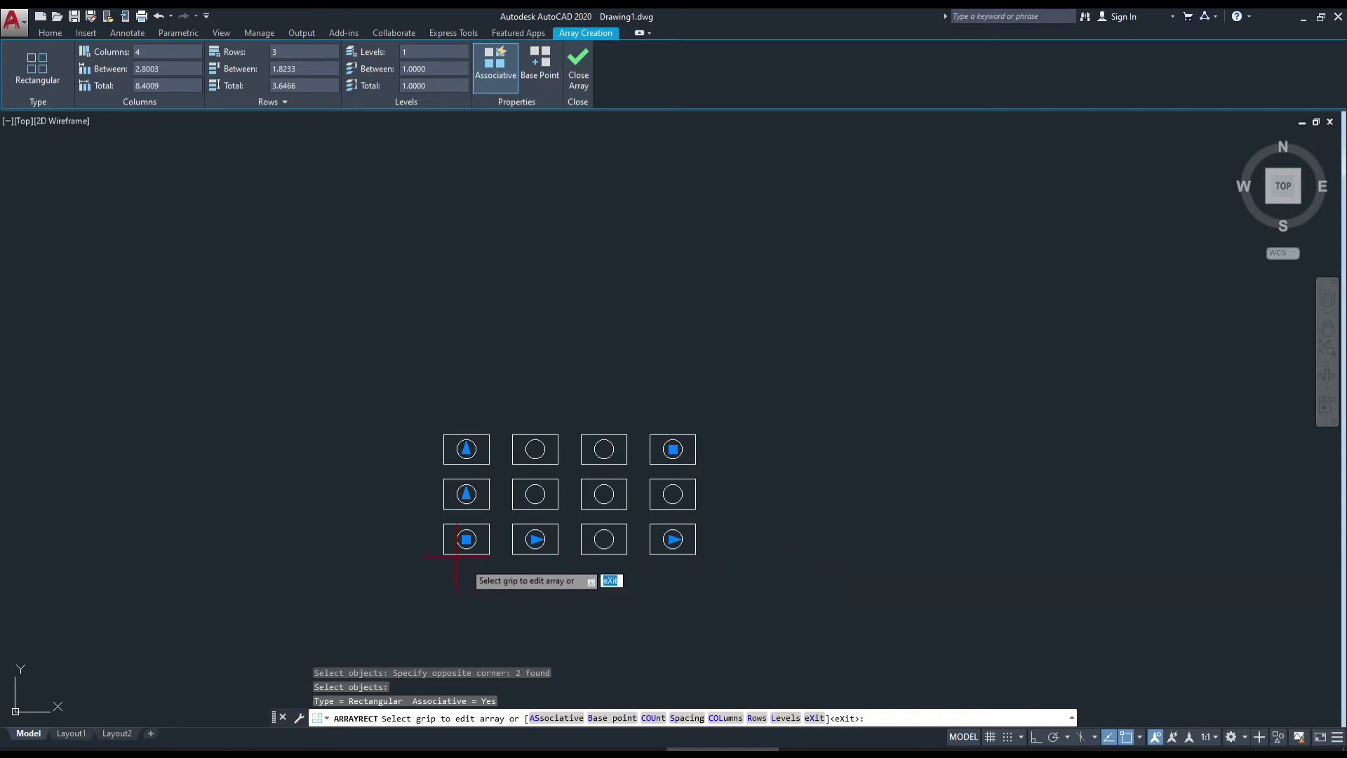
Set the array to 6 columns with a 30-unit total span, 6 units apart
middle_click_drag(438, 540, 478, 554)
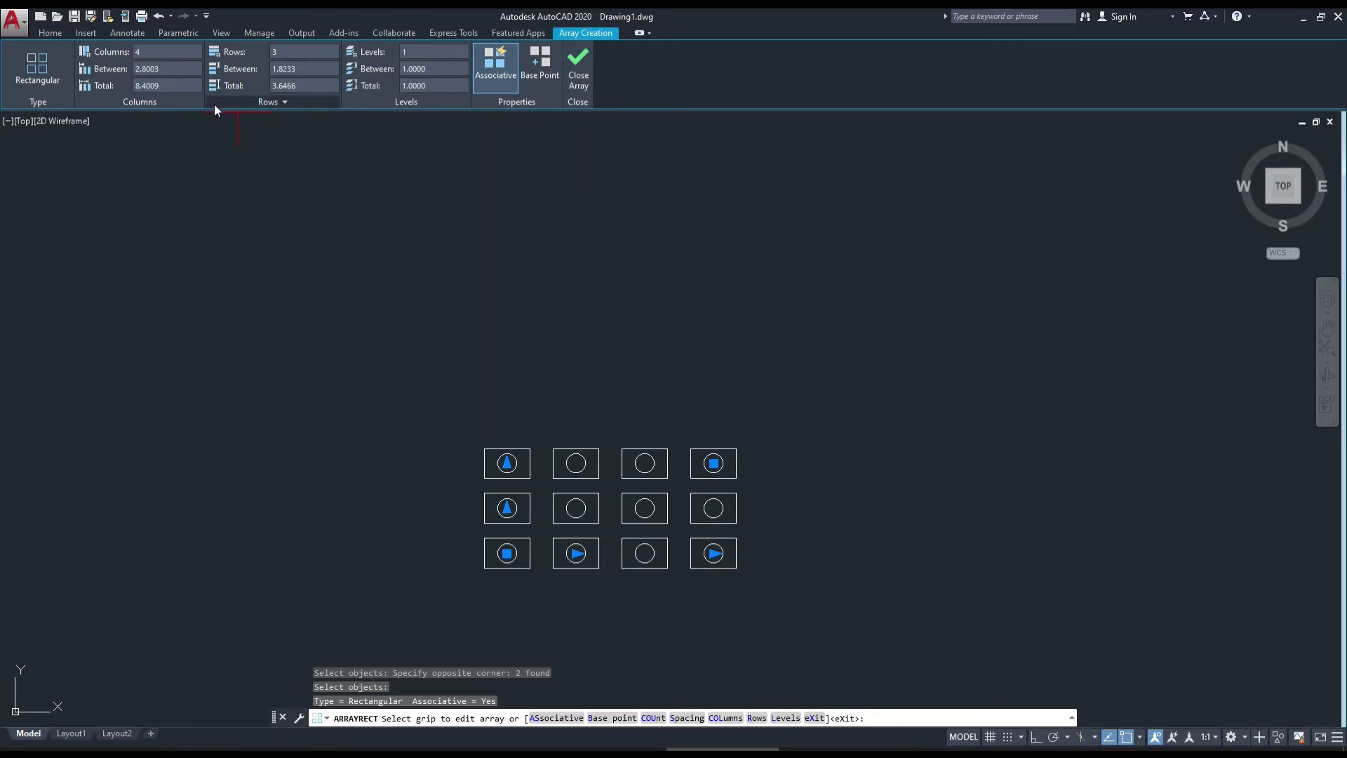
left_click(164, 50)
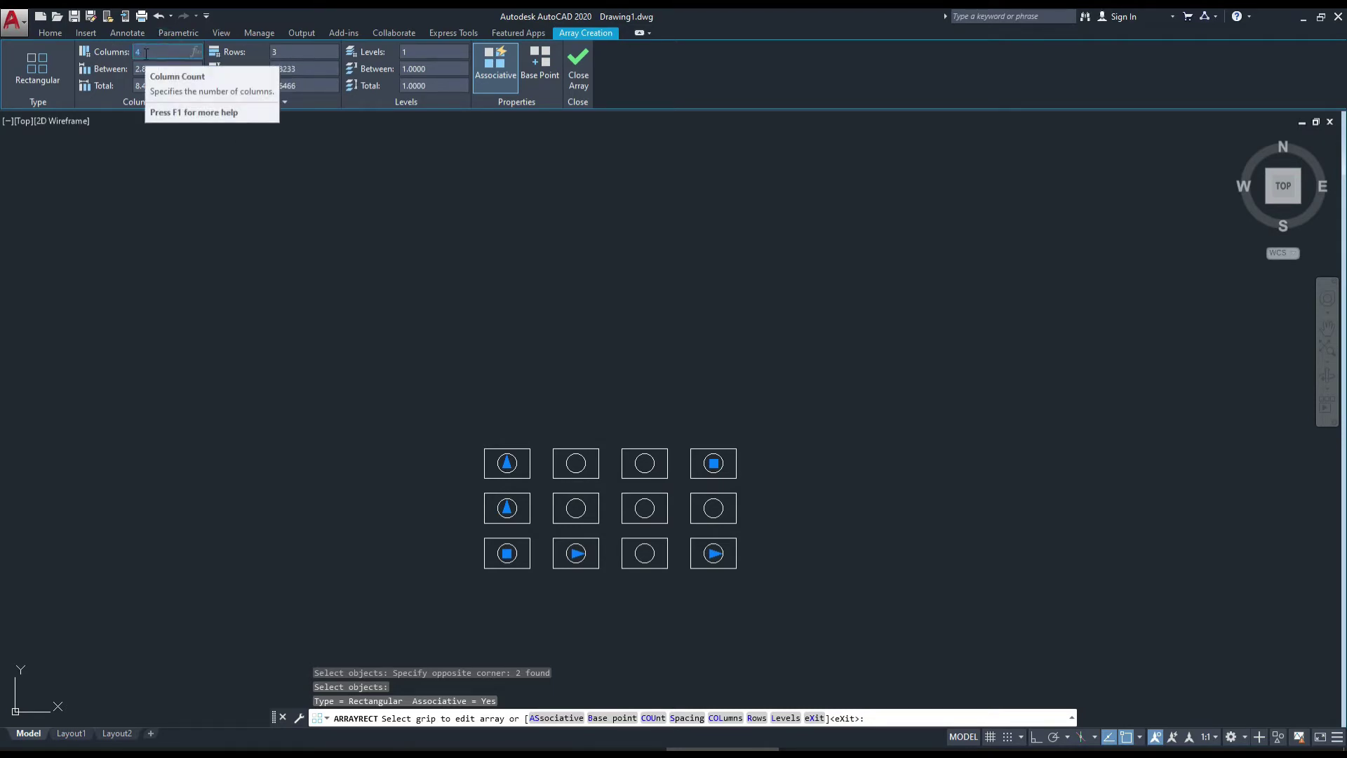
type("6")
key("Return")
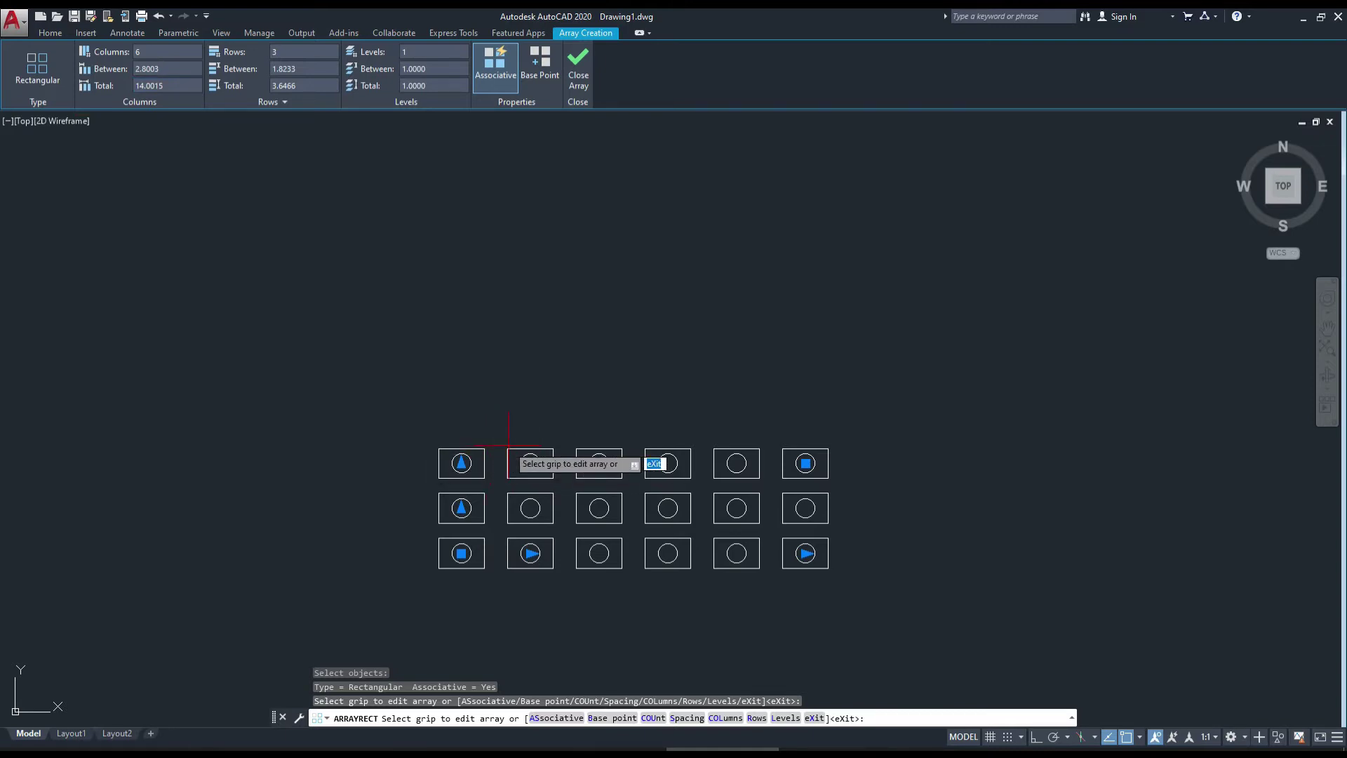
left_click(164, 70)
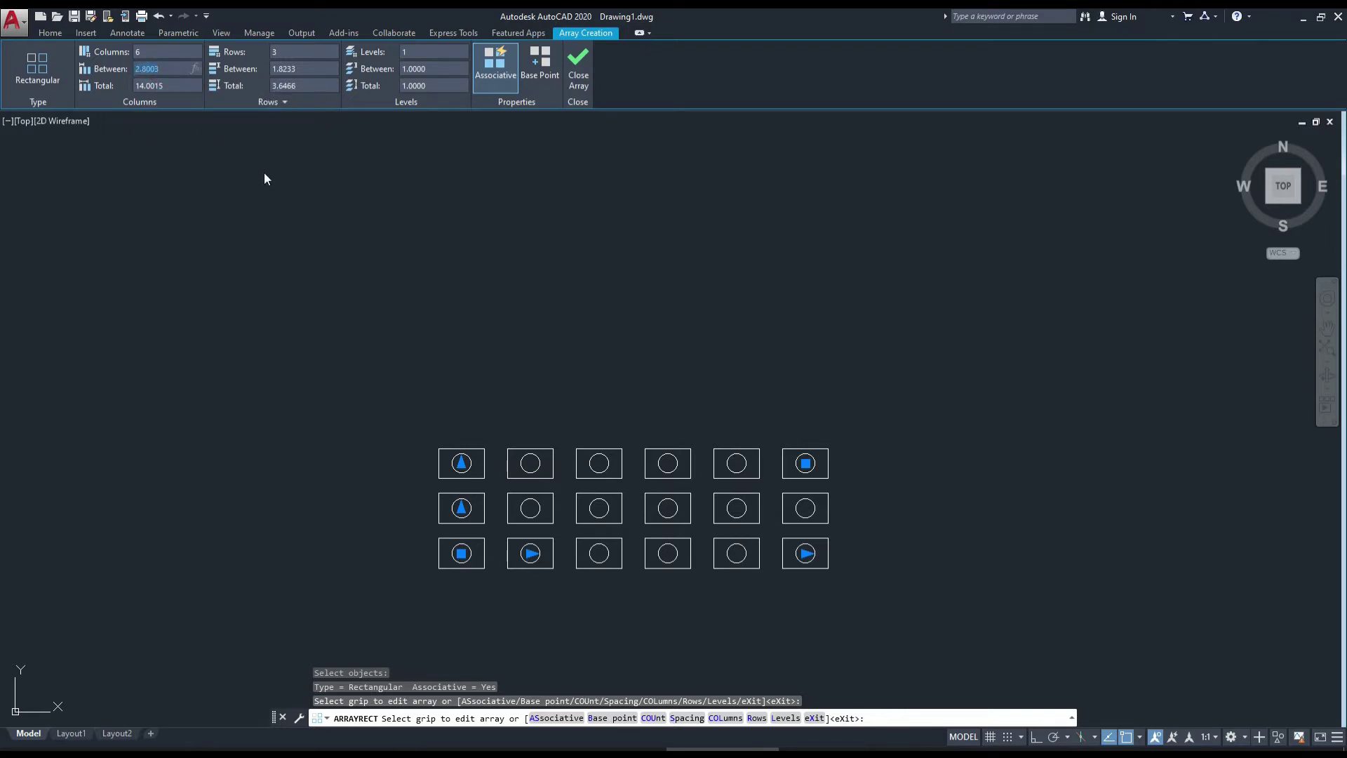
type("10")
key("Return")
scroll(432, 355, "down", 4)
scroll(456, 438, "up", 2)
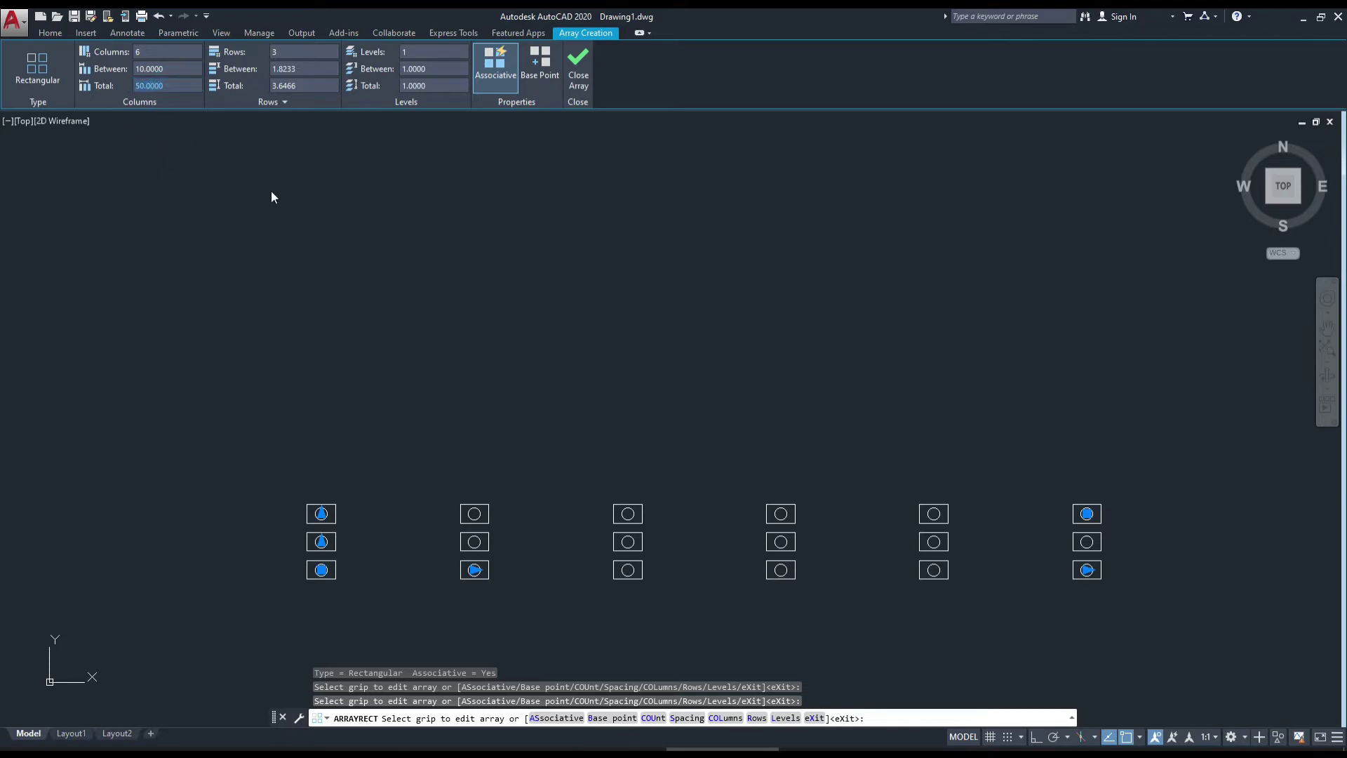
type("30")
key("Return")
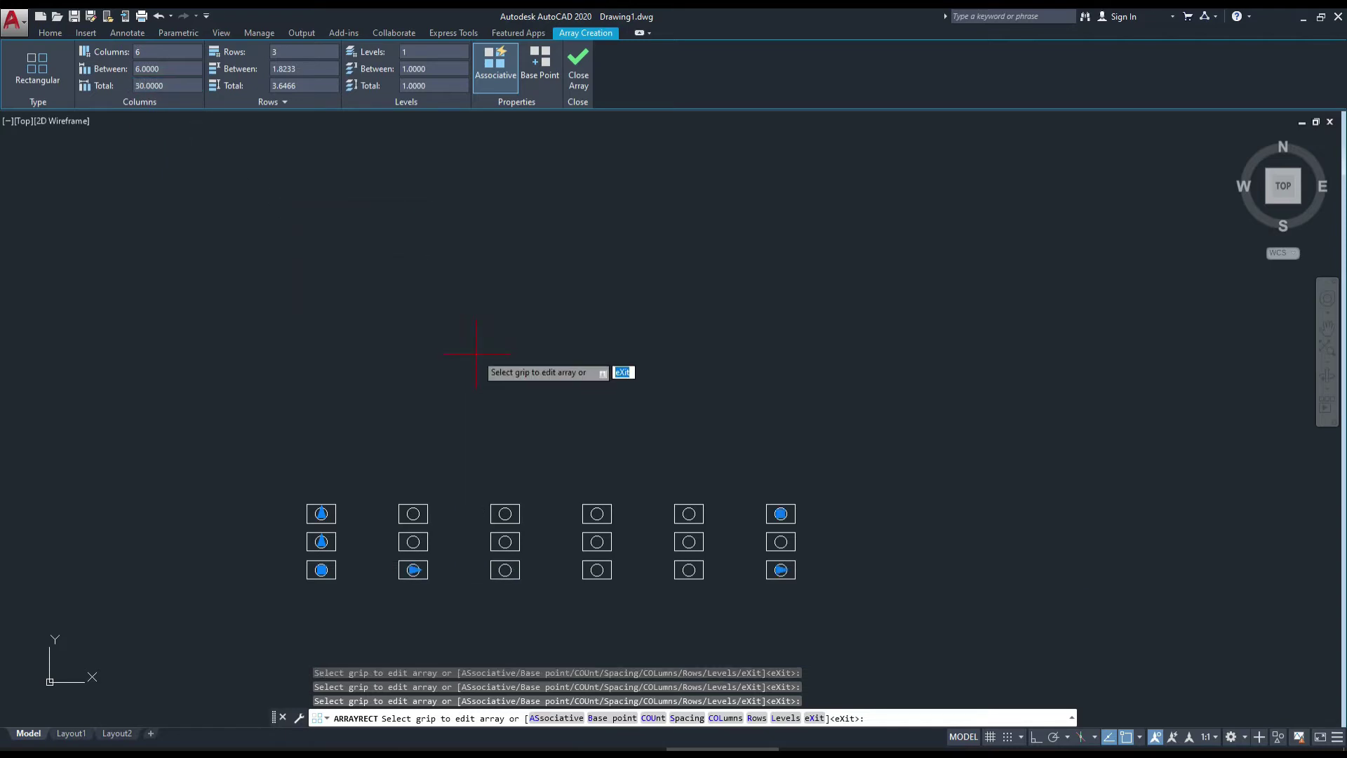
middle_click_drag(479, 352, 494, 353)
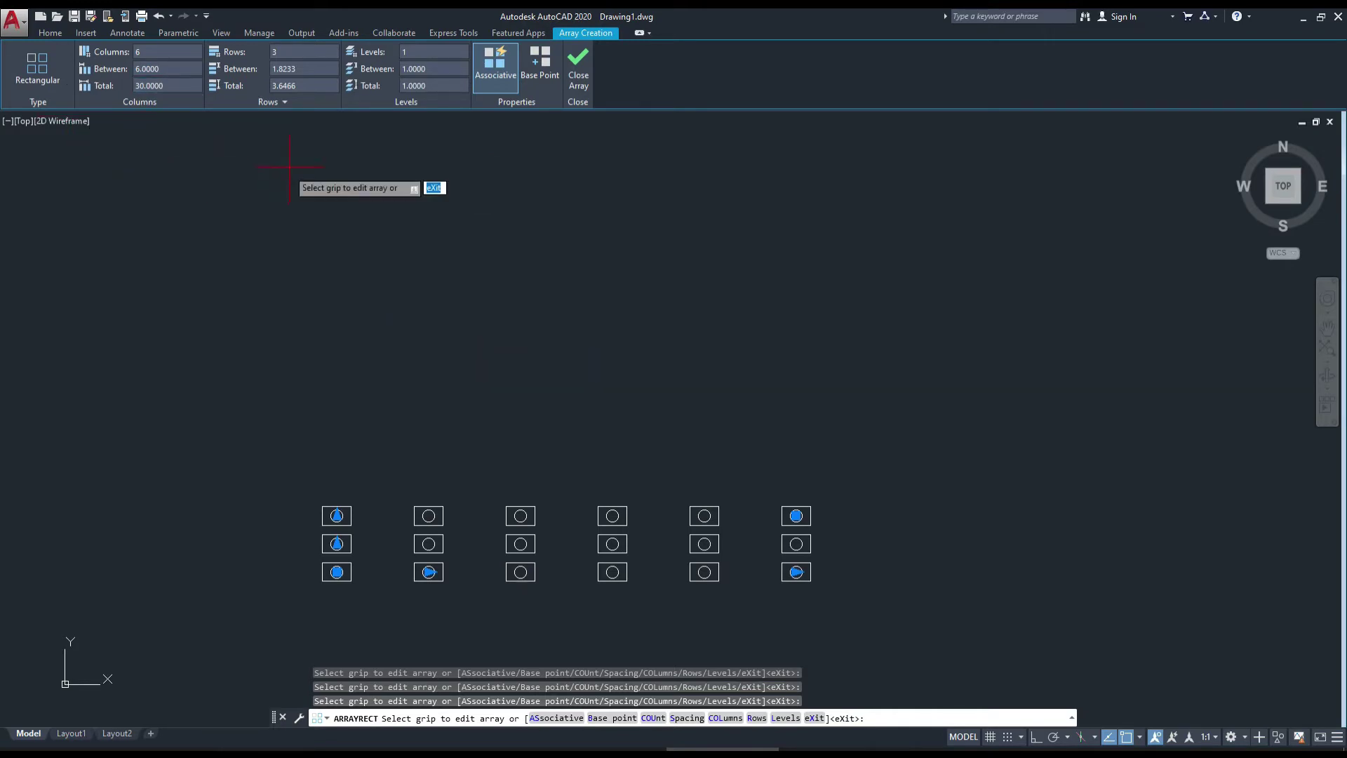
Give the array 6 rows, 2 units apart, spanning 10 units in total
middle_click_drag(464, 333, 469, 287)
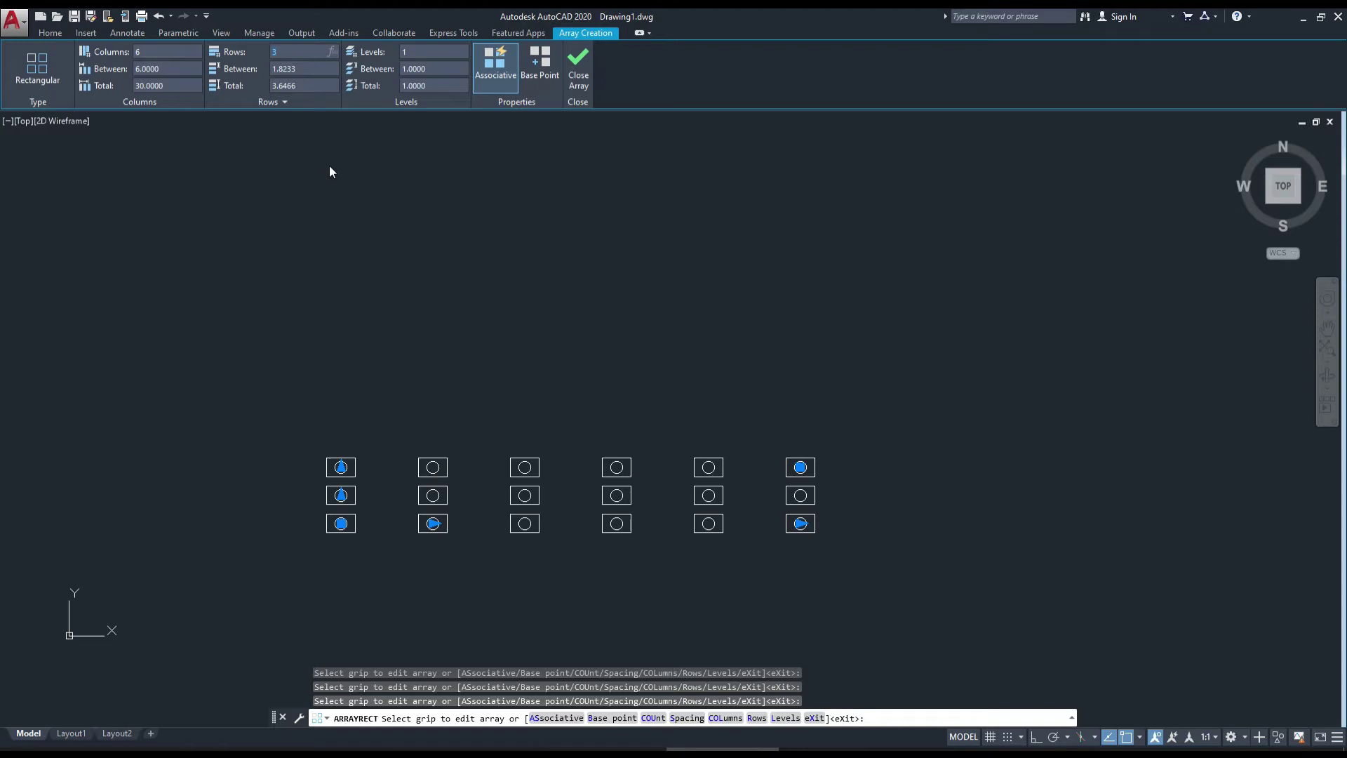
key("Return")
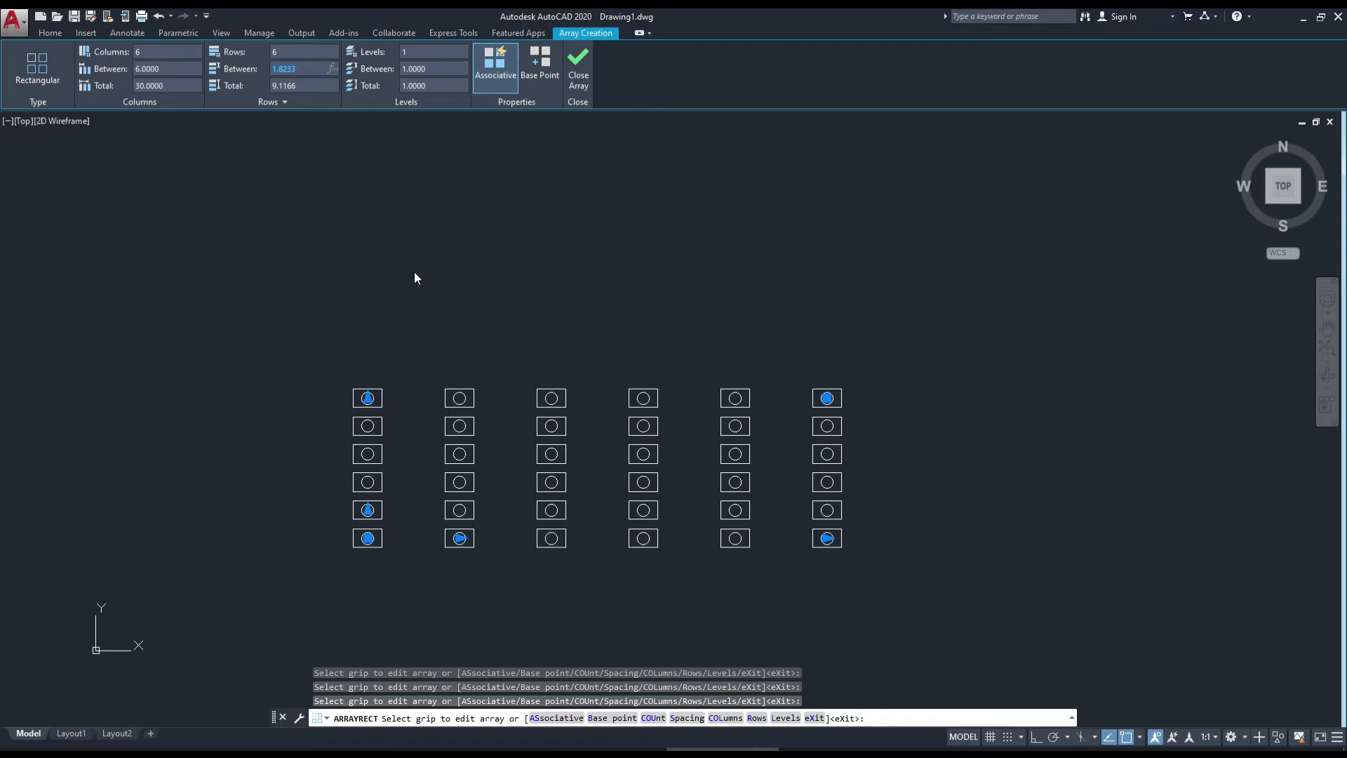
type("5")
key("Return")
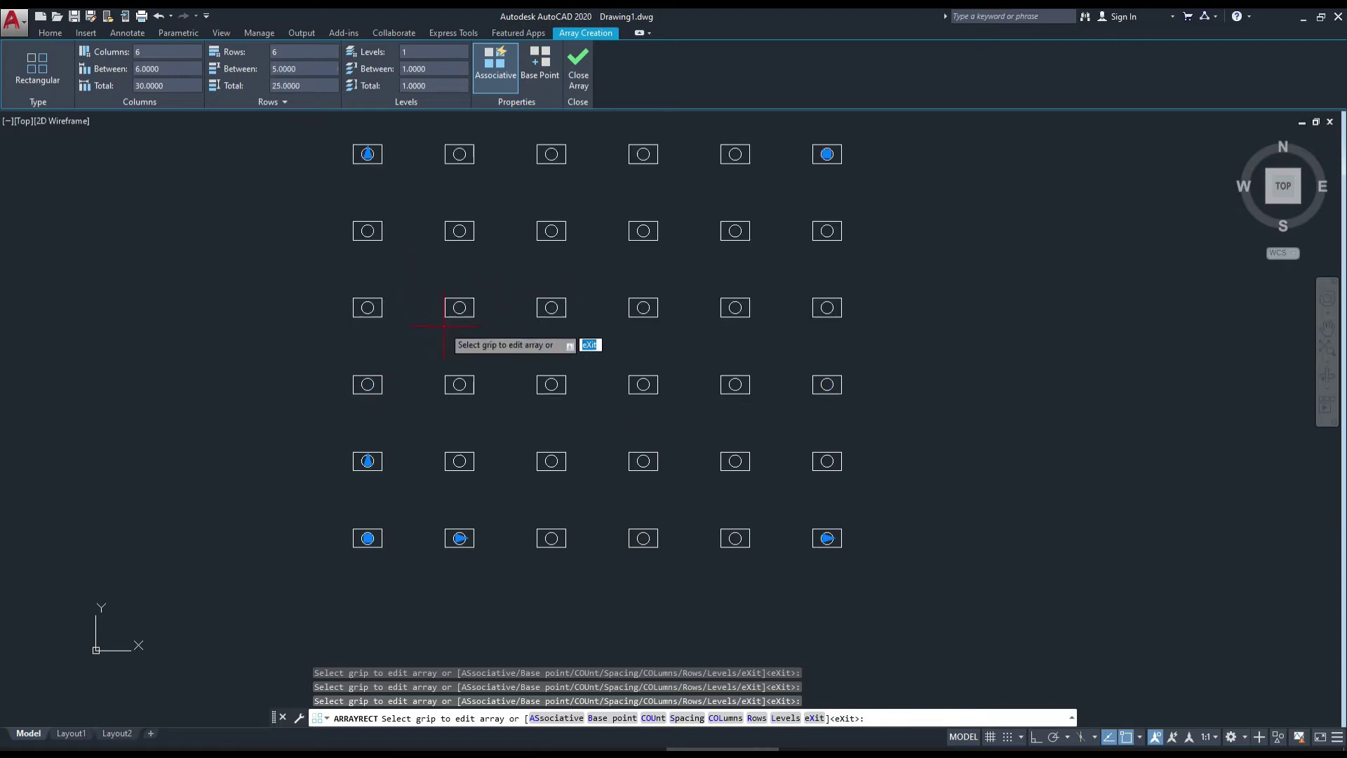
scroll(456, 355, "down", 2)
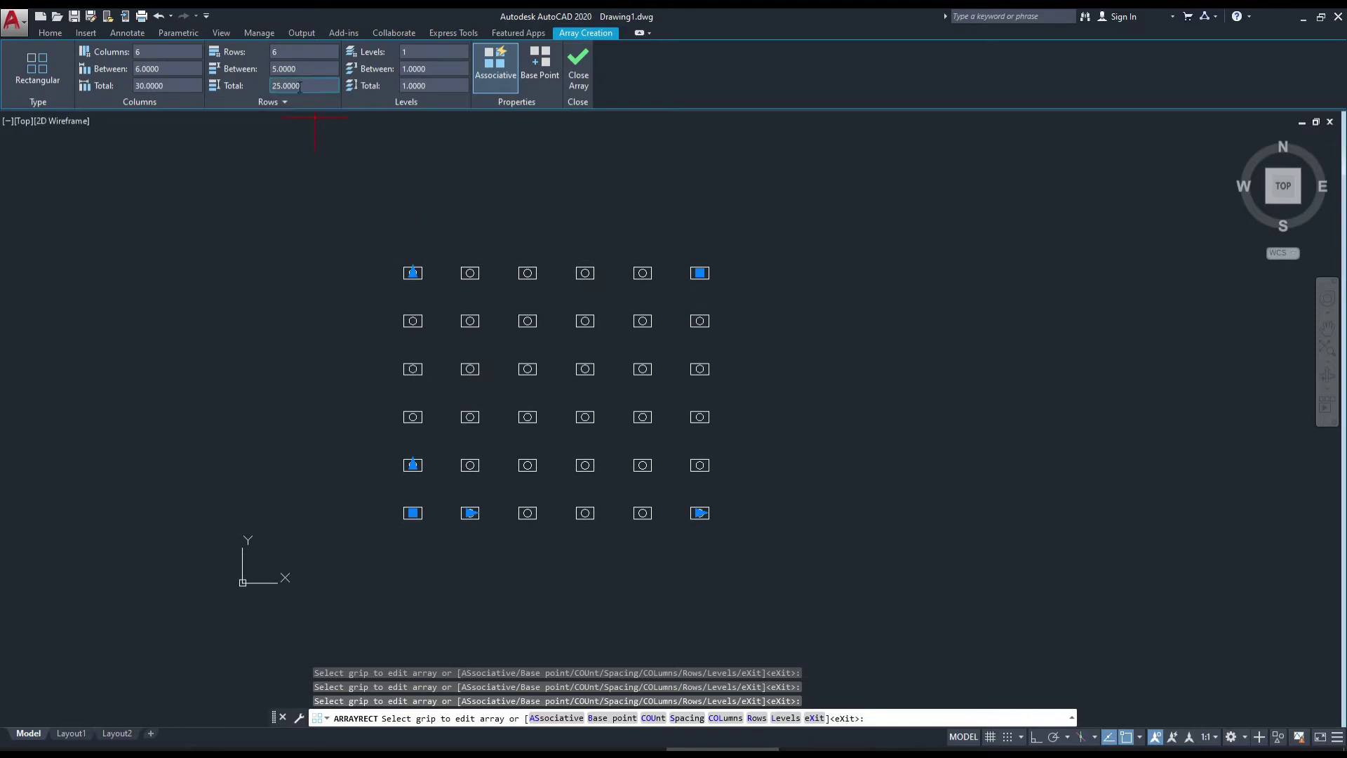
type("10")
key("Return")
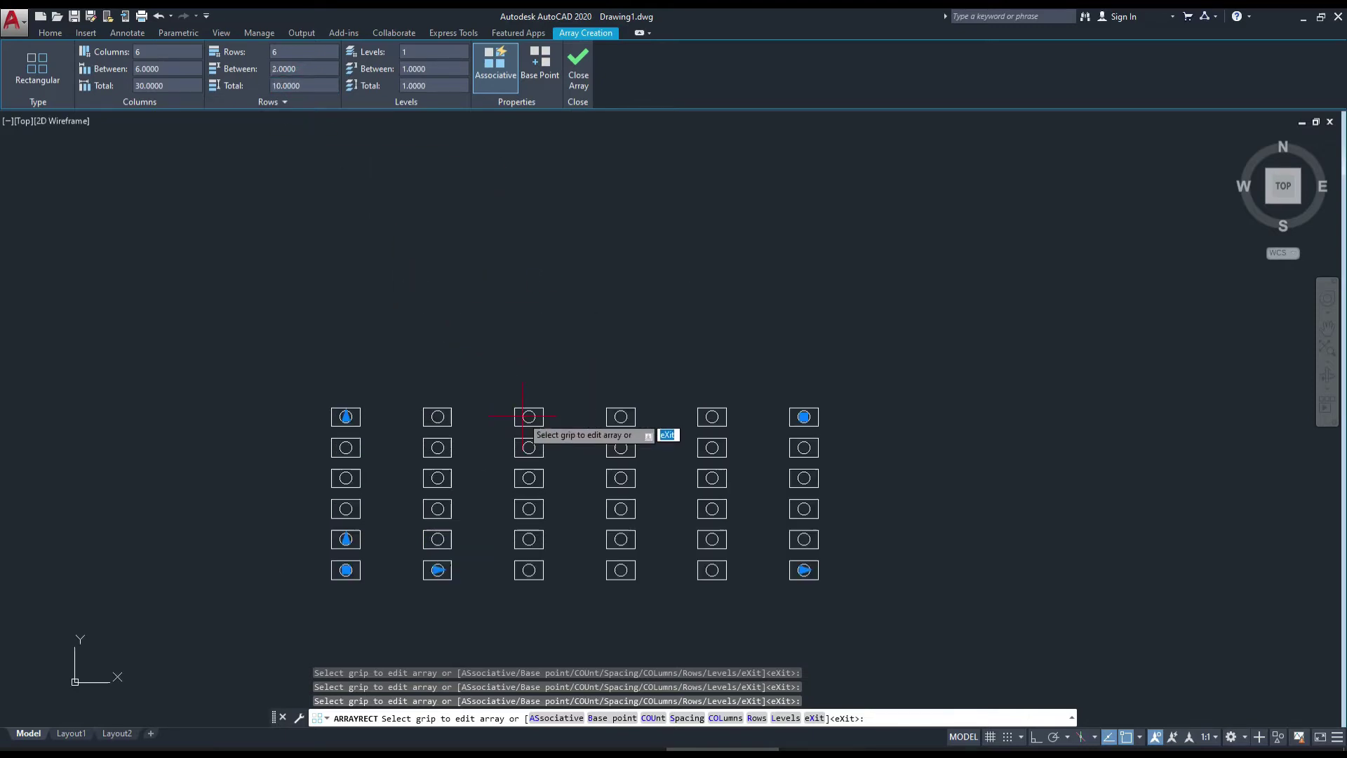
scroll(530, 417, "up", 2)
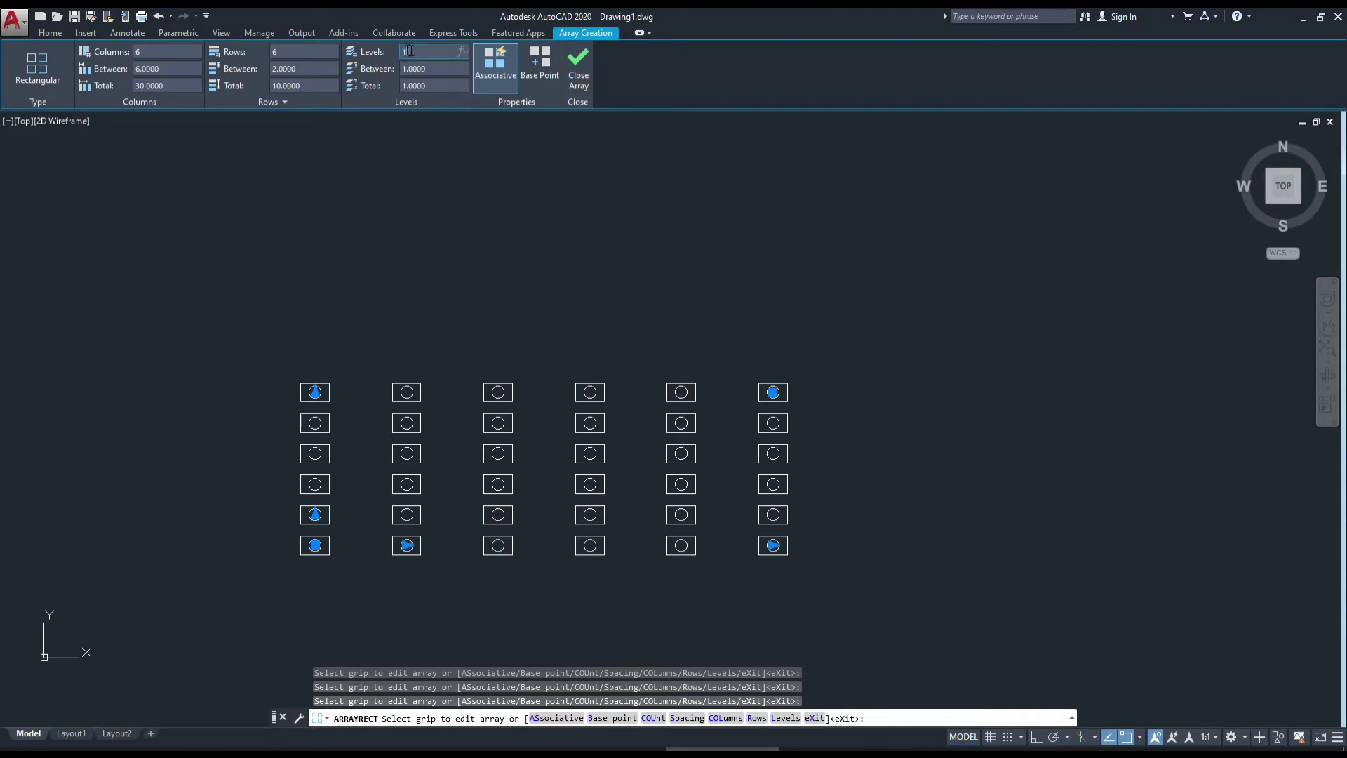
type("2")
Set the array to 2 levels and switch to the default Home 3D view
key("Return")
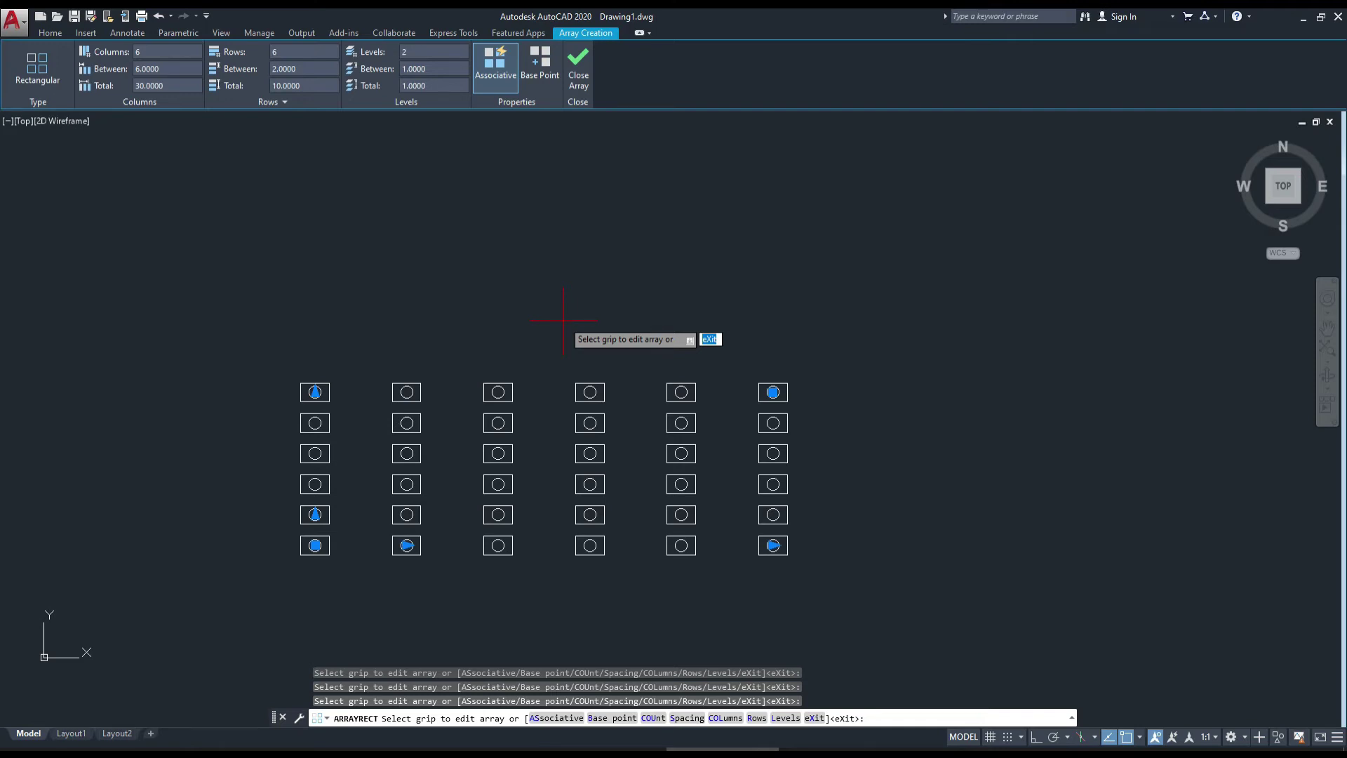
middle_click_drag(563, 321, 593, 343)
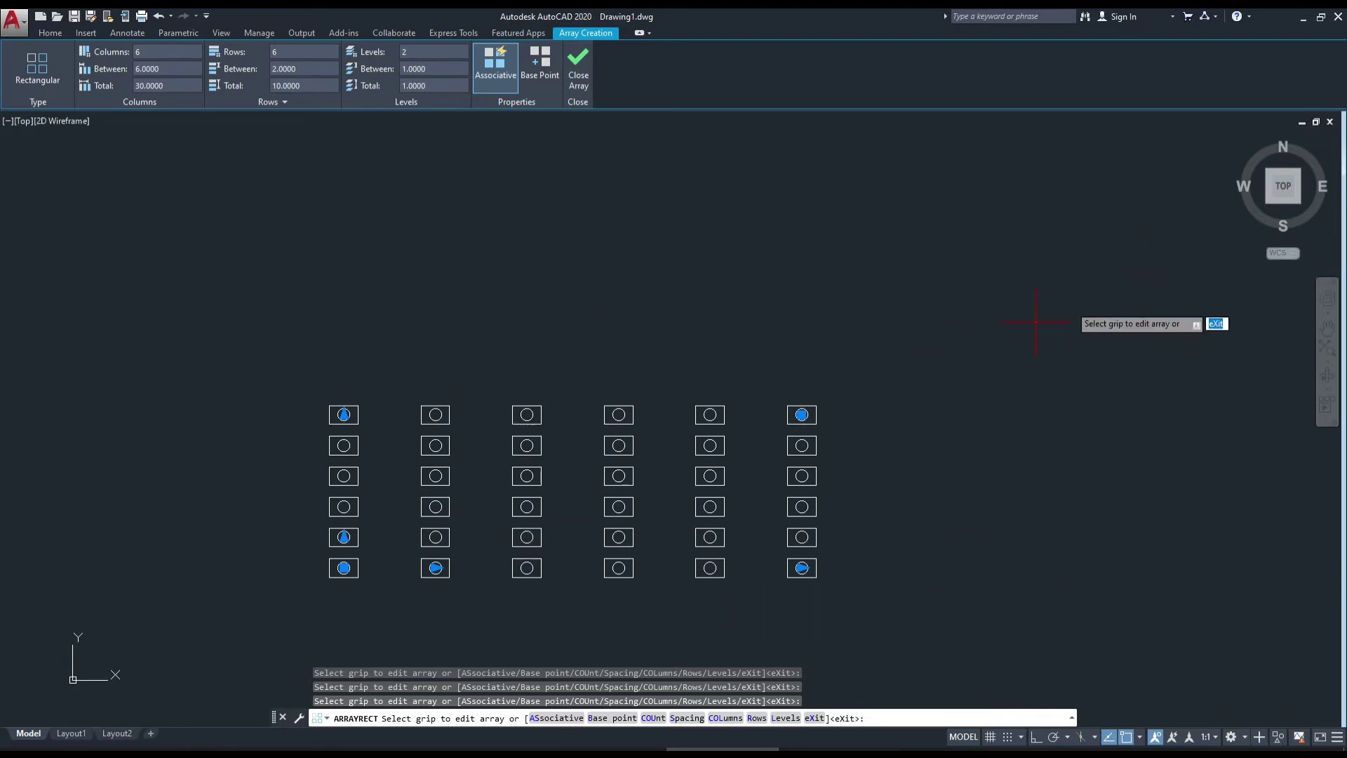
middle_click_drag(623, 358, 616, 336)
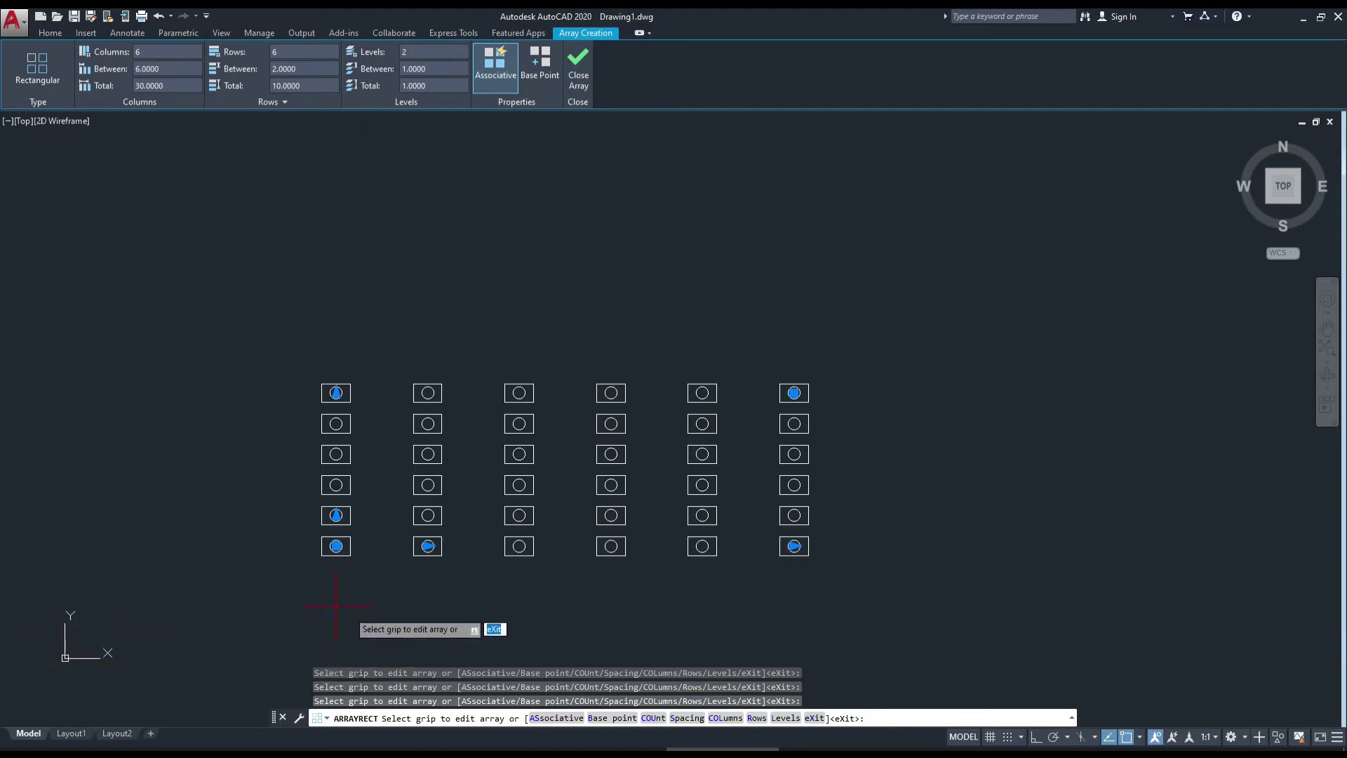
mouse_move(1240, 144)
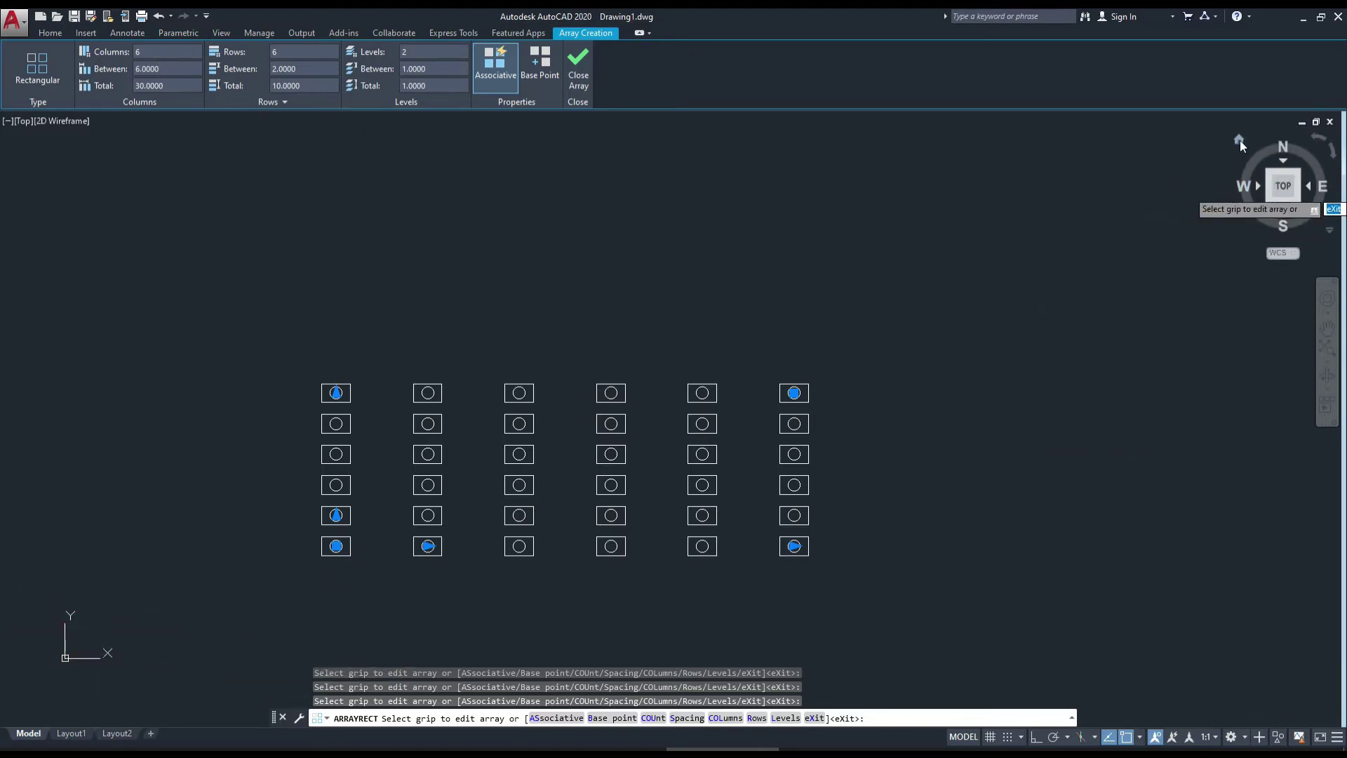
left_click(1239, 140)
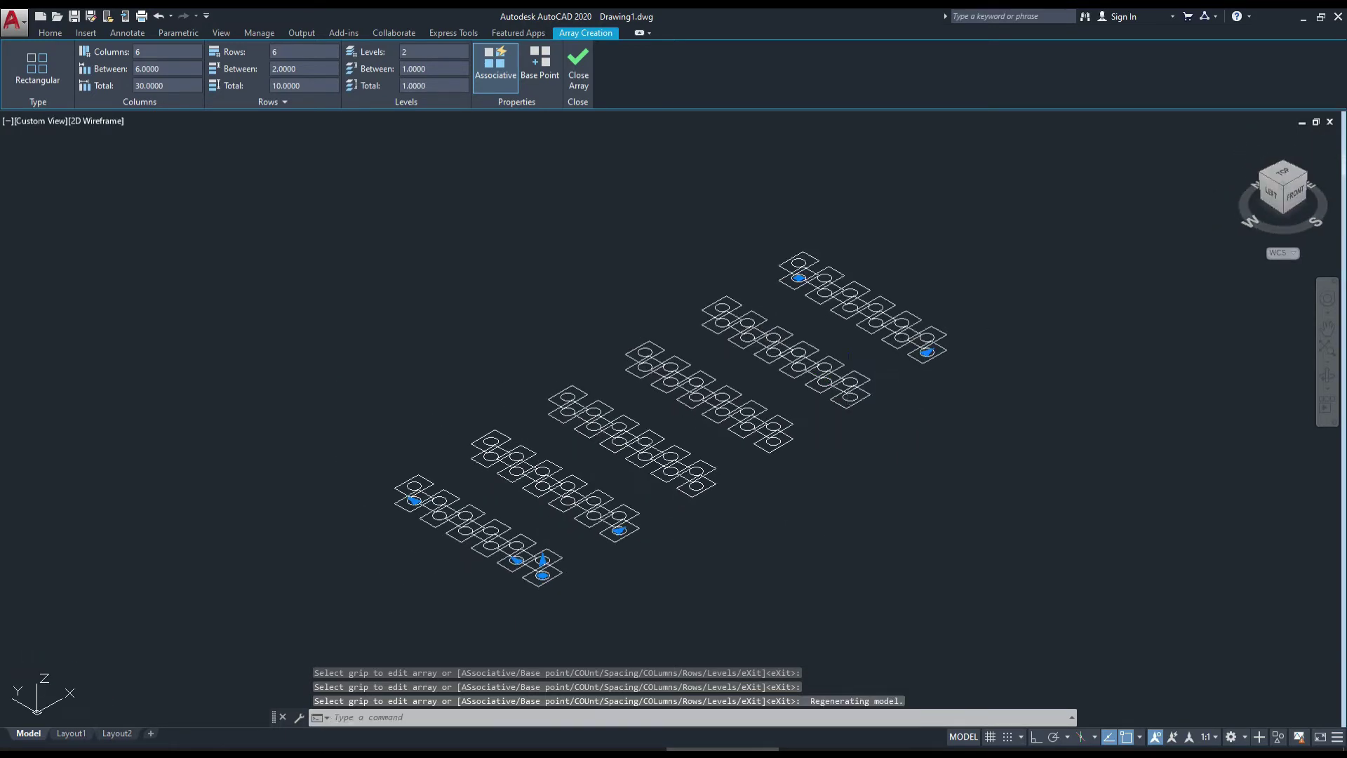
middle_click_drag(849, 405, 839, 424)
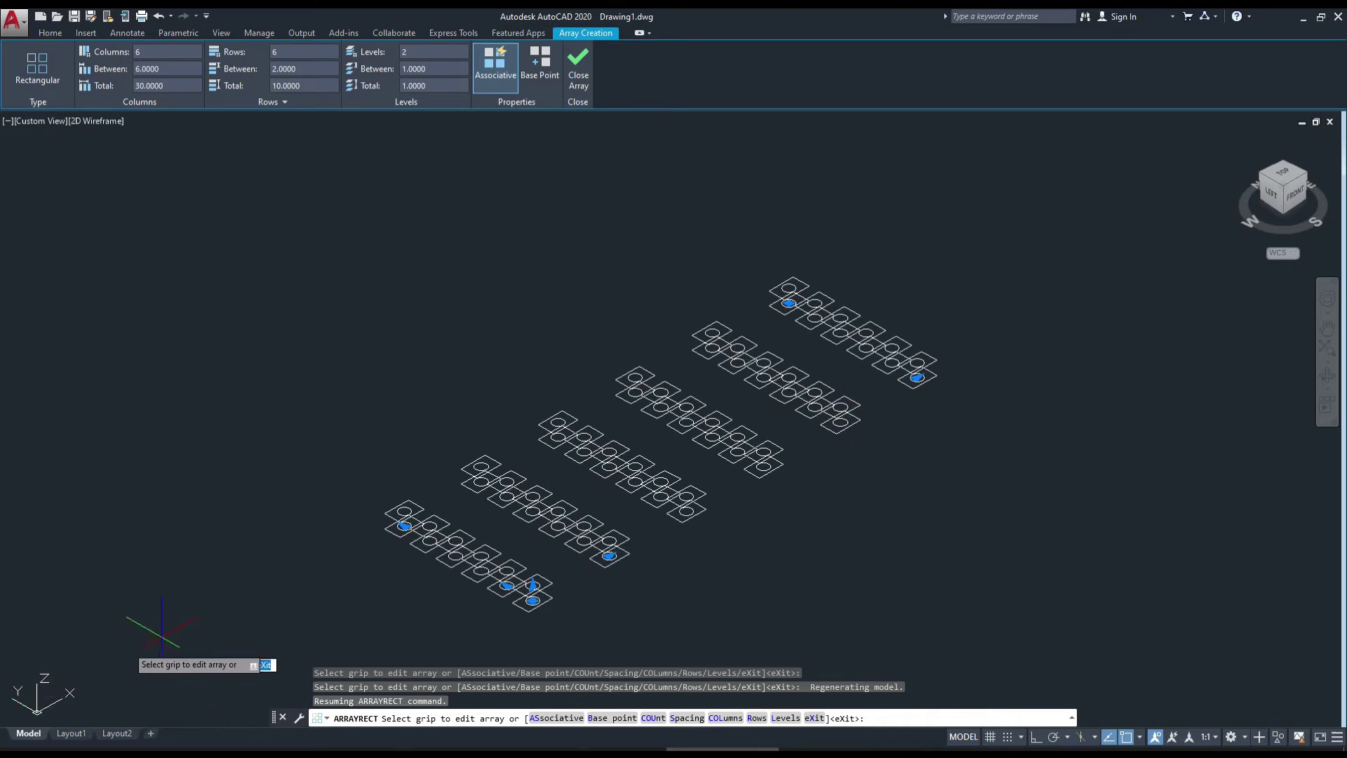
scroll(306, 591, "up", 2)
scroll(305, 562, "down", 1)
scroll(308, 515, "down", 1)
scroll(302, 457, "down", 1)
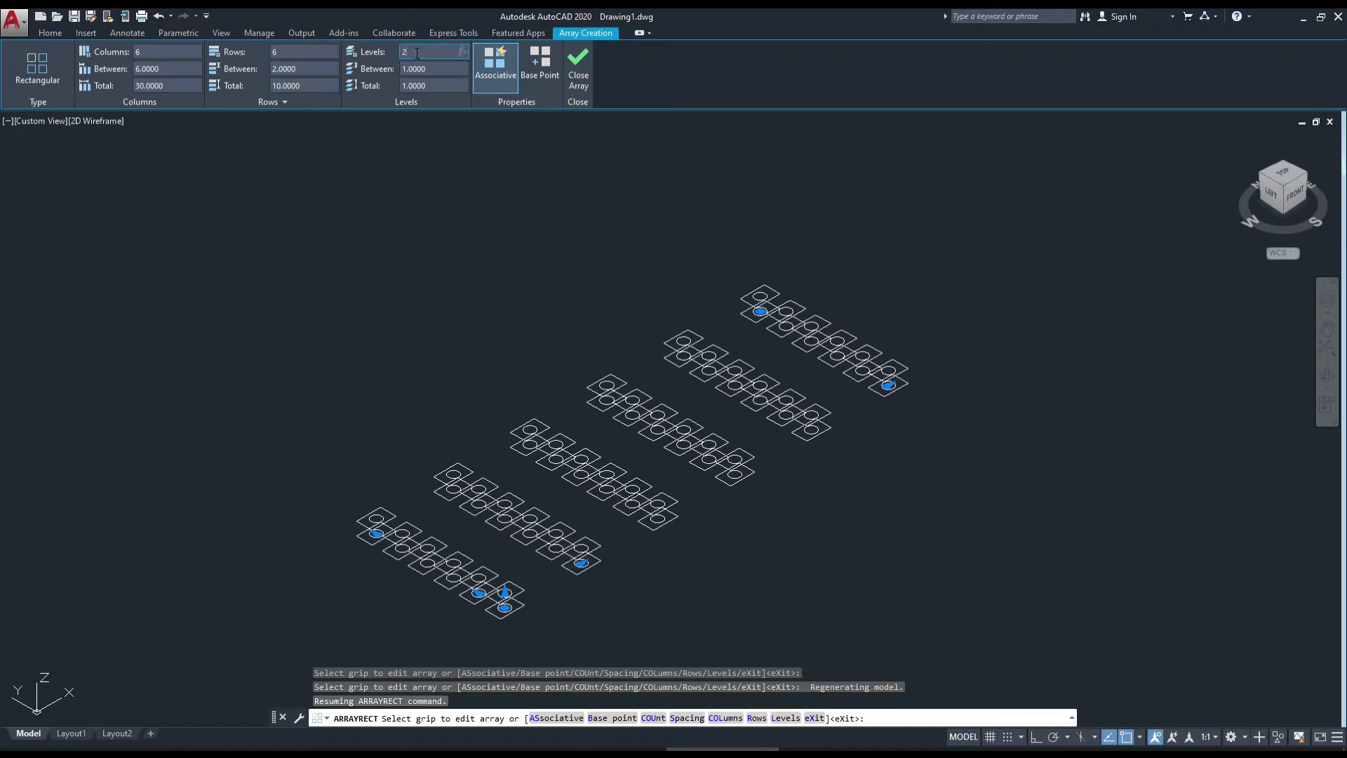
scroll(383, 562, "up", 6)
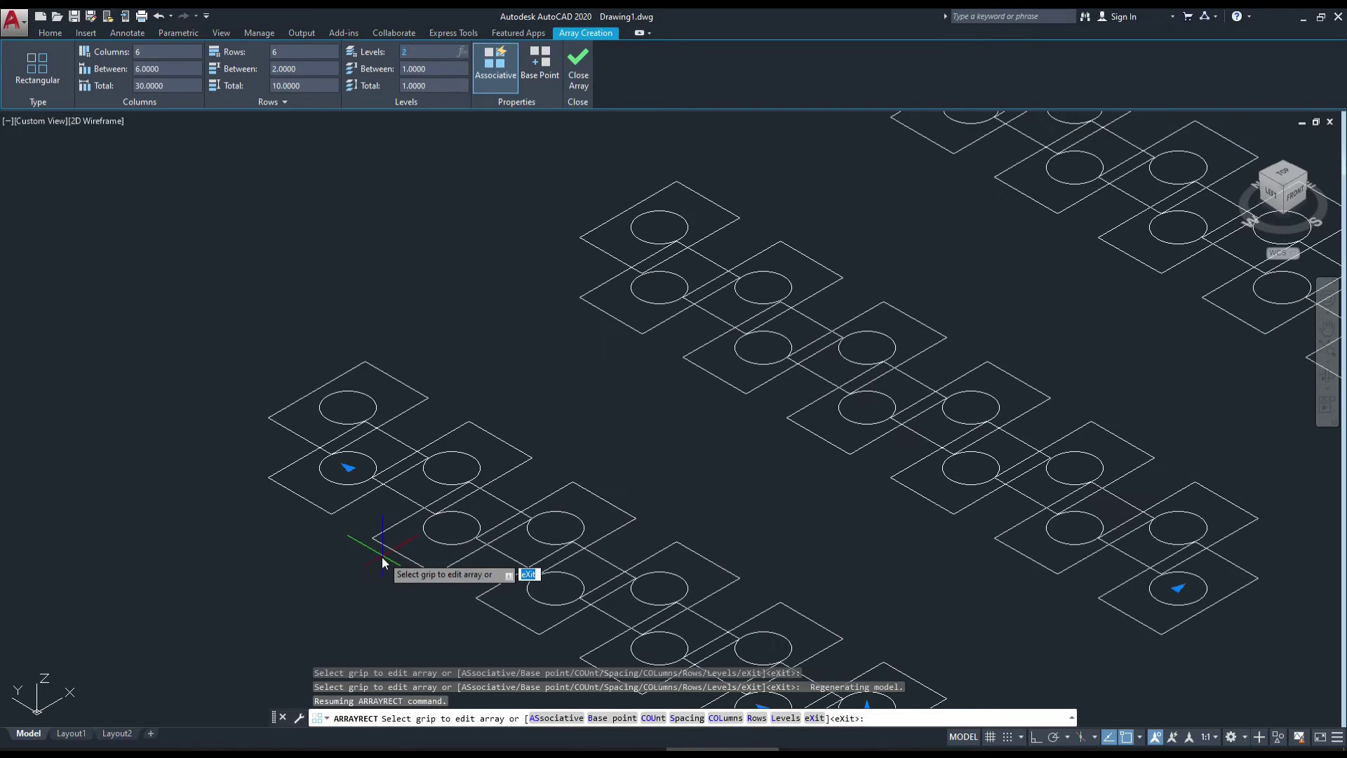
scroll(317, 532, "down", 4)
Stack the array into 4 levels with a 20-unit total height
left_click(414, 54)
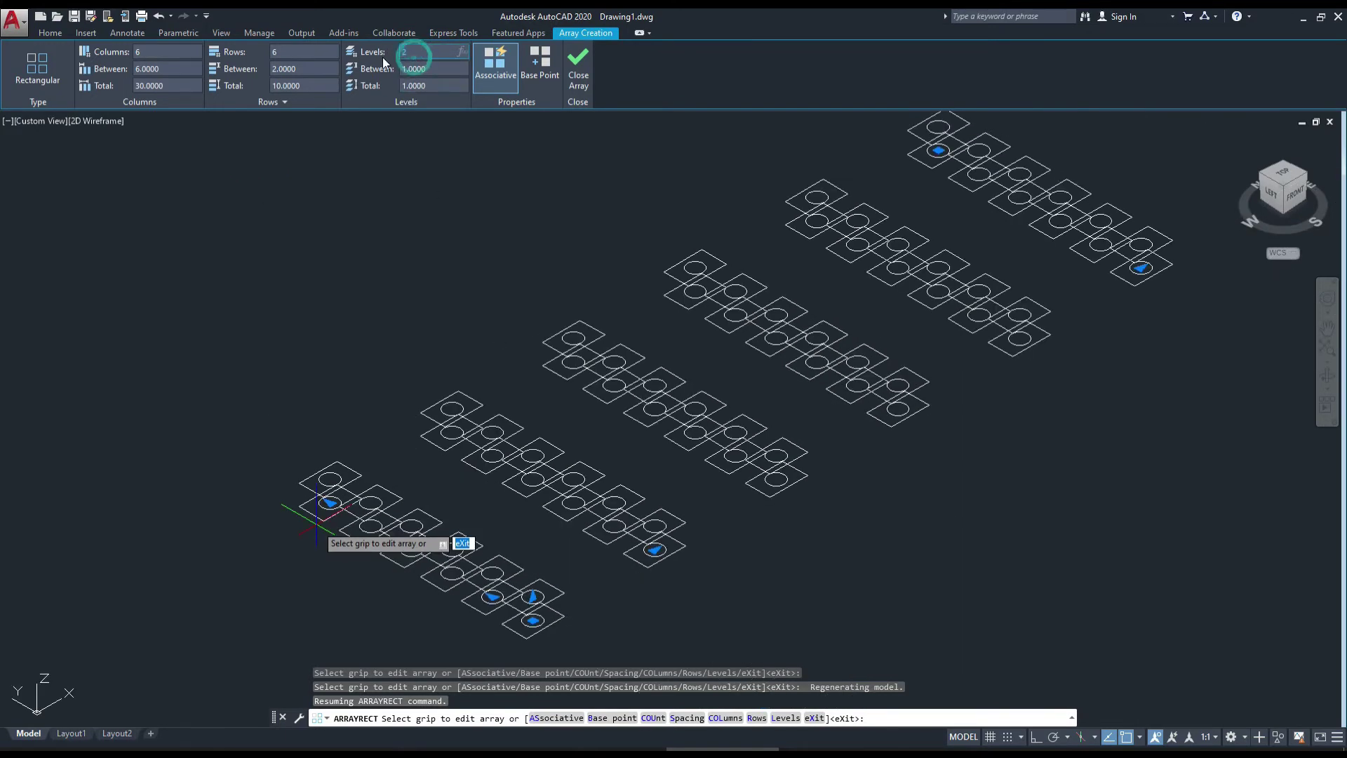
type("4")
key("Return")
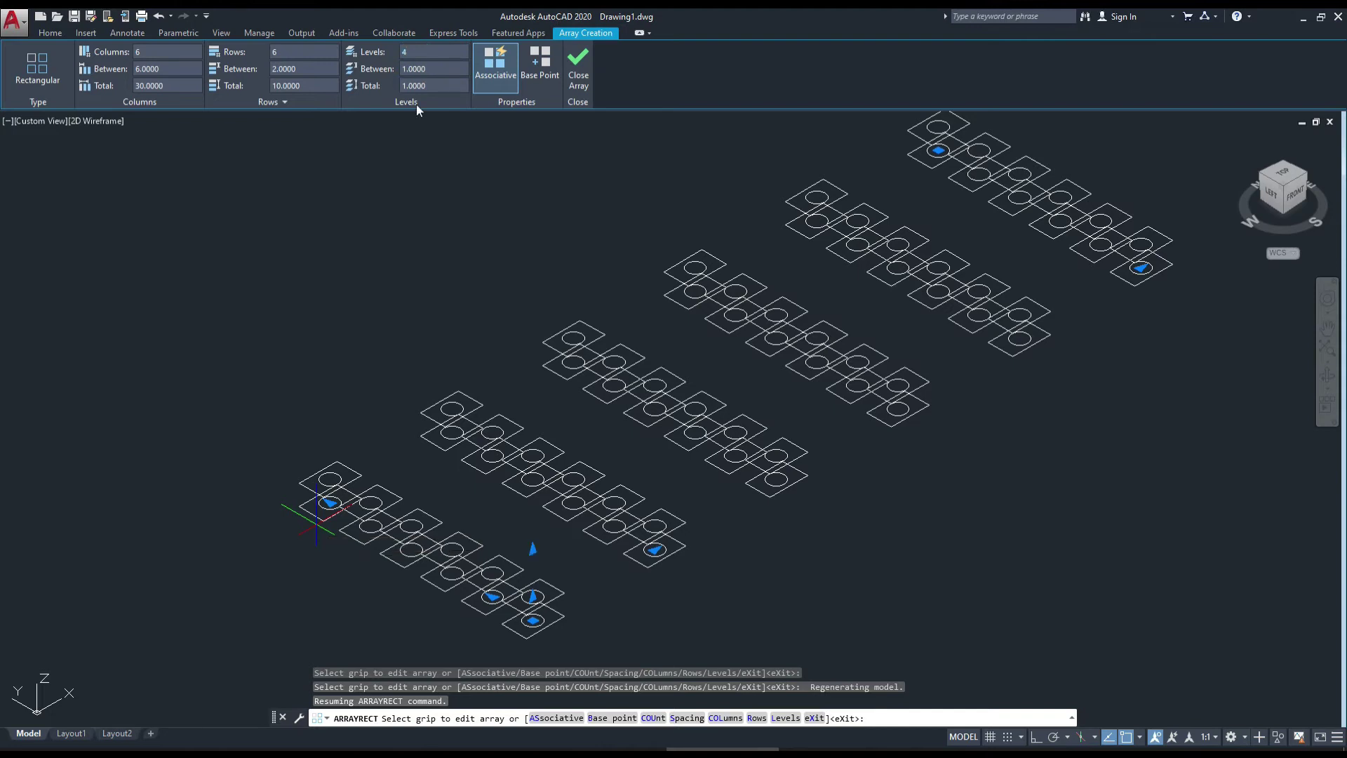
scroll(541, 420, "down", 2)
scroll(388, 471, "down", 2)
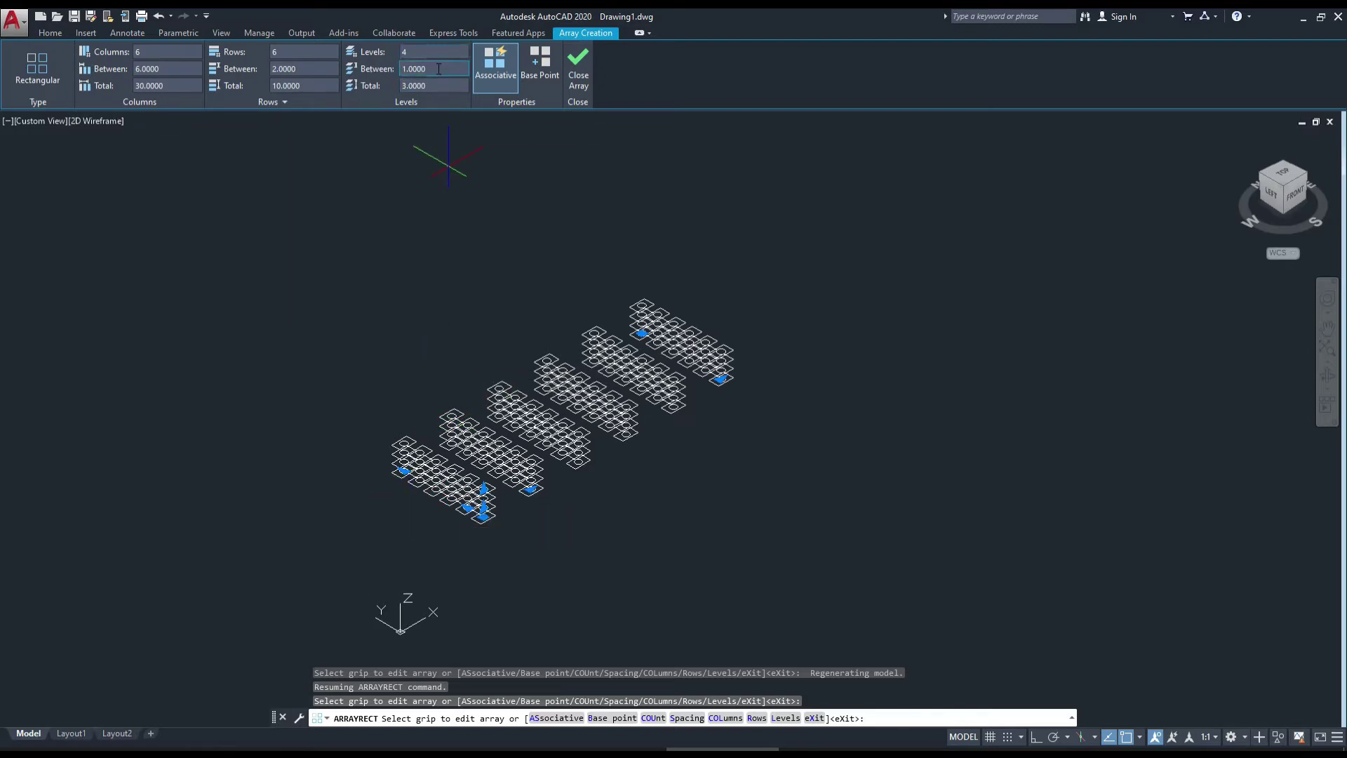
type("5")
key("Return")
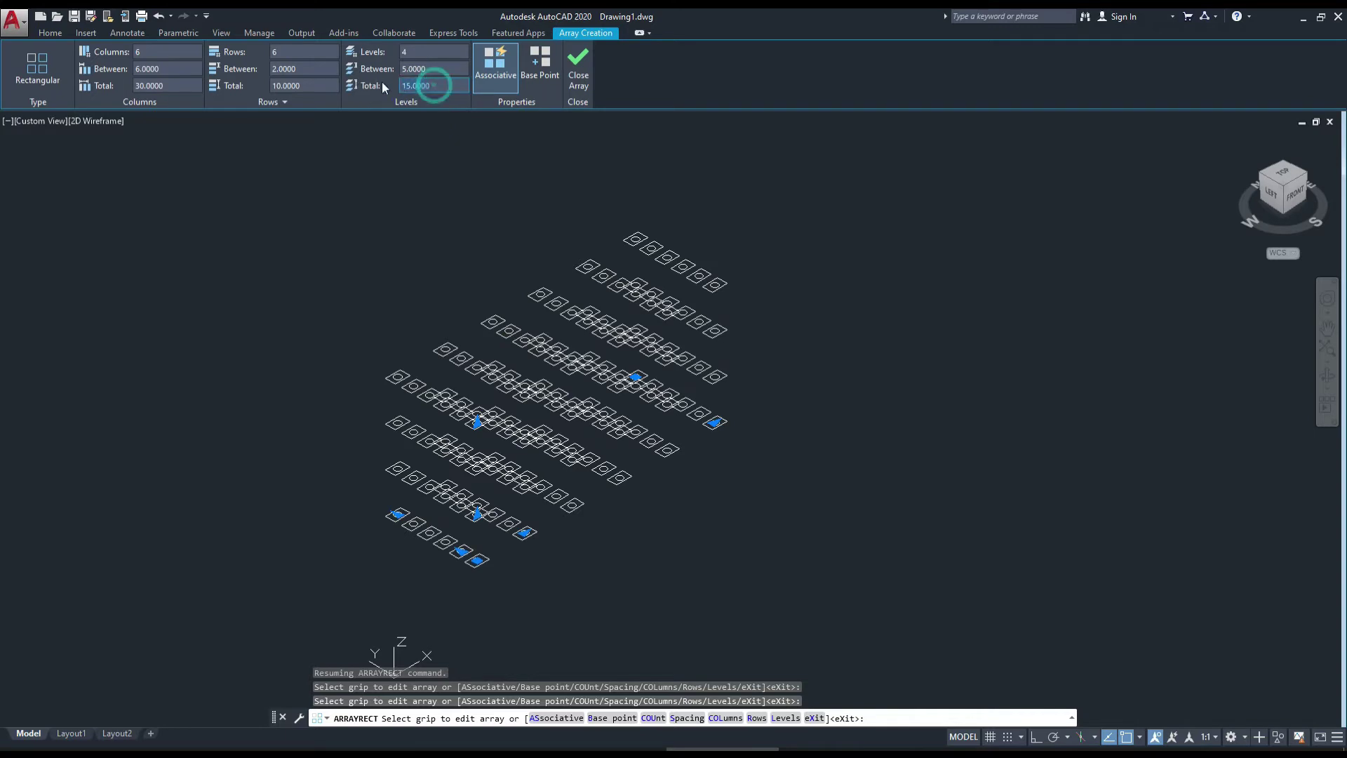
type("20")
key("Return")
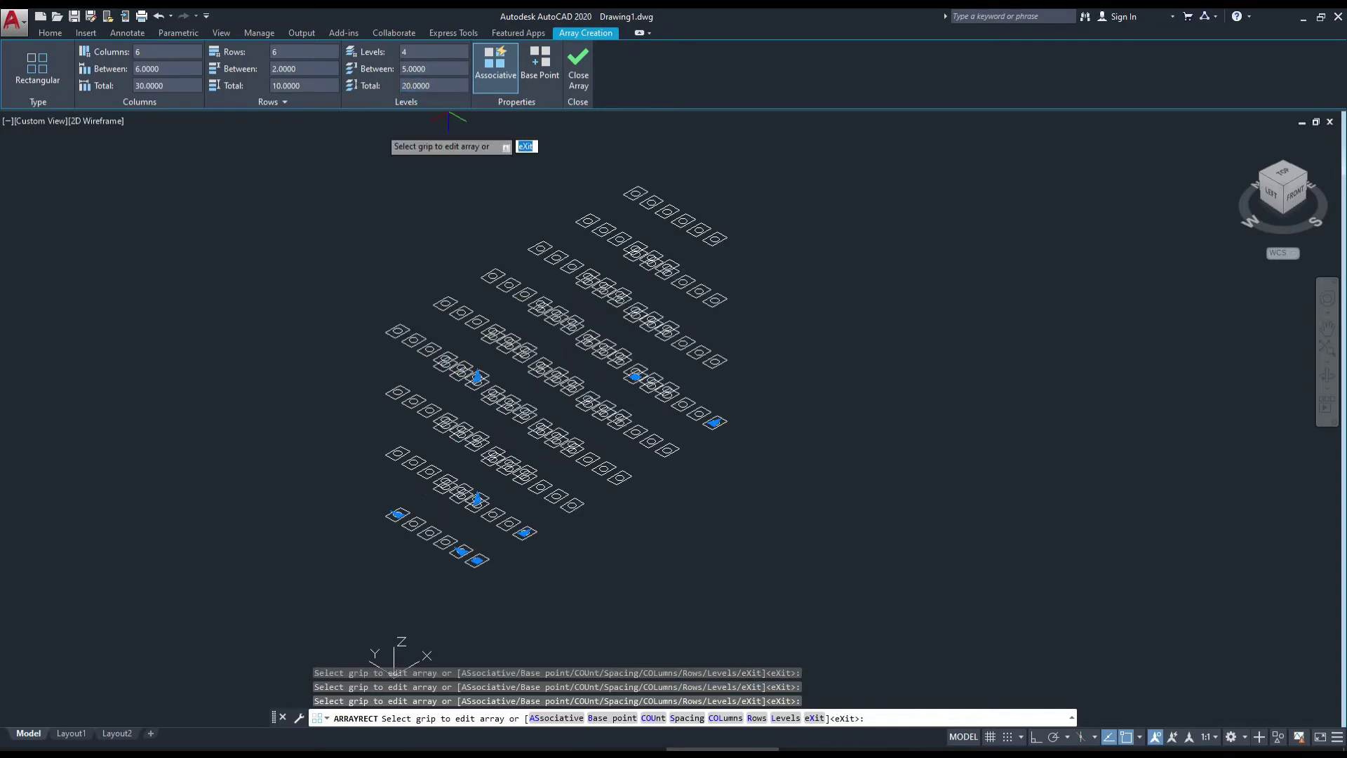
middle_click_drag(586, 370, 592, 400)
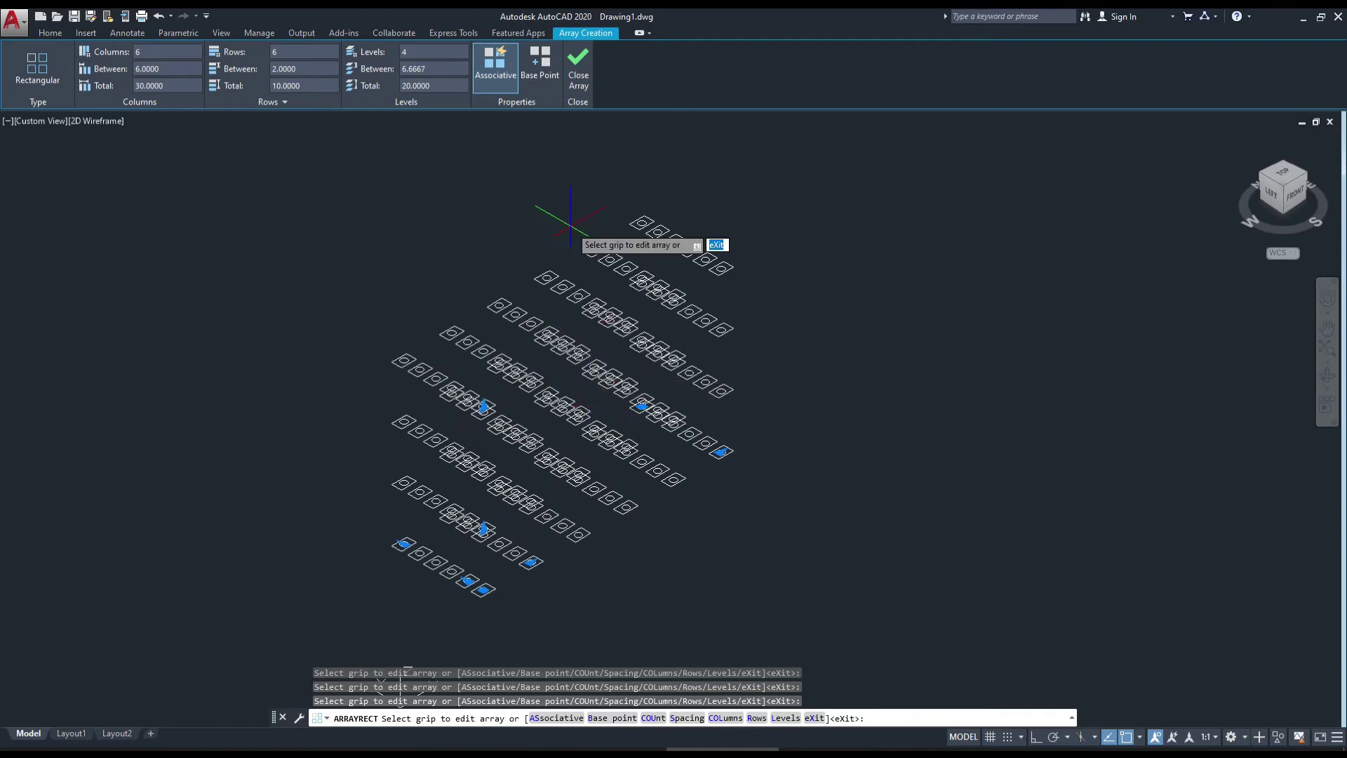
middle_click_drag(514, 228, 536, 243)
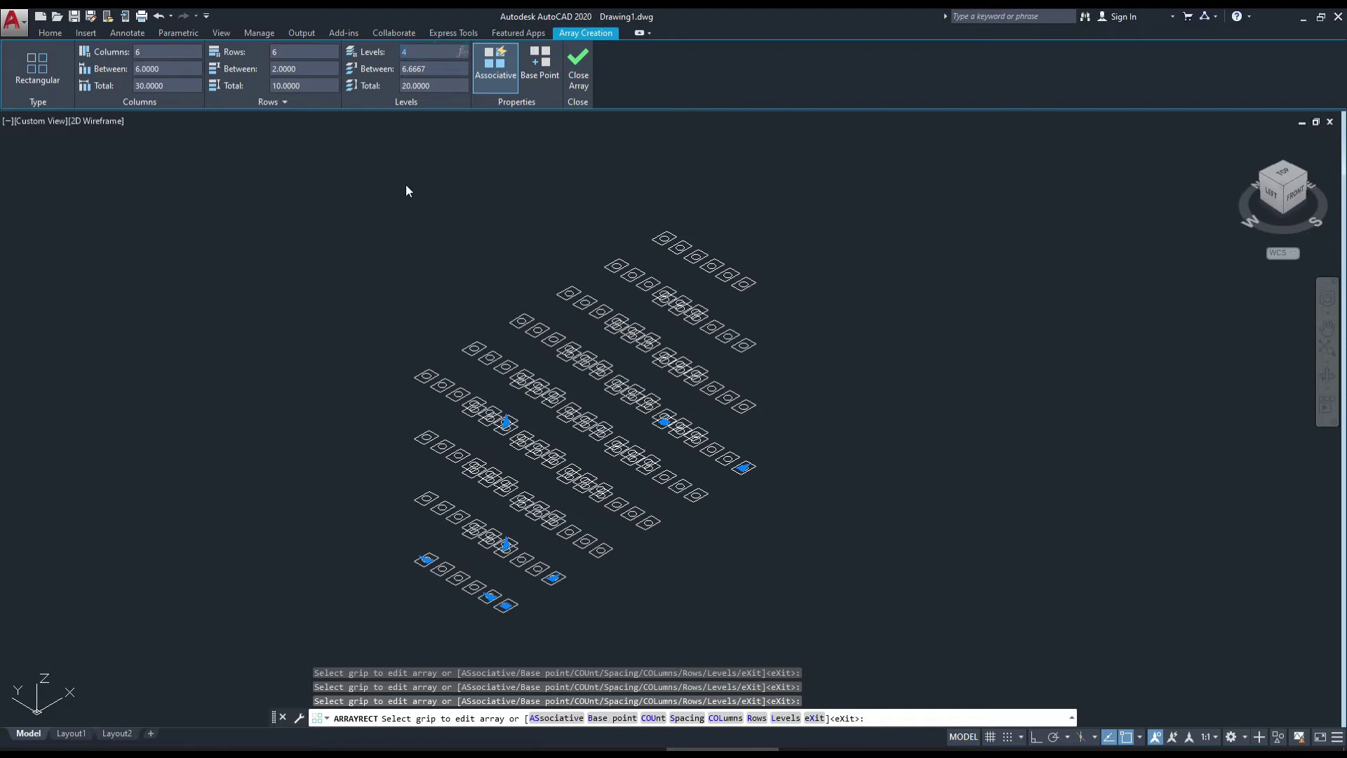
Reduce the array to 1 level and view it from the Top
type("1")
key("Return")
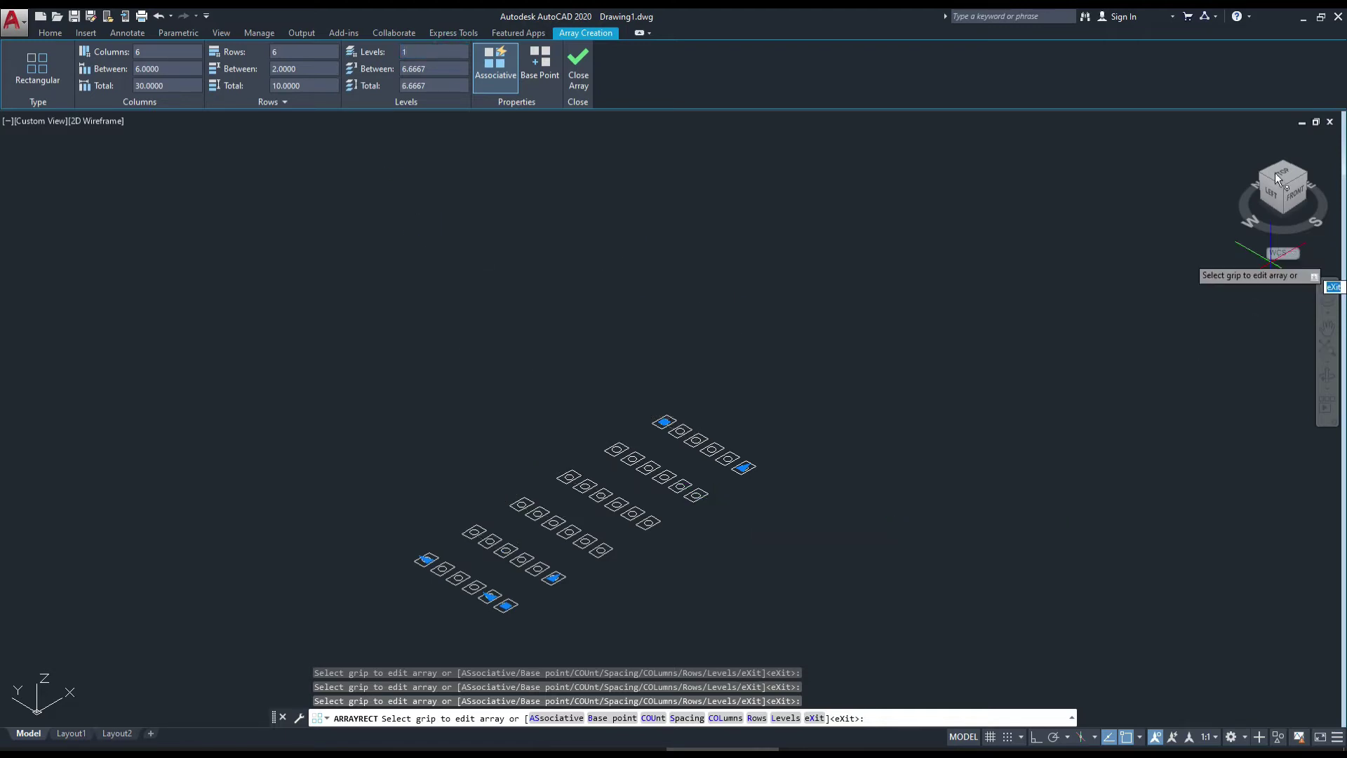
left_click(1286, 175)
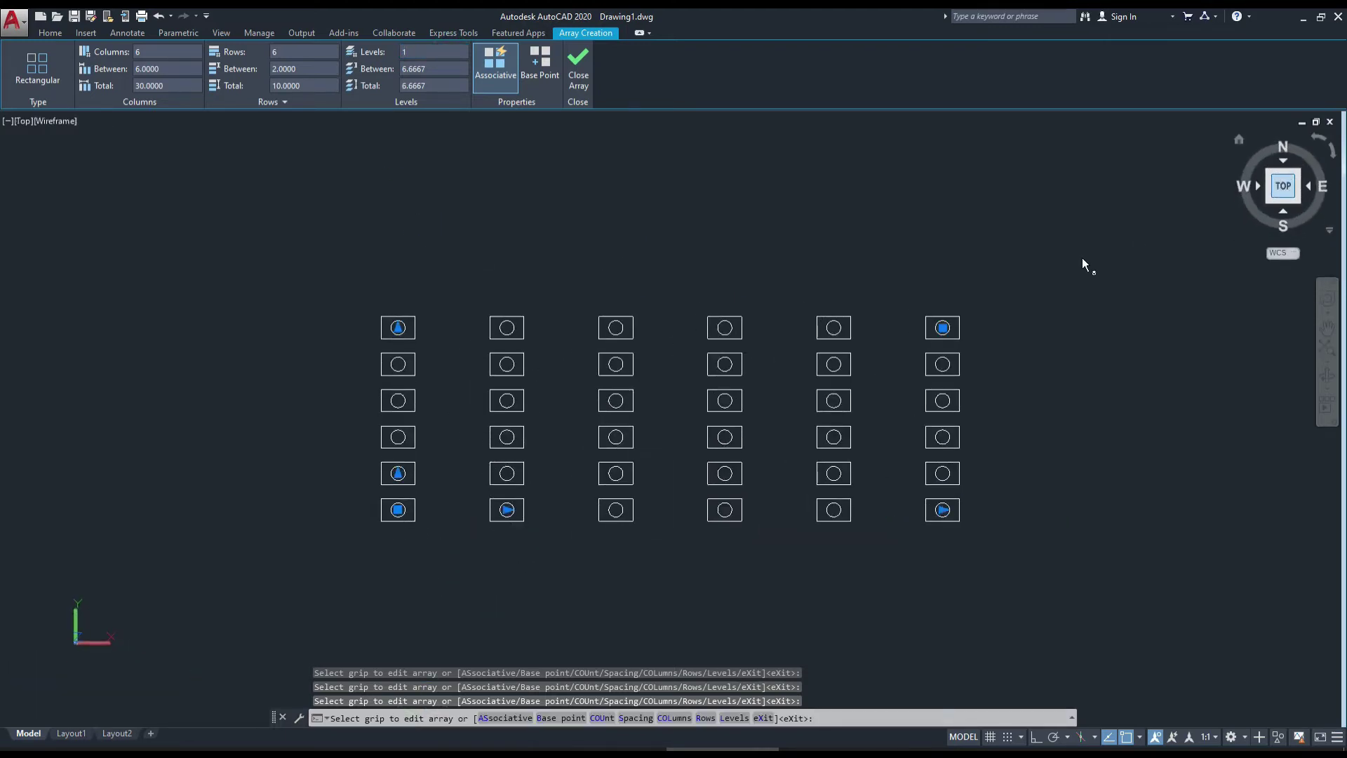
middle_click_drag(779, 321, 775, 333)
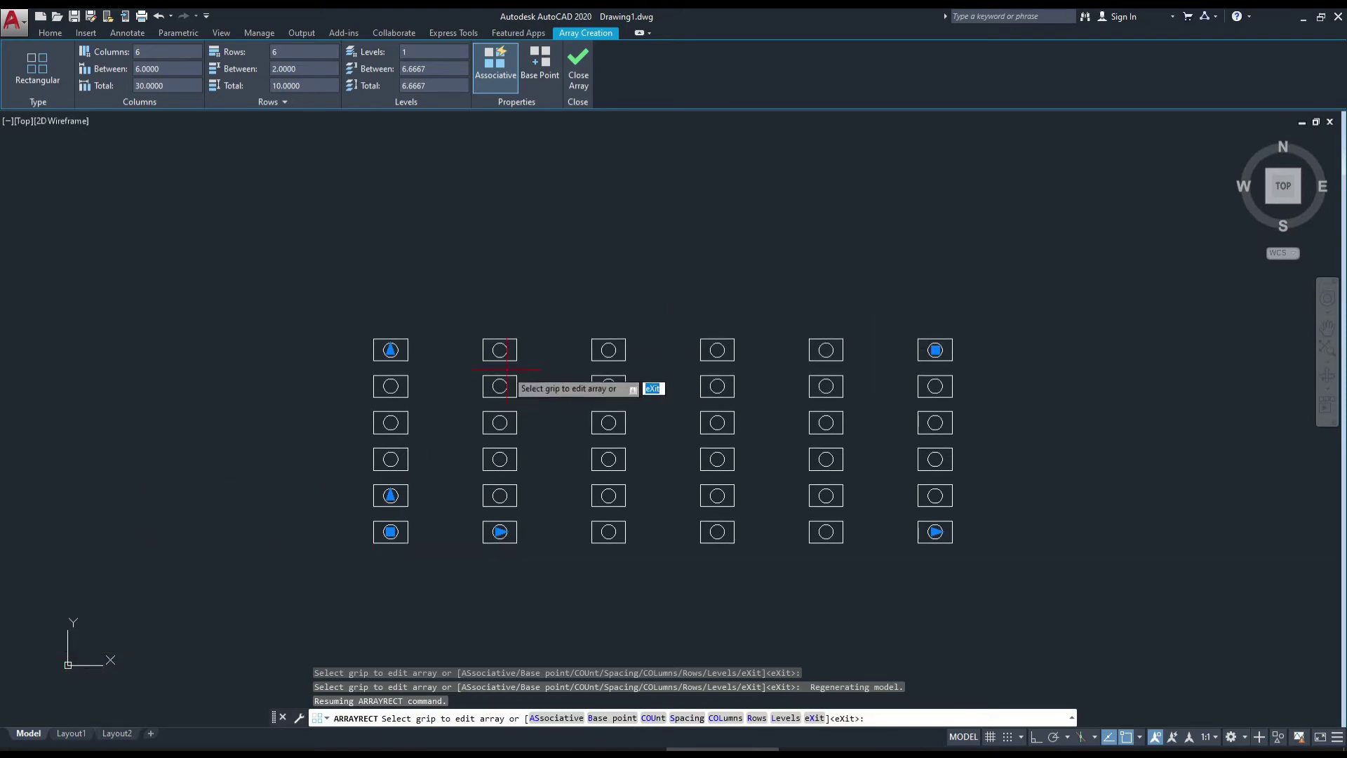
scroll(368, 534, "up", 2)
scroll(366, 533, "up", 4)
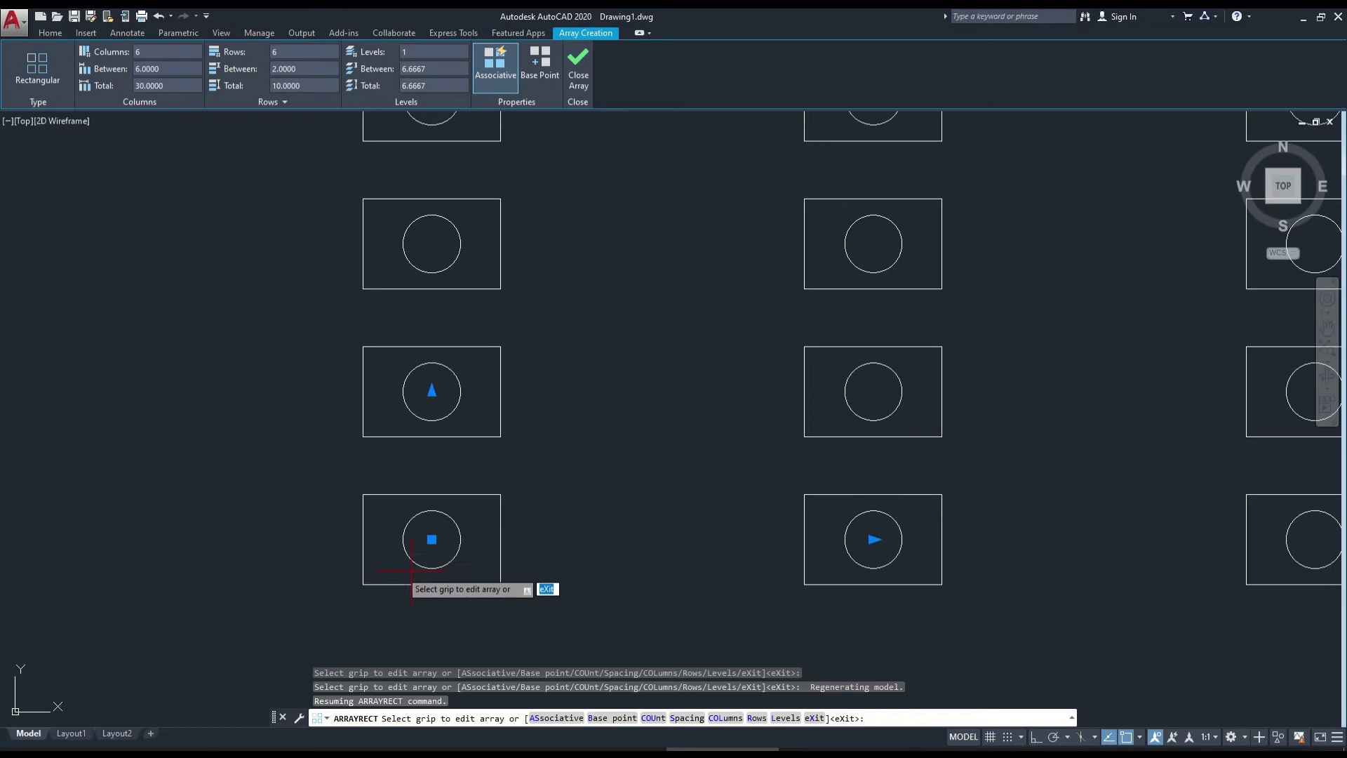
scroll(422, 528, "down", 6)
mouse_move(487, 477)
middle_mouse_down()
mouse_move(442, 472)
mouse_move(413, 515)
middle_mouse_up()
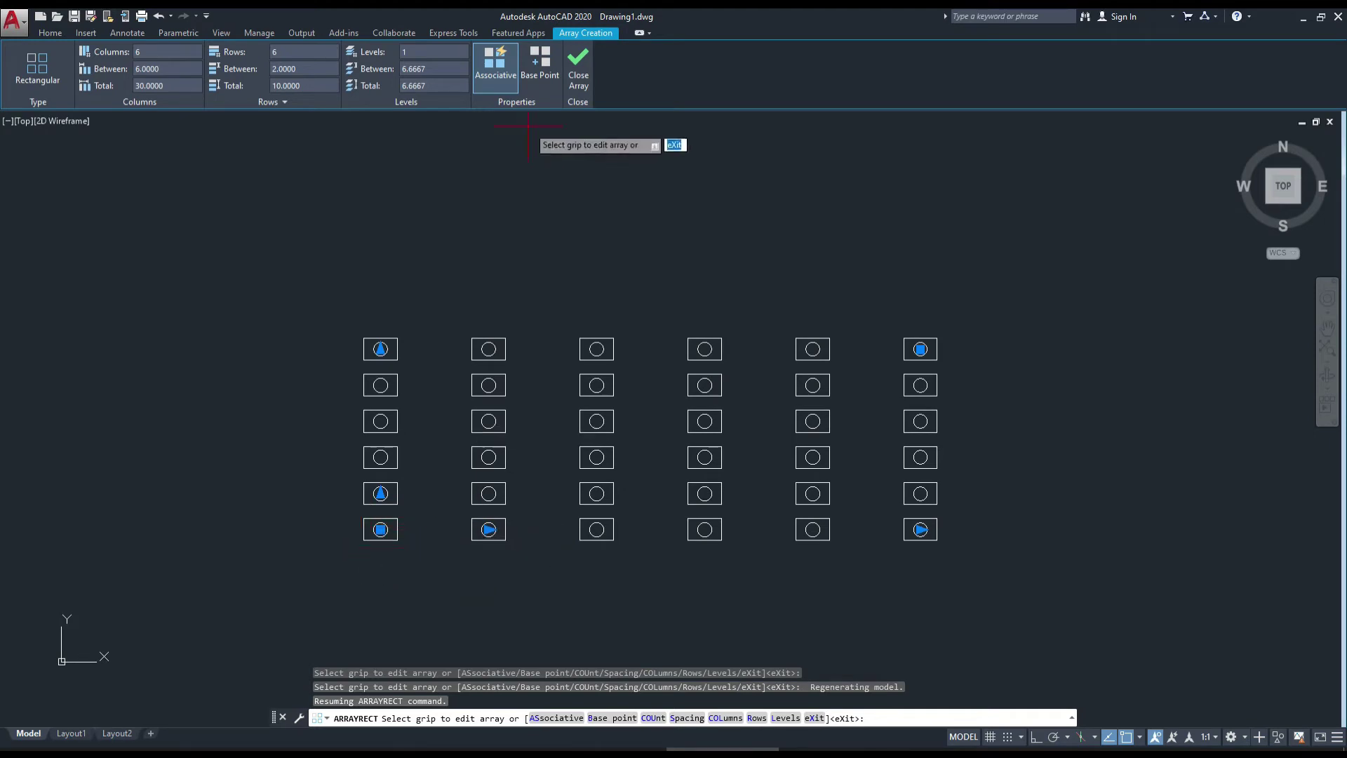
Place the array base point at the bottom-left circle's centre and close the array
left_click(544, 73)
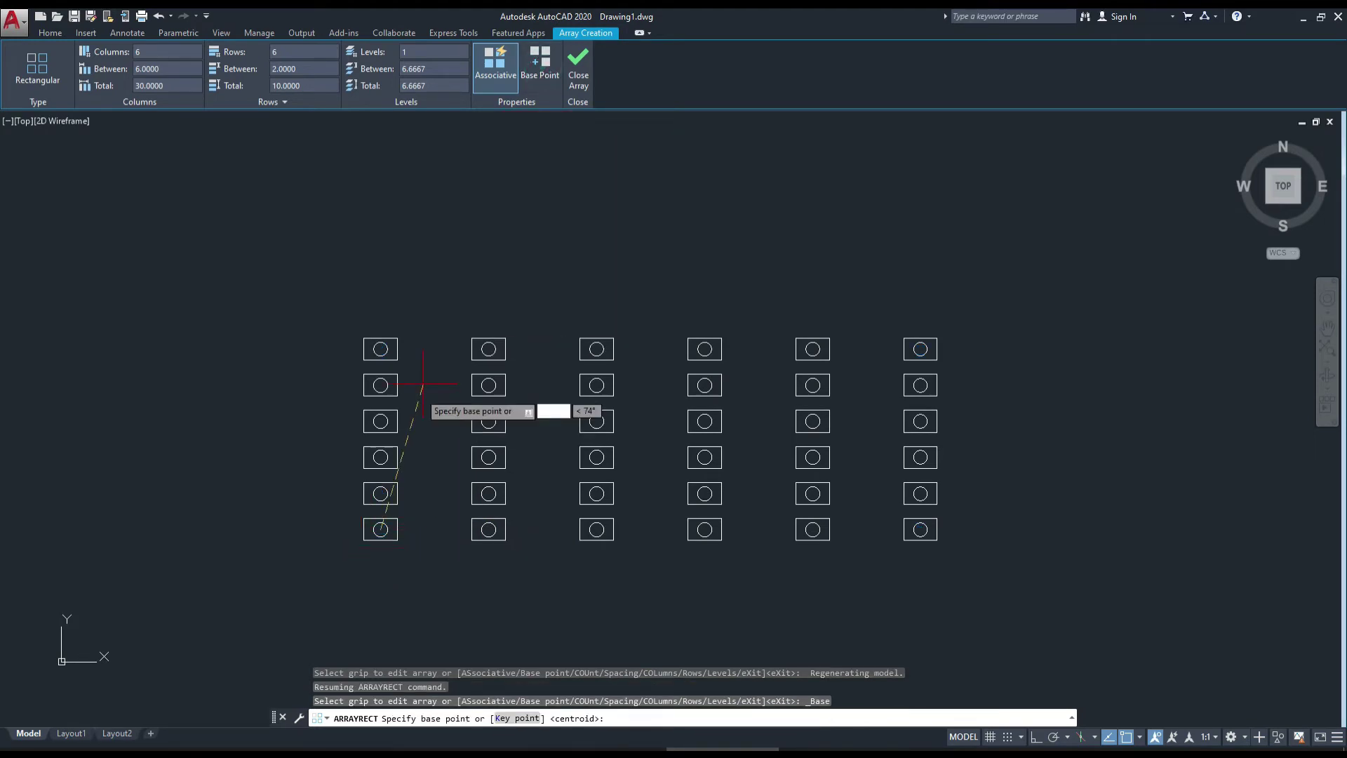
middle_click_drag(382, 457, 448, 474)
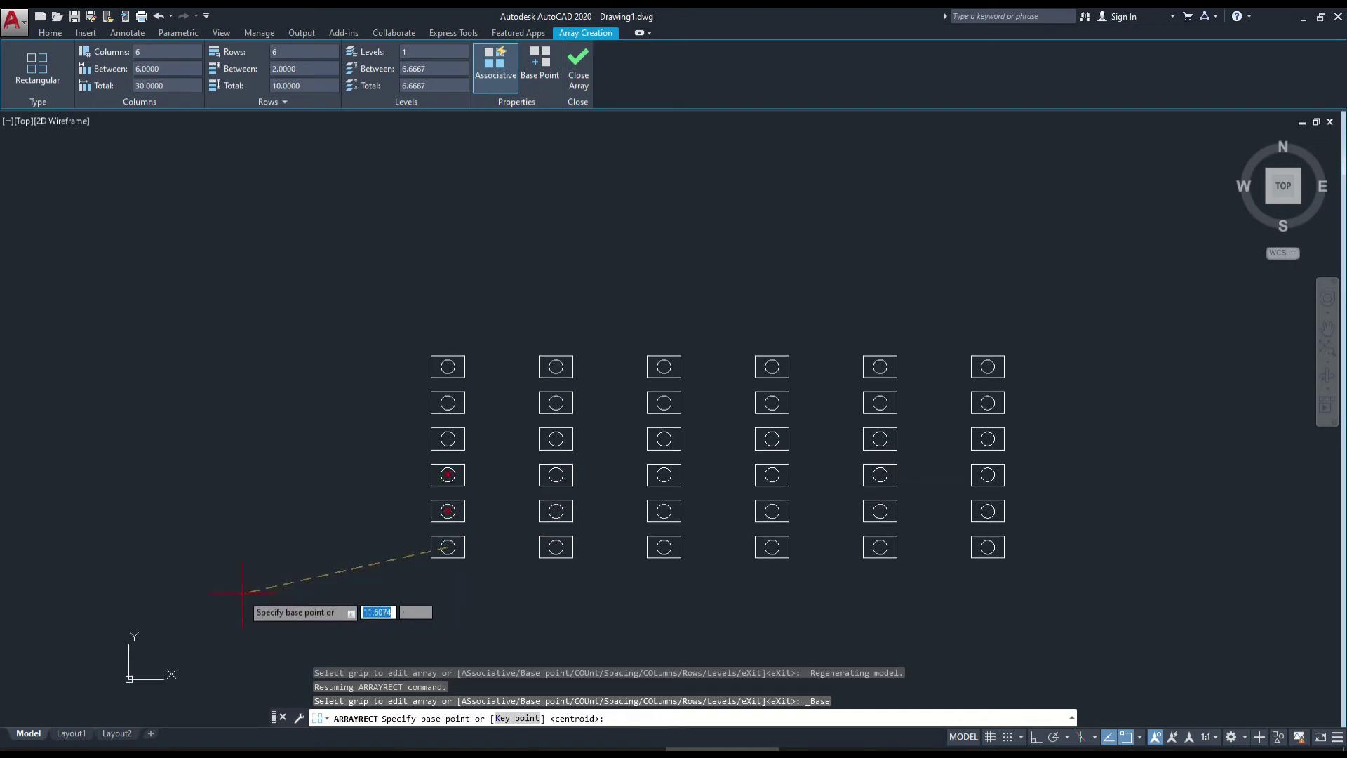
left_click(209, 535)
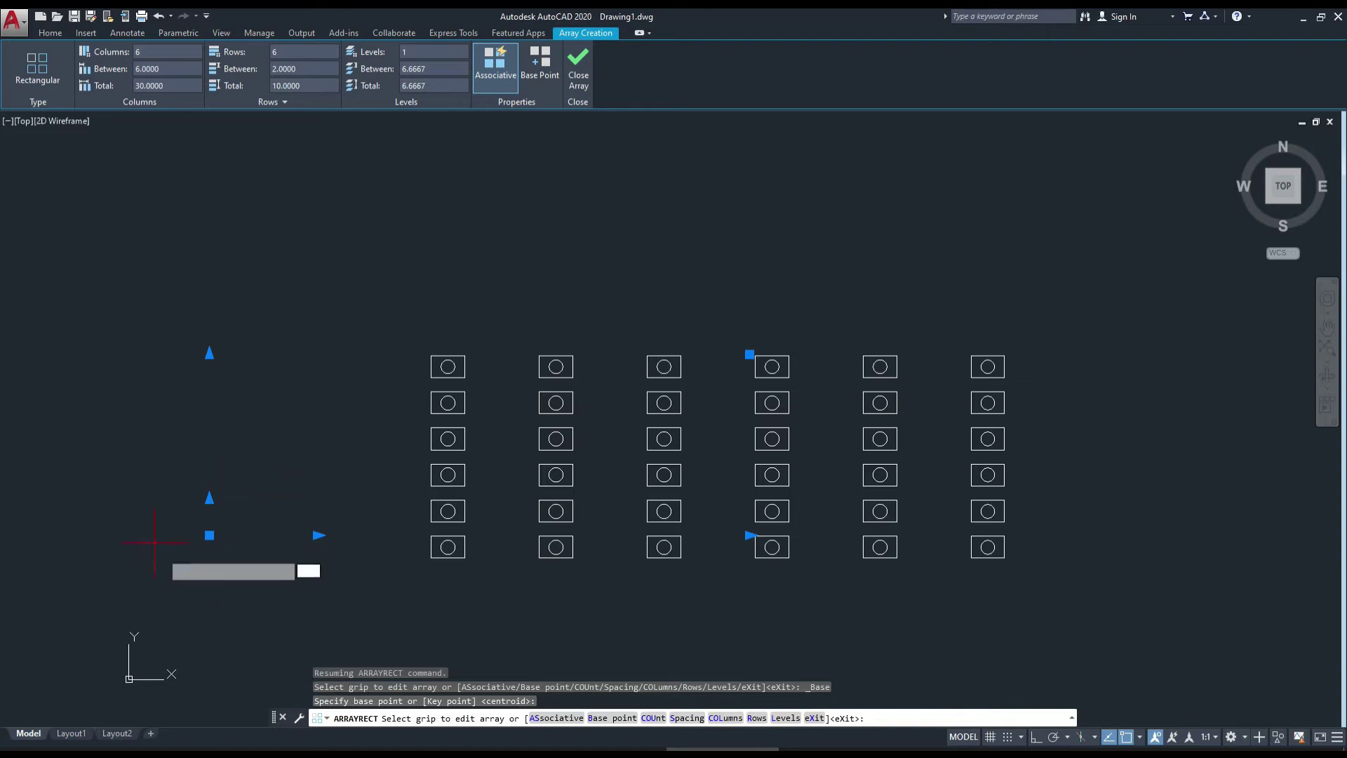
left_click(540, 73)
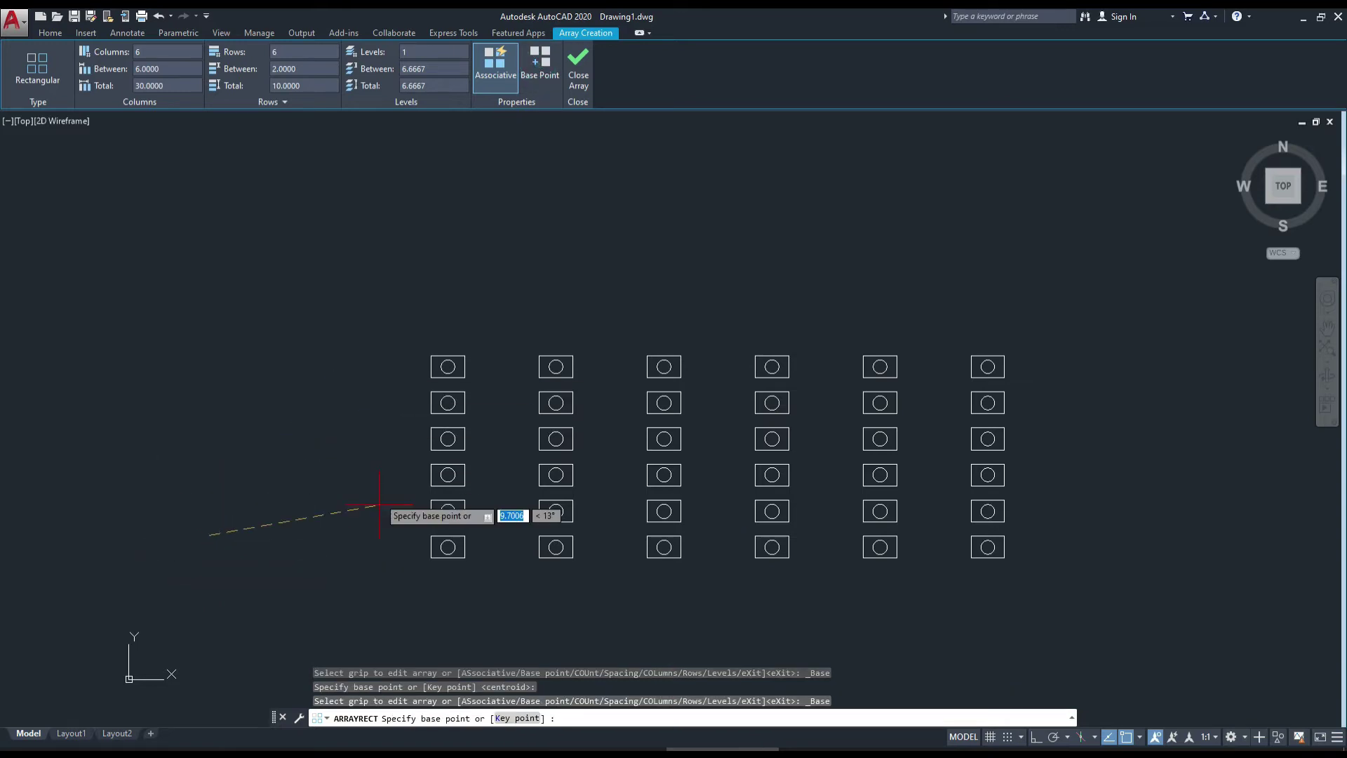
scroll(457, 557, "up", 4)
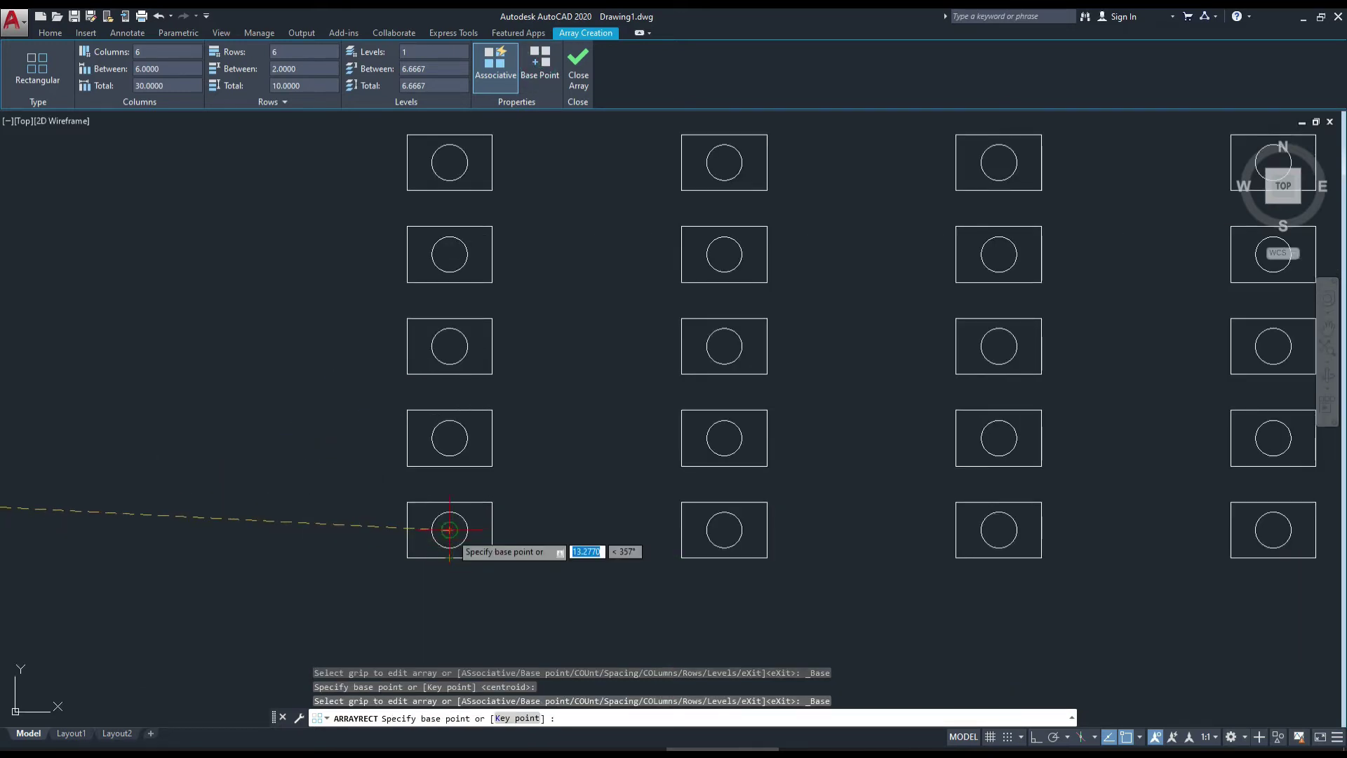
left_click(449, 530)
scroll(393, 533, "down", 4)
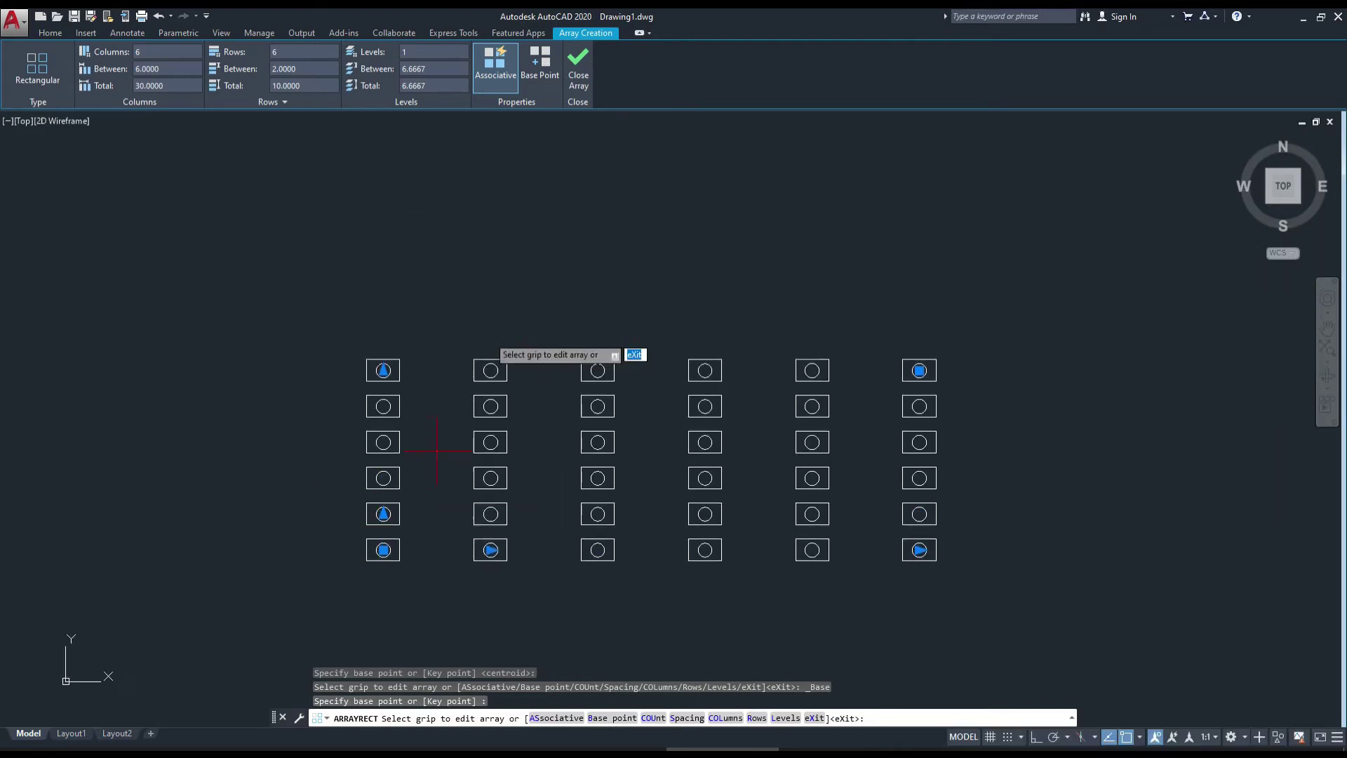
left_click(575, 90)
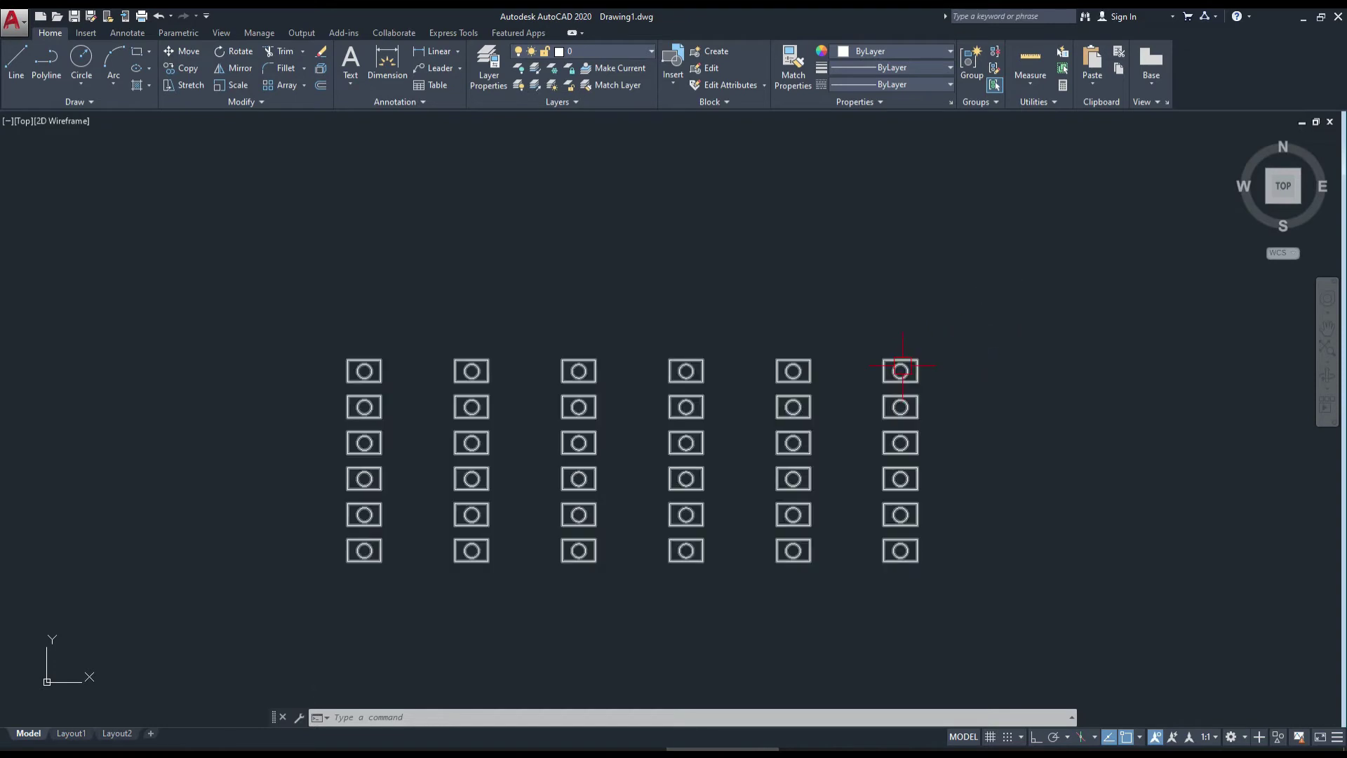
Select the 6-by-6 array and enter Edit Source mode
left_click(902, 366)
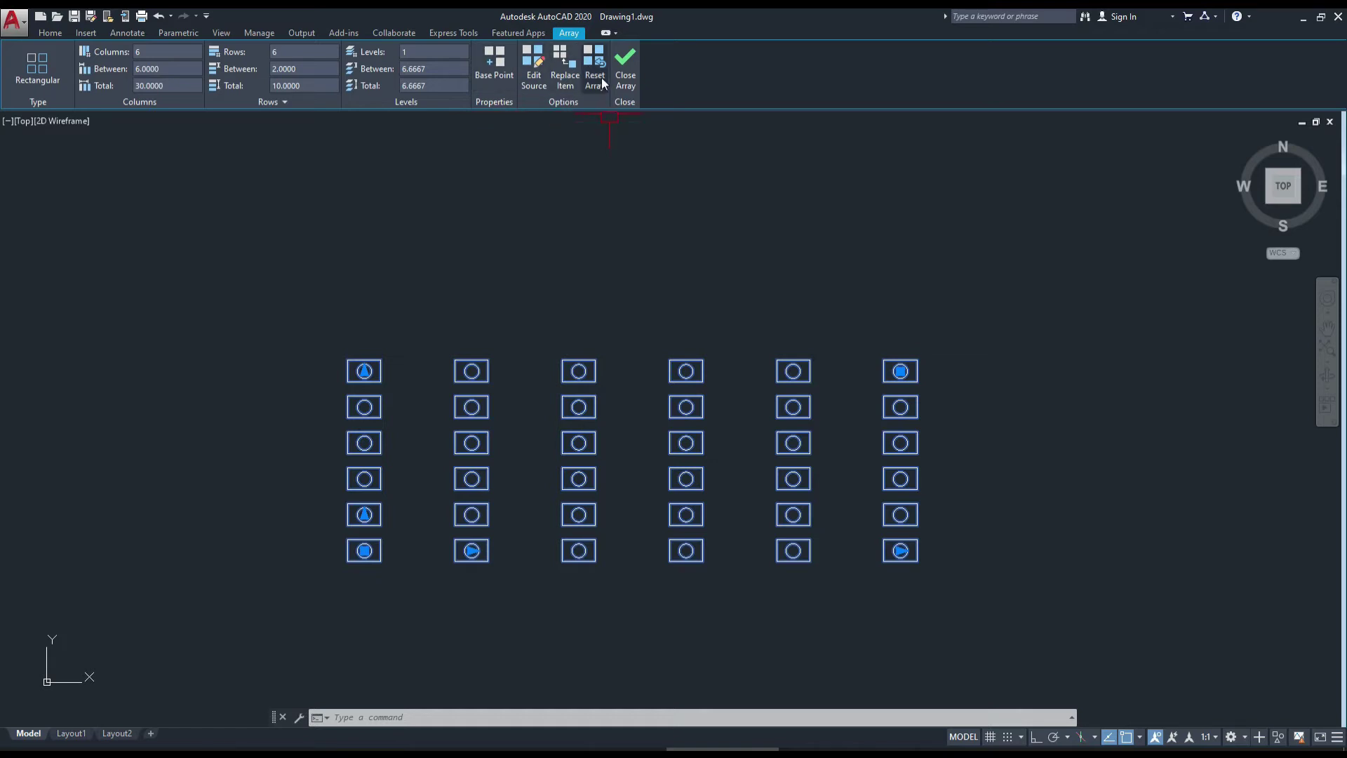
middle_click_drag(538, 224, 565, 225)
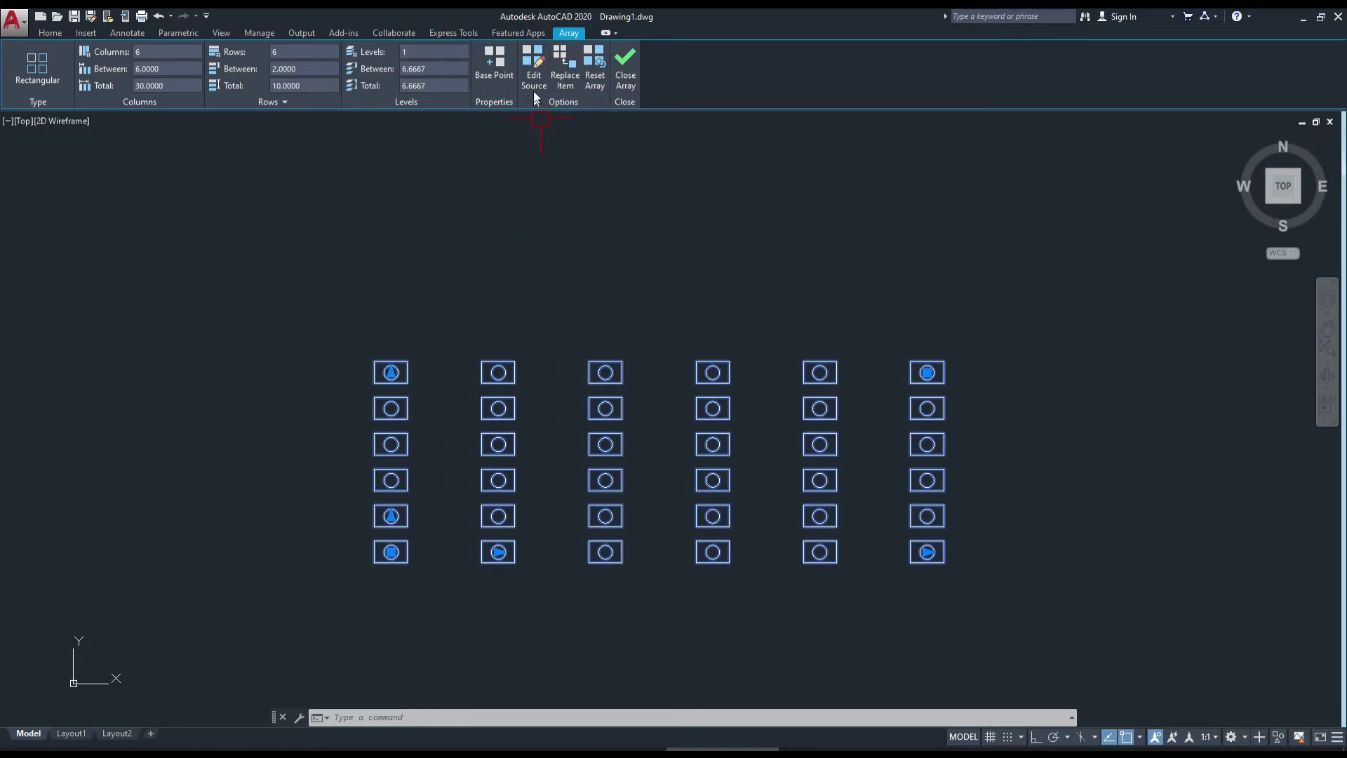
scroll(391, 527, "up", 4)
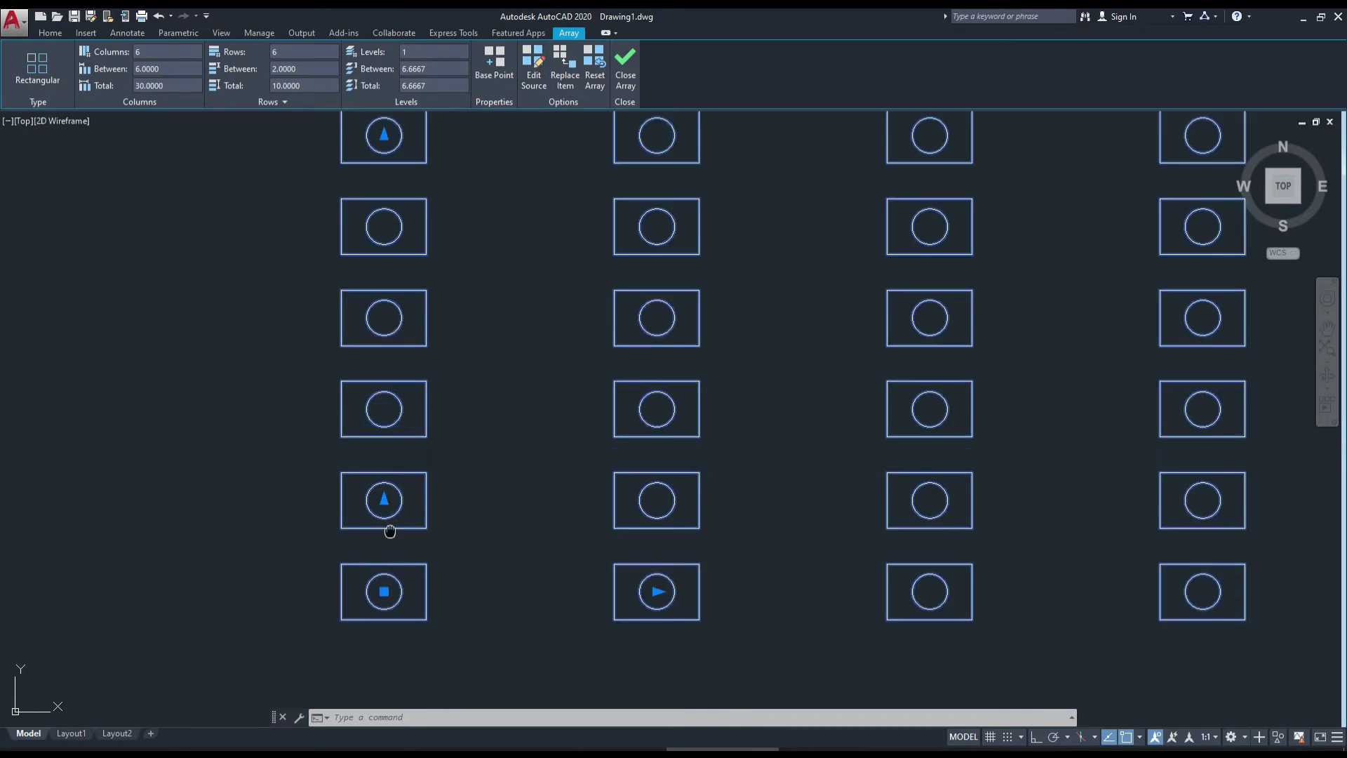
middle_click_drag(390, 532, 391, 512)
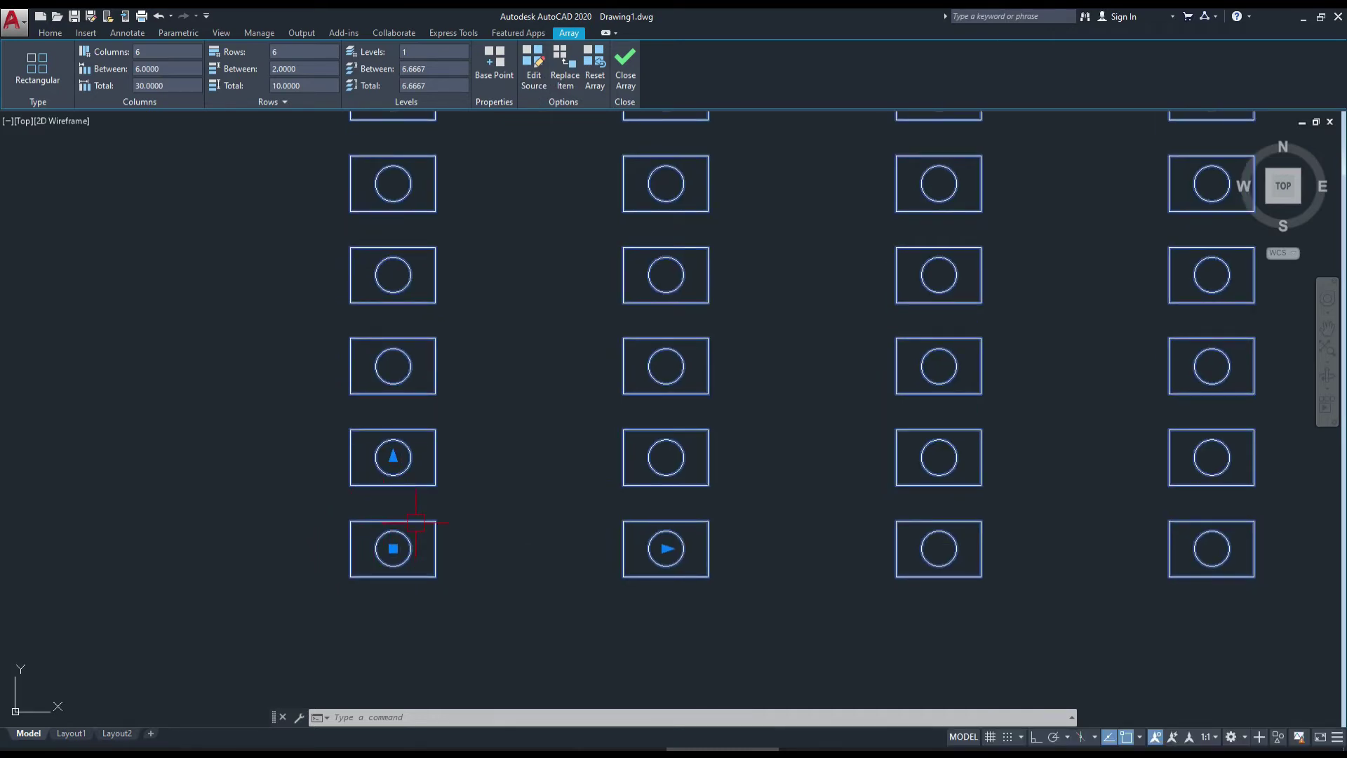
scroll(429, 537, "down", 2)
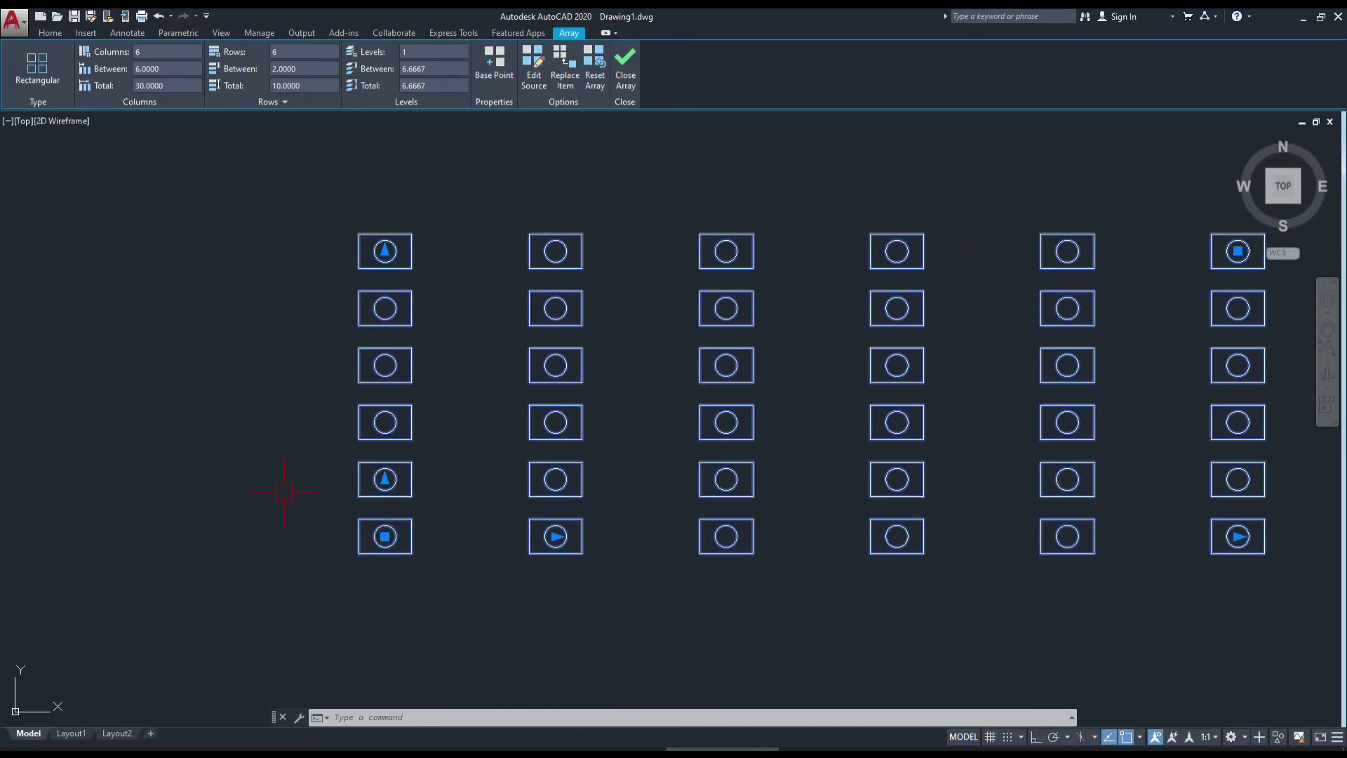
middle_click_drag(284, 491, 312, 507)
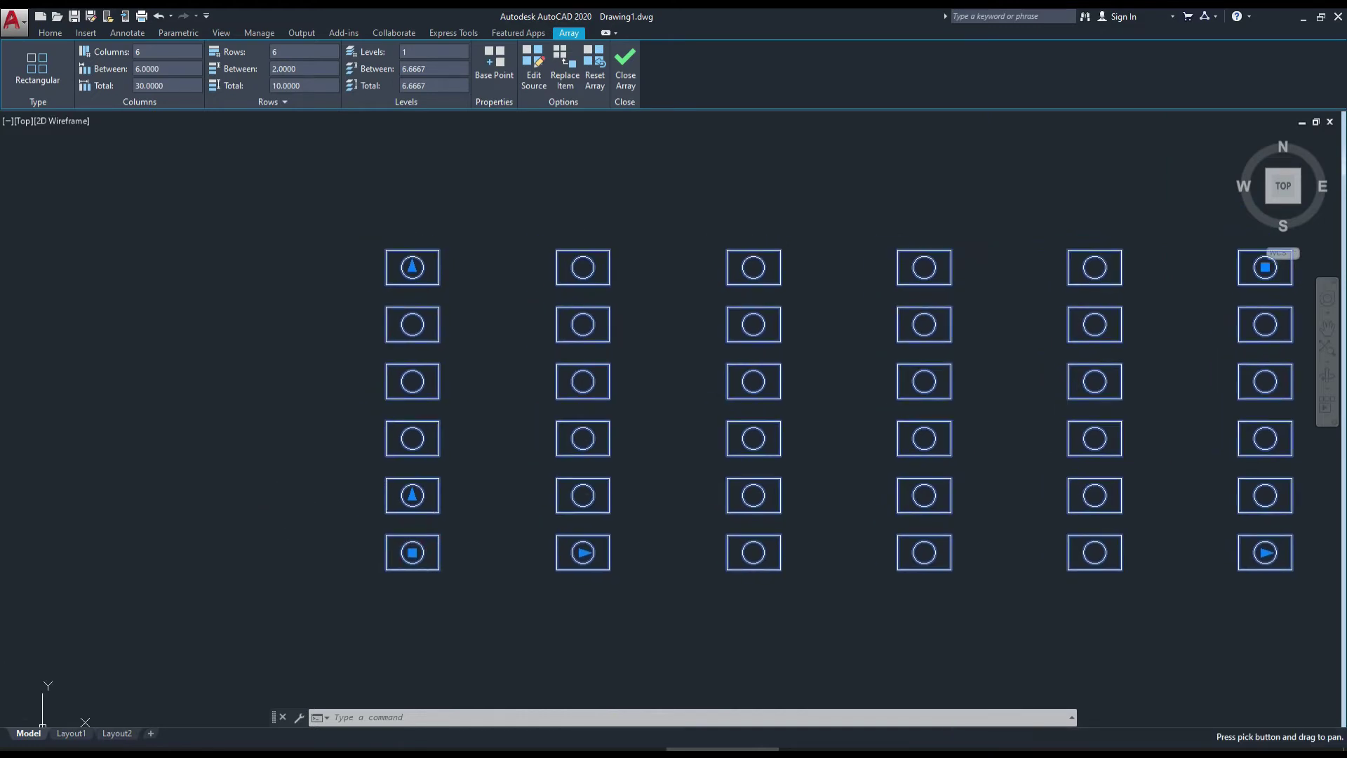
left_click(534, 78)
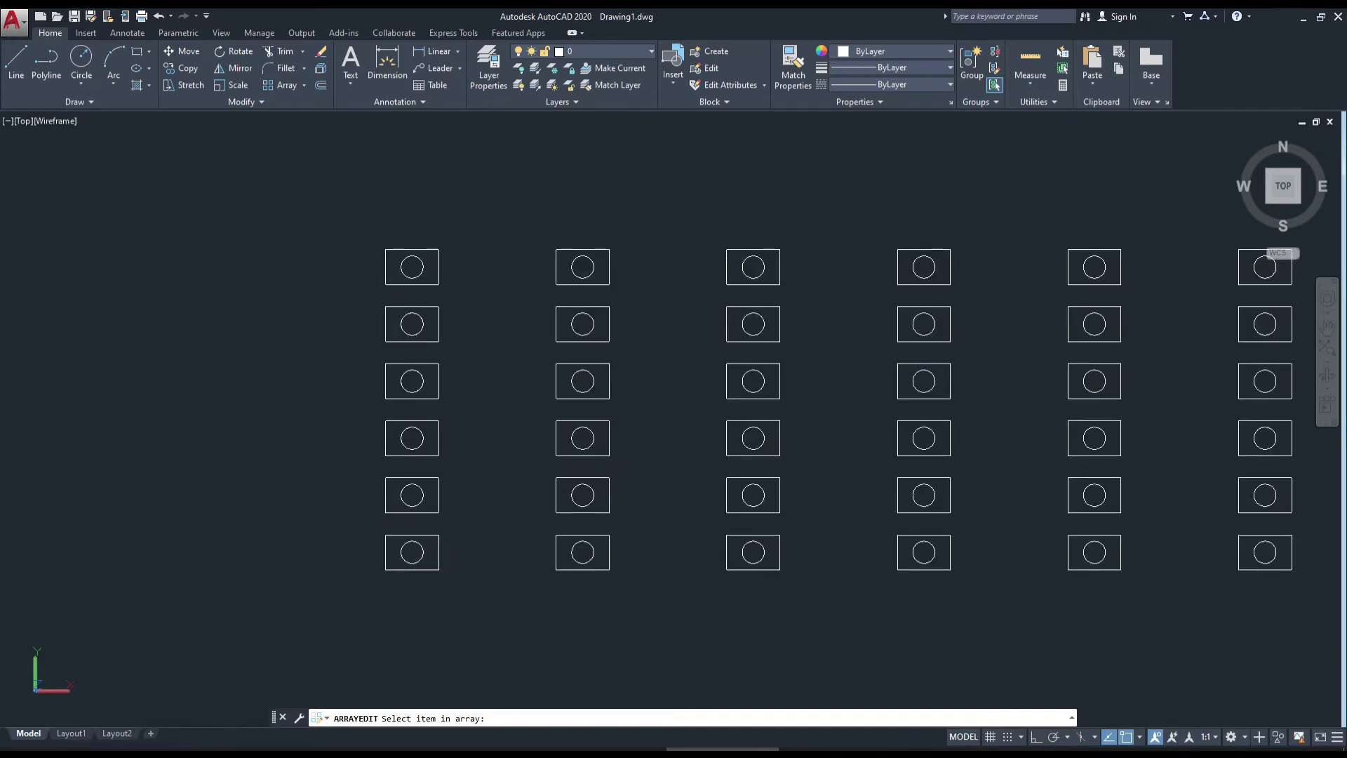
Pick the bottom-left array item as the source to edit
left_click(440, 544)
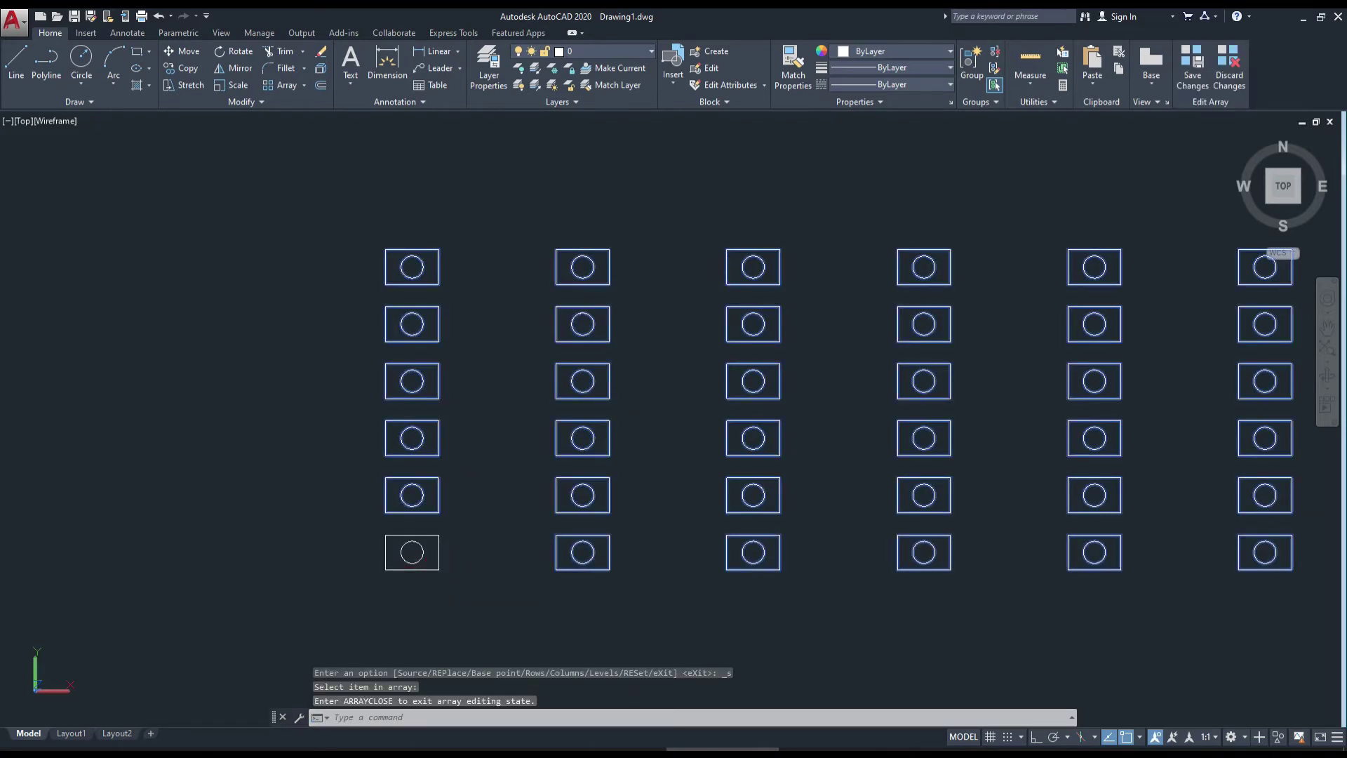
middle_click_drag(588, 420, 541, 416)
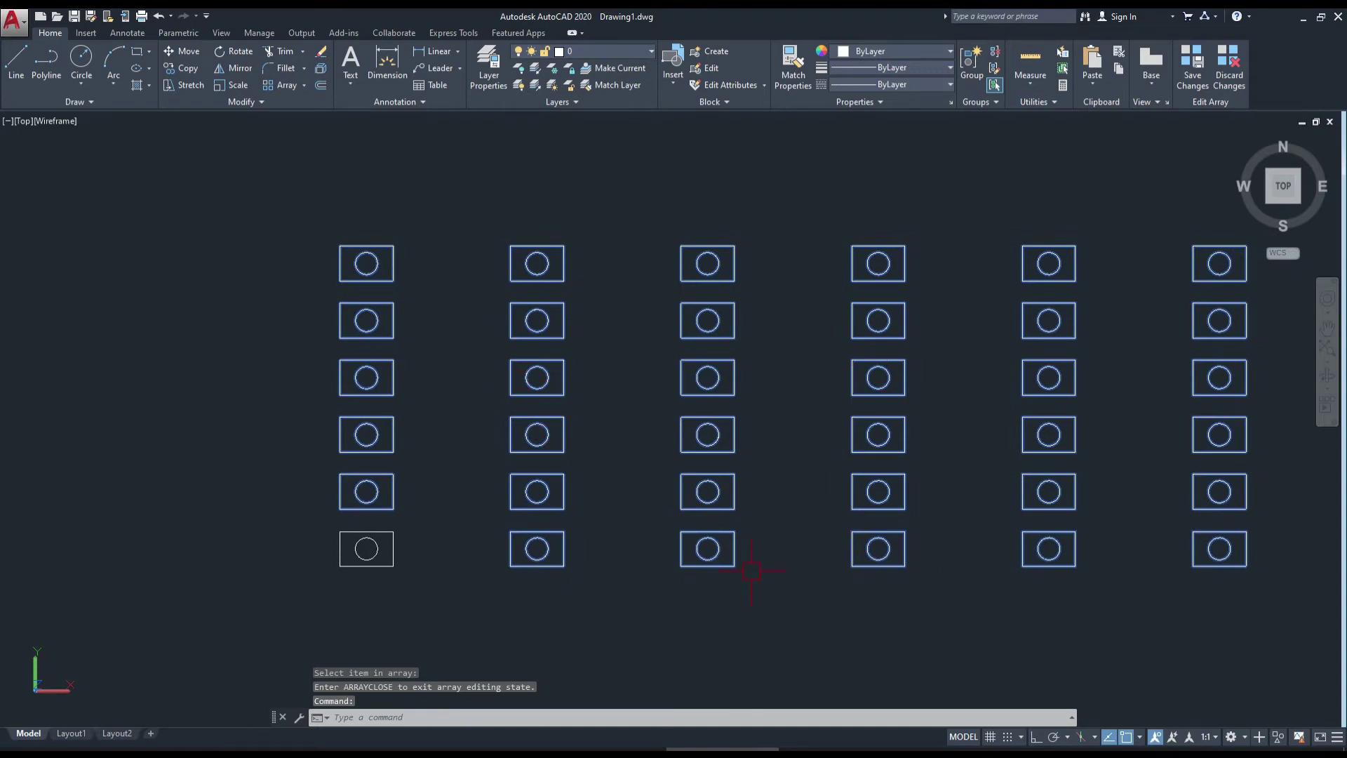
scroll(338, 538, "up", 3)
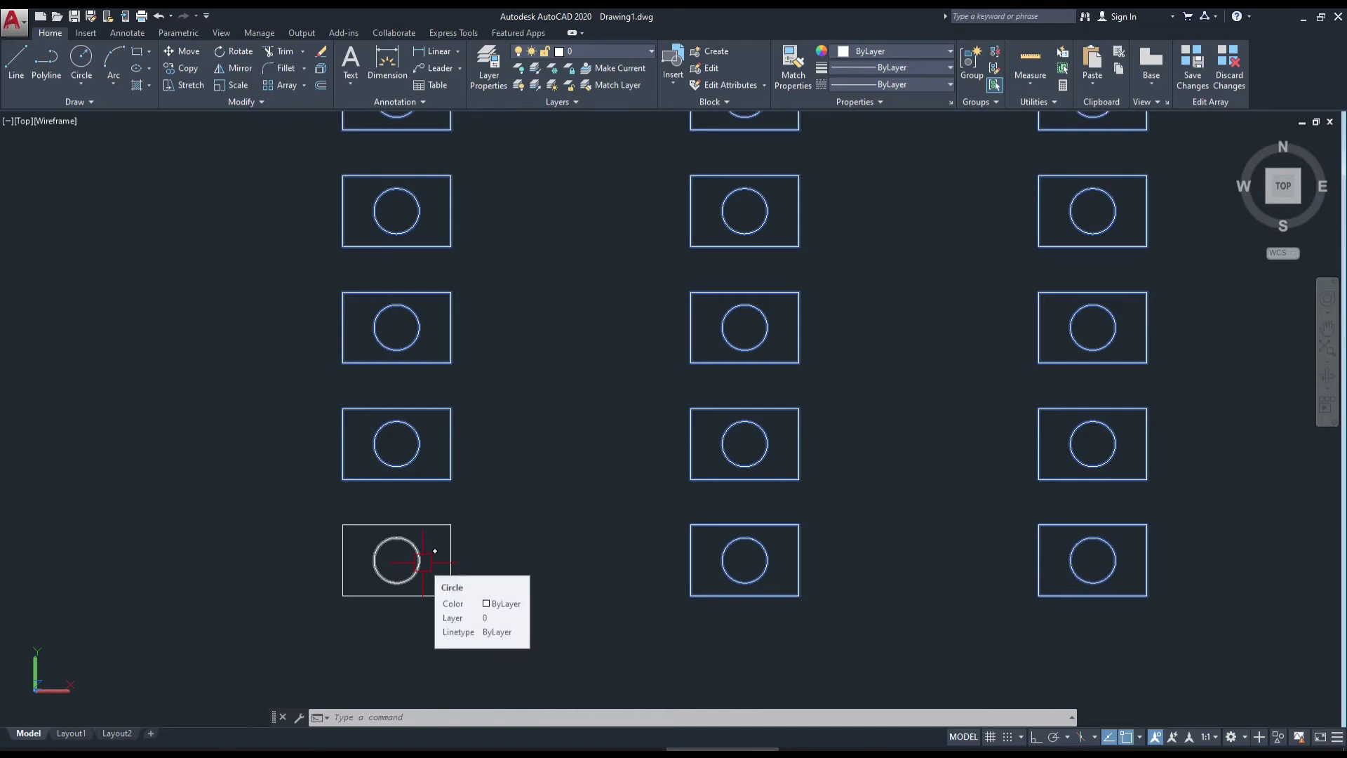
Draw a smaller circle concentric with the source item's existing circle
type("c")
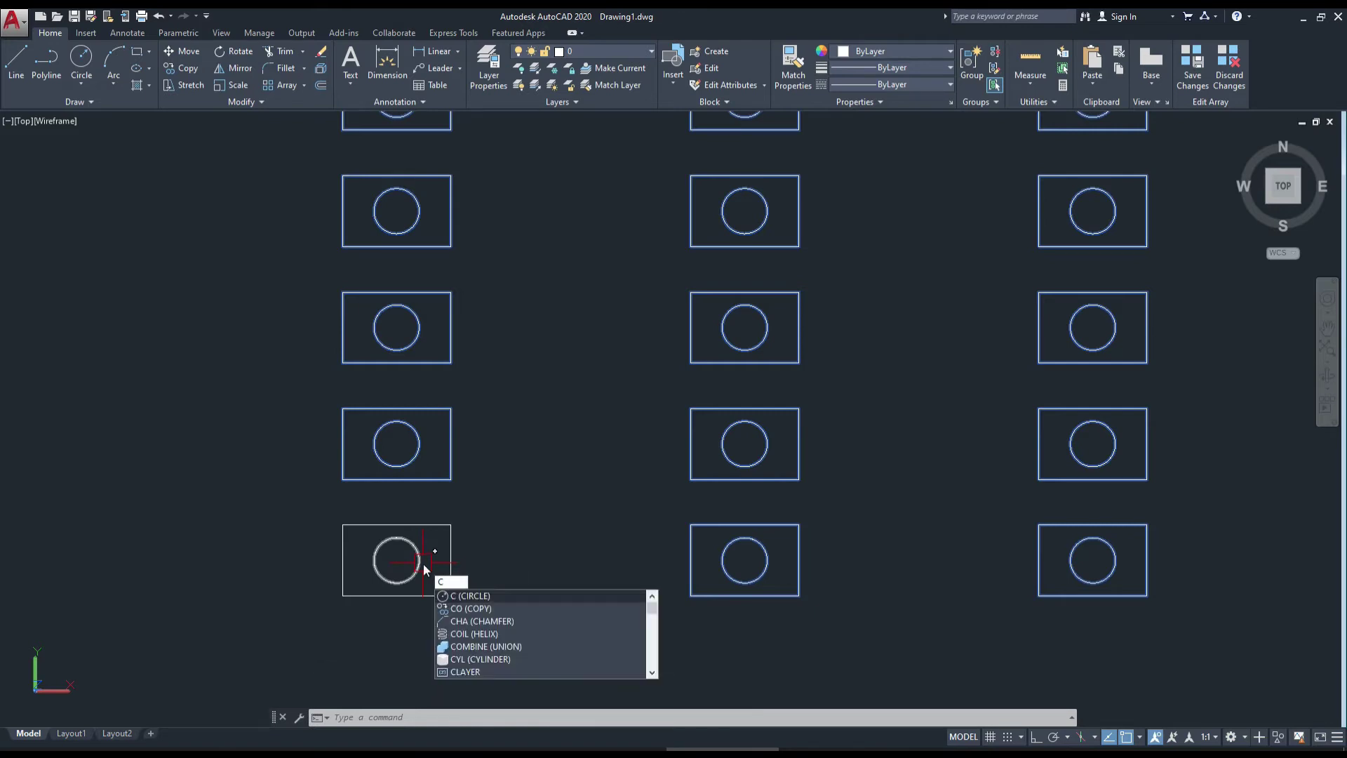
key("Return")
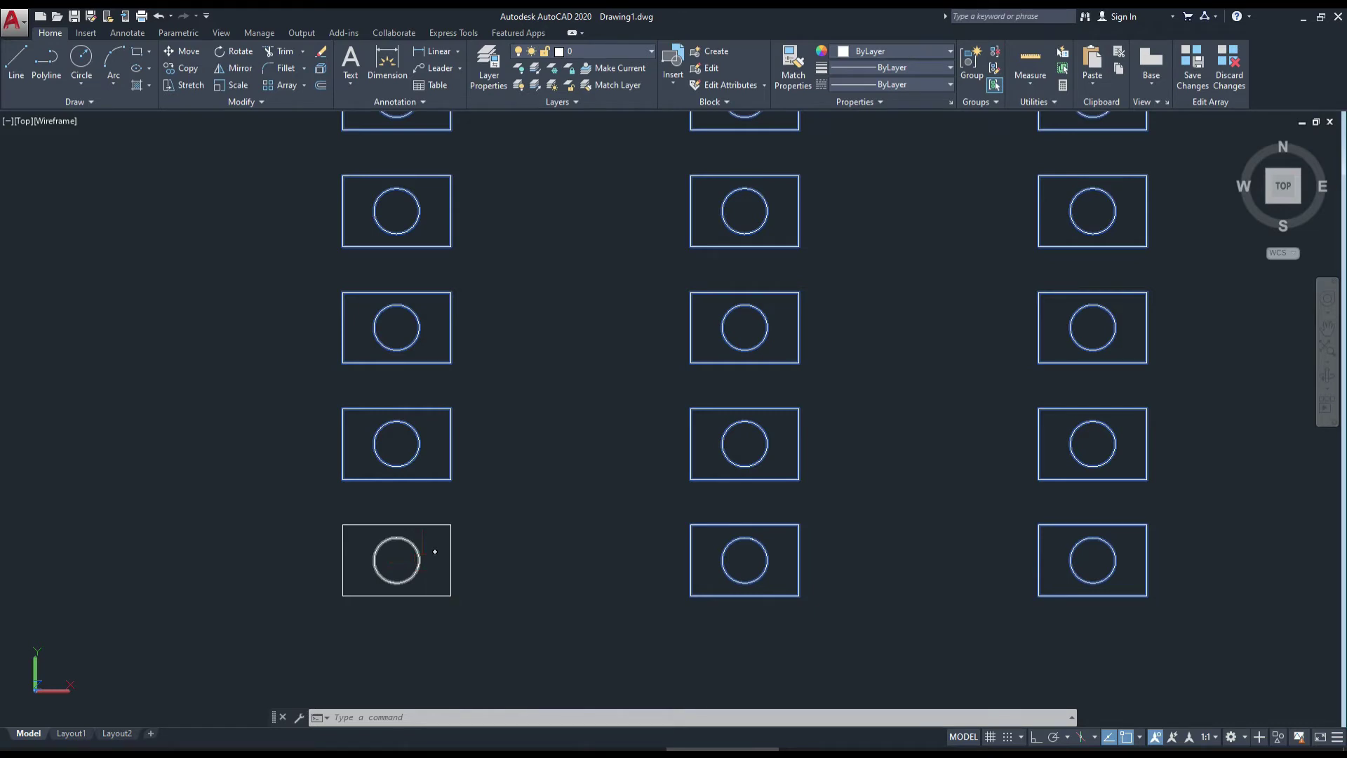
left_click(396, 559)
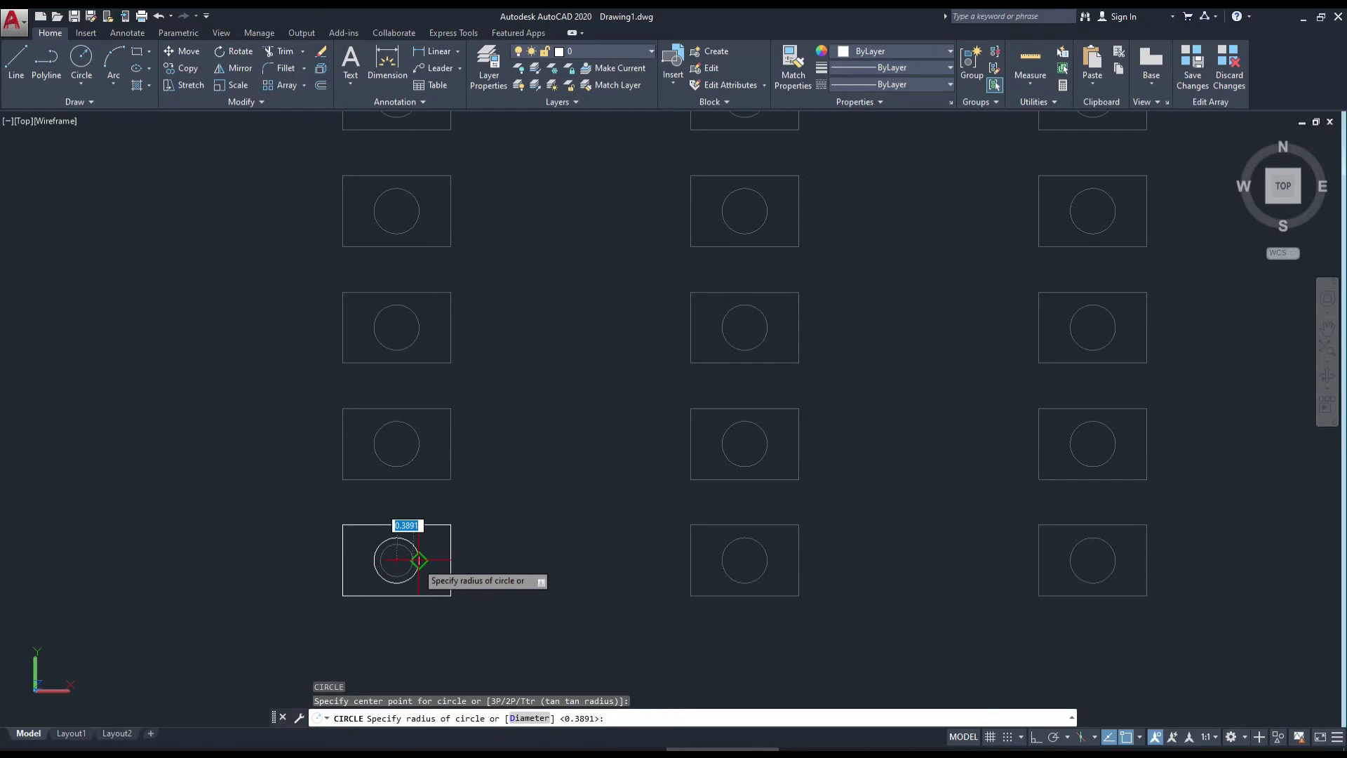
scroll(419, 561, "up", 4)
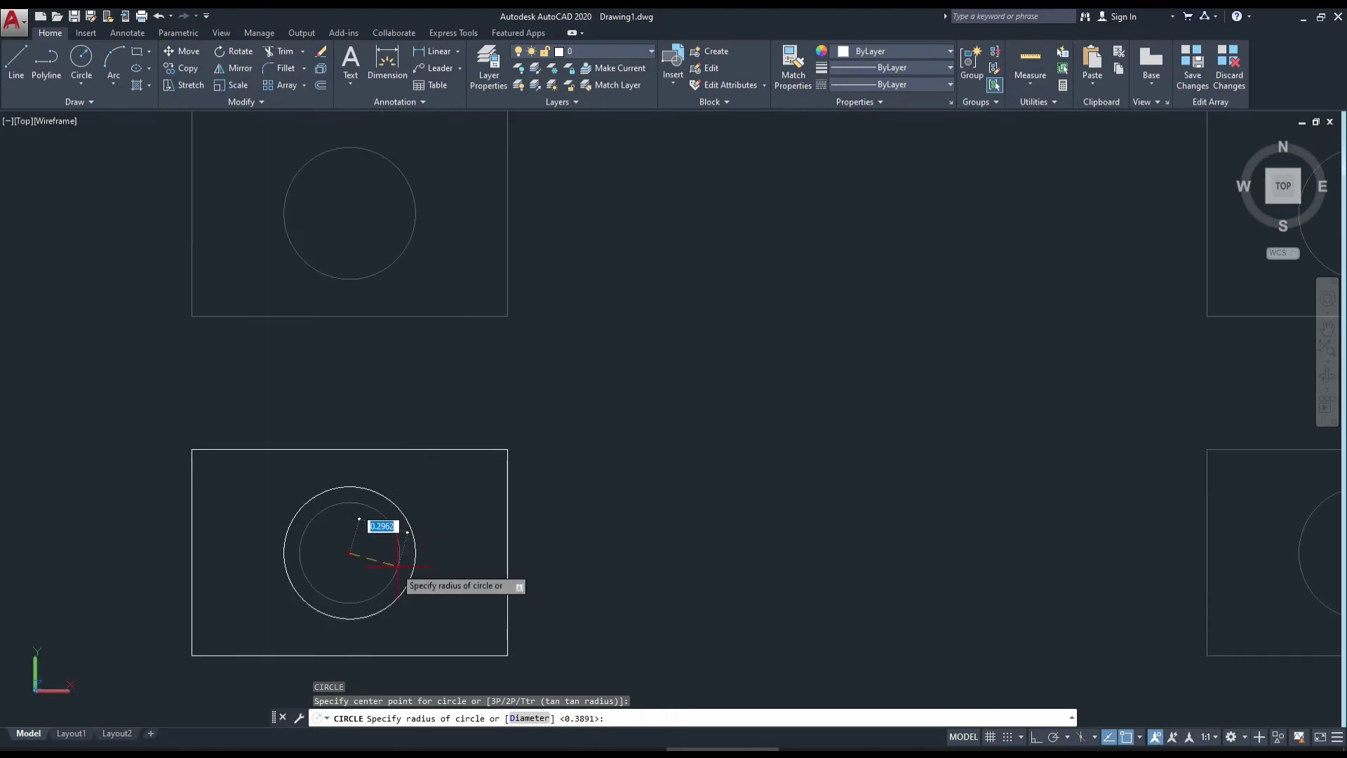
left_click(377, 567)
scroll(358, 559, "down", 6)
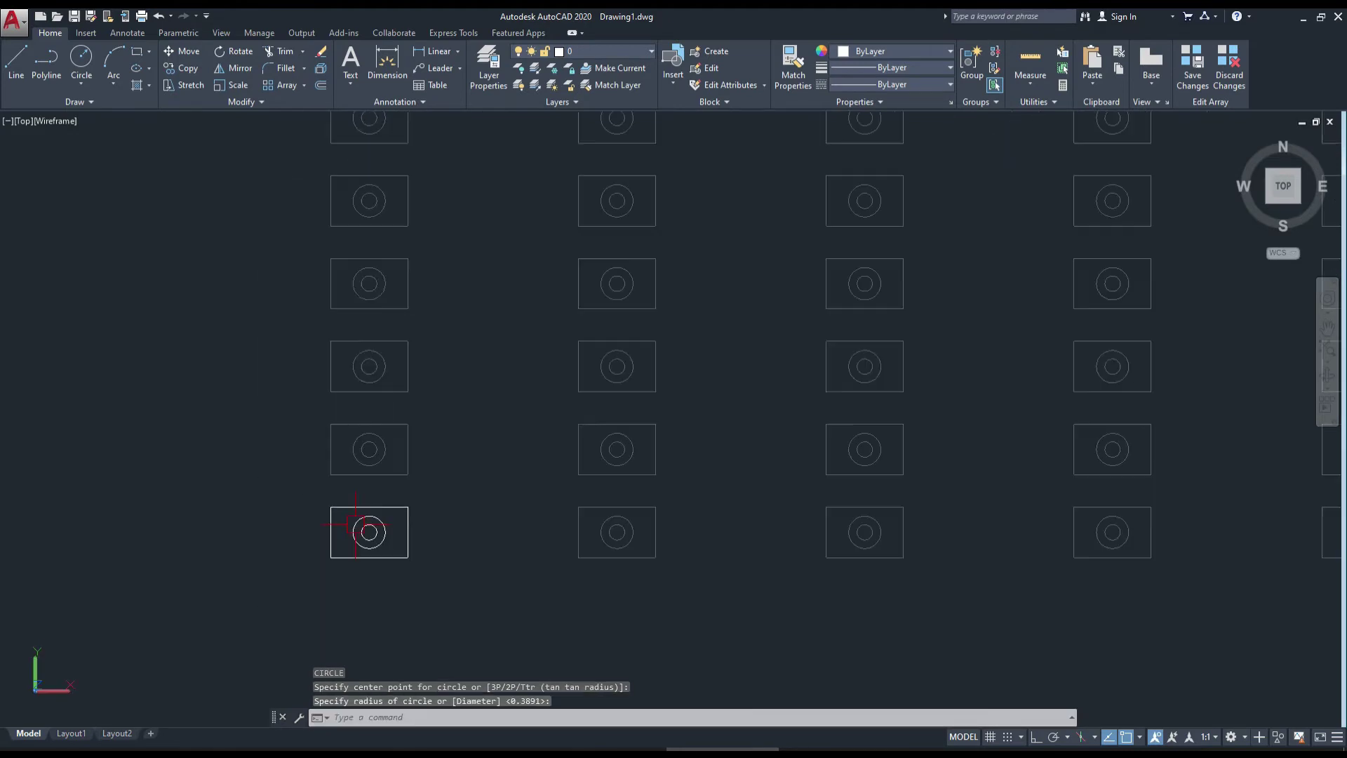
scroll(436, 512, "down", 2)
scroll(401, 545, "down", 1)
scroll(339, 595, "up", 3)
scroll(378, 559, "down", 4)
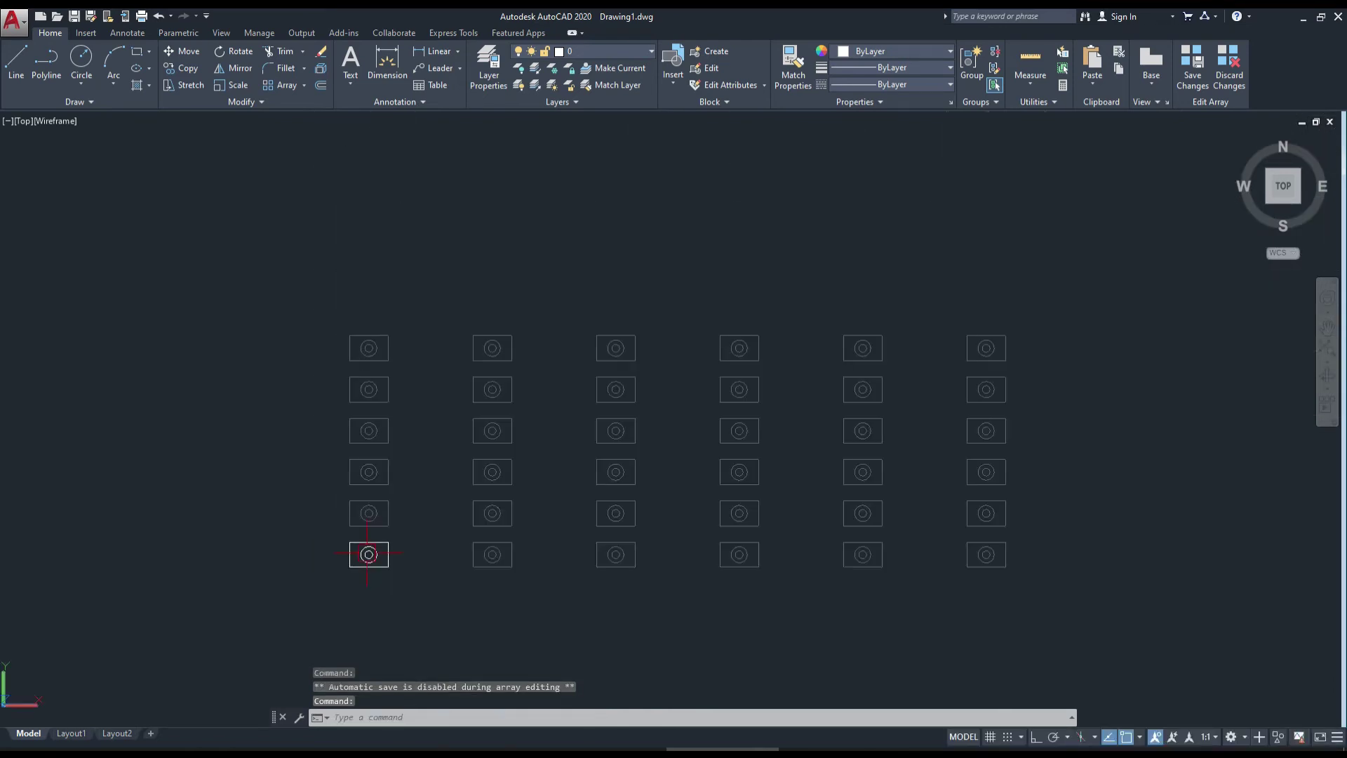
key("Escape")
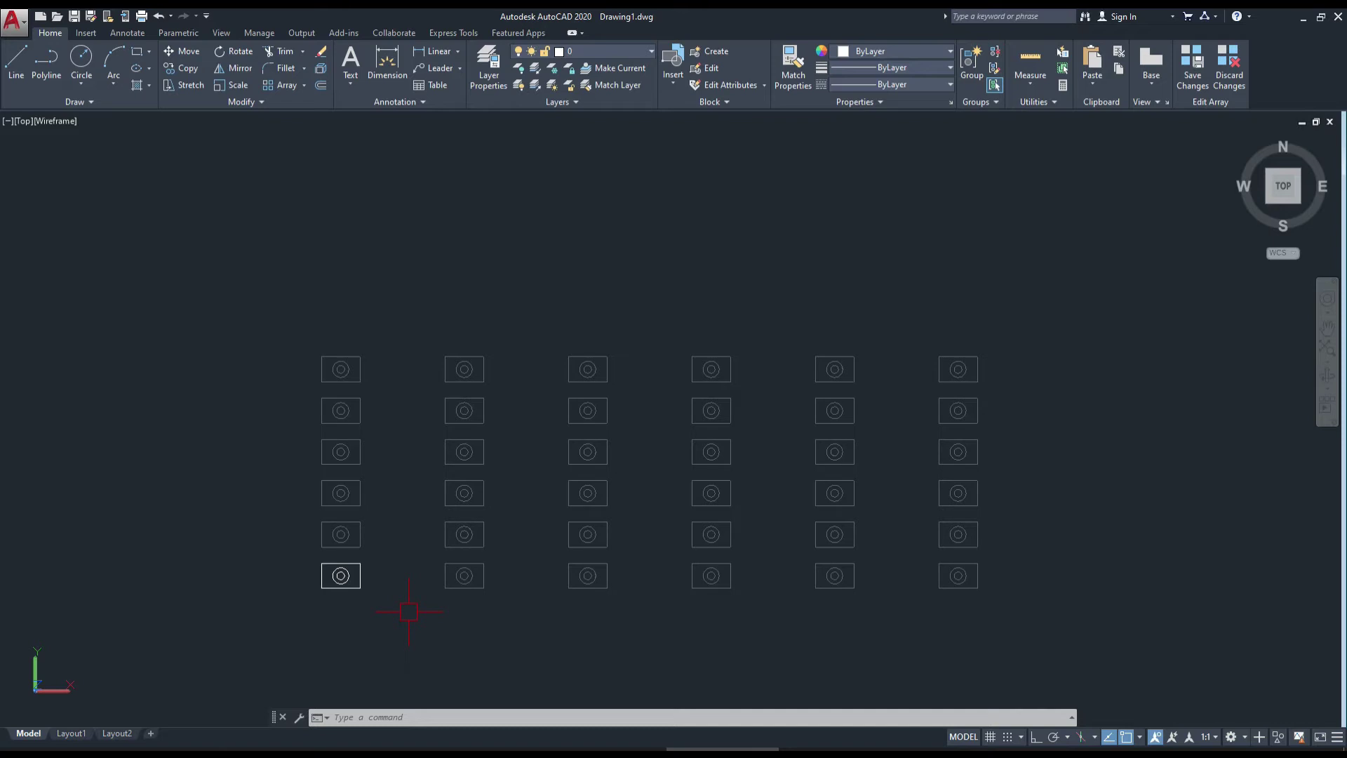
scroll(379, 592, "up", 2)
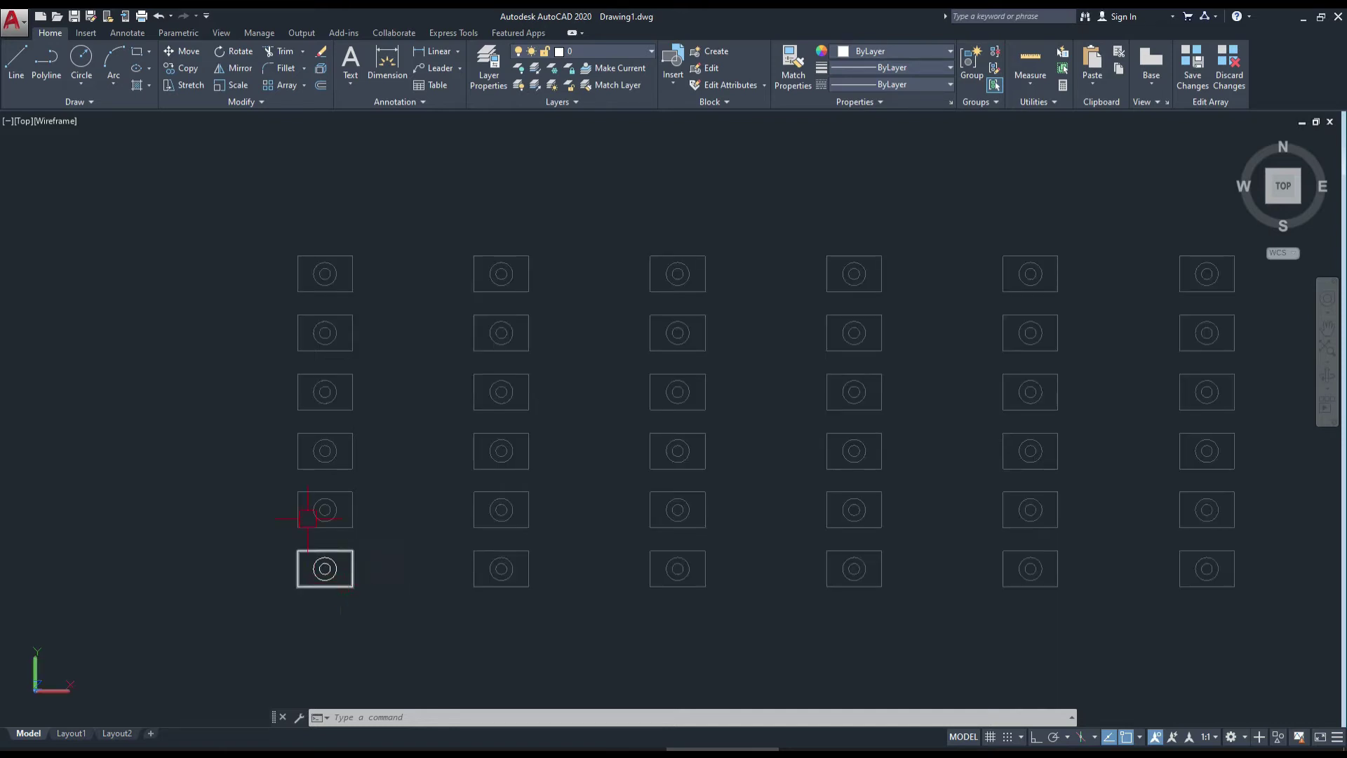
scroll(904, 368, "down", 3)
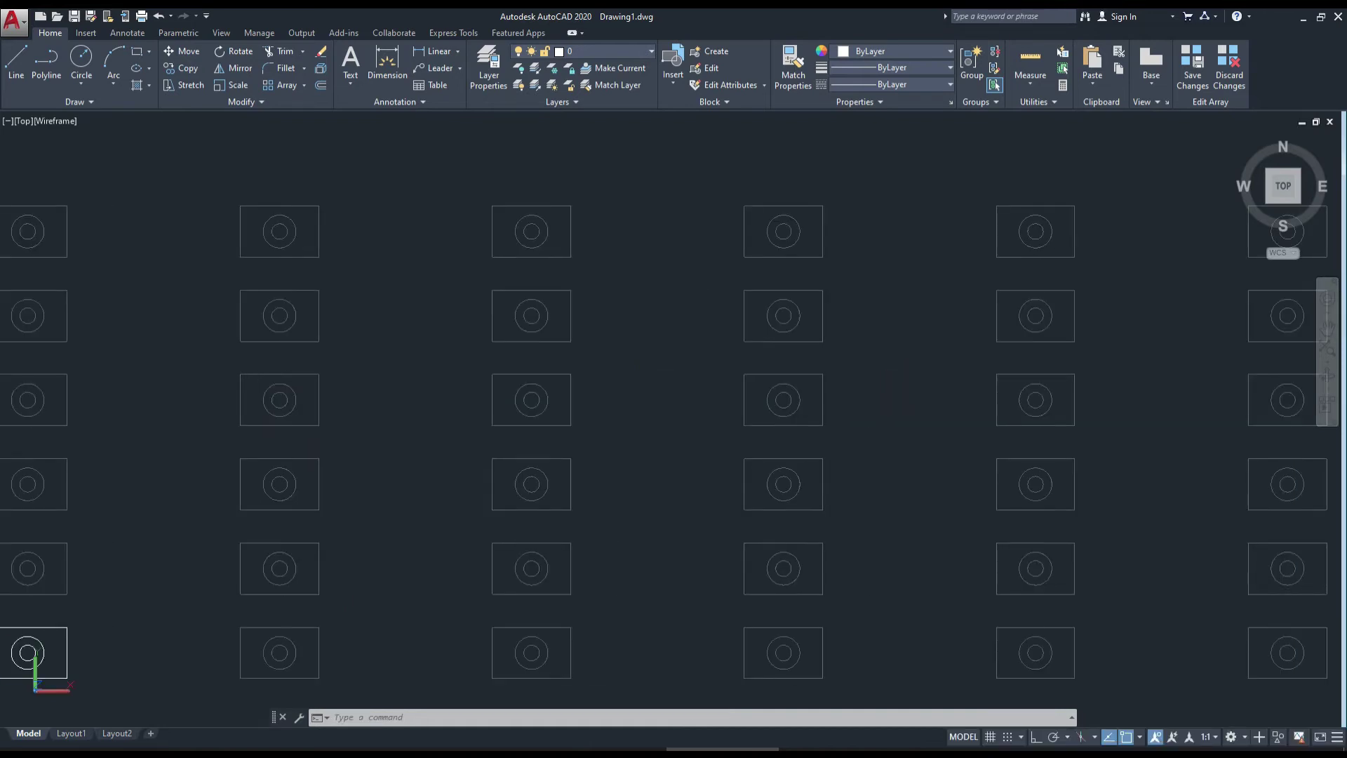
Save the source edit so all 36 items show two circles, then deselect
left_click(1201, 78)
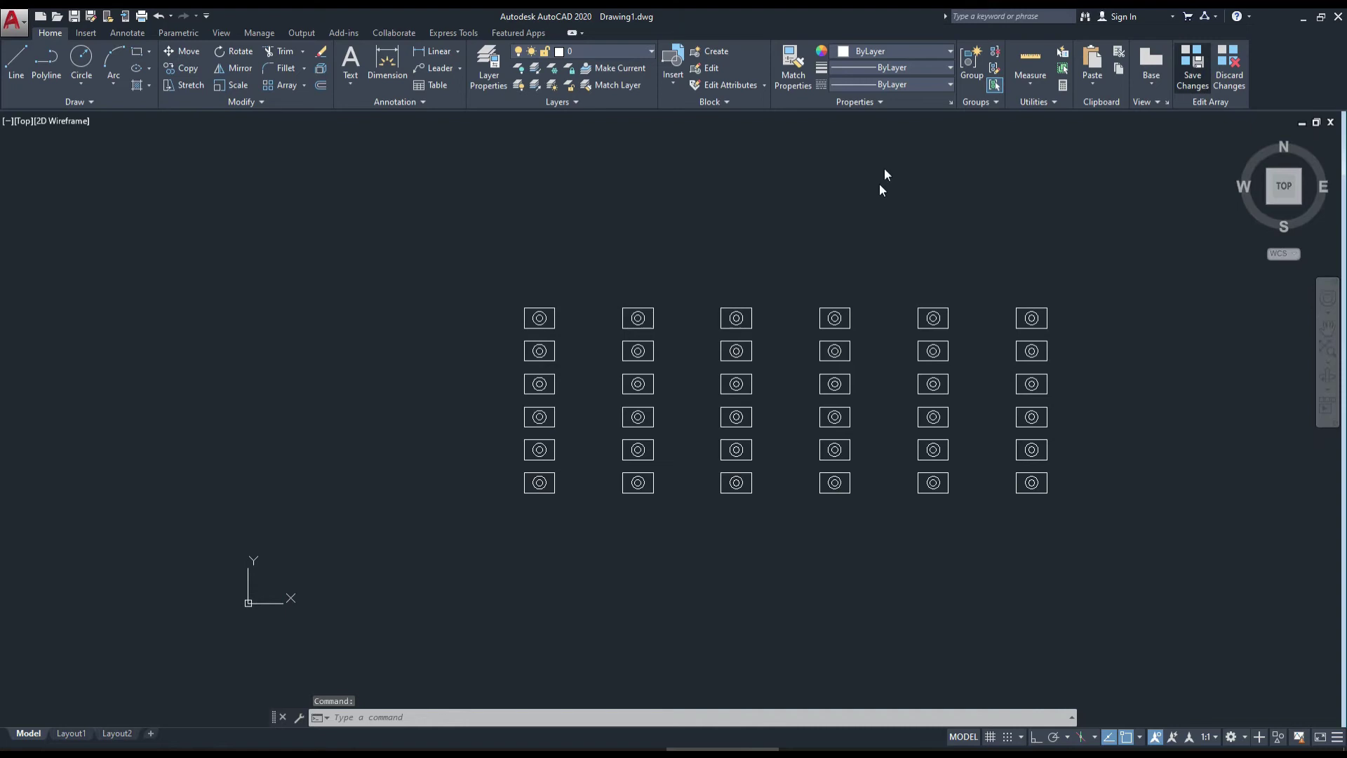
middle_click_drag(842, 287, 715, 320)
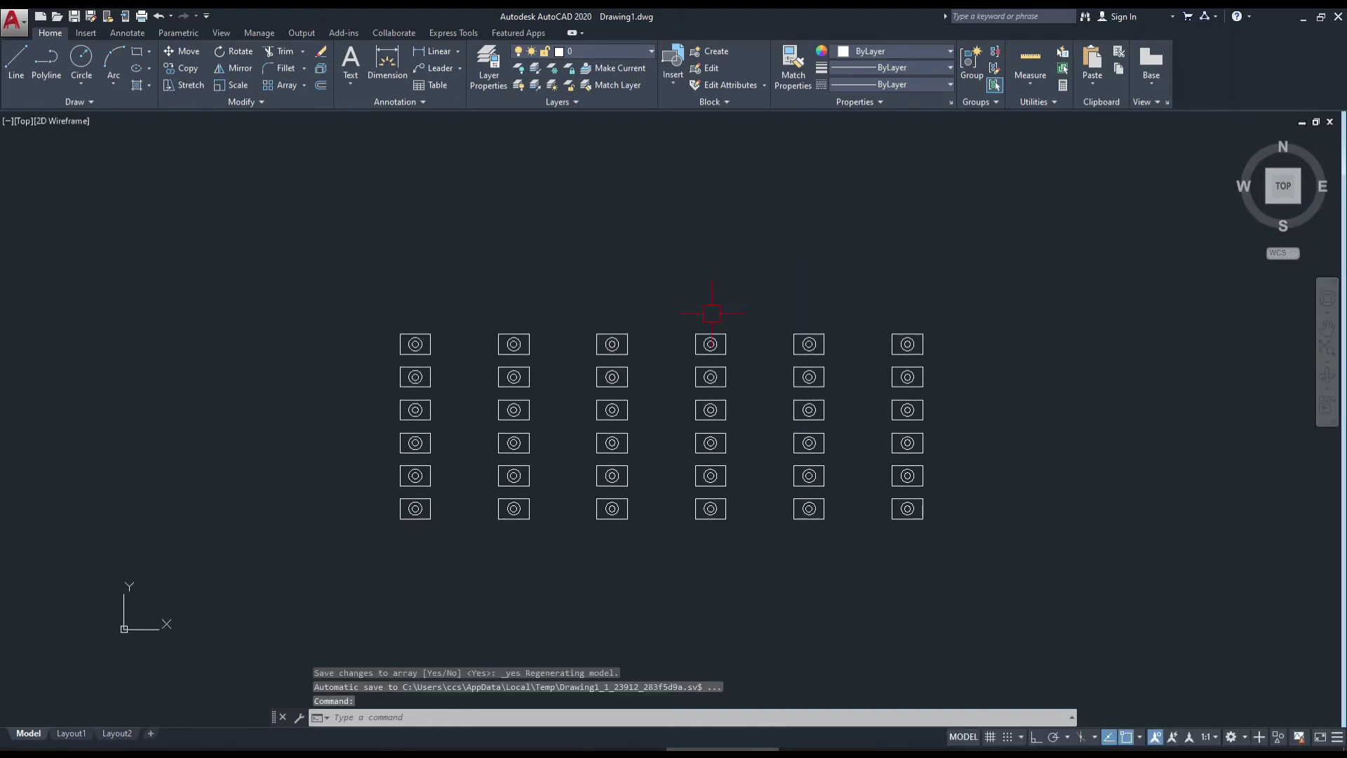
left_click(711, 341)
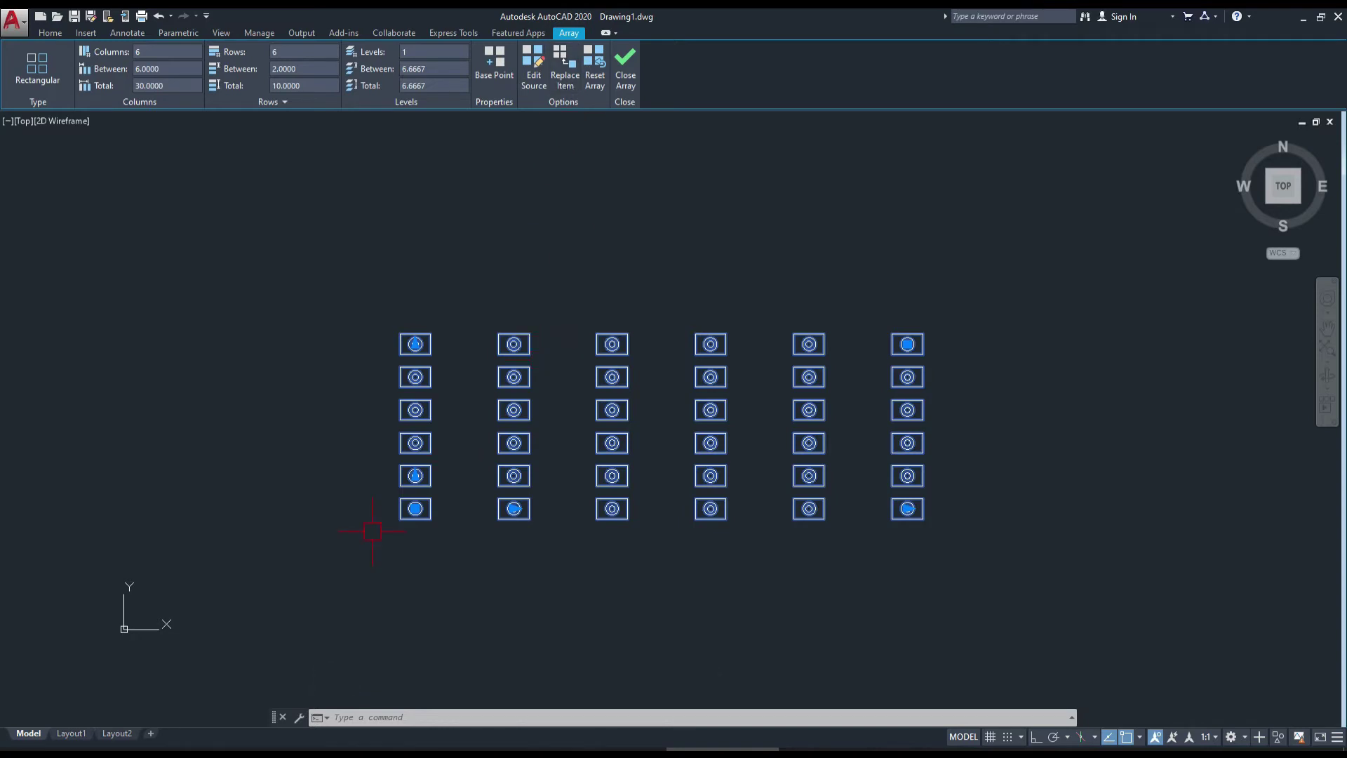
scroll(372, 531, "up", 4)
scroll(381, 517, "down", 2)
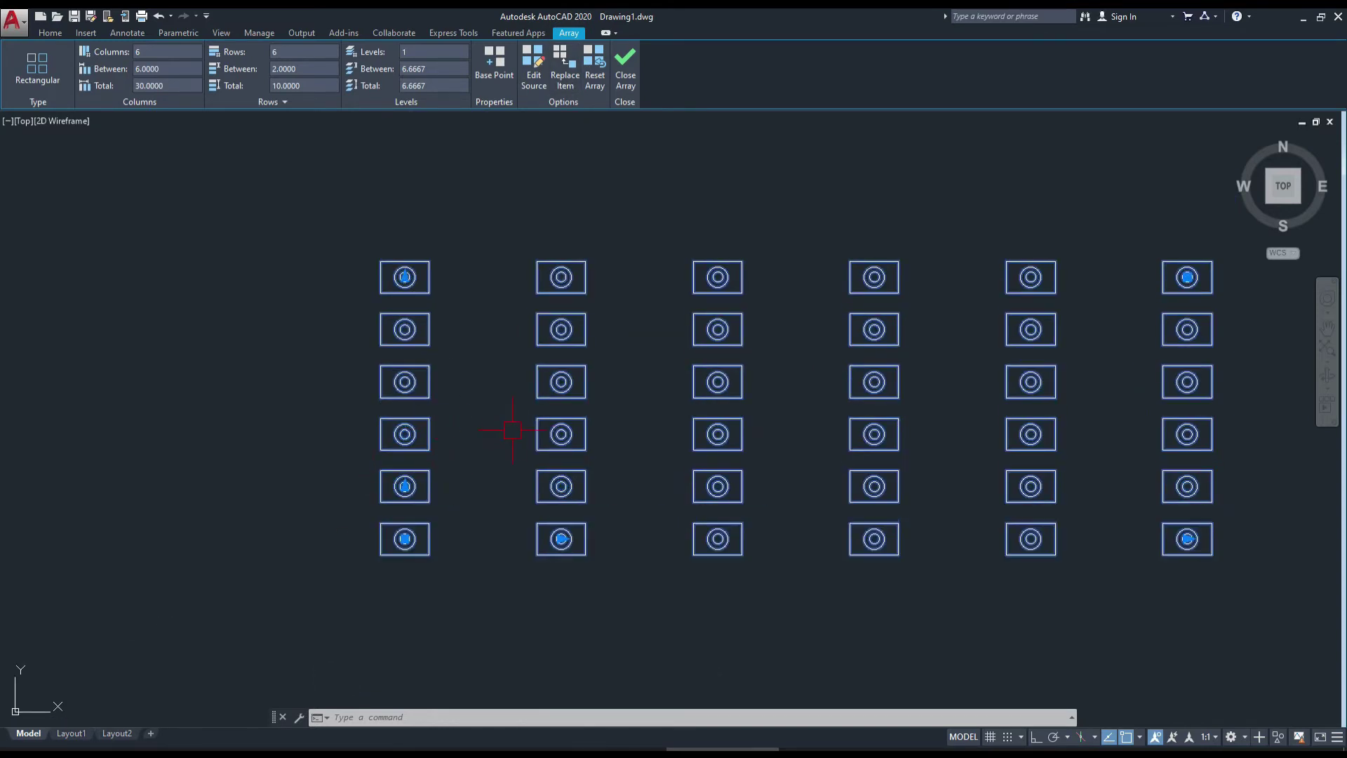
middle_click_drag(521, 308, 551, 324)
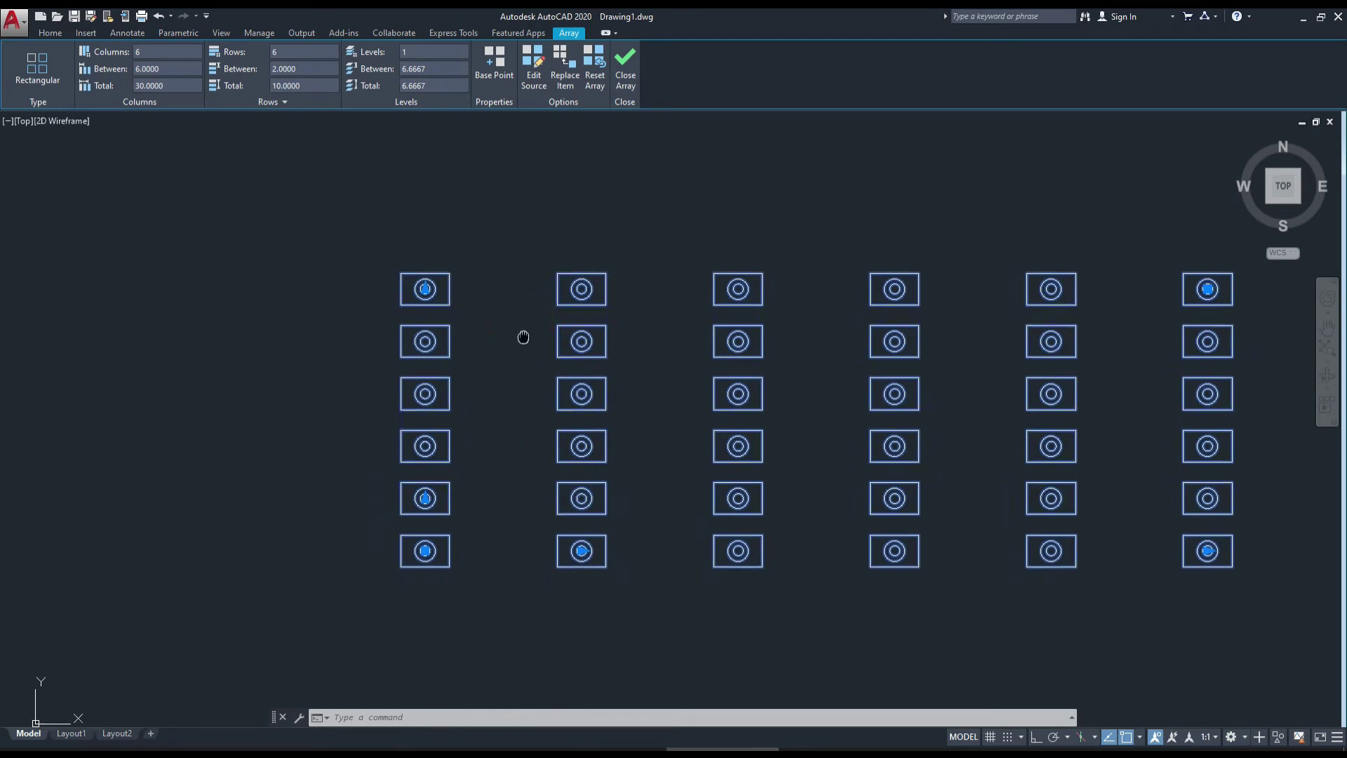
key("Escape")
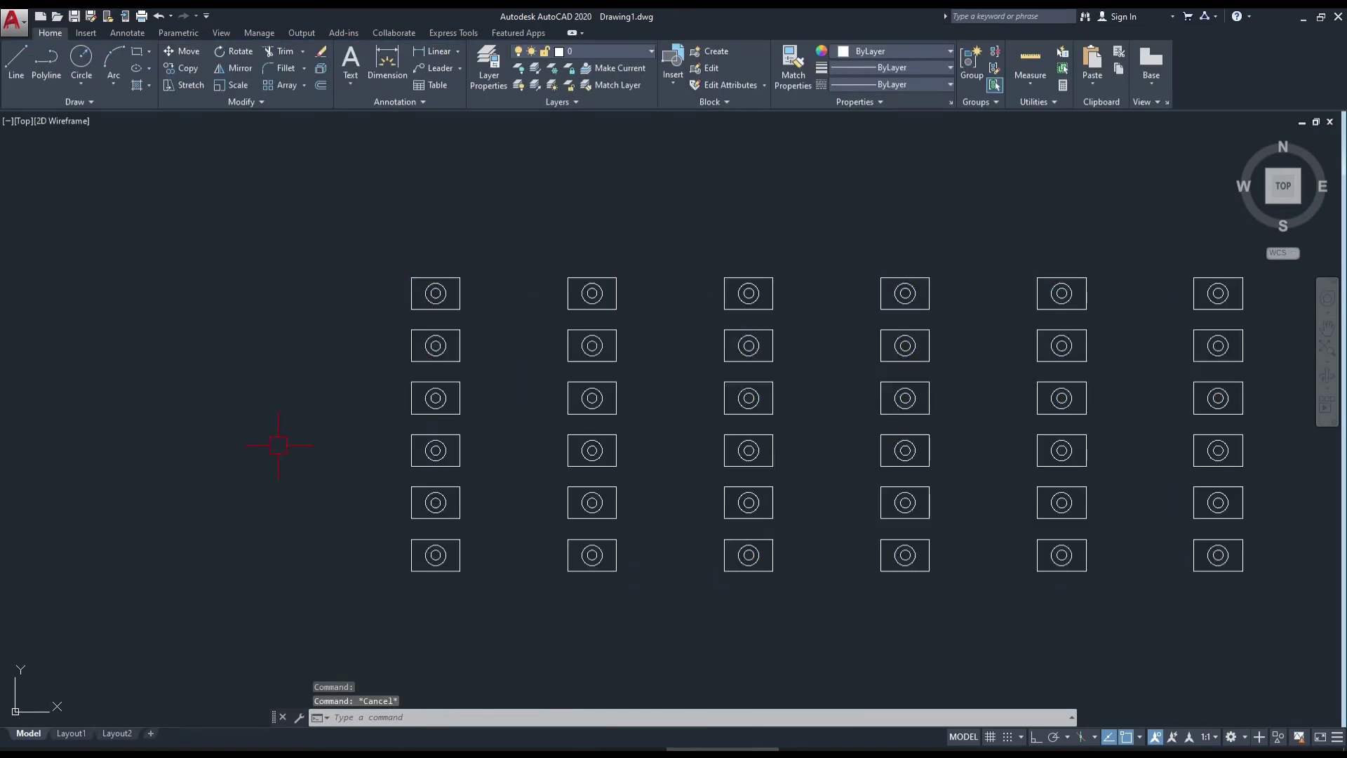
Draw a six-sided inscribed hexagon with a horizontal radius left of the 6×6 array
type("po")
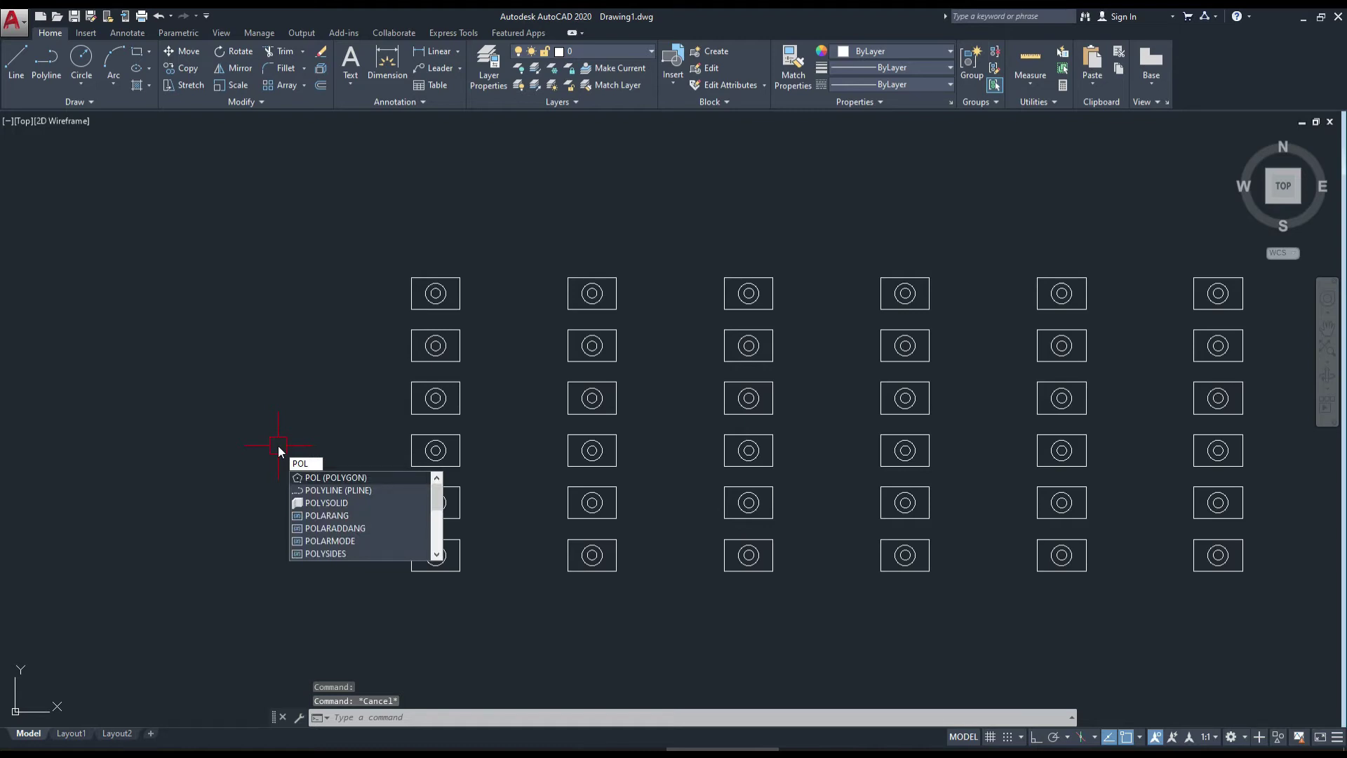
key("Return")
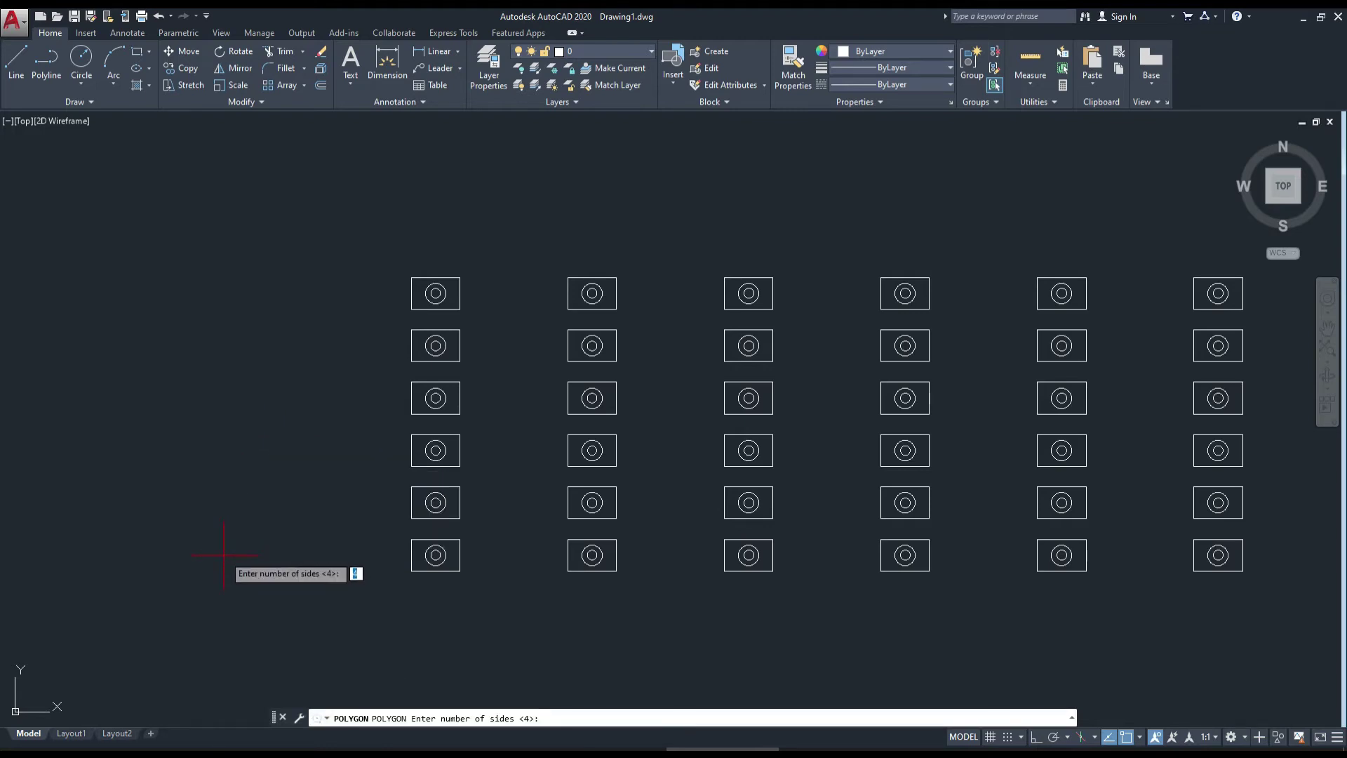
type("6")
key("Return")
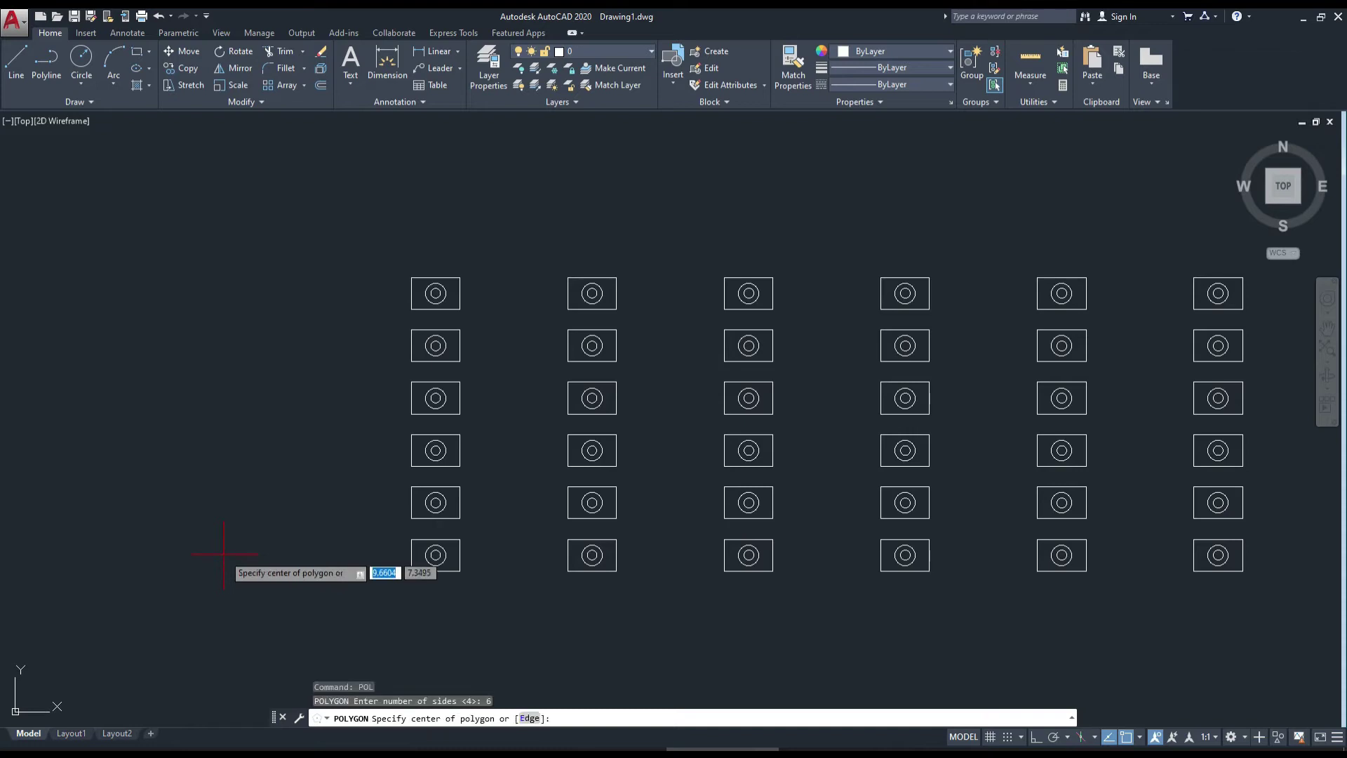
left_click(162, 523)
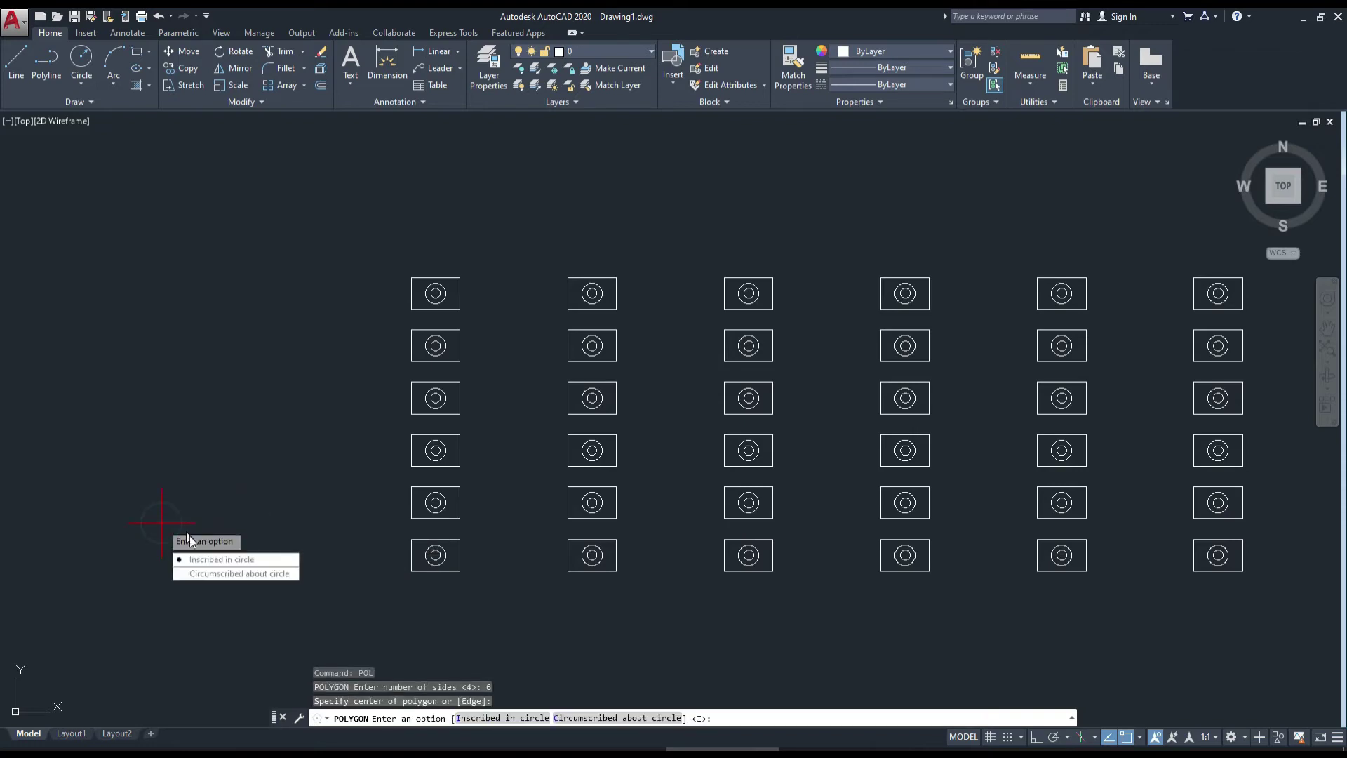
left_click(200, 558)
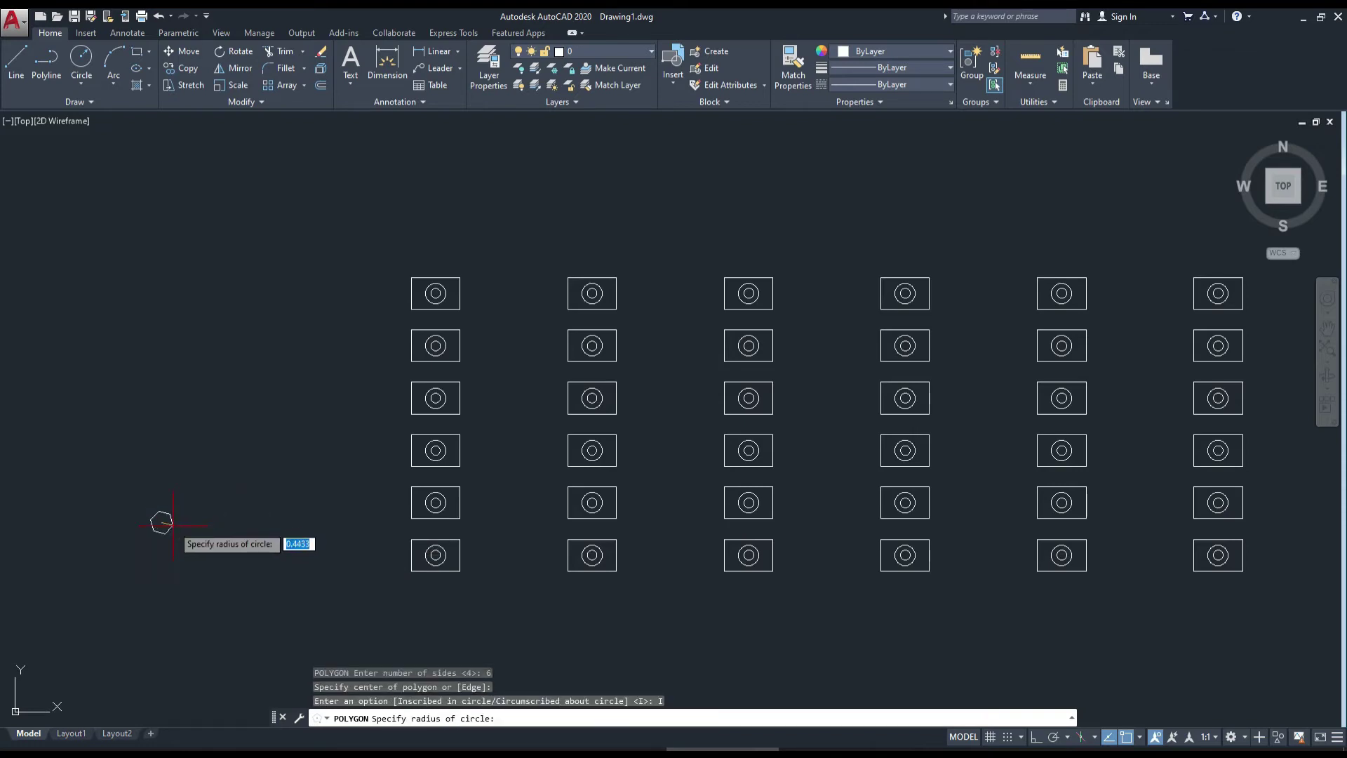
key("F8")
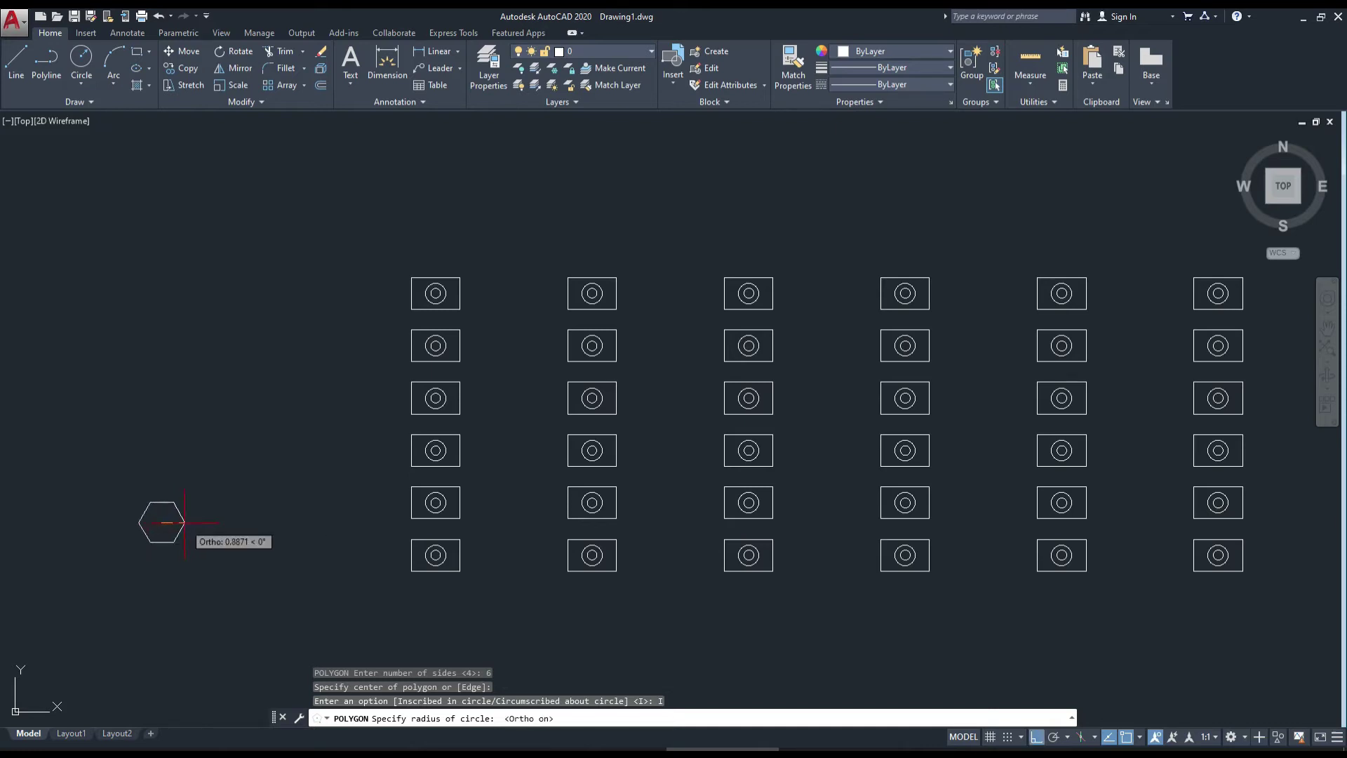
left_click(180, 522)
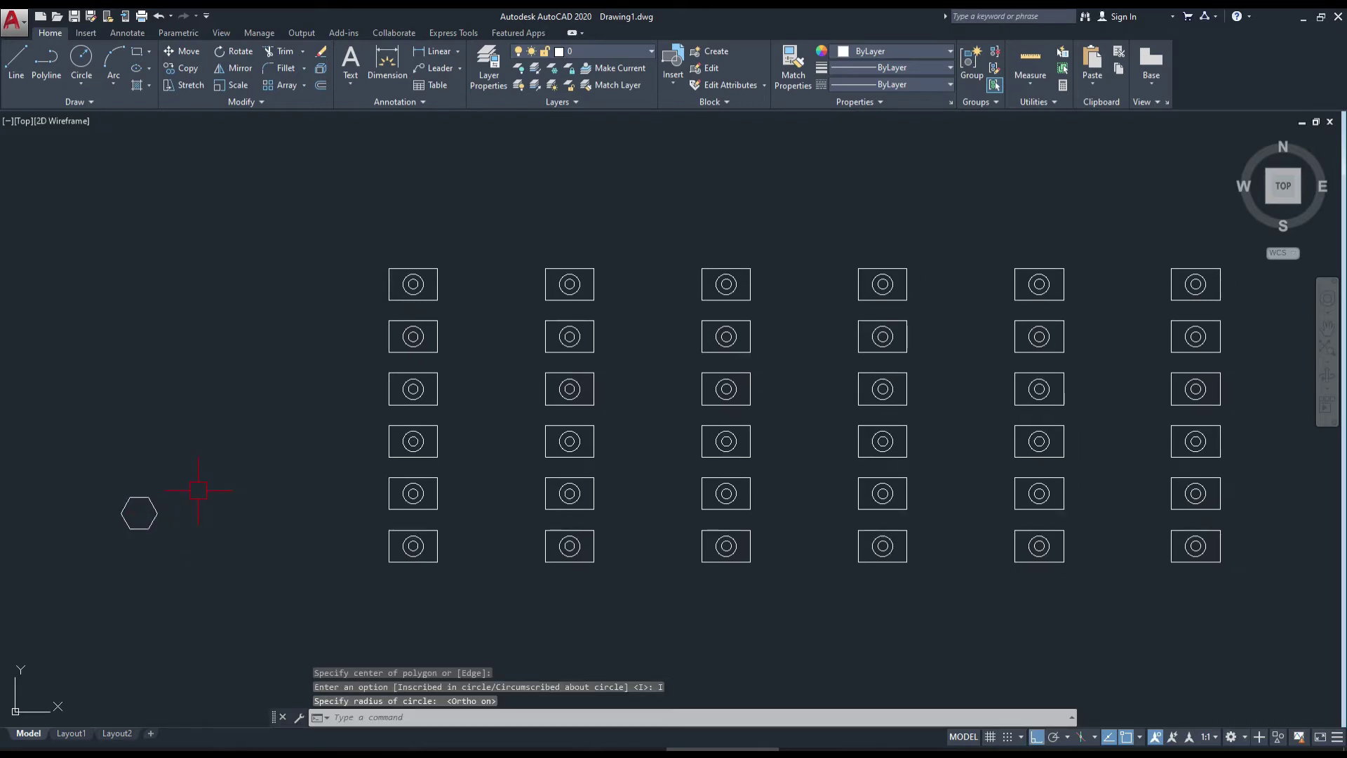
Bring the hexagon and array into view and select the rectangular array
scroll(203, 484, "down", 2)
middle_click_drag(204, 477, 209, 519)
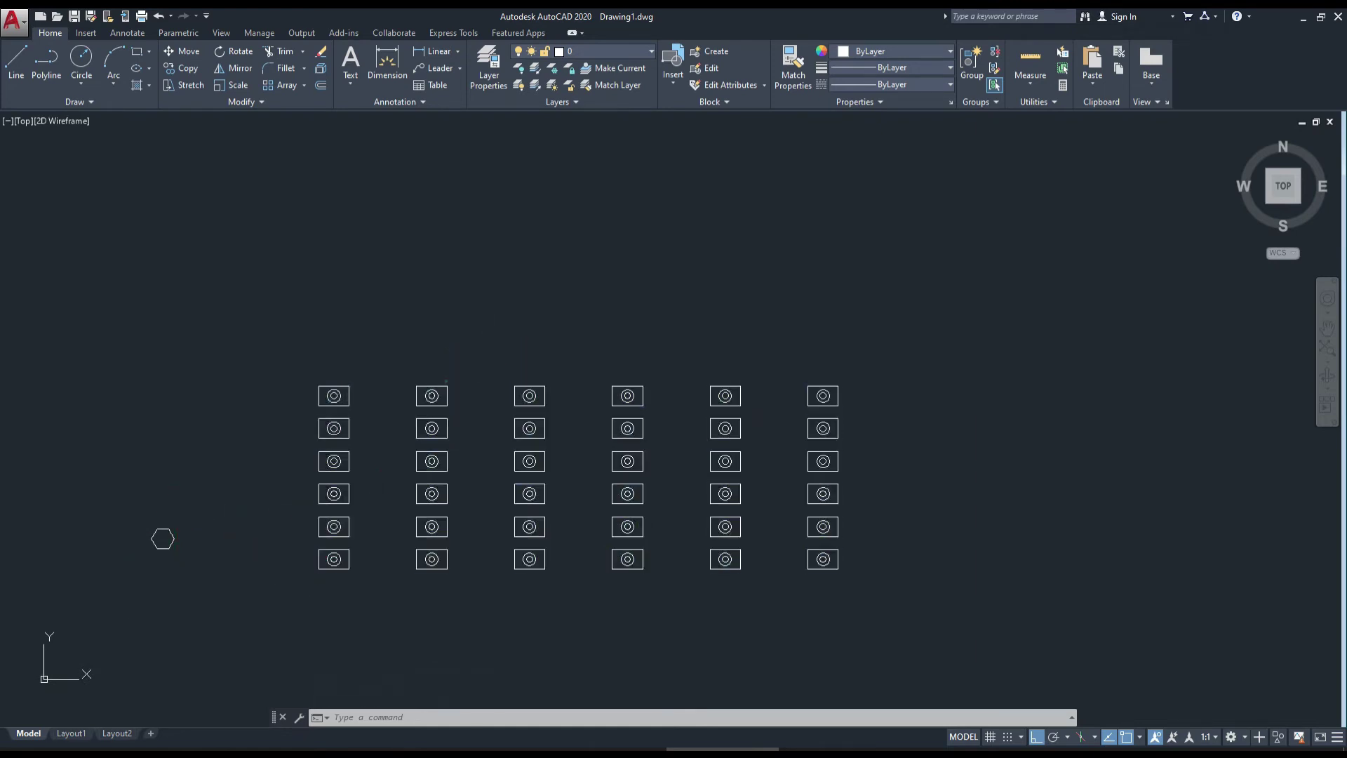
left_click(444, 387)
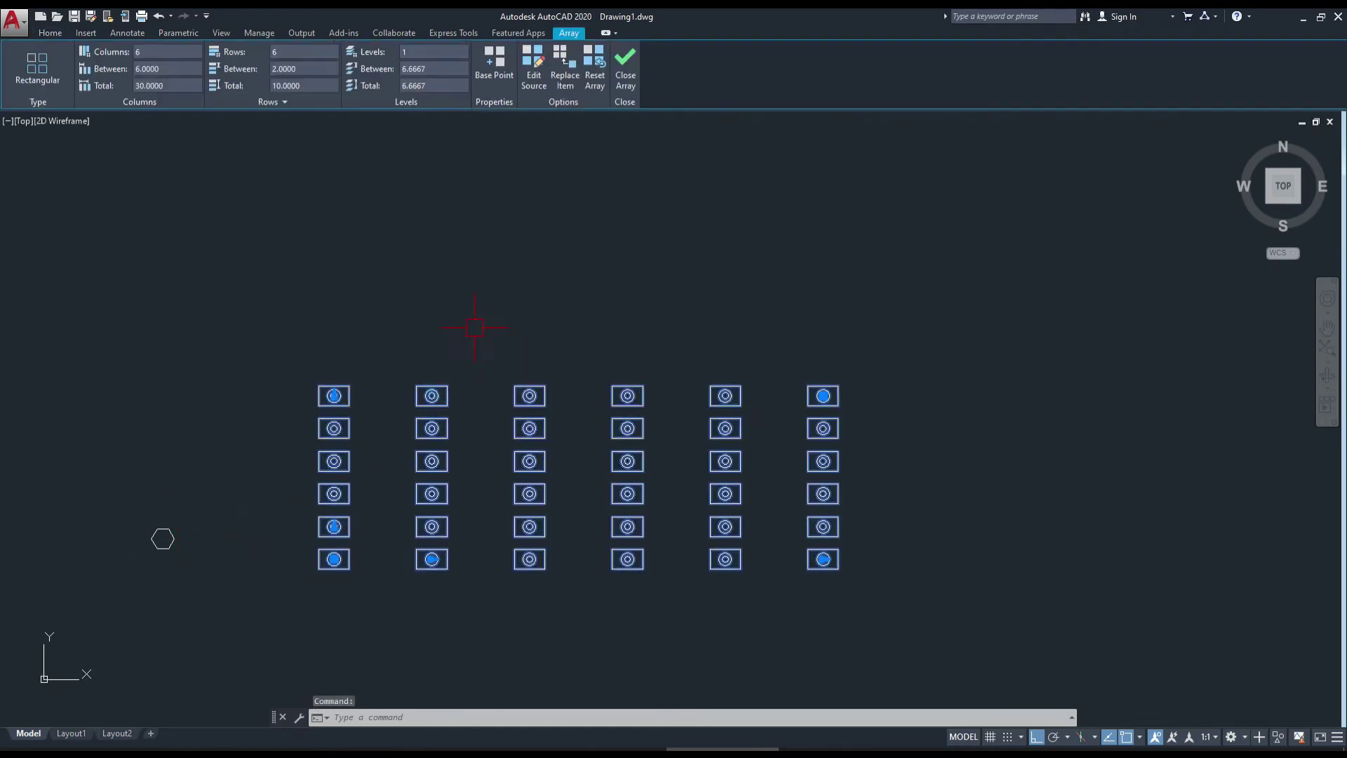
Start Replace Item using the hexagon as the replacement, with its centre as base point
left_click(566, 69)
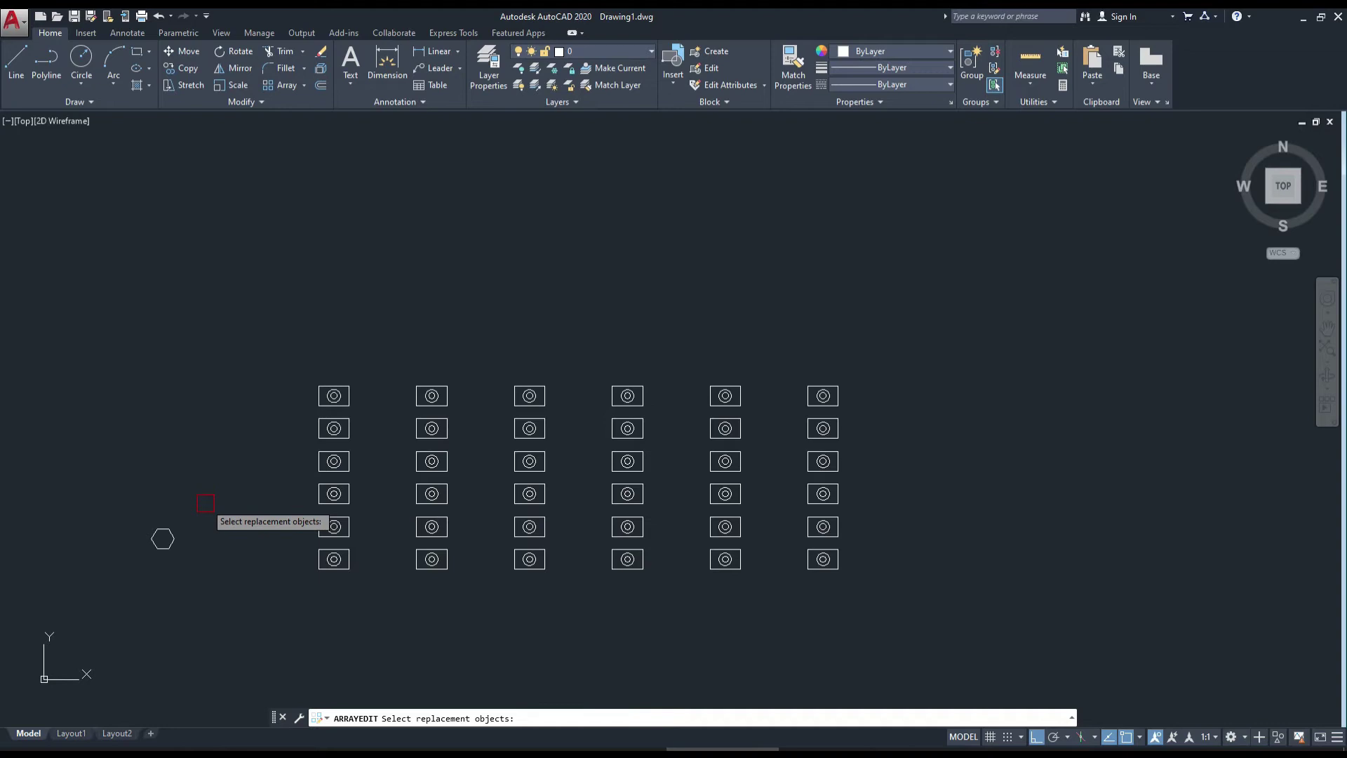
left_click(163, 539)
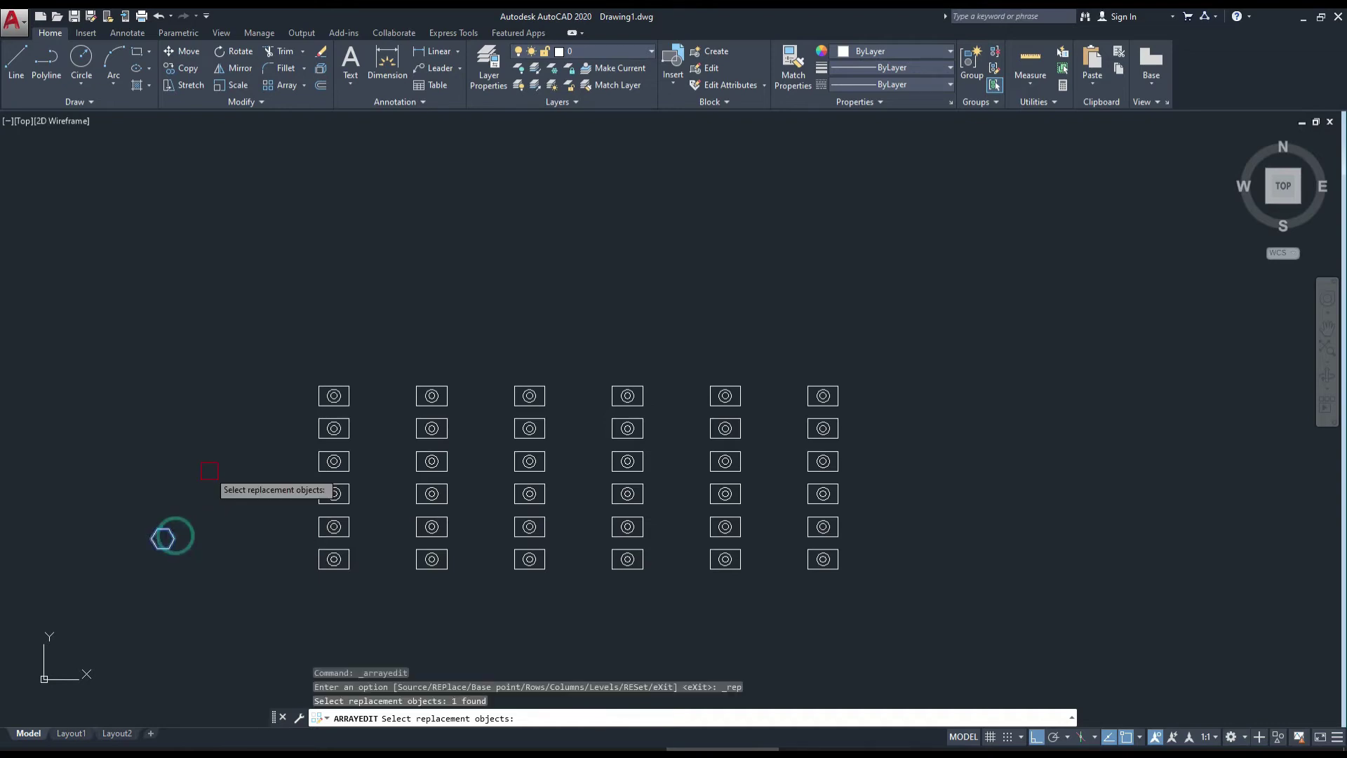
key("Return")
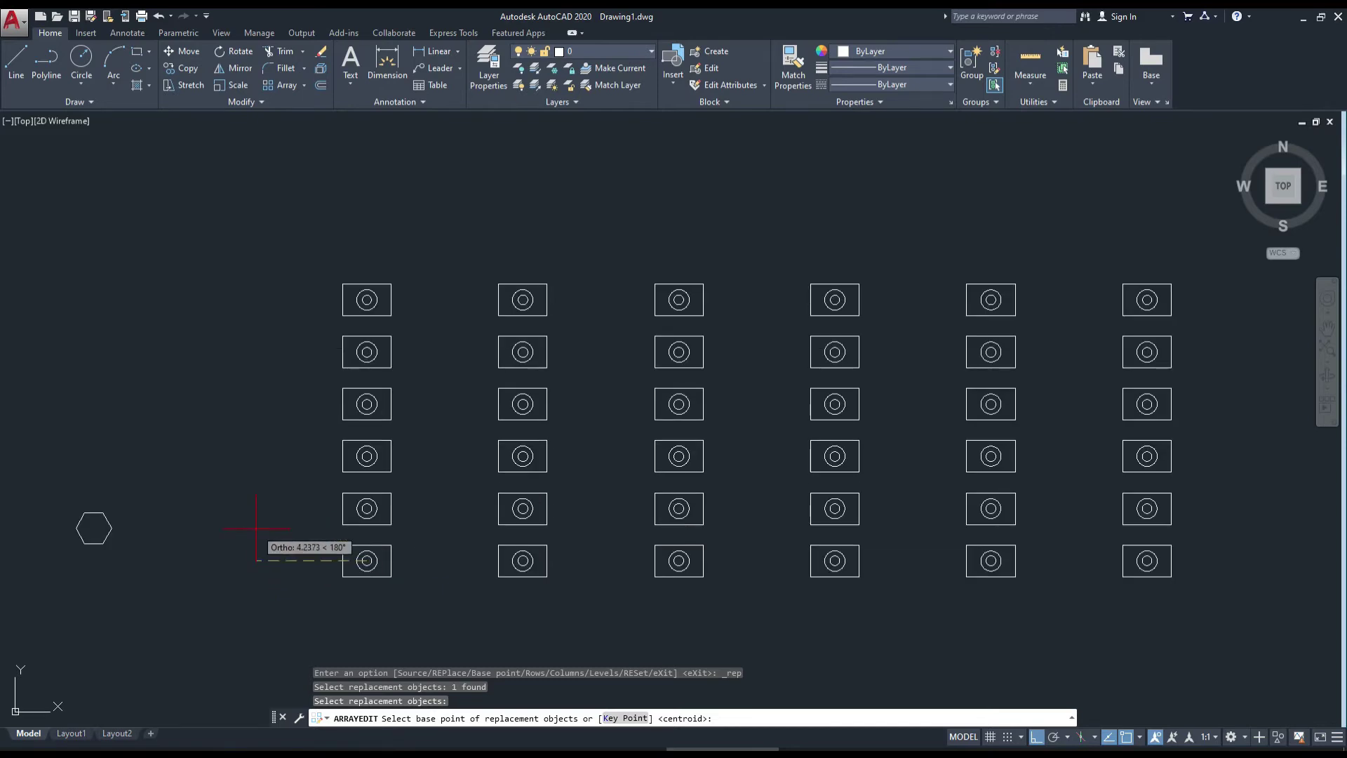
scroll(266, 551, "up", 2)
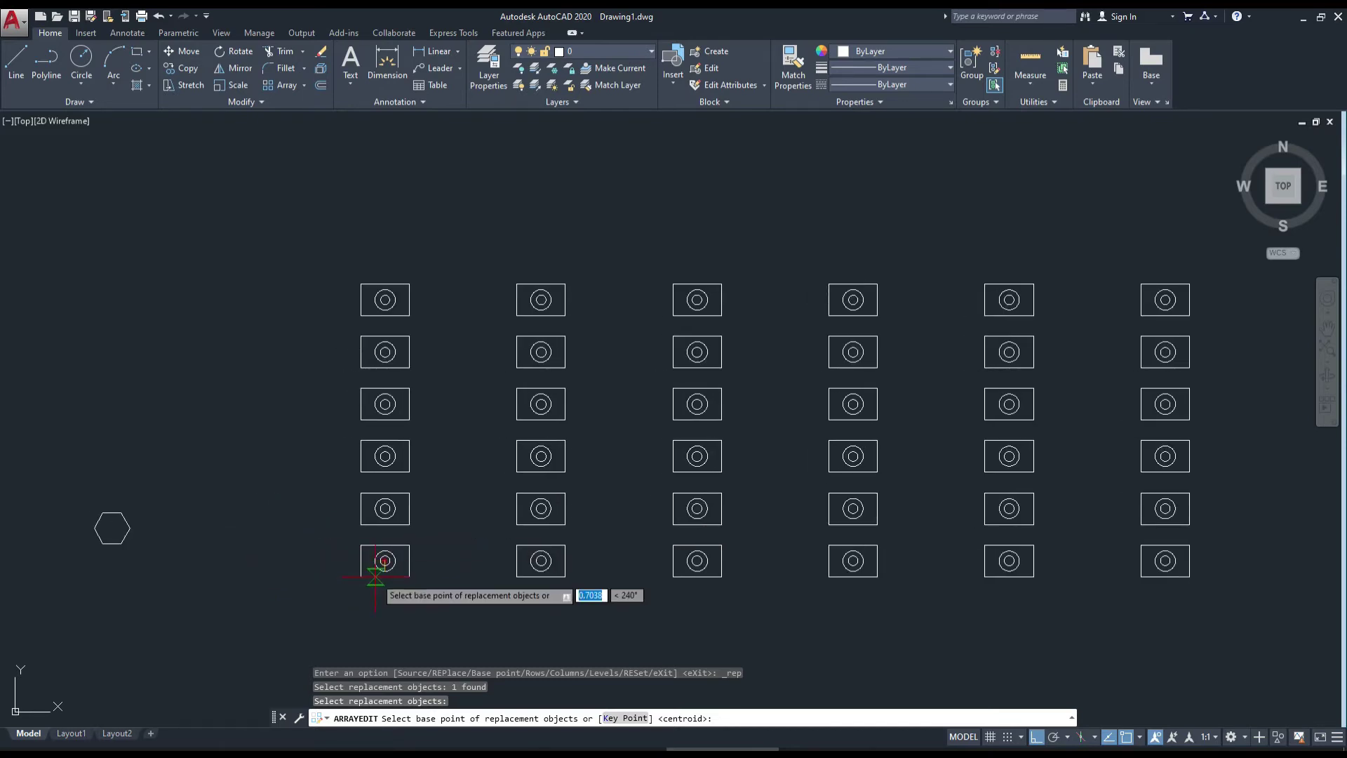
scroll(376, 561, "up", 2)
scroll(373, 569, "down", 4)
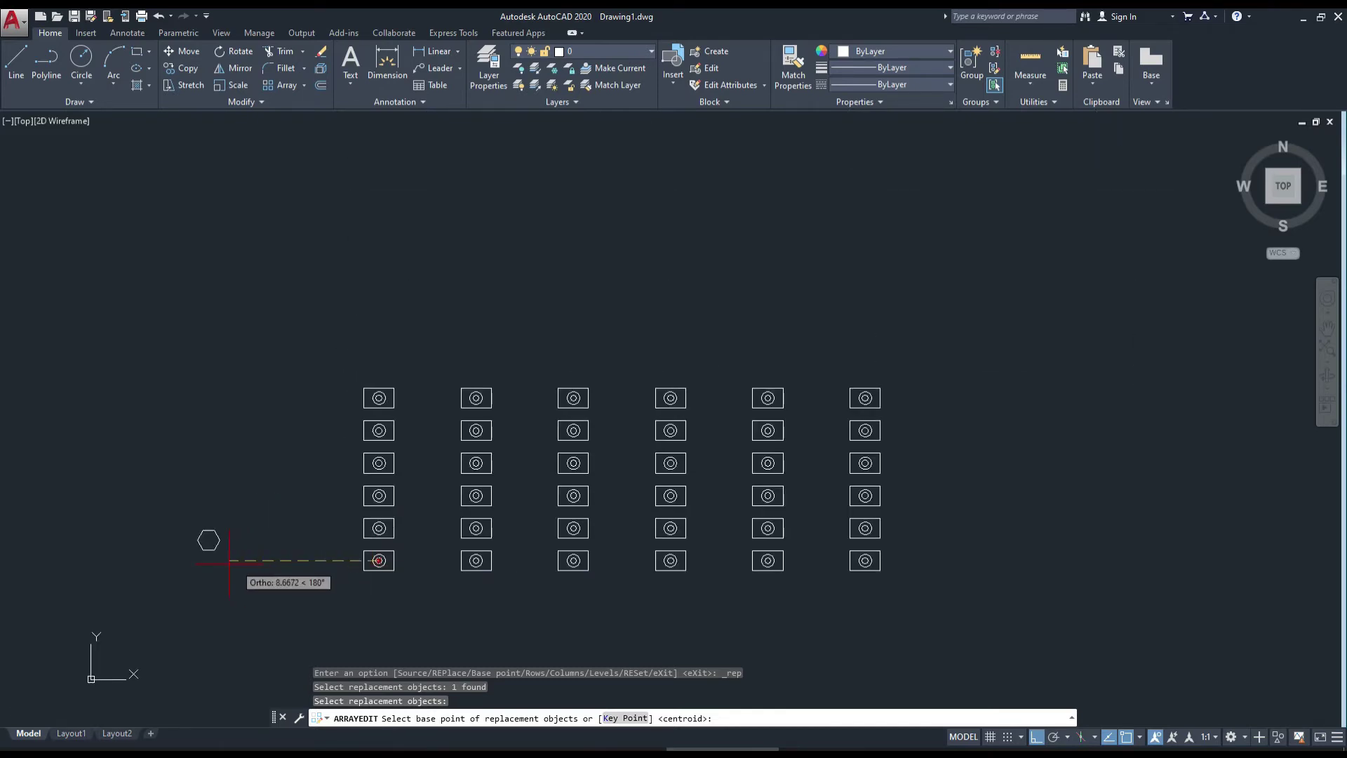
scroll(221, 554, "up", 2)
scroll(213, 542, "up", 3)
key("F8")
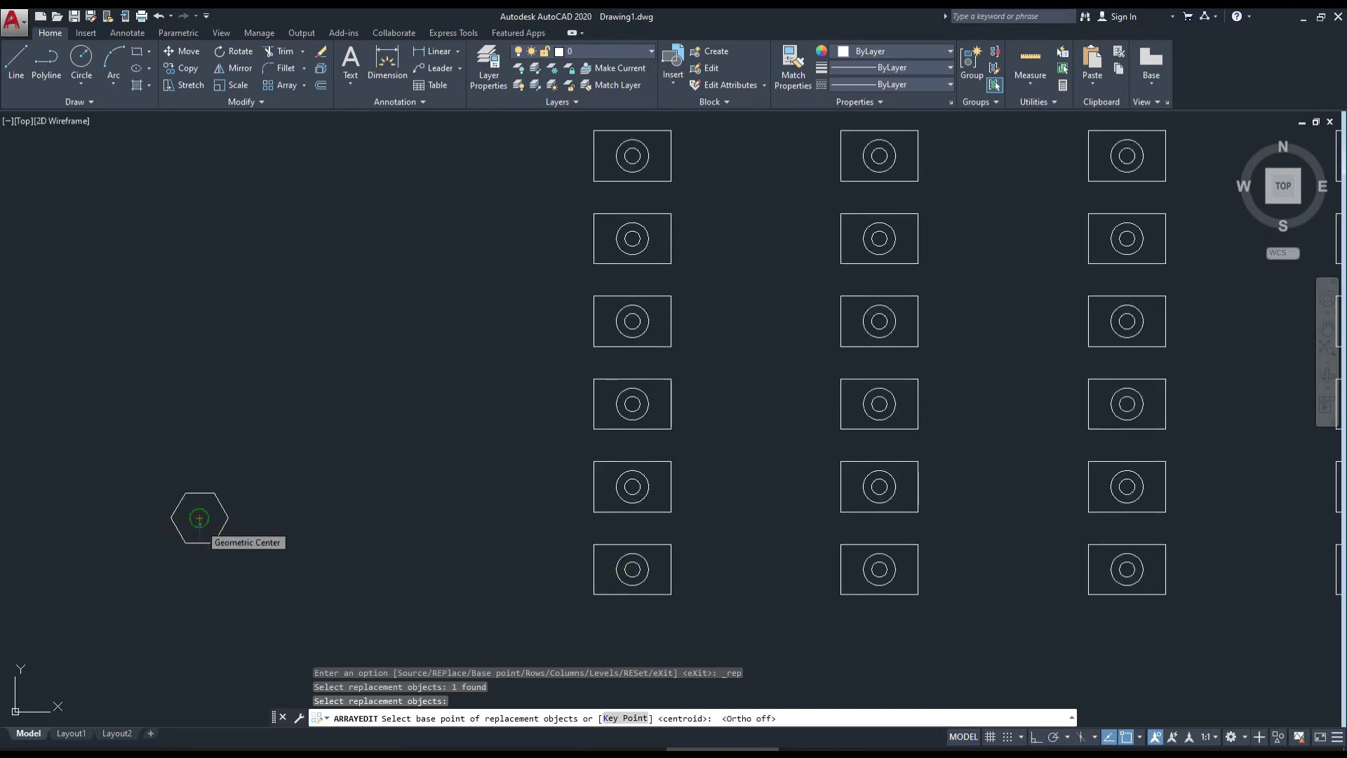
left_click(199, 518)
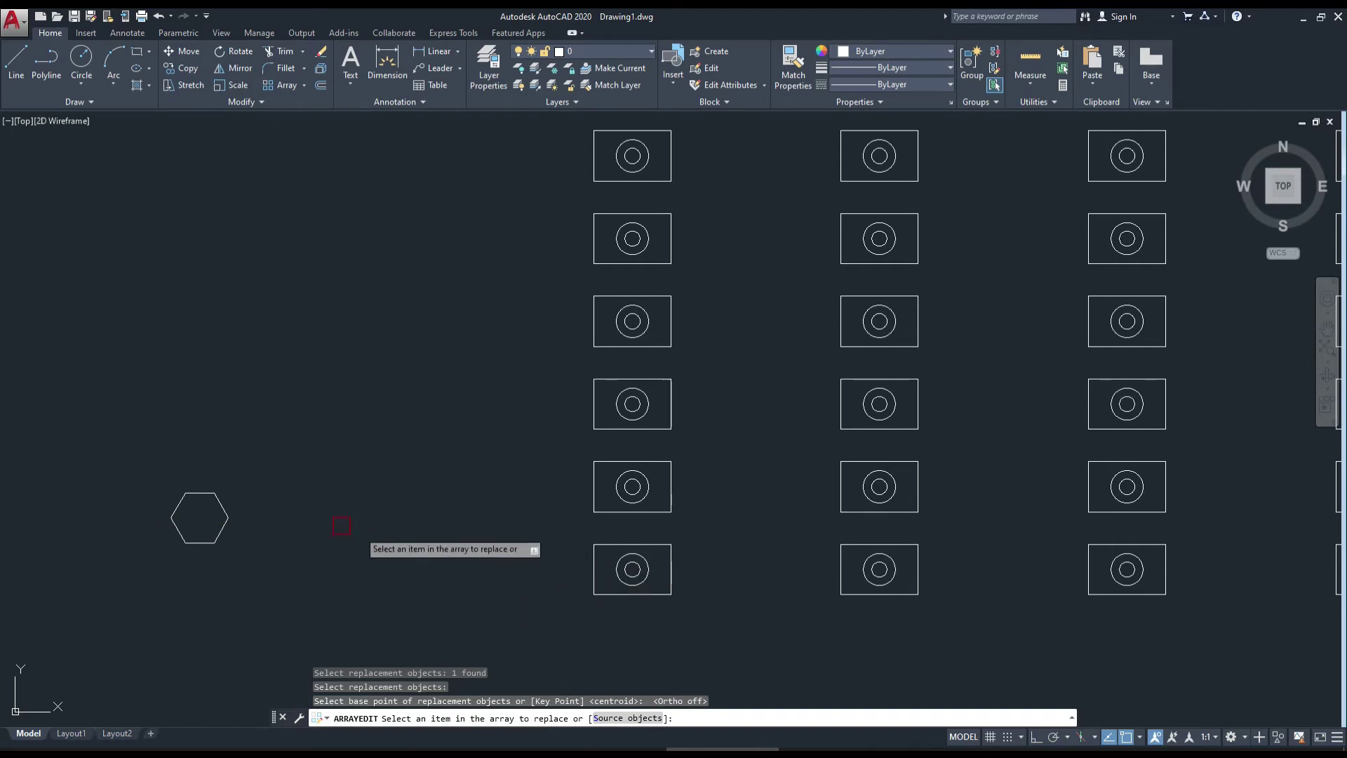
Replace the bottom-left item and the rest of columns 1 and 2 with the hexagon
left_click(616, 588)
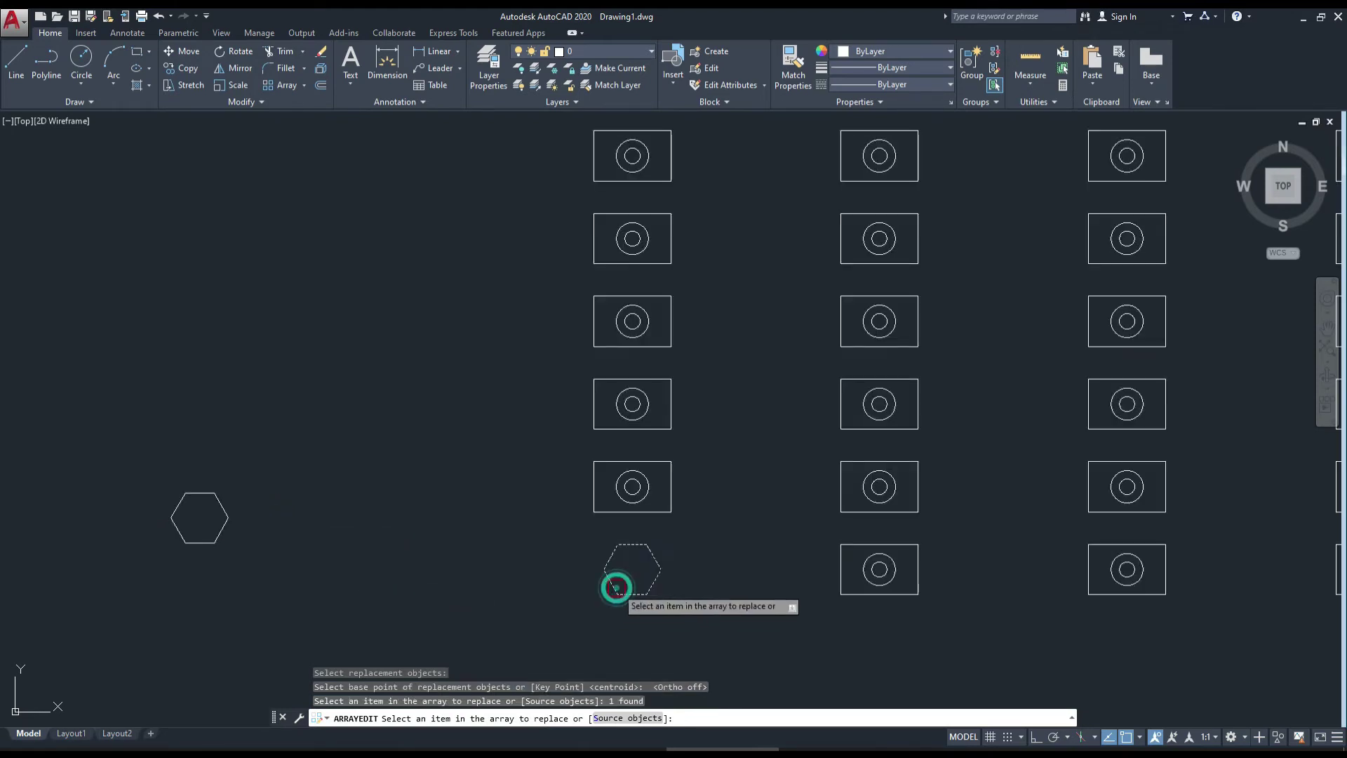
middle_click_drag(541, 535, 489, 559)
scroll(489, 559, "down", 2)
scroll(490, 561, "up", 2)
left_click(497, 548)
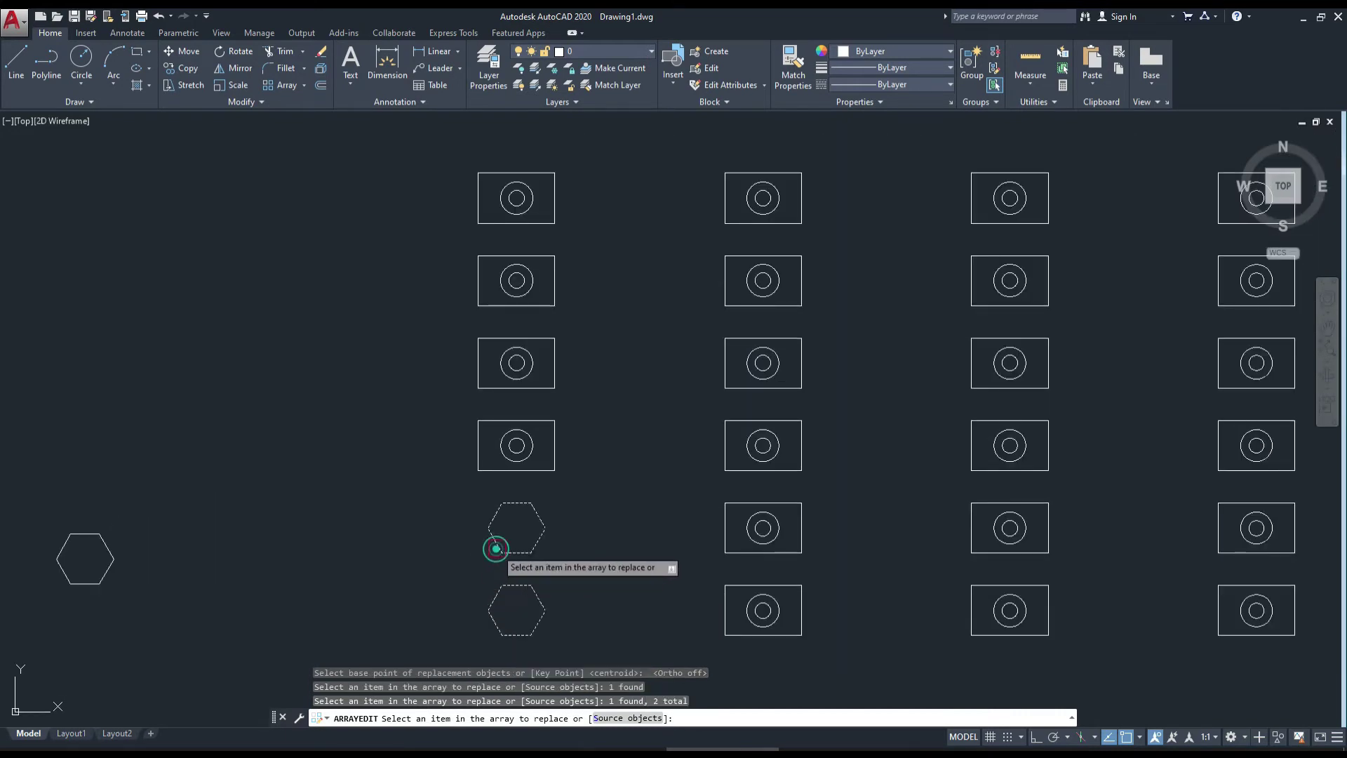
left_click(496, 467)
left_click(510, 379)
left_click(513, 298)
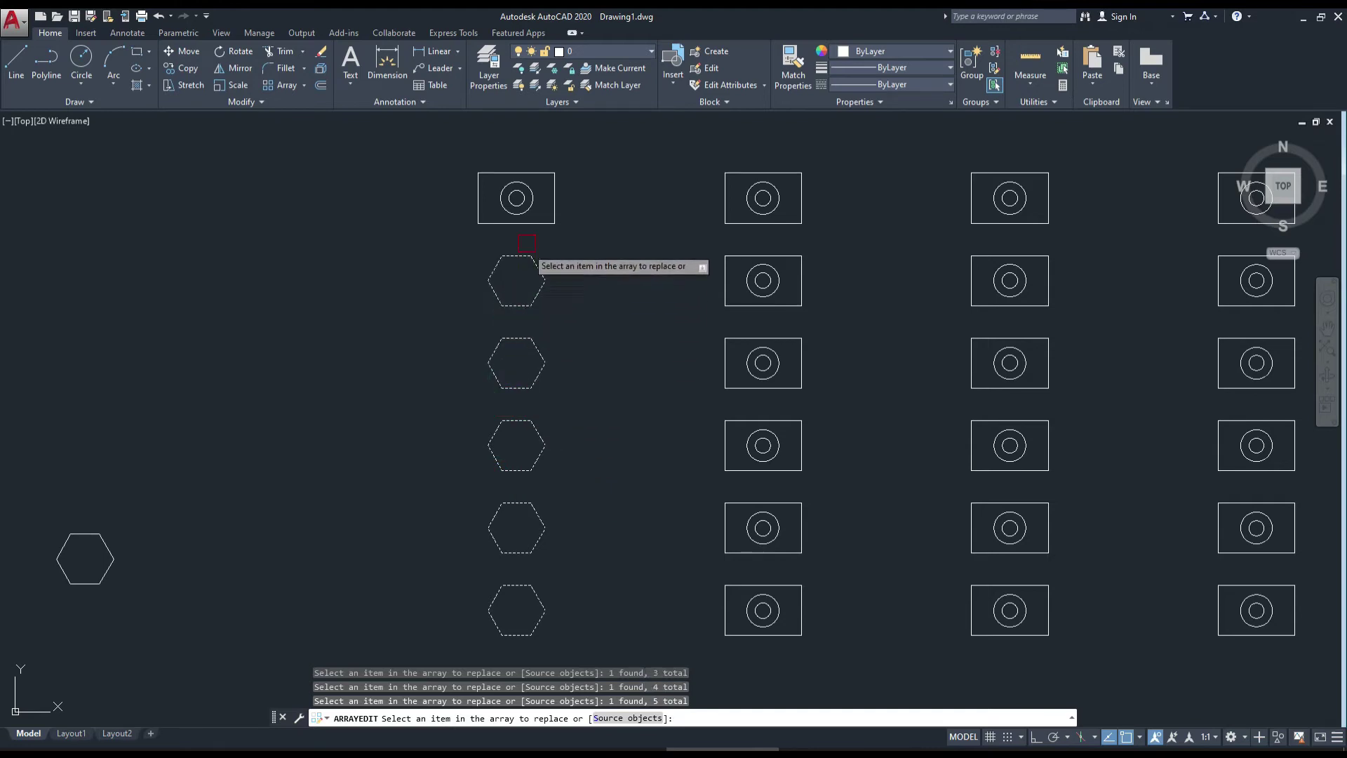
left_click(514, 203)
left_click(738, 218)
left_click(742, 264)
left_click(772, 418)
middle_click_drag(769, 423, 689, 399)
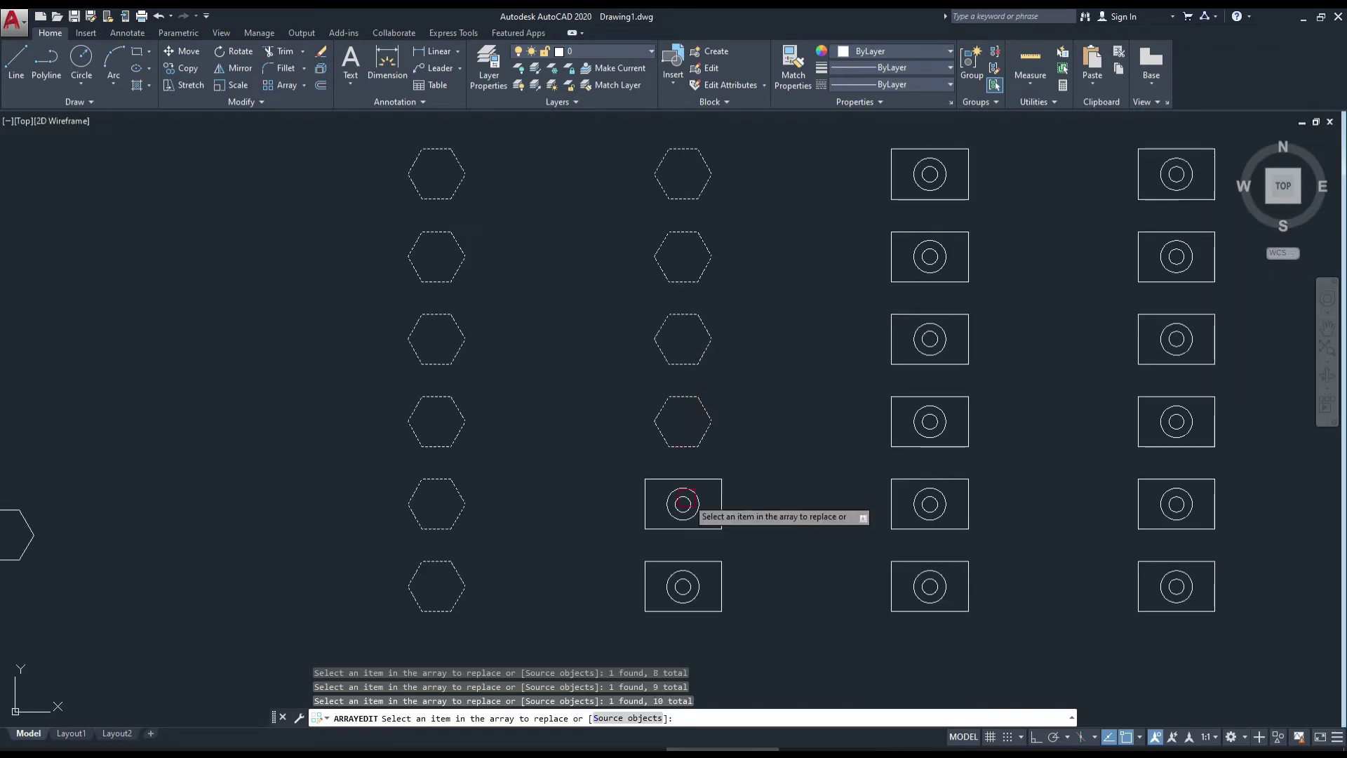
middle_click_drag(685, 502, 656, 488)
left_click(651, 486)
left_click(661, 550)
Replace all six items in column 3 with the hexagon
scroll(761, 463, "down", 2)
middle_click_drag(756, 461, 681, 488)
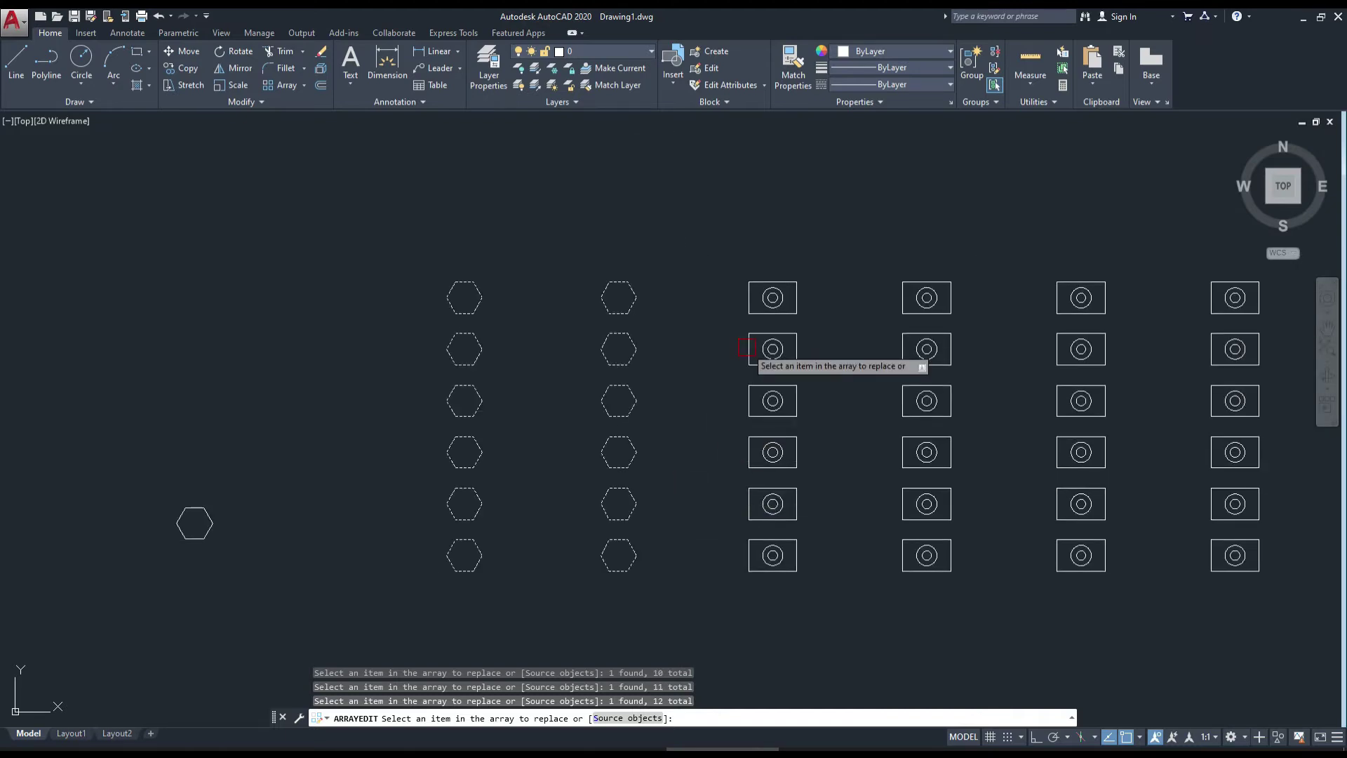
left_click(772, 309)
left_click(784, 342)
left_click(782, 399)
left_click(778, 452)
left_click(785, 507)
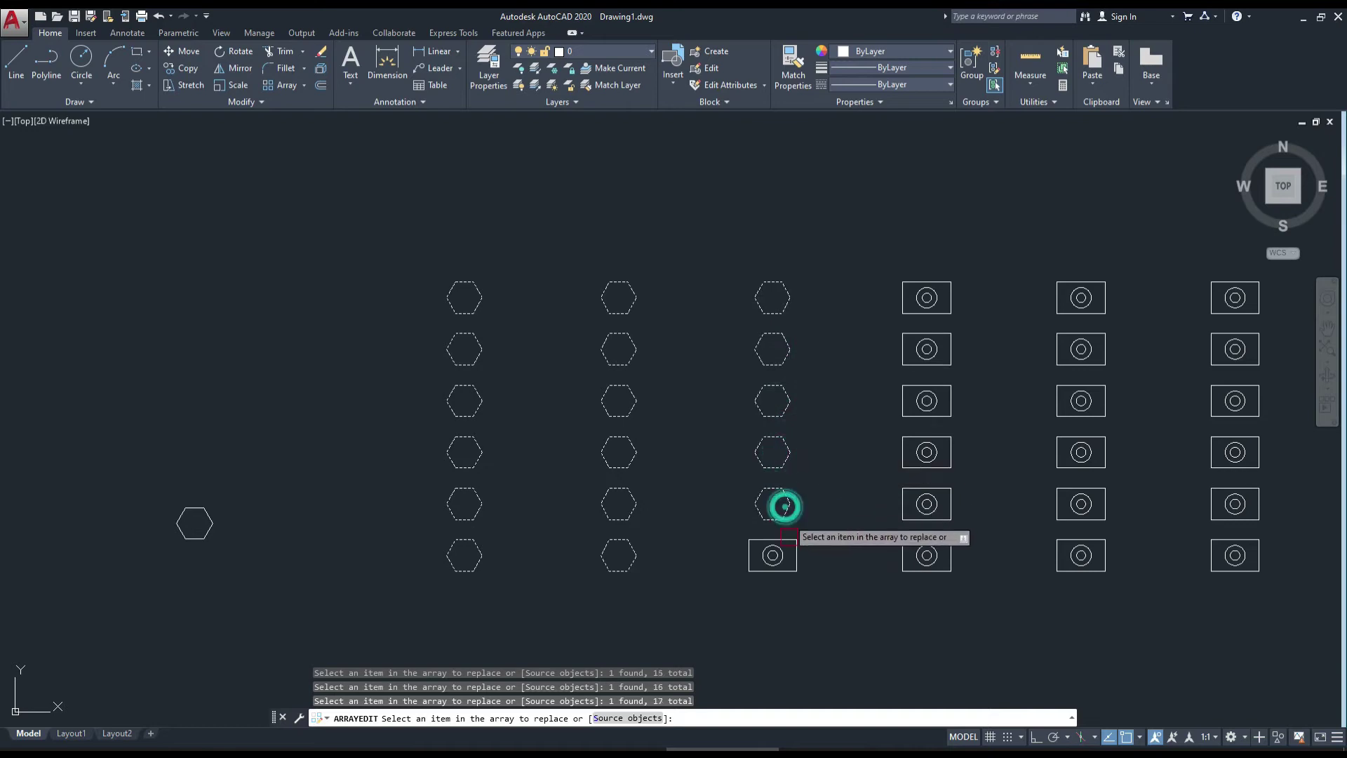
left_click(782, 553)
Window-select the remaining columns, then replace all six items in column 4
middle_click_drag(1008, 385, 907, 409)
left_click(1213, 268)
left_click(784, 614)
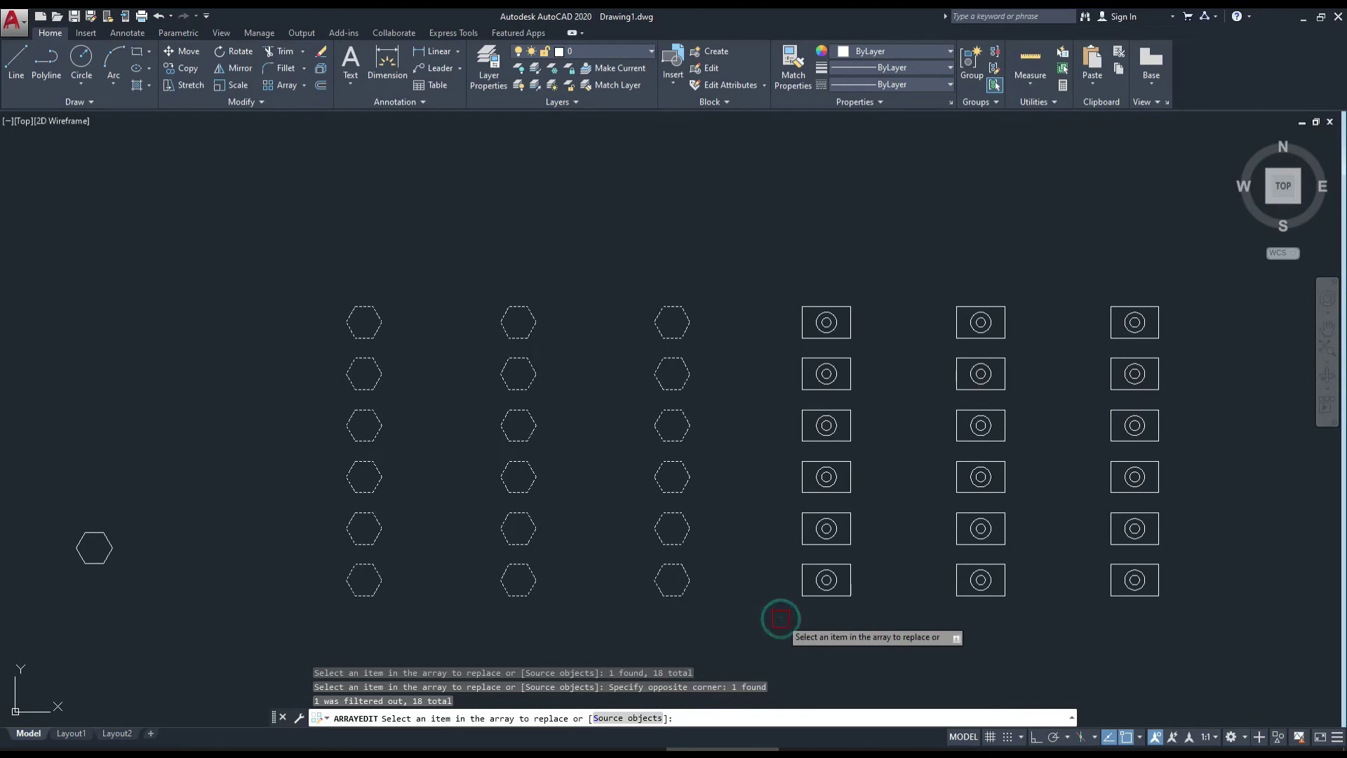
left_click(753, 280)
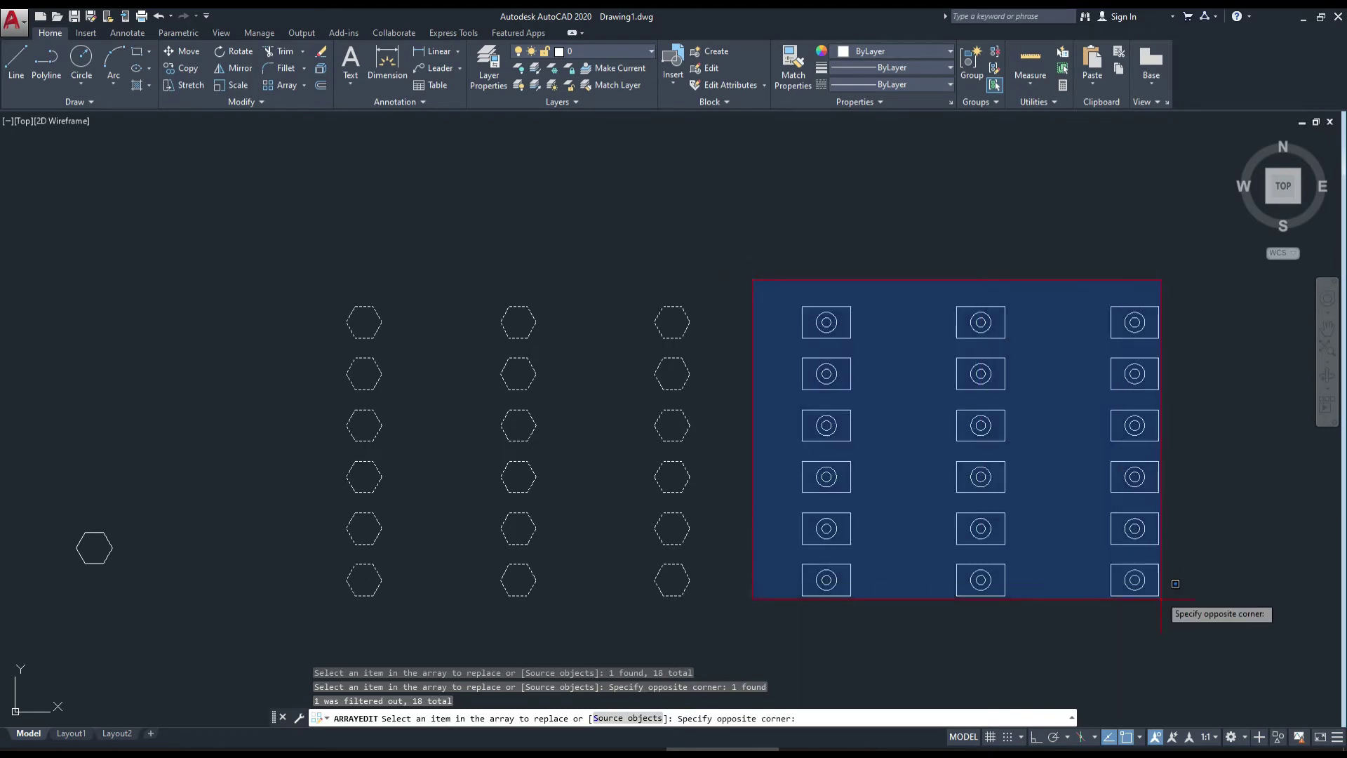
left_click(1168, 617)
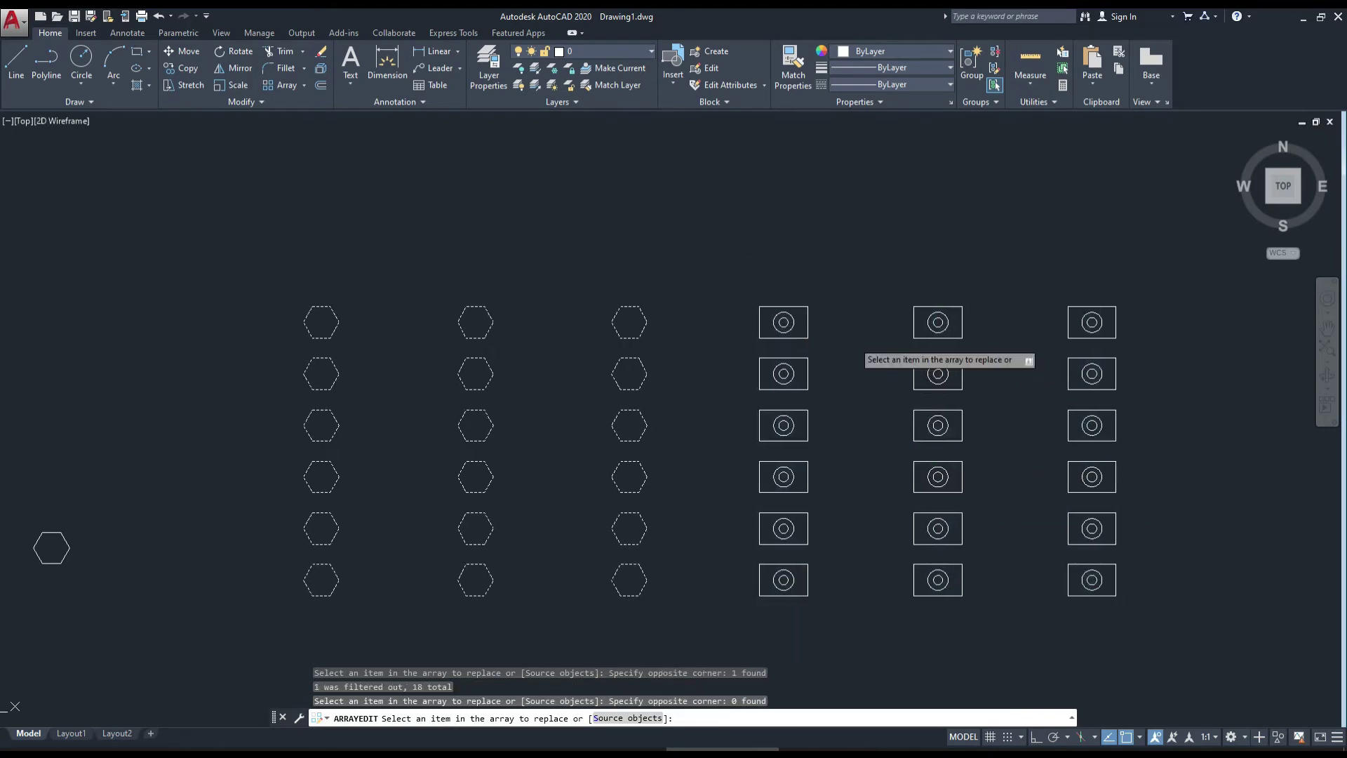
left_click(800, 330)
left_click(797, 362)
left_click(788, 425)
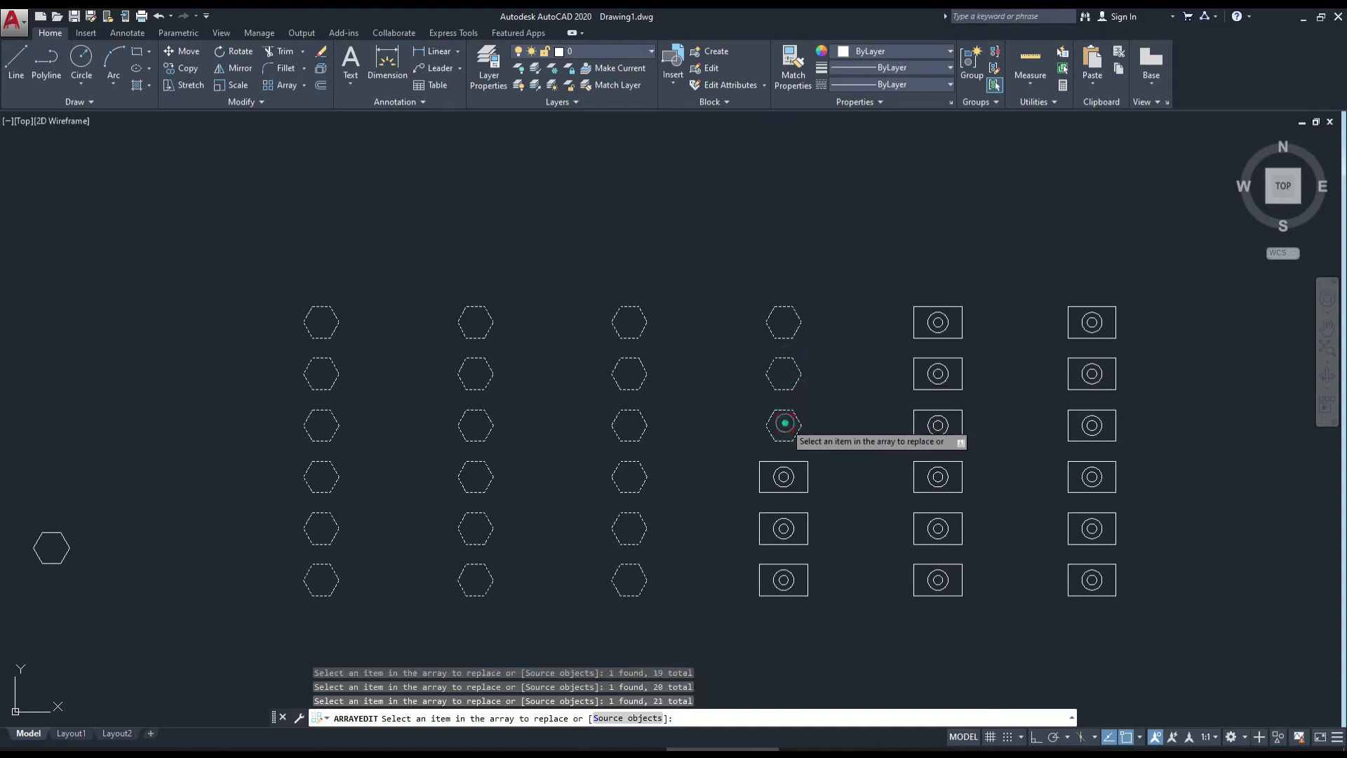
left_click(787, 477)
left_click(787, 529)
left_click(784, 575)
Replace every item in columns 5 and 6 with the hexagon and finish selecting
left_click(912, 582)
left_click(920, 530)
left_click(925, 470)
left_click(928, 424)
left_click(933, 368)
left_click(939, 322)
left_click(1064, 326)
left_click(1078, 370)
left_click(1079, 425)
left_click(1092, 475)
left_click(1092, 529)
left_click(1090, 580)
middle_click_drag(950, 435, 937, 435)
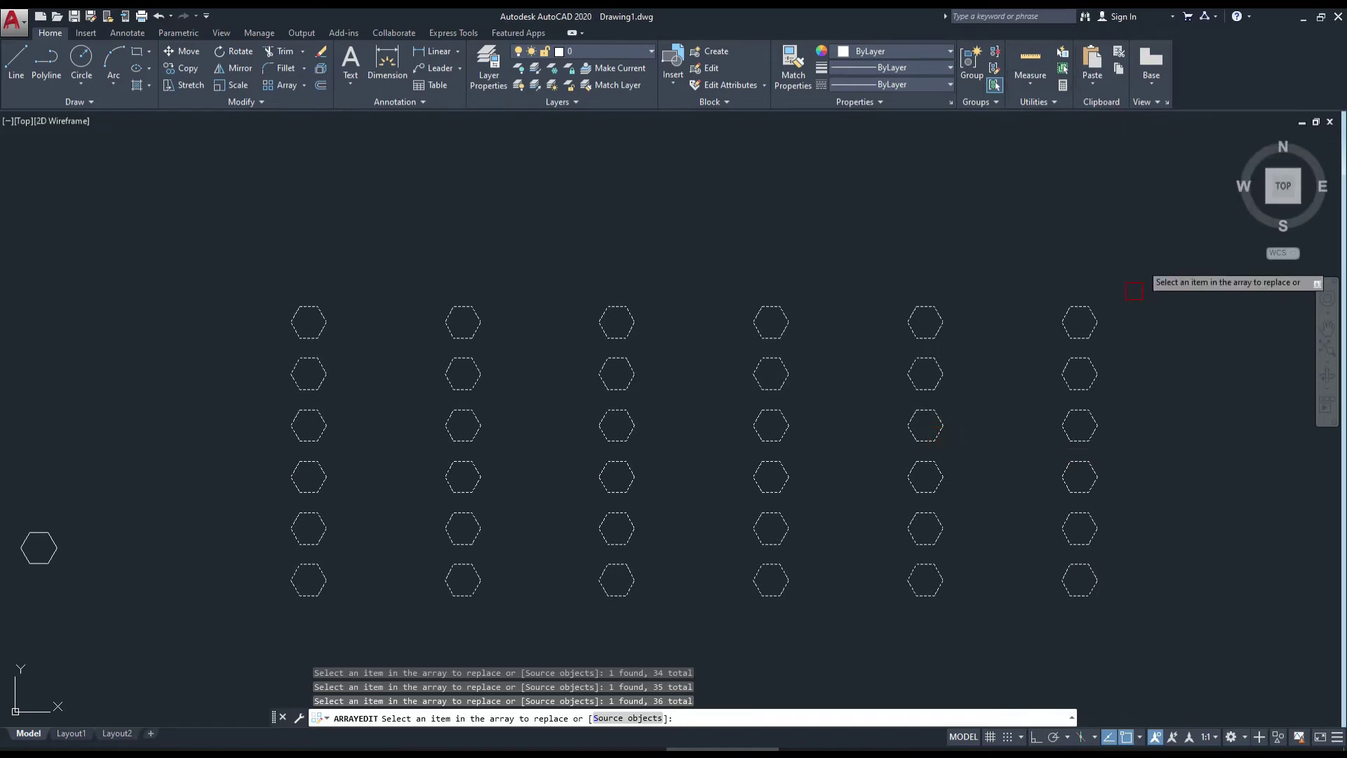
key("Return")
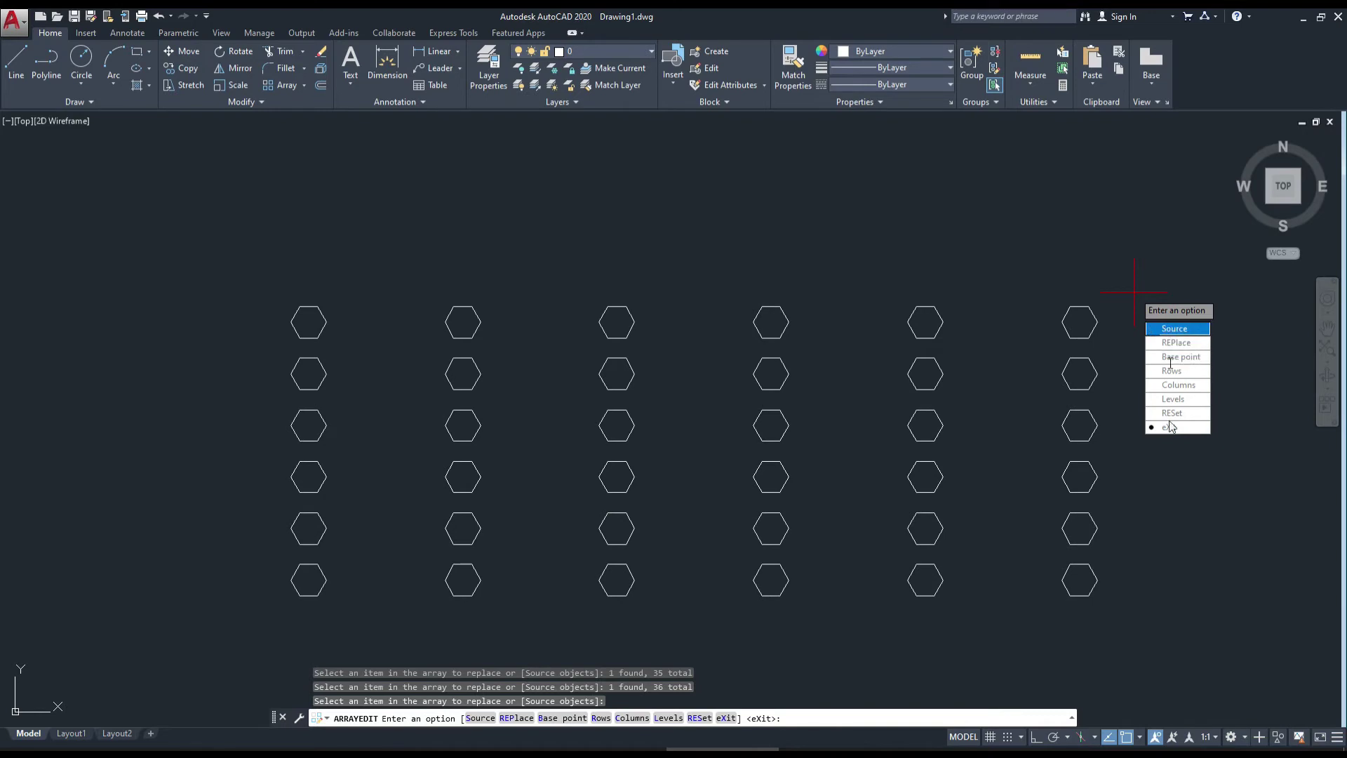
Exit item replacement, use Reset Array to restore the boxed double circles, then Close Array
left_click(1169, 427)
middle_click_drag(1000, 266, 981, 253)
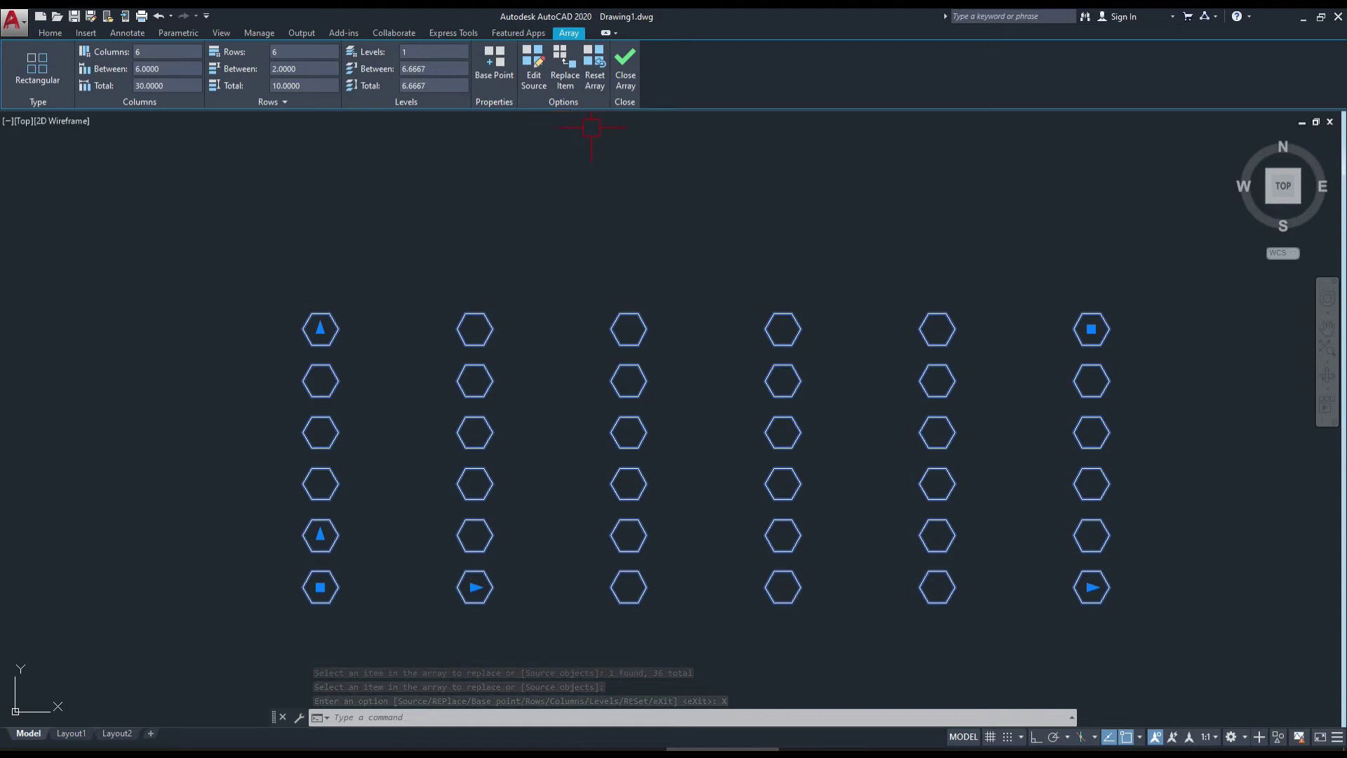
middle_click_drag(602, 279, 577, 276)
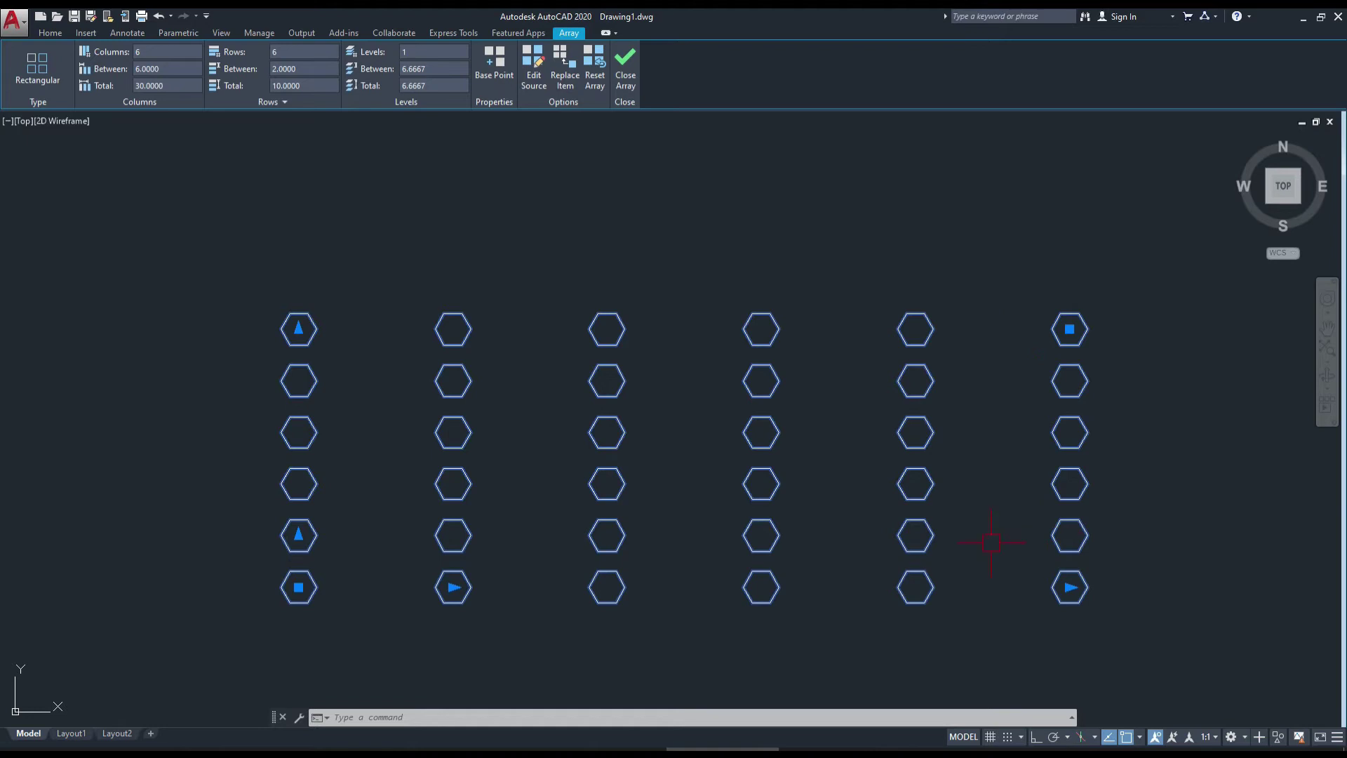
middle_click_drag(861, 440, 864, 440)
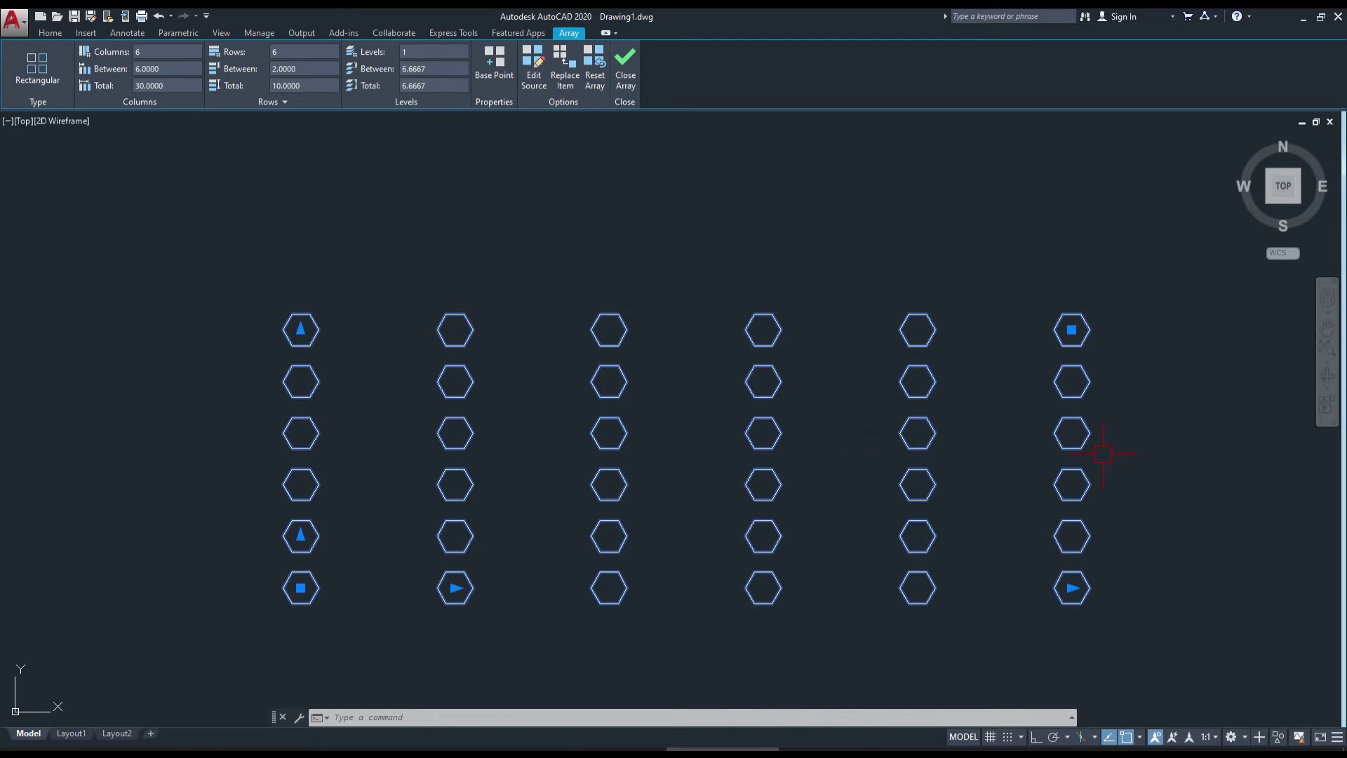
left_click(596, 81)
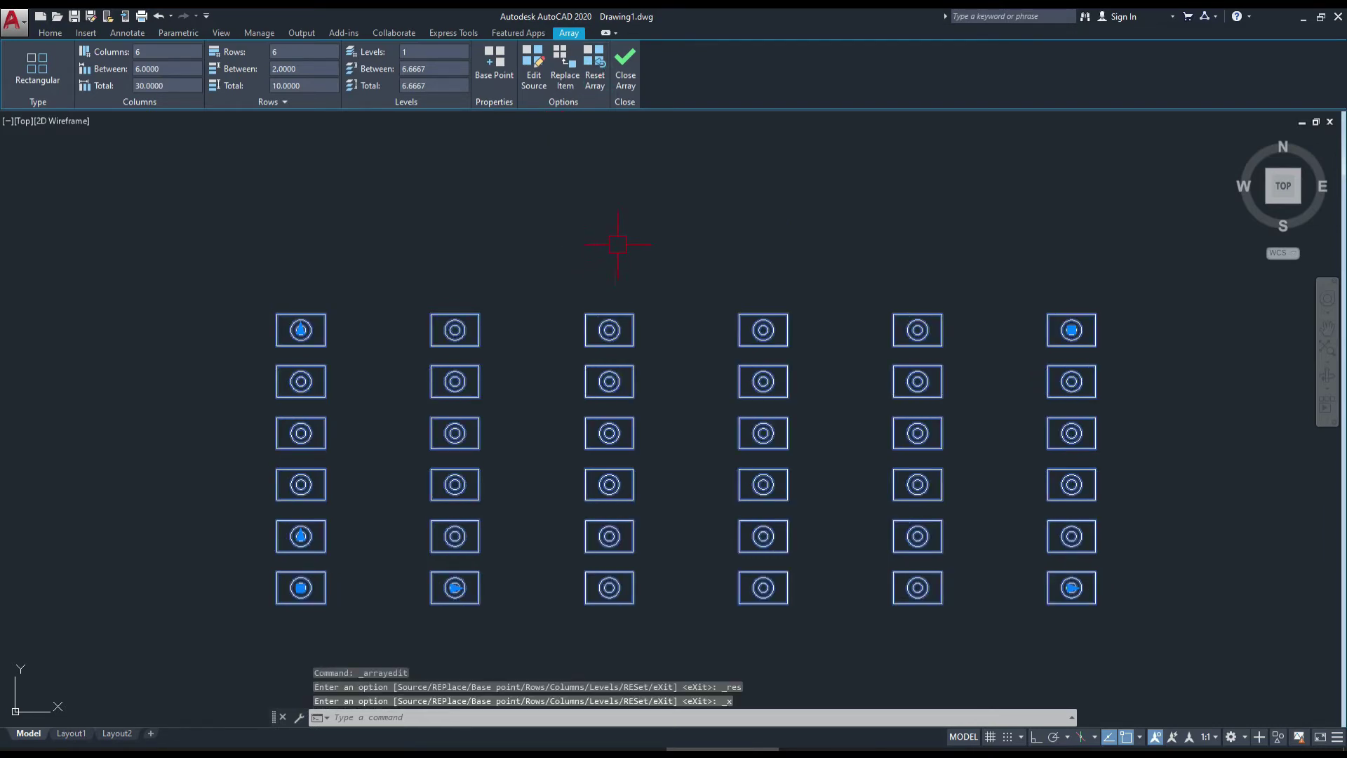
left_click(623, 80)
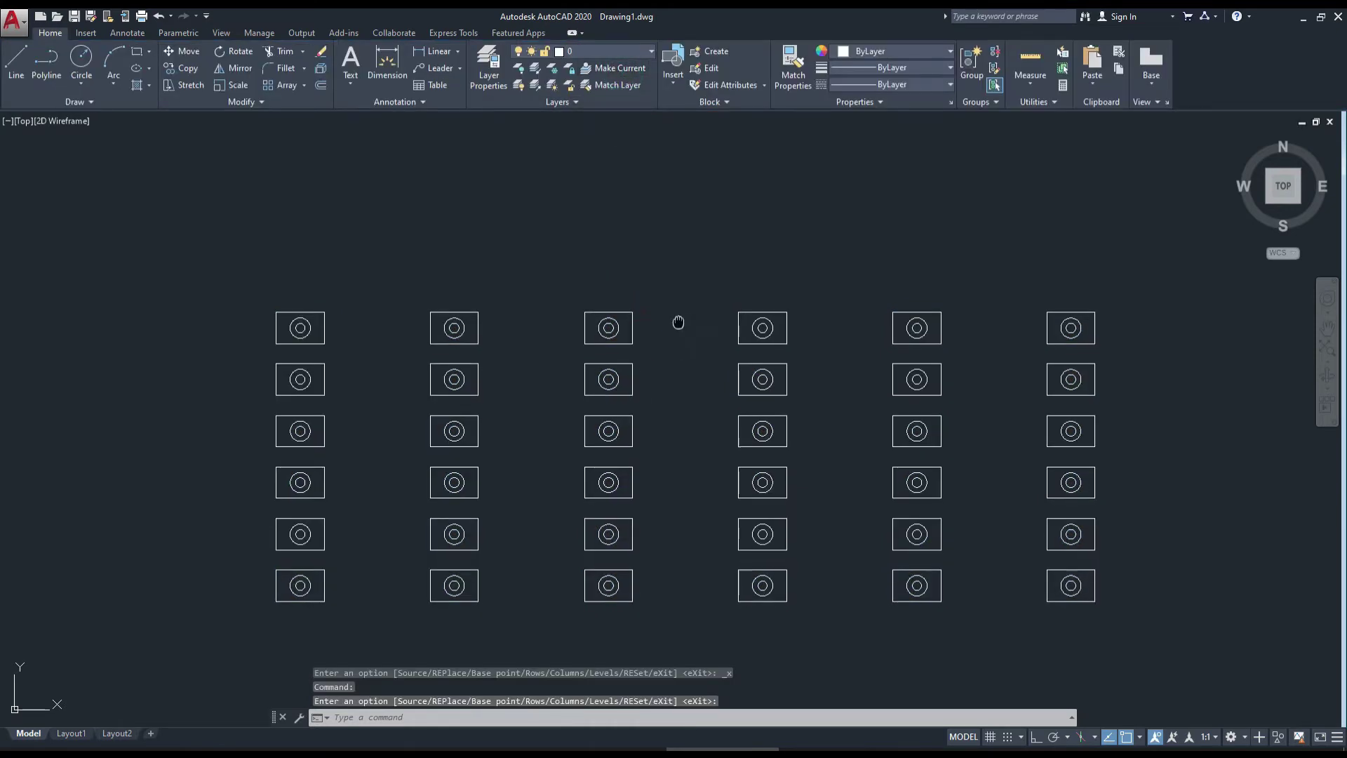
middle_click_drag(678, 322, 663, 316)
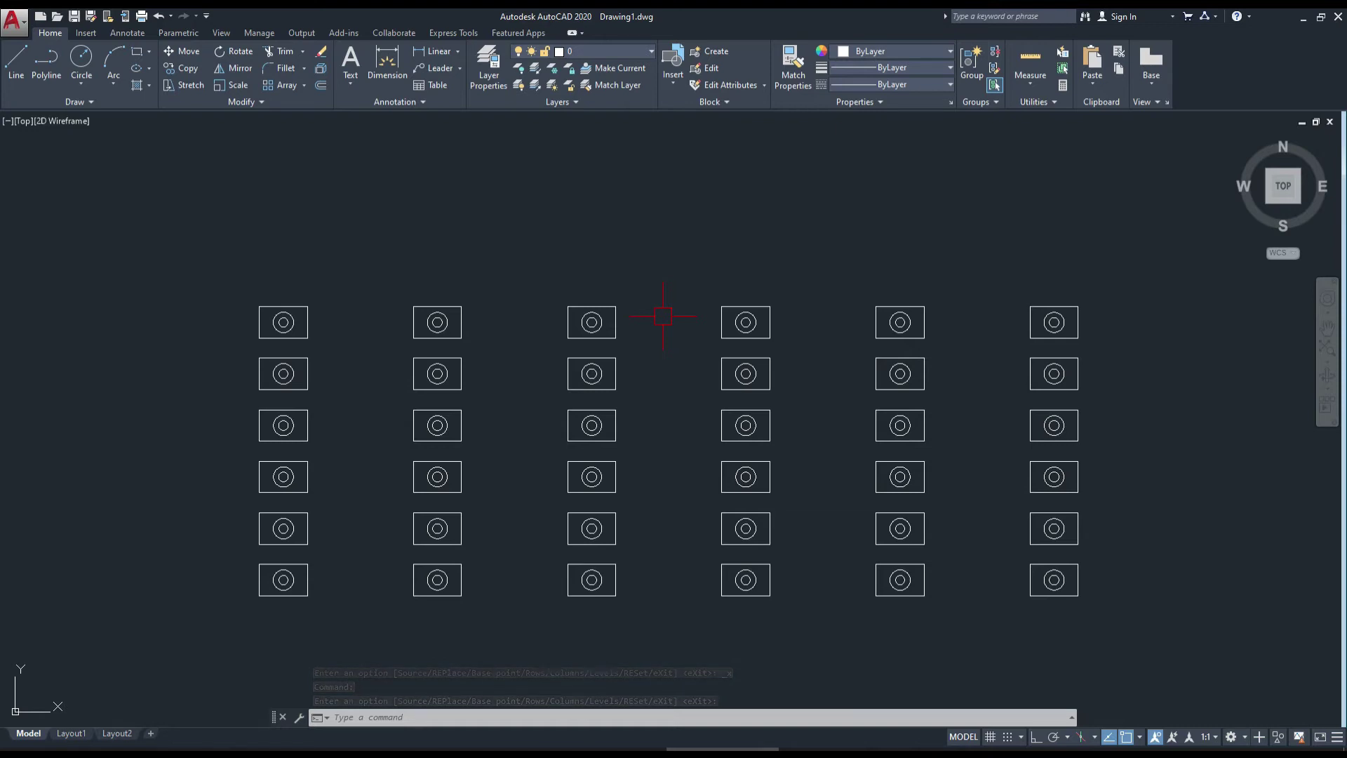
middle_click_drag(663, 316, 668, 317)
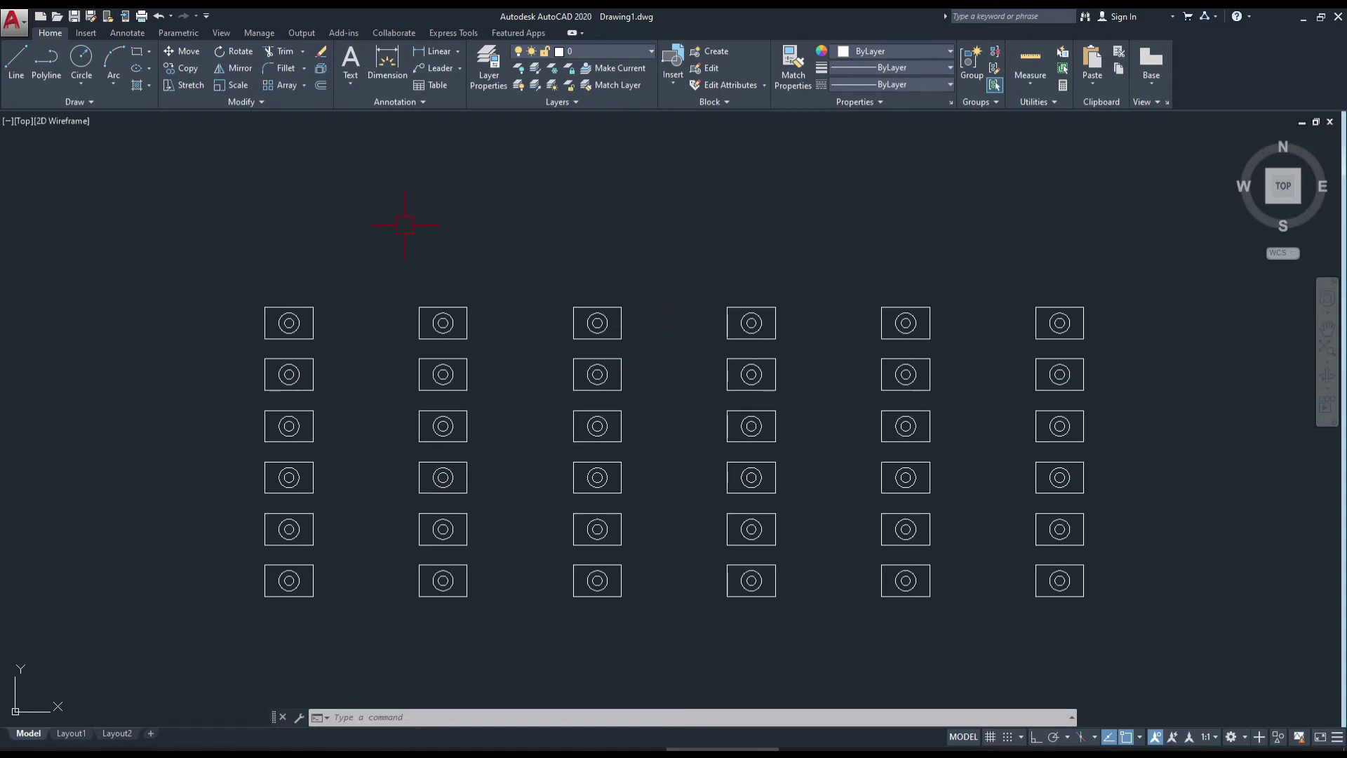
left_click(304, 90)
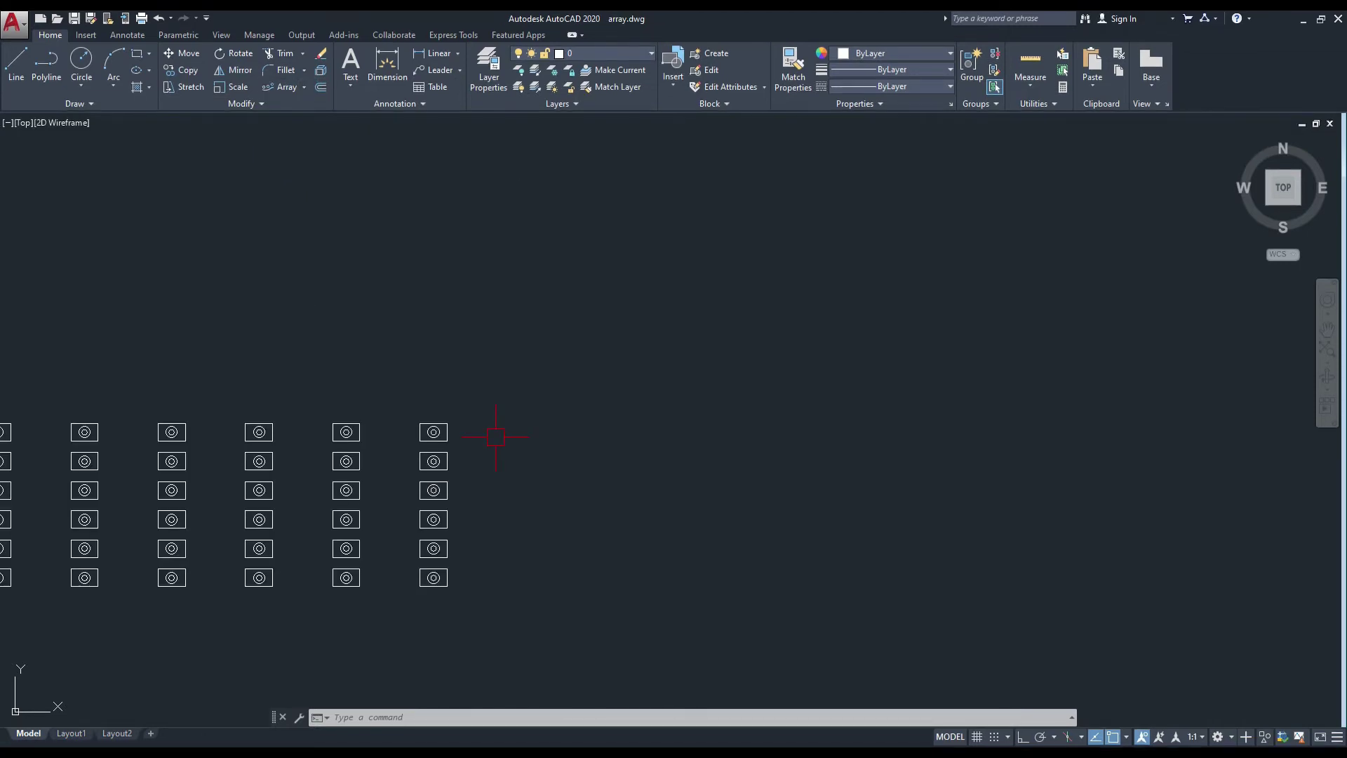
middle_click_drag(495, 436, 421, 468)
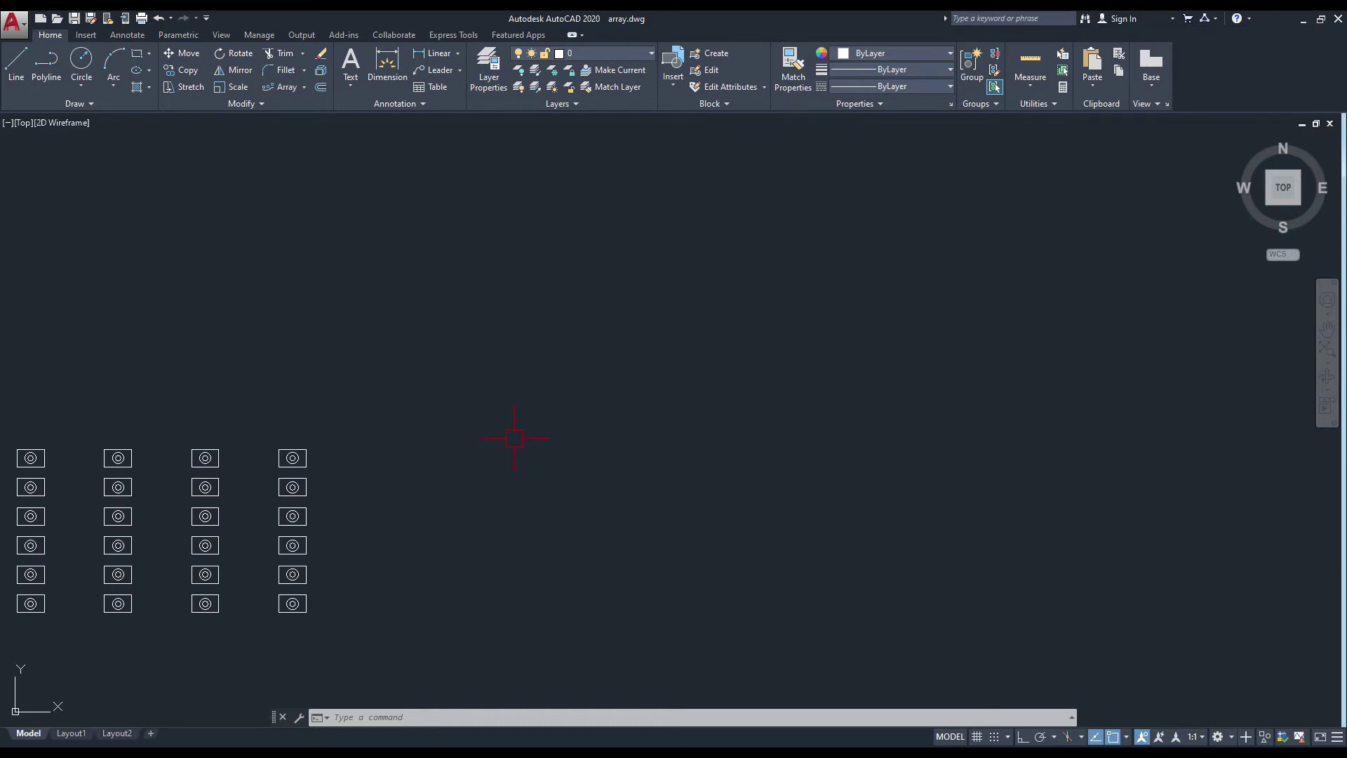
left_click(300, 91)
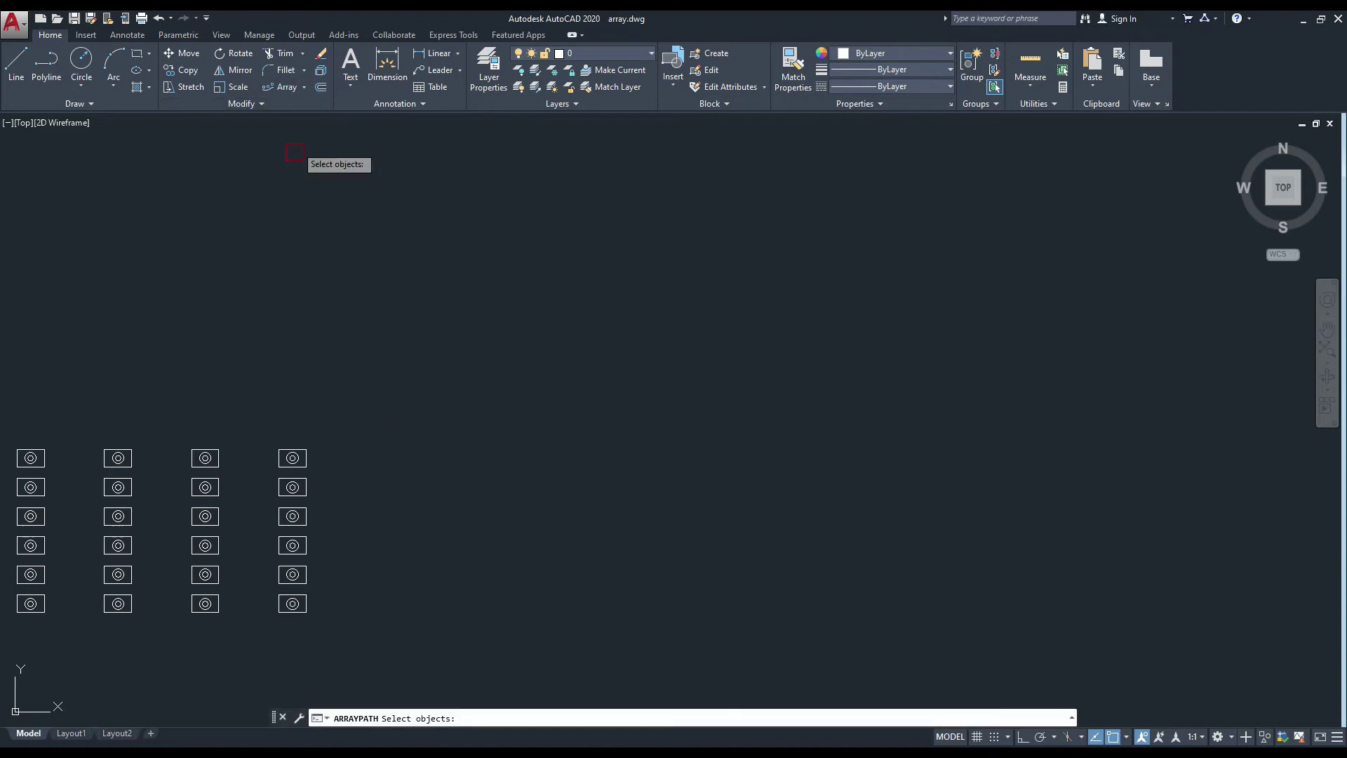
left_click(306, 89)
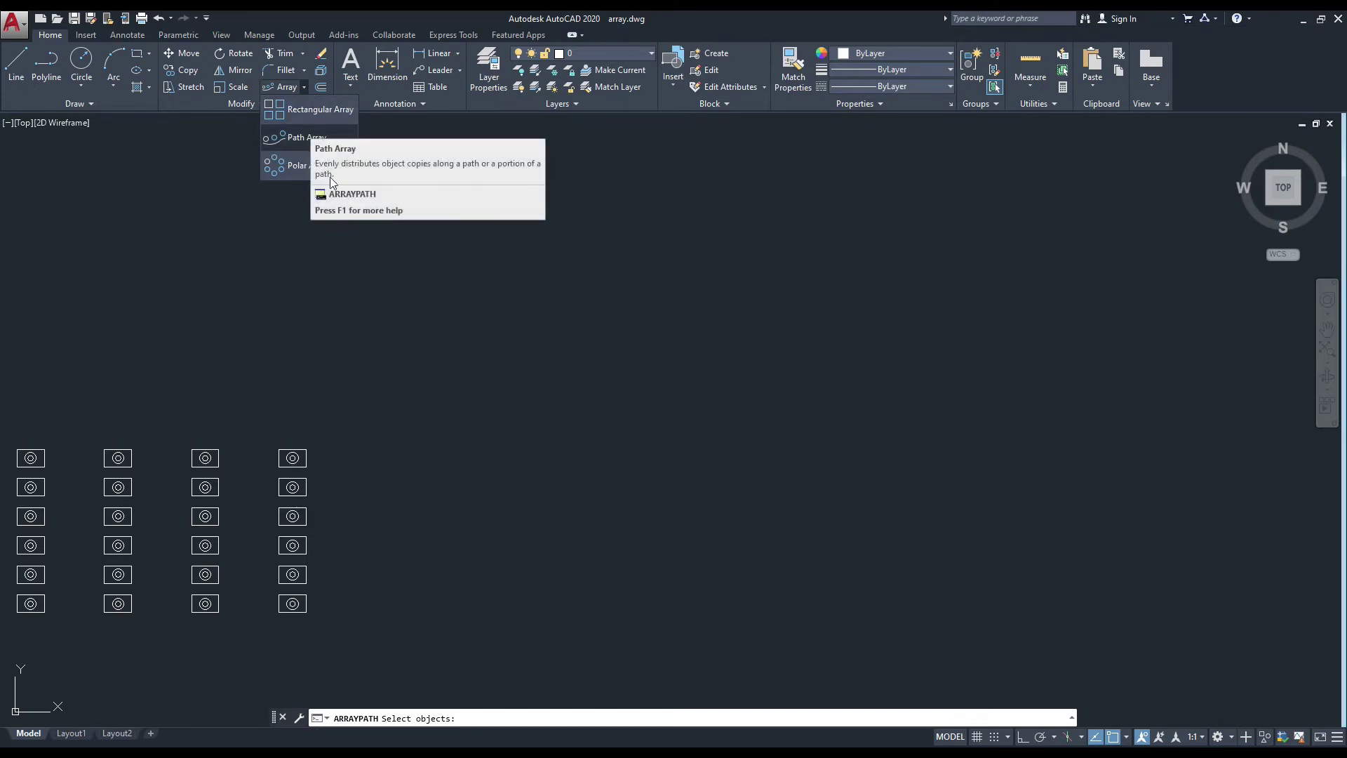
key("Escape")
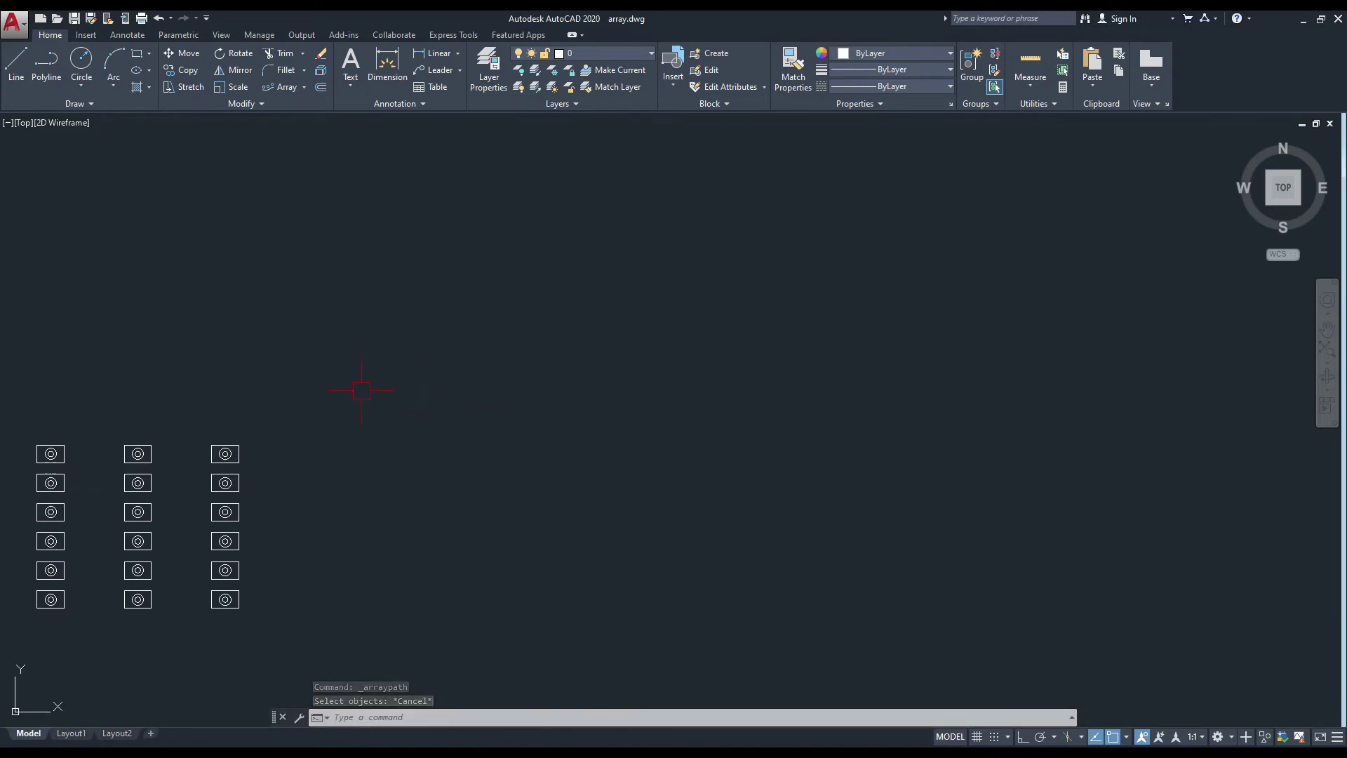
type("SPL")
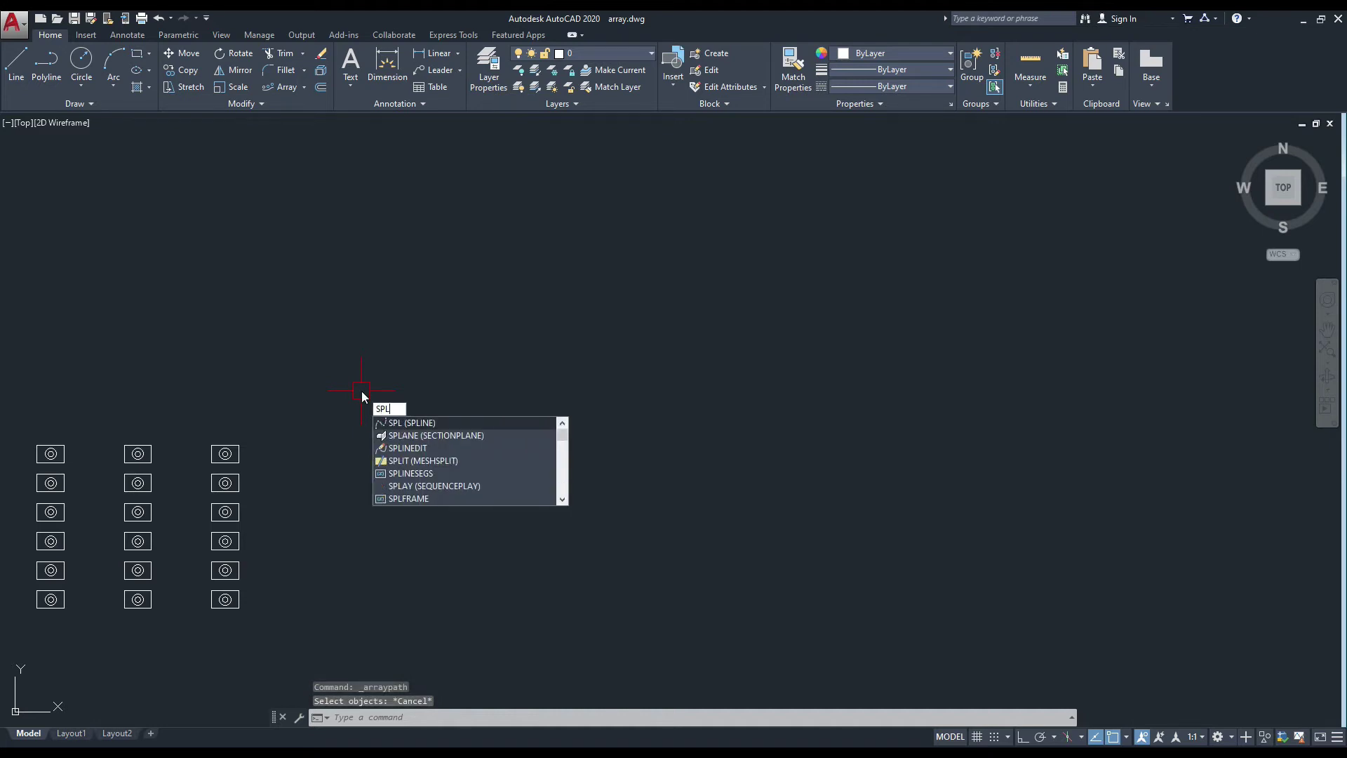
Draw a spline from lower left through two peaks and two valleys to a right-hand end point
key("Return")
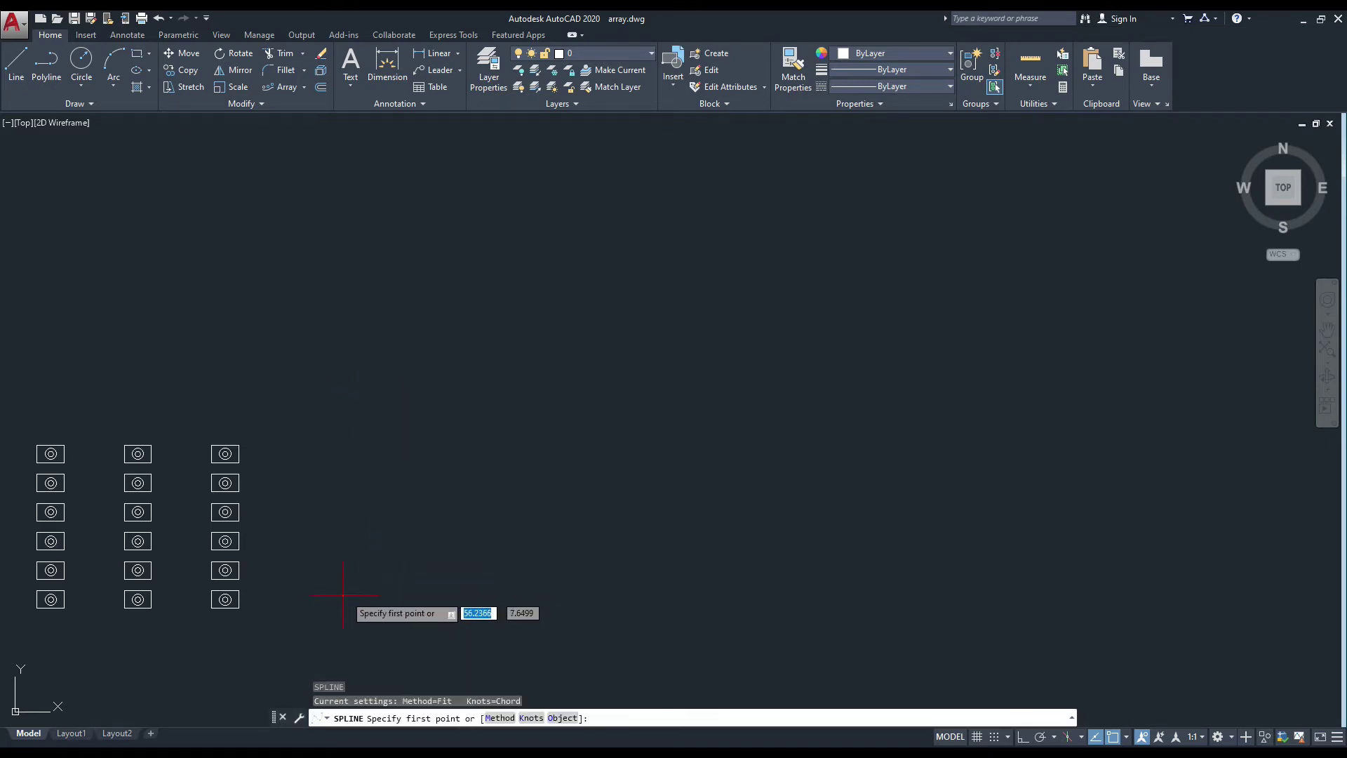
left_click(342, 595)
left_click(464, 325)
left_click(733, 548)
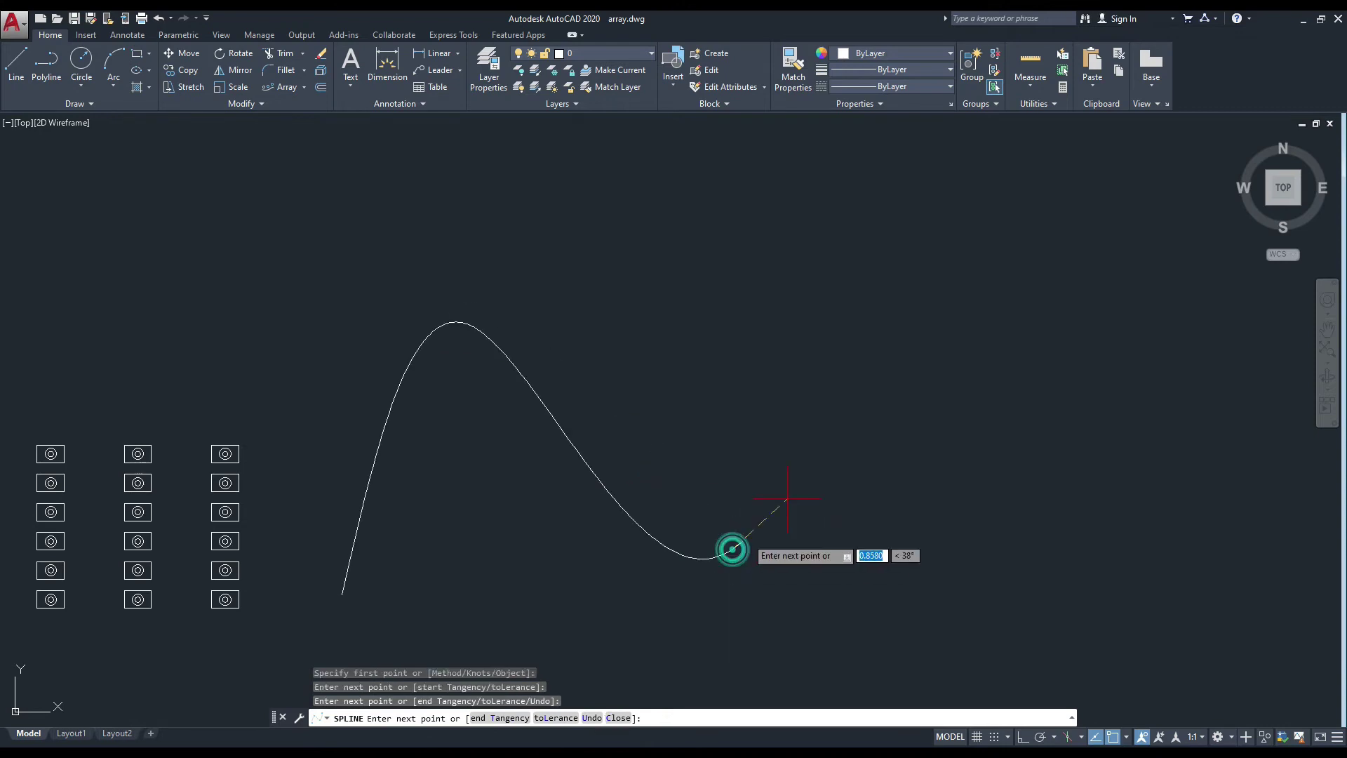
left_click(936, 287)
left_click(1145, 503)
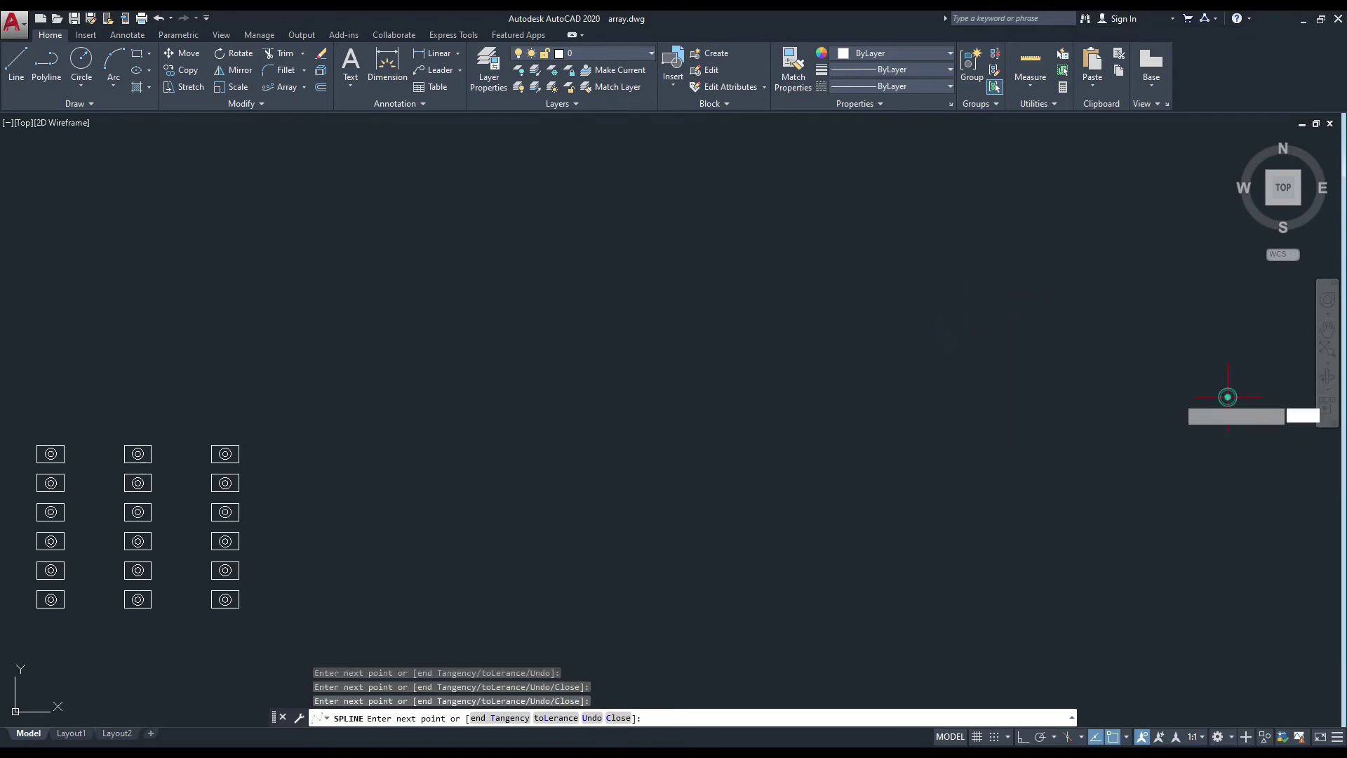
left_click(1228, 397)
key("Return")
middle_click_drag(879, 407, 853, 396)
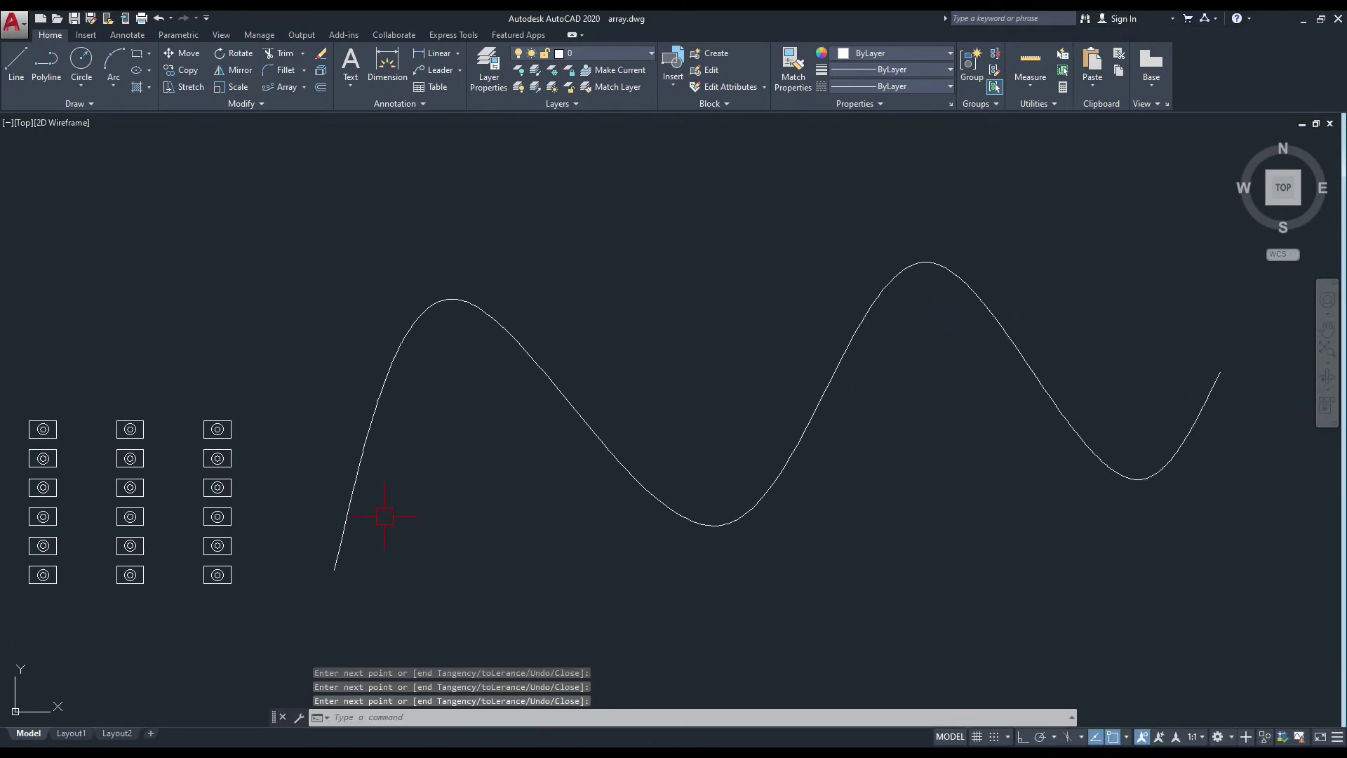
scroll(231, 433, "up", 2)
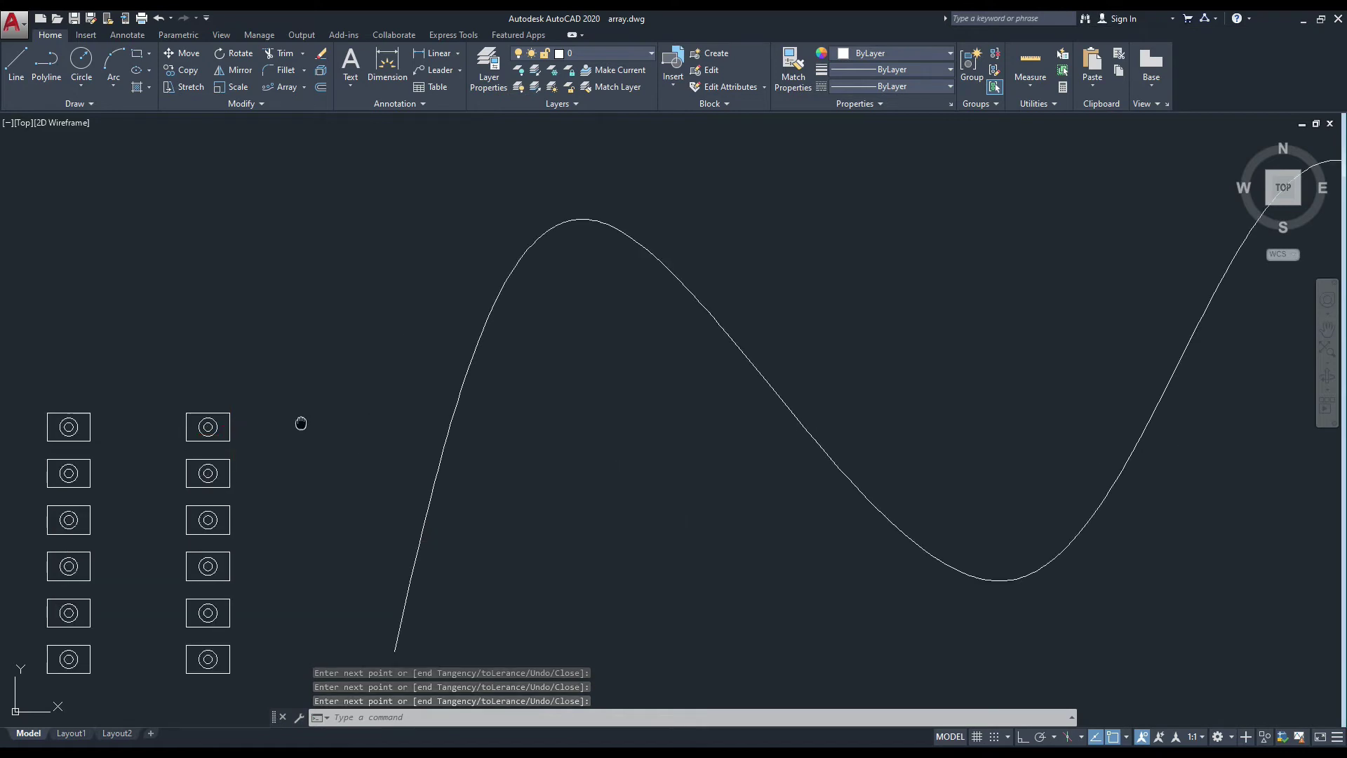
middle_click_drag(301, 423, 225, 412)
scroll(225, 412, "down", 2)
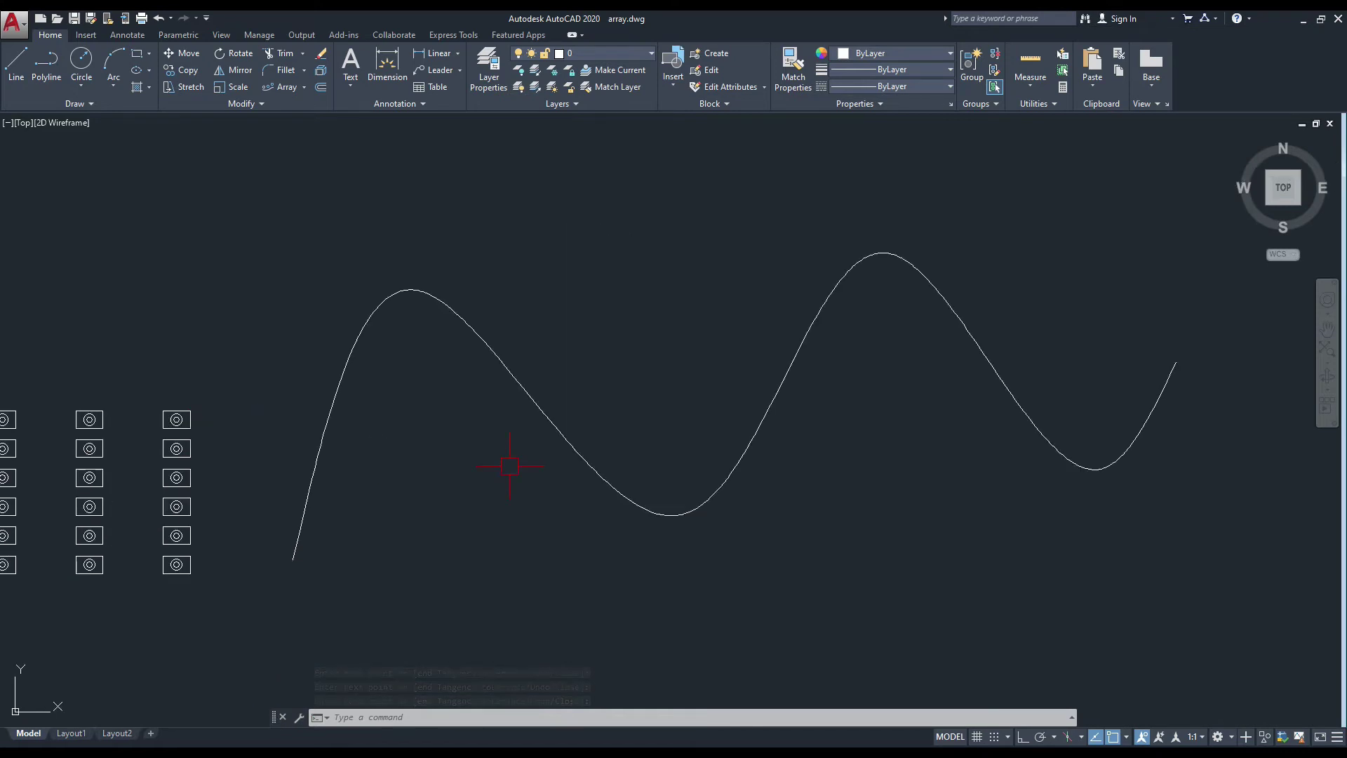
middle_click_drag(686, 487, 701, 501)
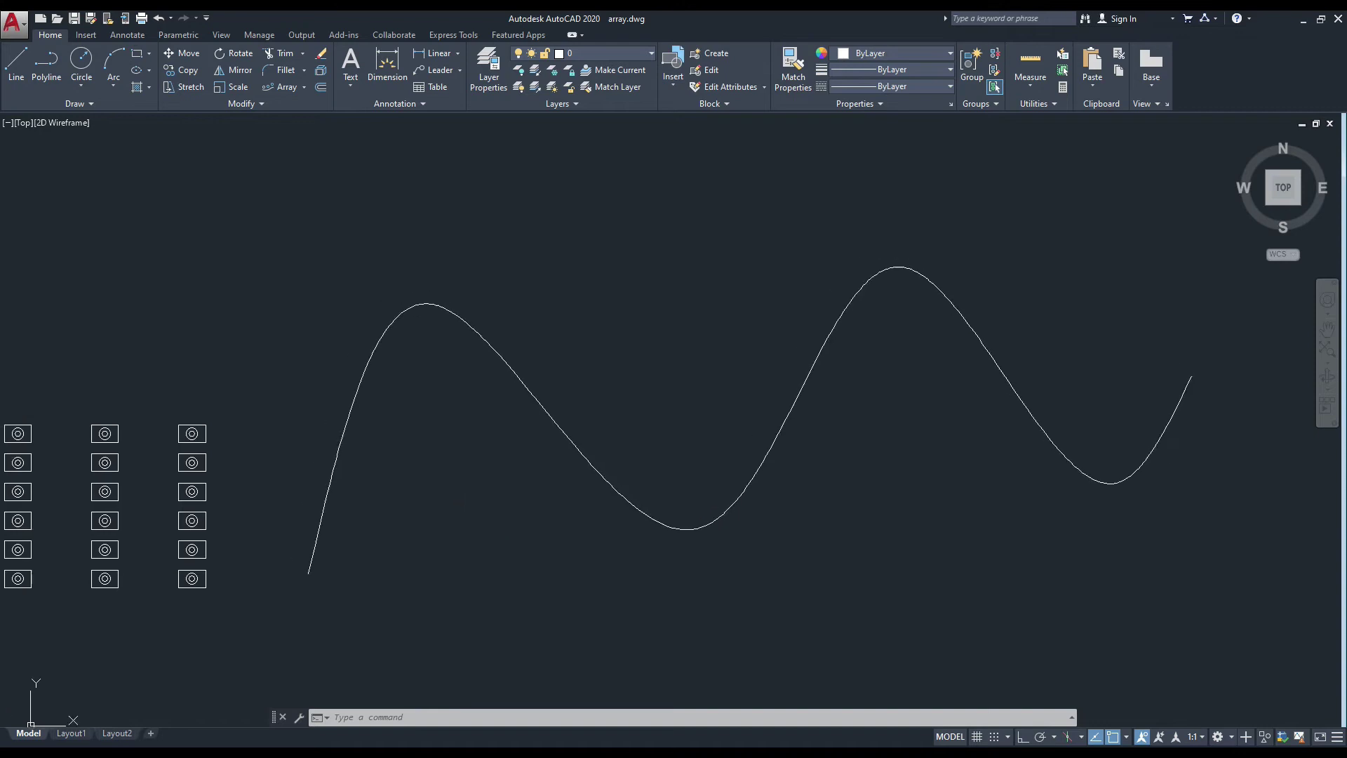
Copy one rectangle with its circles from its circle centre to the spline's lower-left end
type("cp")
key("Return")
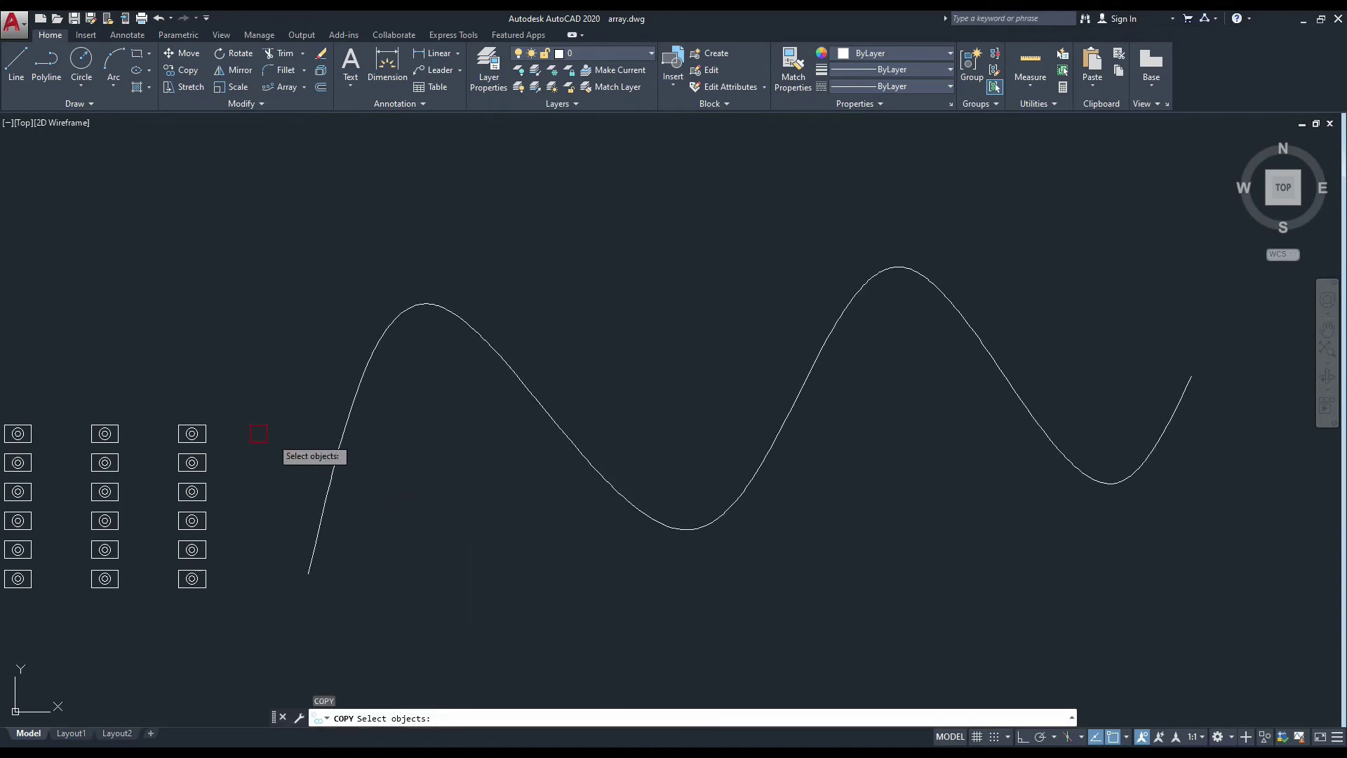
scroll(243, 424, "up", 2)
left_click(222, 397)
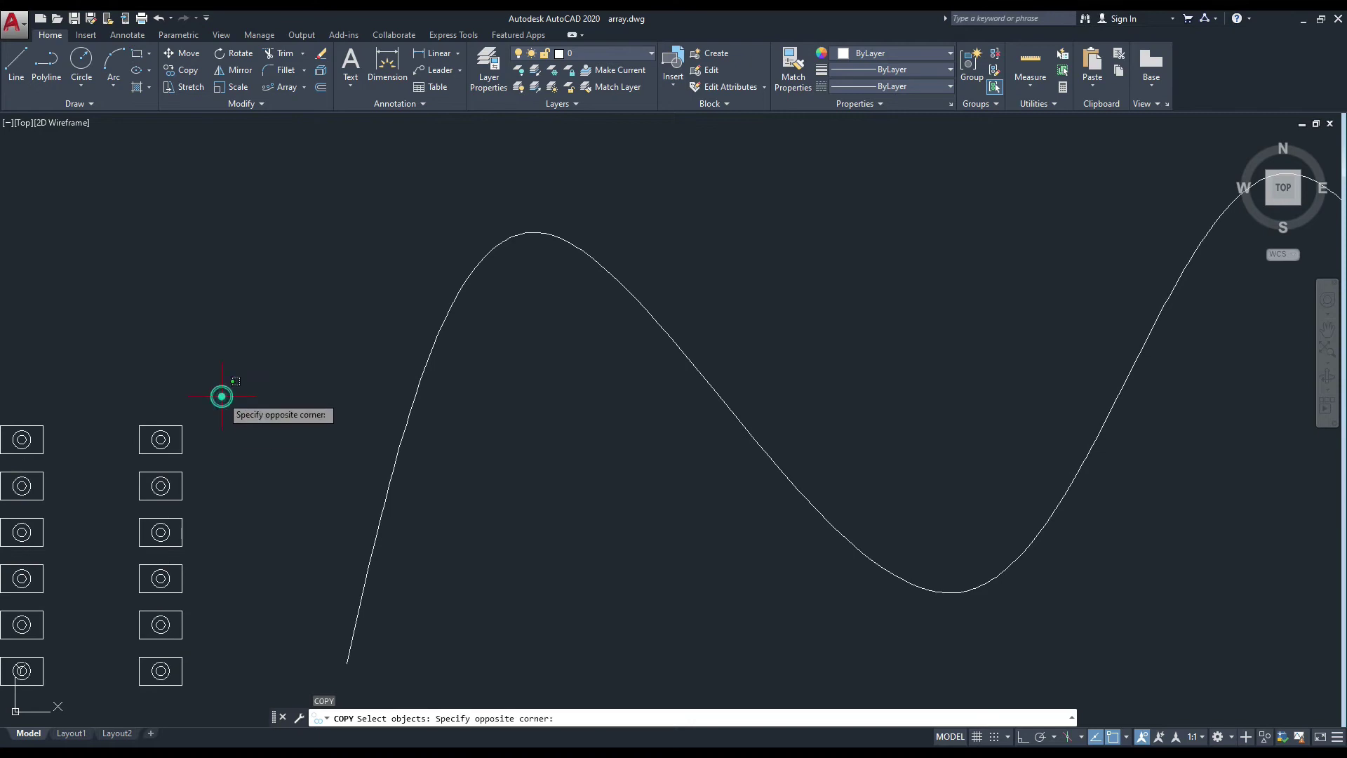
left_click(102, 472)
key("Return")
left_click(161, 440)
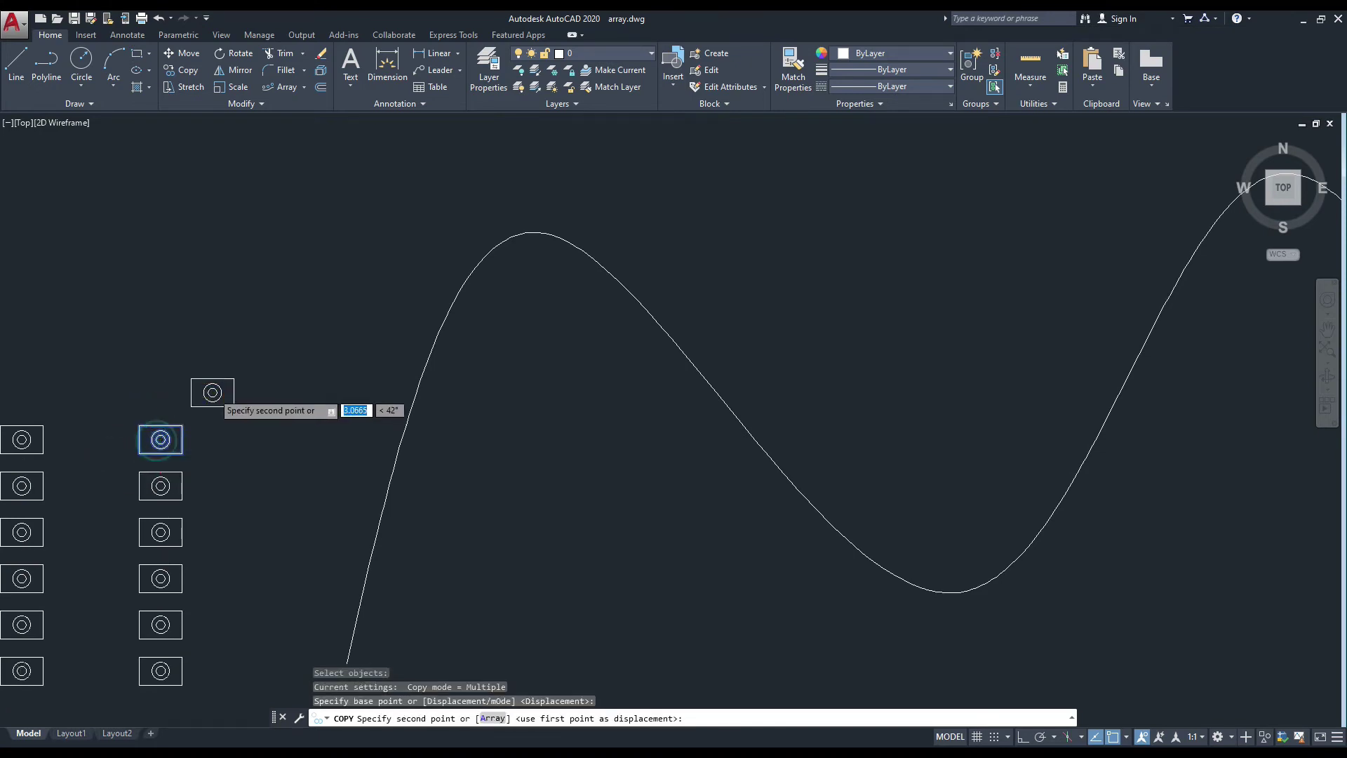
scroll(231, 463, "down", 5)
scroll(245, 506, "up", 9)
scroll(245, 506, "up", 2)
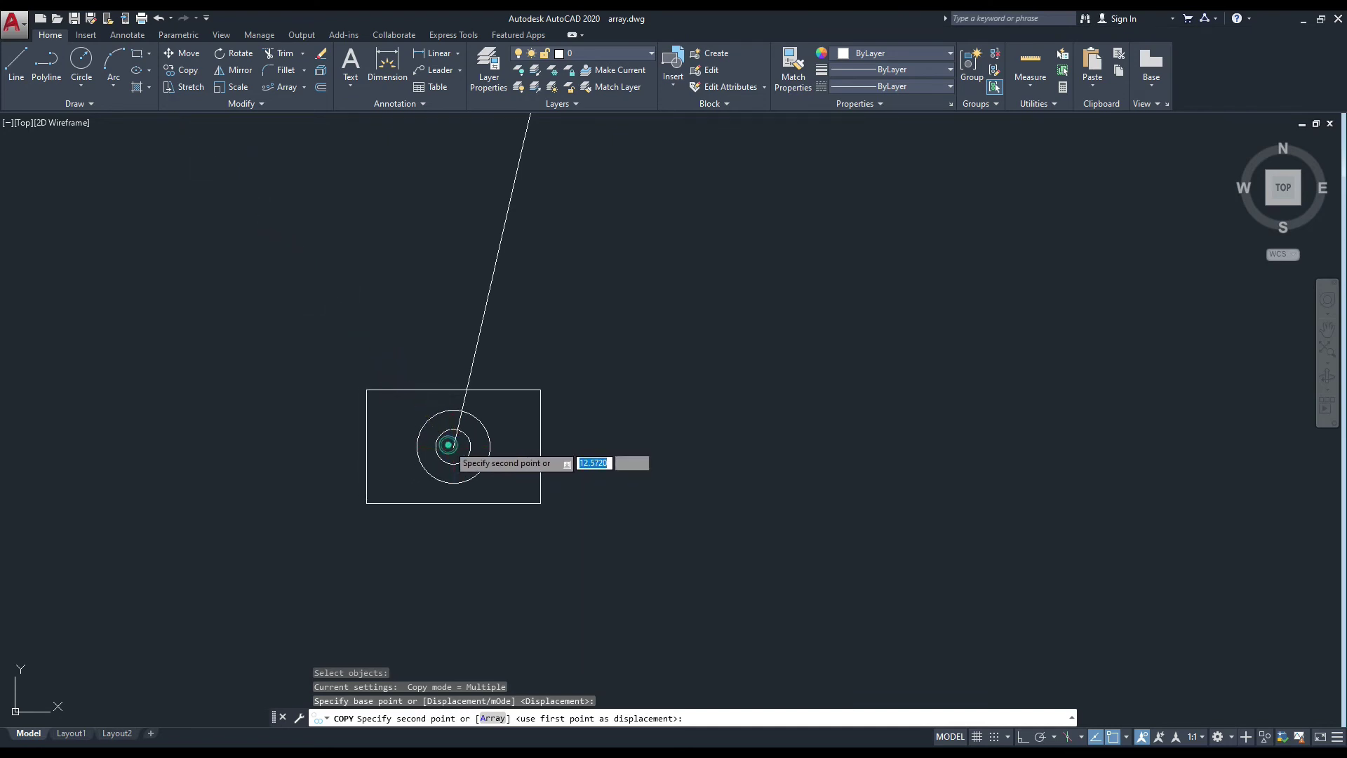
left_click(453, 446)
key("Escape")
Frame the grid and spline together and open the array type drop-down
scroll(302, 487, "down", 6)
scroll(386, 449, "down", 4)
middle_click_drag(457, 407, 433, 453)
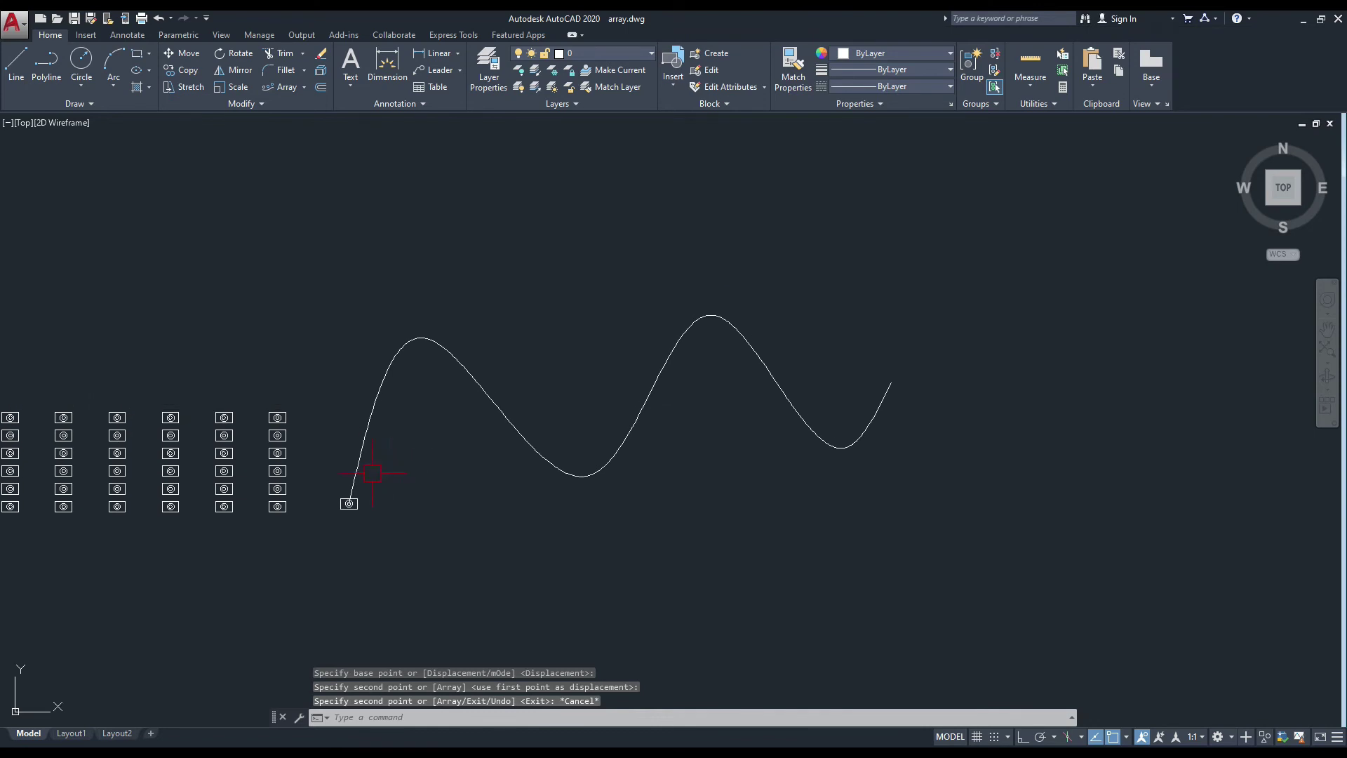
scroll(393, 467, "up", 4)
scroll(360, 482, "down", 2)
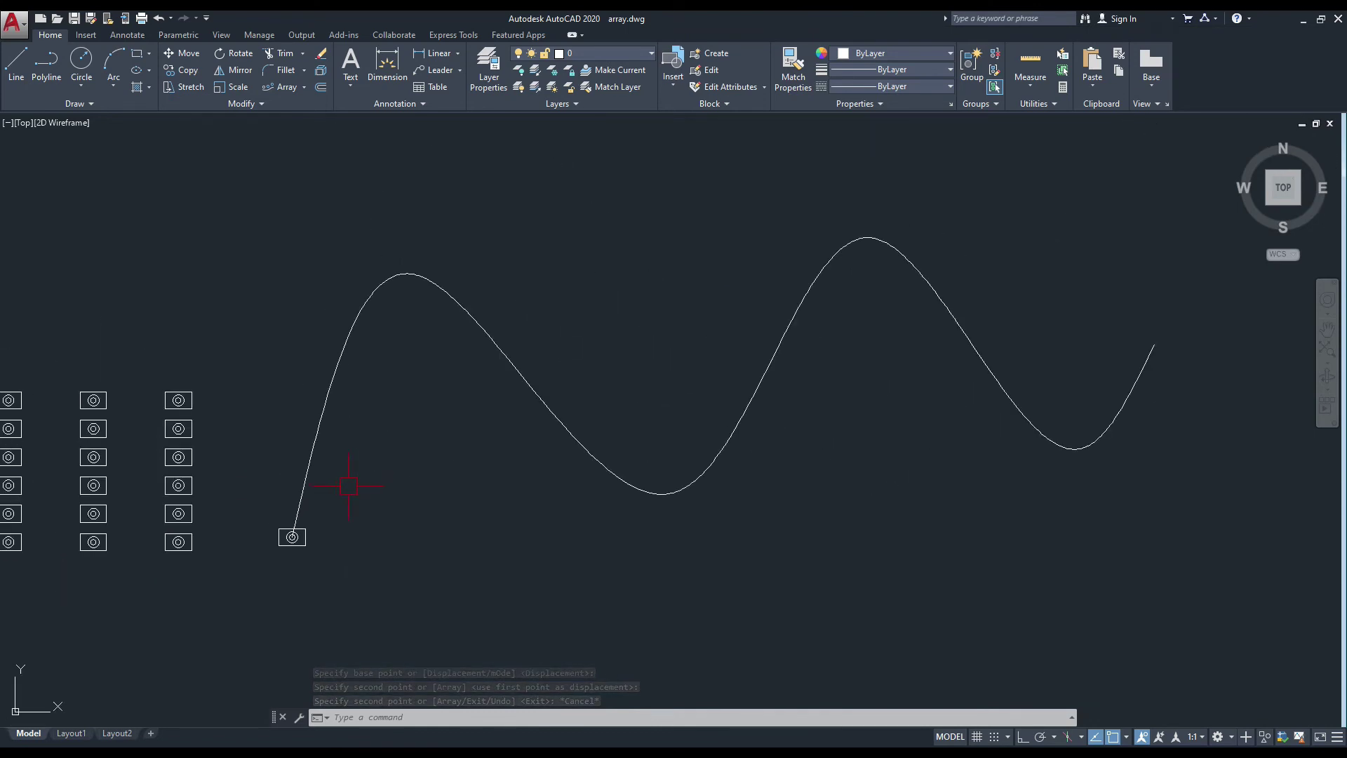
left_click(309, 93)
Path-array the copied circles and rectangle along the wavy spline, giving 36 items 2.8003 apart
left_click(303, 134)
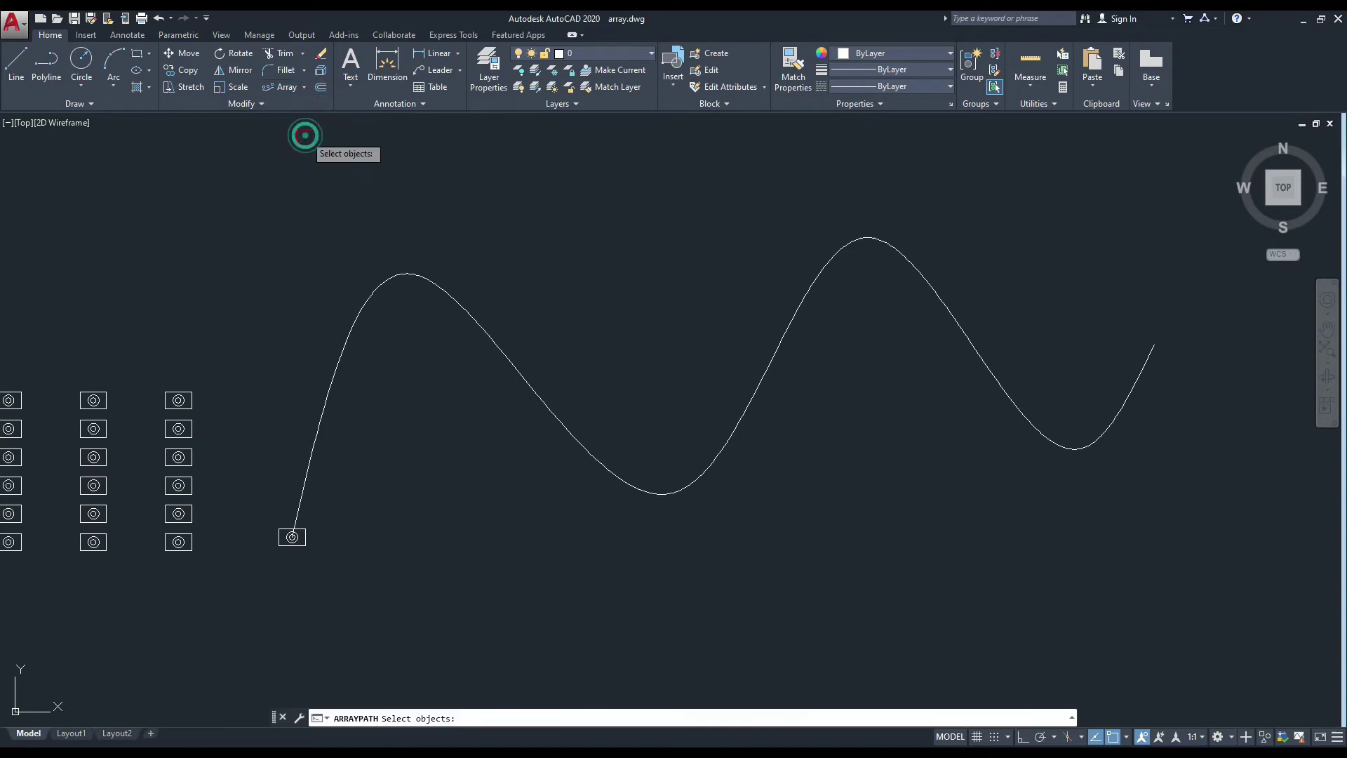
scroll(288, 530, "up", 8)
left_click(318, 473)
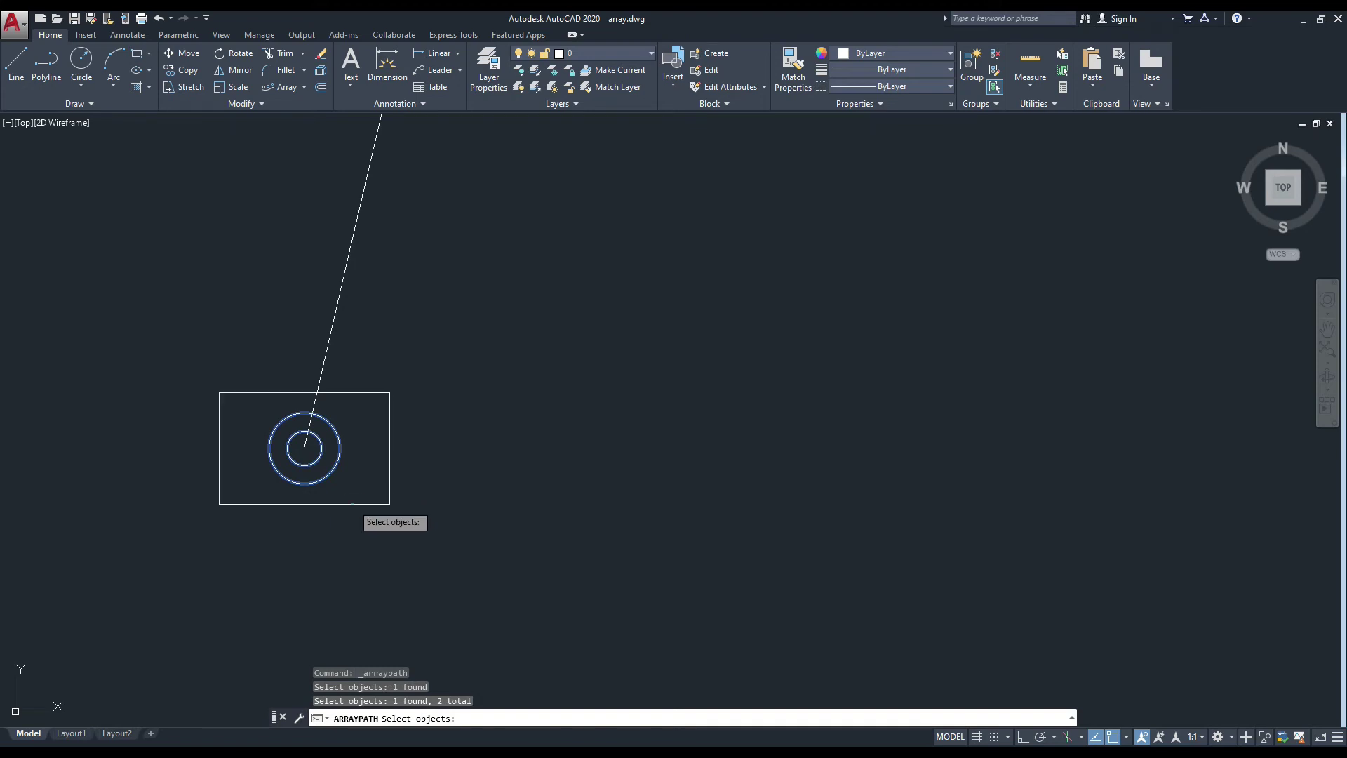
left_click(352, 496)
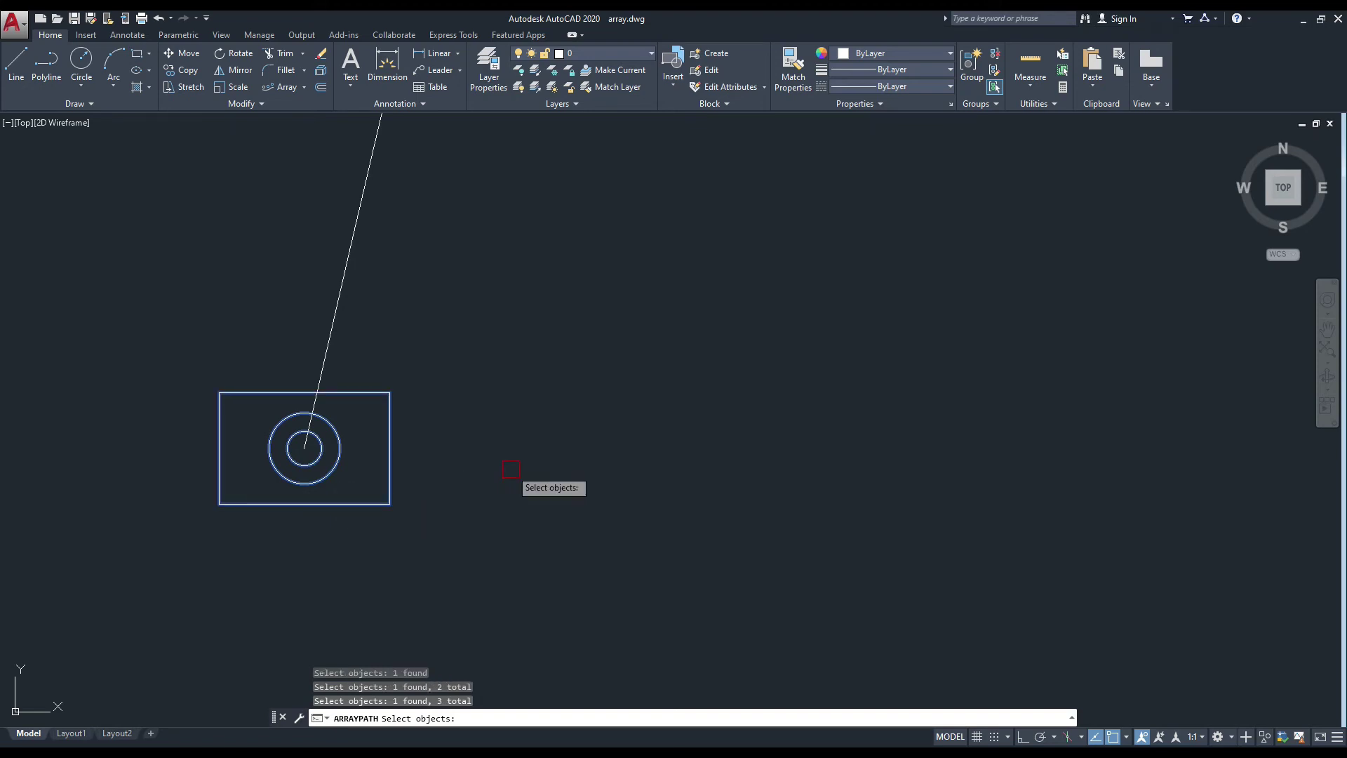
scroll(507, 469, "down", 2)
scroll(463, 478, "down", 2)
middle_click_drag(451, 478, 339, 559)
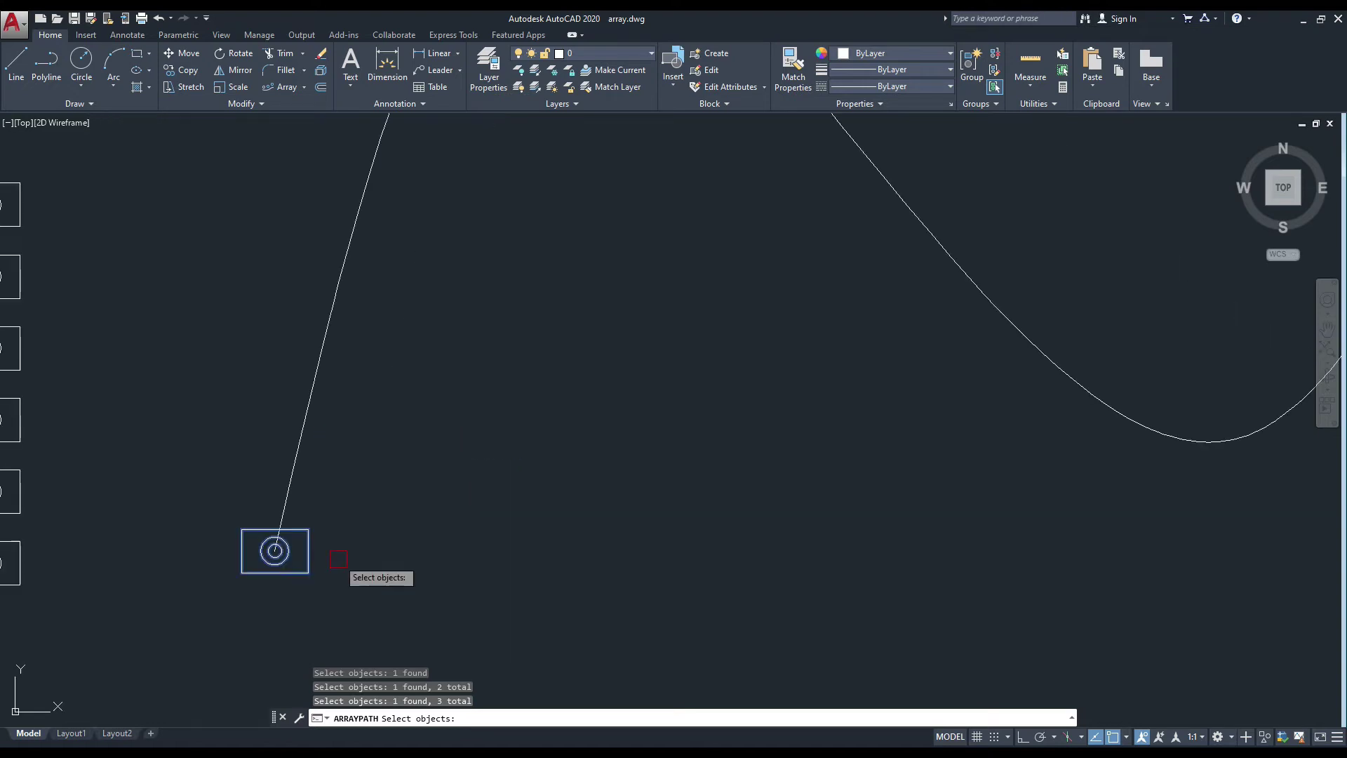
key("Return")
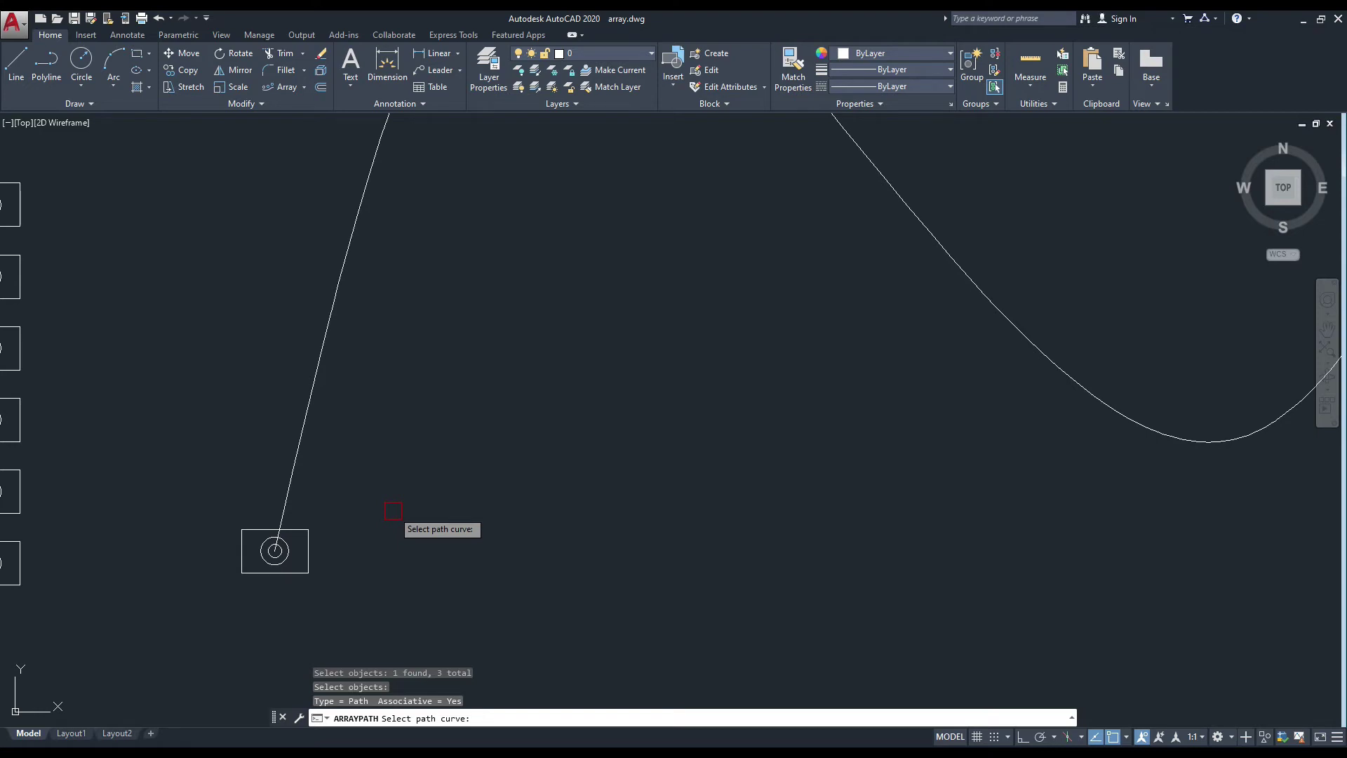
left_click(303, 451)
scroll(456, 443, "down", 3)
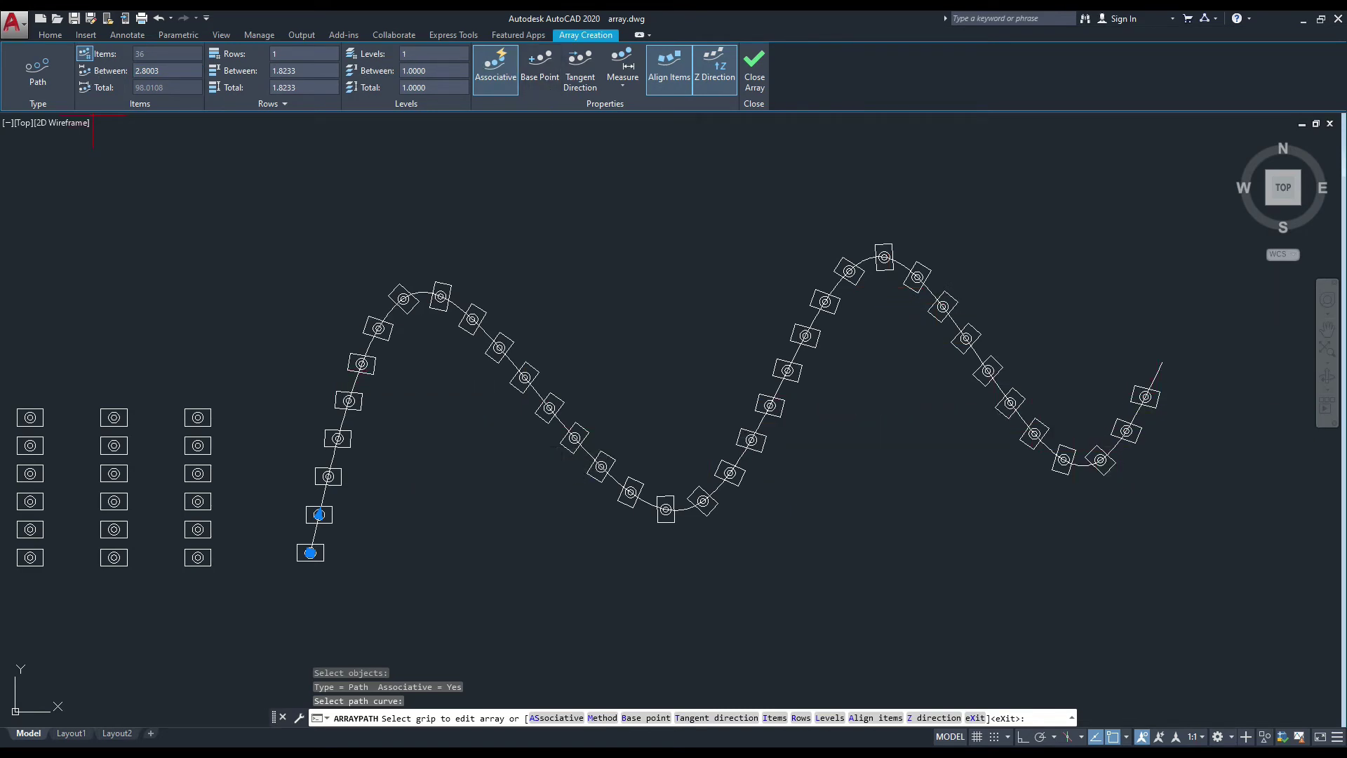
Set the path array item count to 20
left_click(82, 55)
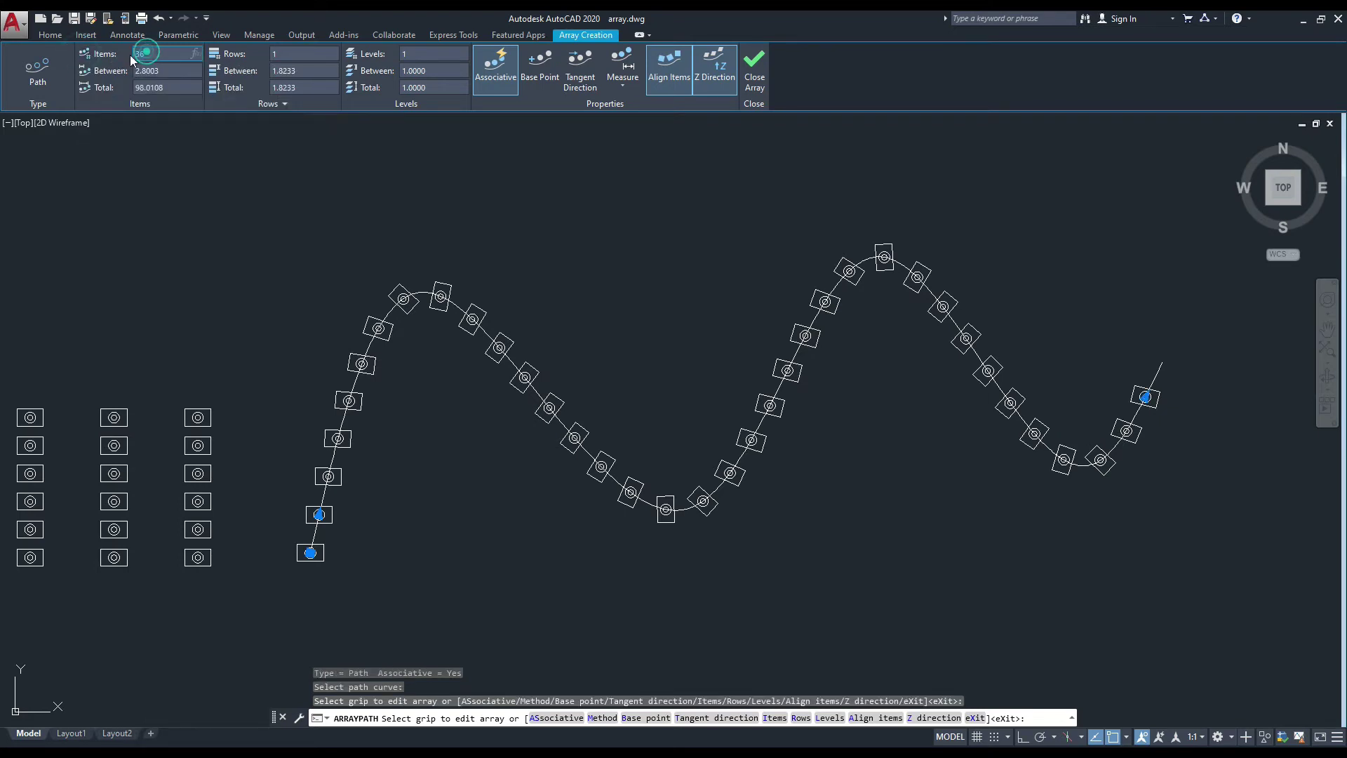
left_click(153, 54)
type("20")
key("Return")
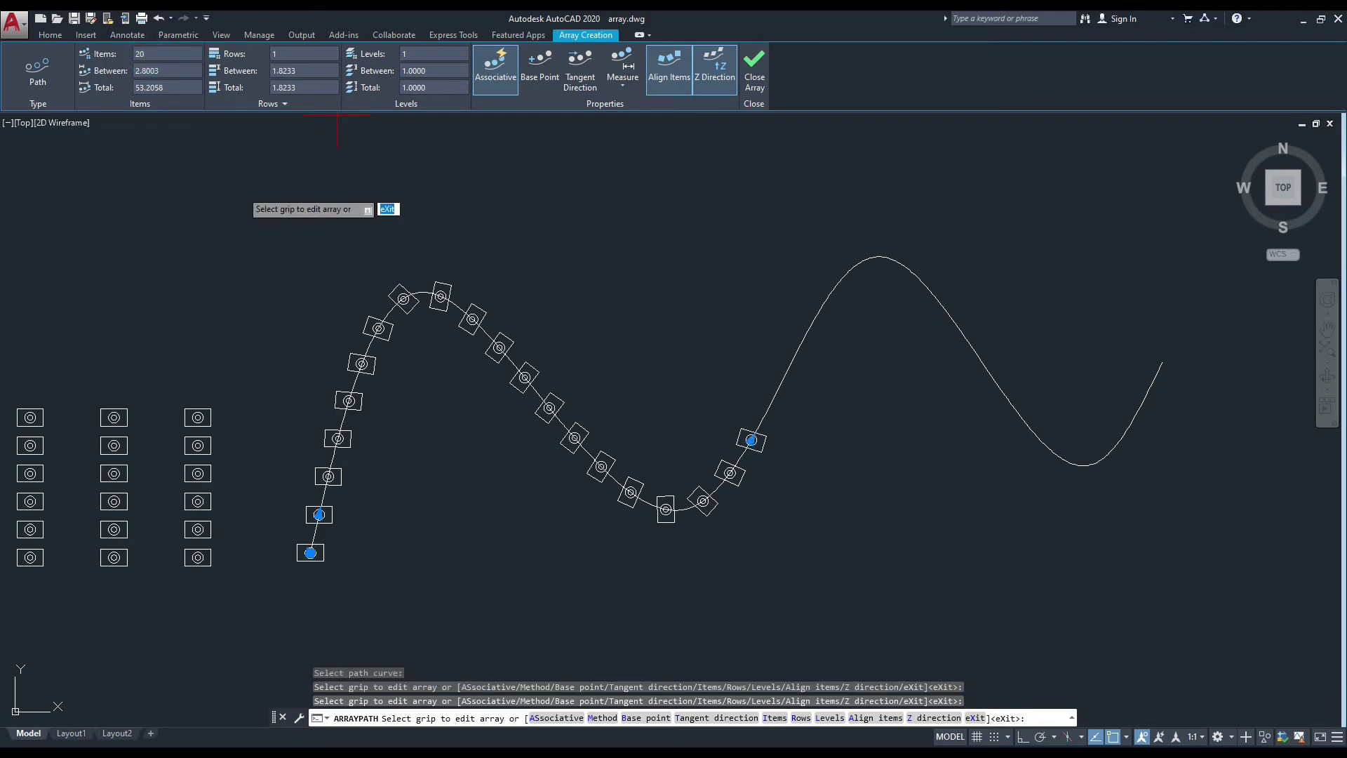
scroll(281, 379, "up", 2)
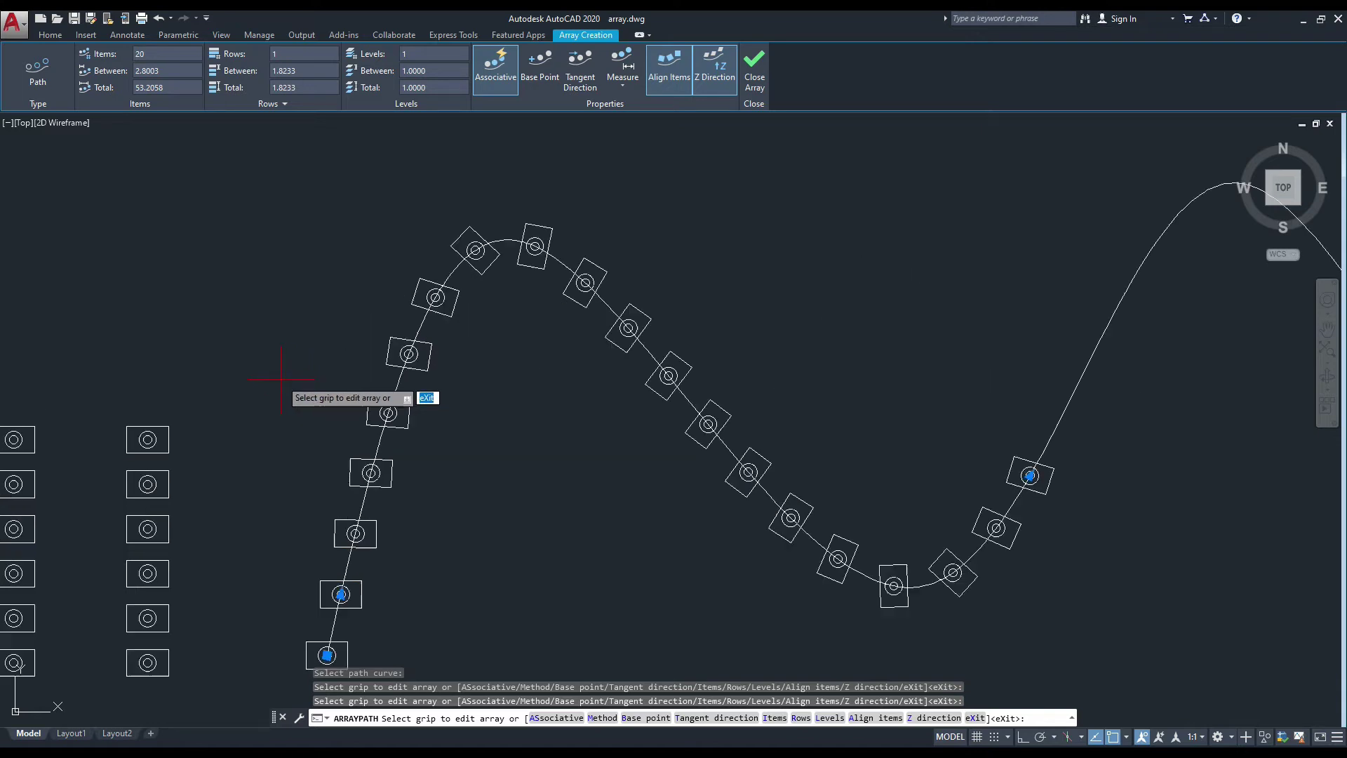
scroll(281, 379, "down", 2)
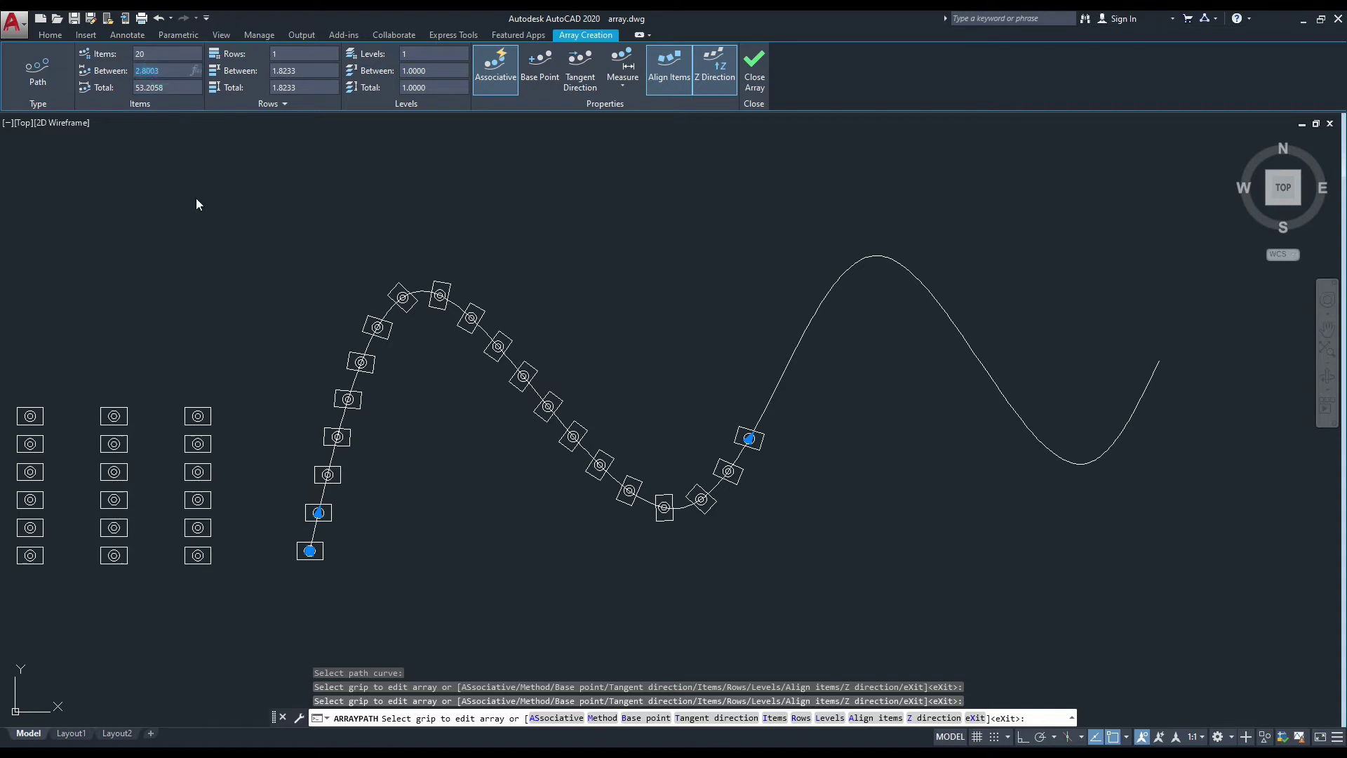
Set item spacing to 3, then a total length of 50, and pan to inspect the result
type("3")
key("Return")
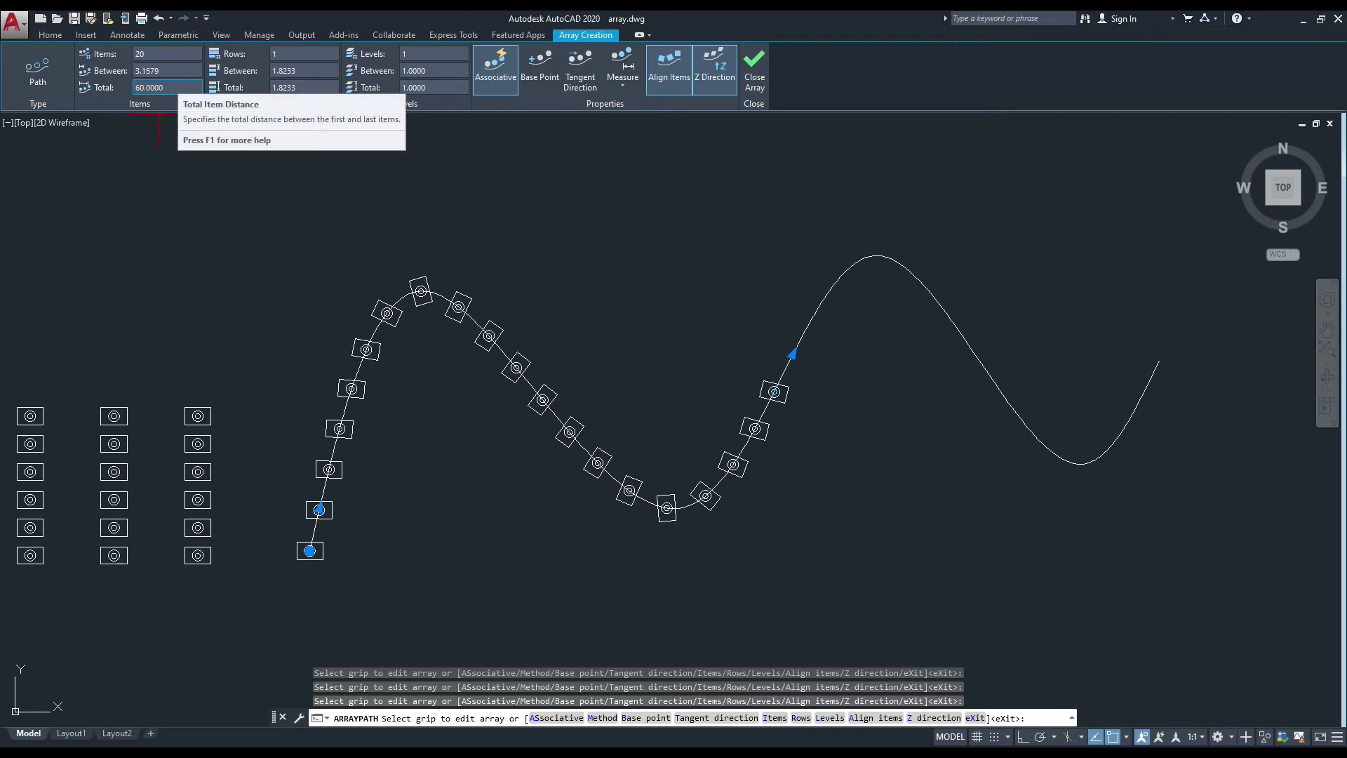
key("Return")
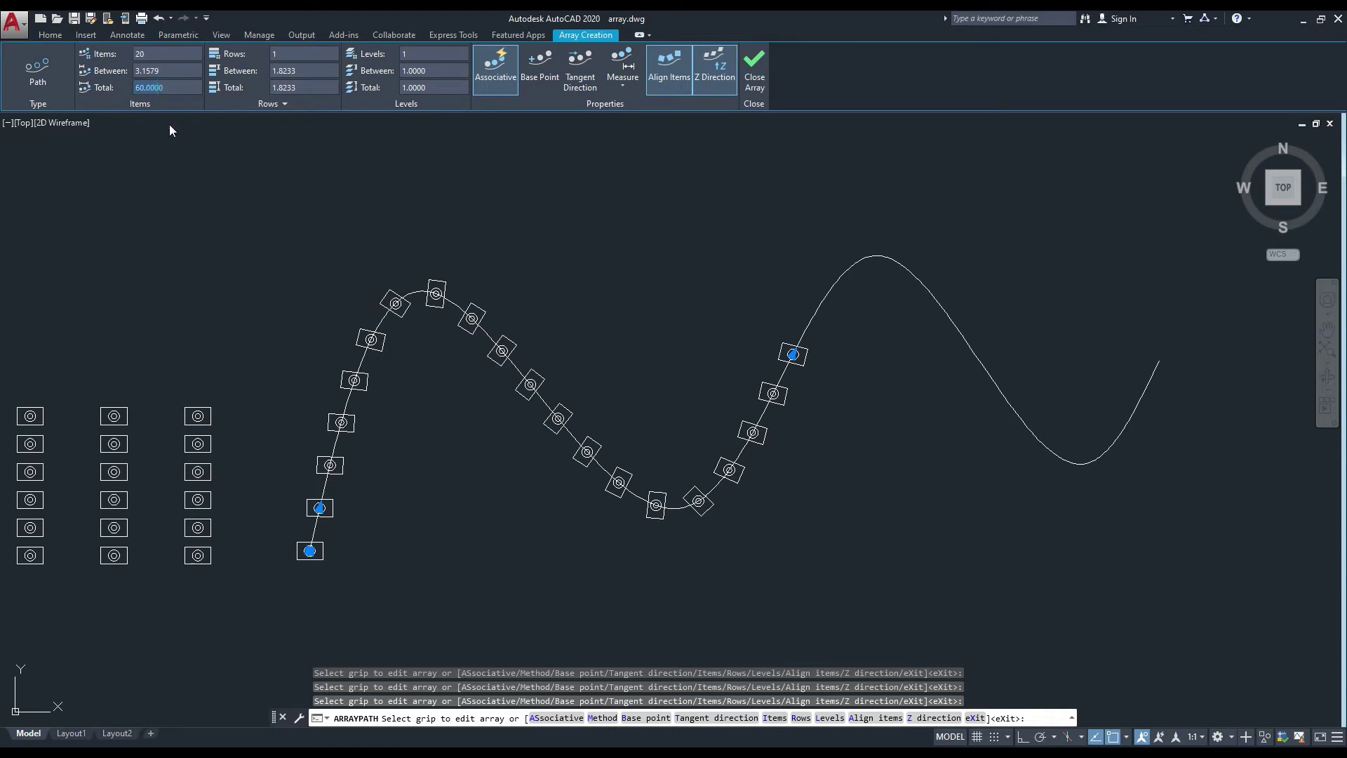
type("50")
key("Return")
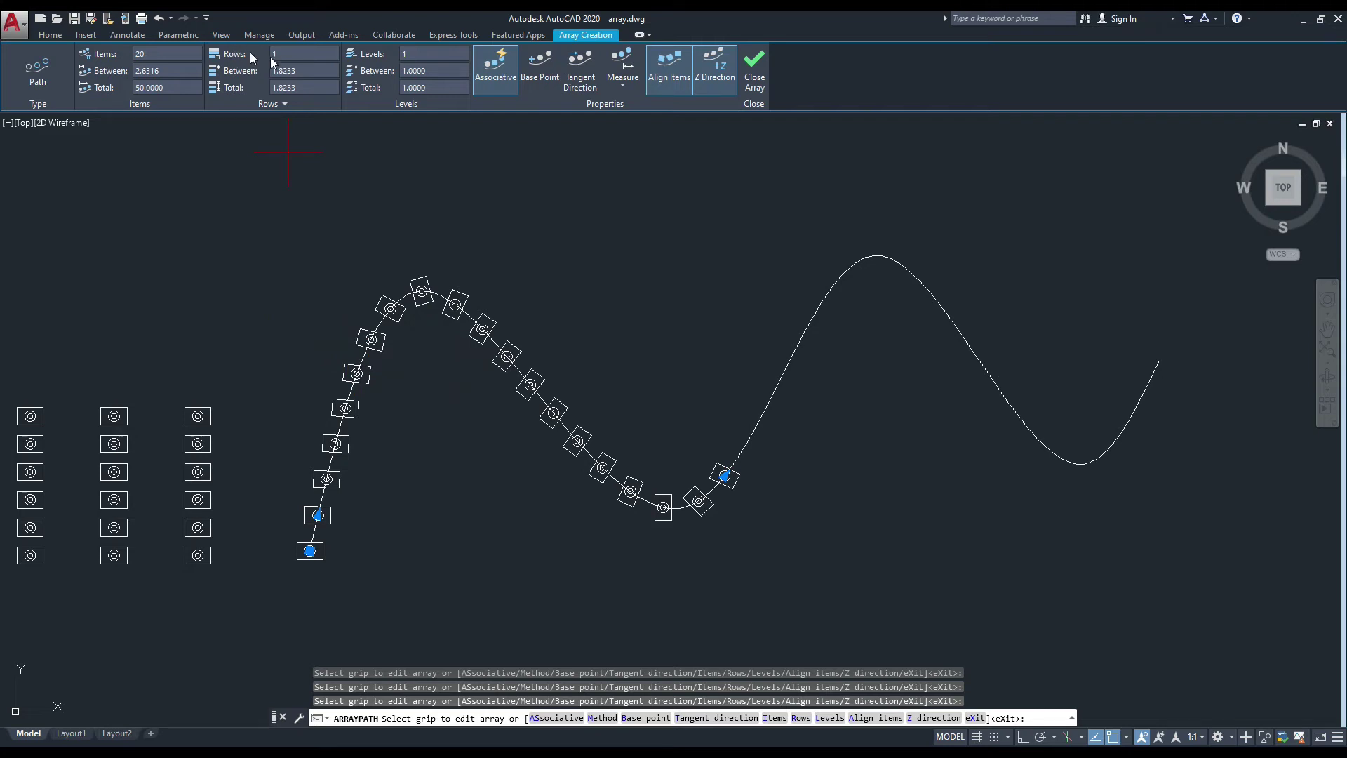
mouse_move(357, 279)
middle_mouse_down()
mouse_move(380, 287)
mouse_move(262, 285)
mouse_move(534, 245)
mouse_move(562, 259)
mouse_move(520, 287)
middle_mouse_up()
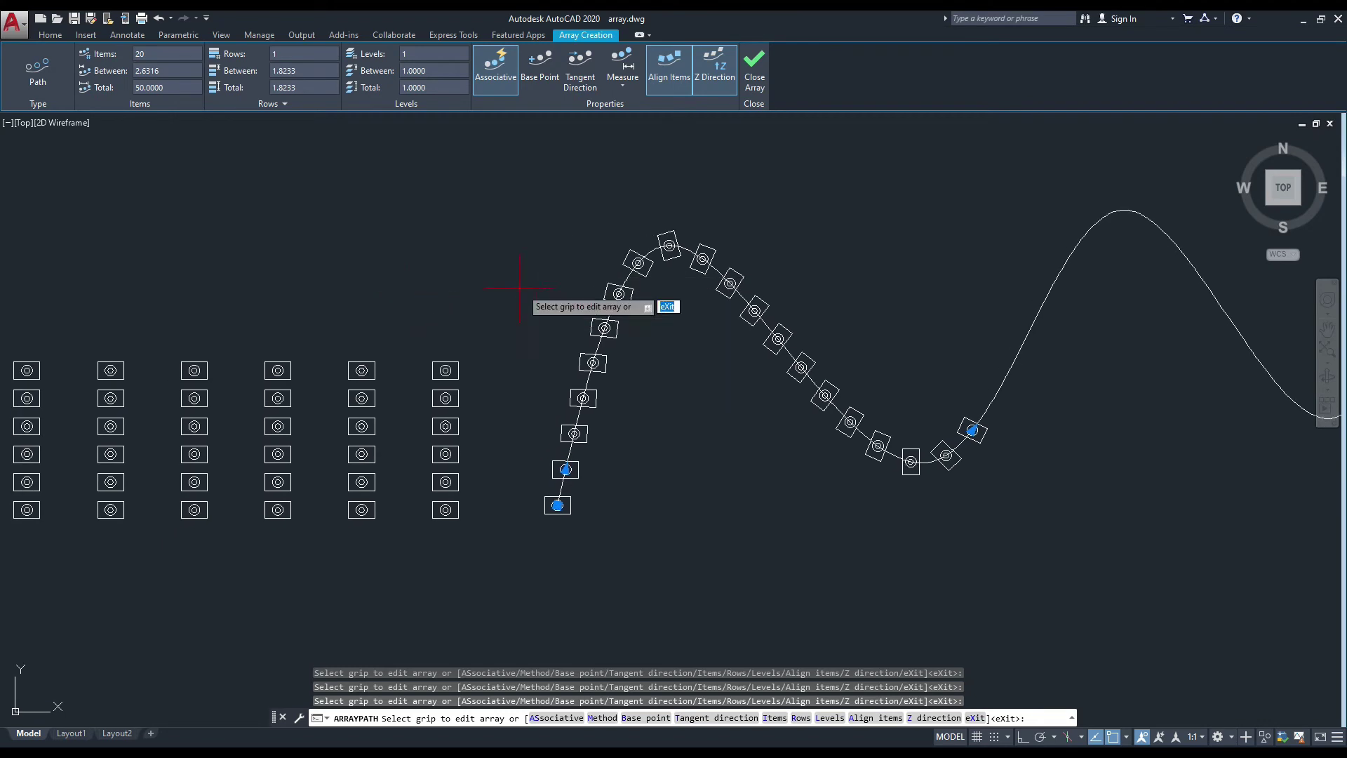
middle_click_drag(423, 289, 523, 286)
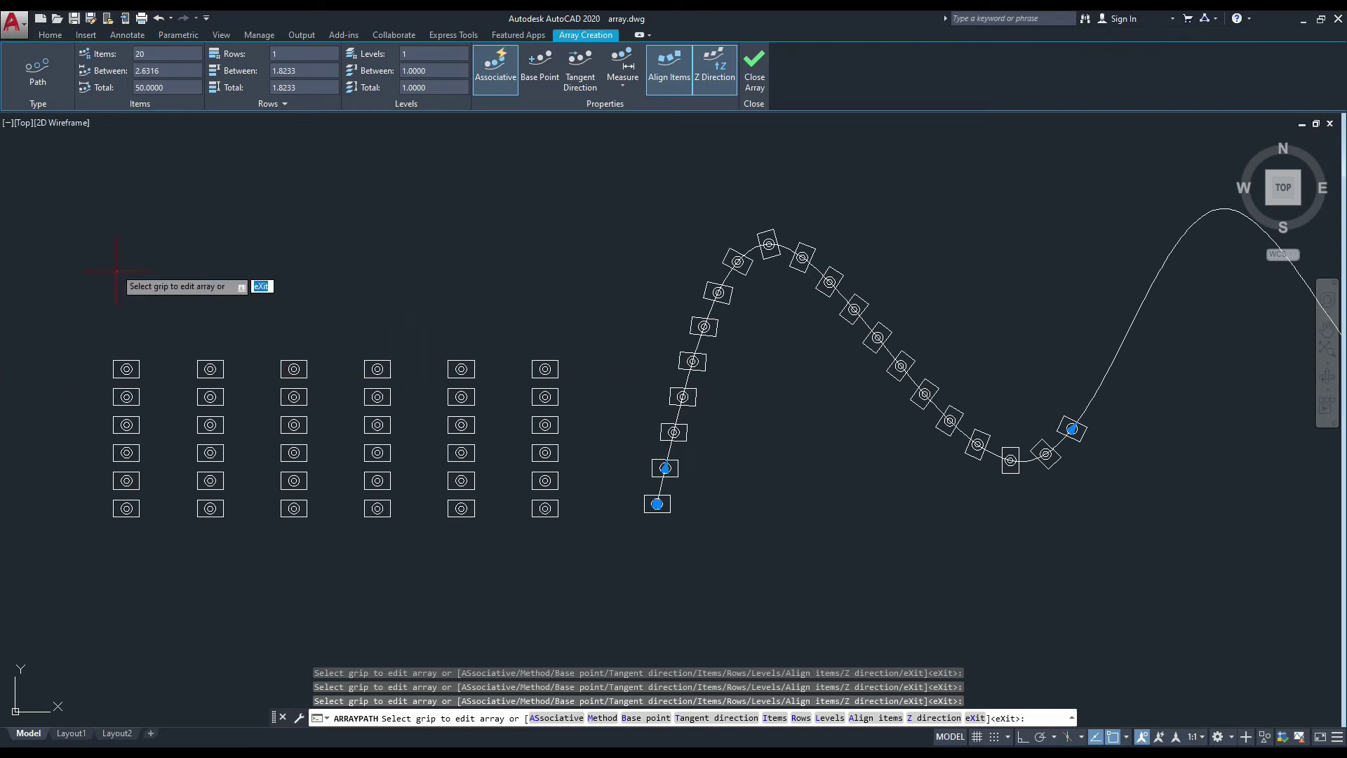
scroll(133, 444, "down", 2)
middle_click_drag(414, 382, 342, 456)
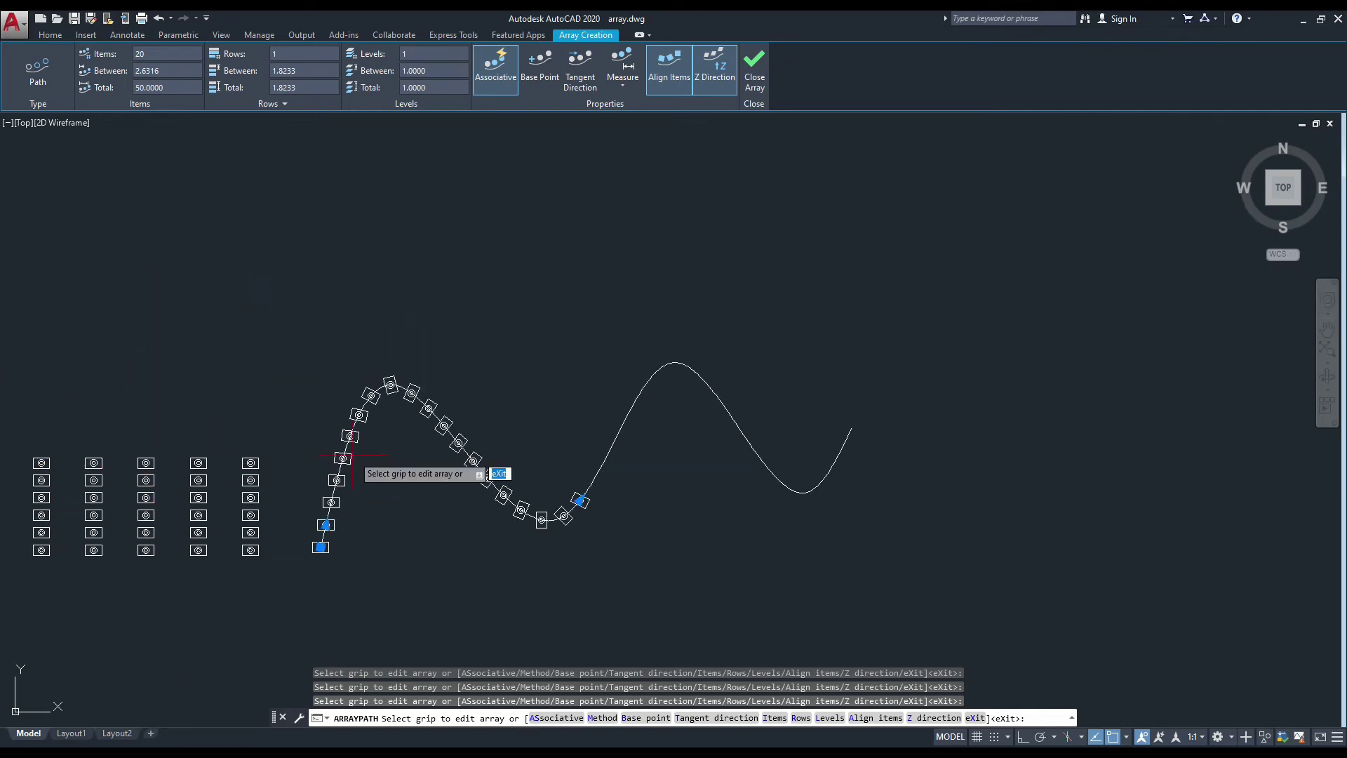
scroll(343, 456, "up", 3)
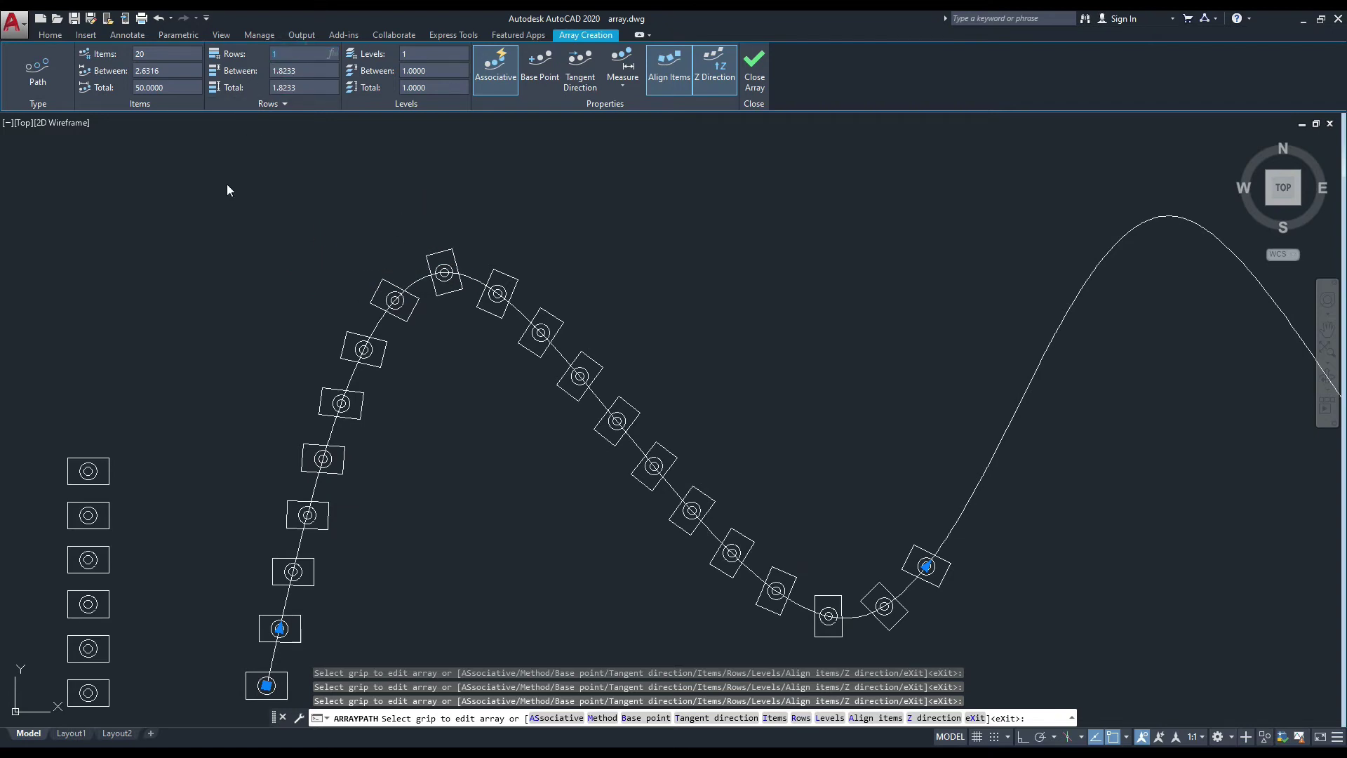
Try the path array with 3 rows spaced 3 apart, then return it to 1 row
key("Return")
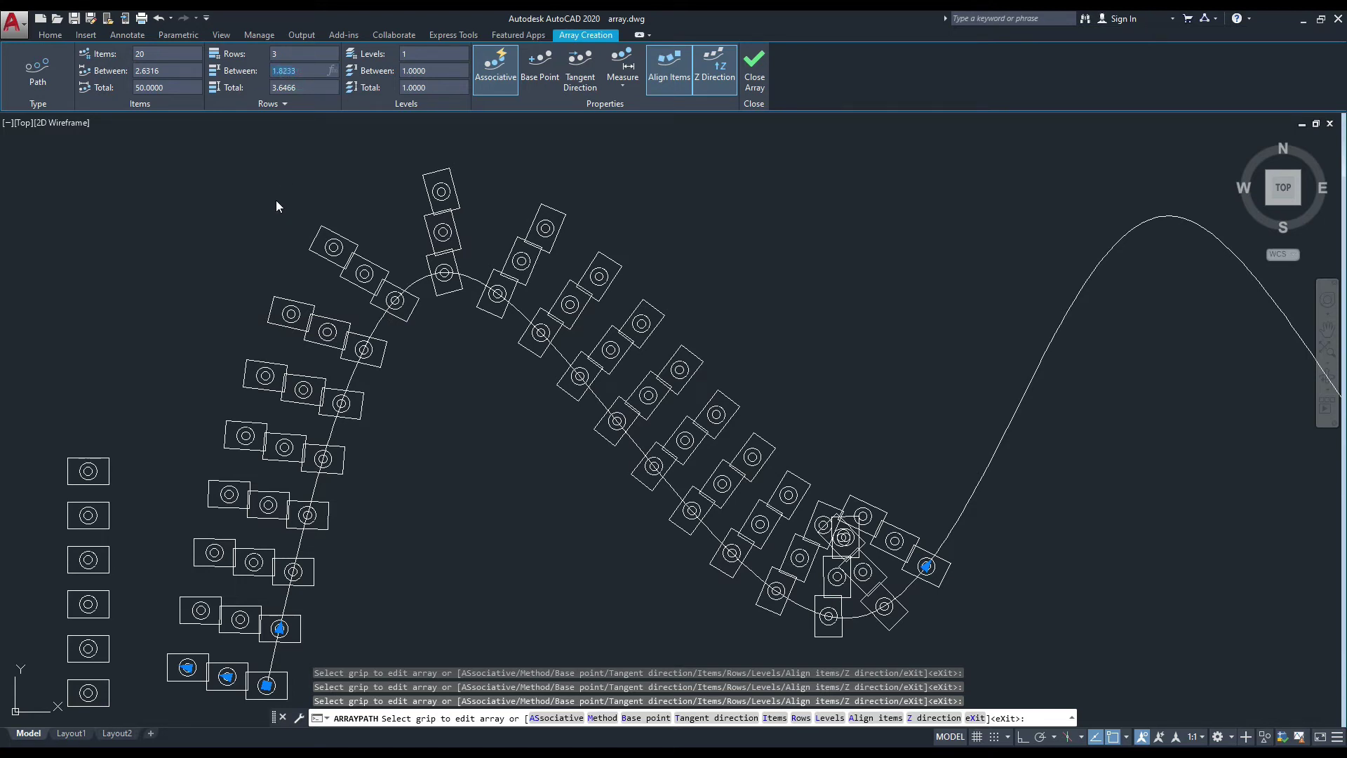
type("3")
key("Return")
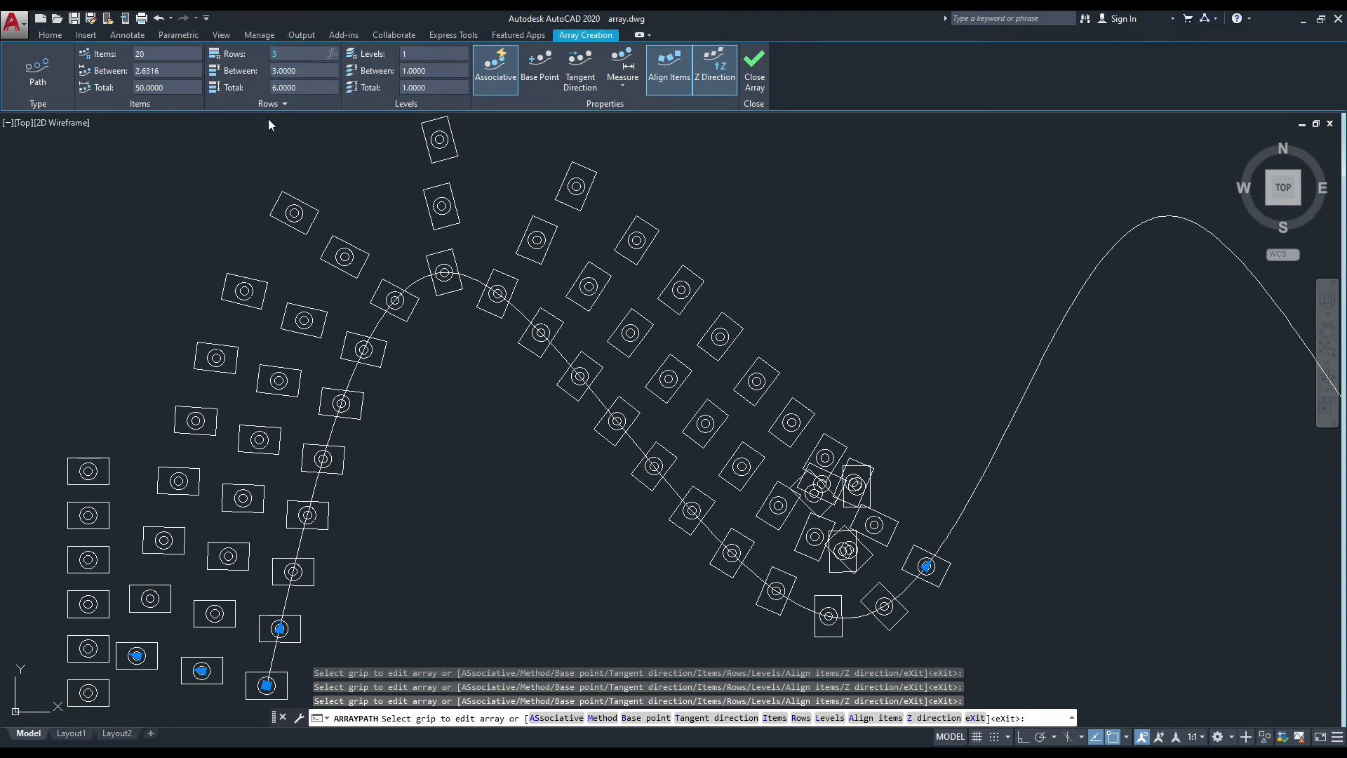
type("1")
key("Return")
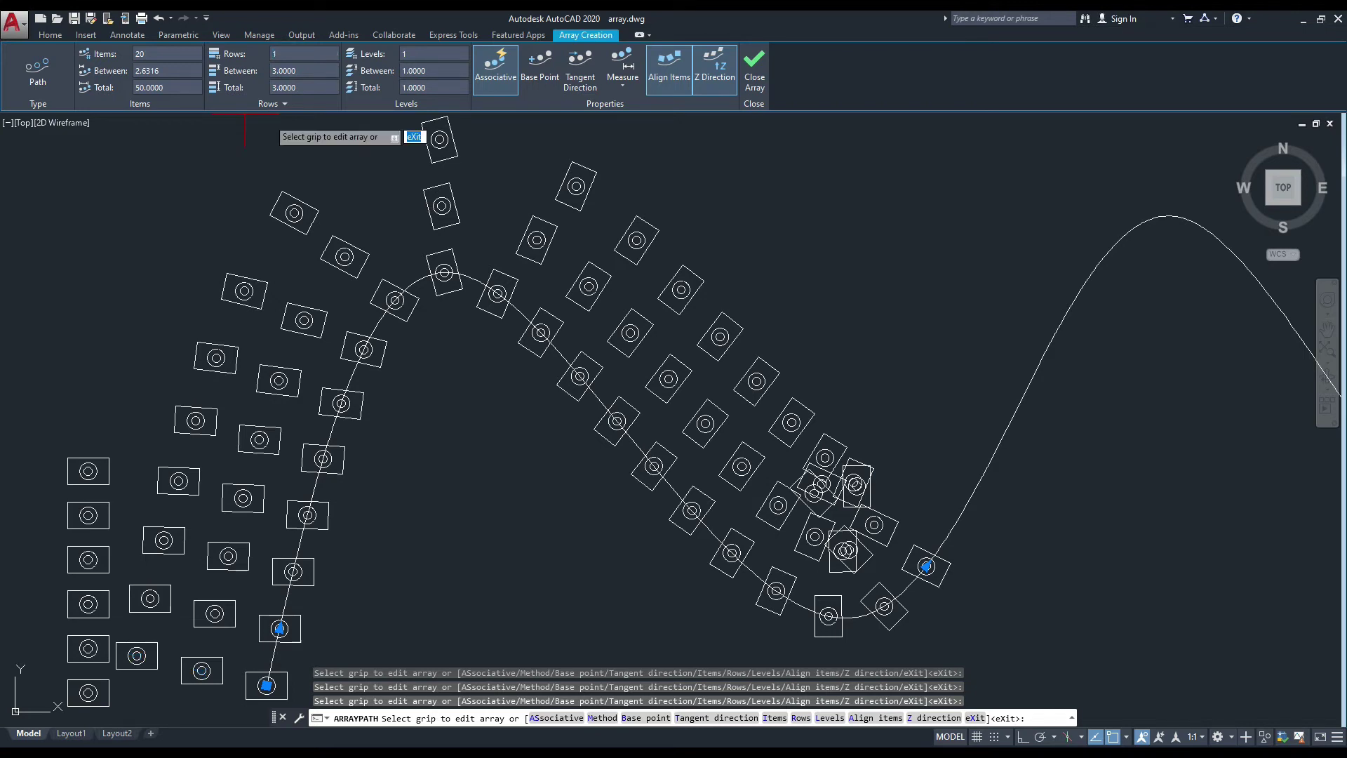
middle_click_drag(397, 321, 338, 275)
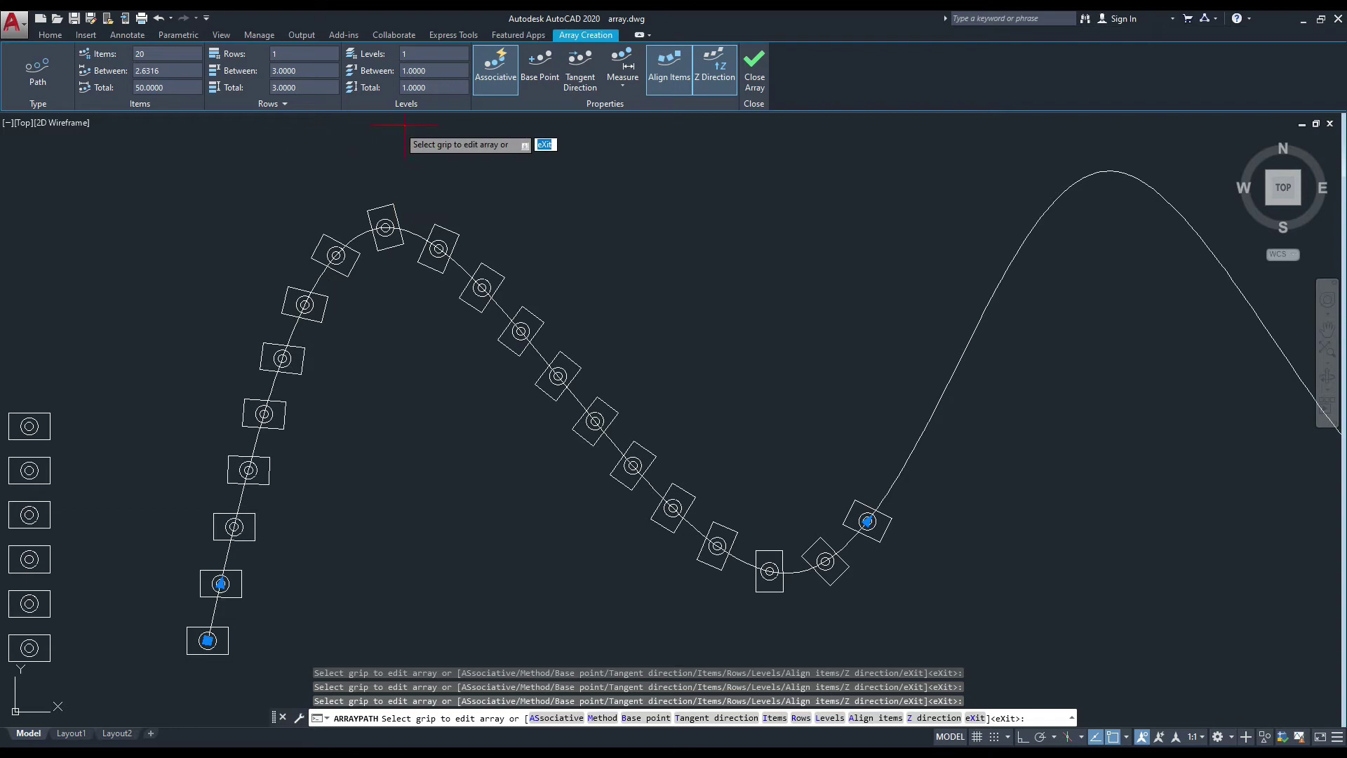
scroll(480, 319, "down", 2)
scroll(479, 334, "down", 1)
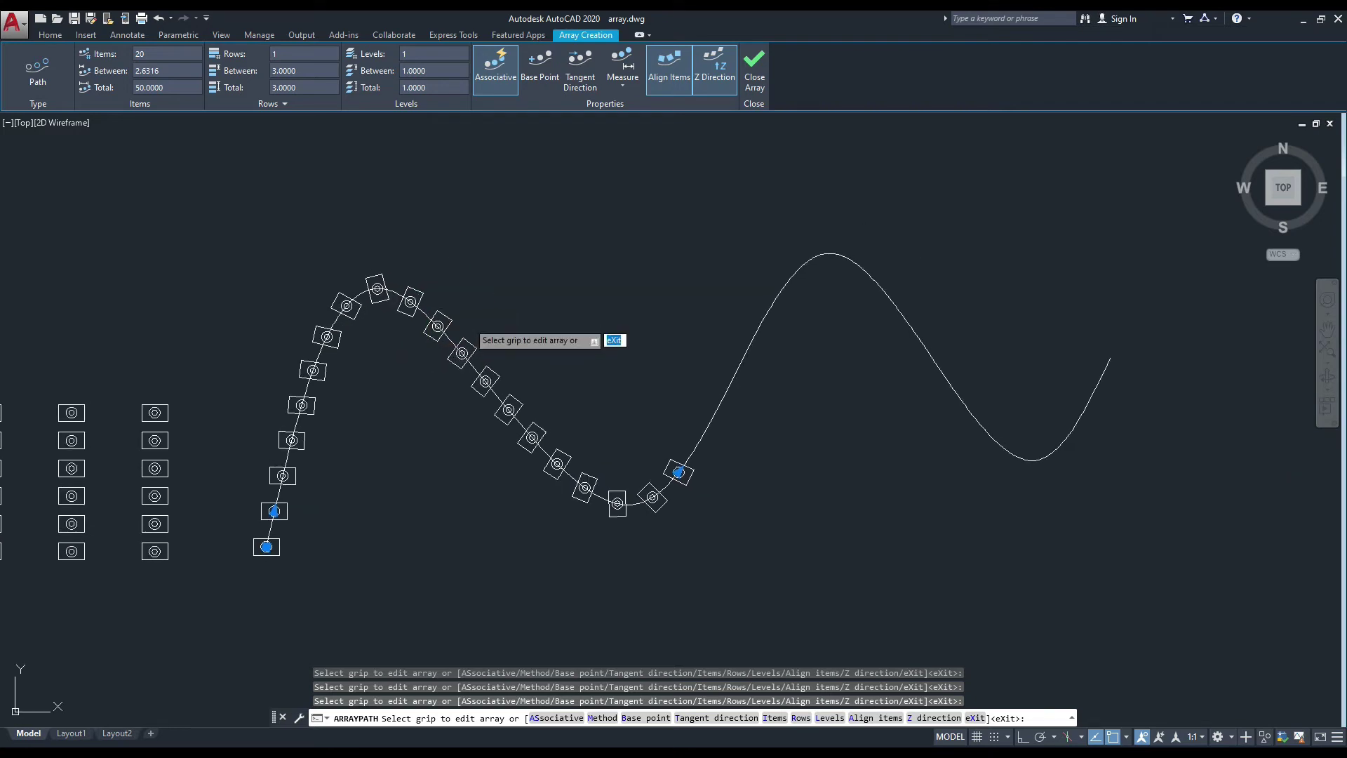
mouse_move(1282, 187)
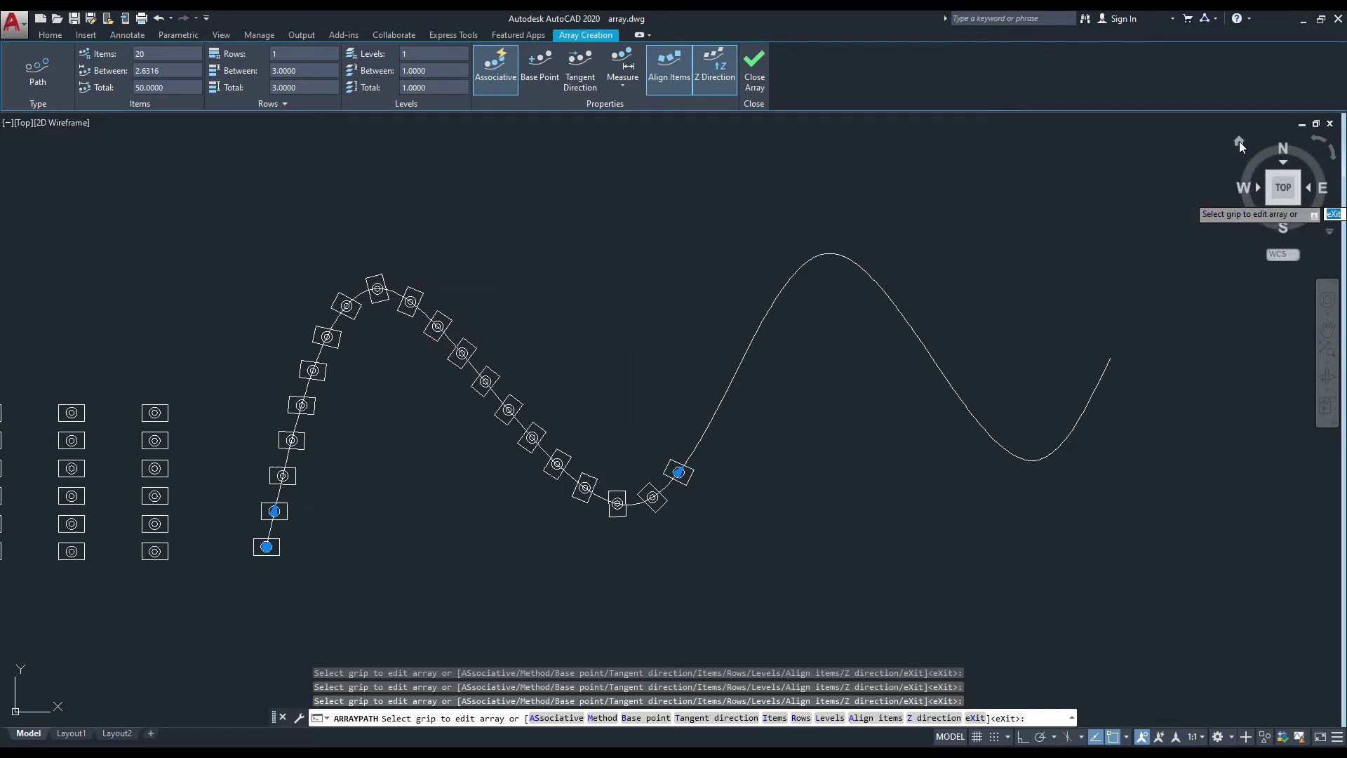
Switch to the Home isometric view and stack the path array into 3 levels
left_click(1239, 141)
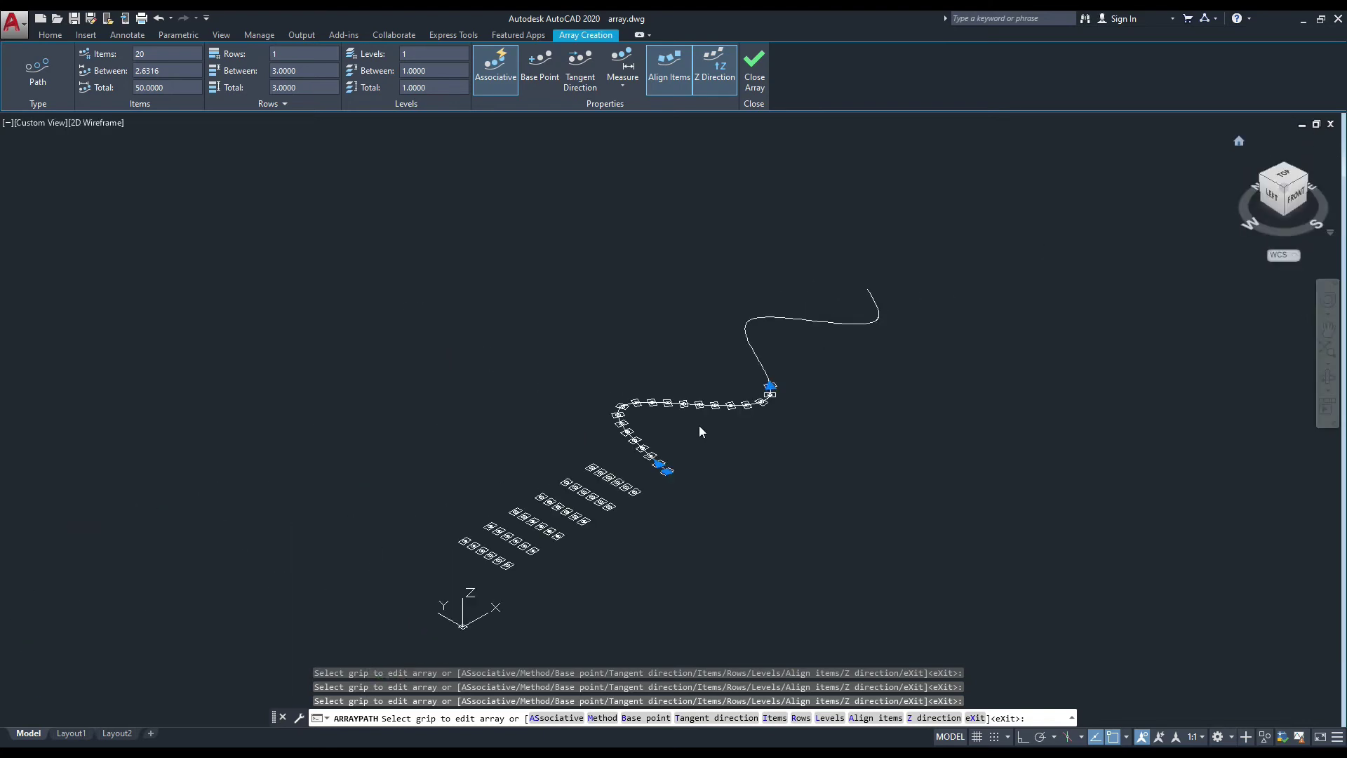
scroll(699, 431, "up", 1)
scroll(702, 438, "up", 2)
scroll(631, 457, "up", 2)
scroll(492, 498, "up", 1)
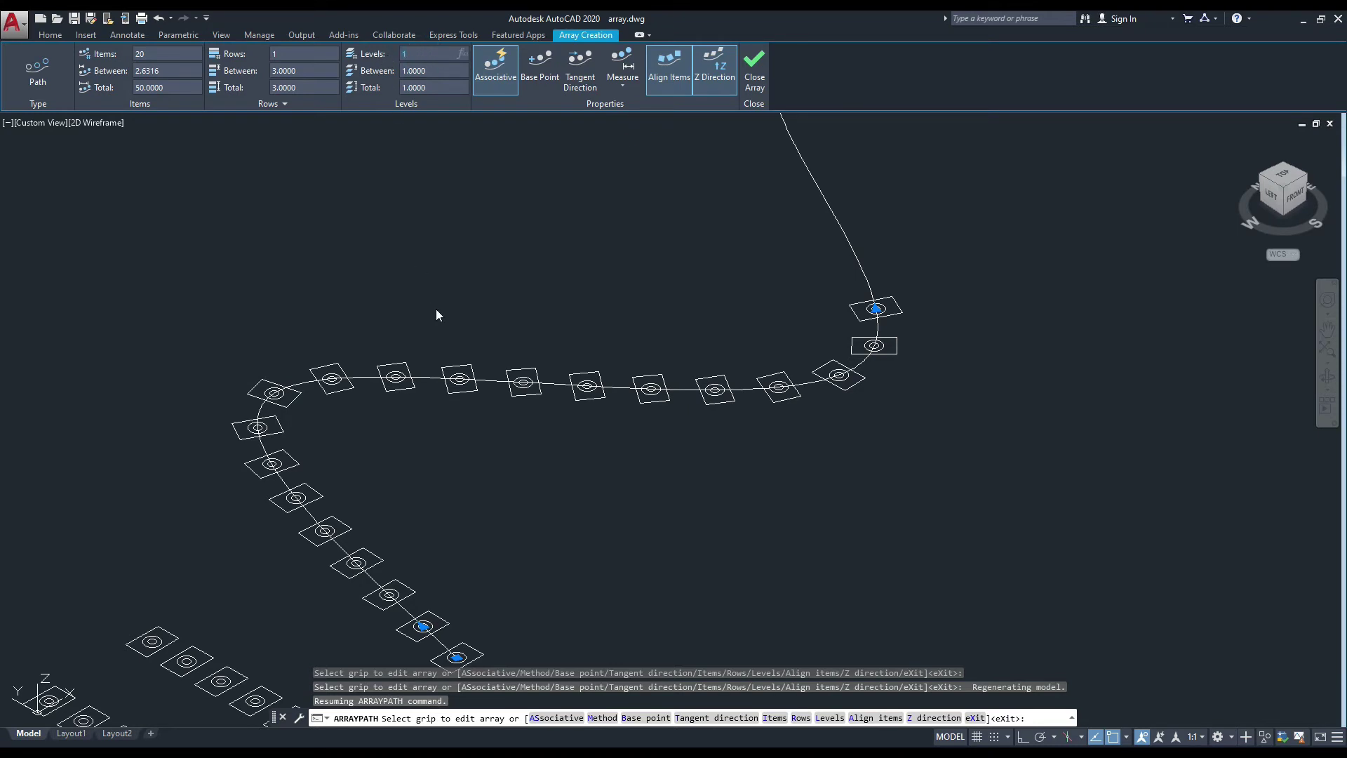
type("3")
key("Return")
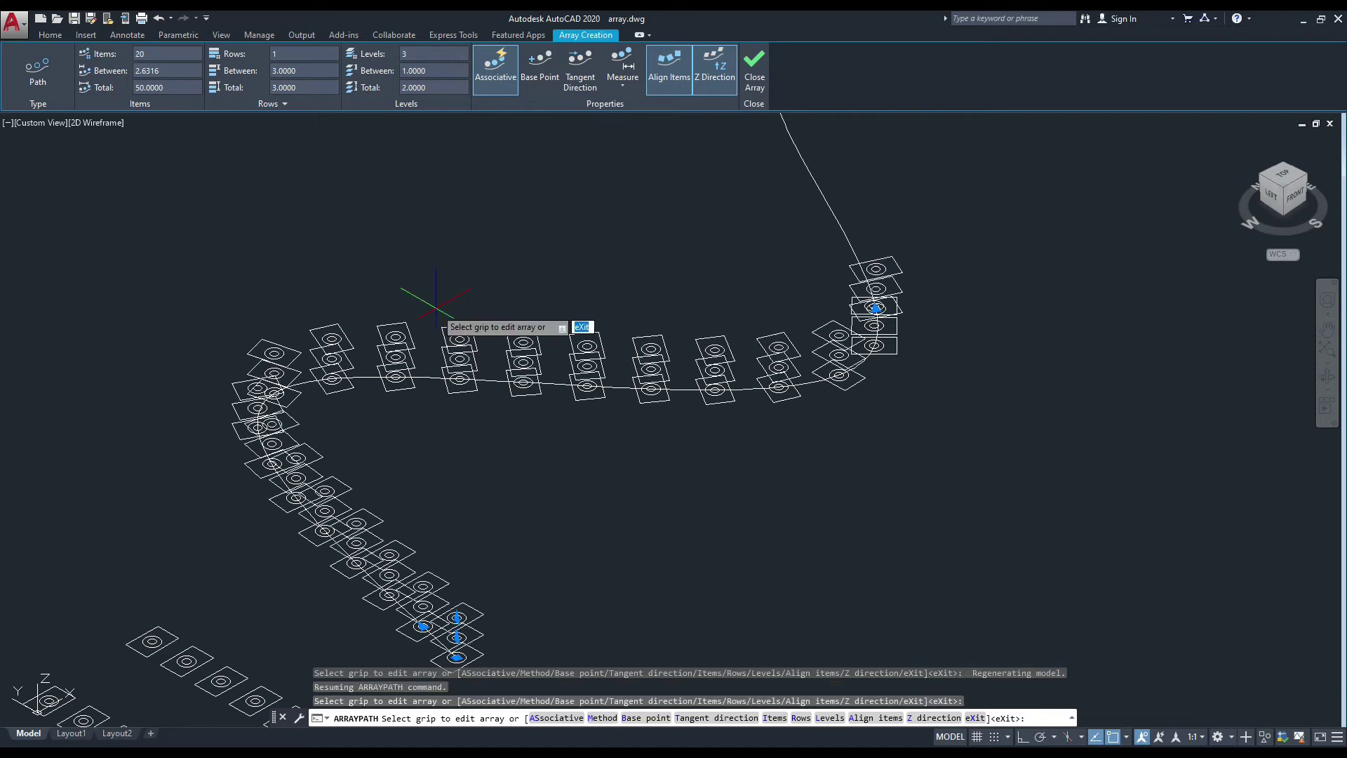
middle_click_drag(456, 344, 414, 336)
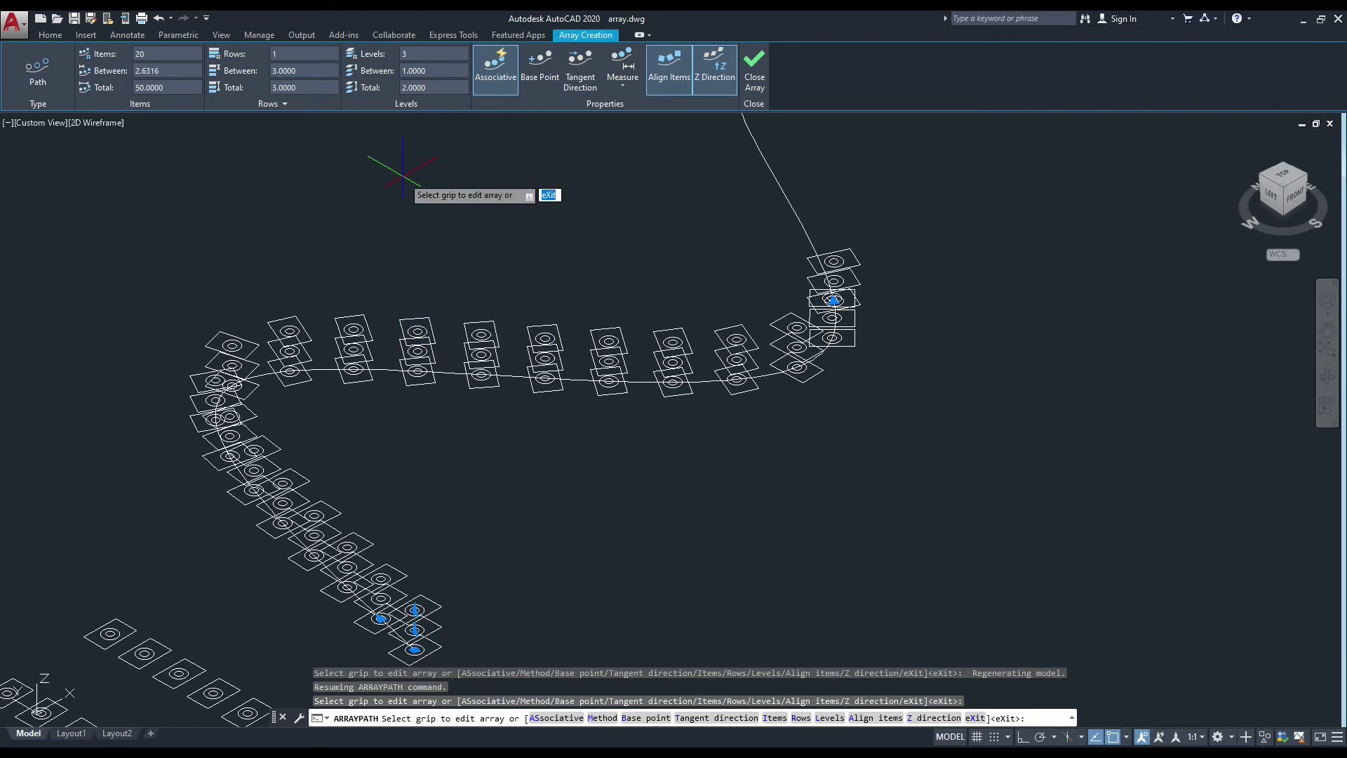
Set the spacing between the array's levels to 4 and inspect the stack
left_click(439, 71)
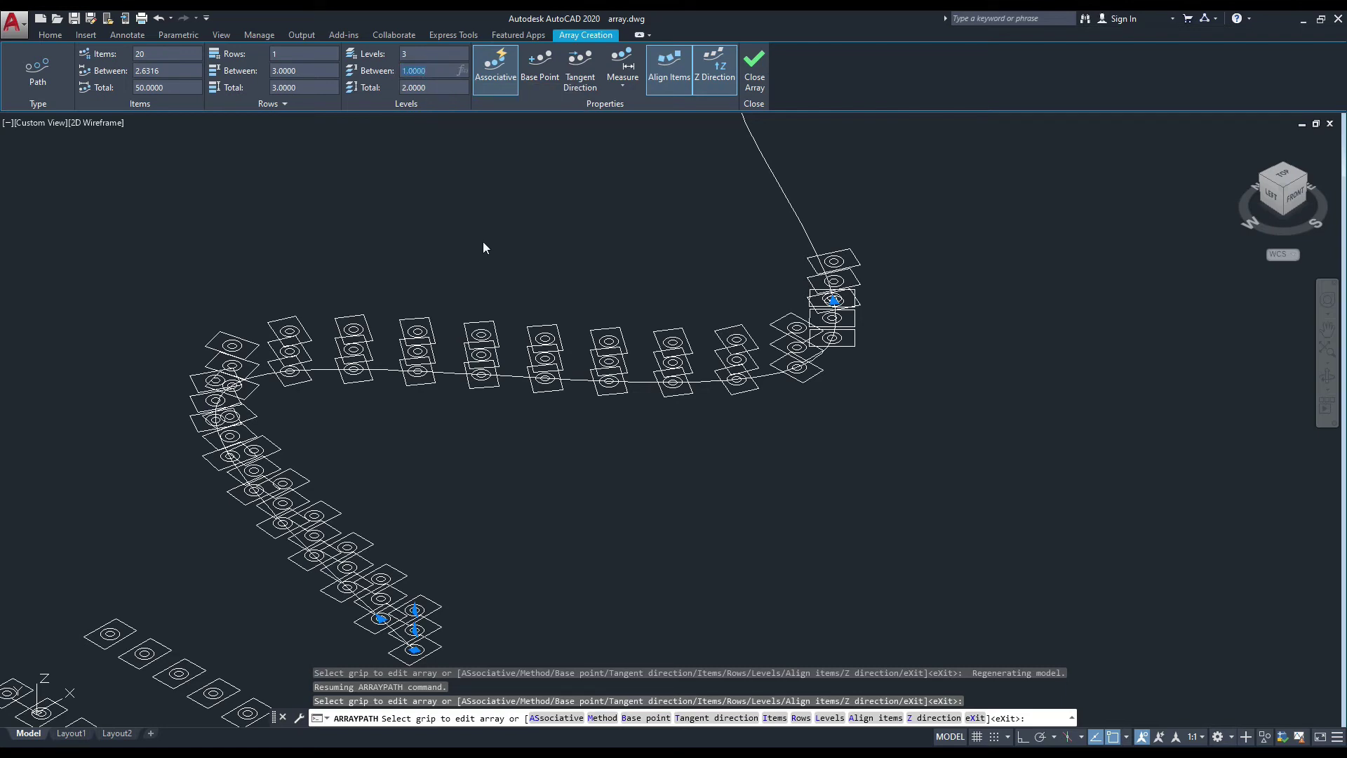
type("4")
key("Return")
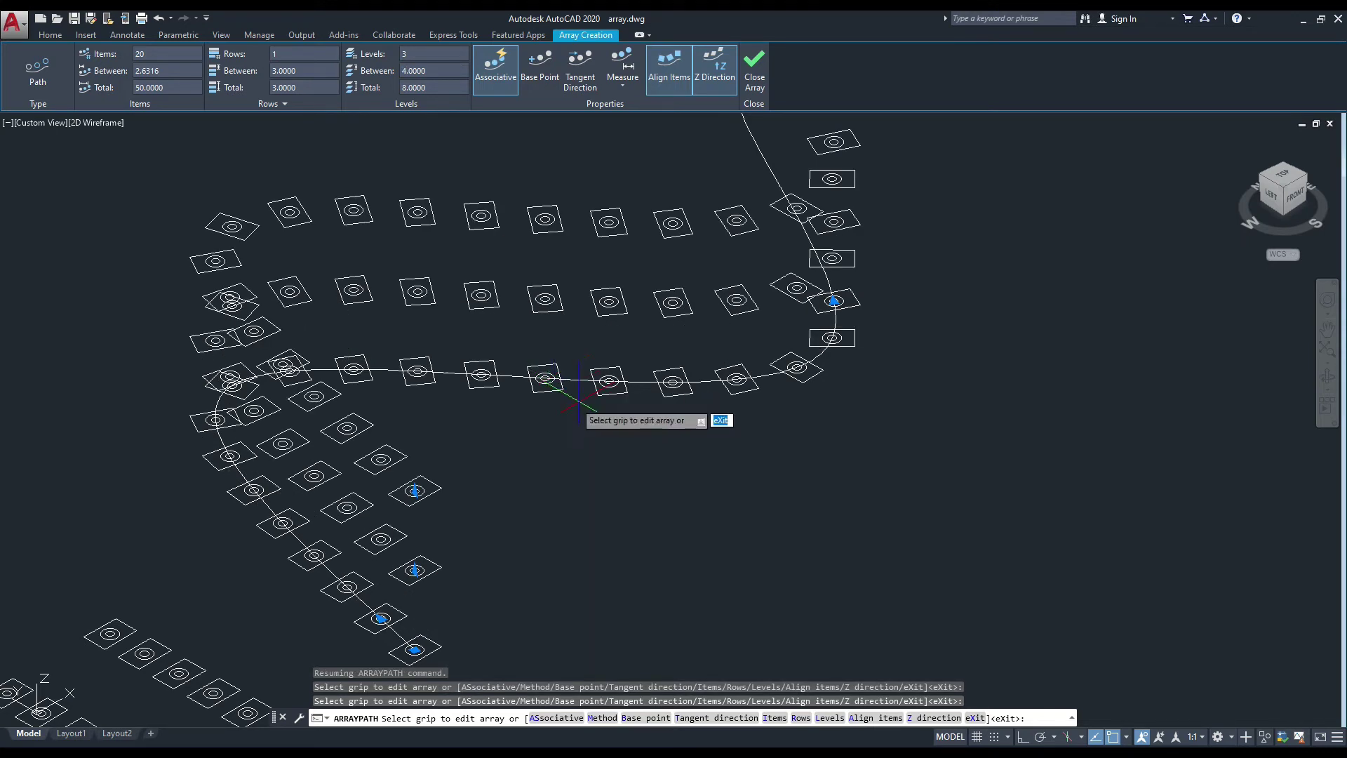
middle_click_drag(563, 405, 525, 438)
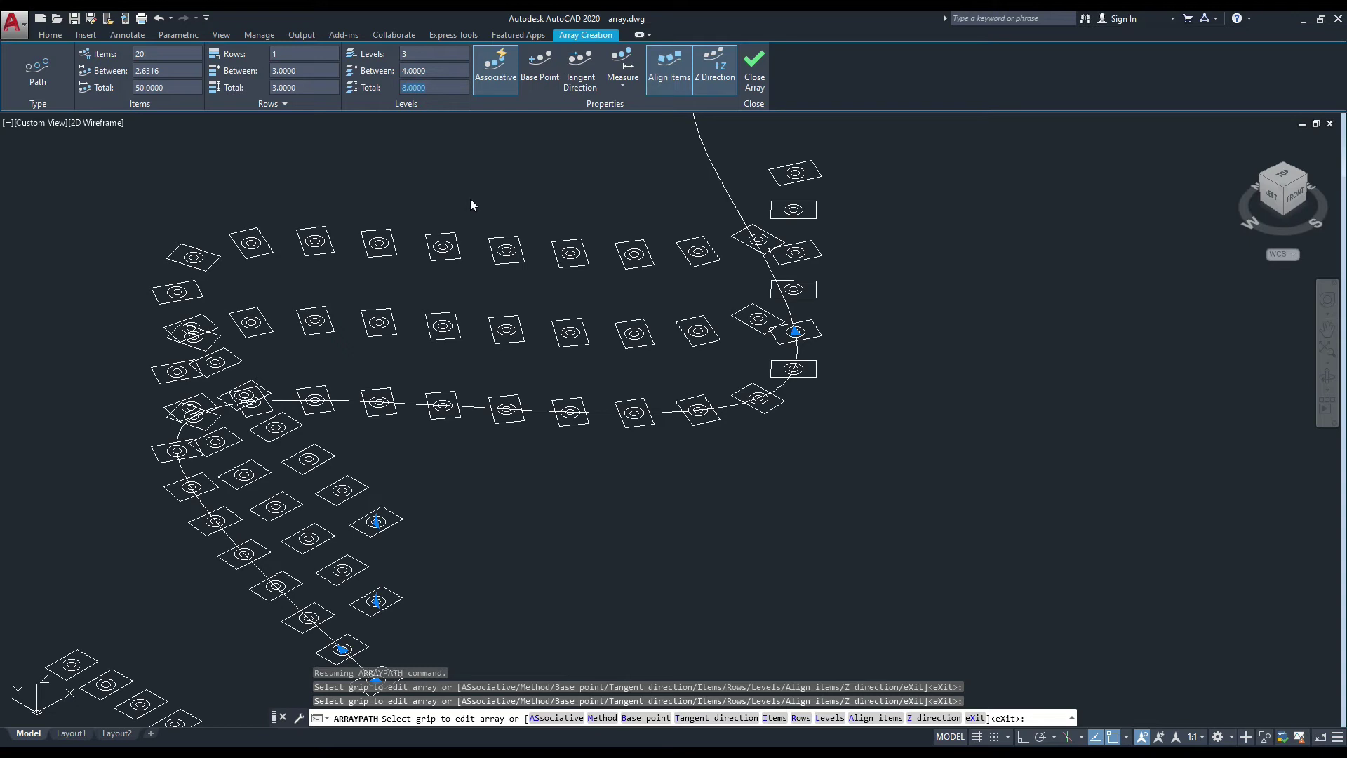
scroll(511, 225, "down", 2)
scroll(509, 211, "down", 2)
scroll(496, 144, "down", 1)
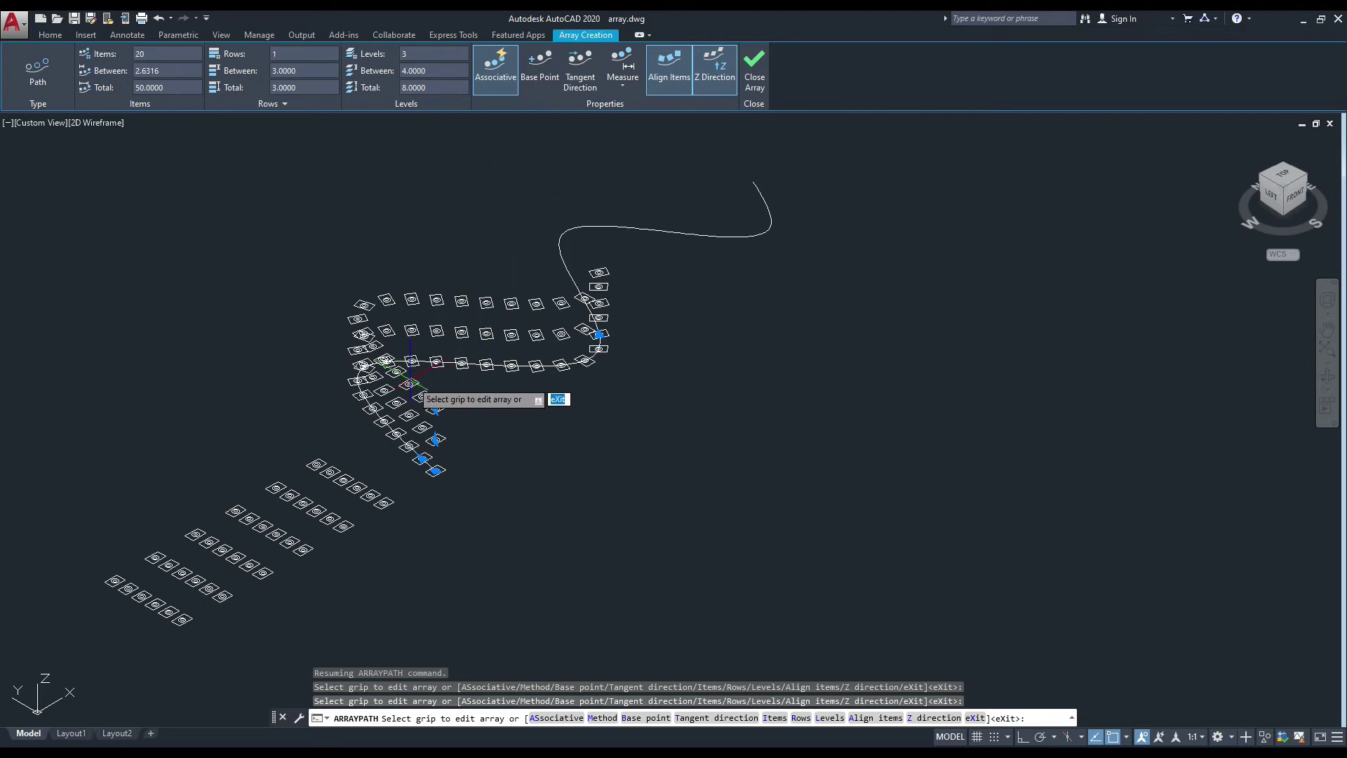
scroll(382, 358, "up", 2)
middle_click_drag(571, 286, 504, 313)
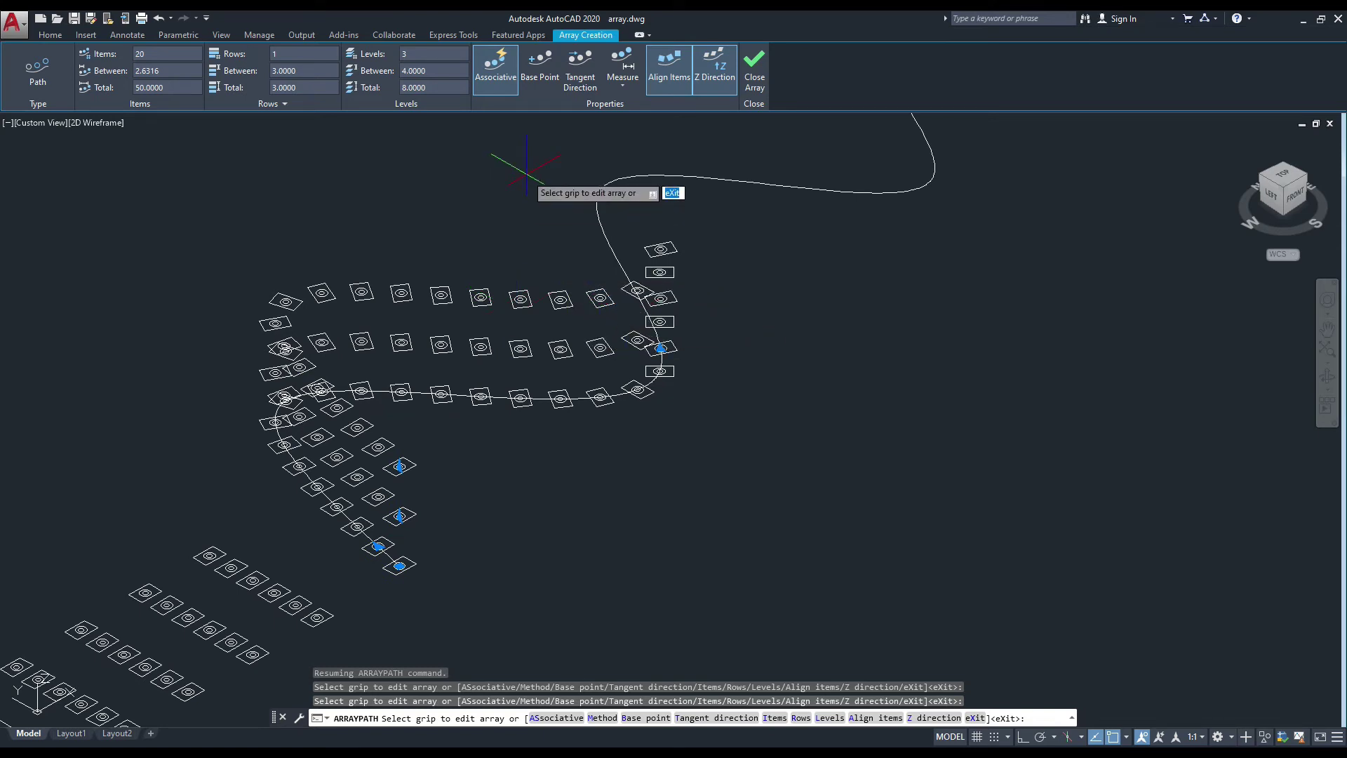
mouse_move(527, 169)
middle_mouse_down()
mouse_move(469, 204)
mouse_move(472, 222)
middle_mouse_up()
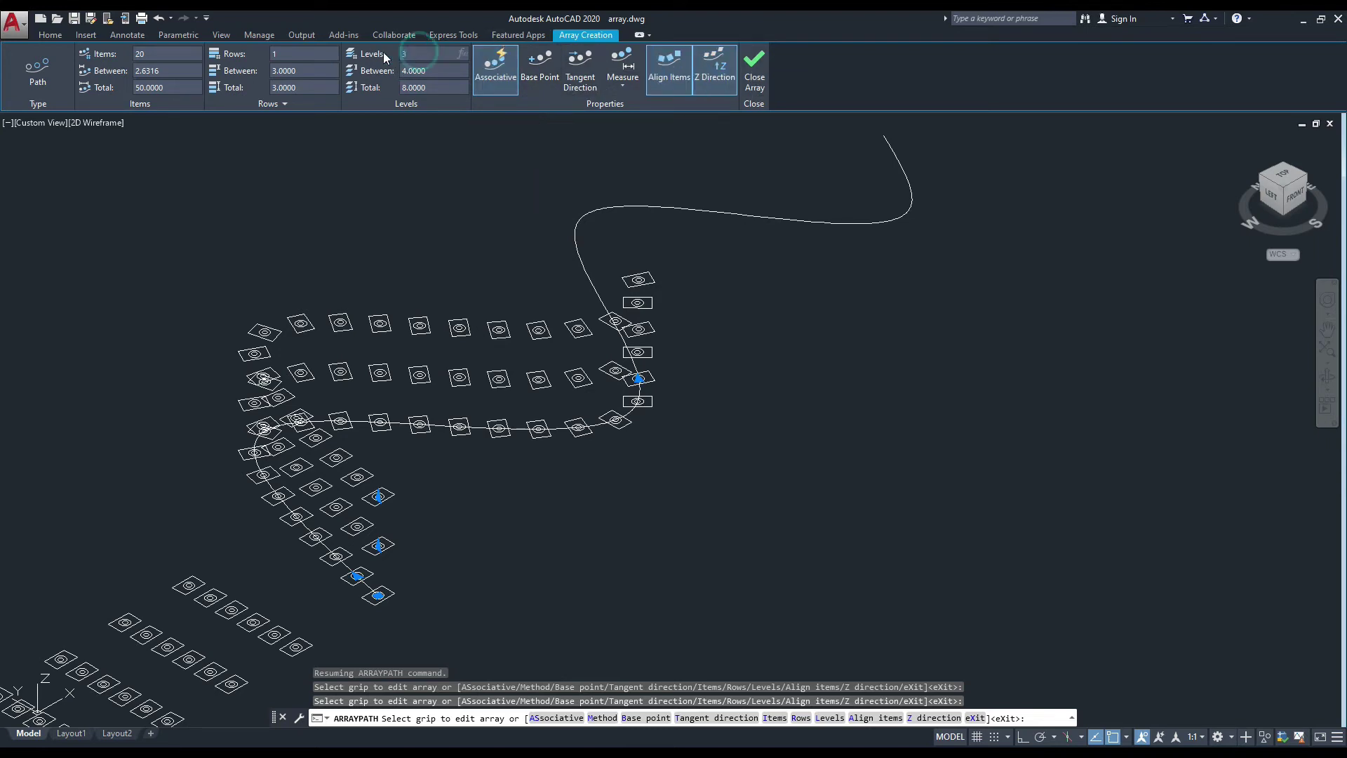
Reduce the array back to 1 level and return to the Top view
type("1")
key("Return")
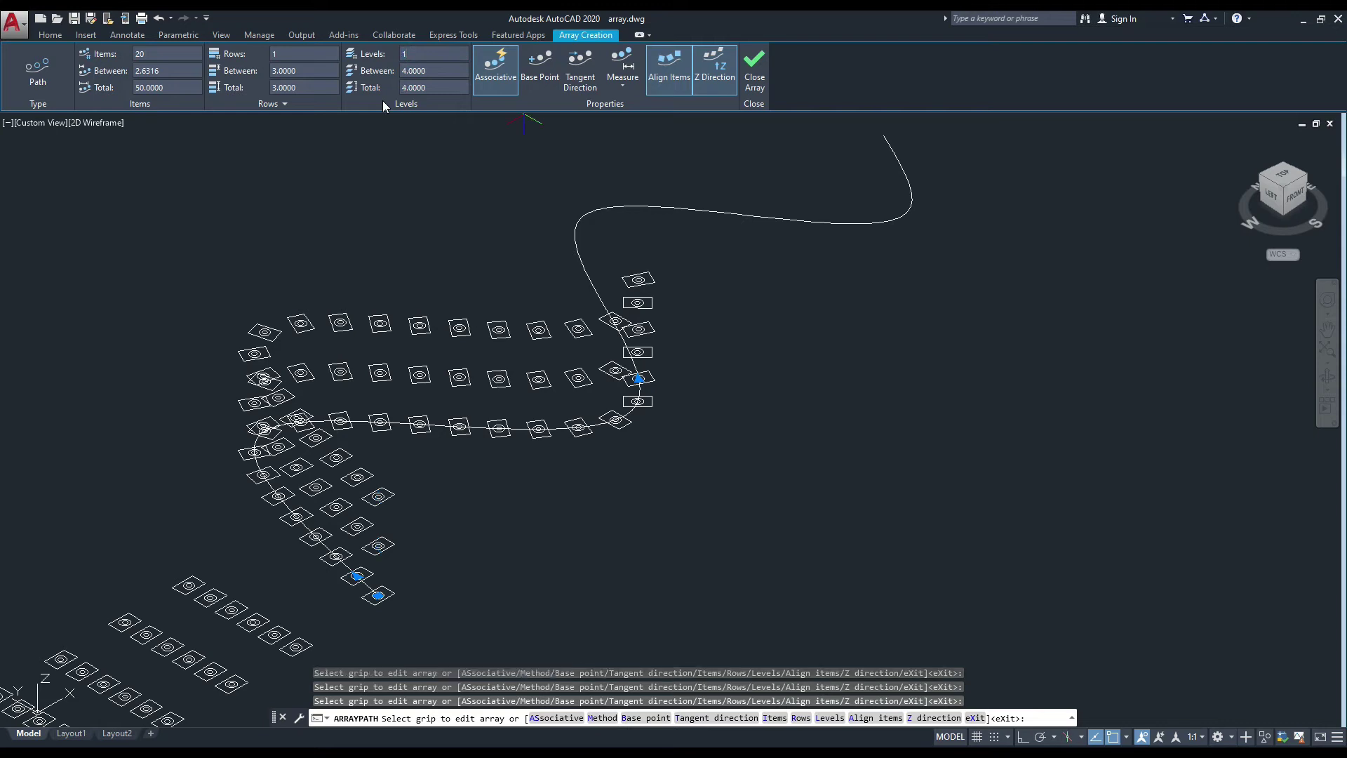
left_click_drag(1282, 177, 1286, 181)
left_click(1287, 182)
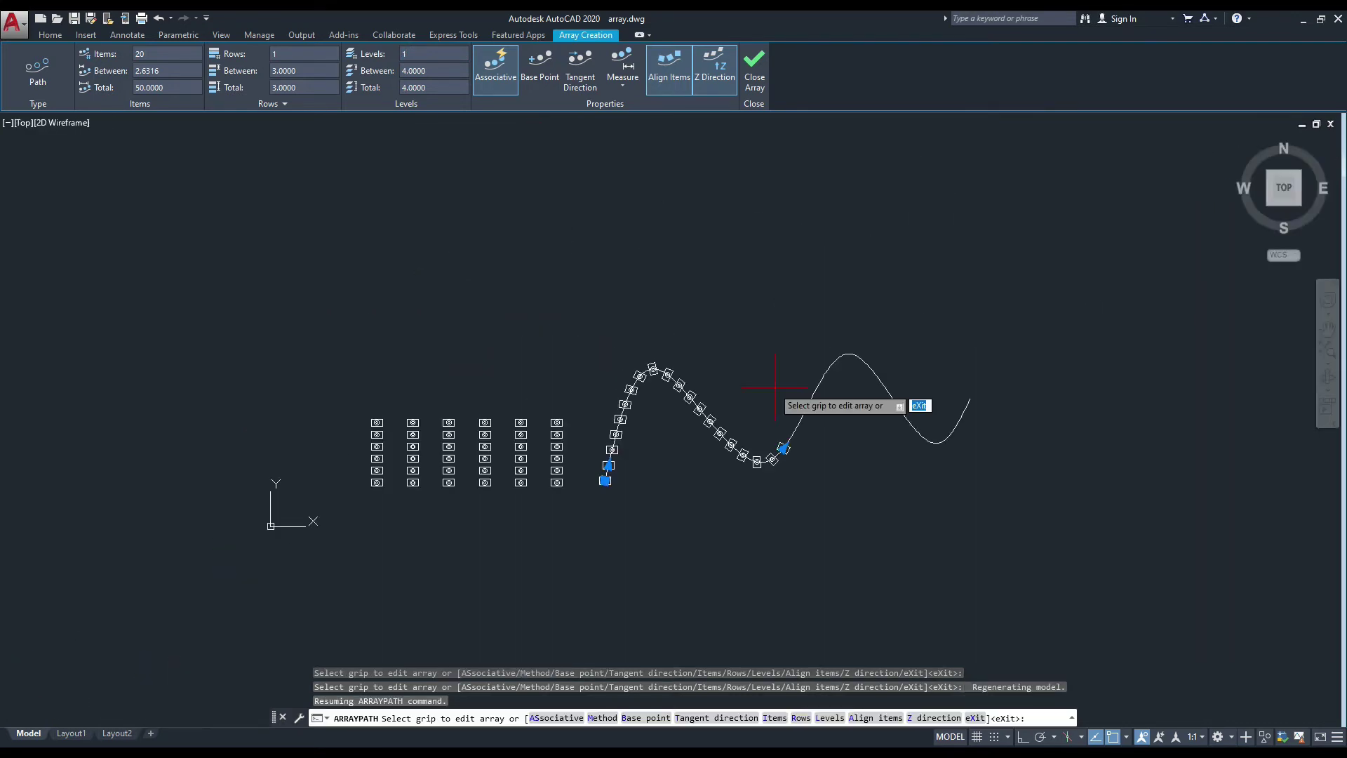
Pick a trial base point for the path array below the spline
middle_click_drag(741, 381, 568, 401)
scroll(491, 453, "up", 4)
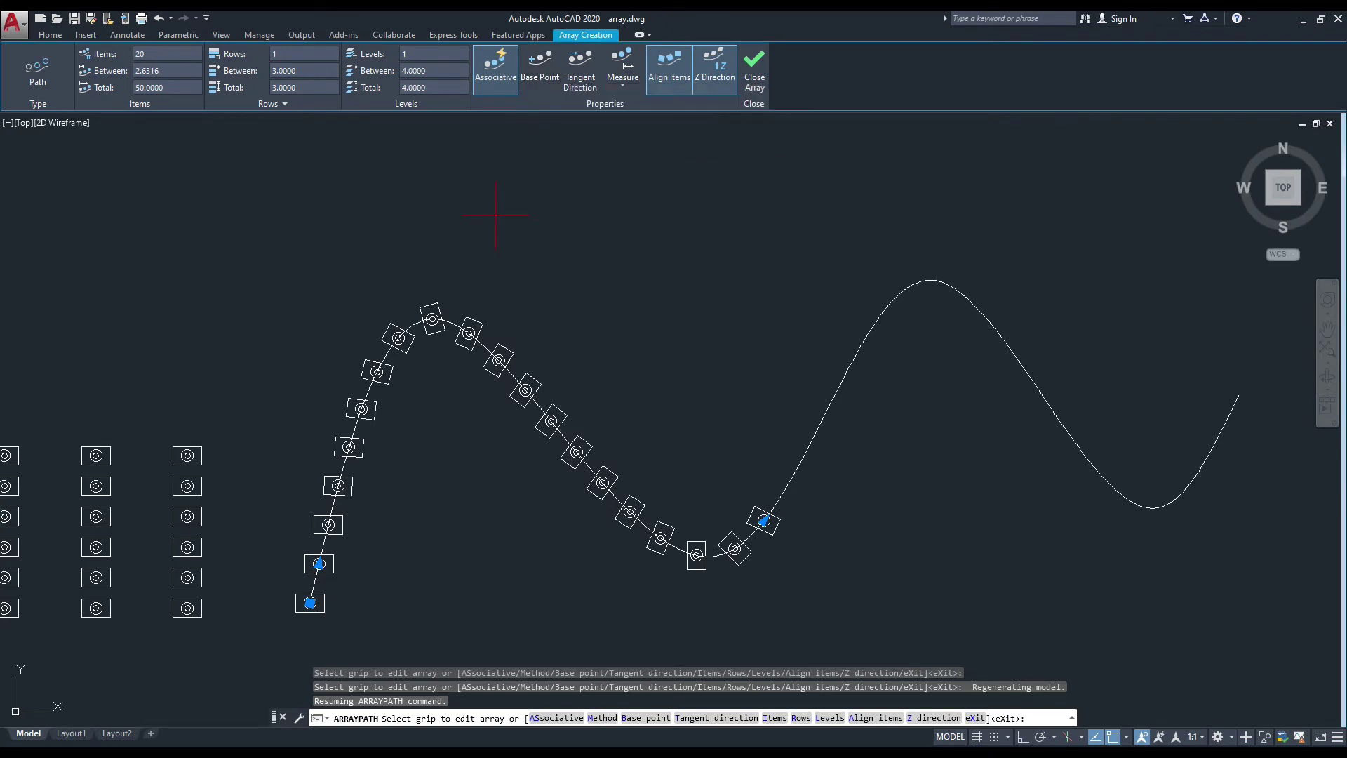
scroll(316, 570, "up", 2)
scroll(319, 604, "up", 2)
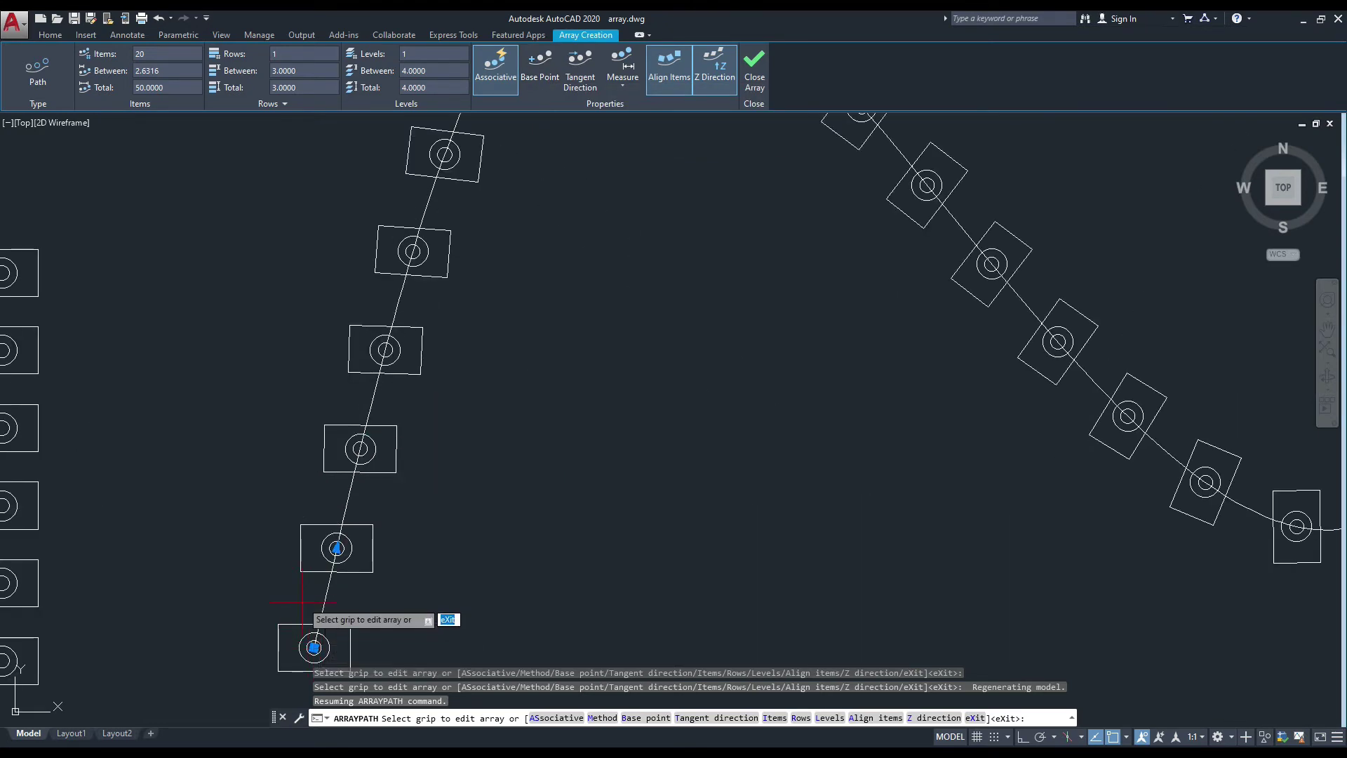
scroll(233, 551, "down", 4)
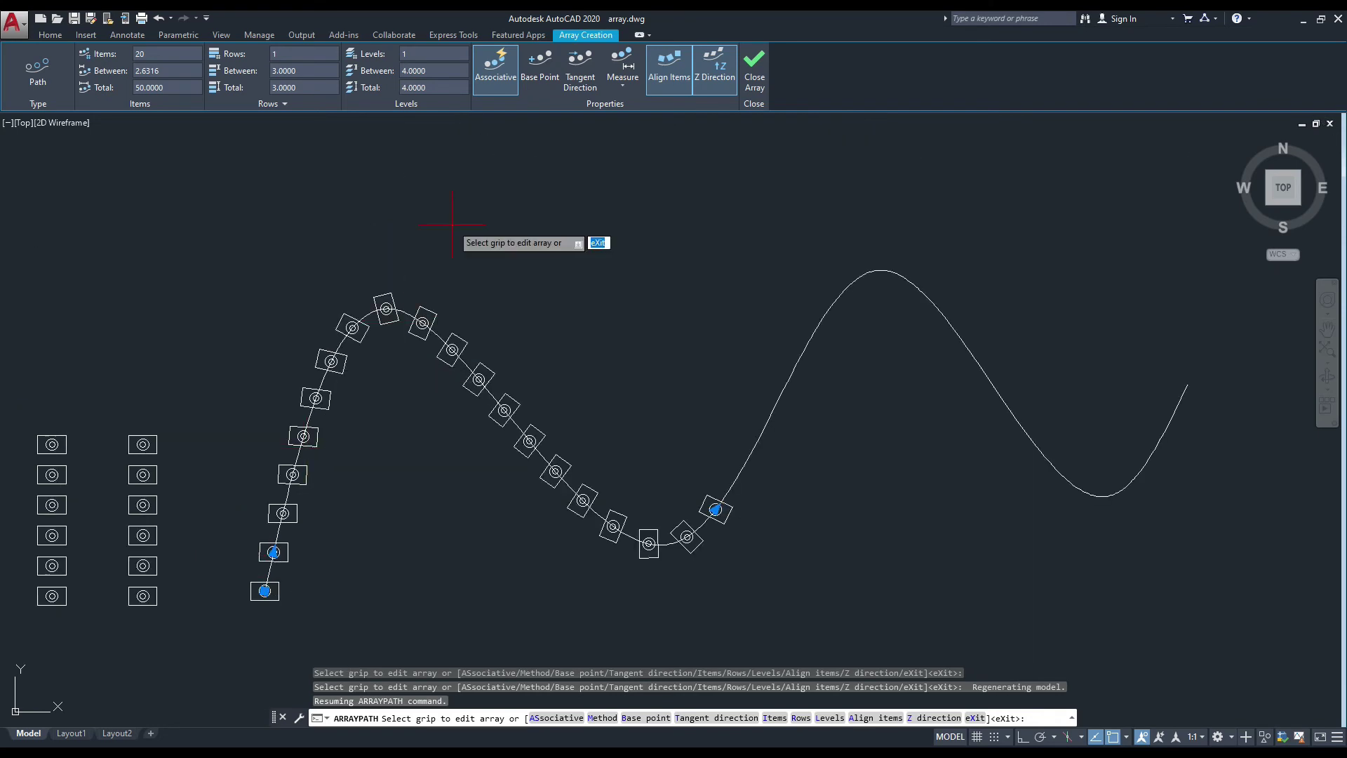
left_click(541, 81)
middle_click_drag(541, 307, 608, 216)
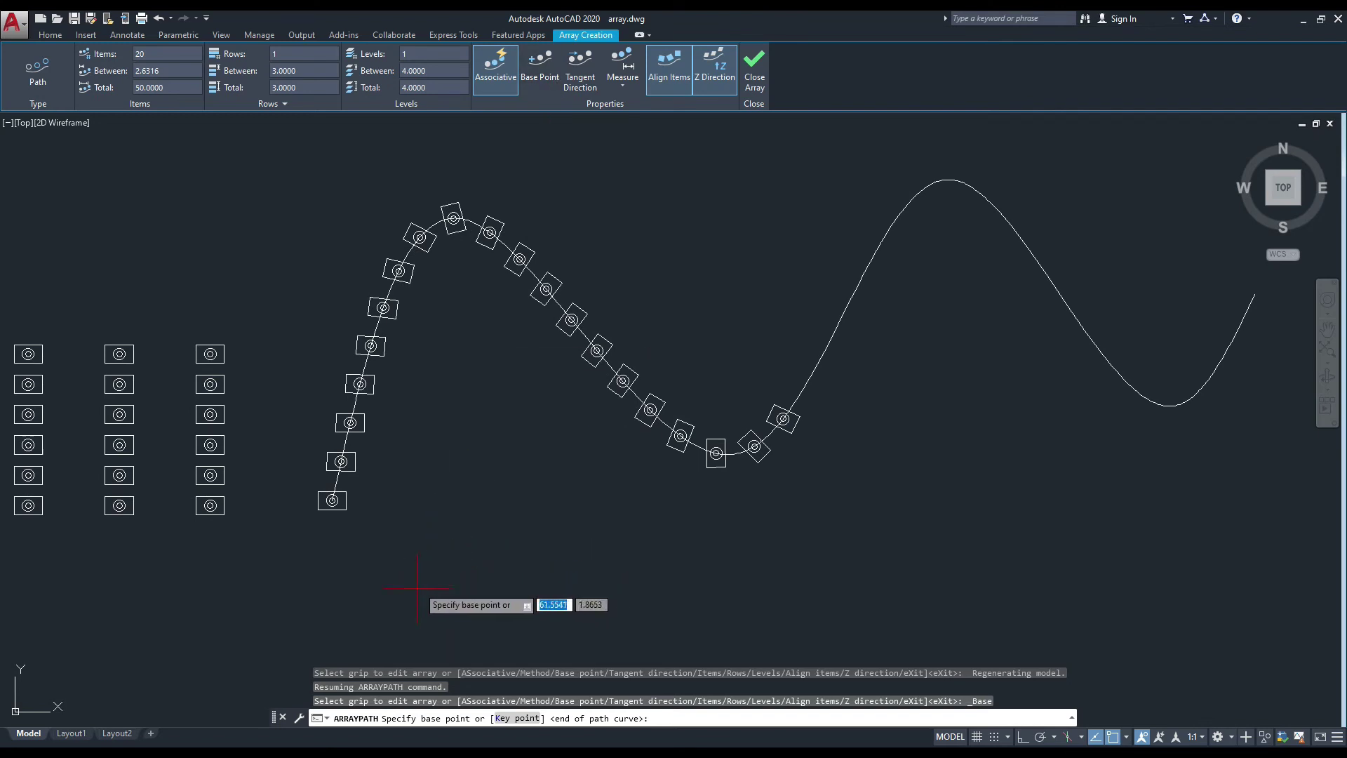
left_click(426, 597)
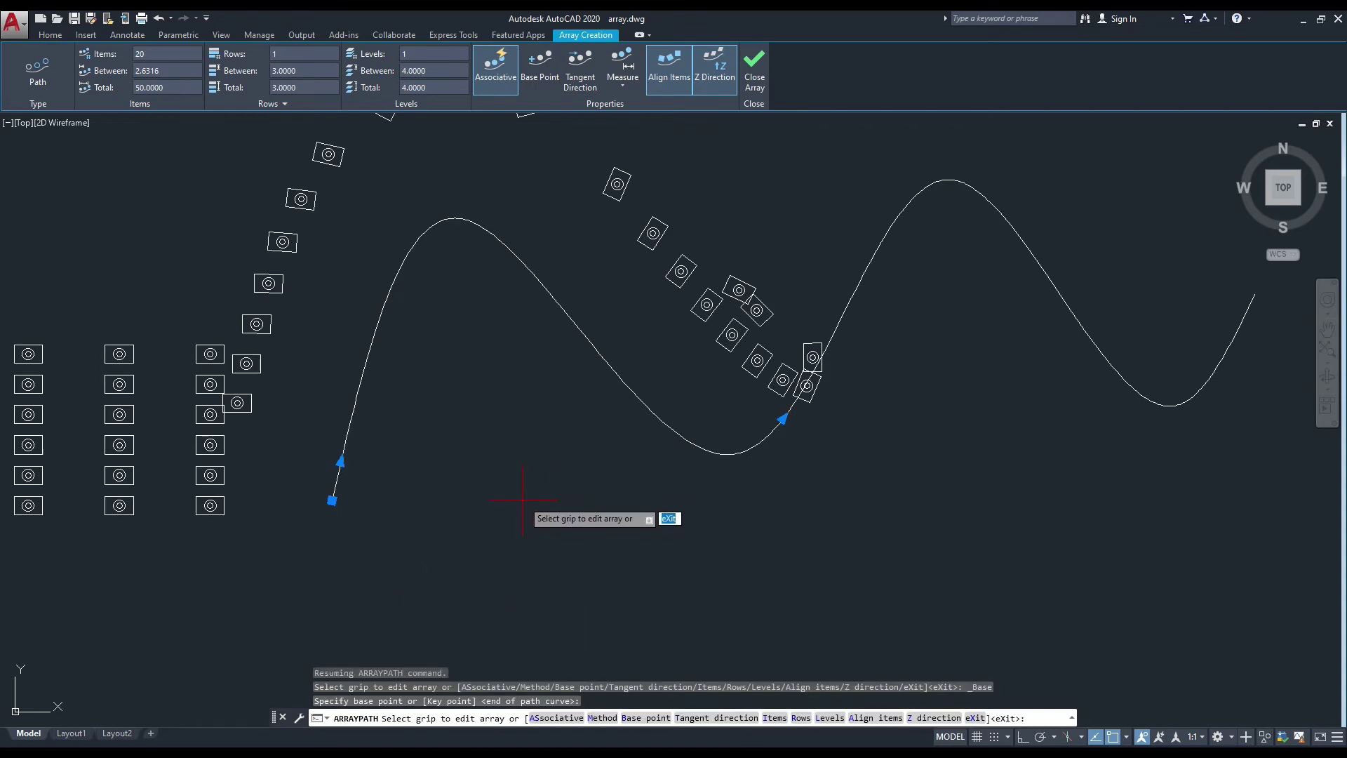
middle_click_drag(459, 497, 384, 553)
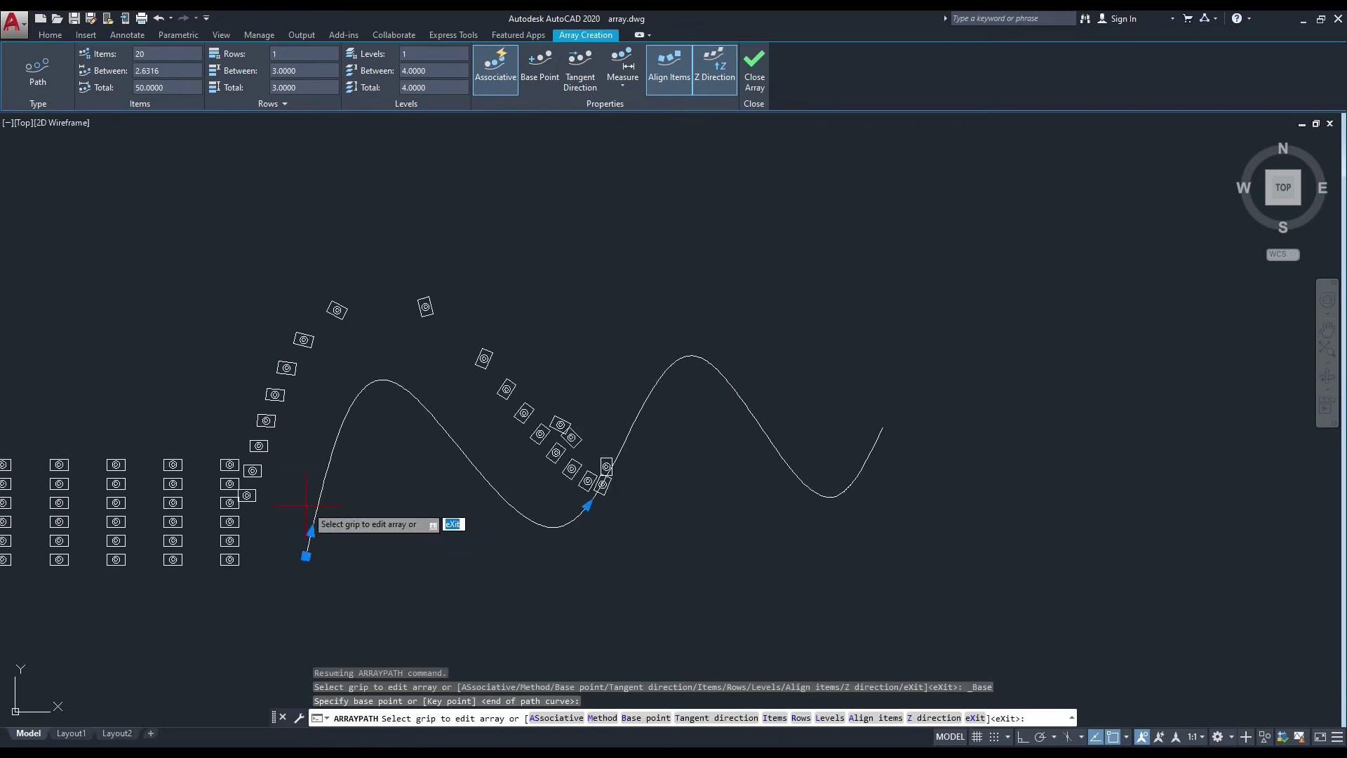
Re-pick the array's base point at the centre of the source item's circle
left_click(540, 63)
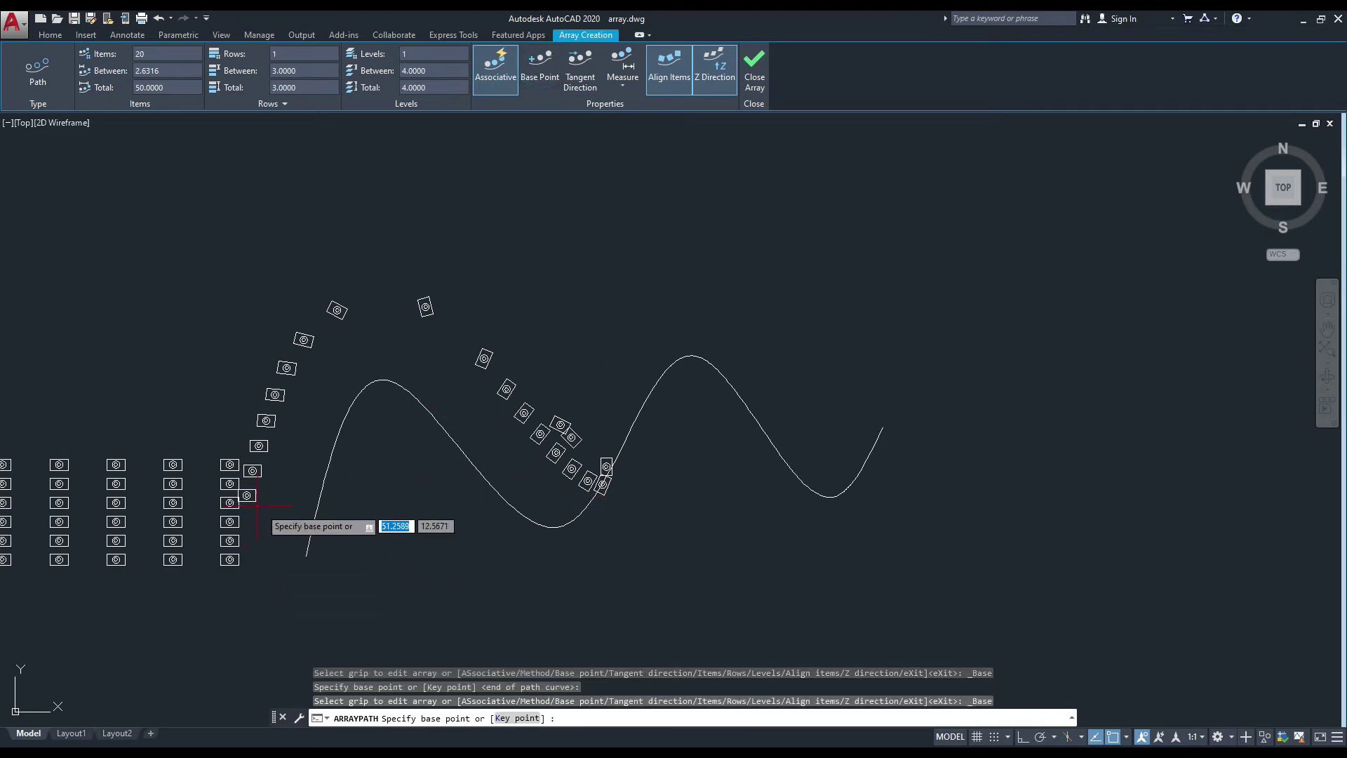
scroll(256, 484, "up", 2)
scroll(255, 491, "up", 6)
scroll(256, 492, "up", 3)
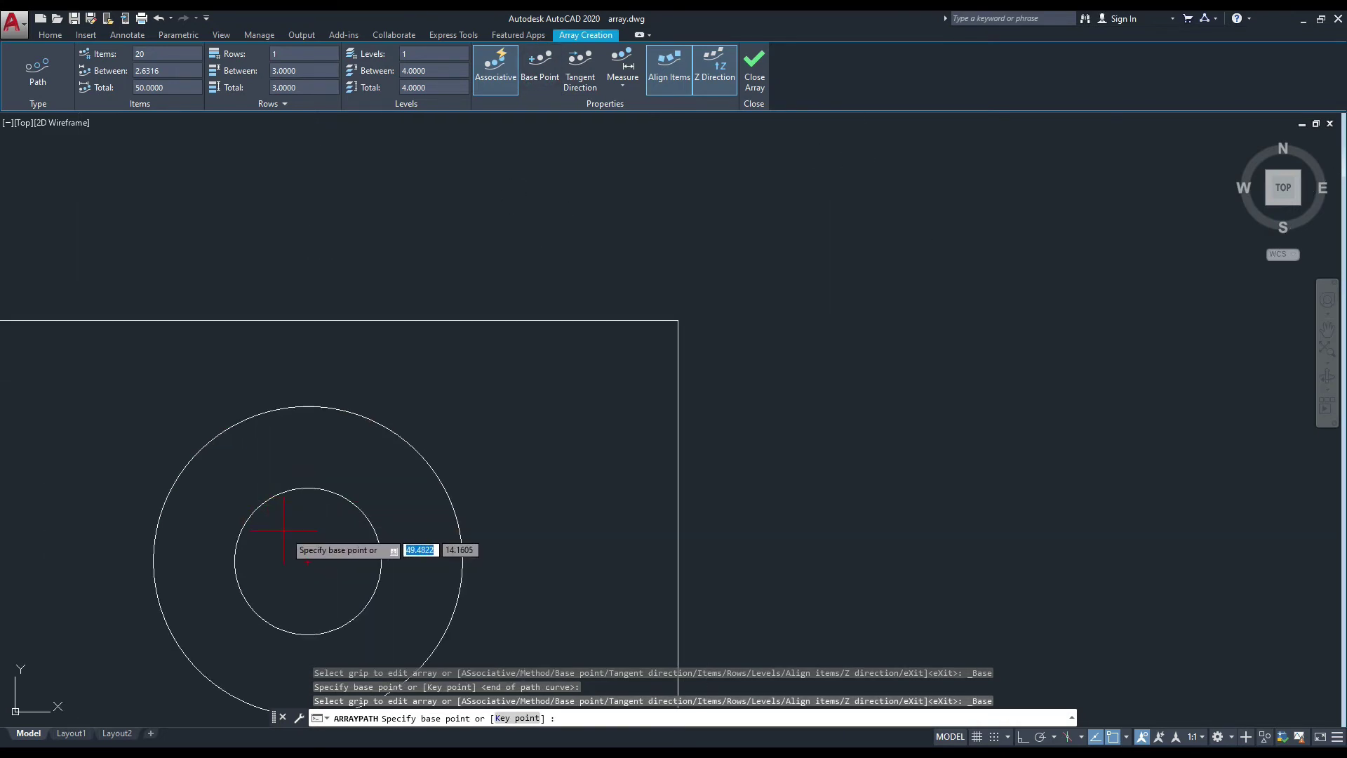
scroll(306, 557, "up", 5)
left_click(307, 557)
scroll(252, 411, "down", 8)
scroll(263, 403, "down", 3)
mouse_move(263, 404)
middle_mouse_down()
mouse_move(641, 408)
mouse_move(454, 480)
middle_mouse_up()
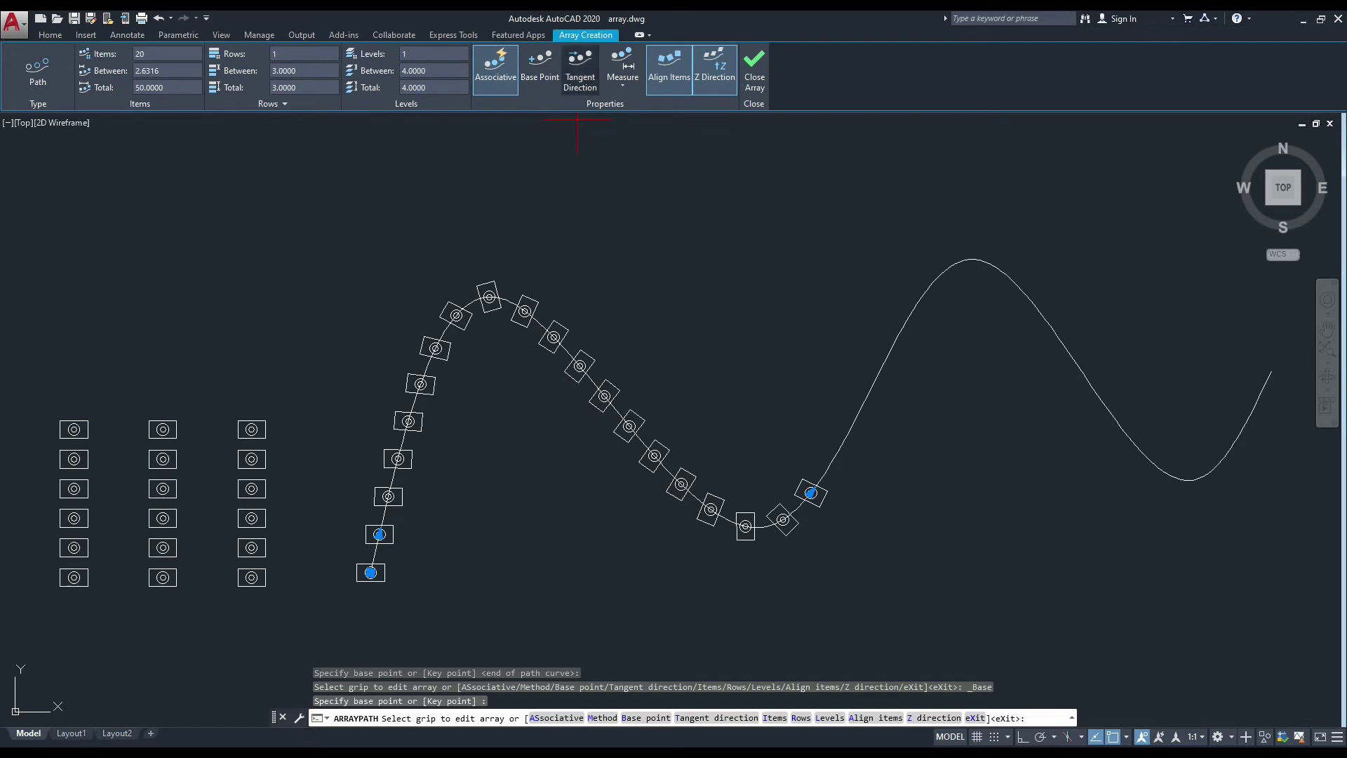
Zoom out to check the 20 copies centred along the spline
middle_click_drag(484, 430, 482, 426)
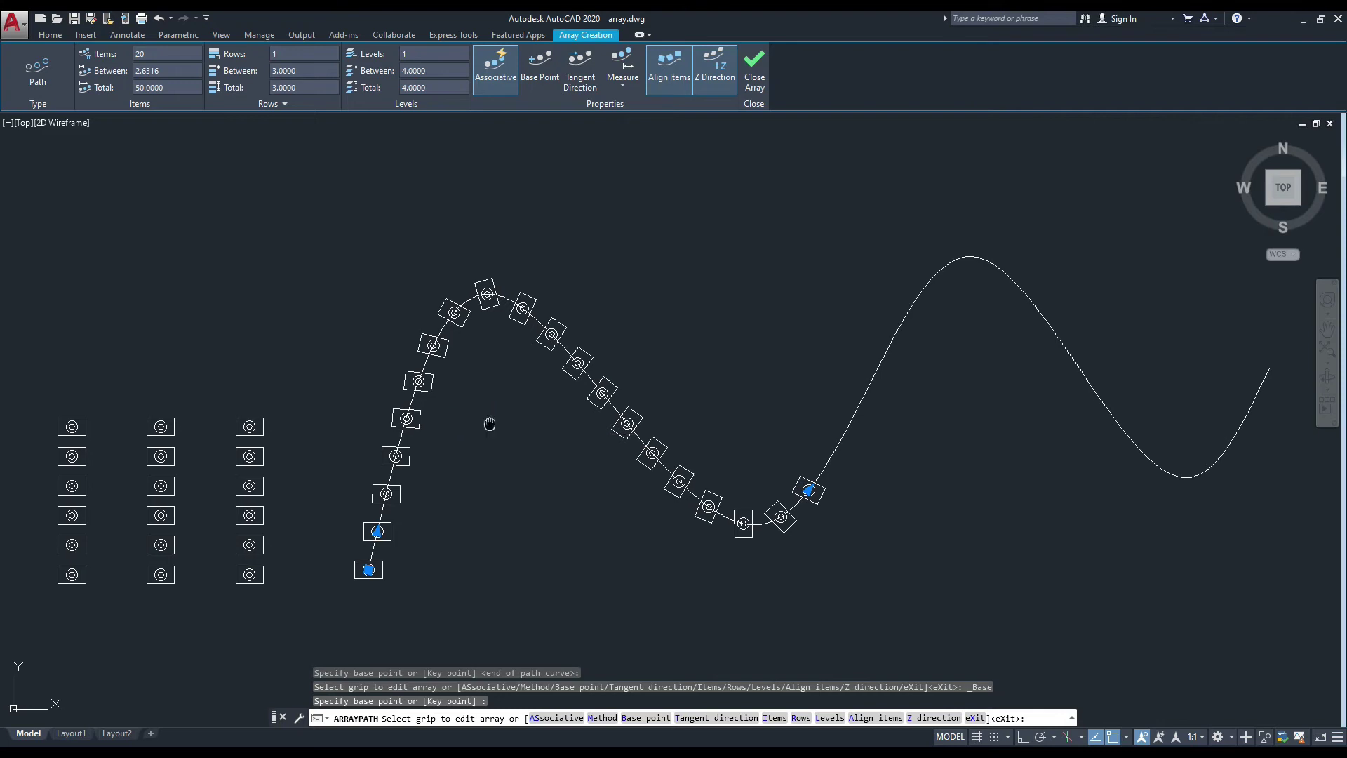
scroll(371, 561, "up", 8)
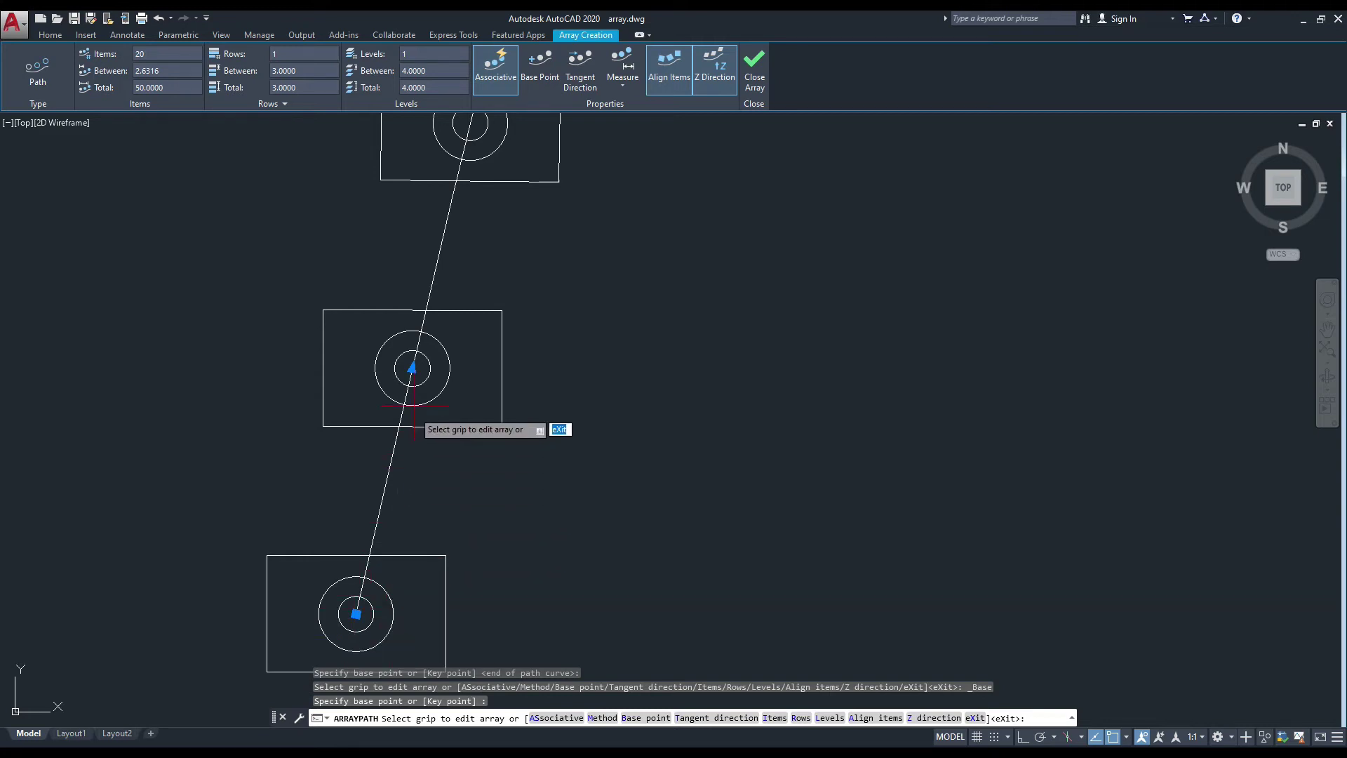
scroll(412, 367, "down", 2)
scroll(309, 412, "down", 3)
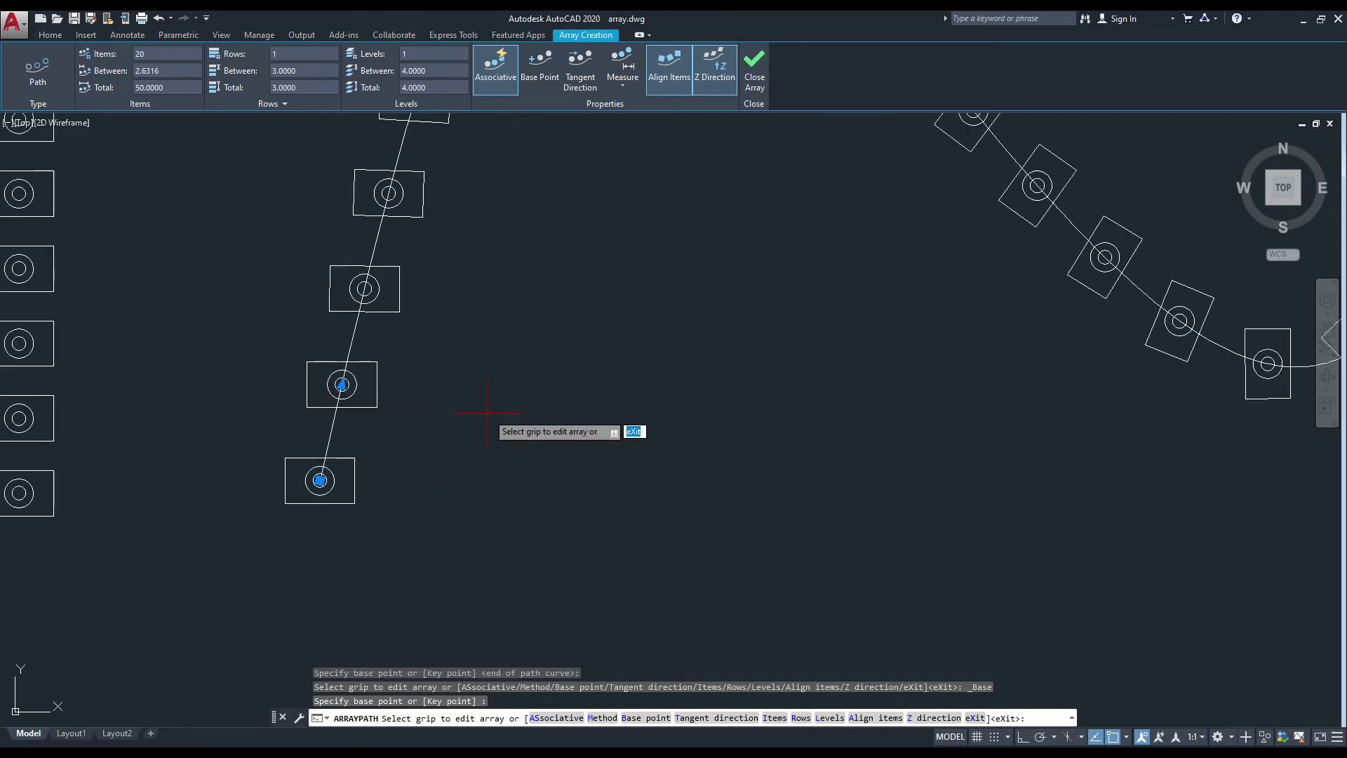
scroll(481, 407, "down", 1)
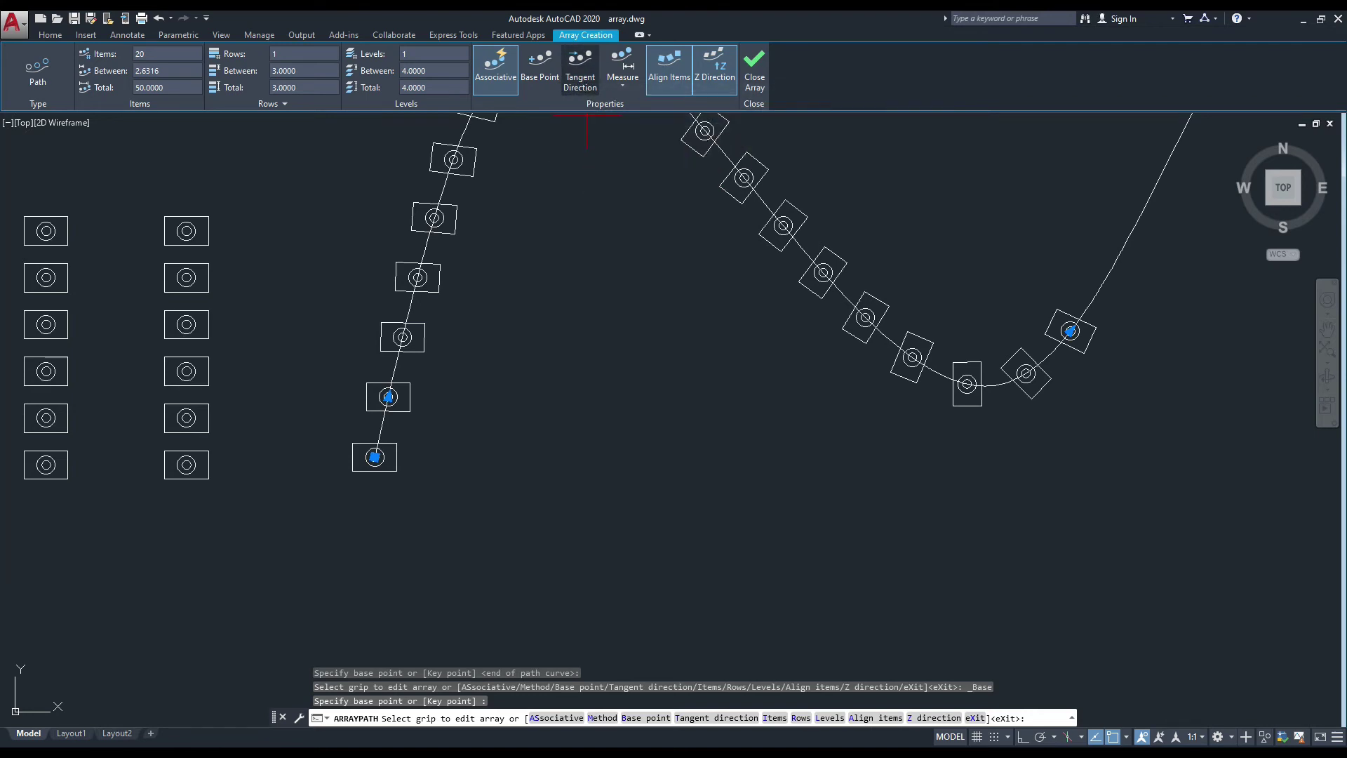
scroll(373, 477, "up", 6)
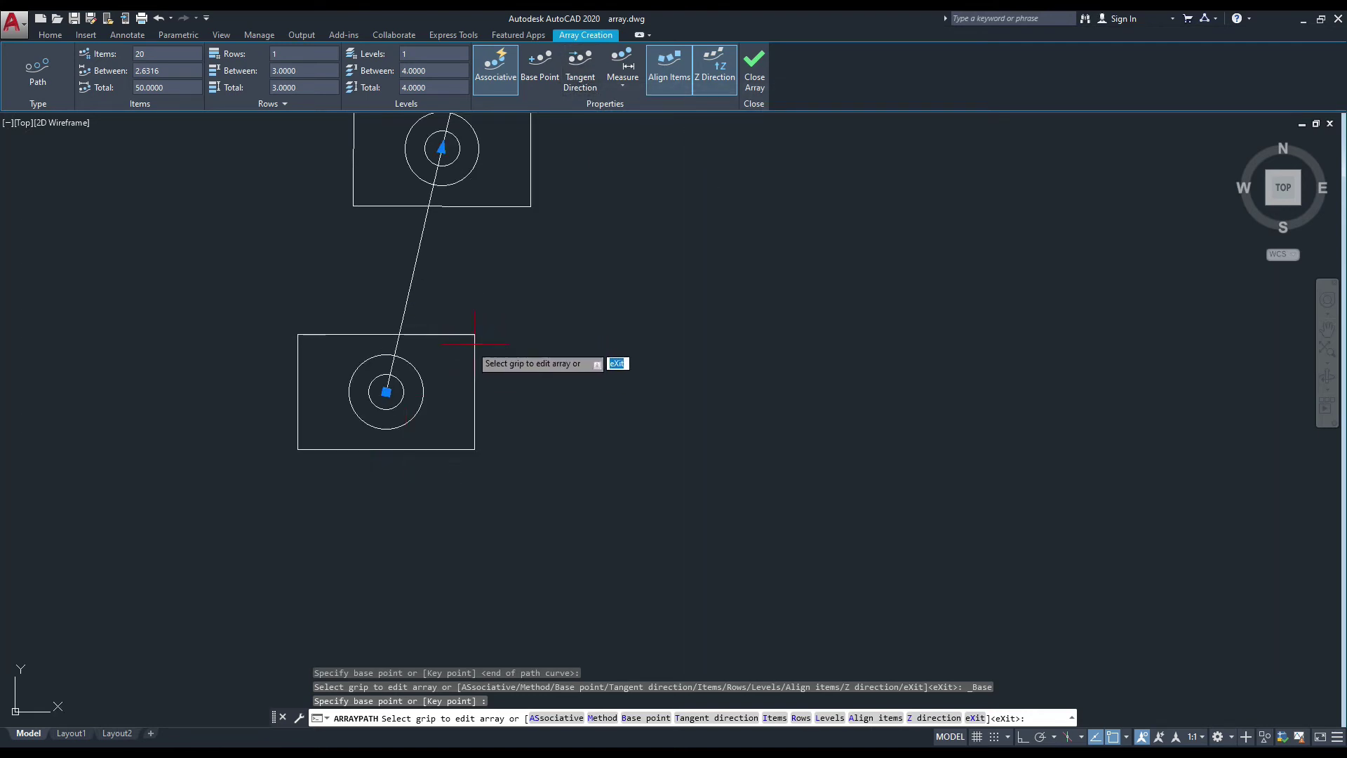
scroll(421, 344, "down", 3)
scroll(477, 319, "down", 1)
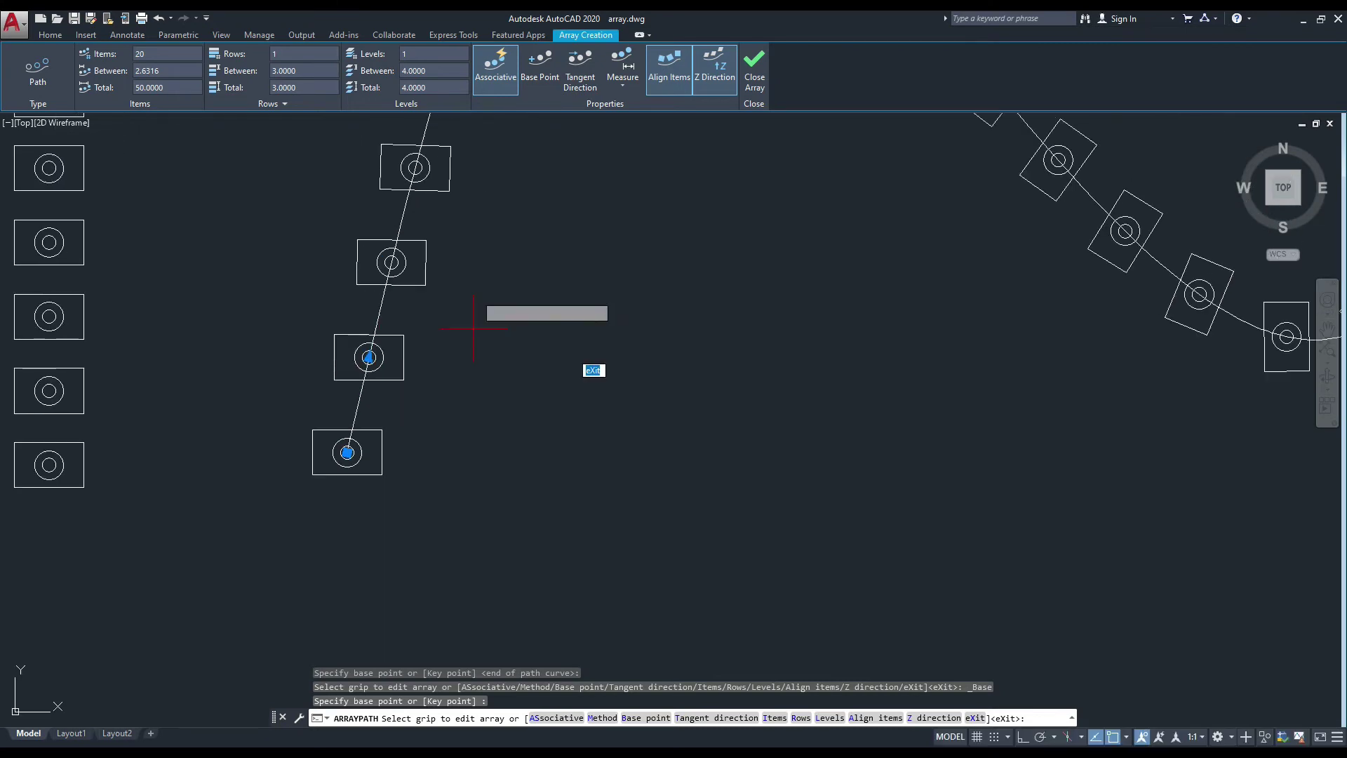
Redefine the items' tangent direction from the rectangle corner to the circle centre
left_click(582, 82)
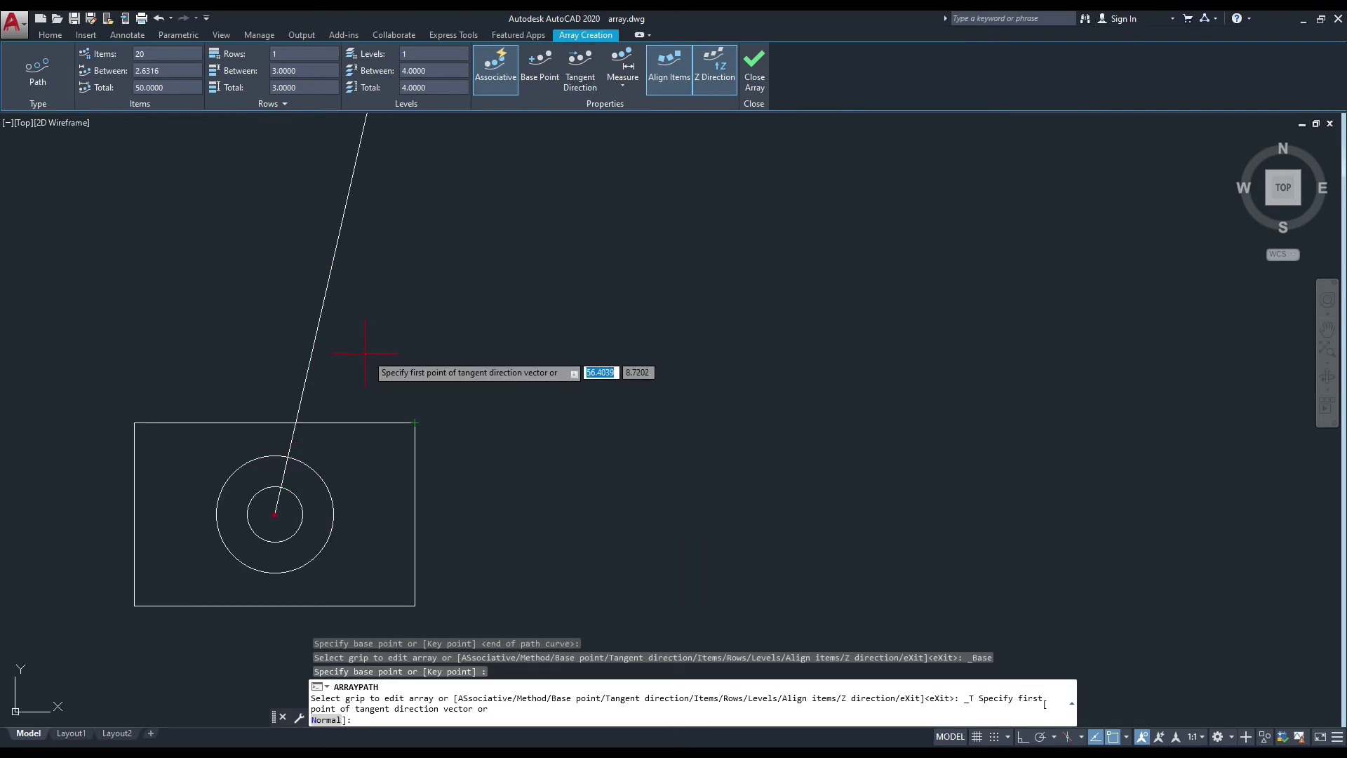
left_click(415, 422)
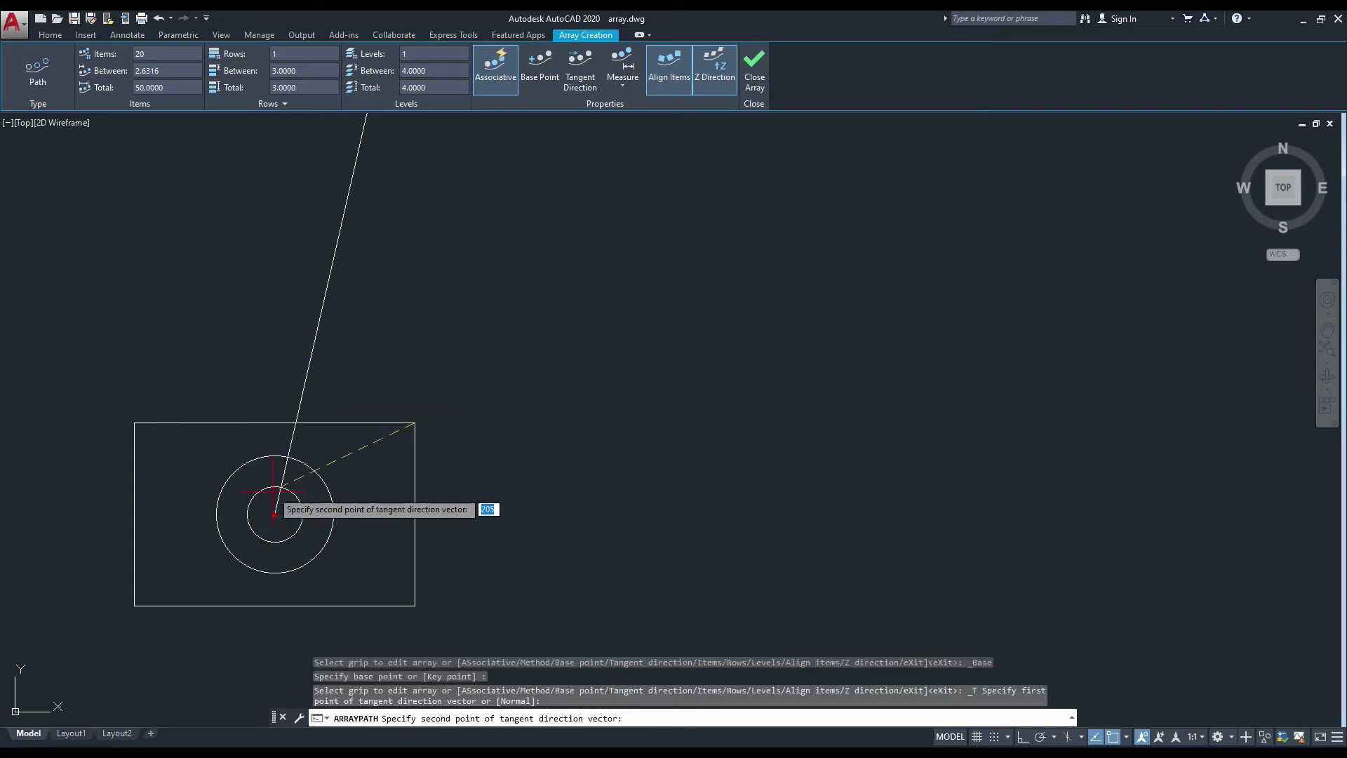
left_click(274, 515)
scroll(315, 412, "down", 3)
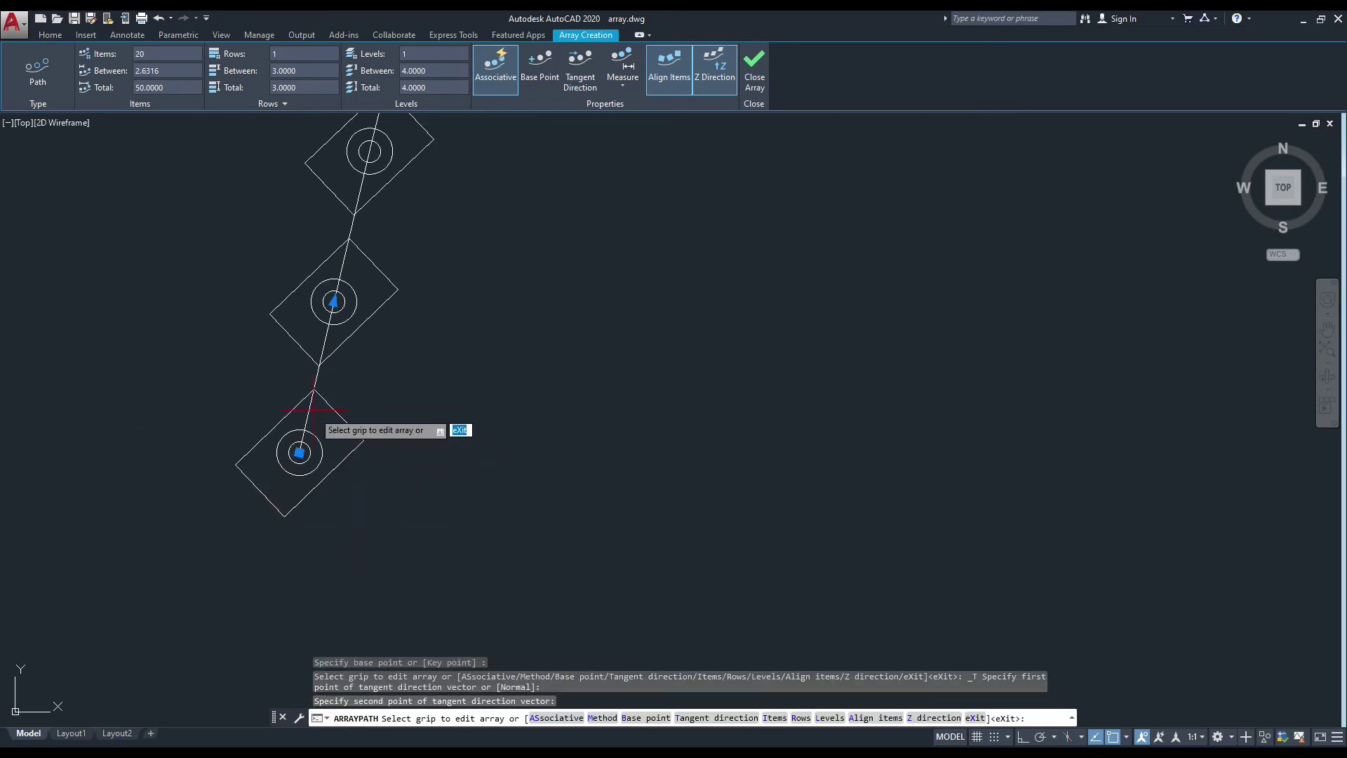
scroll(308, 414, "down", 2)
scroll(203, 499, "up", 5)
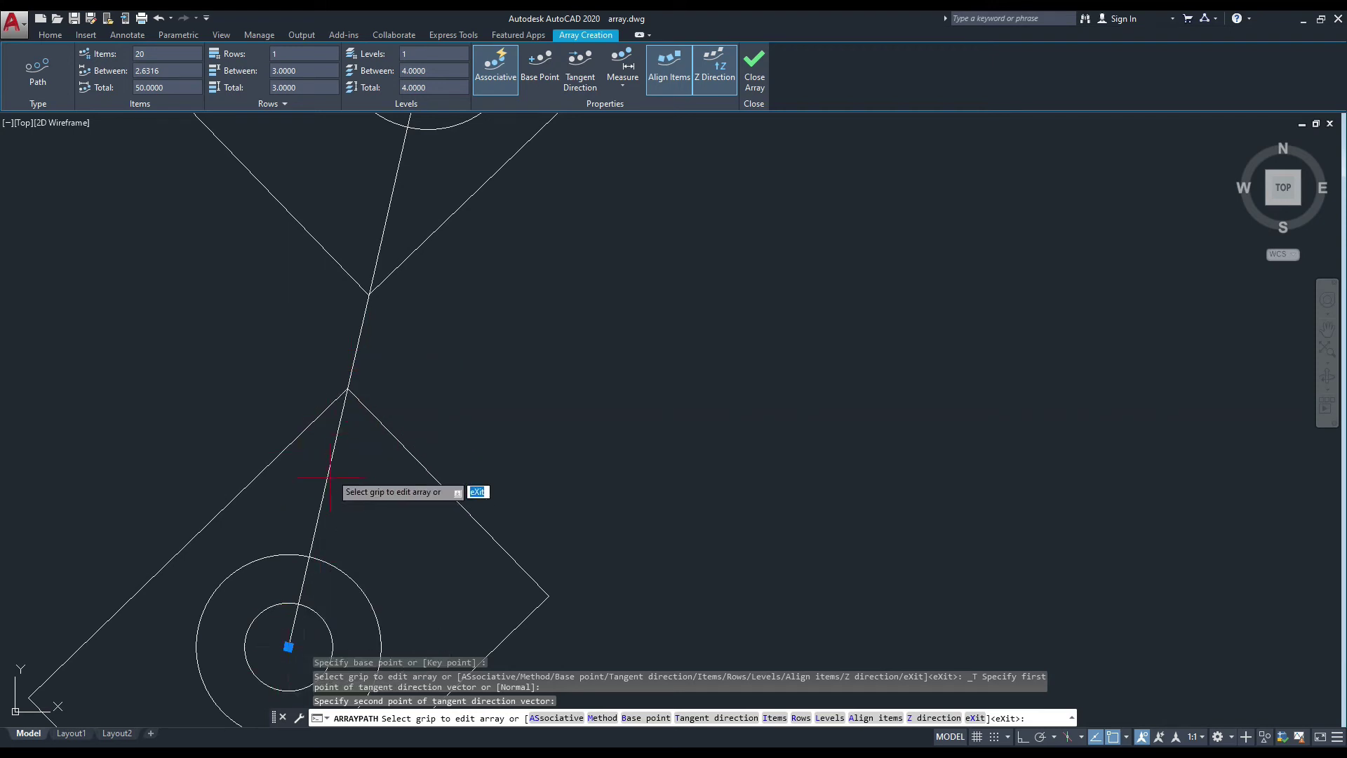
scroll(325, 391, "down", 2)
scroll(318, 381, "down", 2)
scroll(317, 381, "down", 4)
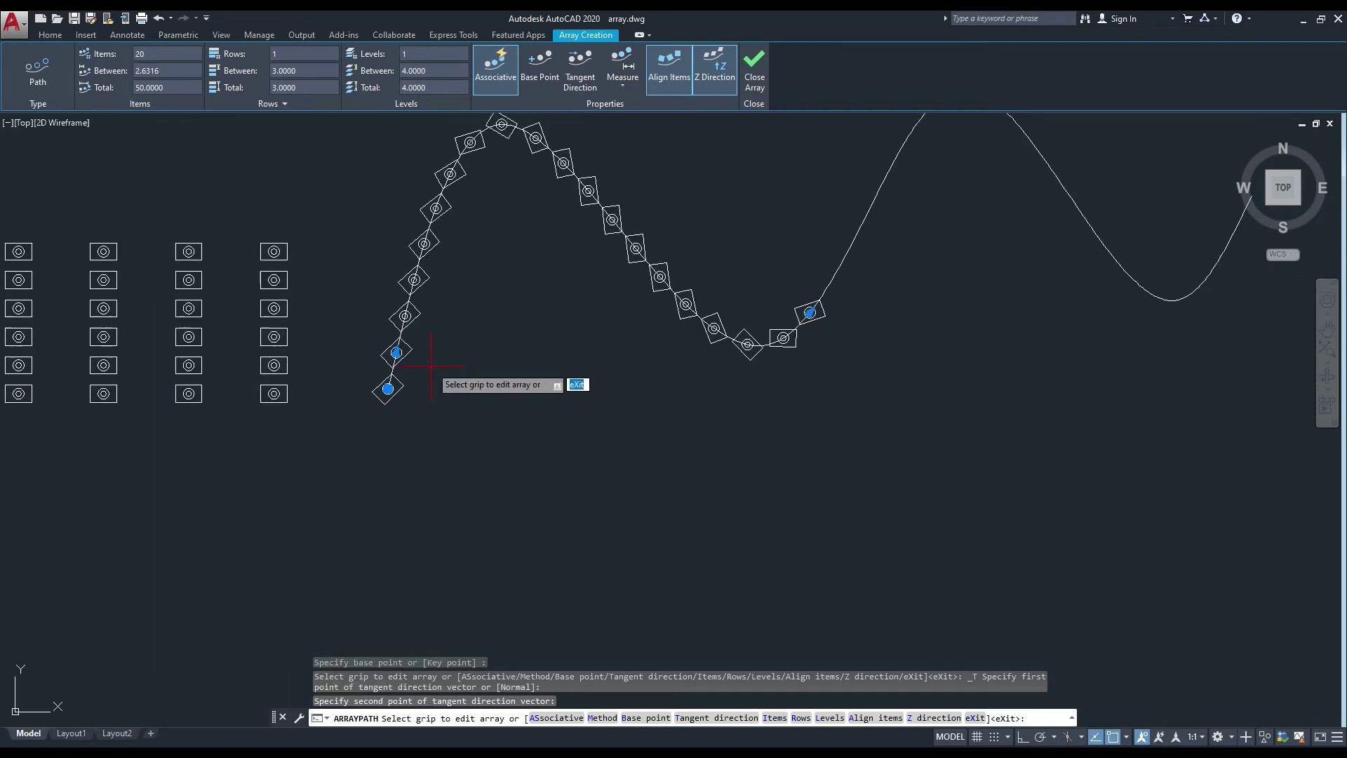
middle_click_drag(480, 375, 382, 511)
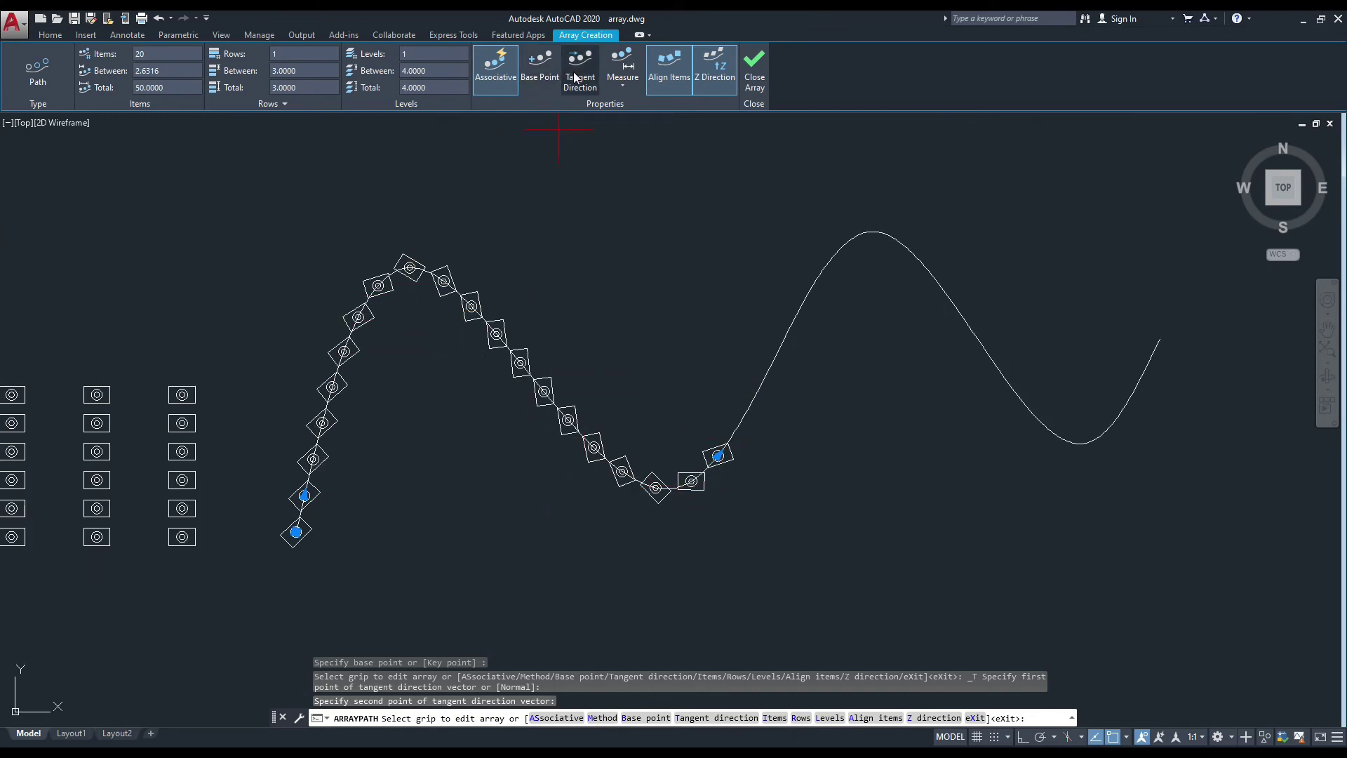
Switch item spacing to Divide so the 20 copies span the full spline
left_click(624, 89)
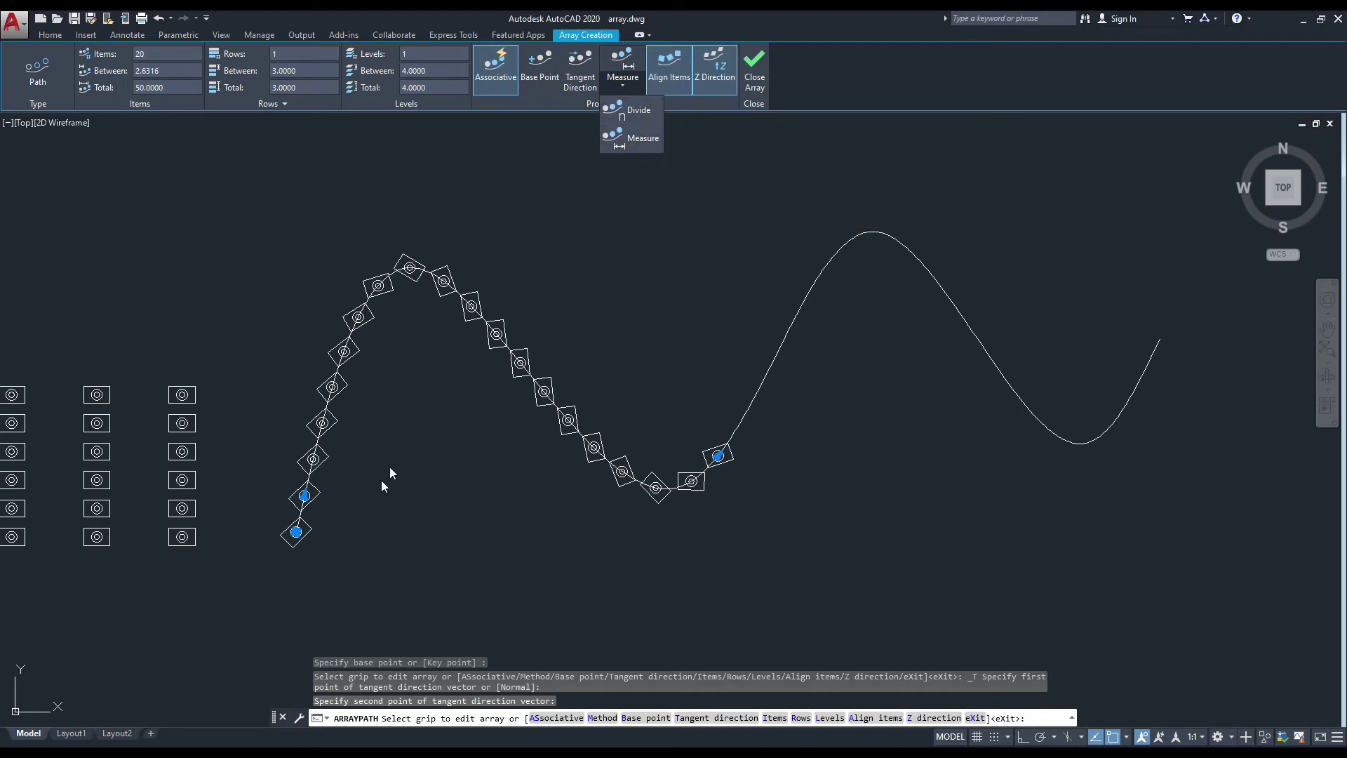
left_click(640, 113)
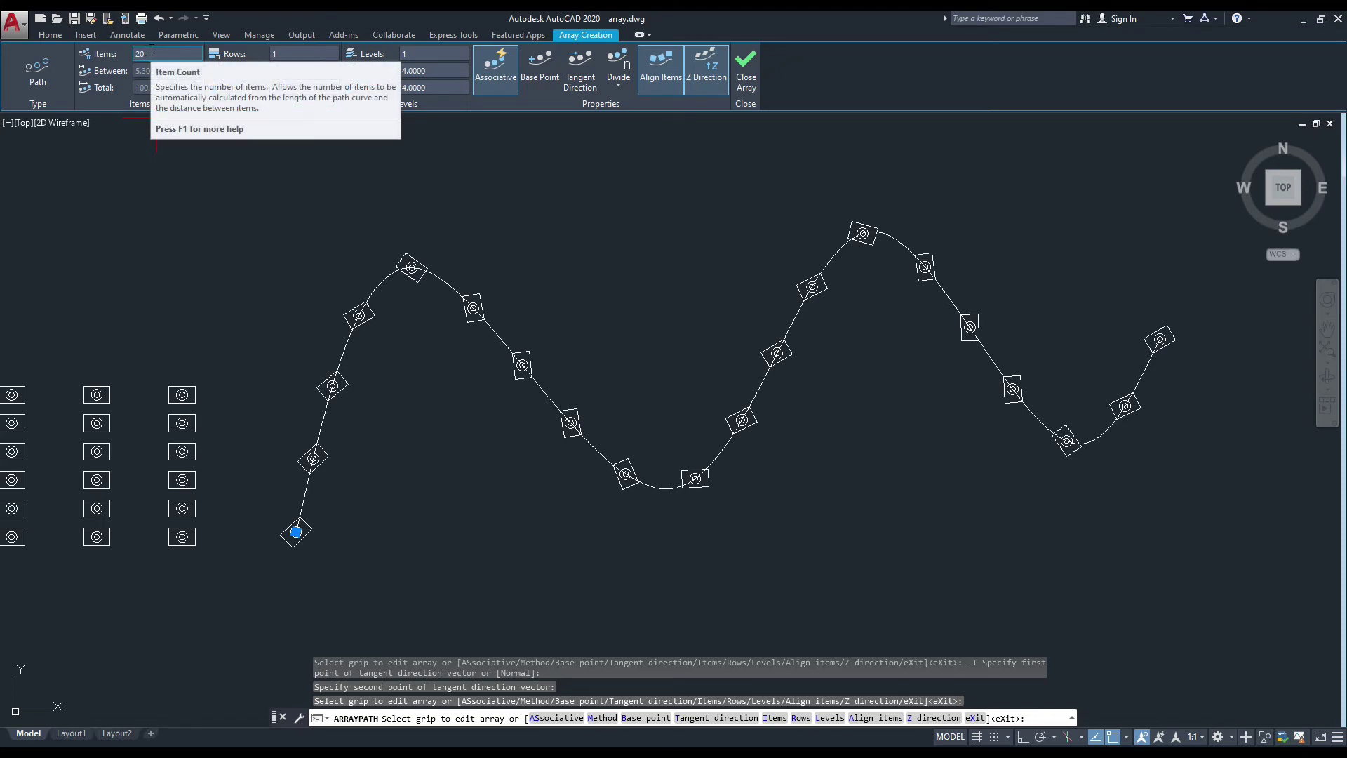
Reduce the path array to 10 items
left_click(152, 54)
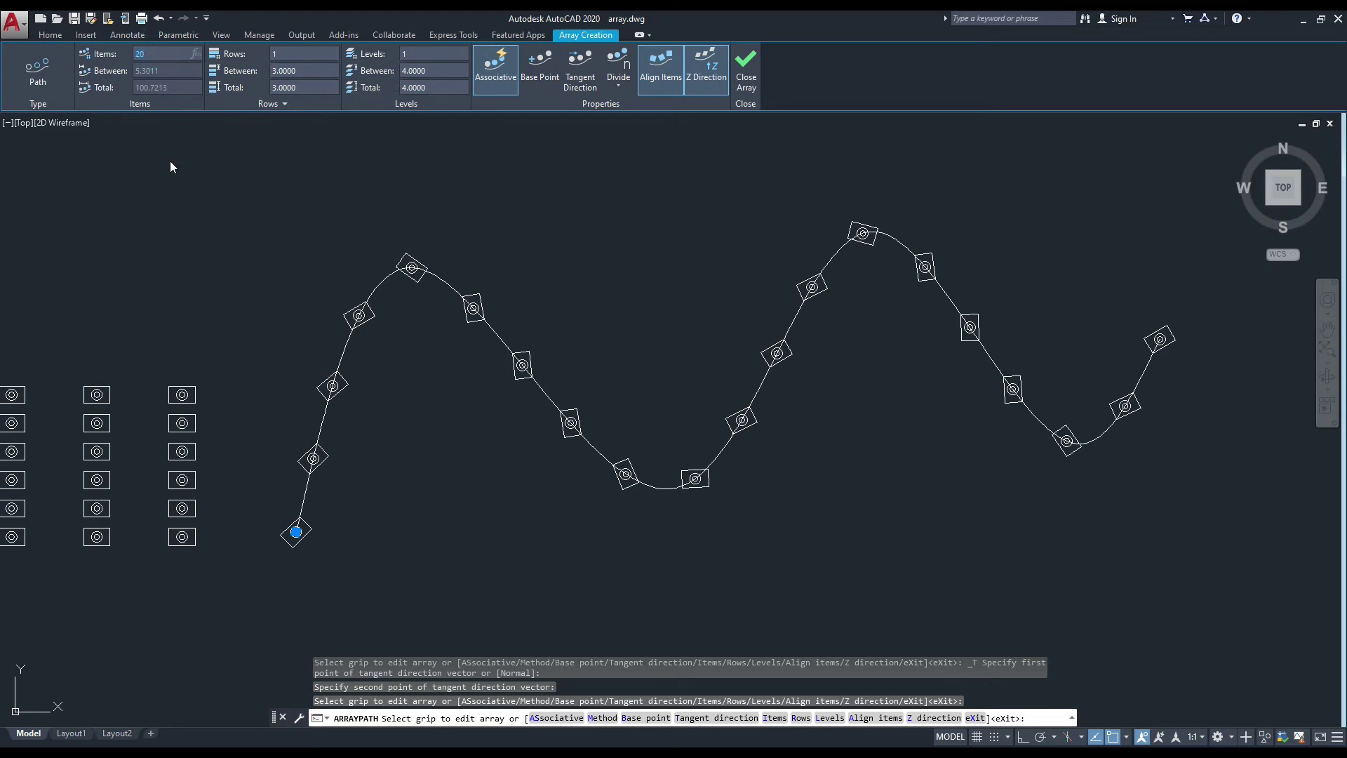
type("10")
key("Return")
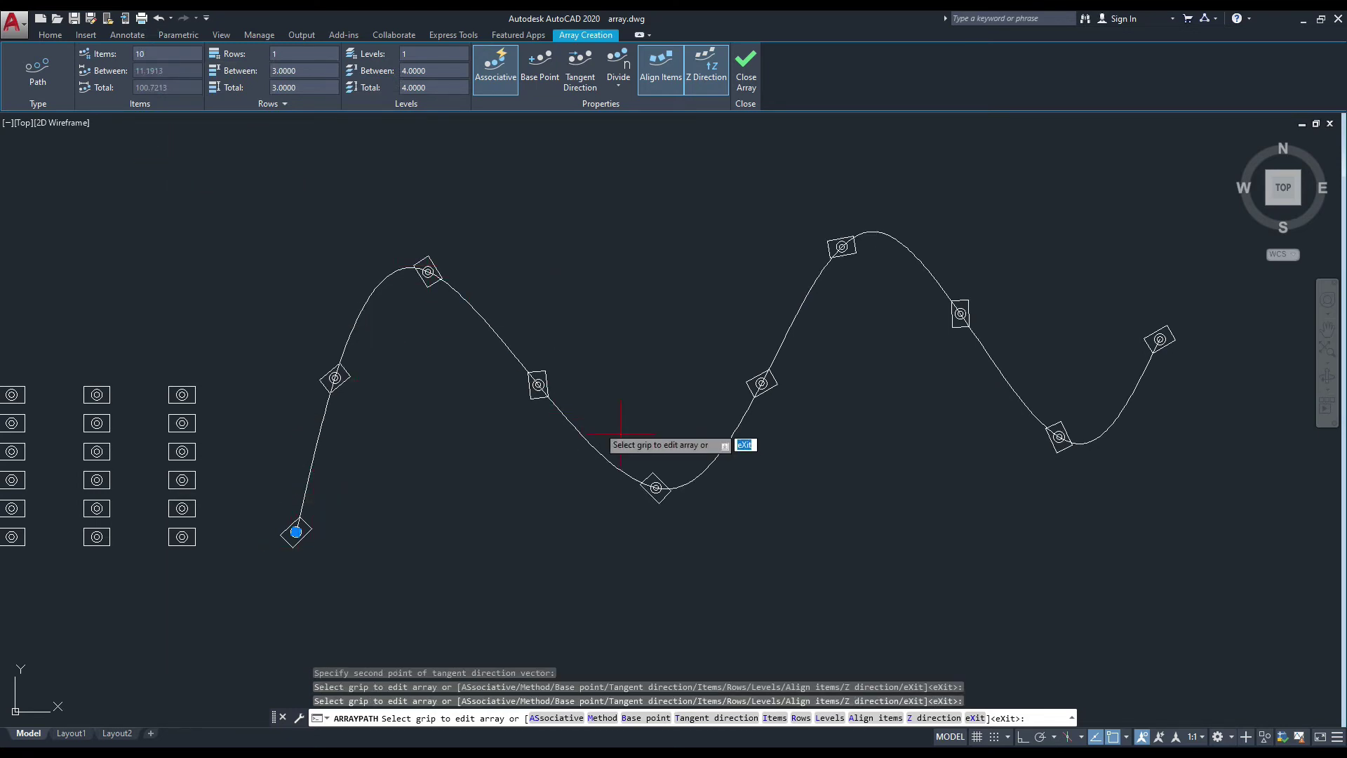
middle_click_drag(1089, 382, 1046, 372)
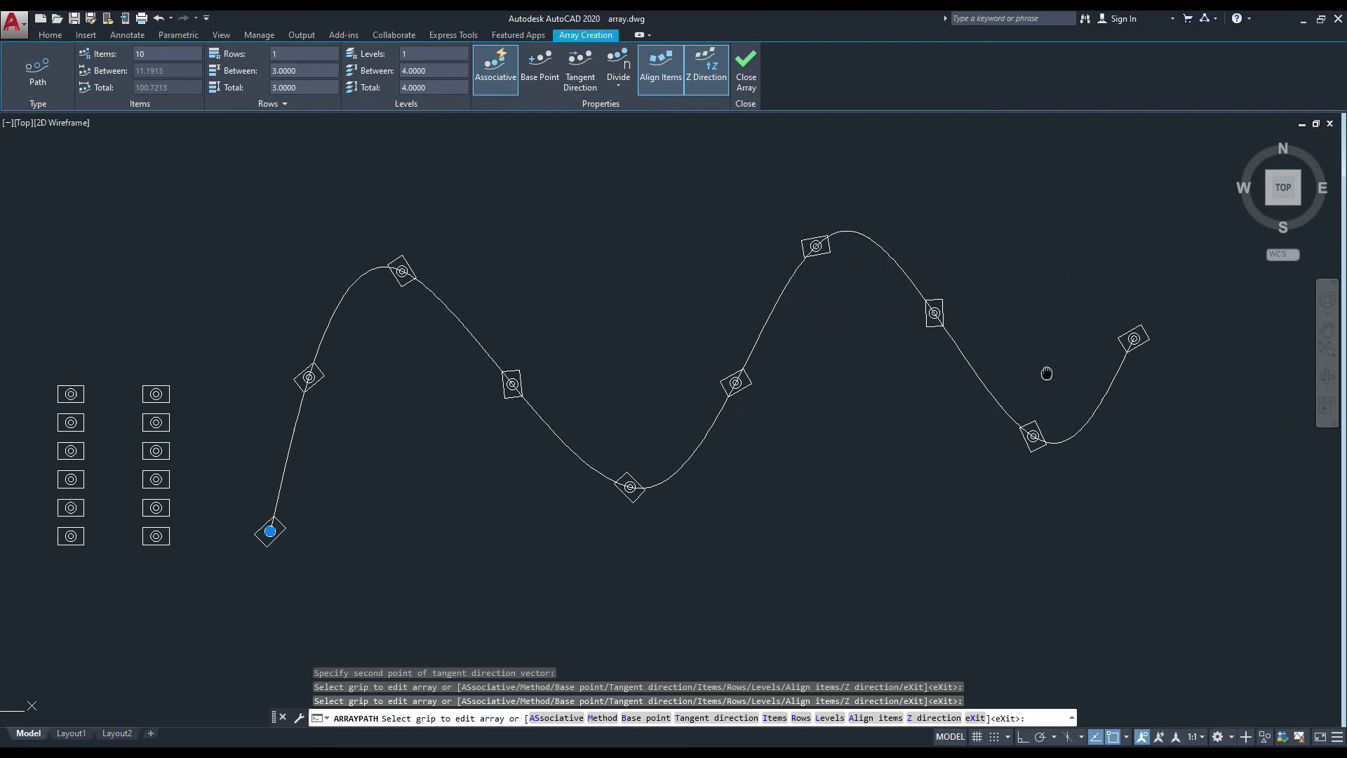
Switch item spacing back to Measure, keeping the count at 10
left_click(618, 83)
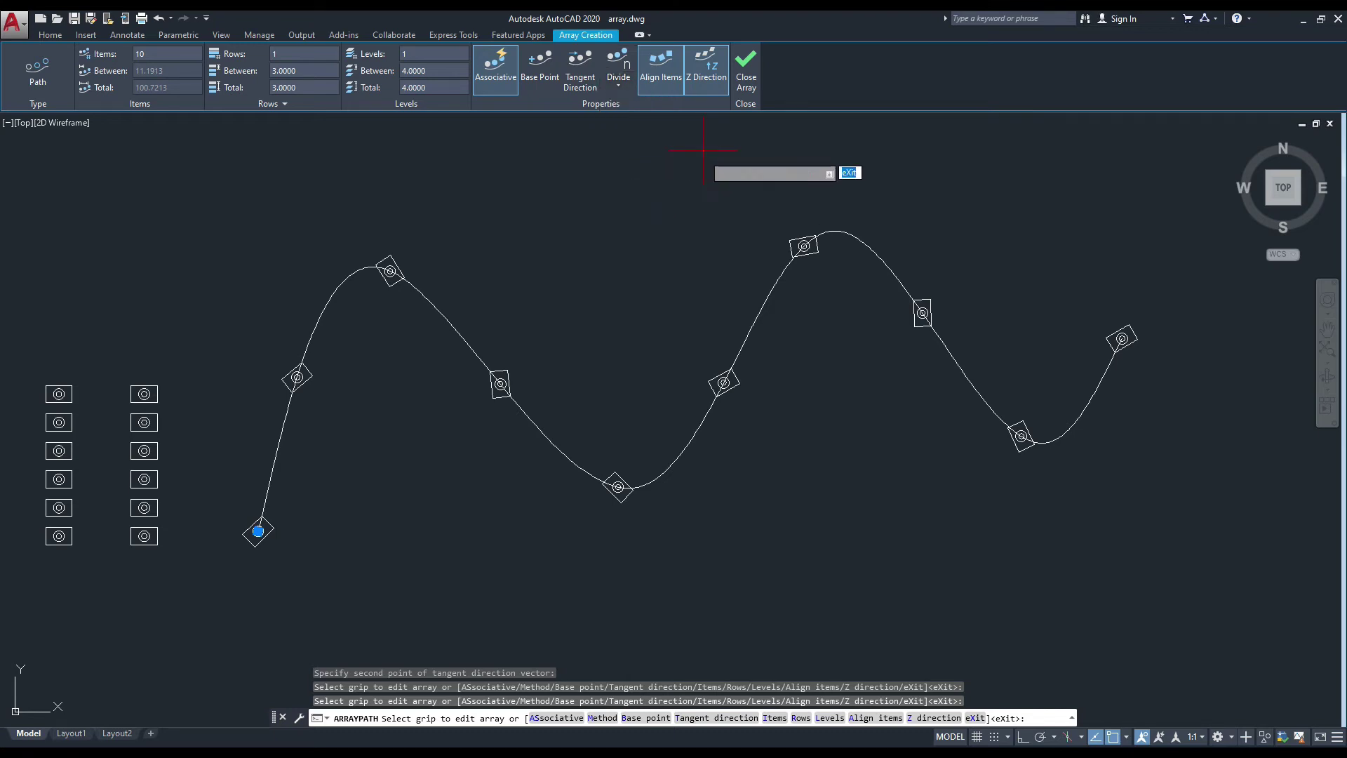
left_click(619, 87)
left_click(631, 143)
left_click(161, 54)
type("20")
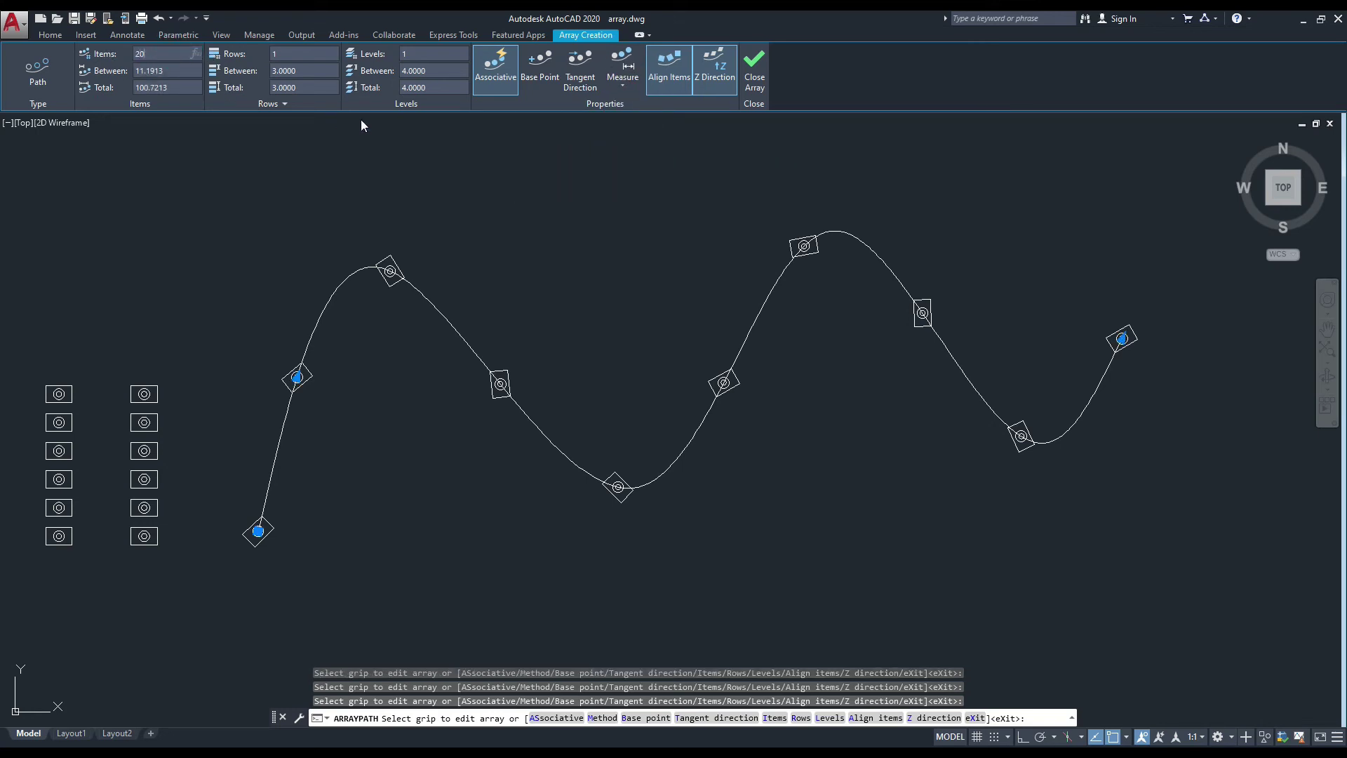
key("Escape")
left_click(623, 86)
left_click(635, 143)
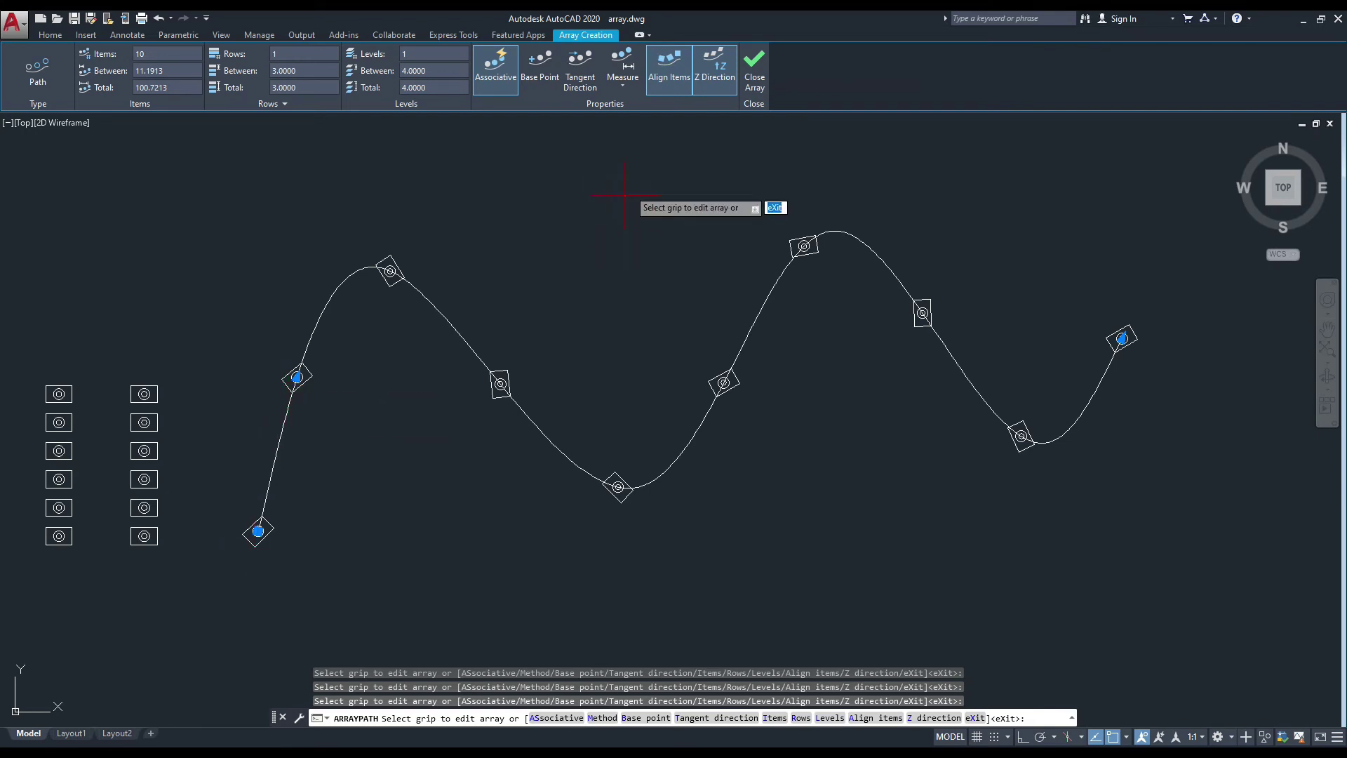
Turn off Align Items so copies share one orientation, then close the array
left_click(672, 79)
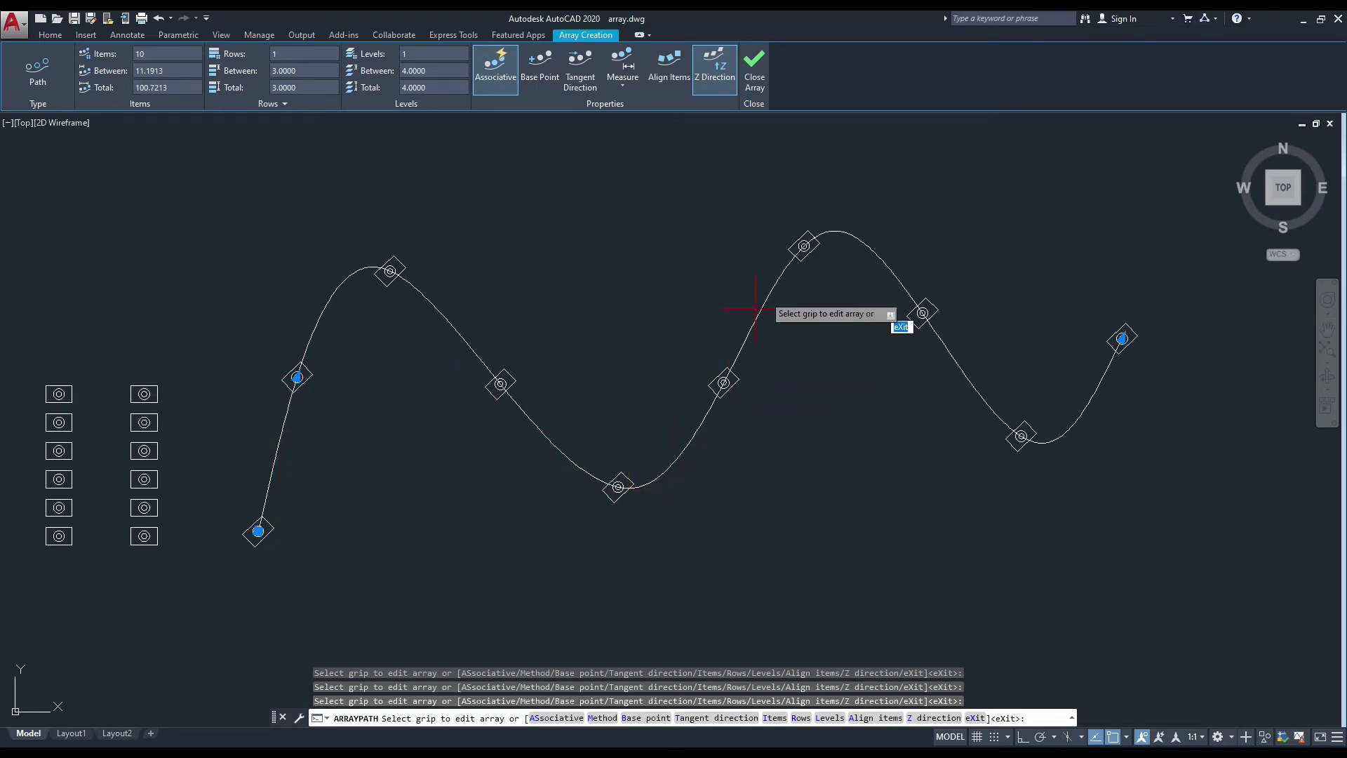
middle_click_drag(622, 318, 567, 335)
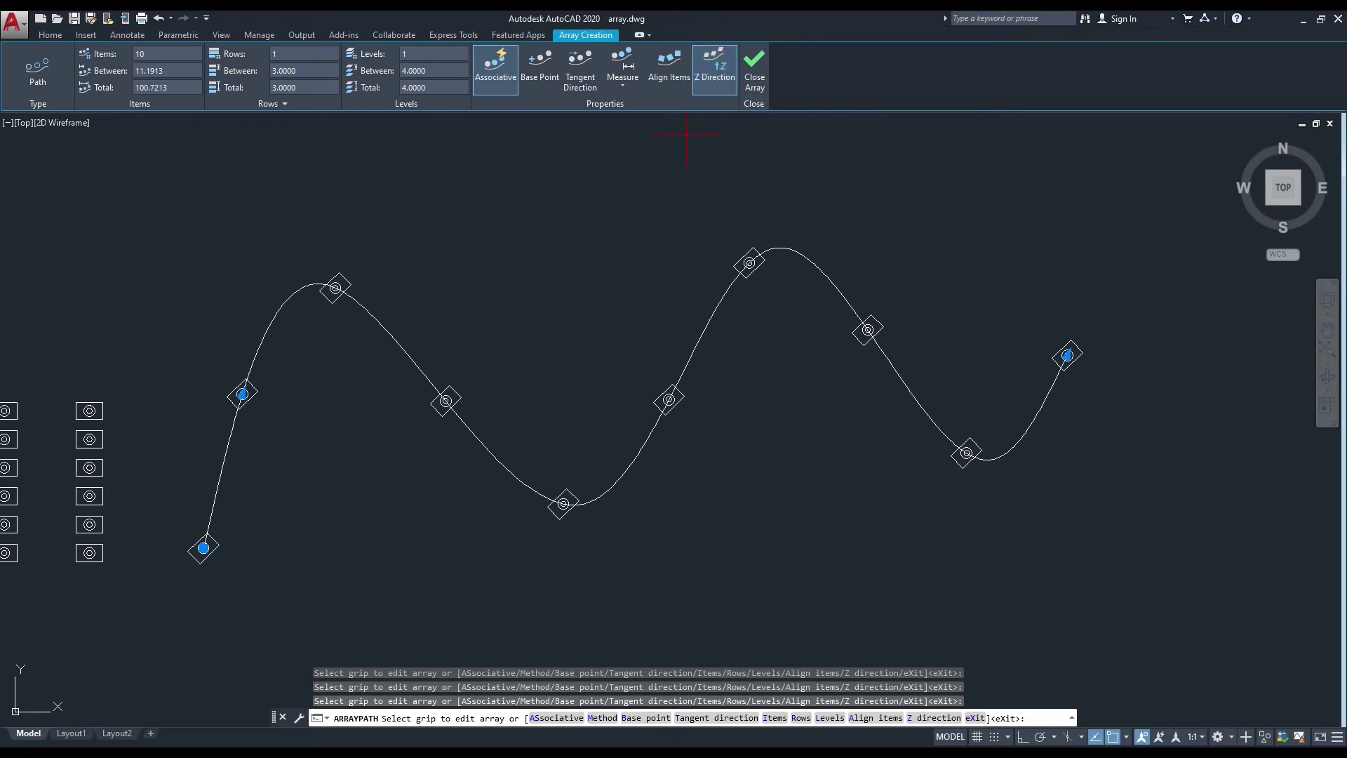
left_click(755, 70)
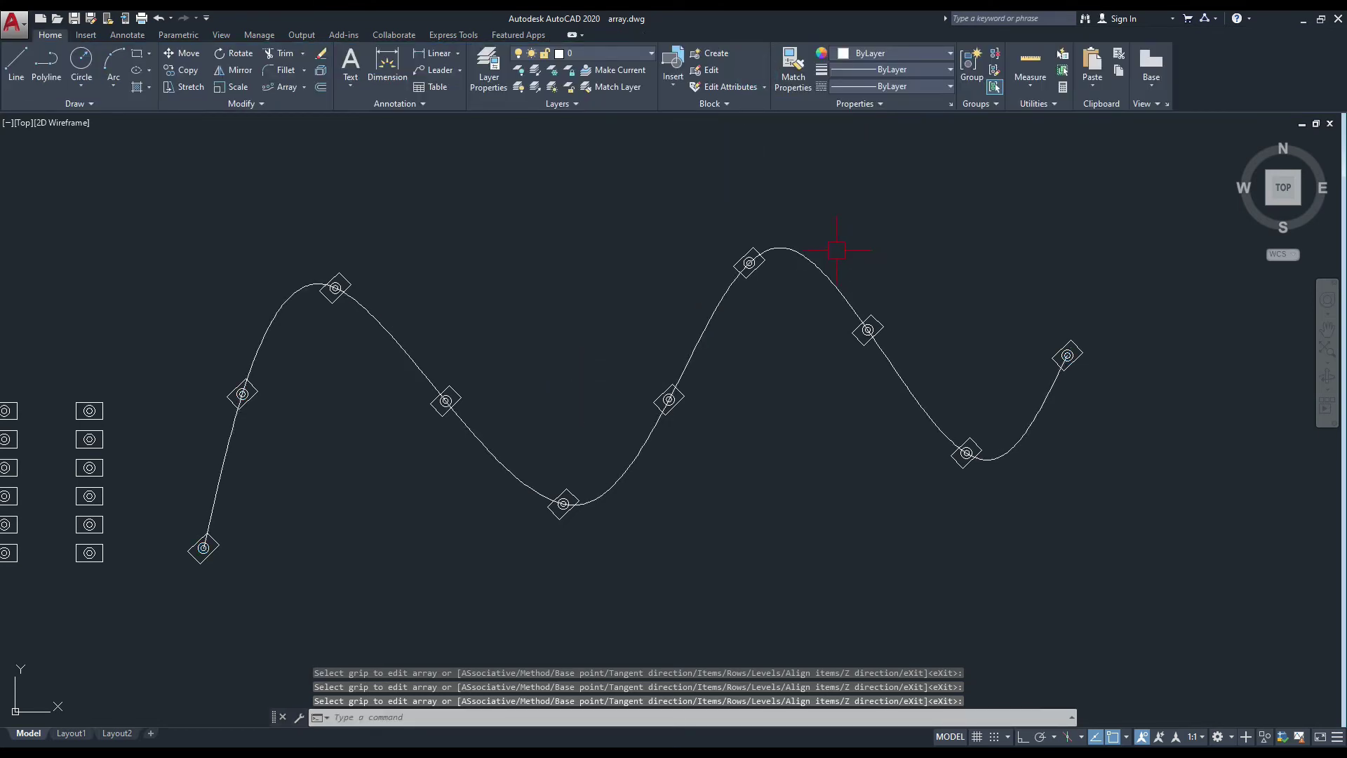
Select the ten-item path array on the spline to show its Array ribbon settings
scroll(750, 246, "up", 3)
left_click(750, 246)
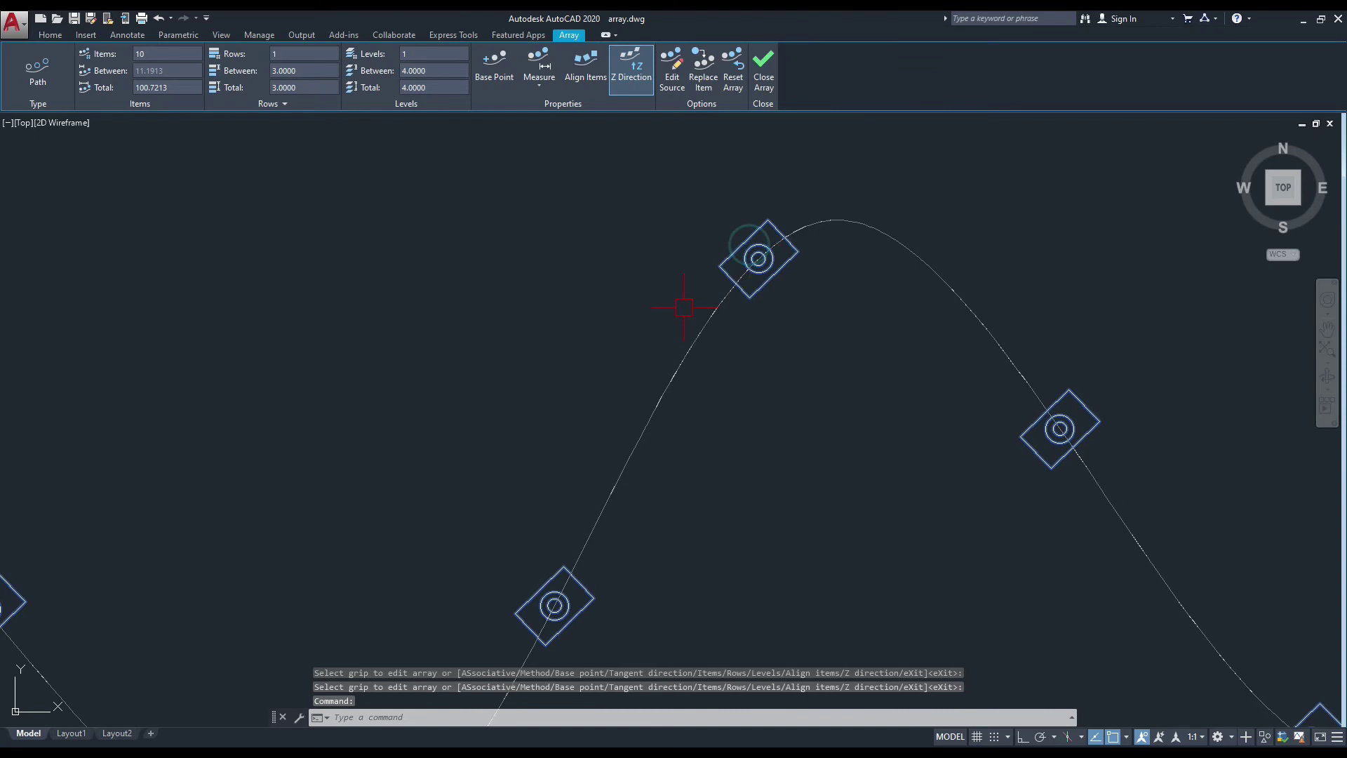
scroll(689, 304, "down", 5)
middle_click_drag(513, 350, 536, 373)
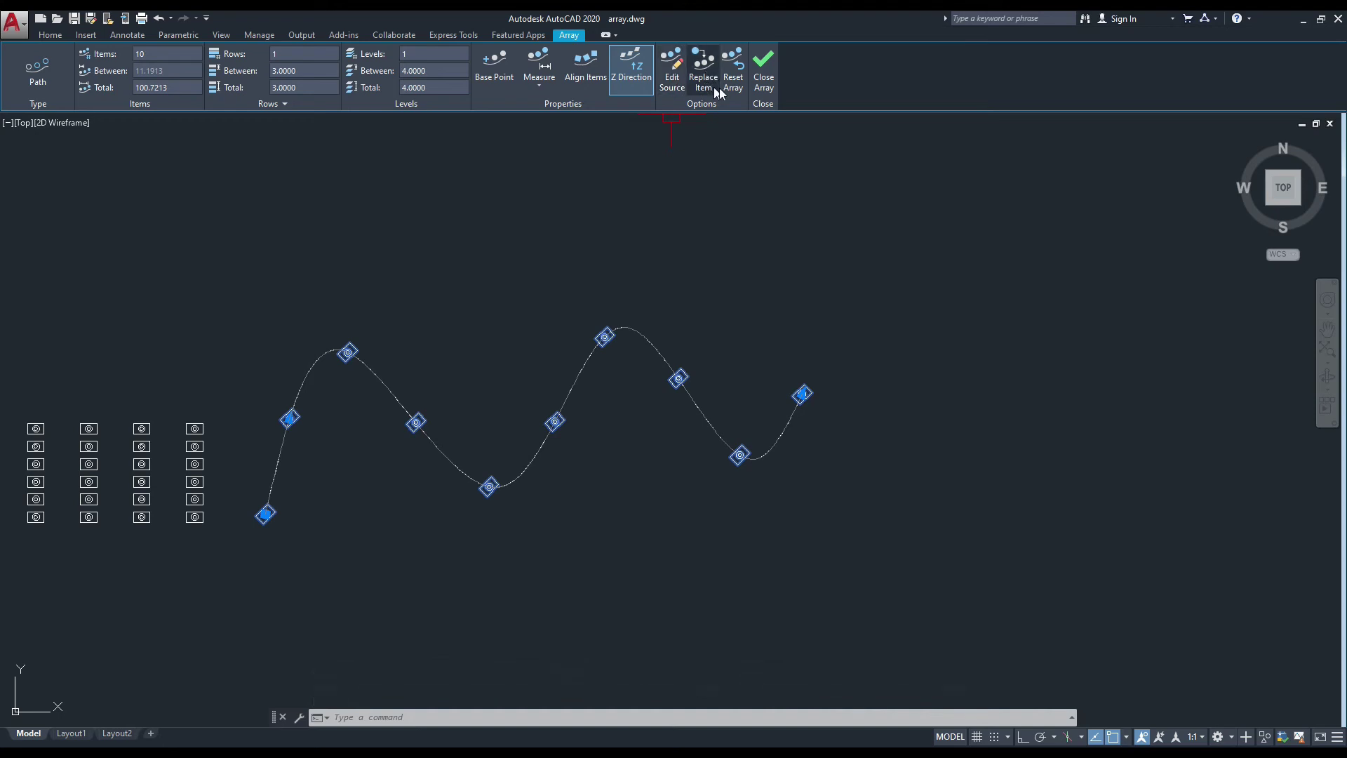
middle_click_drag(421, 383, 468, 361)
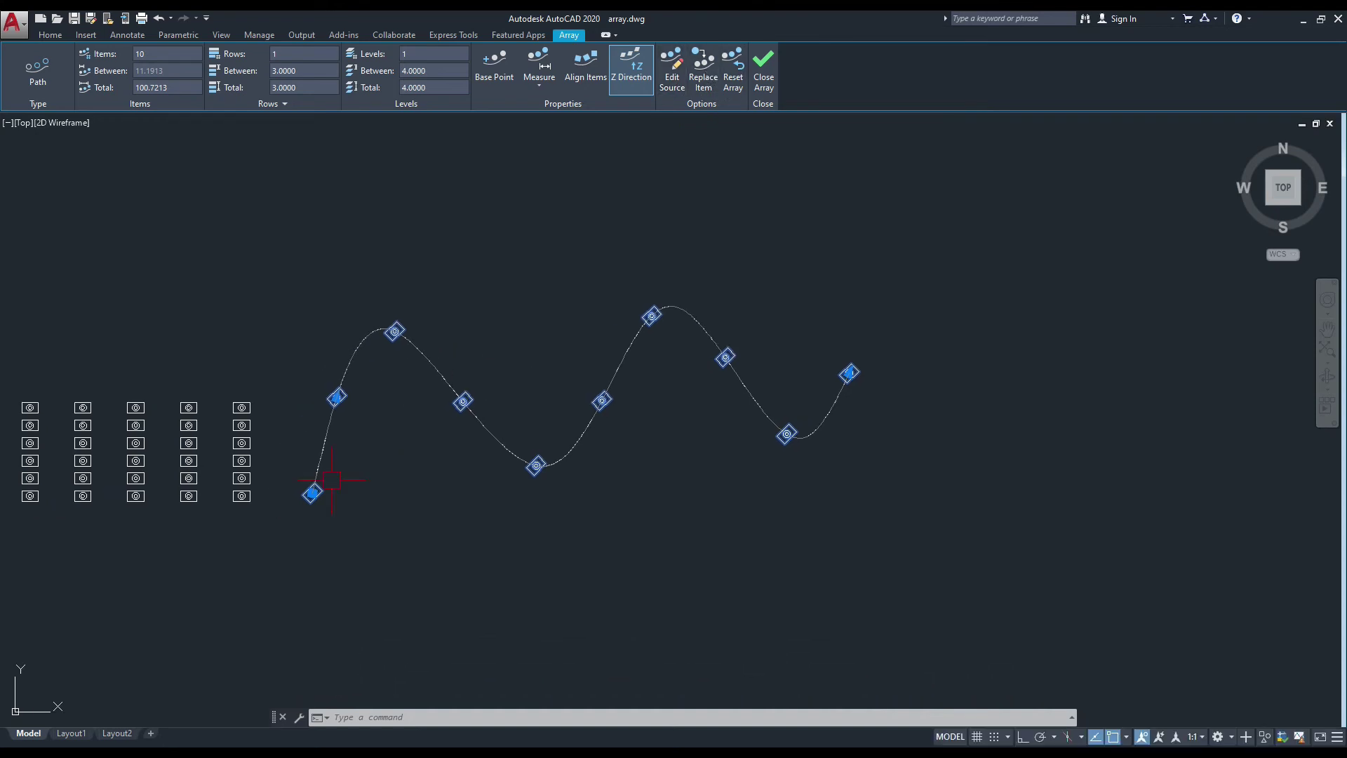
scroll(405, 381, "up", 2)
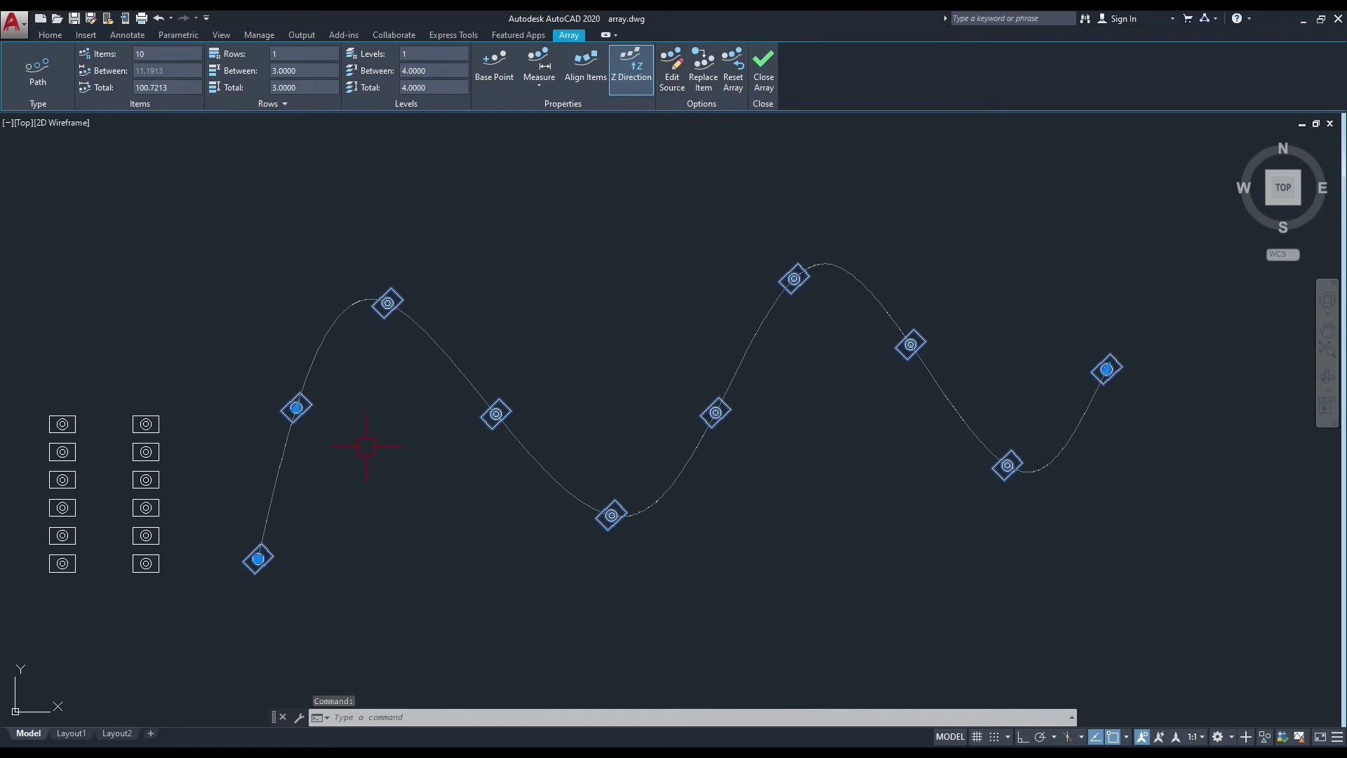
scroll(269, 544, "up", 4)
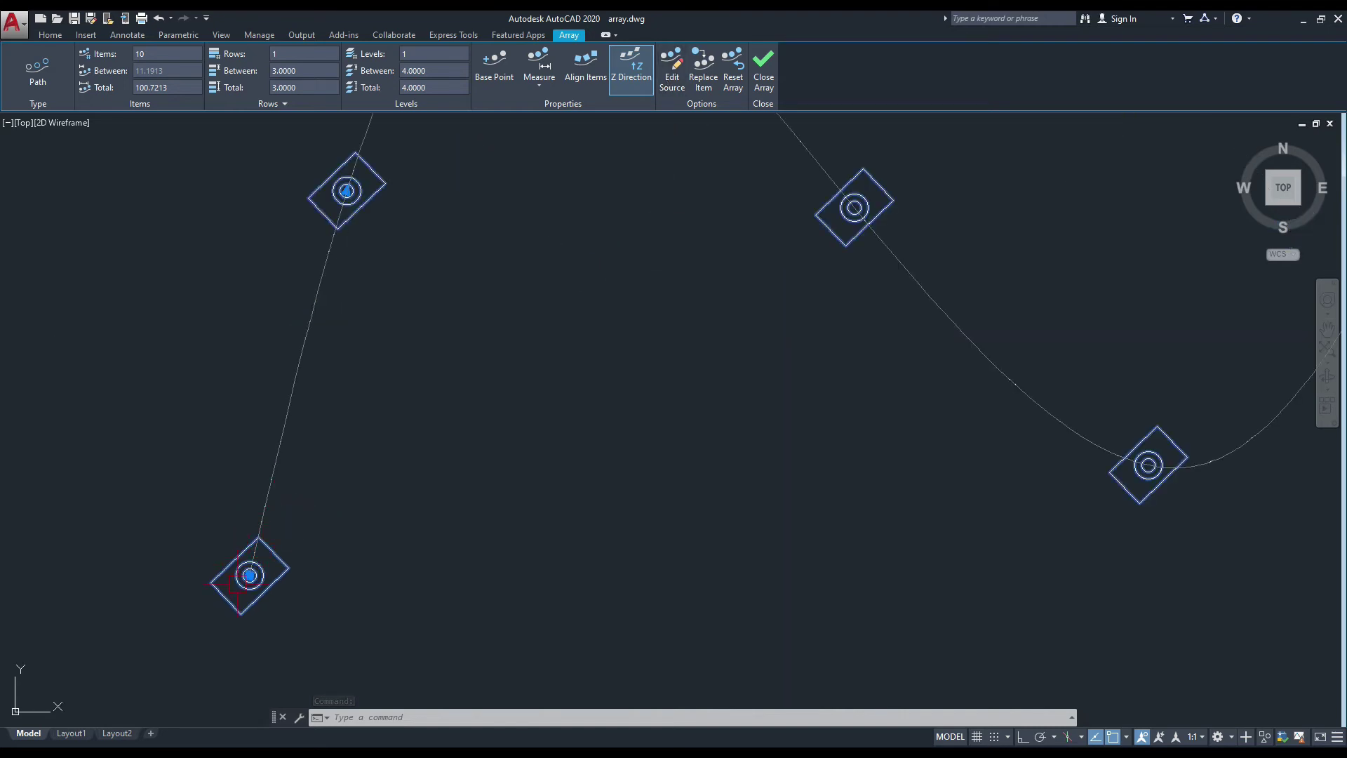
scroll(234, 584, "down", 4)
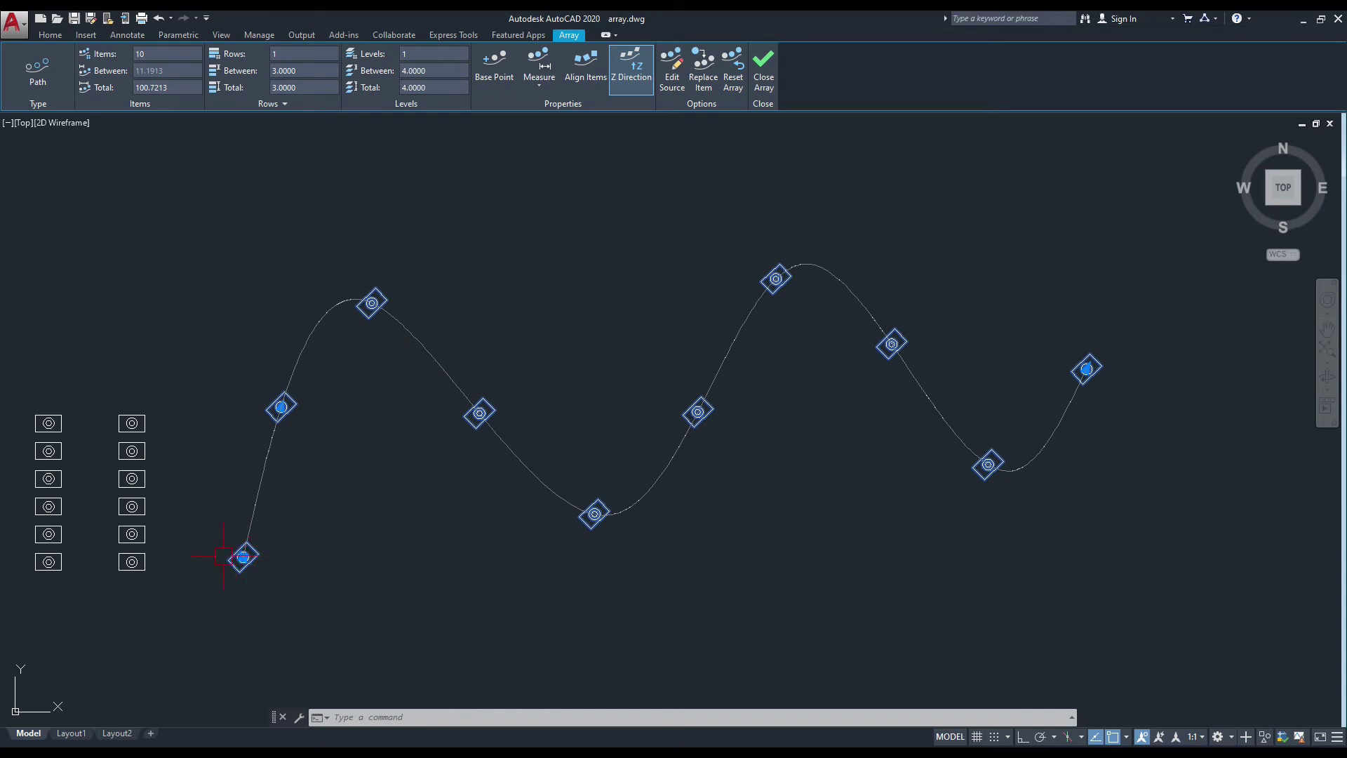
Enter Edit Source on the path array and pick an item to edit
left_click(675, 67)
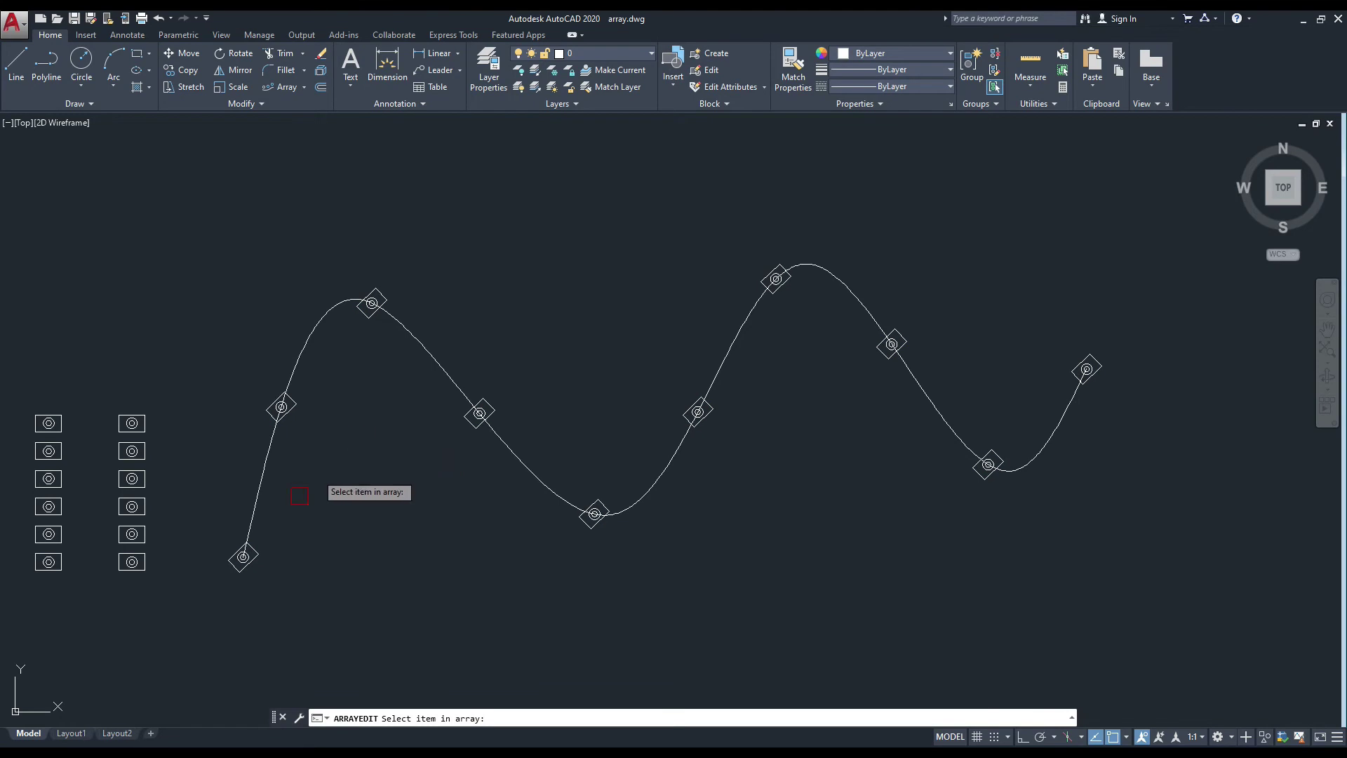
scroll(244, 557, "up", 5)
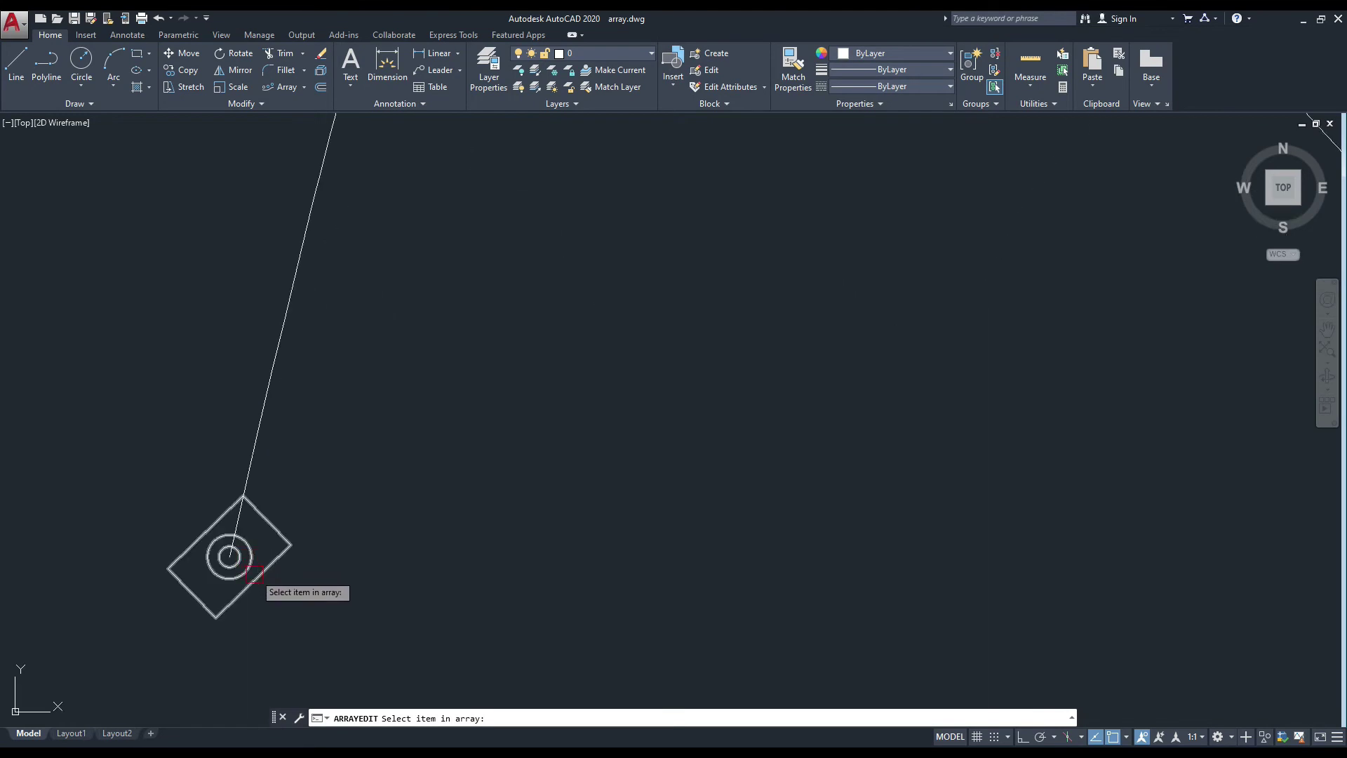
left_click(255, 575)
scroll(426, 435, "down", 3)
scroll(475, 382, "down", 2)
middle_click_drag(475, 382, 415, 460)
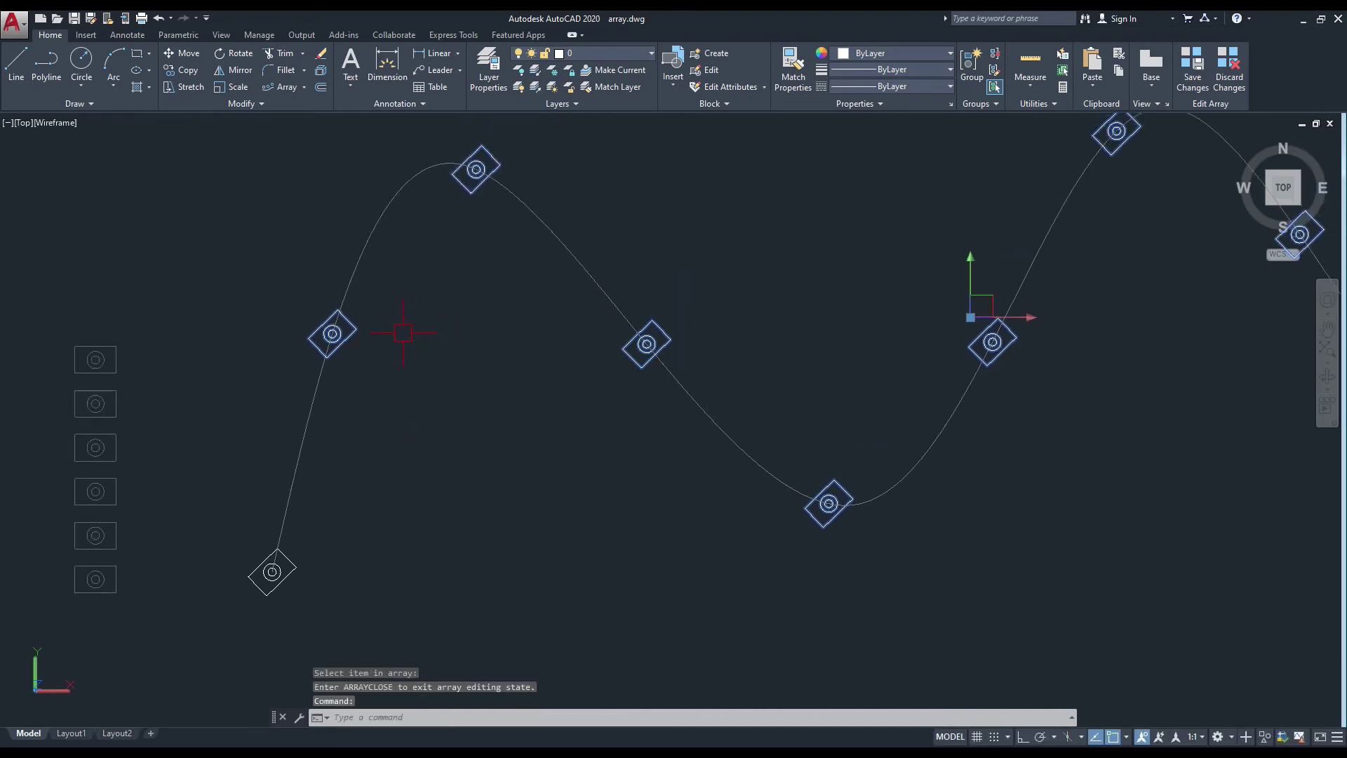
scroll(253, 559, "up", 3)
scroll(270, 563, "up", 3)
scroll(278, 568, "up", 3)
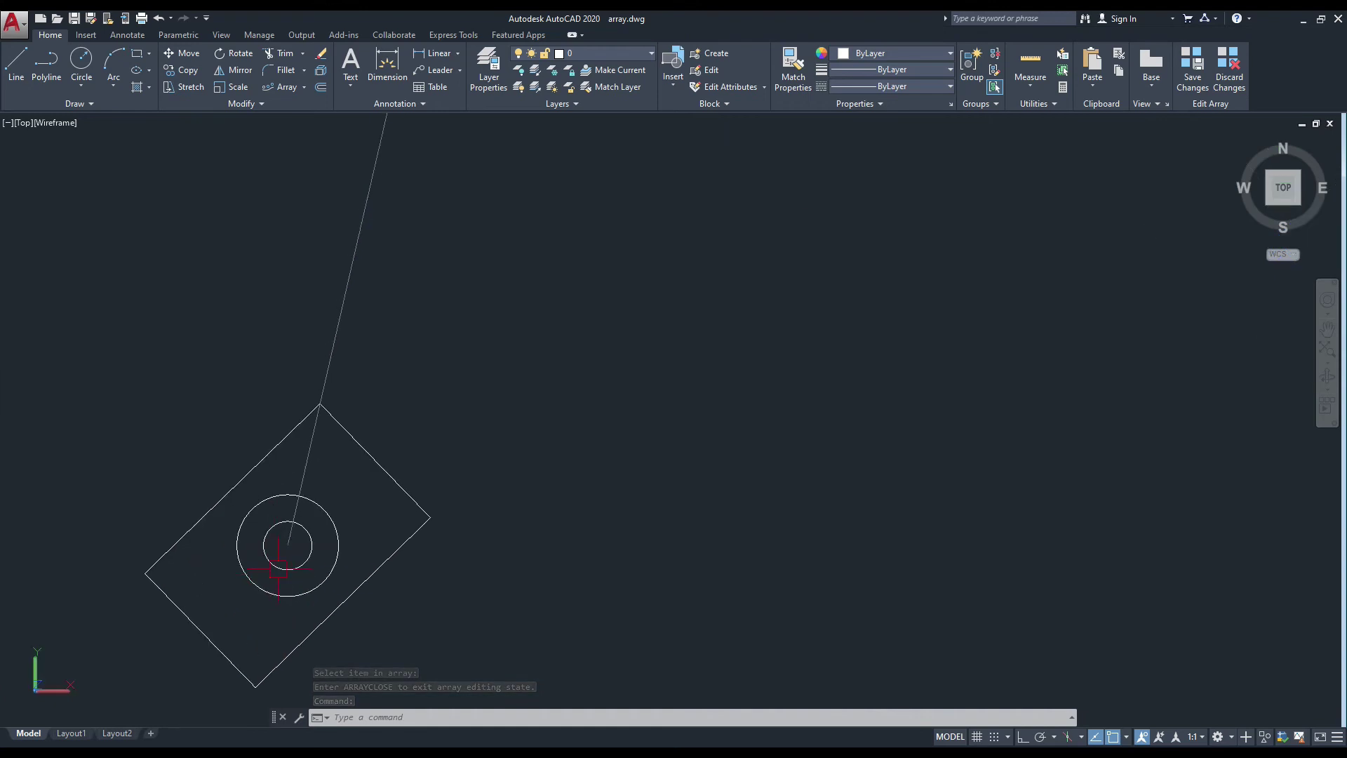
Grip-stretch the item's outer circle out to the square's corner
left_click(339, 545)
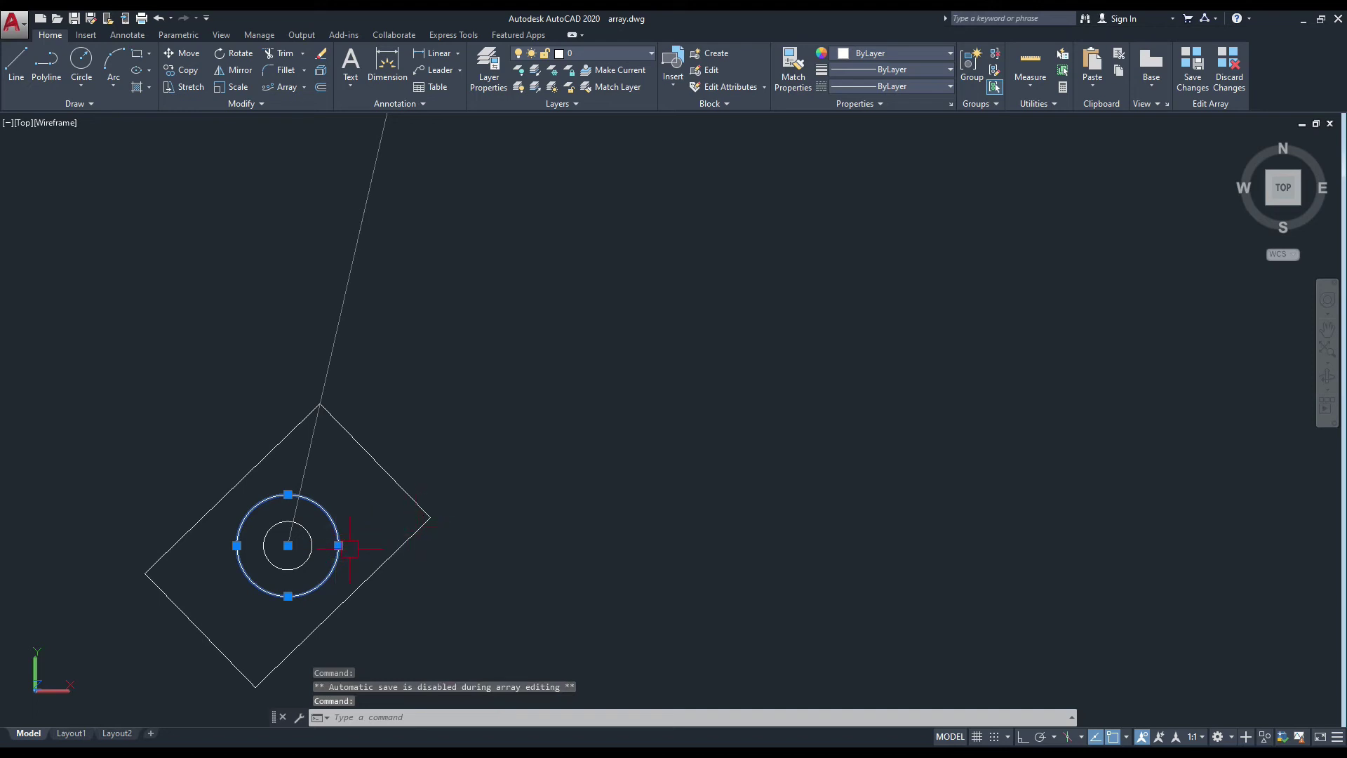
left_click(339, 545)
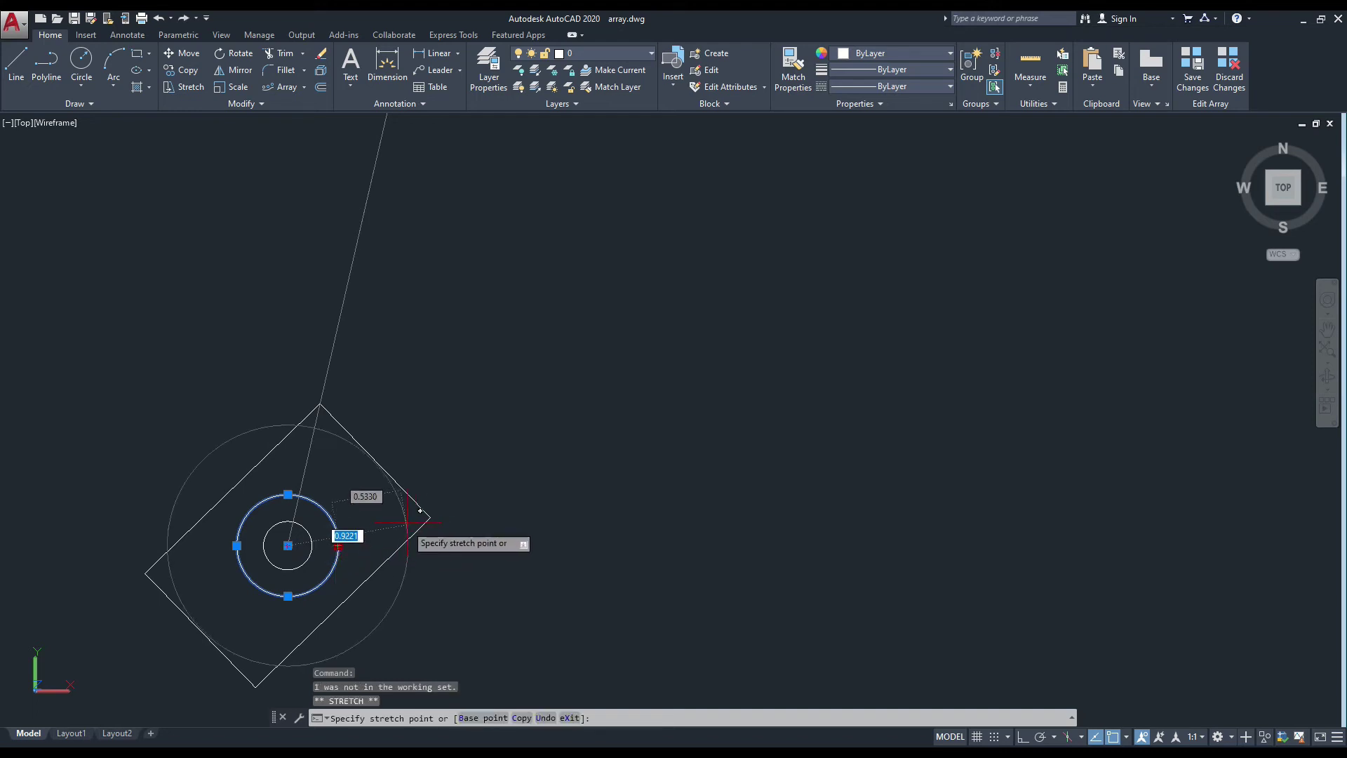
left_click(430, 517)
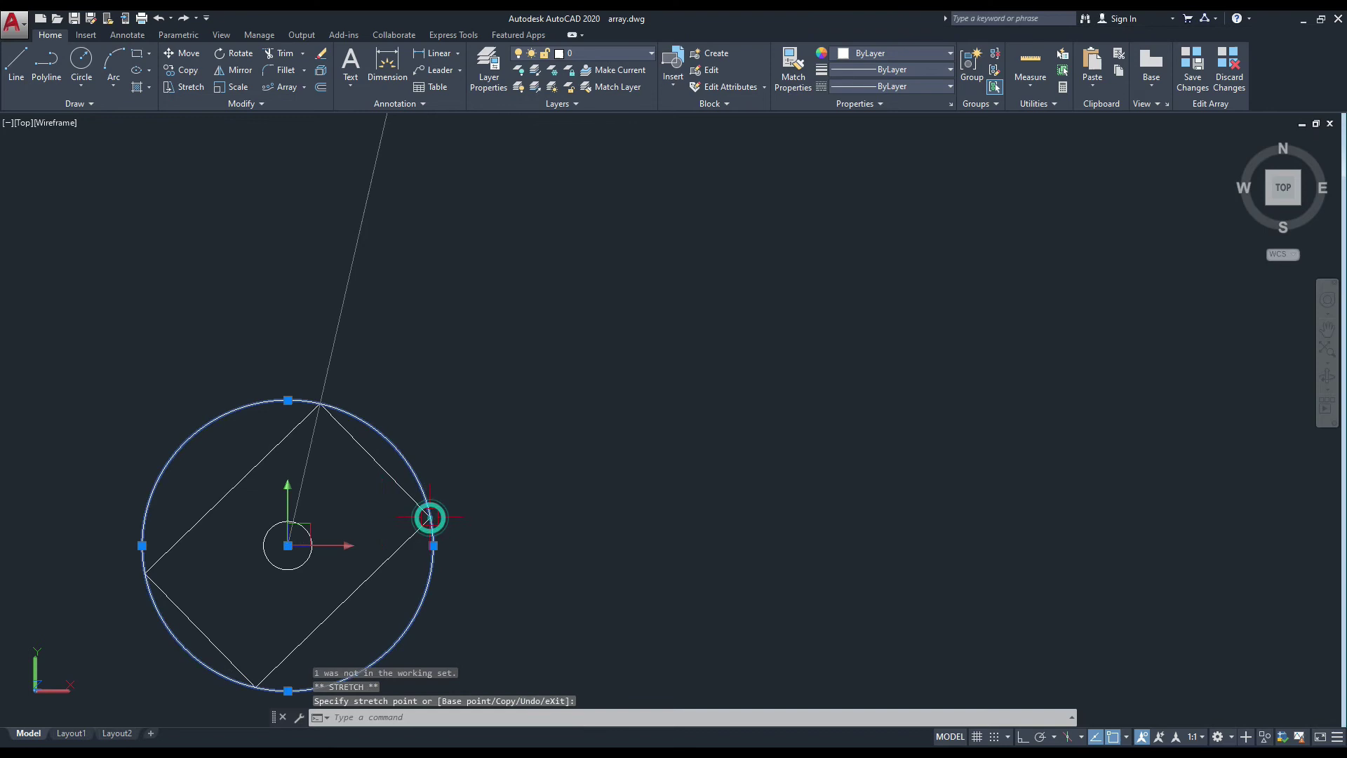
scroll(313, 496, "down", 5)
scroll(320, 494, "down", 4)
middle_click_drag(386, 460, 320, 512)
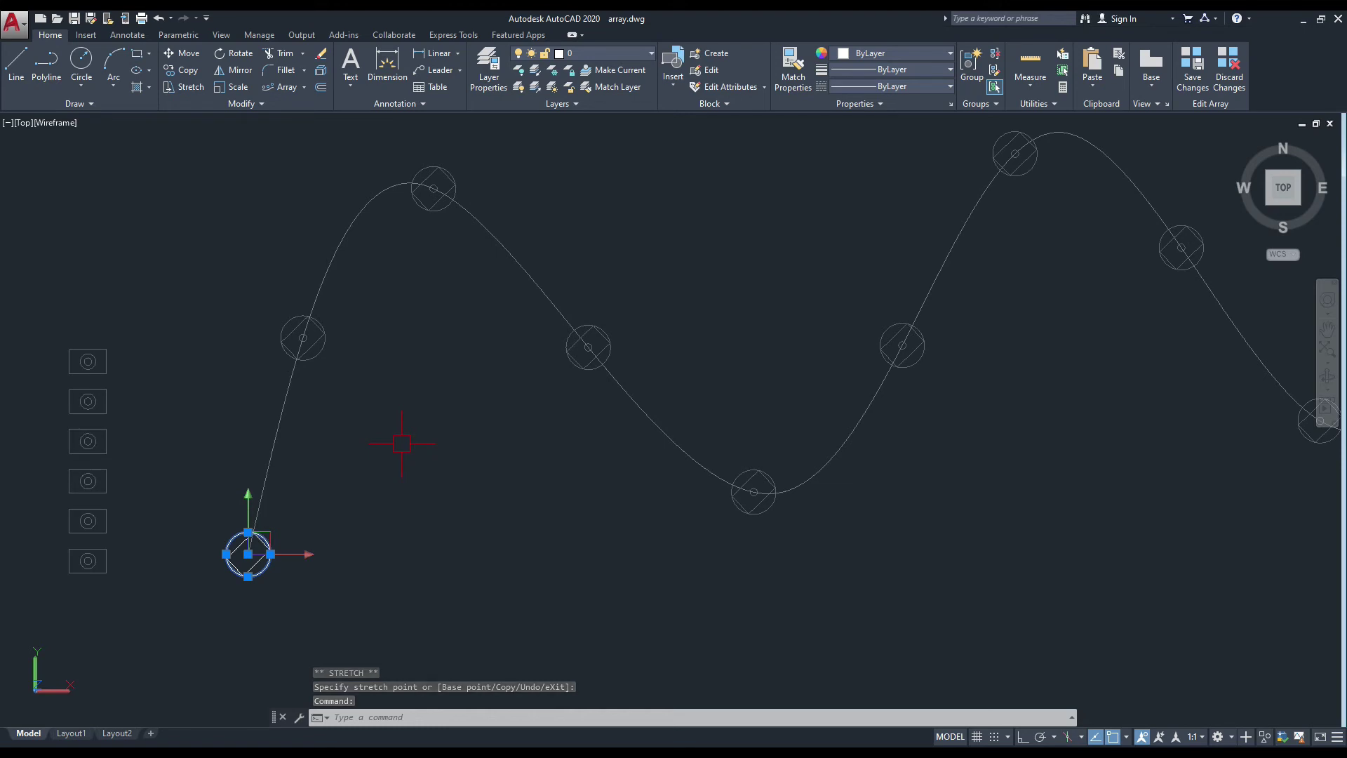
scroll(401, 444, "down", 5)
scroll(358, 427, "up", 2)
scroll(352, 439, "up", 2)
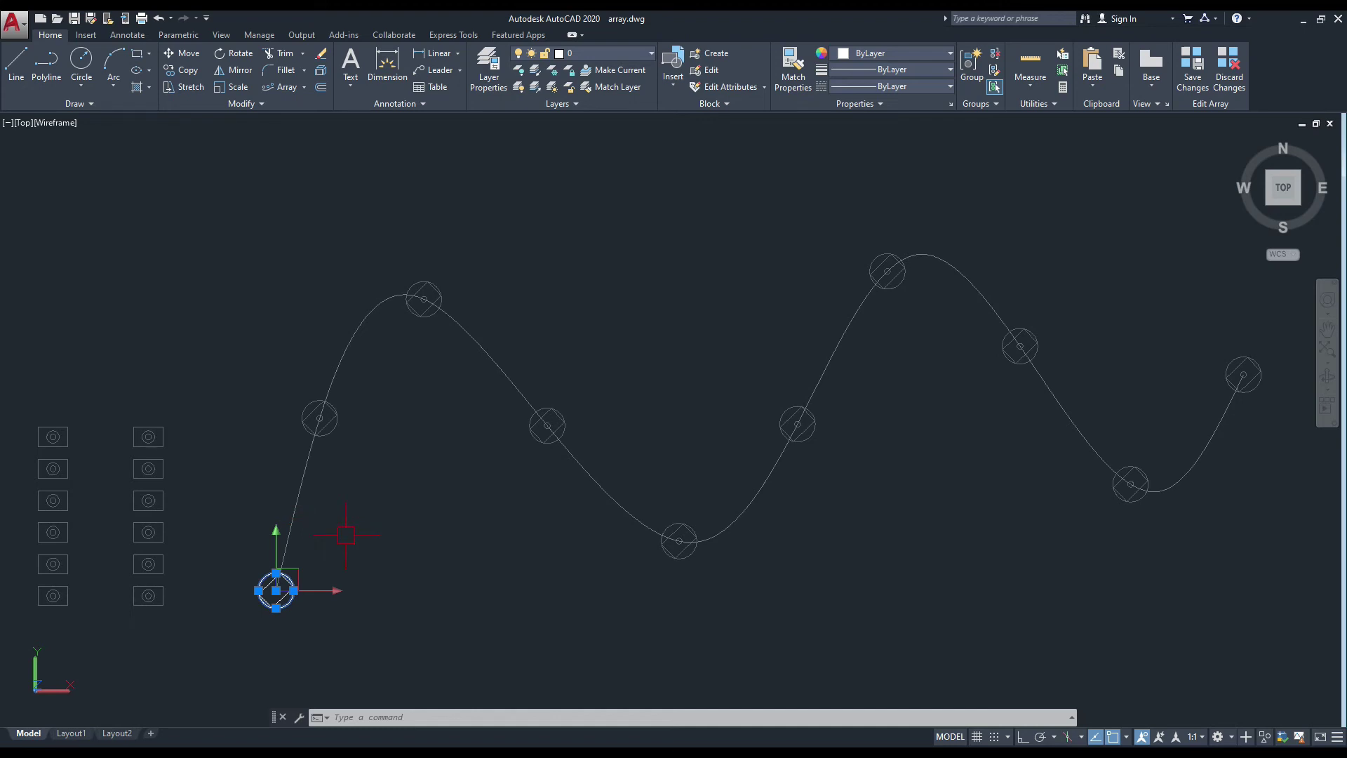
middle_click_drag(440, 547, 412, 544)
Save the source edits to the array and clear the selection
left_click(1193, 67)
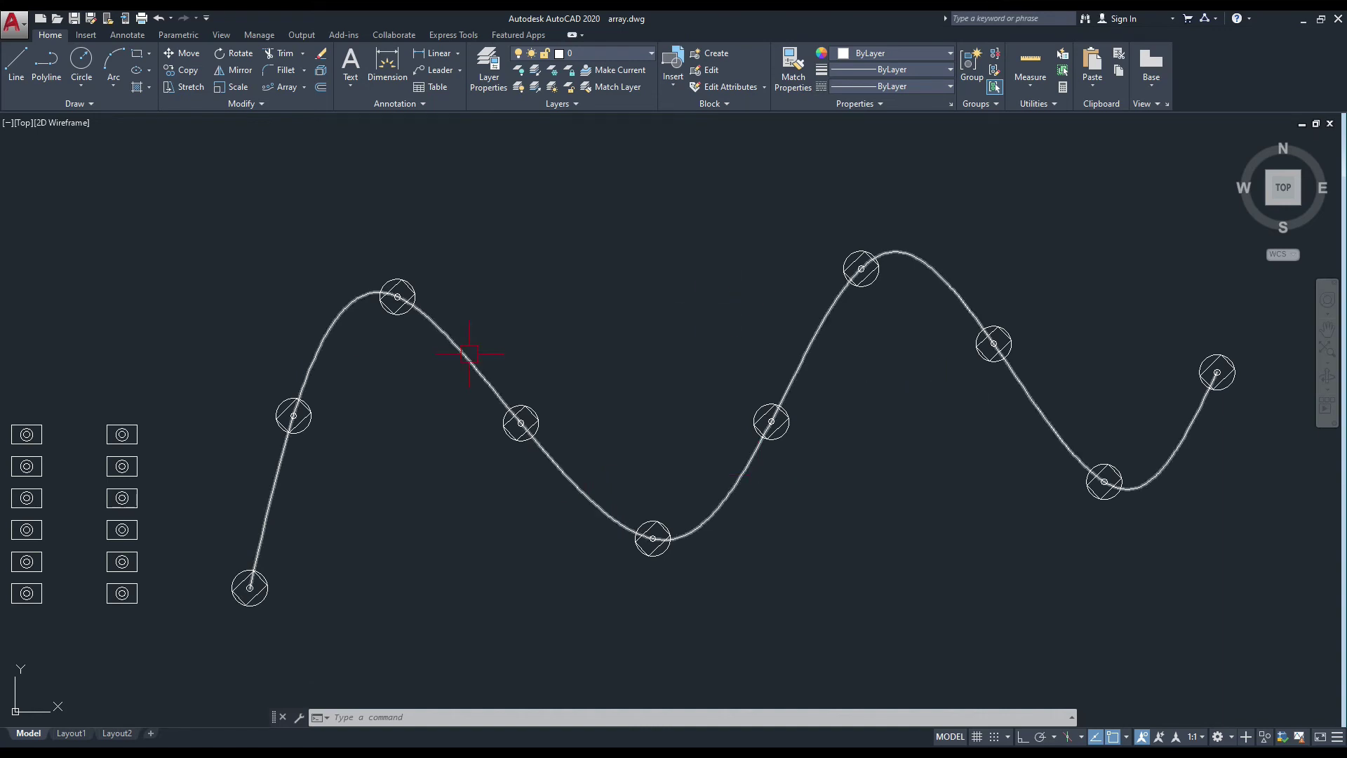
left_click(399, 313)
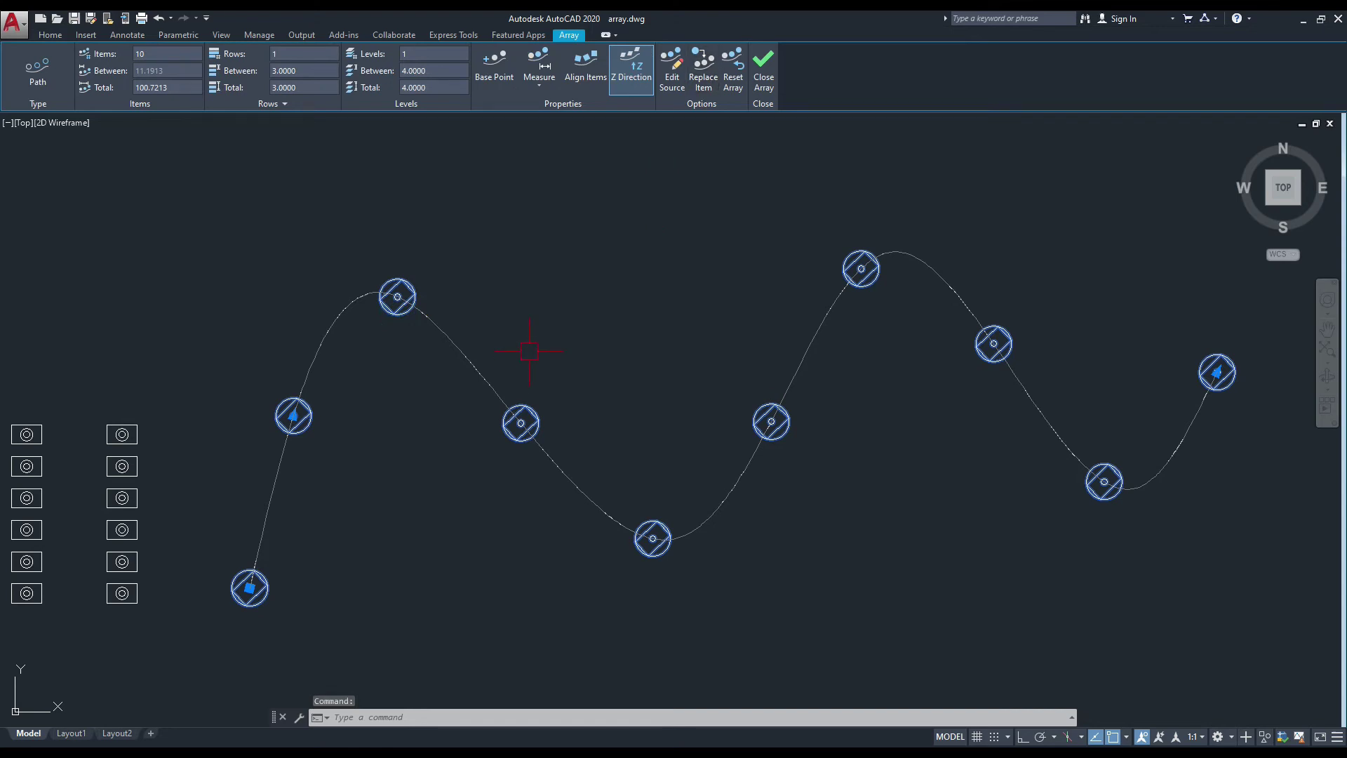
key("Escape")
middle_click_drag(540, 299, 529, 283)
Draw a small circle centred just below the spline's lower-left start
type("c")
key("Return")
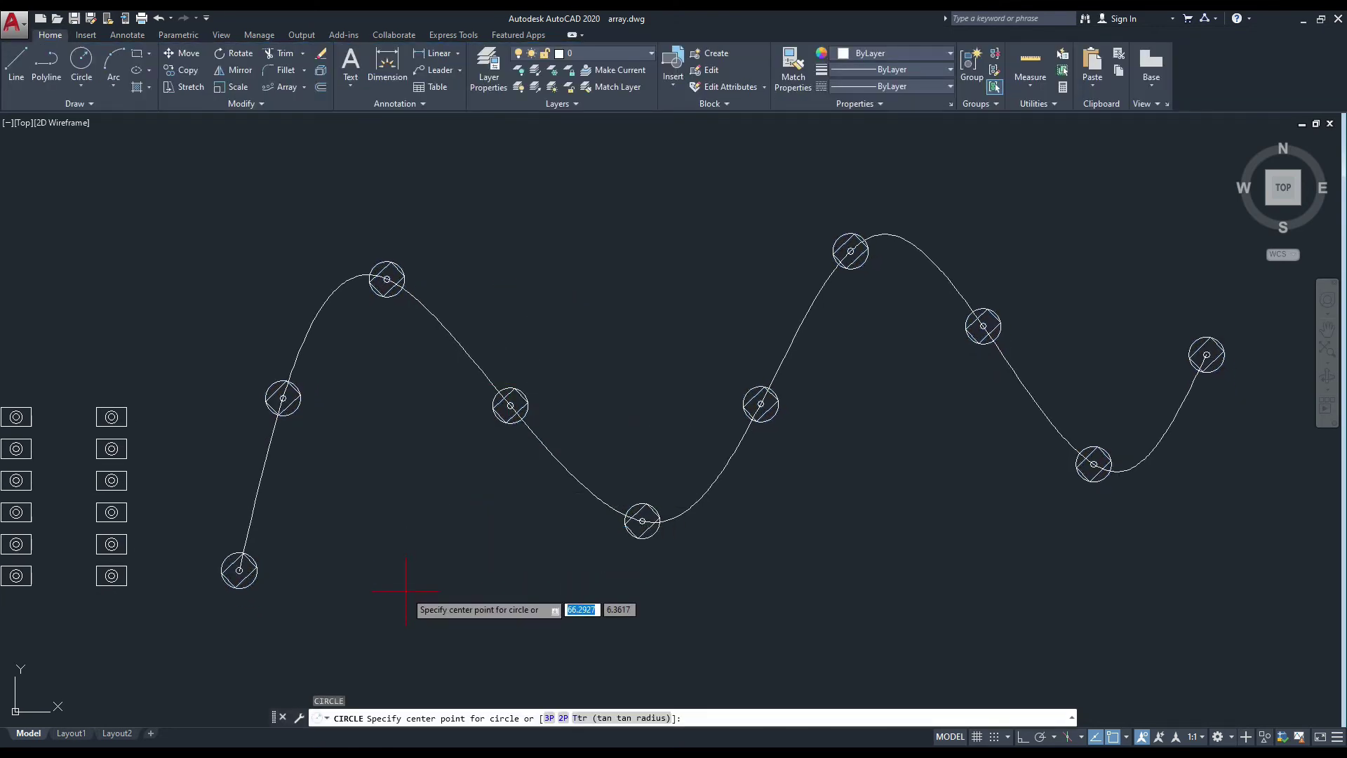
left_click(406, 590)
left_click(420, 592)
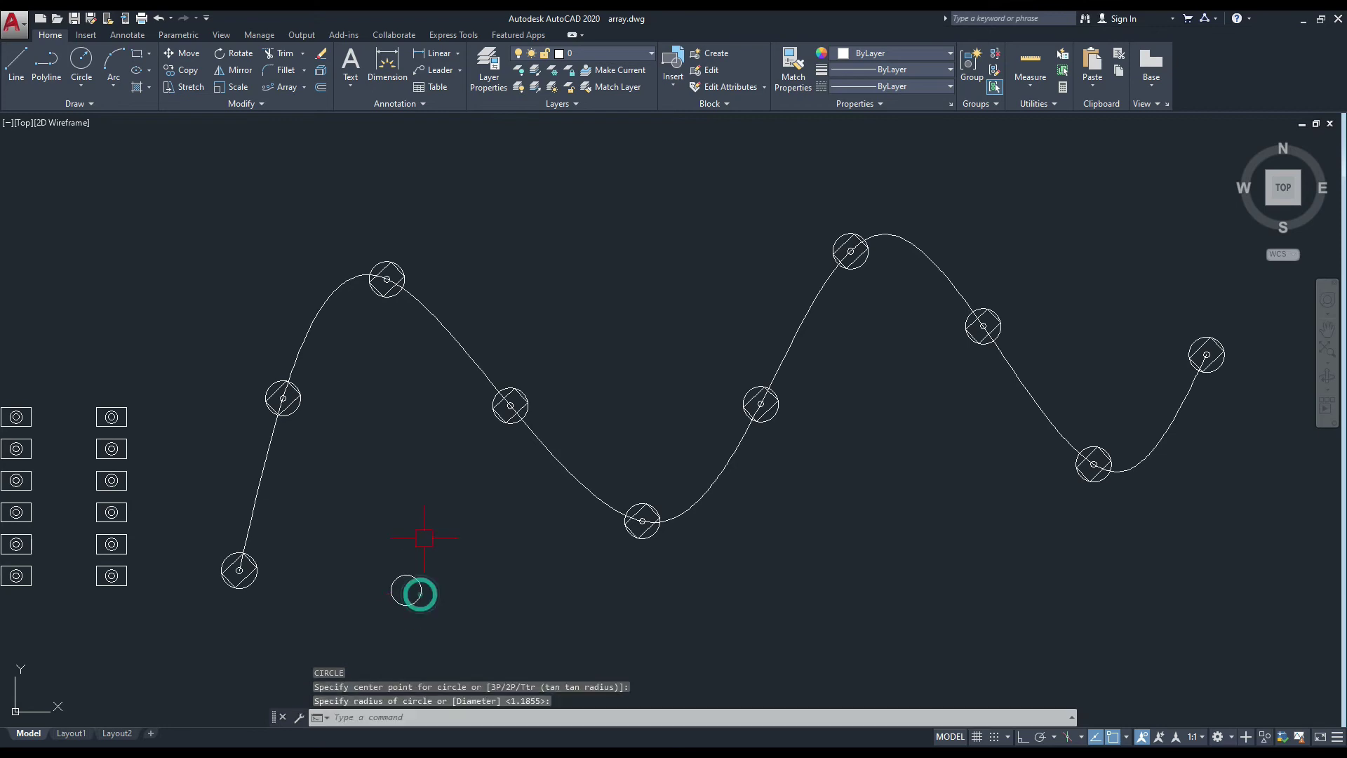
scroll(254, 567, "up", 4)
scroll(254, 567, "down", 2)
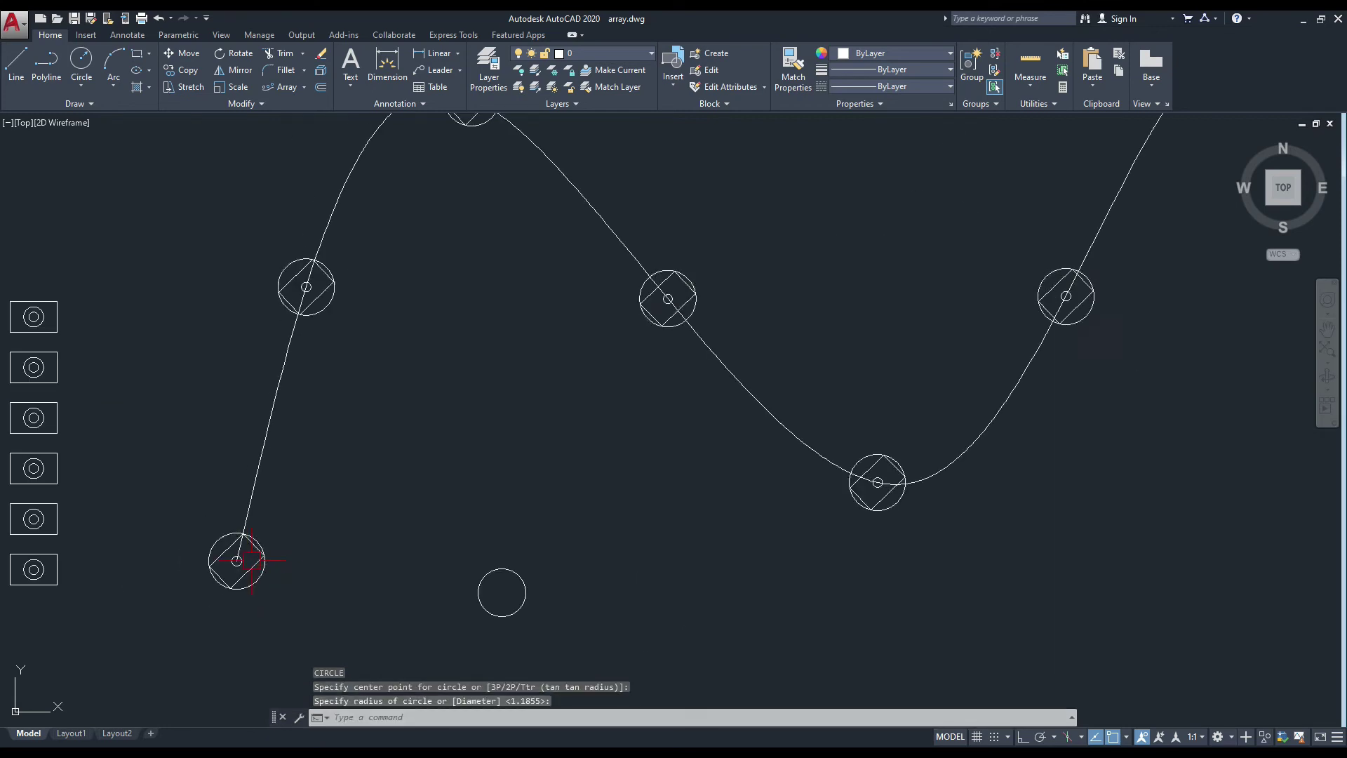
scroll(436, 540, "down", 4)
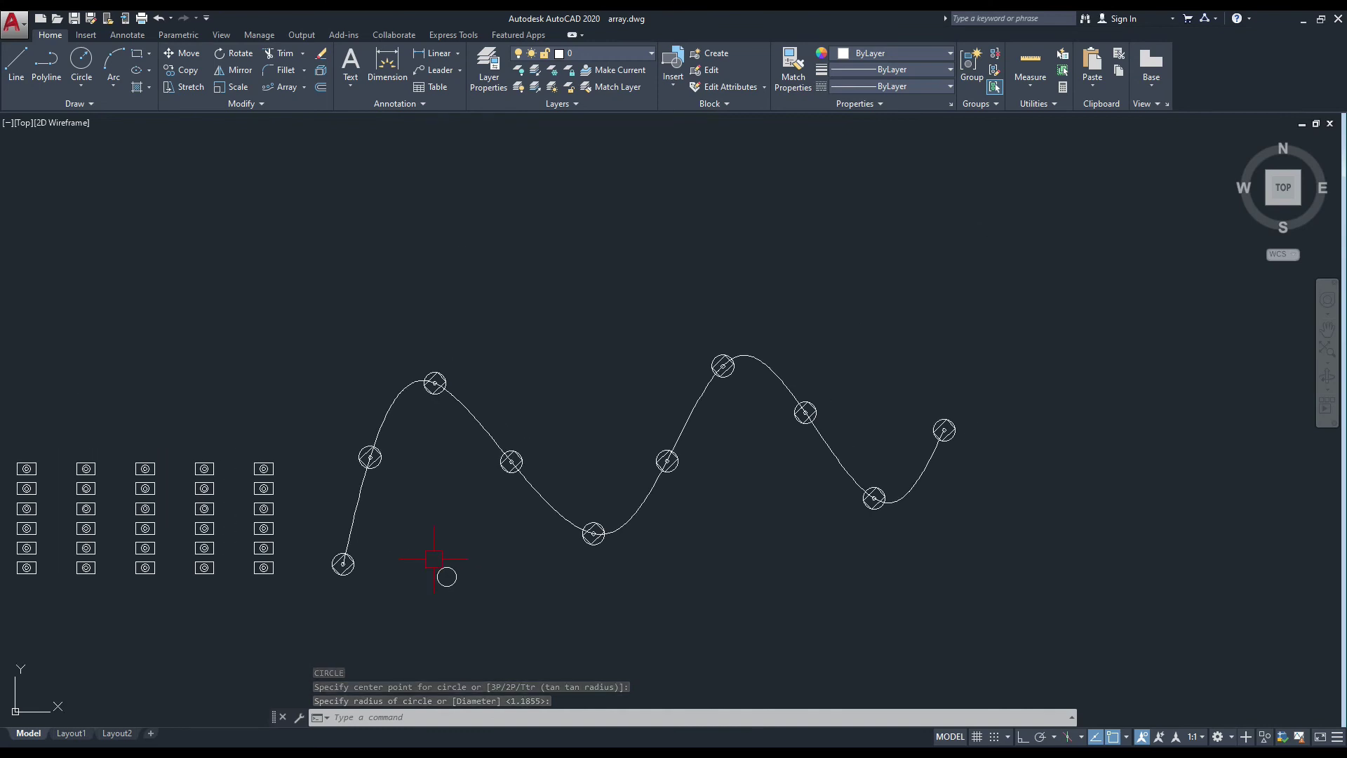
Erase the small circle below the spline's start
scroll(465, 545, "up", 6)
left_click(473, 590)
key("Delete")
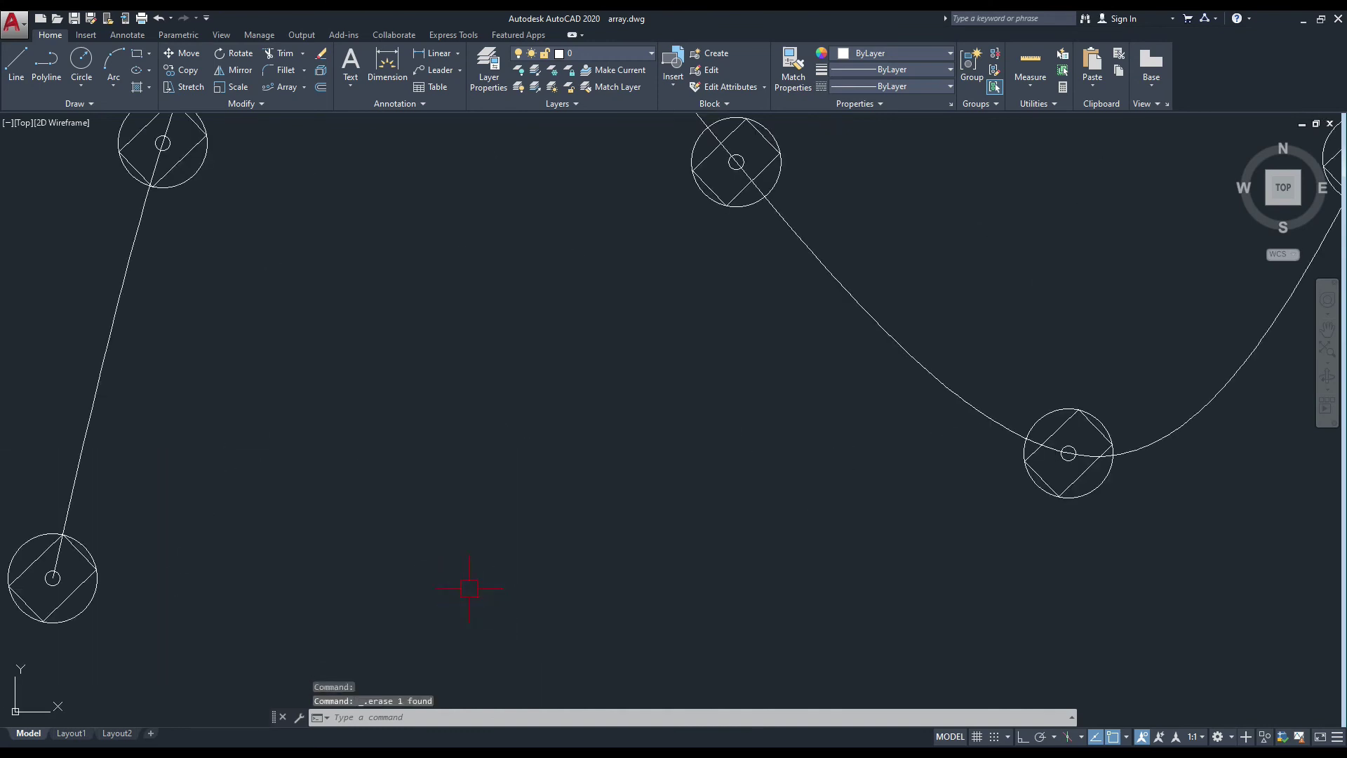
Draw a six-sided inscribed polygon in its place, with Ortho on for the radius
type("POL")
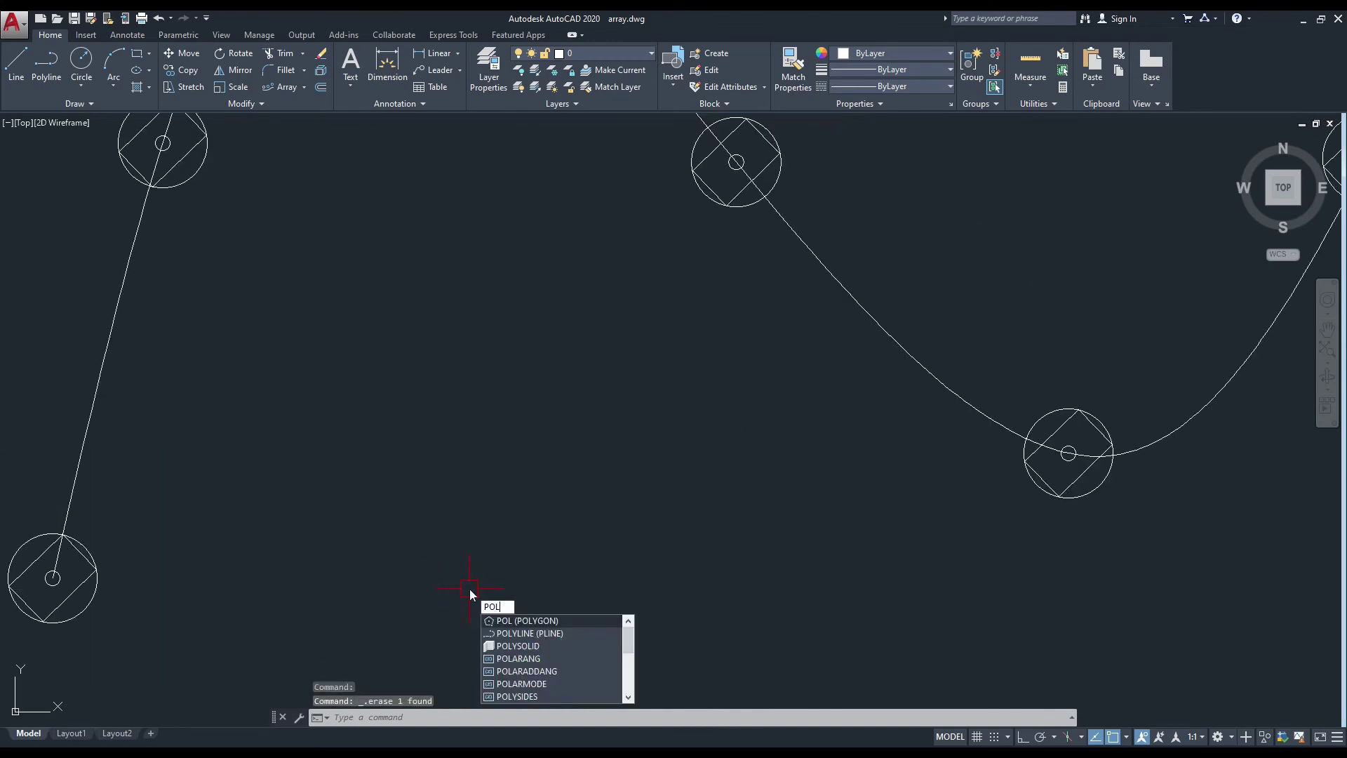
key("Return")
type("6")
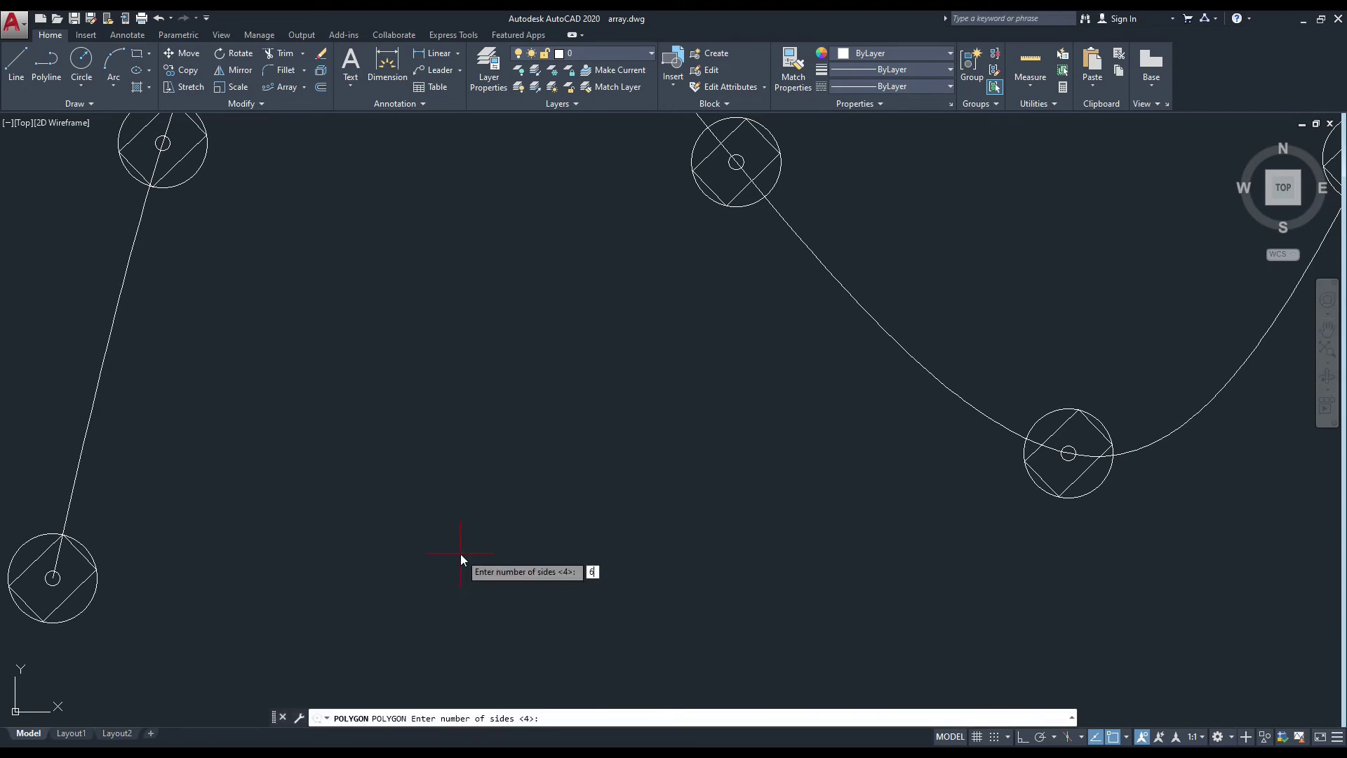
key("Return")
left_click(459, 560)
left_click(500, 598)
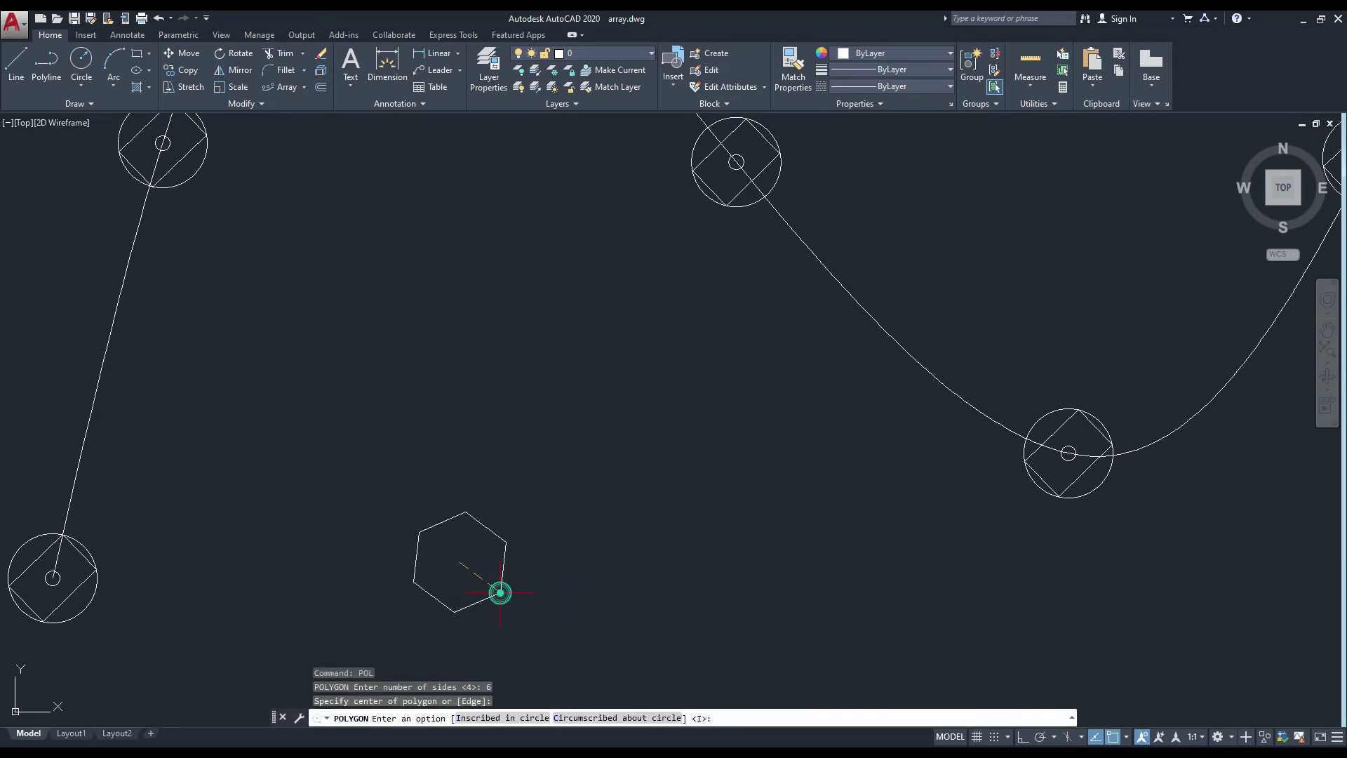
key("F8")
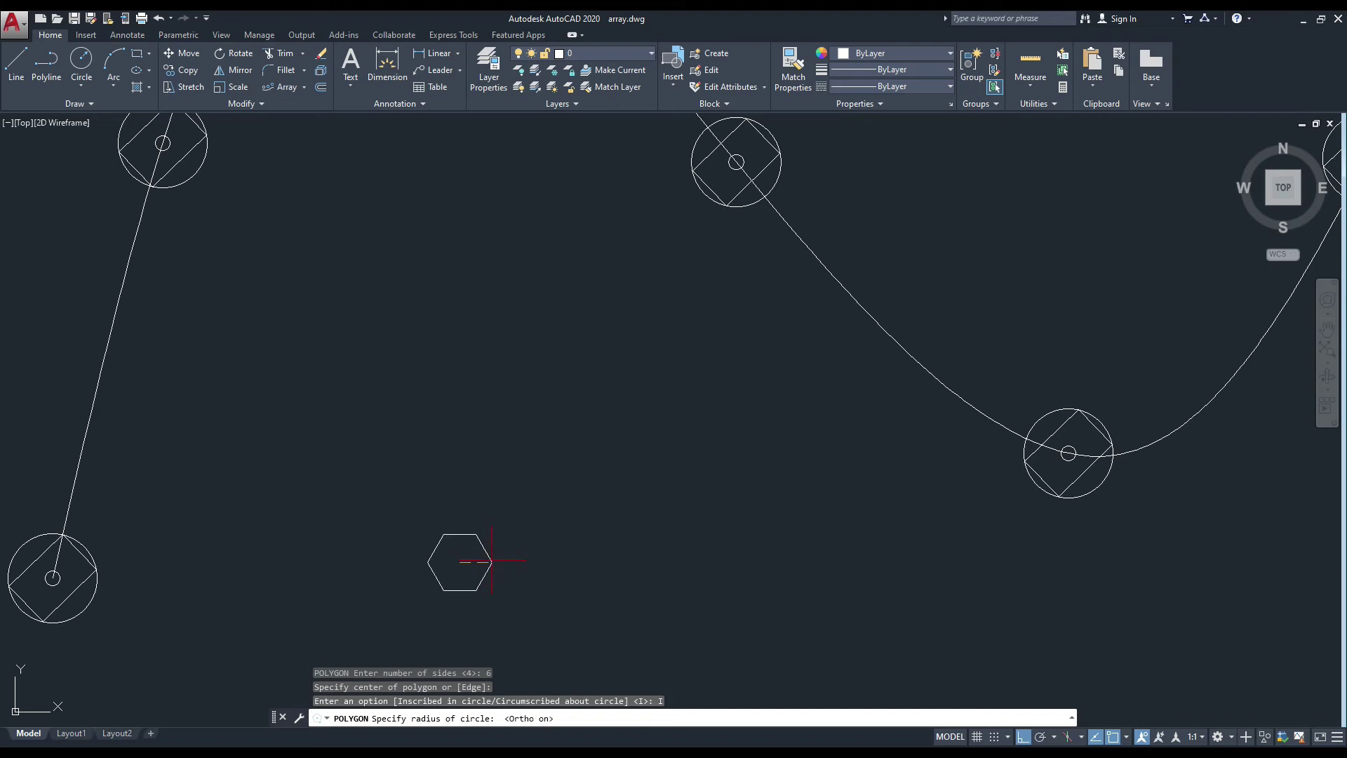
left_click(491, 559)
scroll(347, 493, "down", 4)
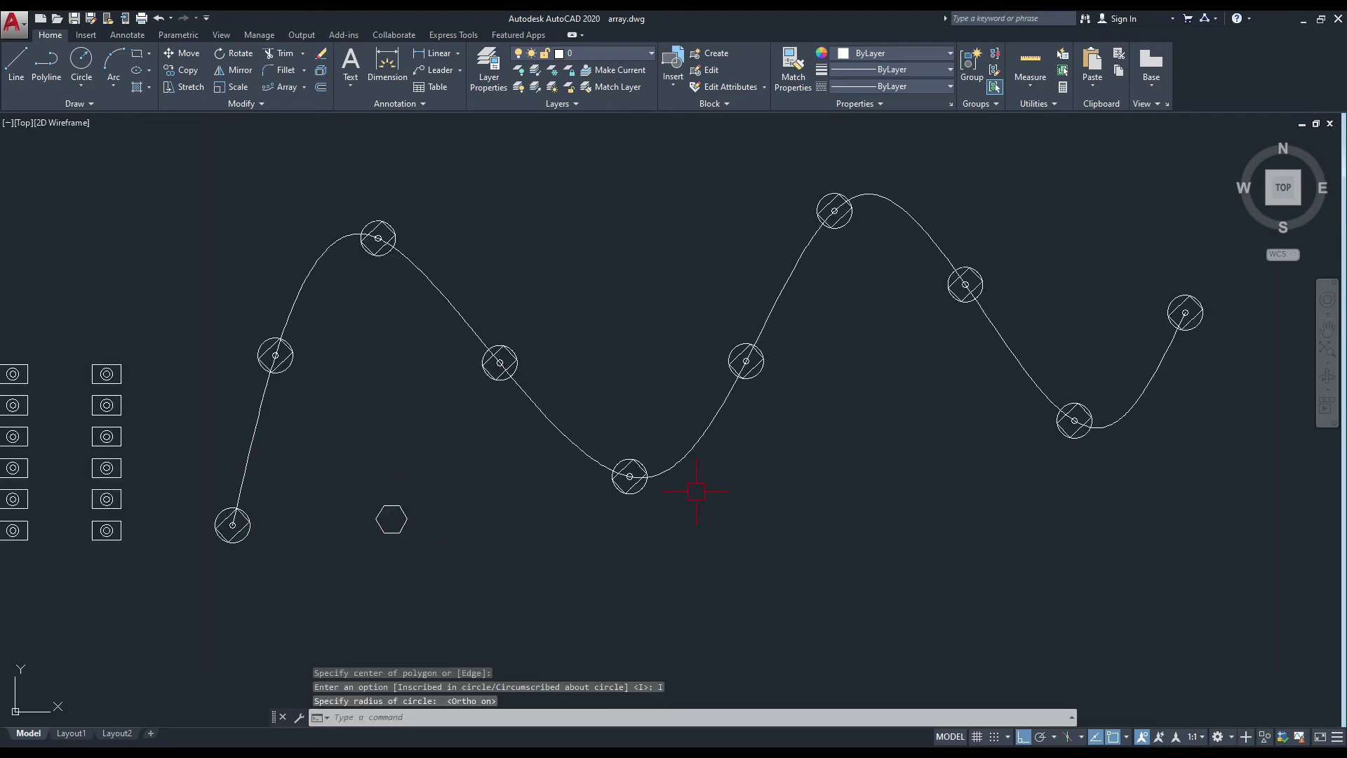
middle_click_drag(506, 360, 530, 394)
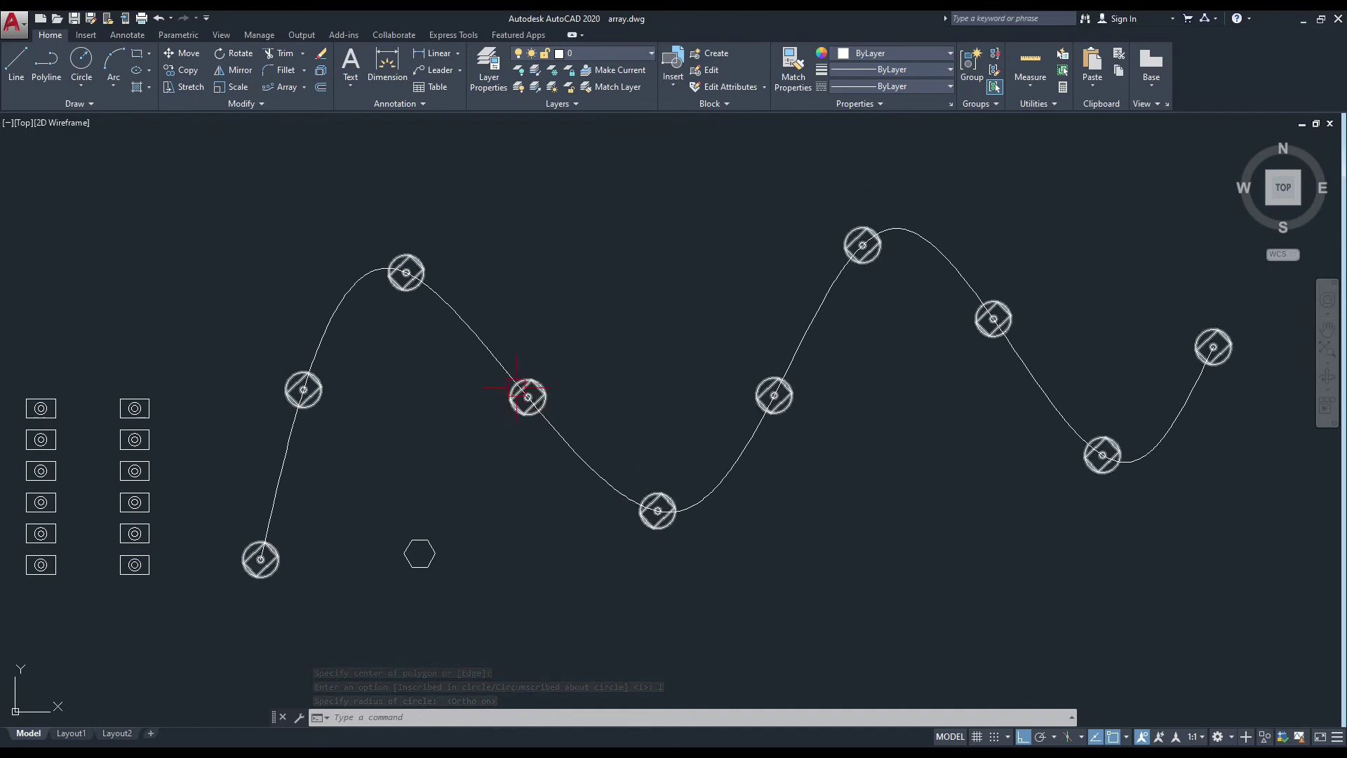
Start Replace Item on the path array, using the hexagon with its centre as base point
left_click(519, 388)
left_click(698, 70)
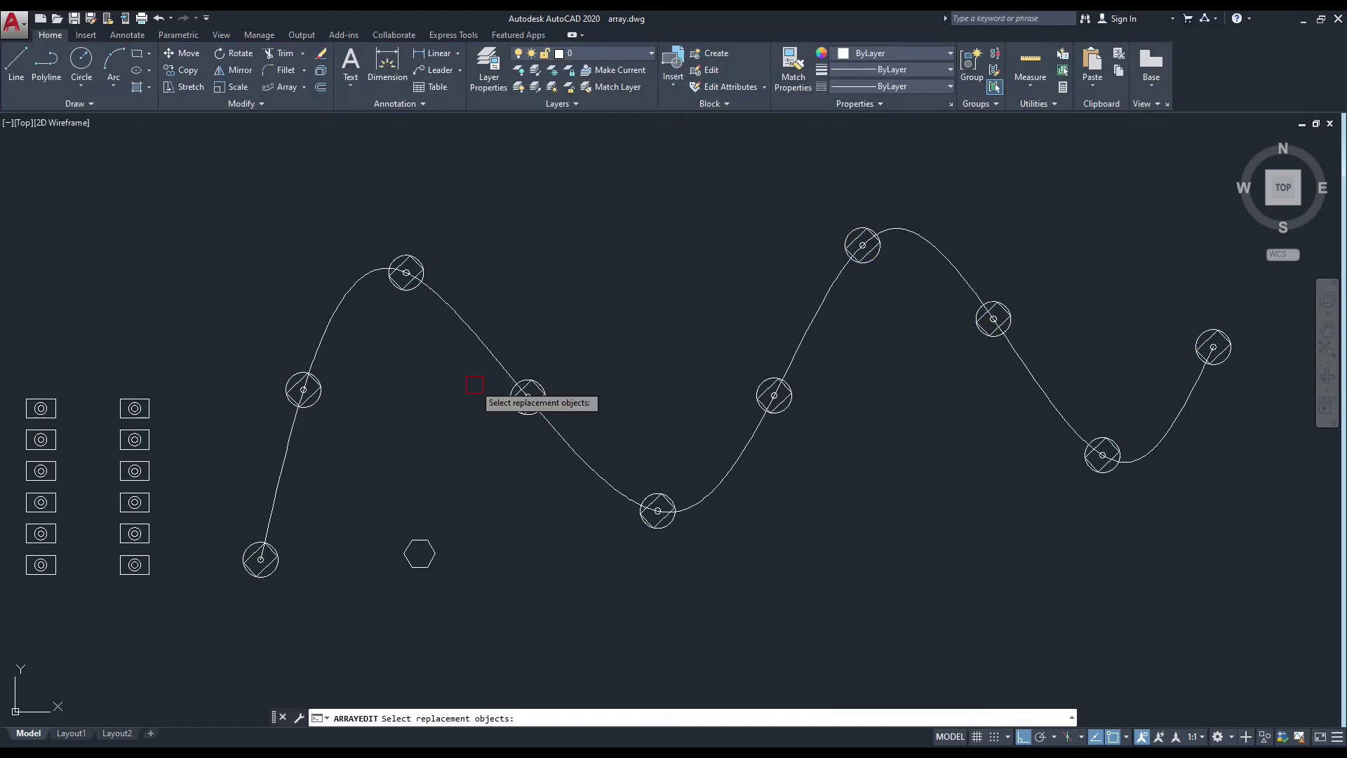
left_click(408, 549)
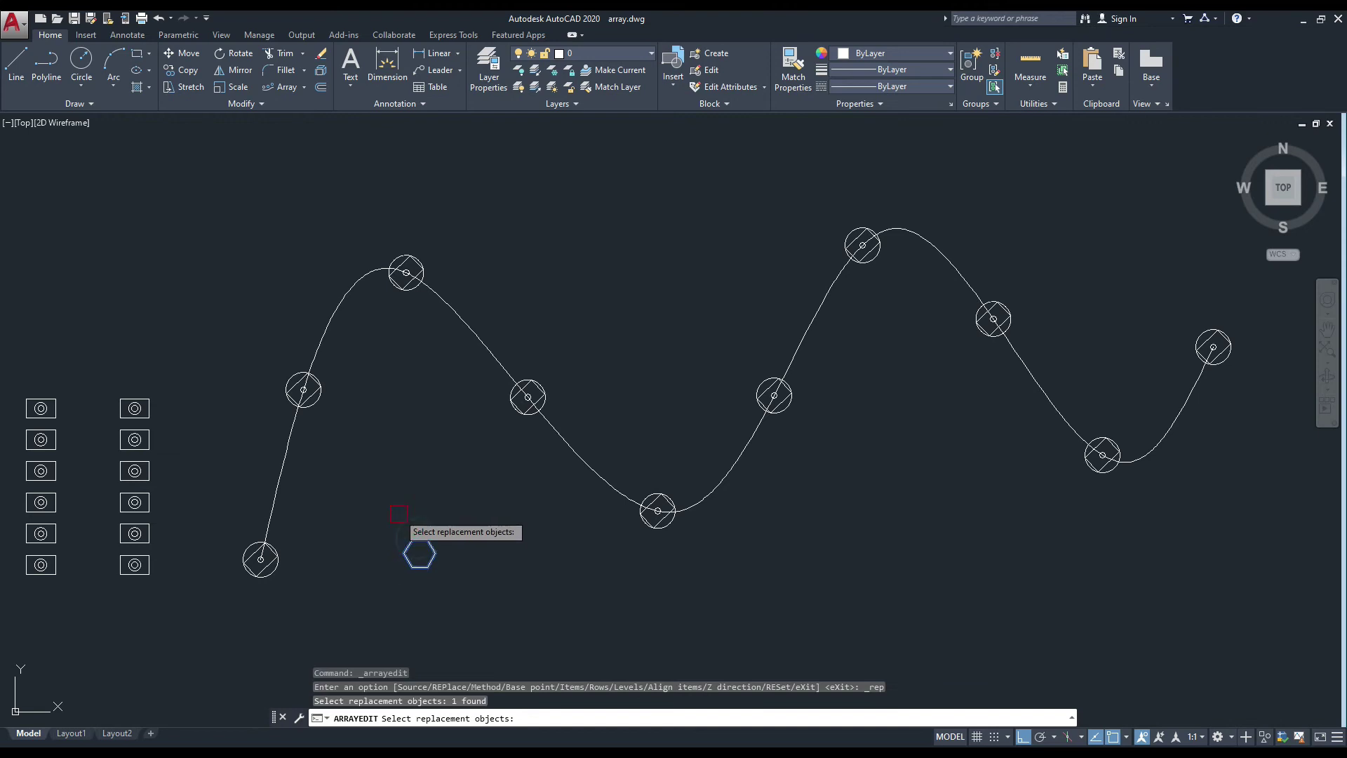
scroll(262, 556, "up", 5)
key("Return")
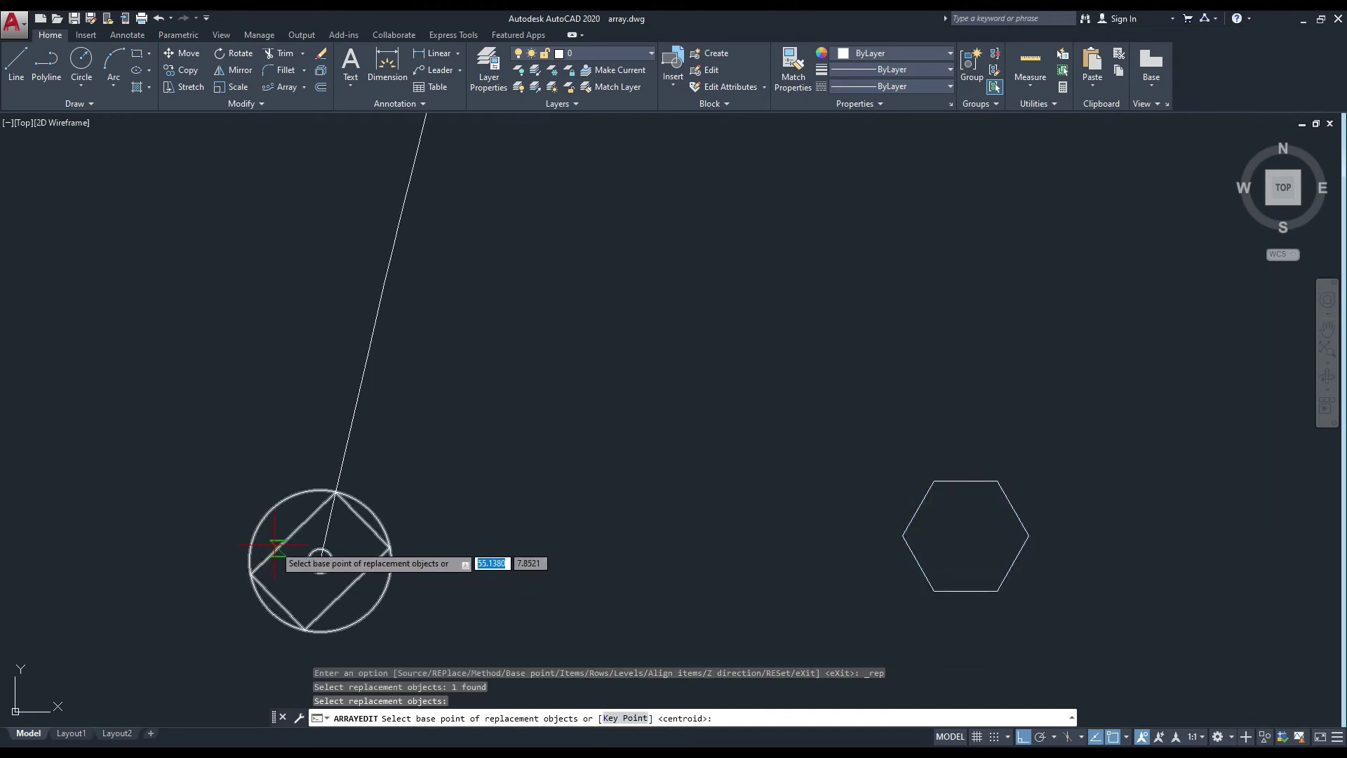
scroll(336, 547, "down", 1)
scroll(274, 528, "down", 1)
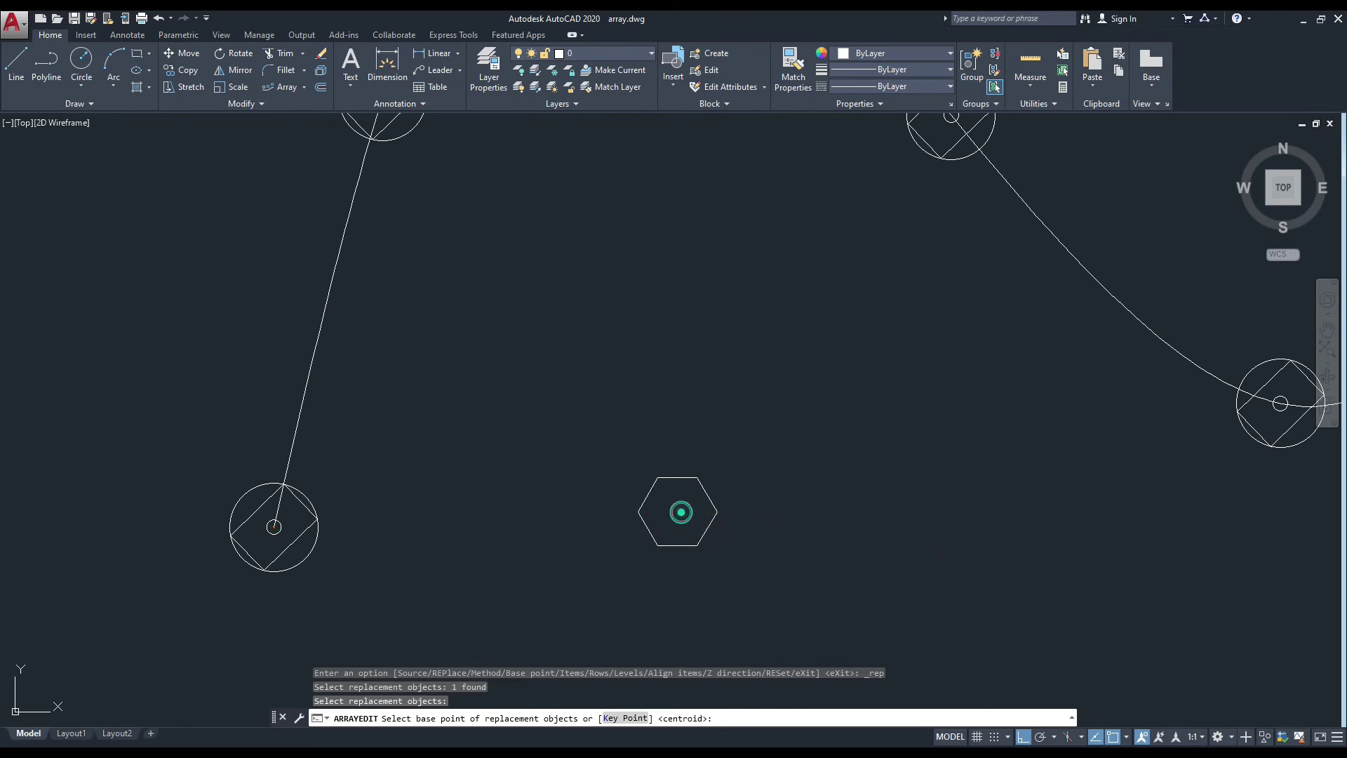
left_click(681, 512)
scroll(394, 554, "down", 2)
scroll(381, 541, "down", 1)
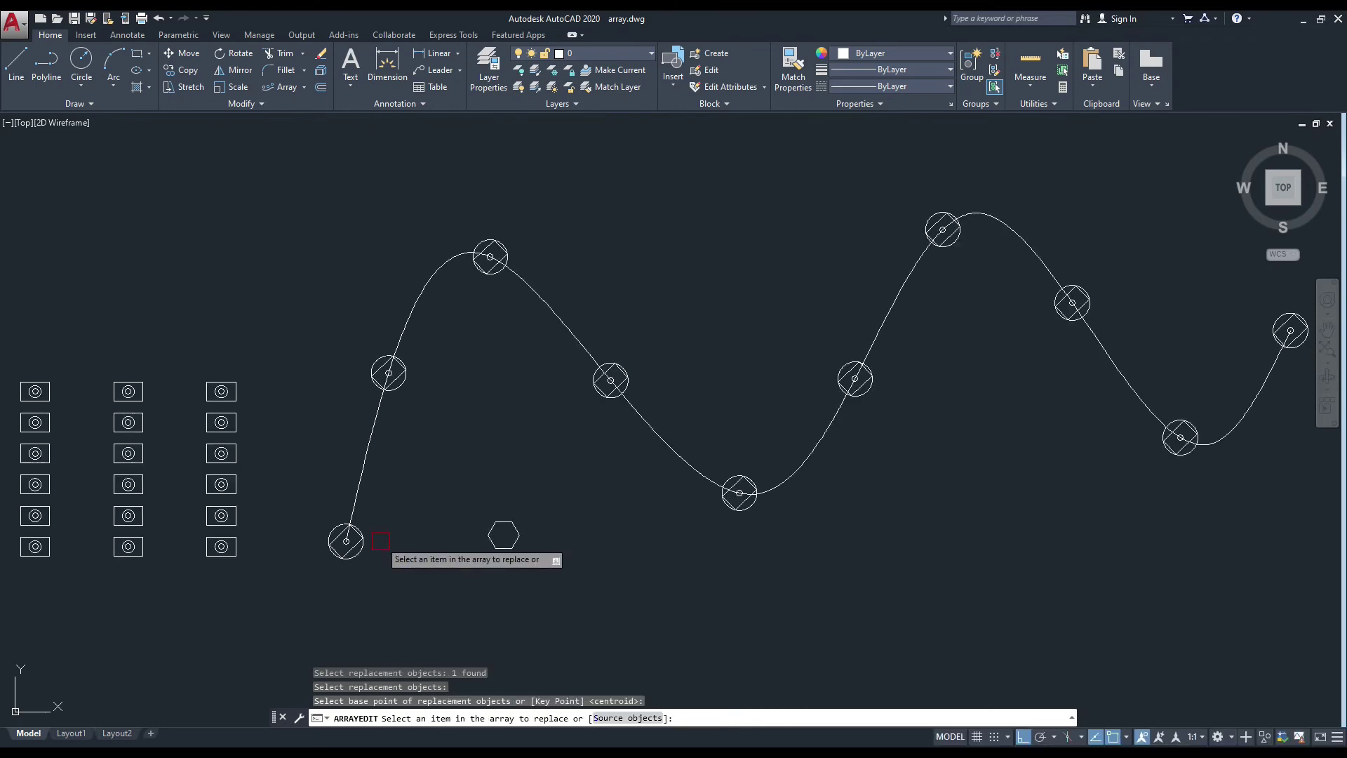
scroll(330, 561, "up", 2)
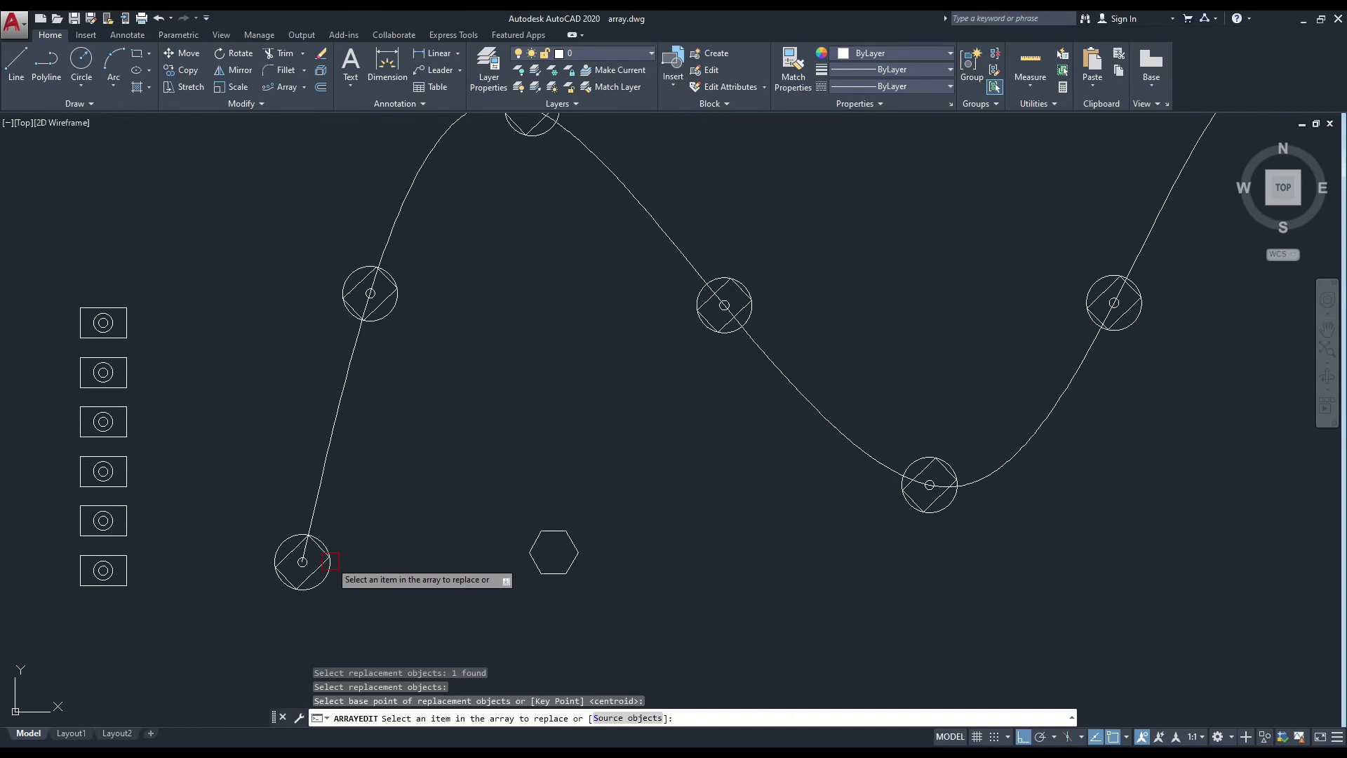
Replace the first five array circles with the hexagon
left_click(327, 566)
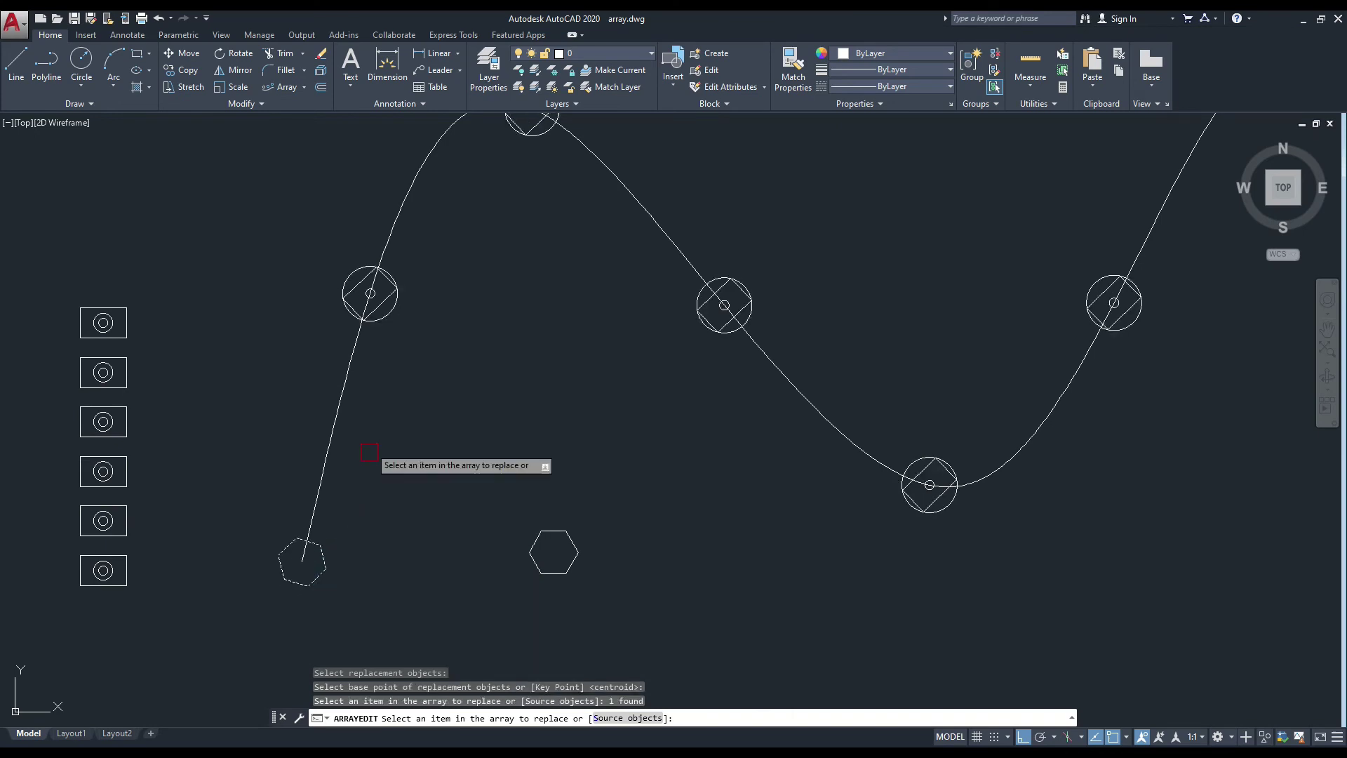
left_click(392, 311)
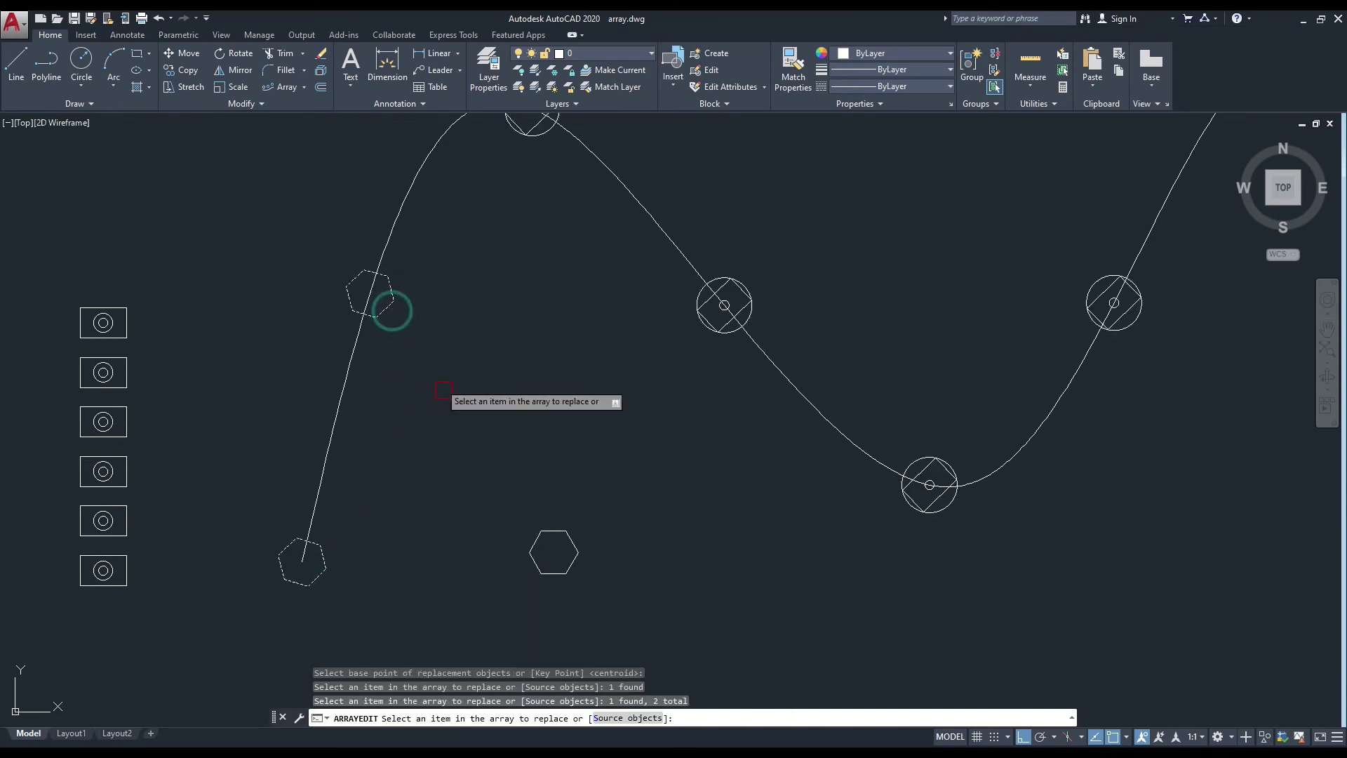
scroll(443, 391, "down", 3)
scroll(396, 414, "up", 4)
left_click(400, 409)
scroll(372, 396, "down", 2)
scroll(355, 417, "down", 2)
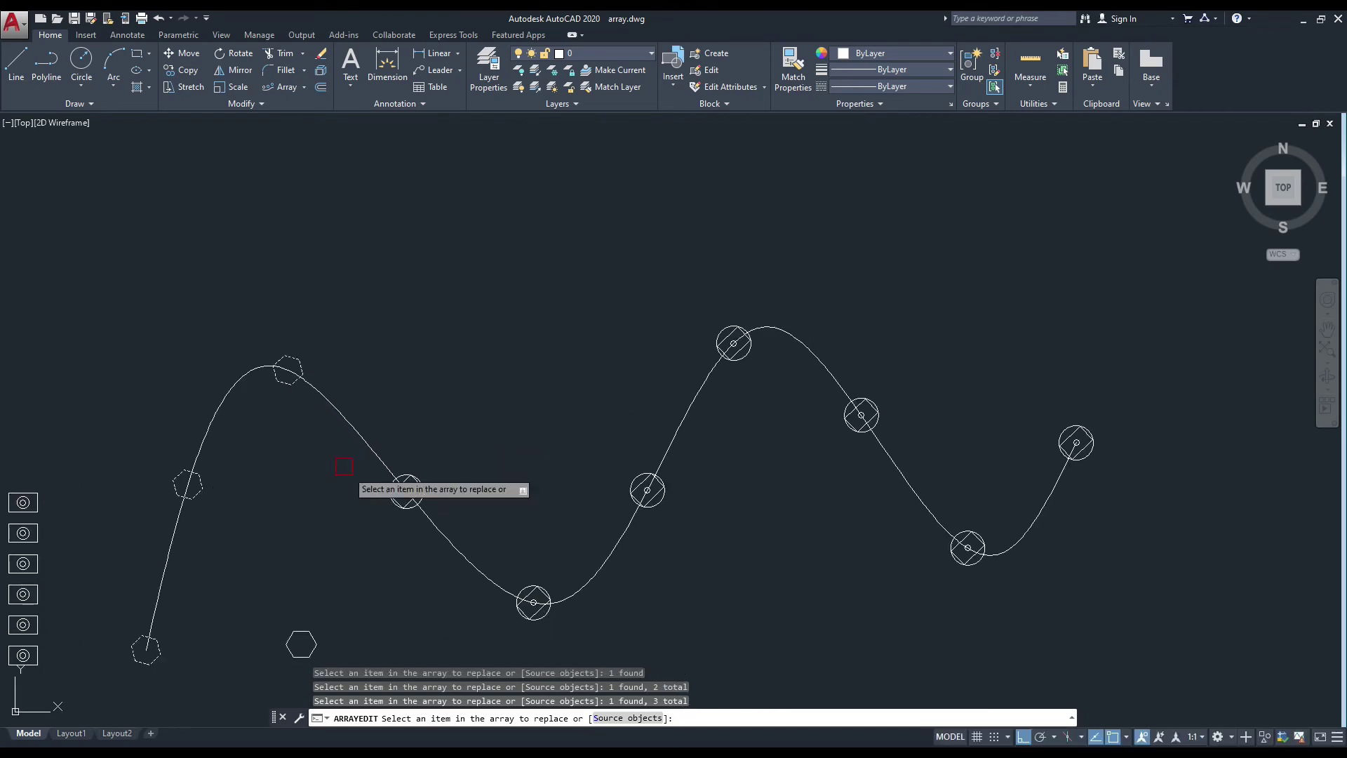
scroll(344, 466, "up", 4)
left_click(389, 488)
scroll(281, 474, "down", 2)
scroll(265, 470, "down", 2)
scroll(300, 435, "up", 2)
left_click(498, 562)
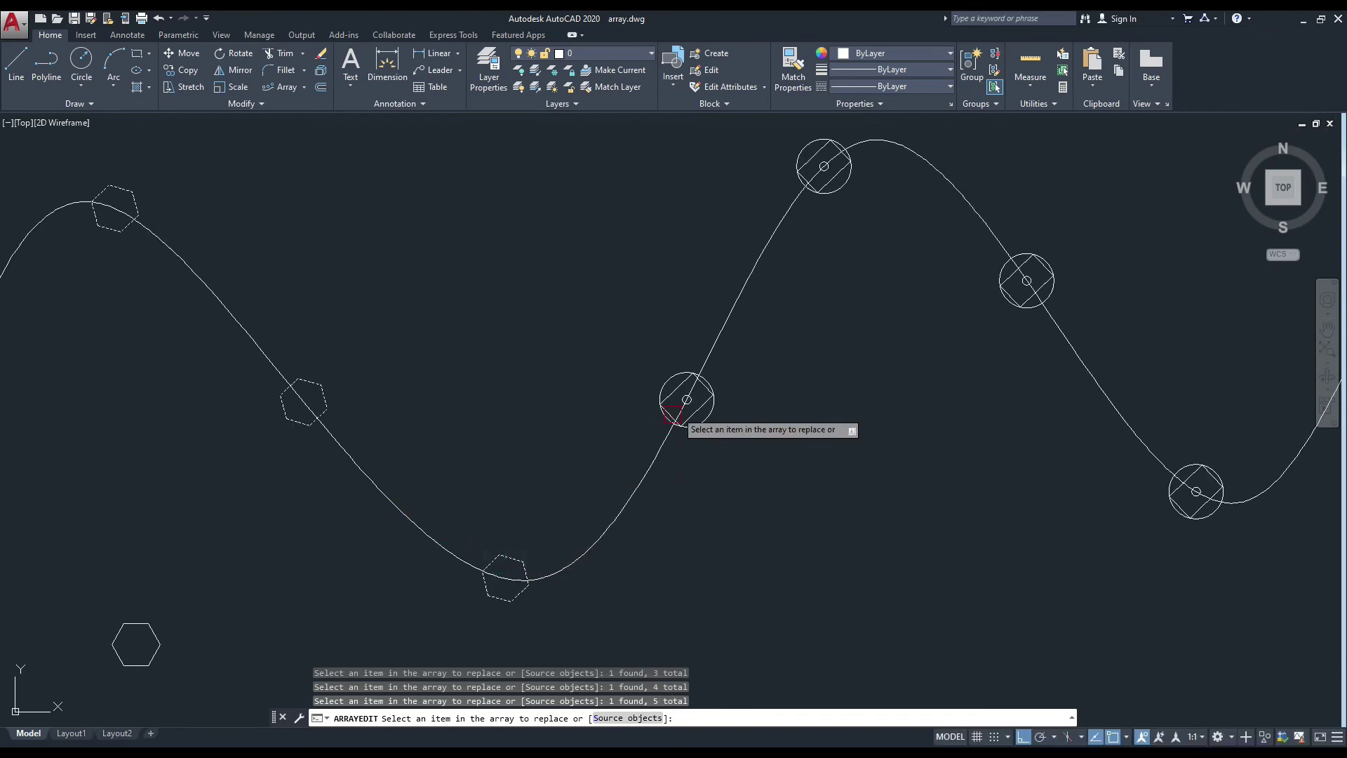
Replace the remaining five array circles with the hexagon
left_click(656, 393)
scroll(482, 428, "down", 3)
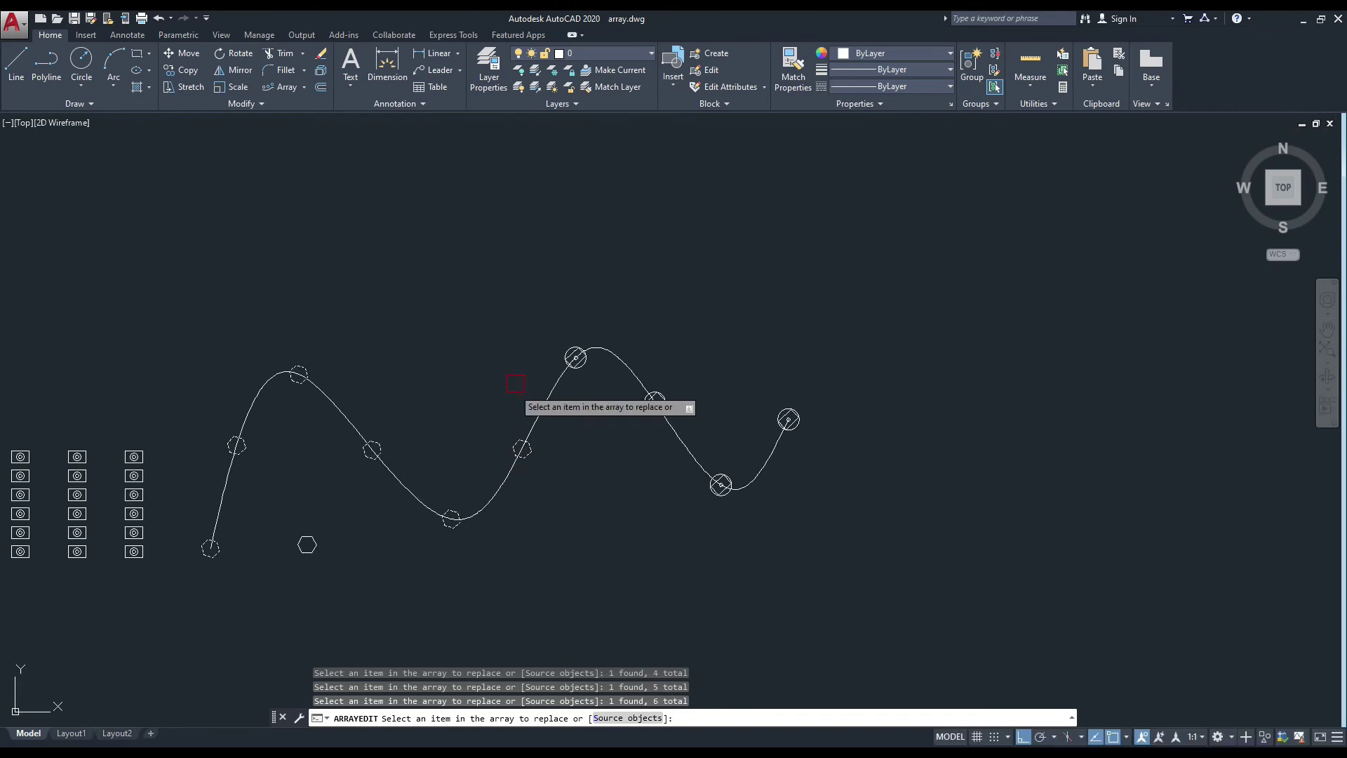
scroll(572, 356, "up", 5)
left_click(572, 351)
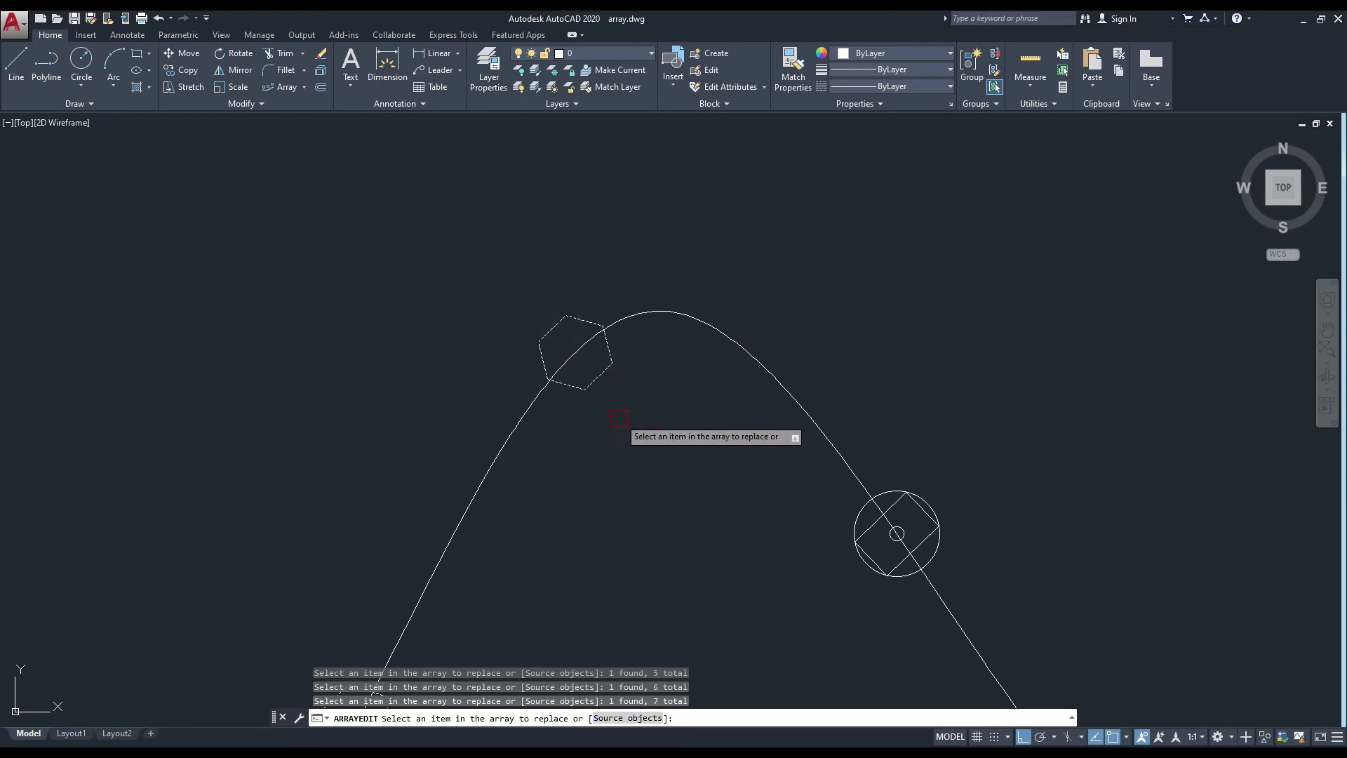
scroll(619, 419, "down", 2)
scroll(697, 475, "up", 2)
left_click(797, 499)
scroll(565, 408, "down", 2)
scroll(564, 406, "down", 2)
scroll(771, 568, "up", 4)
left_click(746, 581)
left_click(965, 322)
scroll(912, 334, "down", 3)
scroll(842, 358, "down", 1)
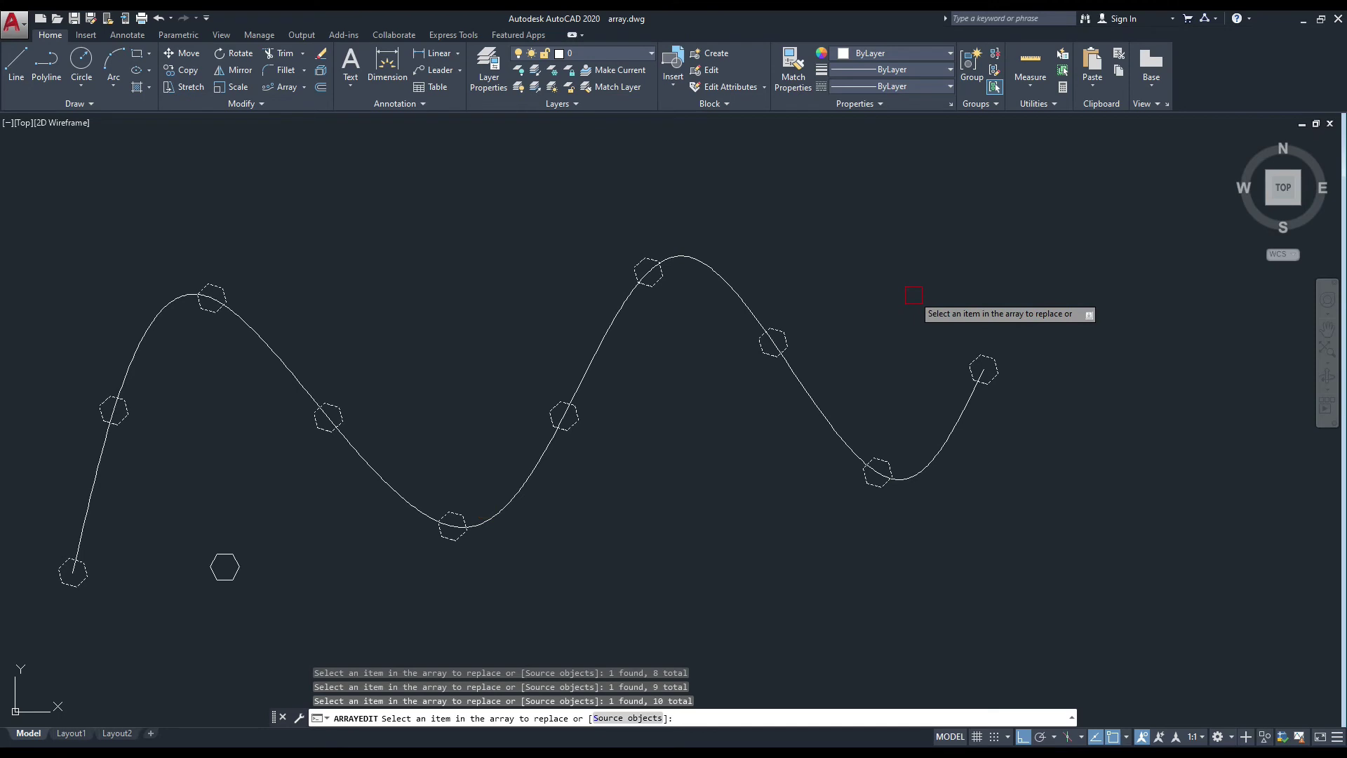
Finish picking items and exit the replacement
right_click(1005, 209)
left_click(1050, 225)
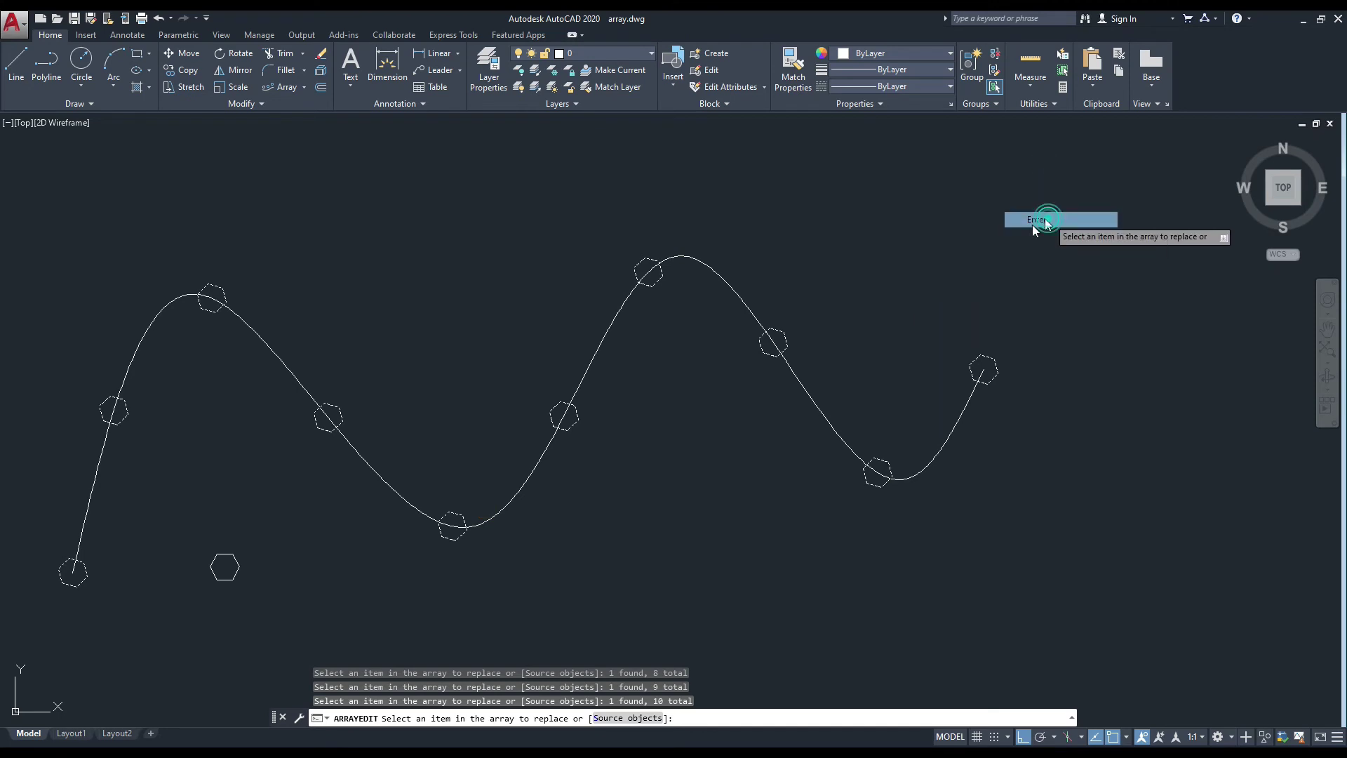
left_click(1078, 391)
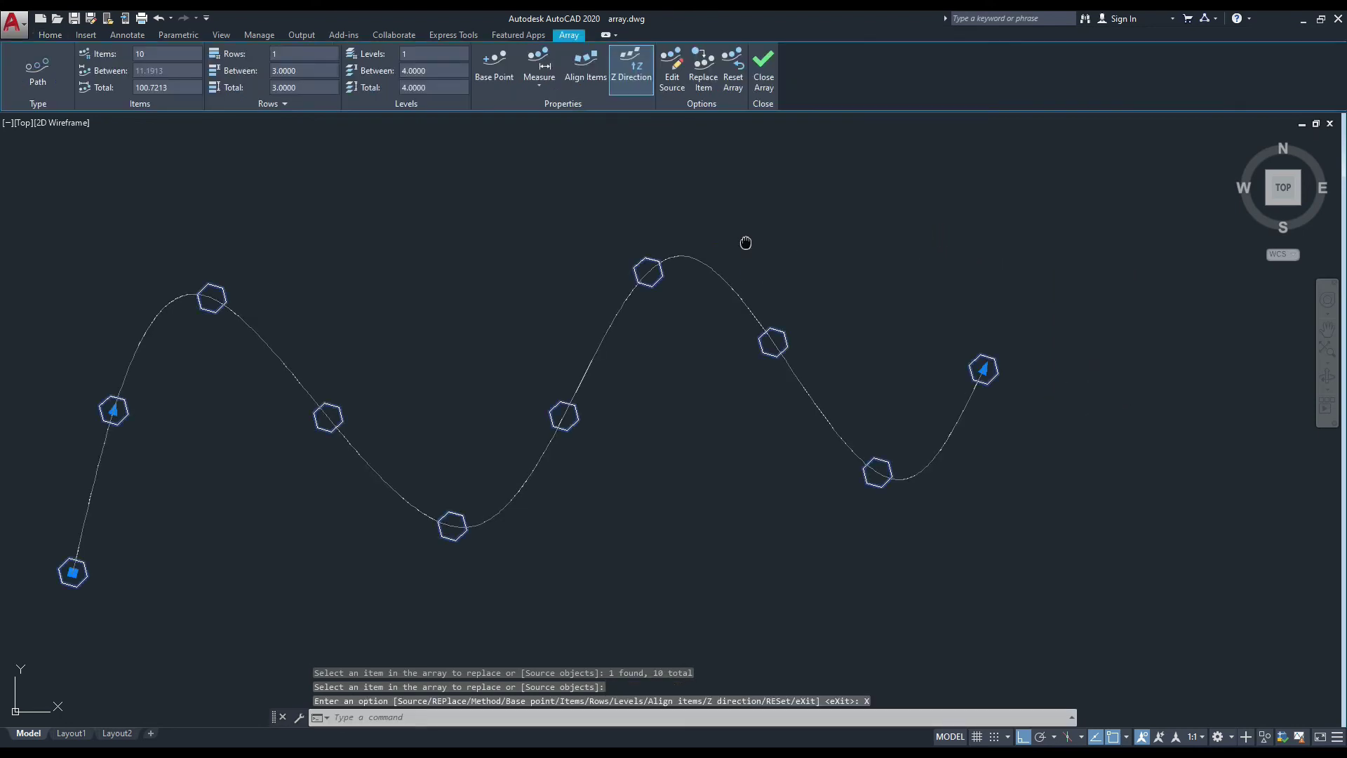
Reset the path array back to its original circles and close array editing
middle_click_drag(745, 243, 831, 254)
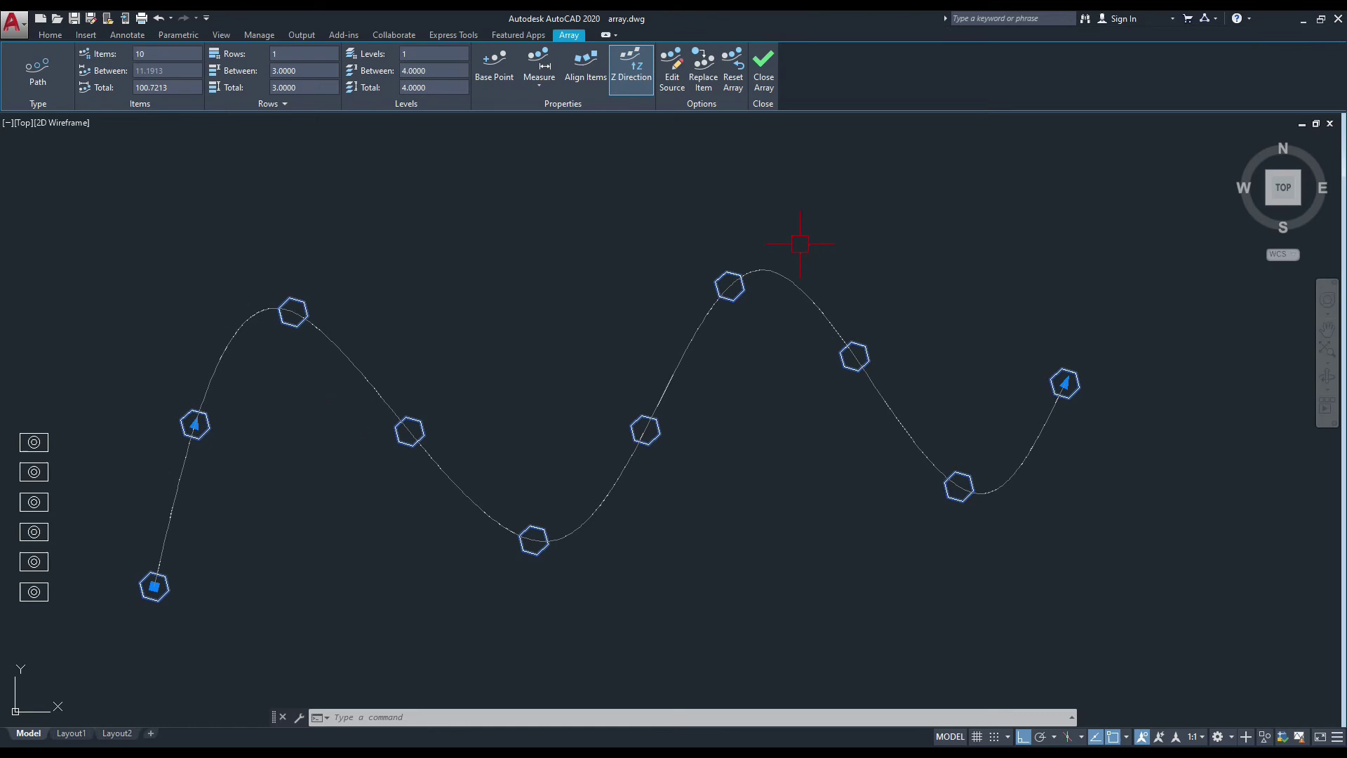
left_click(734, 73)
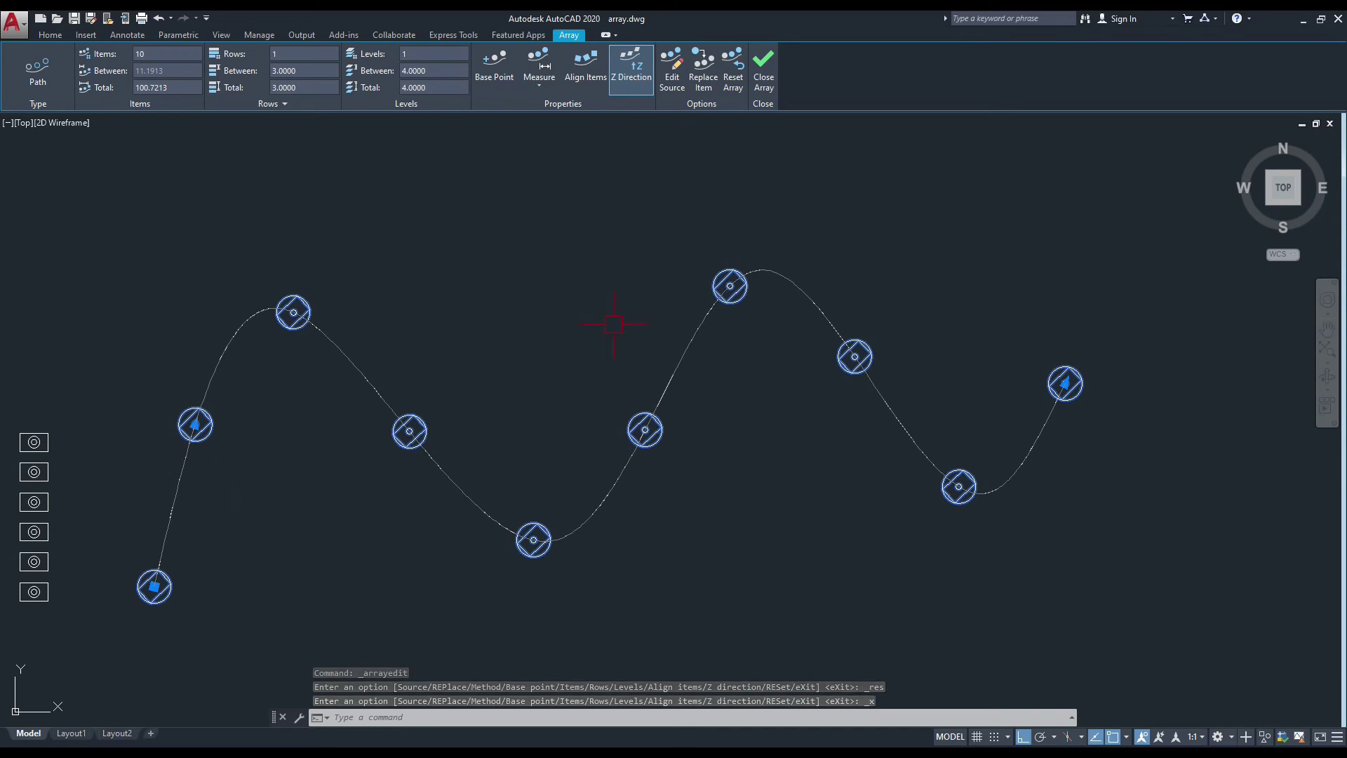
left_click(765, 79)
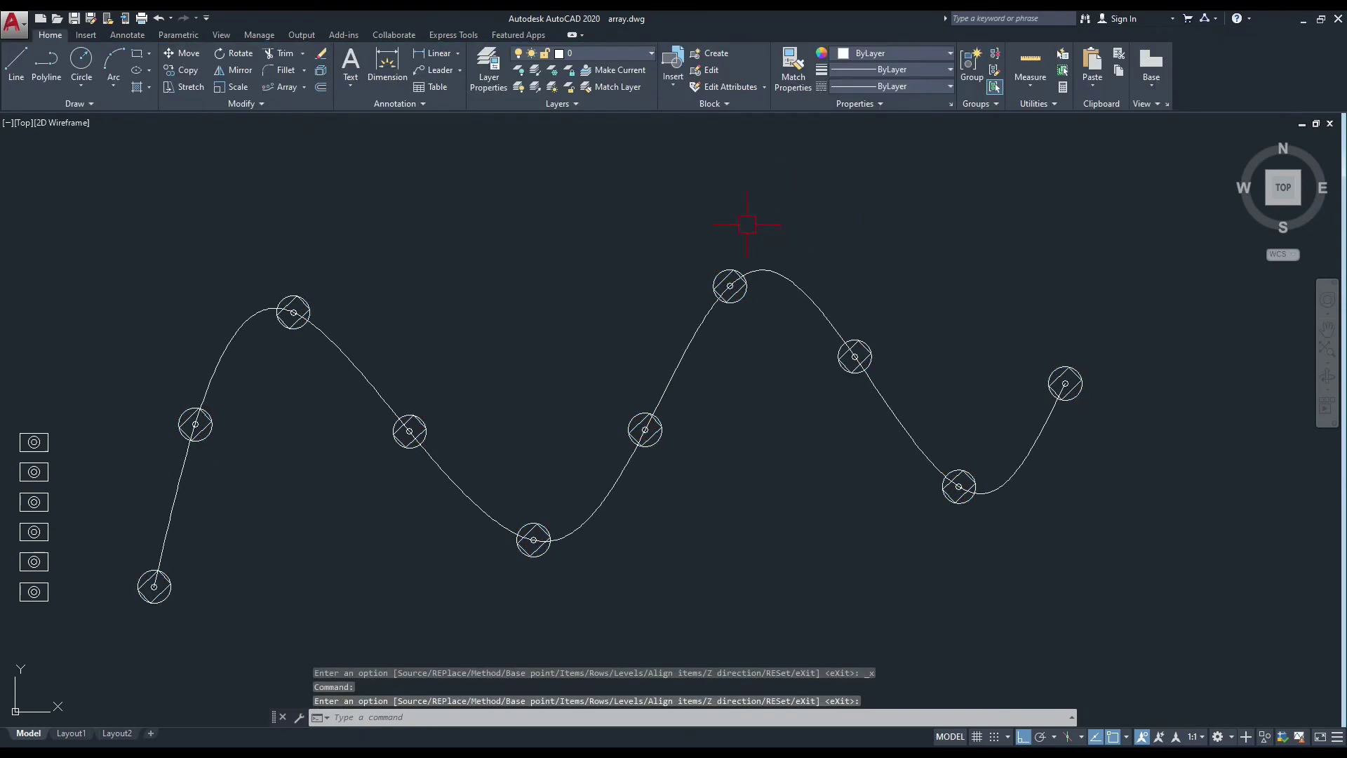
middle_click_drag(746, 225, 776, 243)
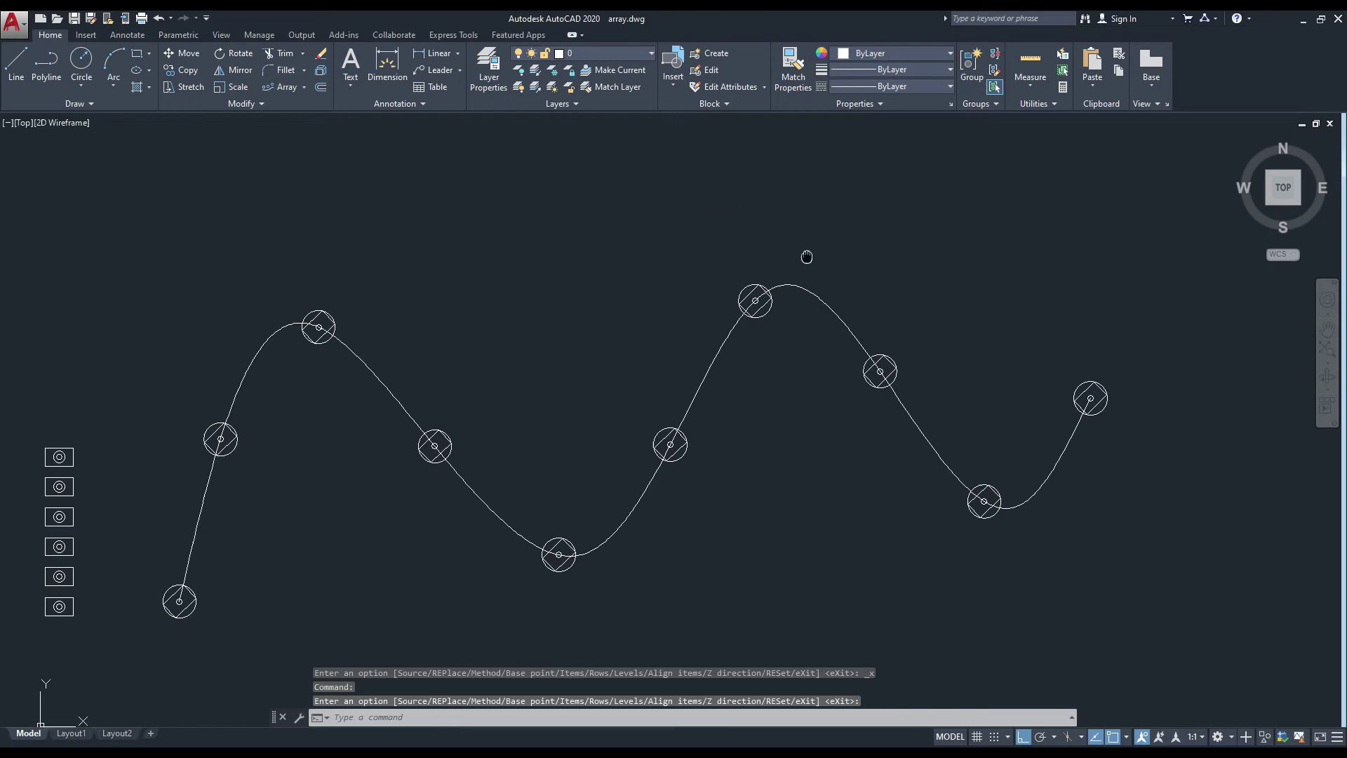
left_click(304, 86)
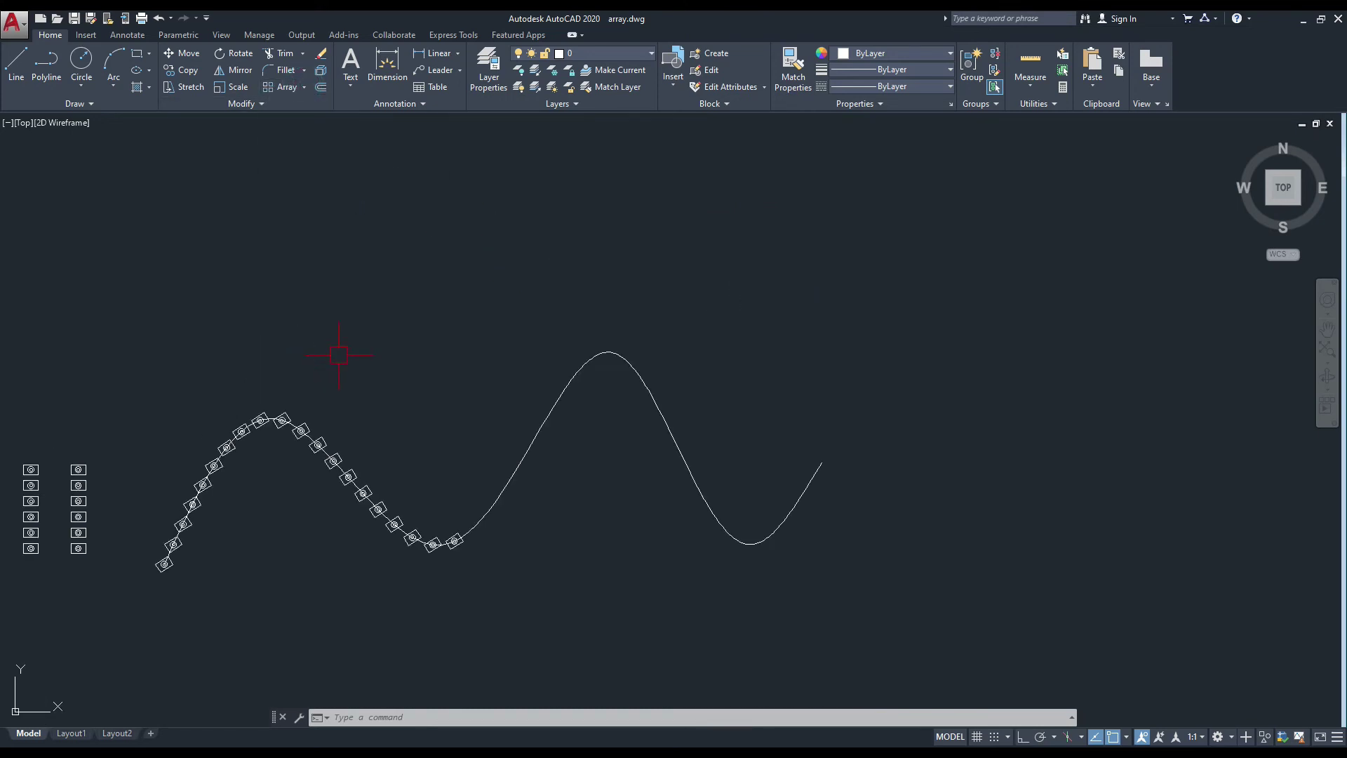
middle_click_drag(339, 355, 243, 345)
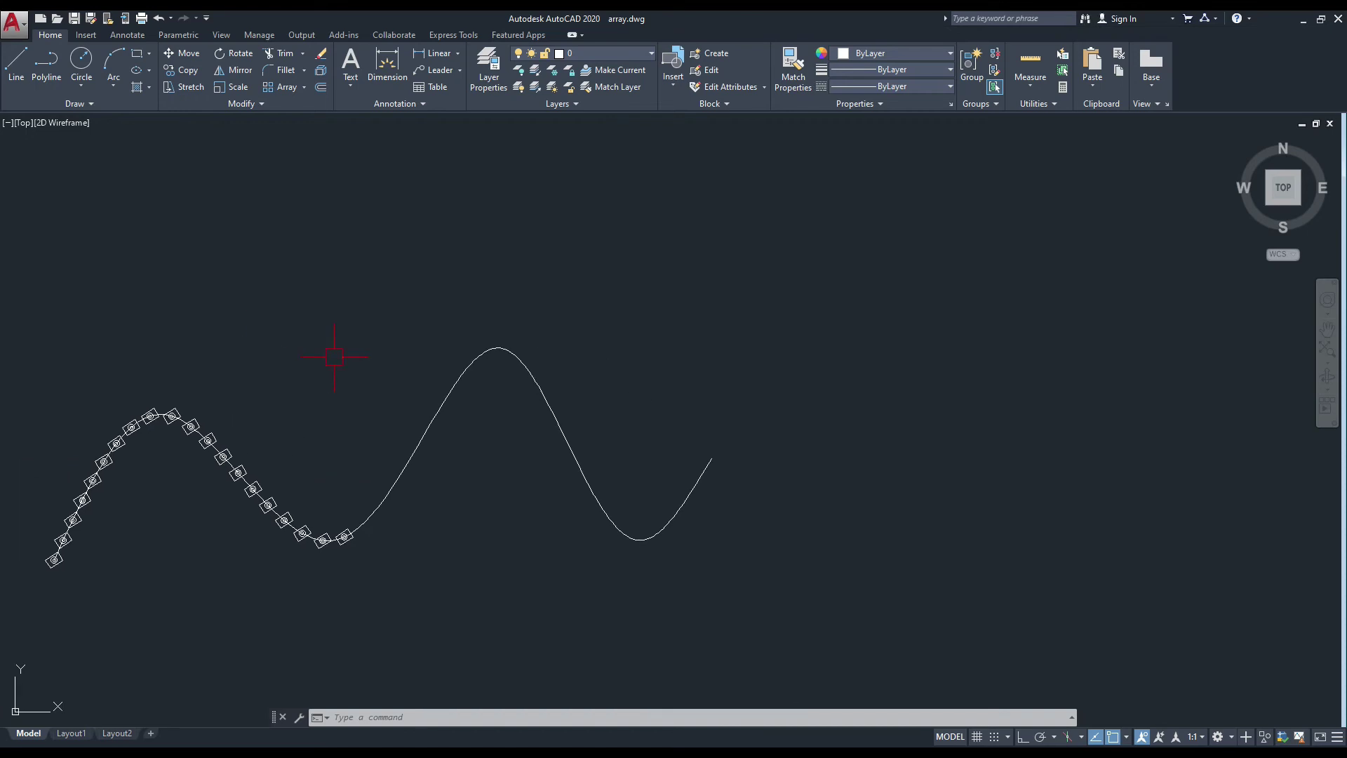
middle_click_drag(334, 356, 274, 347)
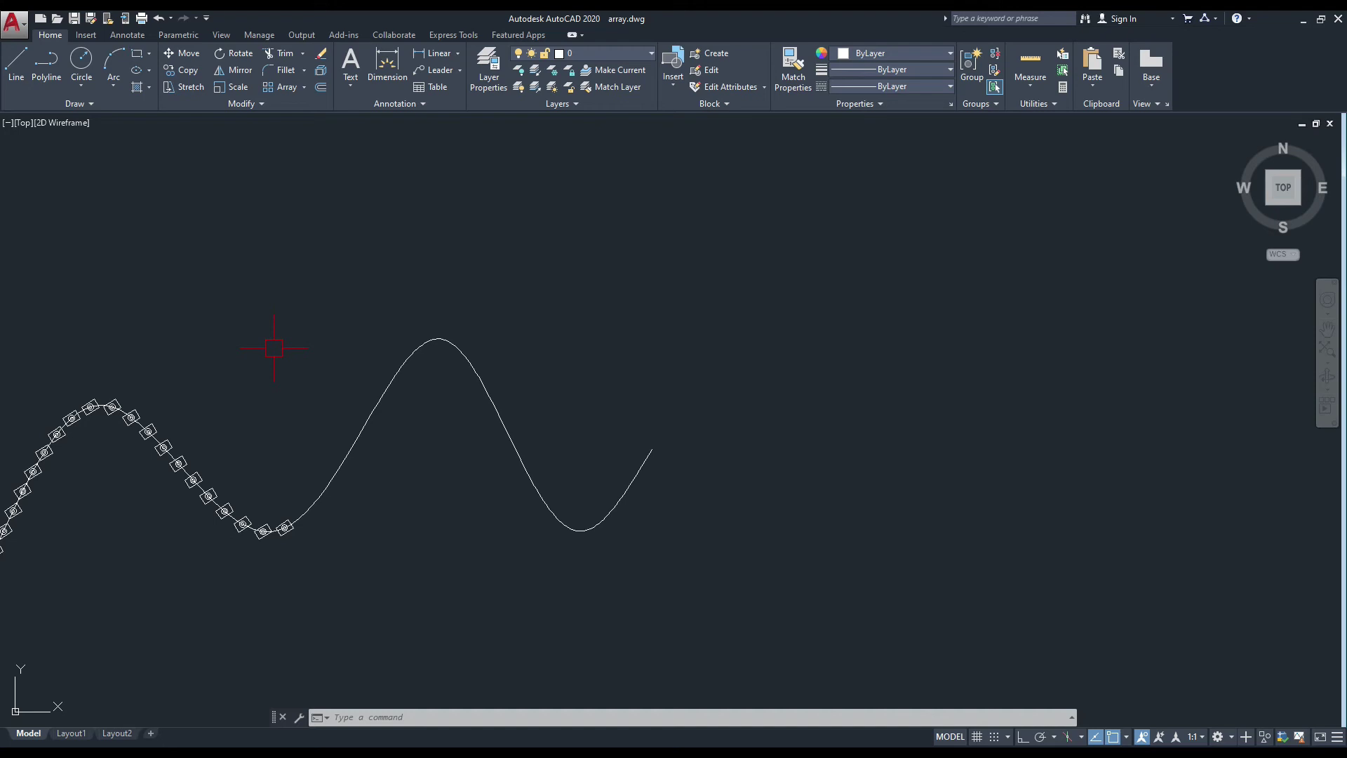
scroll(116, 364, "down", 2)
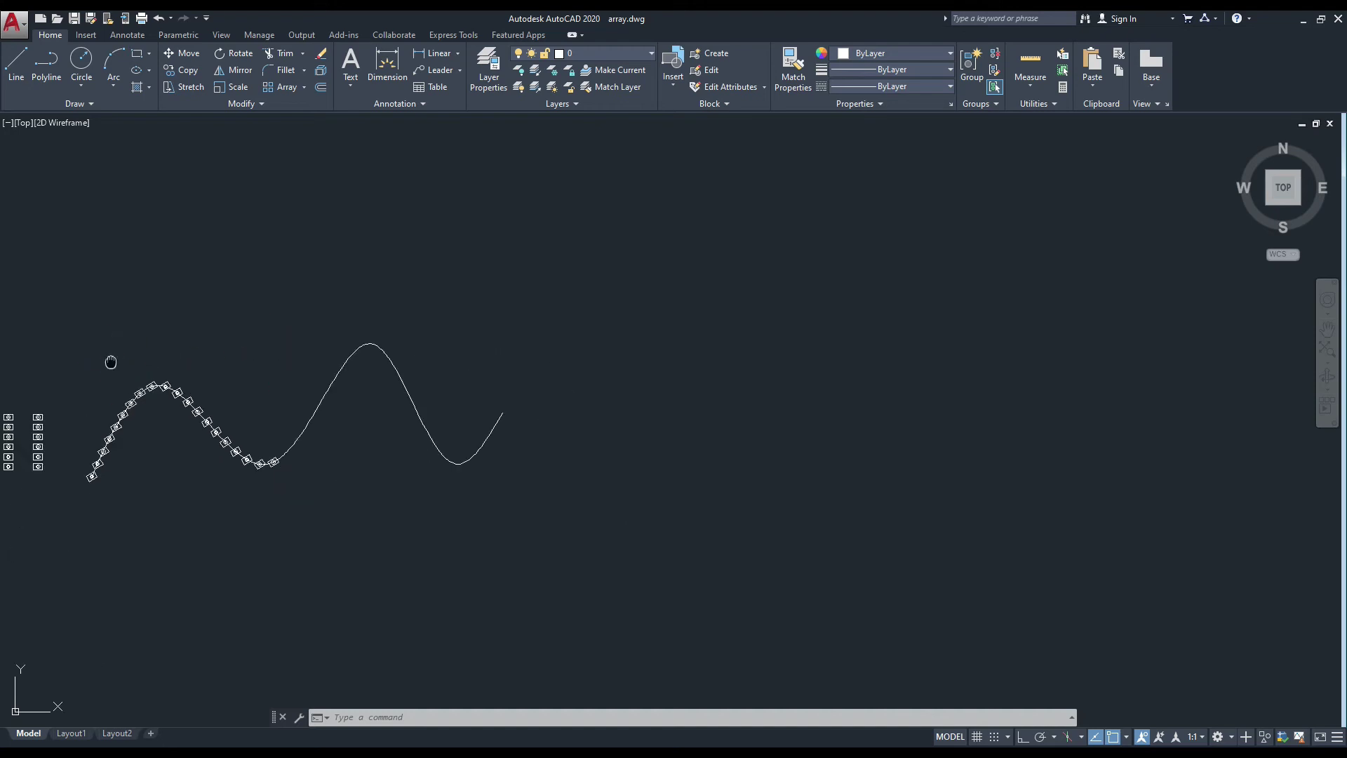
middle_click_drag(108, 361, 170, 382)
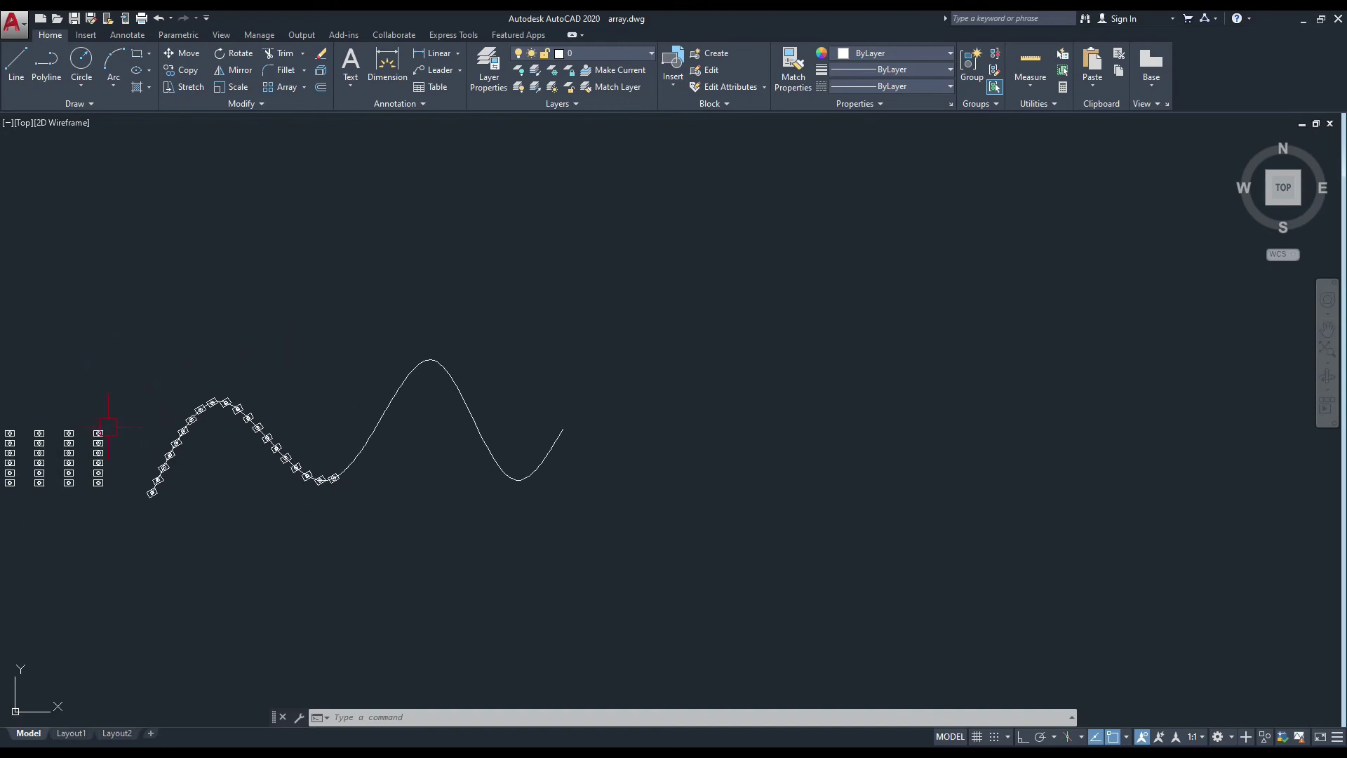
scroll(108, 427, "up", 2)
Copy one rectangle with its two circles, based at the circle centre, to open space right of the second wave
scroll(181, 452, "up", 8)
type("c")
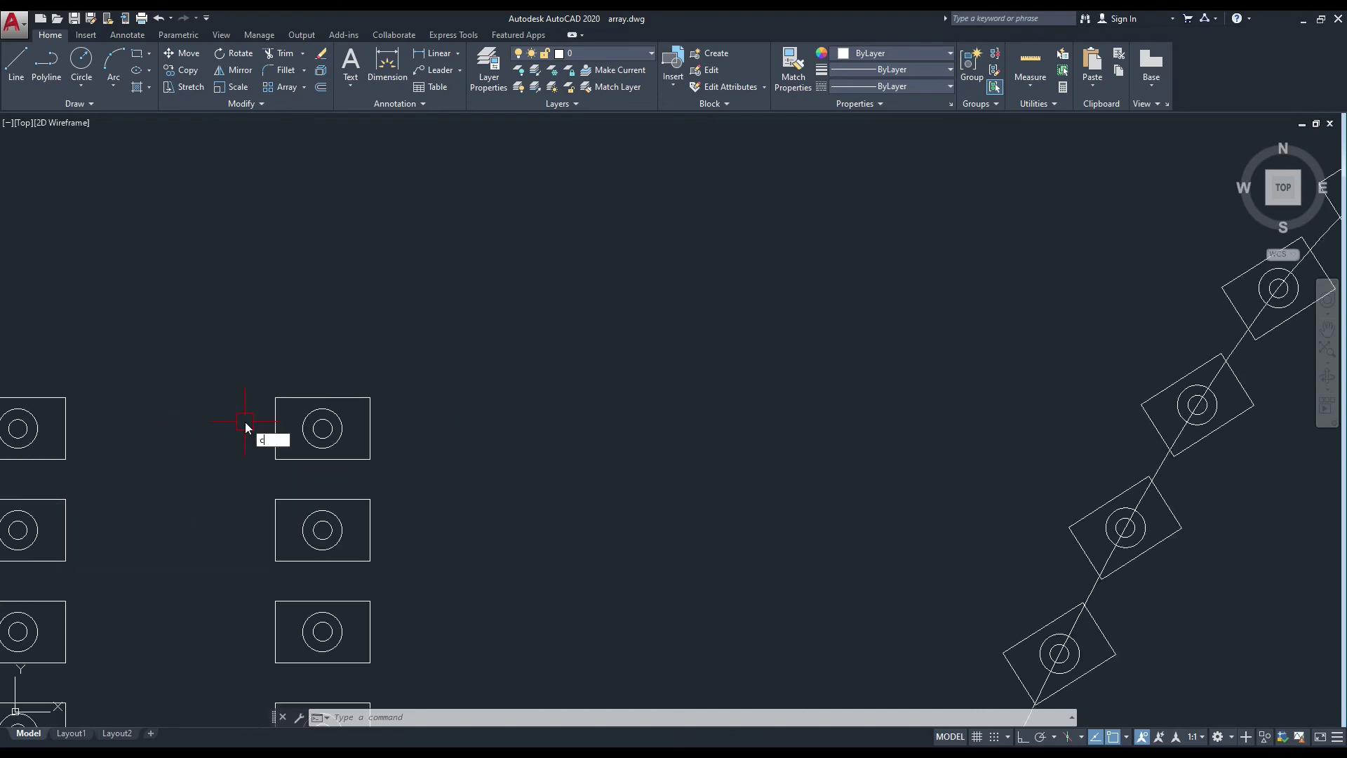
type("o")
key("Return")
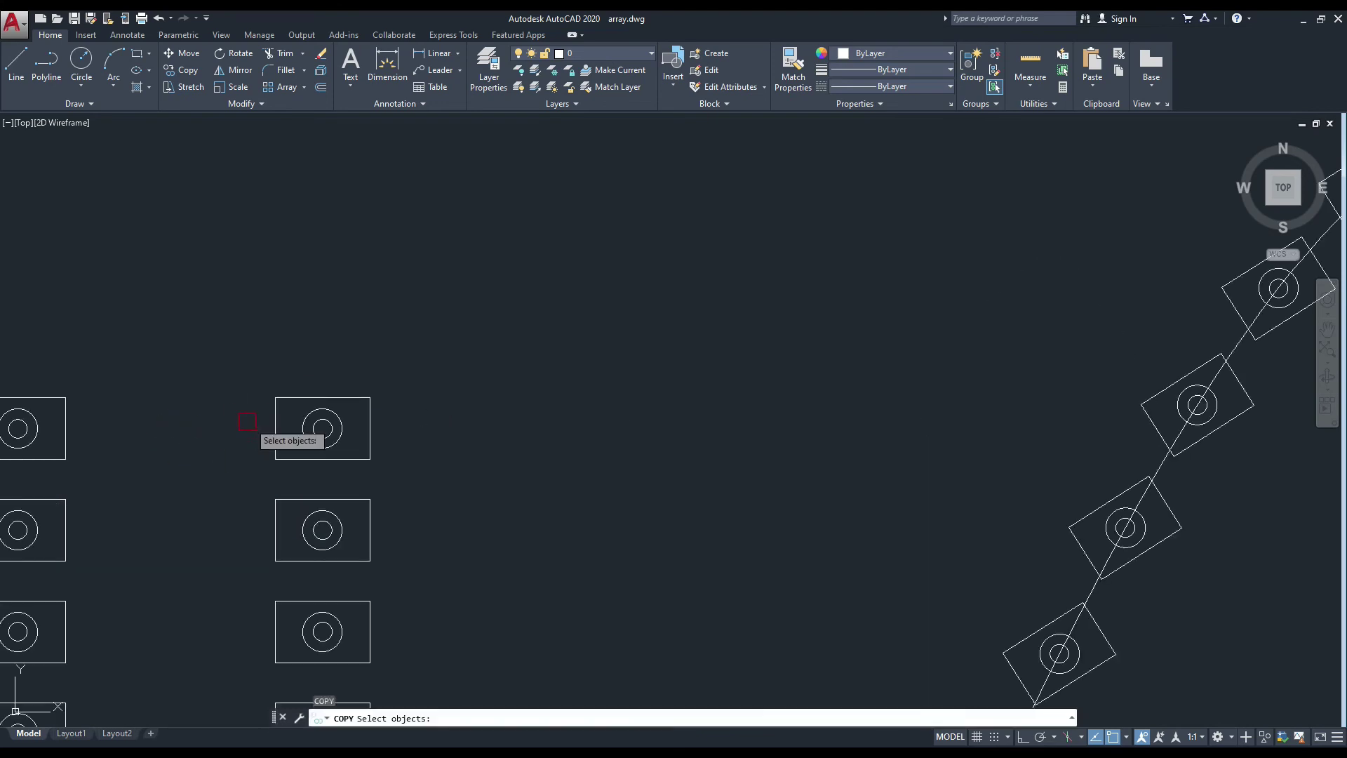
left_click(444, 353)
left_click(235, 469)
key("Return")
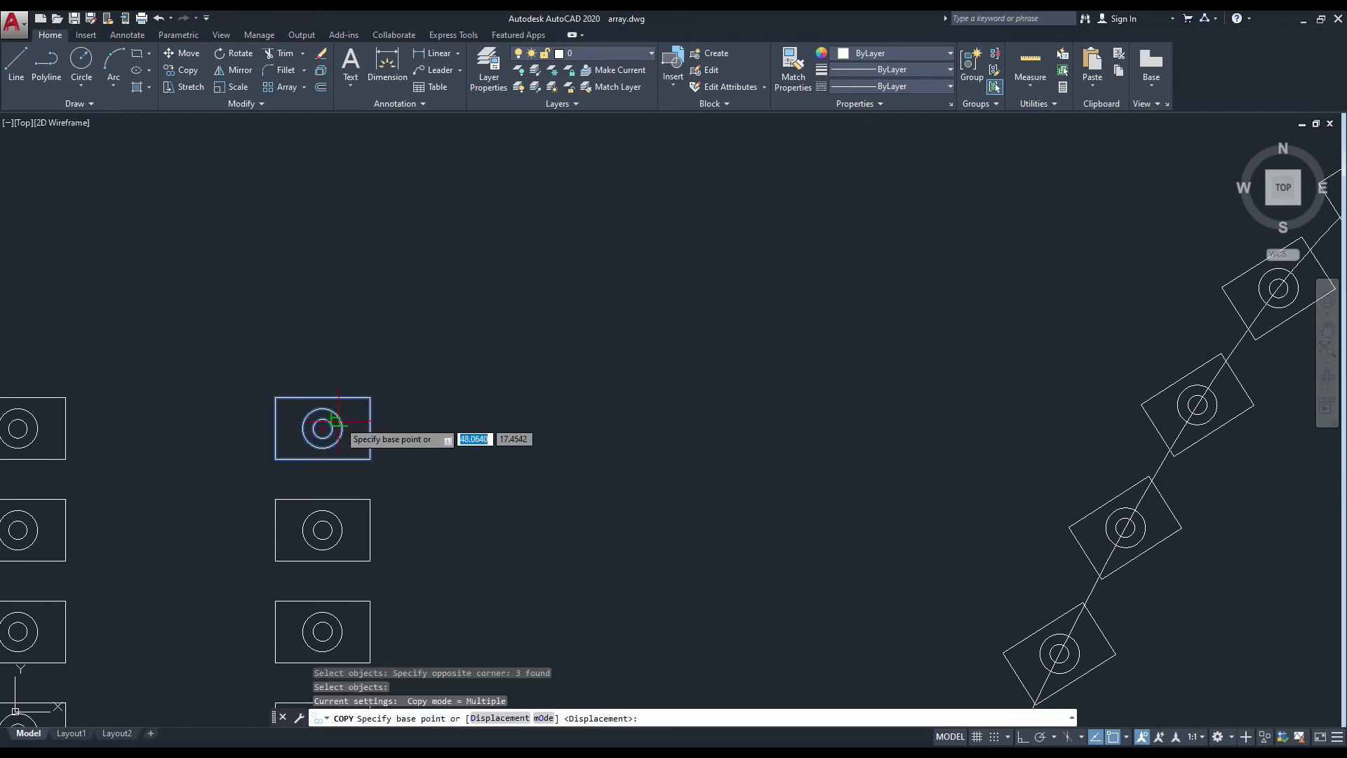
left_click(322, 428)
scroll(181, 404, "down", 5)
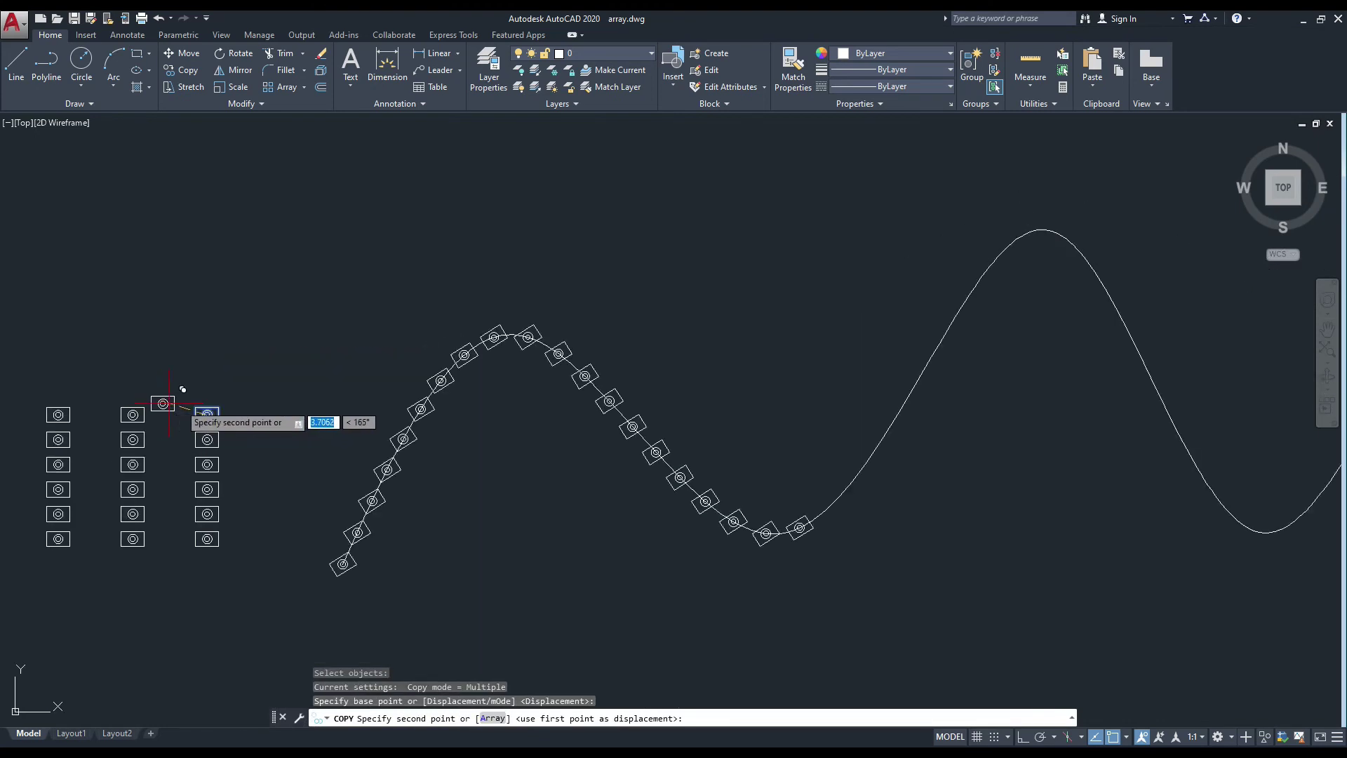
middle_click_drag(494, 381, 0, 500)
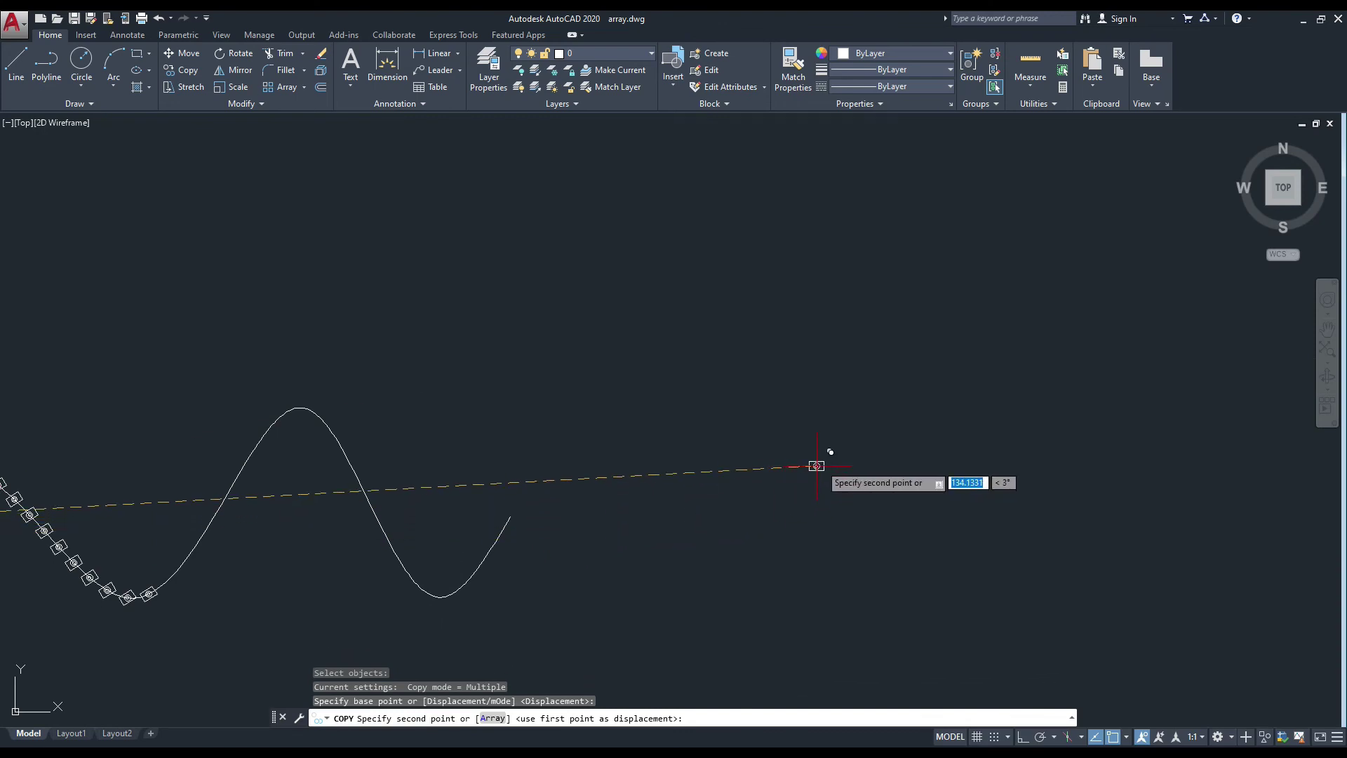
left_click(821, 464)
key("Escape")
scroll(736, 507, "up", 2)
mouse_move(681, 496)
middle_mouse_down()
mouse_move(481, 406)
mouse_move(535, 472)
mouse_move(536, 390)
mouse_move(650, 394)
middle_mouse_up()
key("Escape")
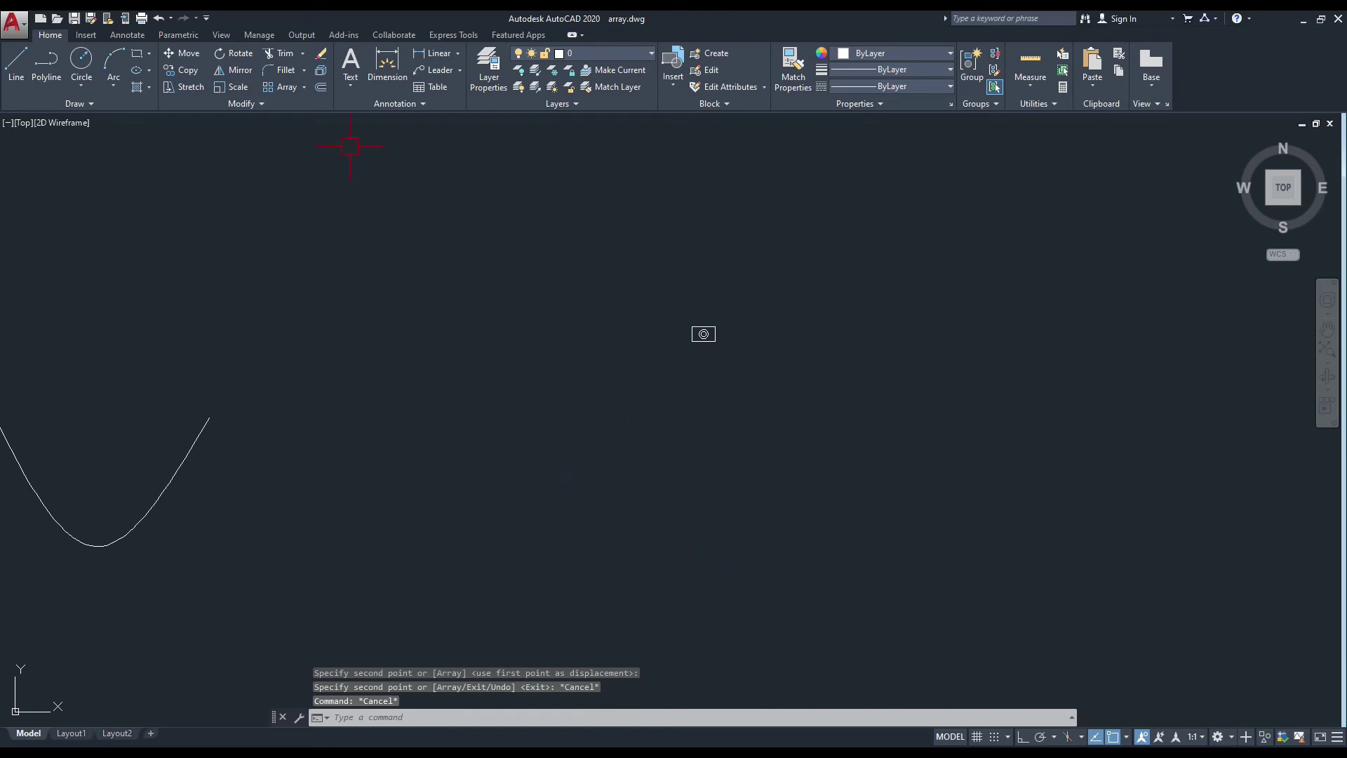
Polar-array the copied boxed double-circle rectangle into 6 items around a centre point below it
left_click(304, 87)
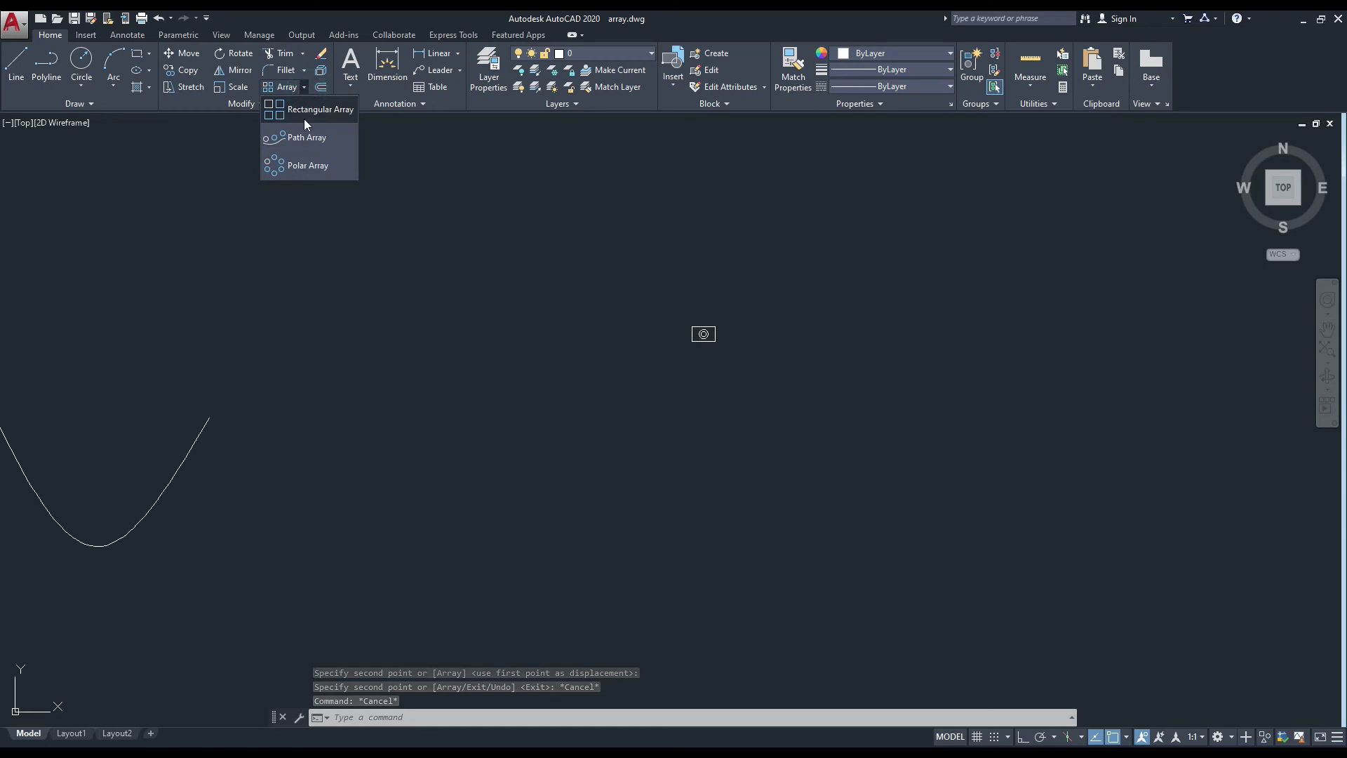
left_click(302, 166)
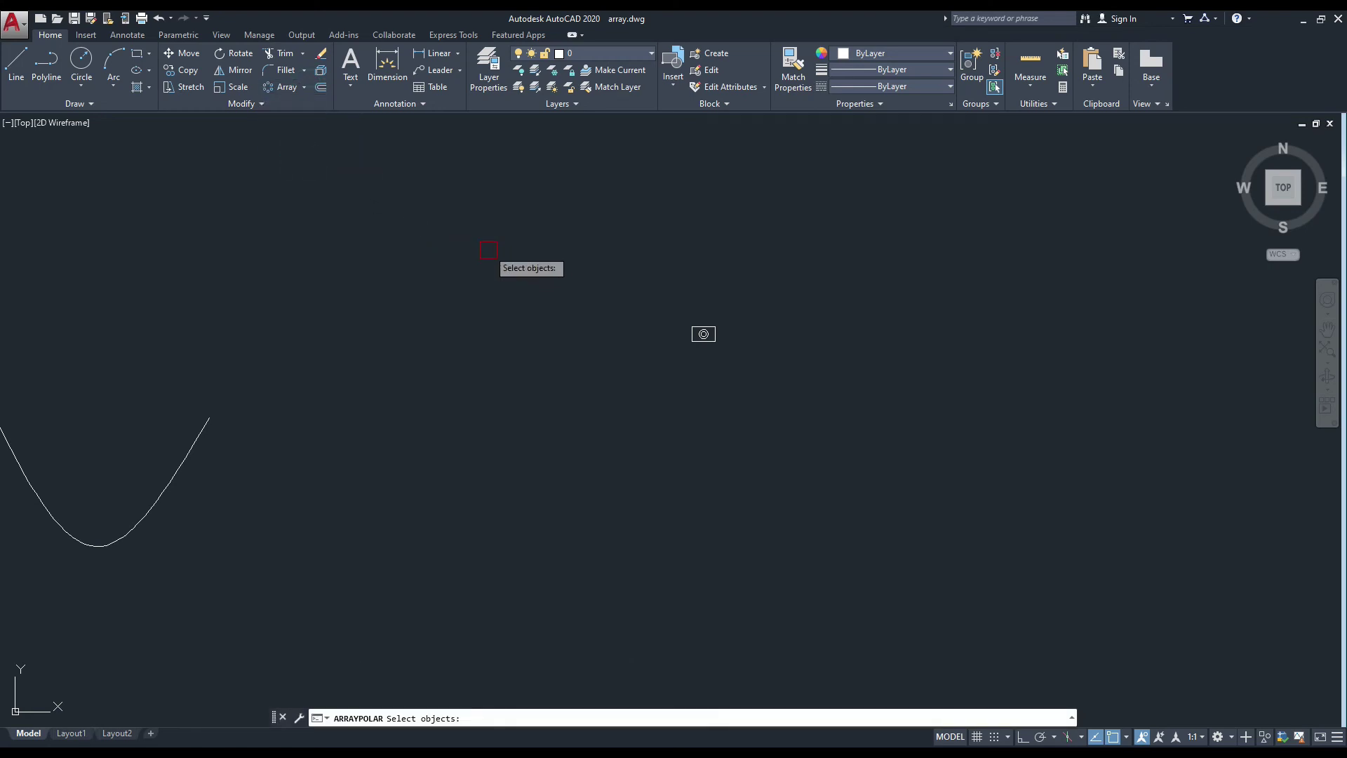
left_click(776, 295)
left_click(624, 362)
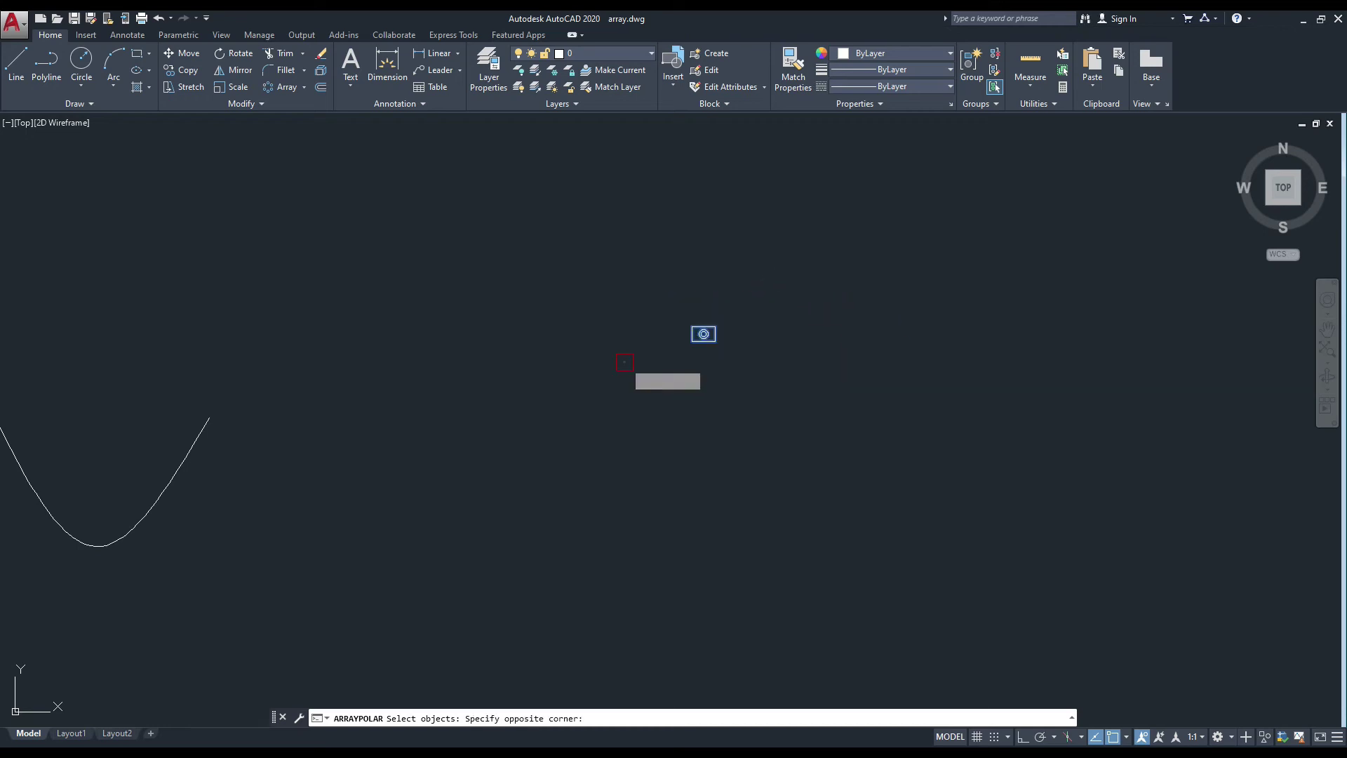
key("Return")
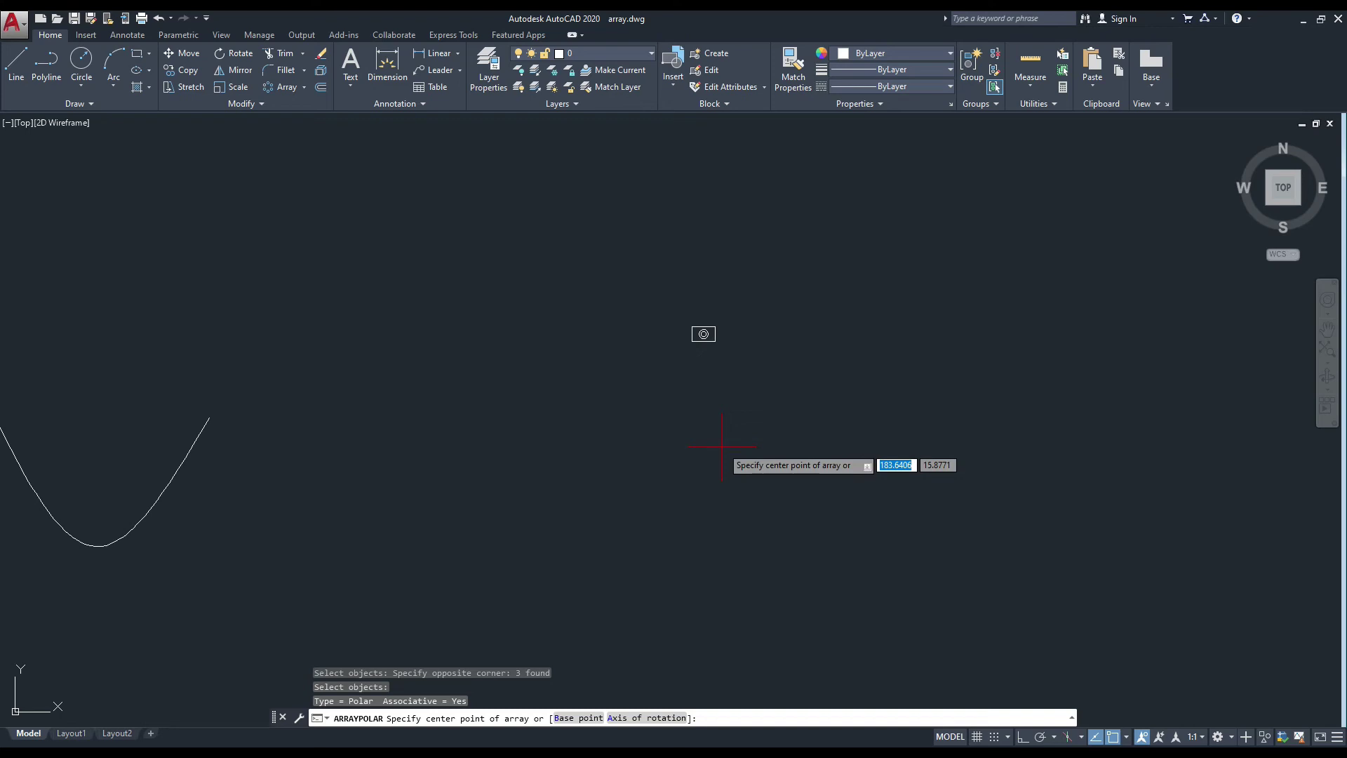
left_click(775, 476)
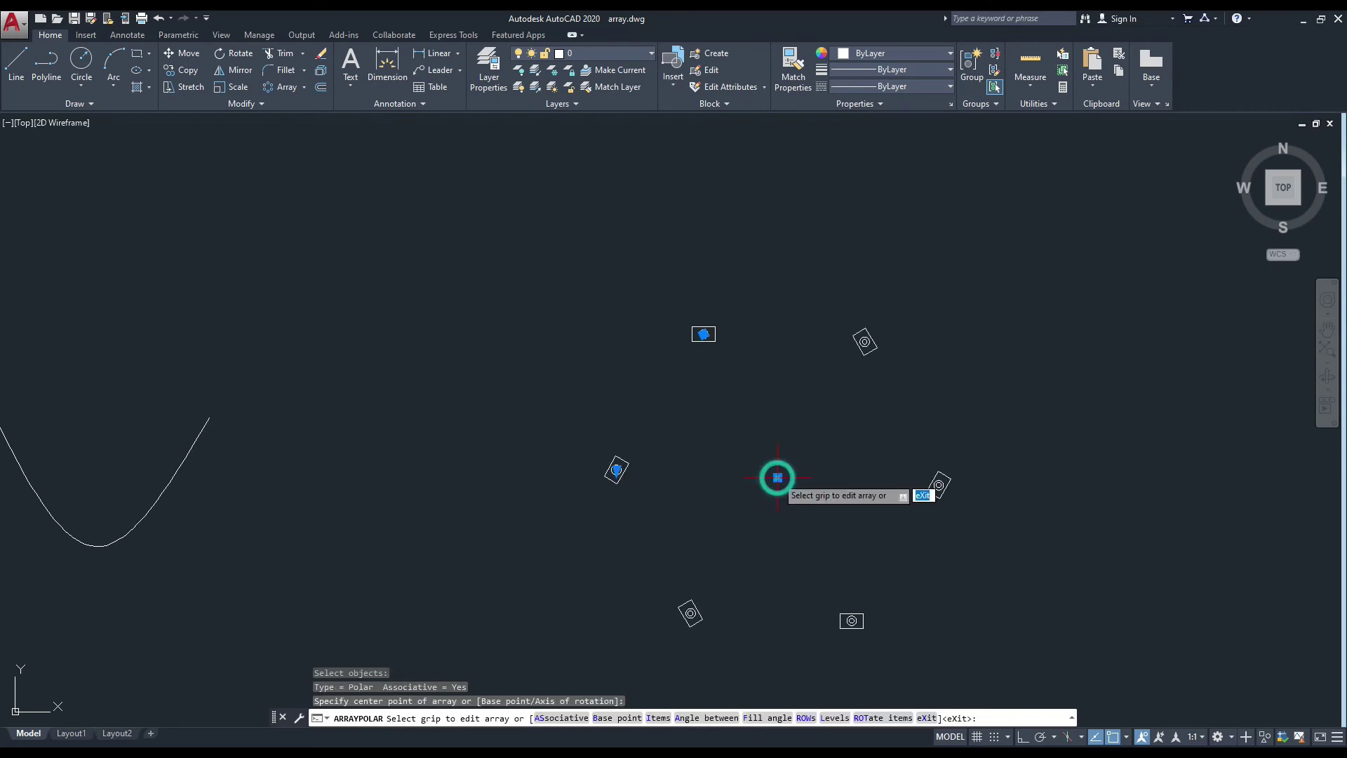
middle_click_drag(756, 451, 589, 394)
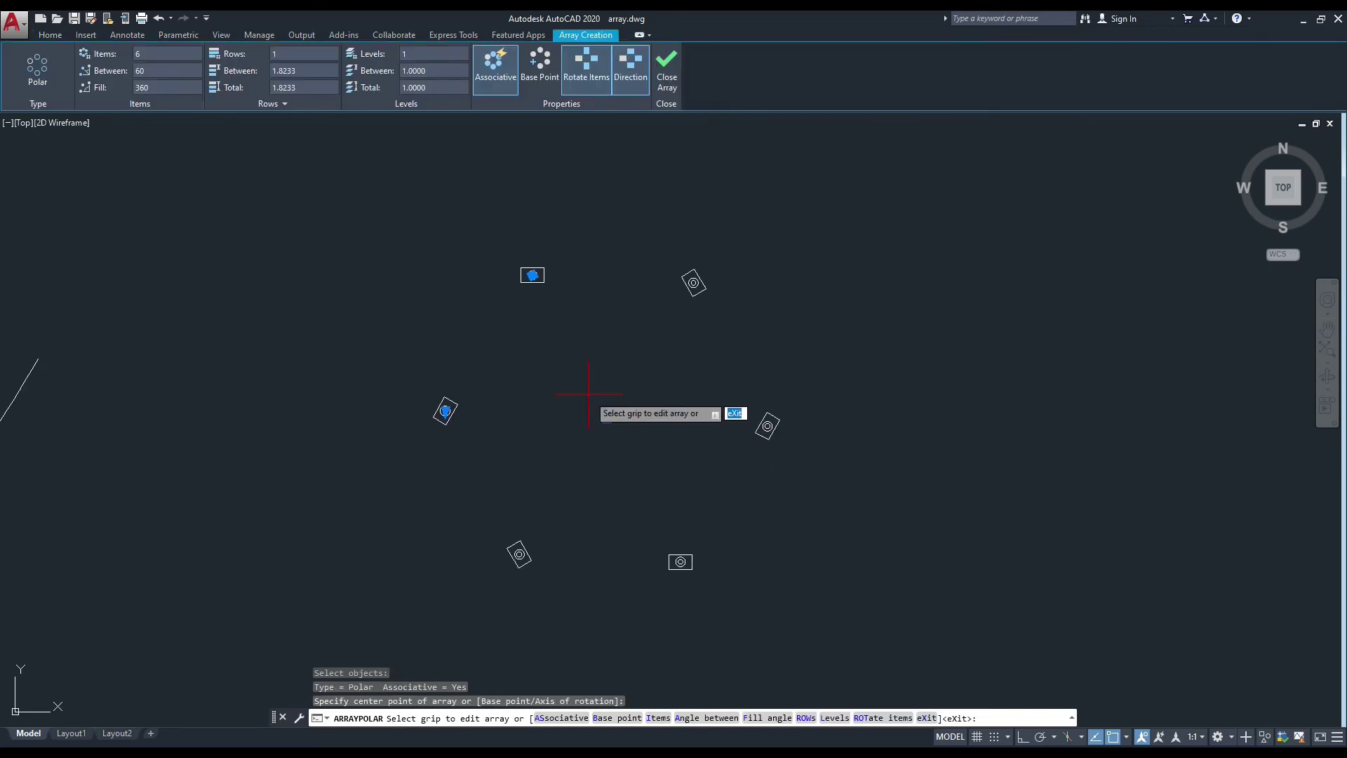
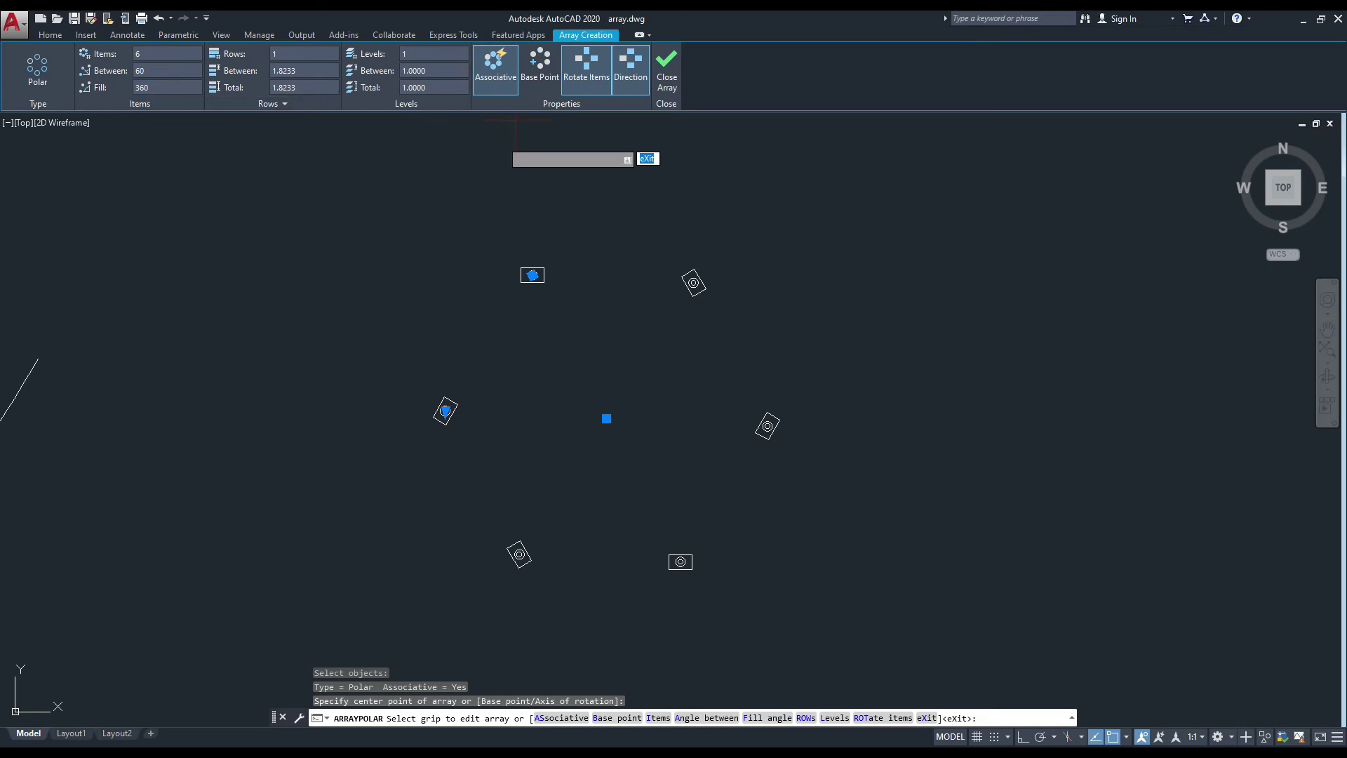
Set the polar array's angle between items to 45°, then change it to 30°
left_click(134, 54)
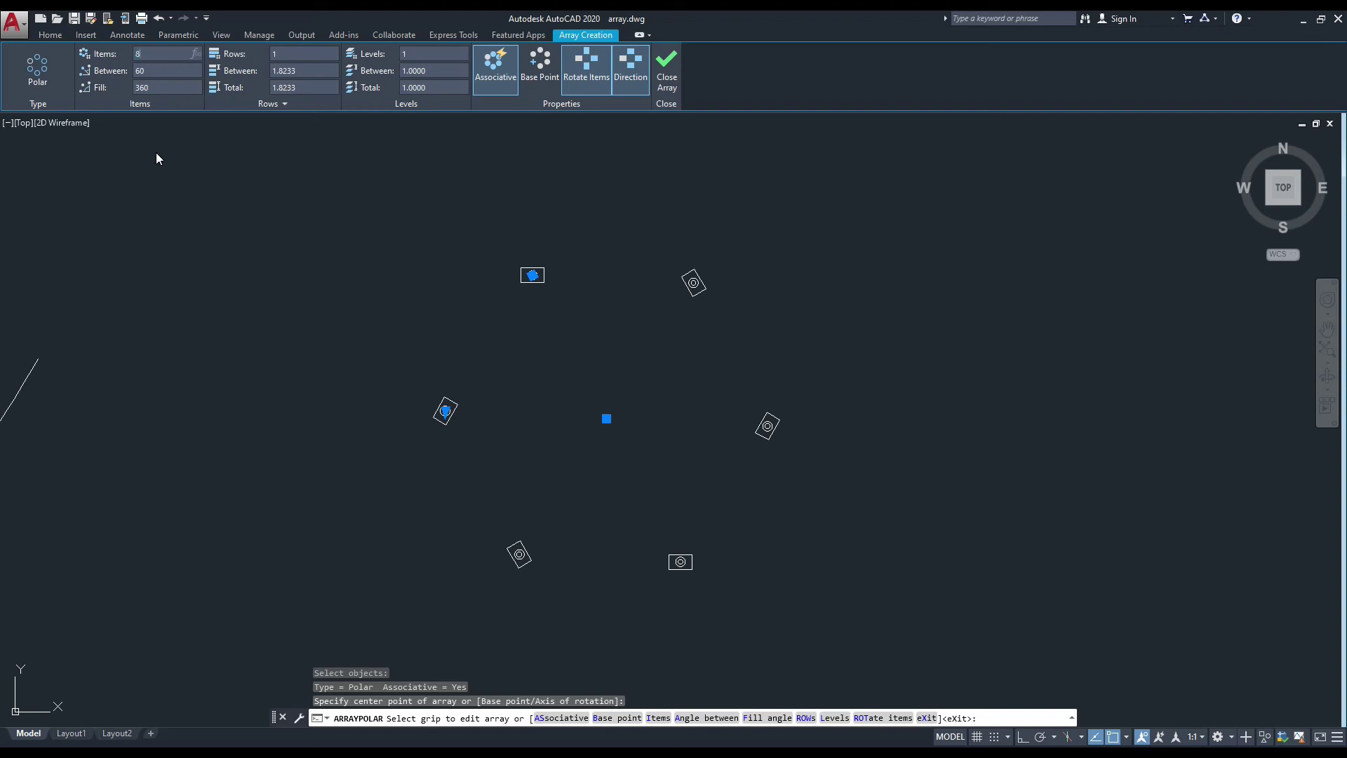
type("45")
key("Return")
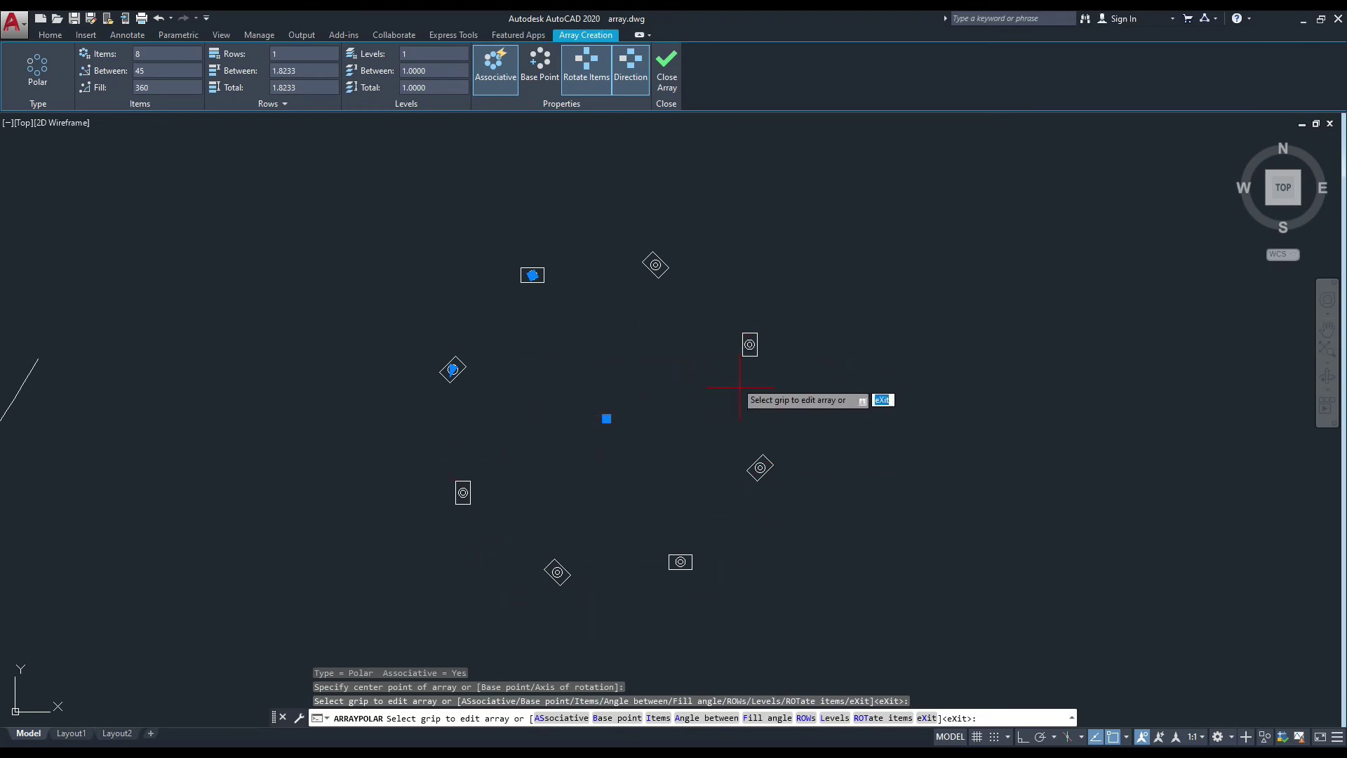
left_click(156, 68)
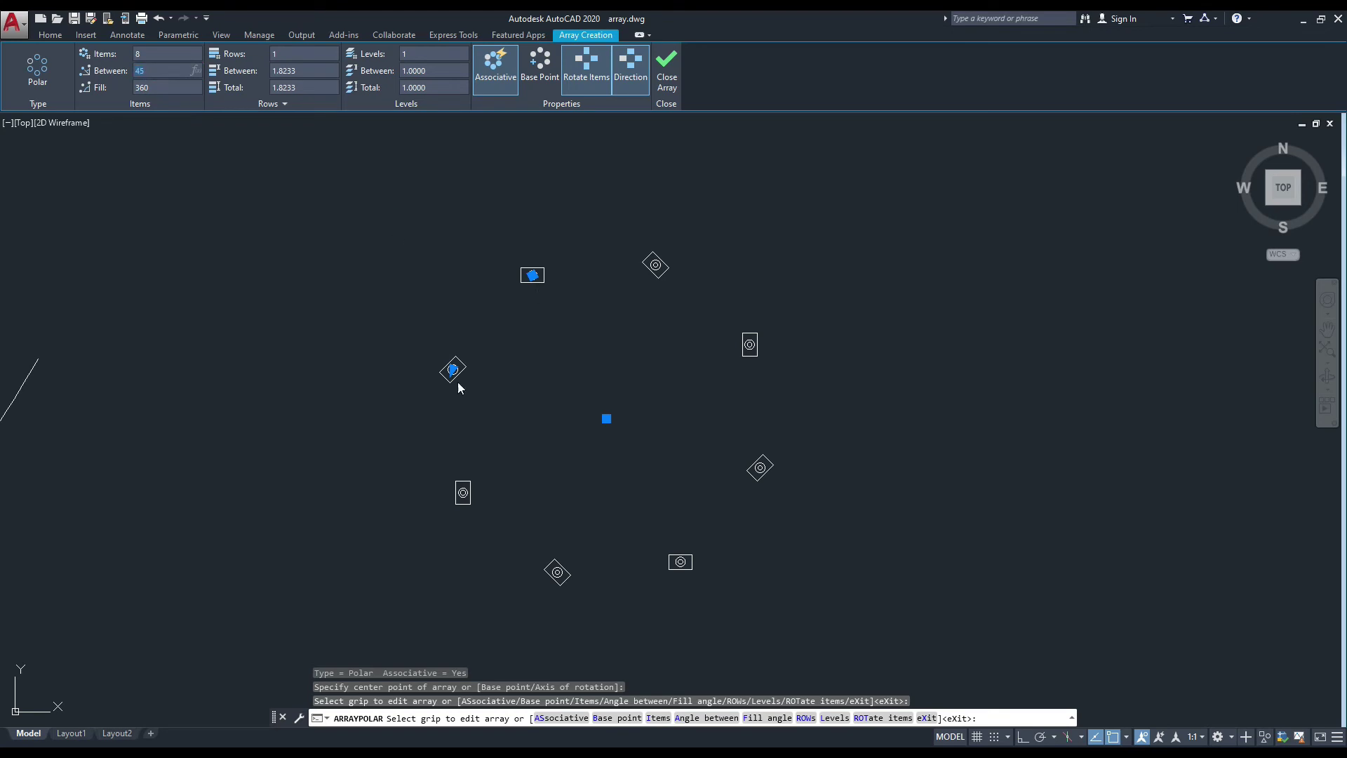
left_click(152, 71)
double_click(151, 70)
type("30")
key("Return")
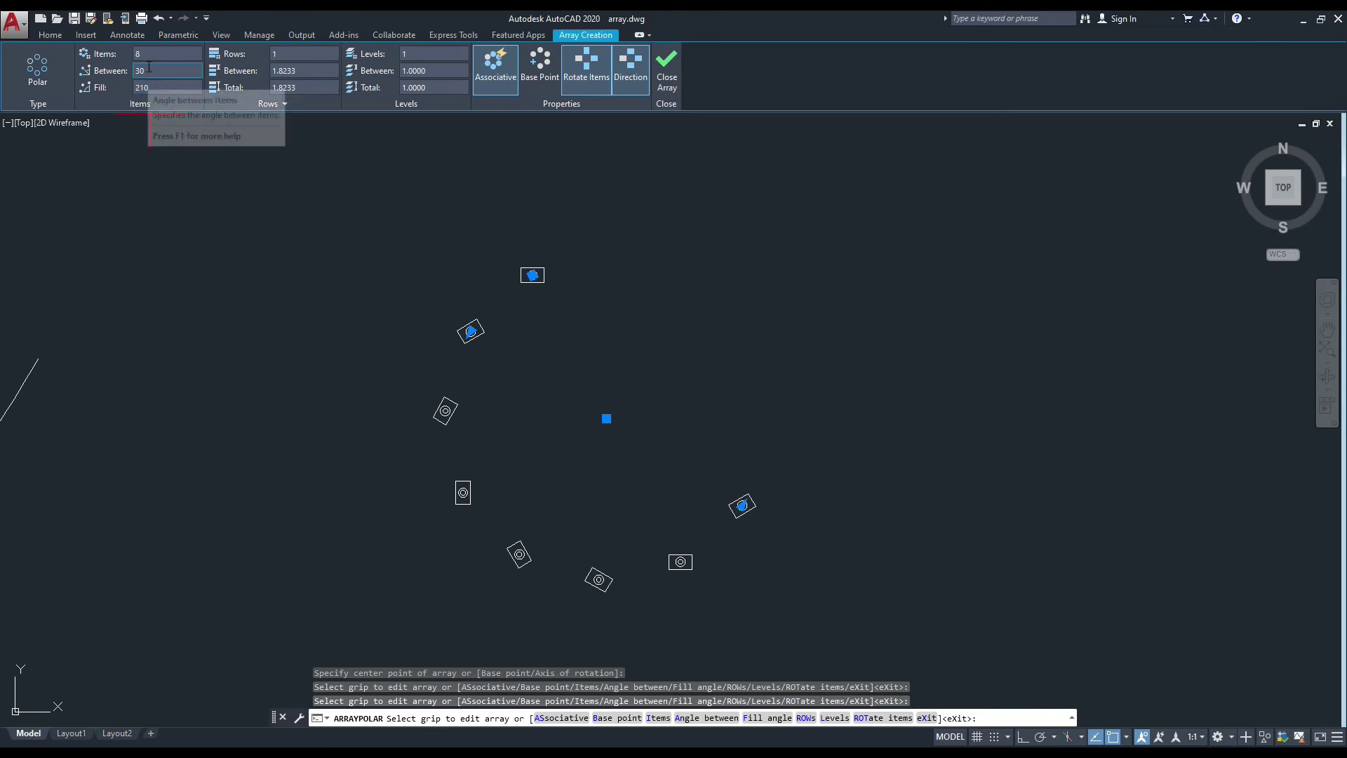
Change the Items Between angle back to 45° for a 315° fill
left_click(151, 71)
type("45")
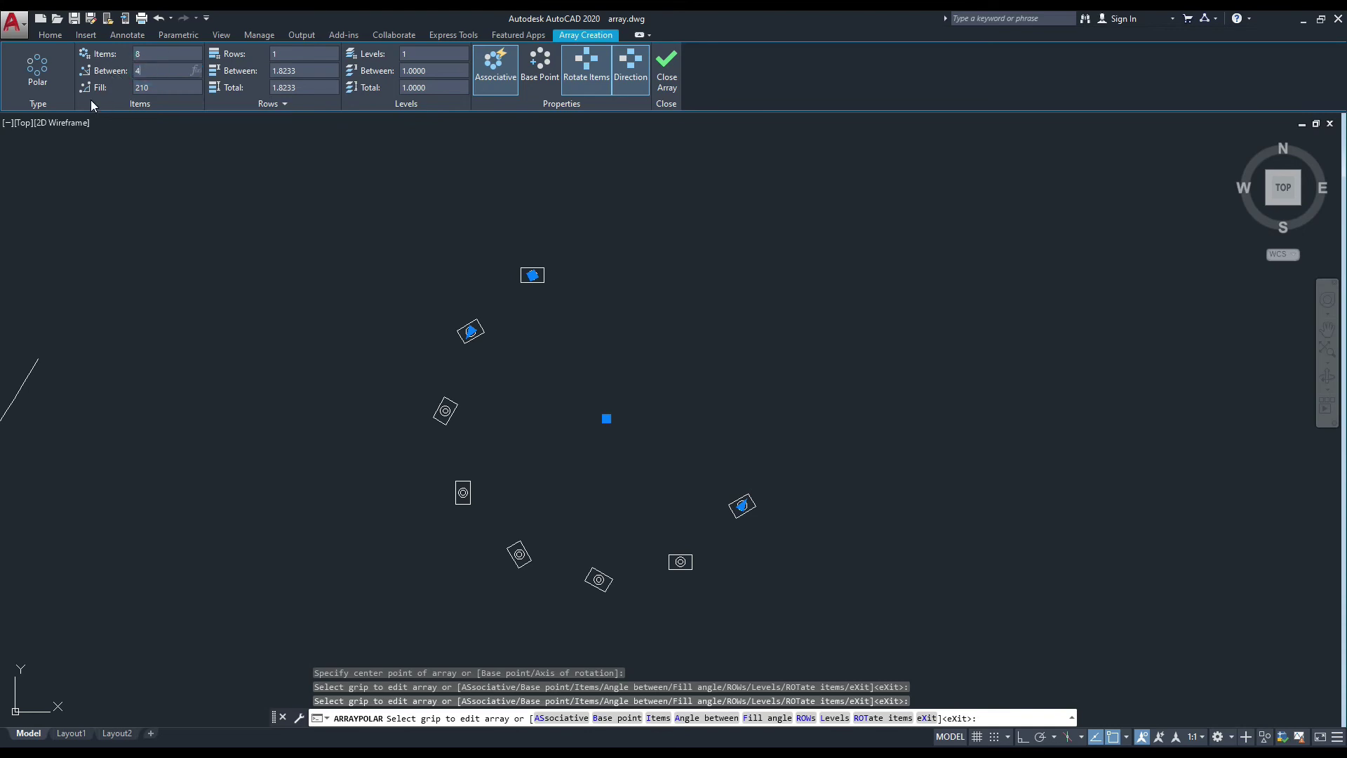
key("Return")
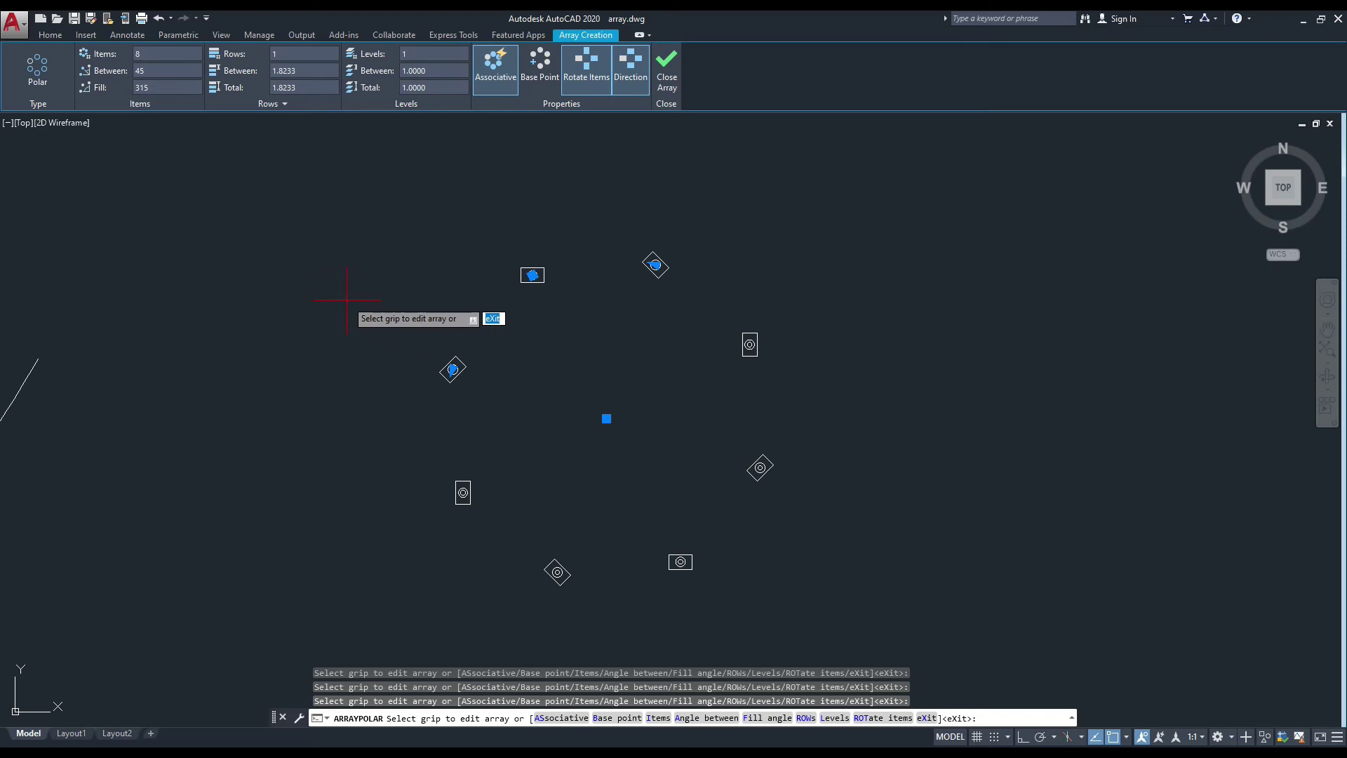
middle_click_drag(346, 300, 321, 291)
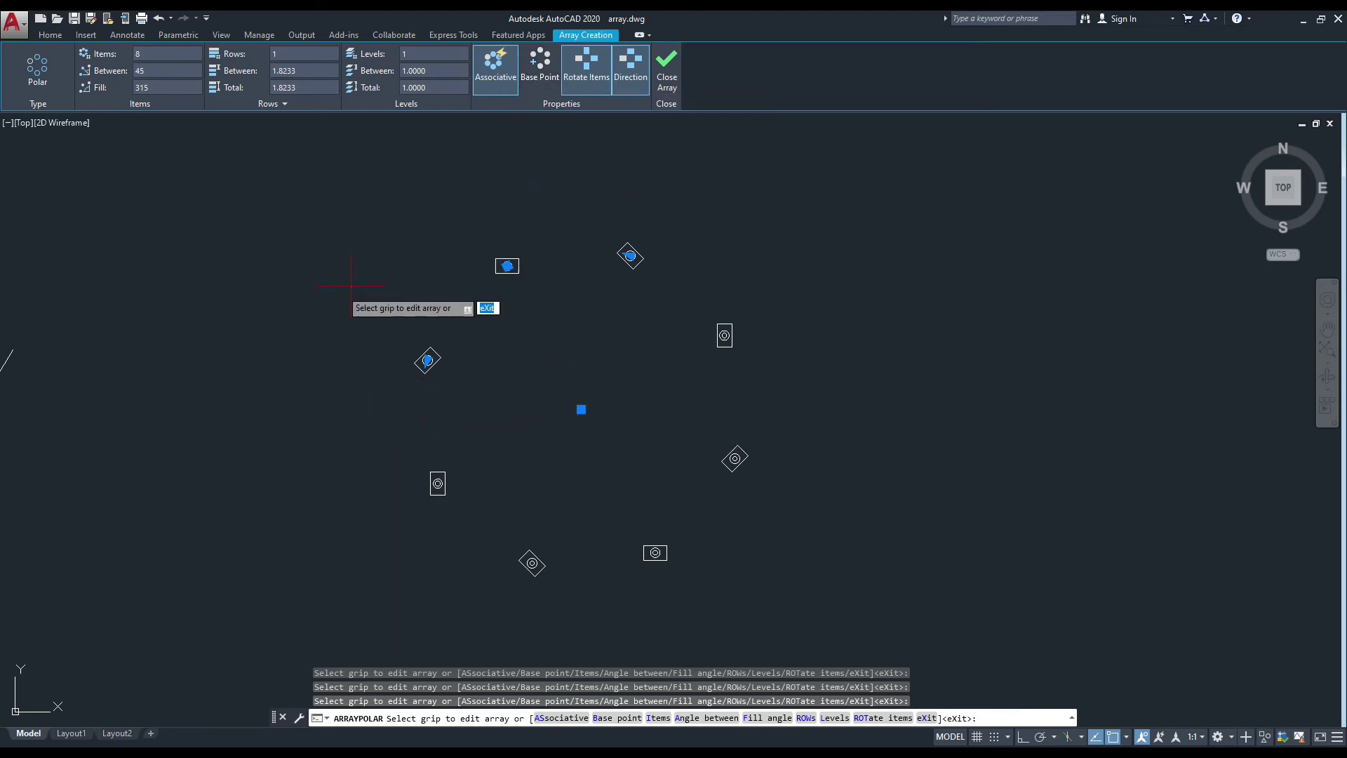
middle_click_drag(397, 291, 378, 286)
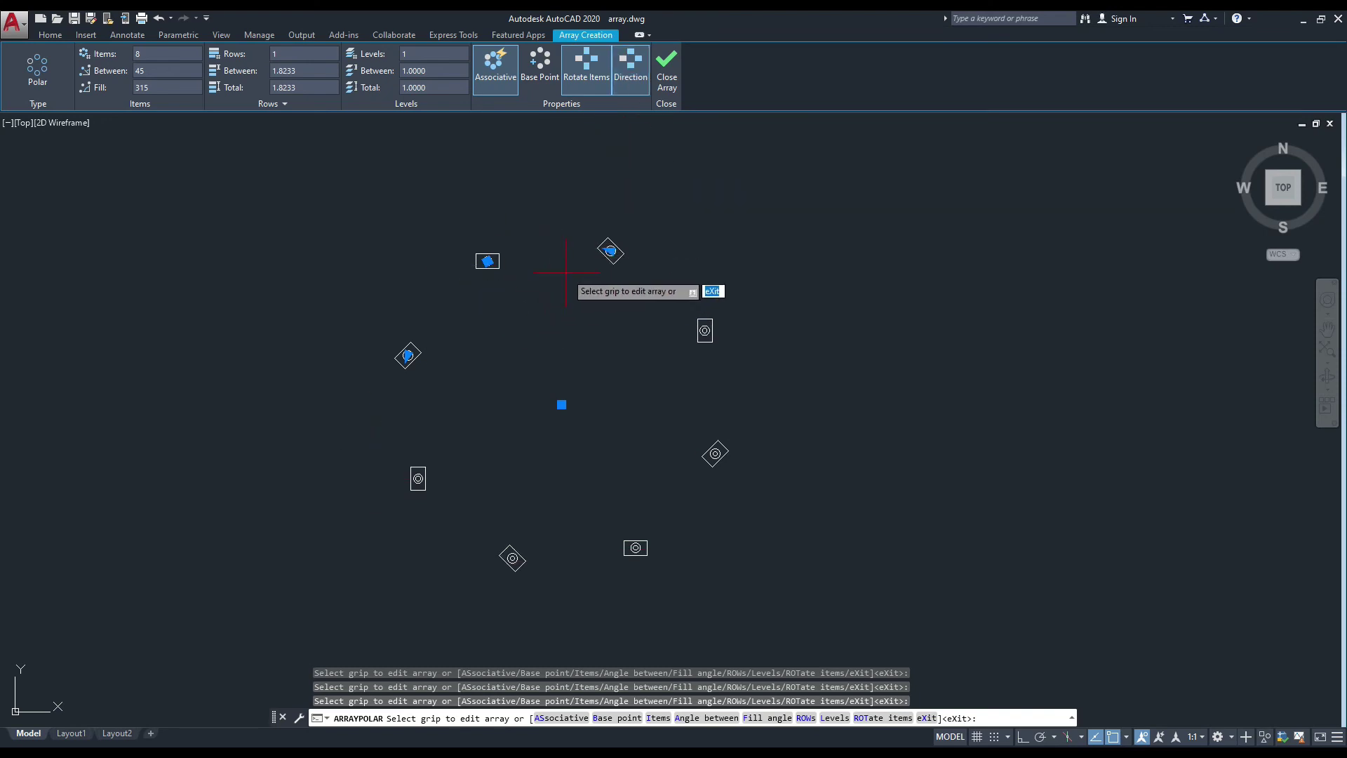
scroll(611, 265, "up", 4)
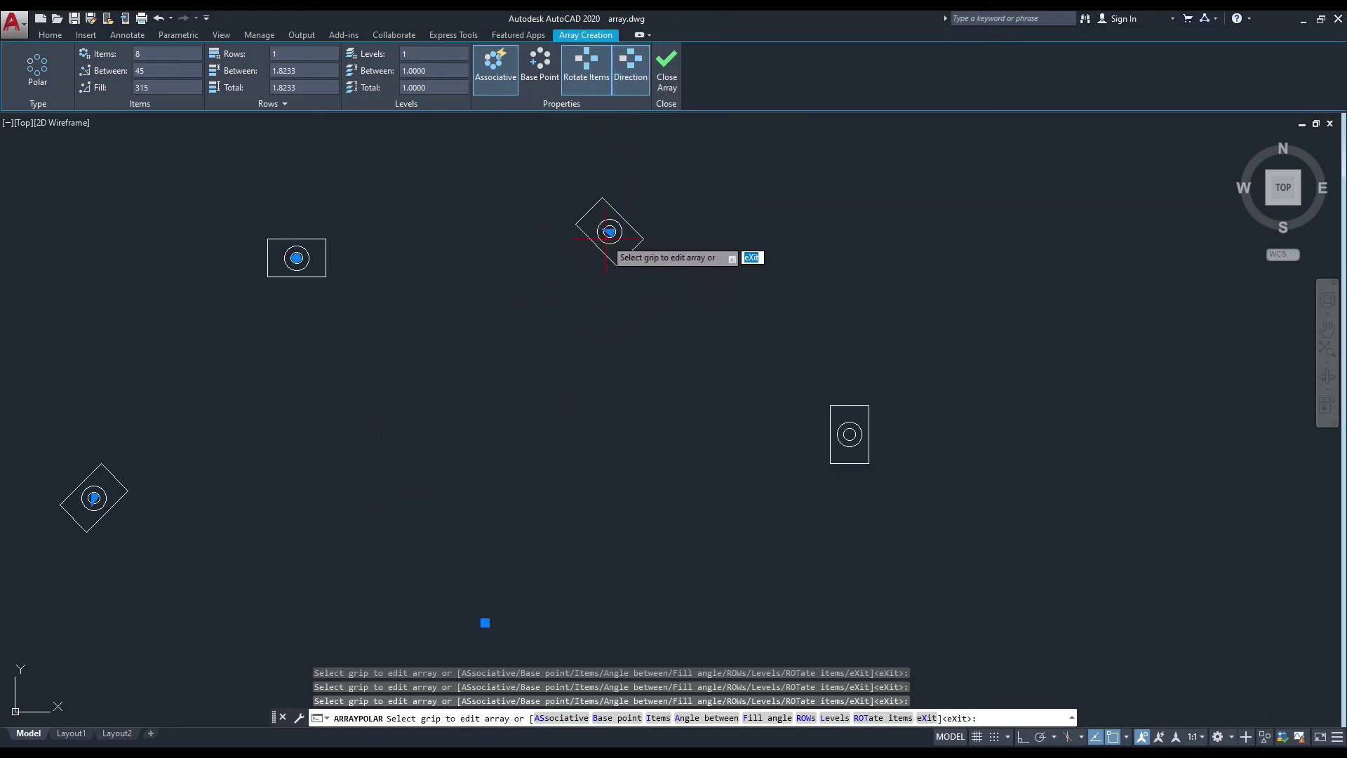
scroll(605, 240, "up", 6)
scroll(587, 230, "down", 10)
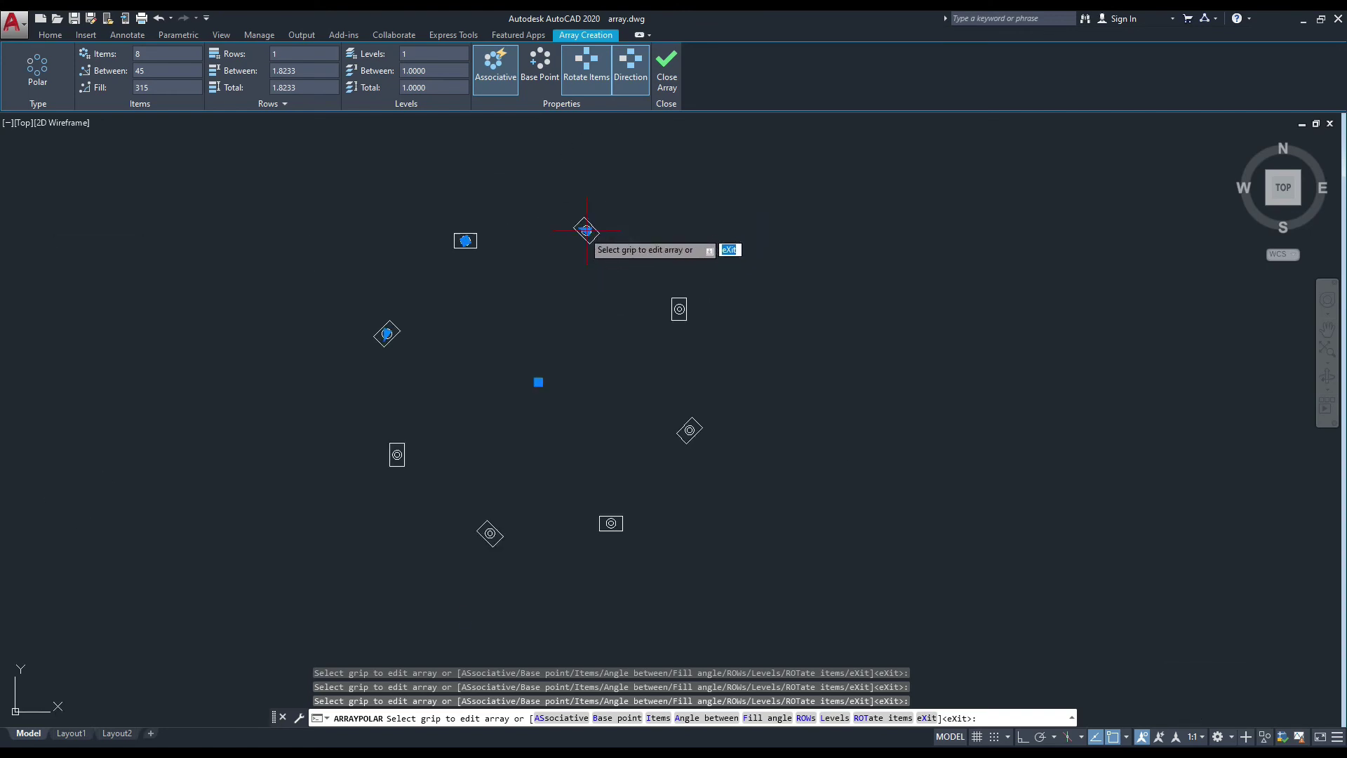
scroll(359, 356, "up", 6)
scroll(421, 305, "up", 7)
scroll(407, 307, "down", 11)
scroll(449, 294, "down", 2)
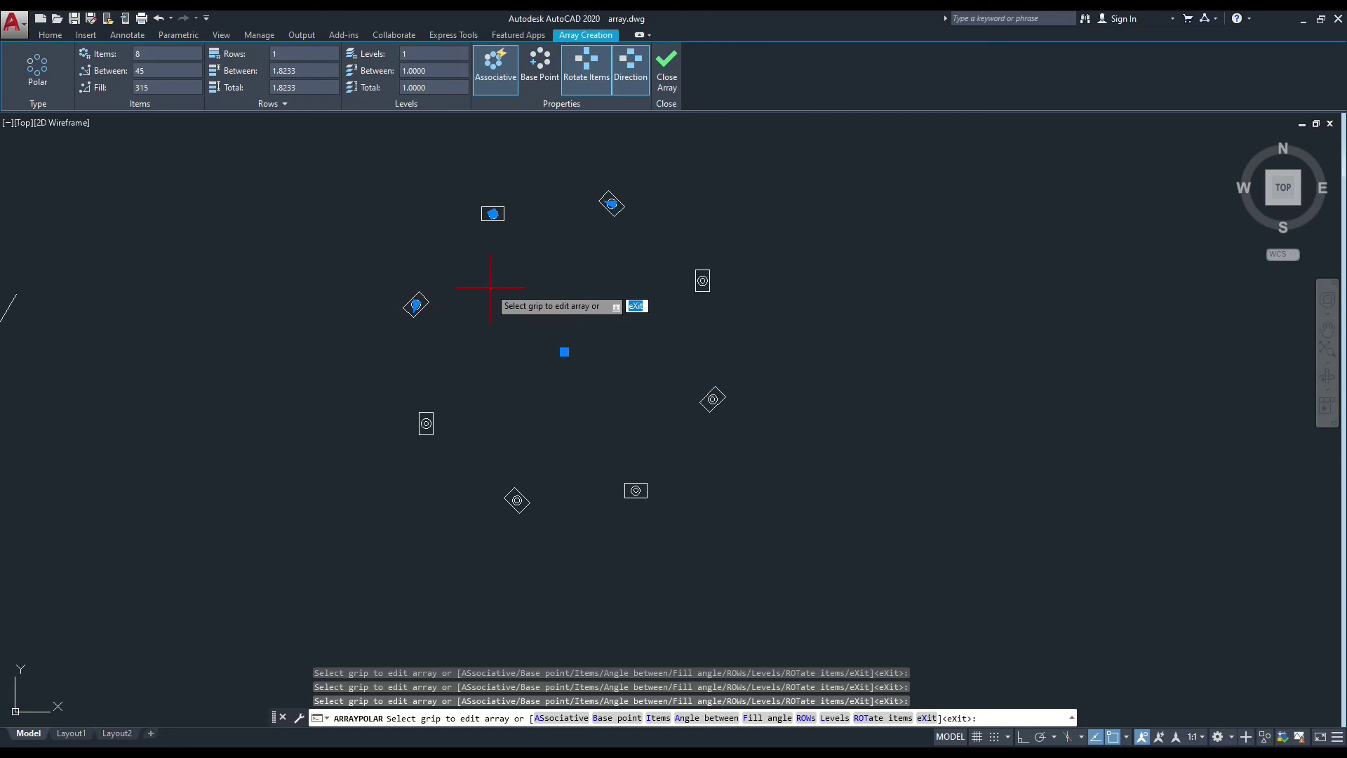
middle_click_drag(493, 277, 461, 319)
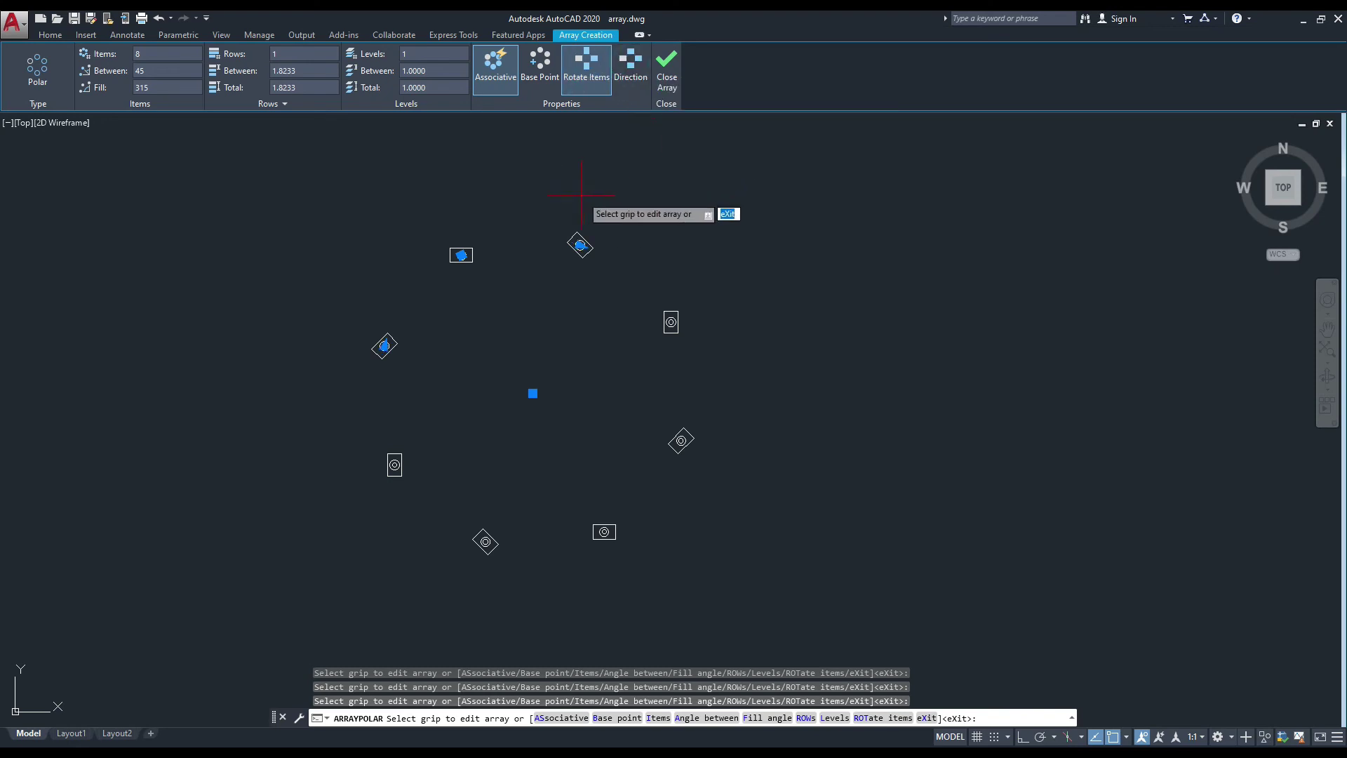
scroll(582, 249, "up", 8)
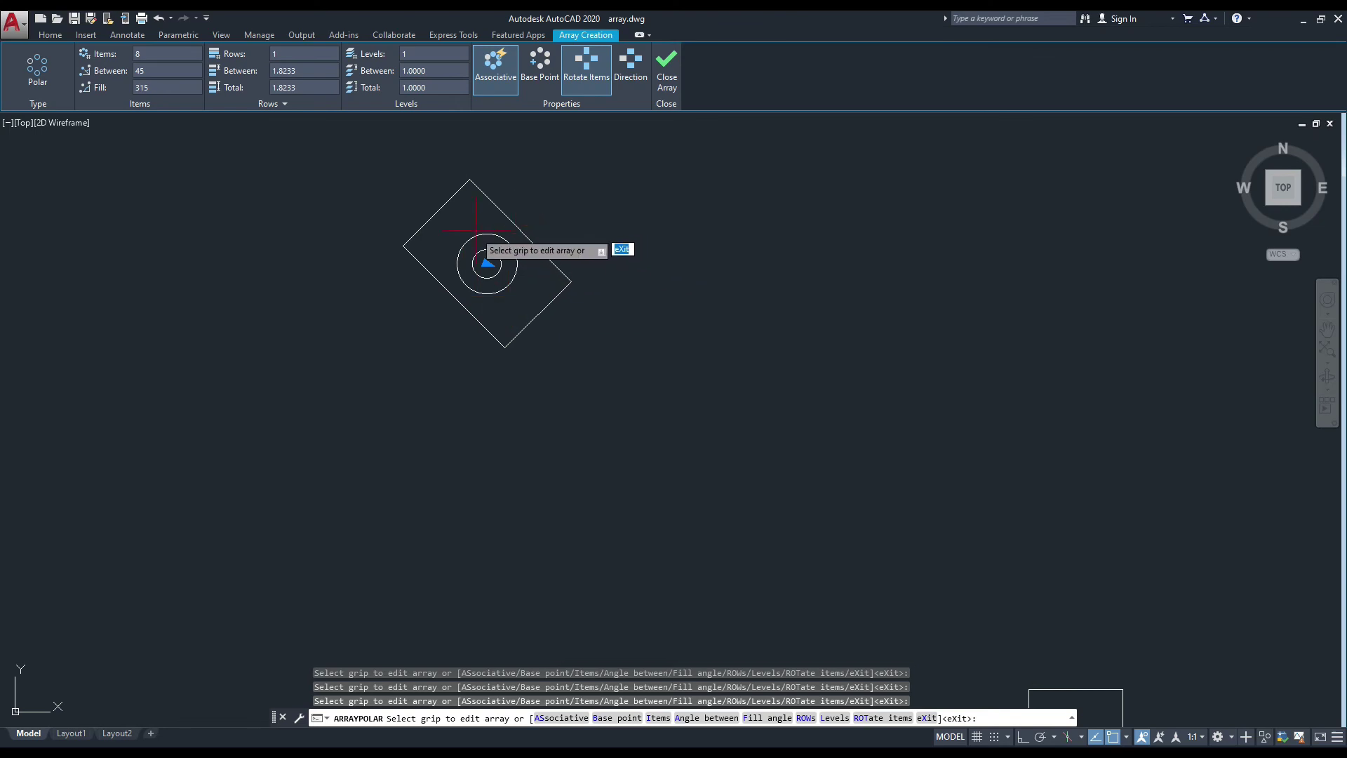
scroll(505, 241, "down", 8)
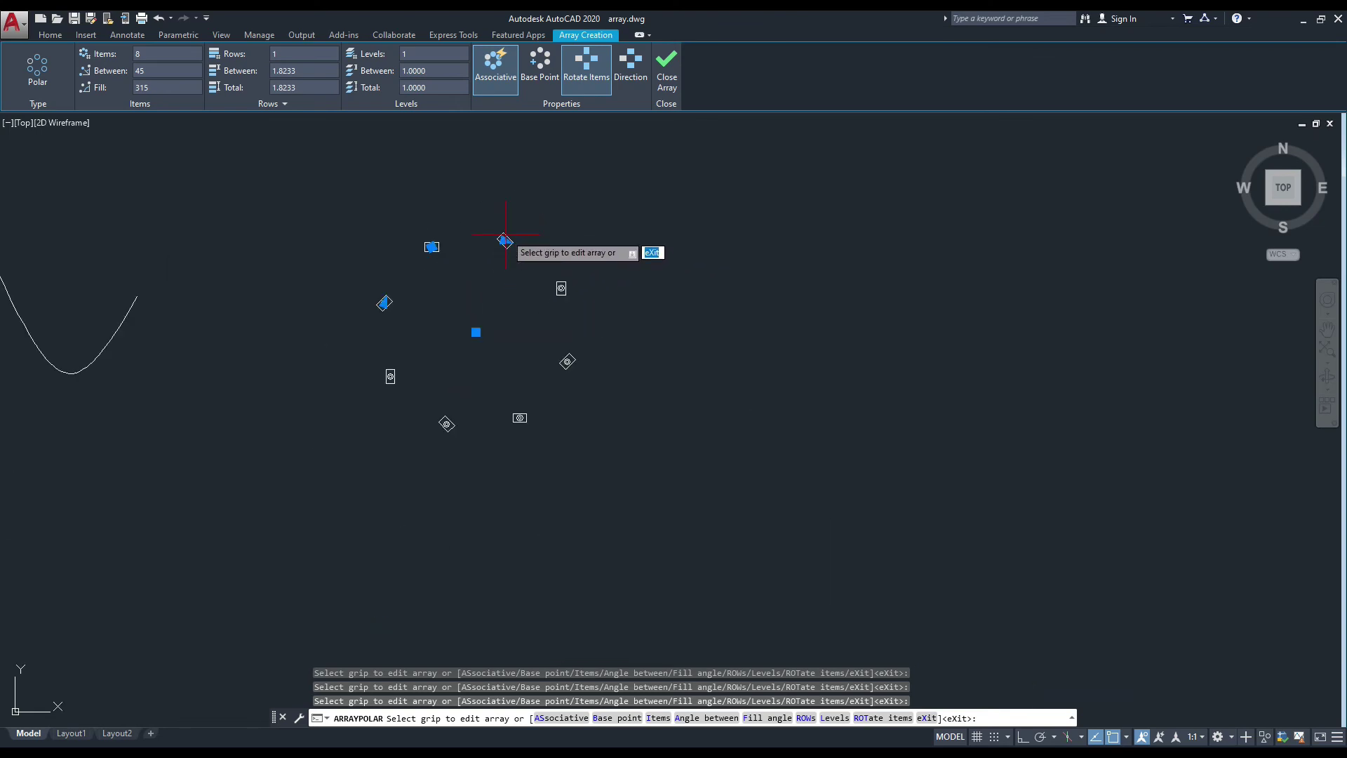
middle_click_drag(506, 241, 518, 256)
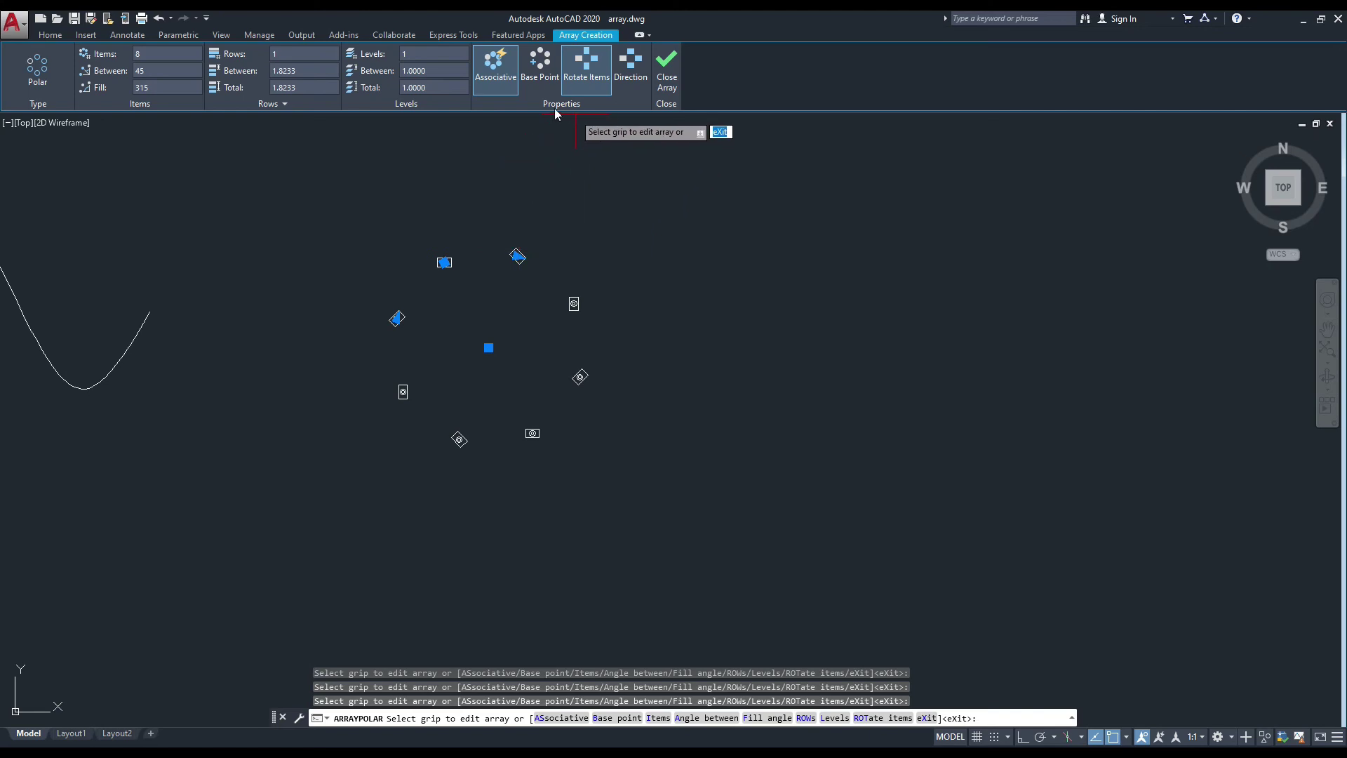
left_click(640, 78)
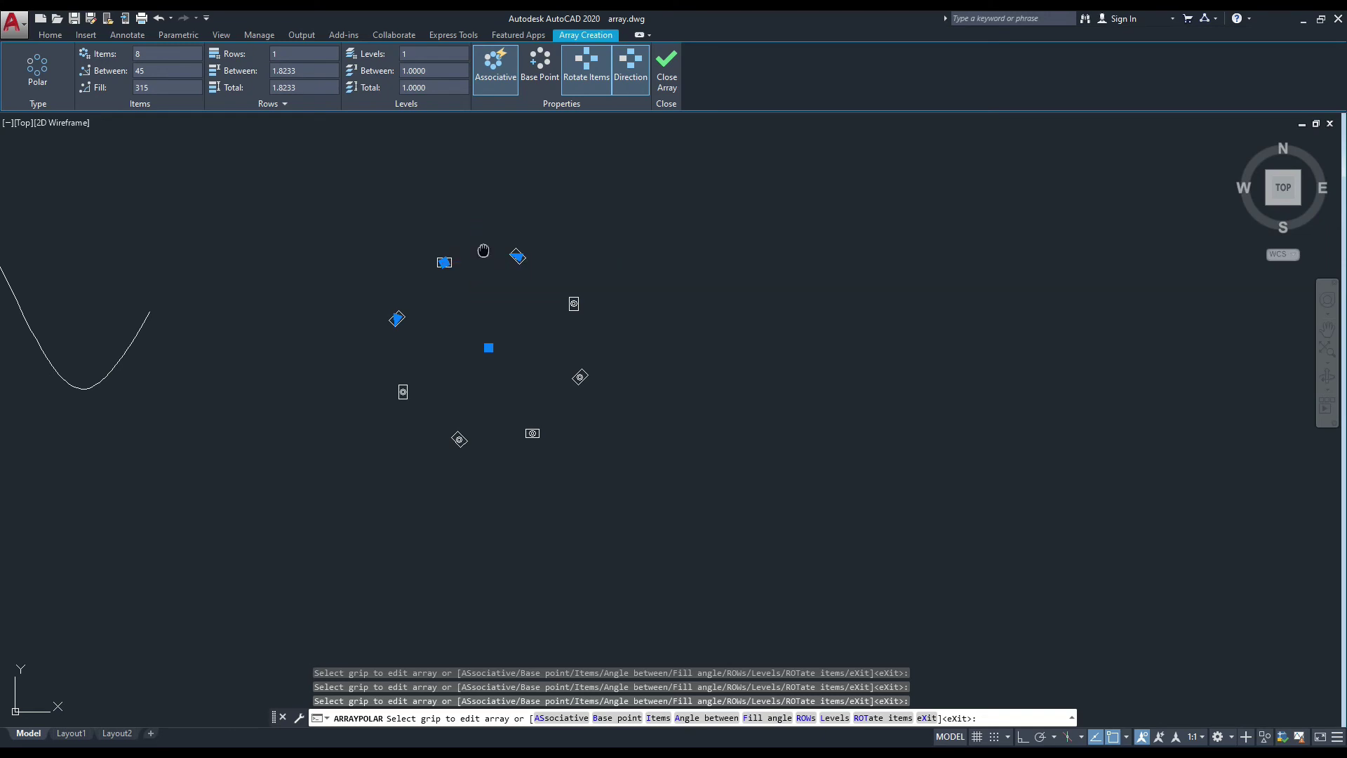
middle_click_drag(482, 250, 516, 263)
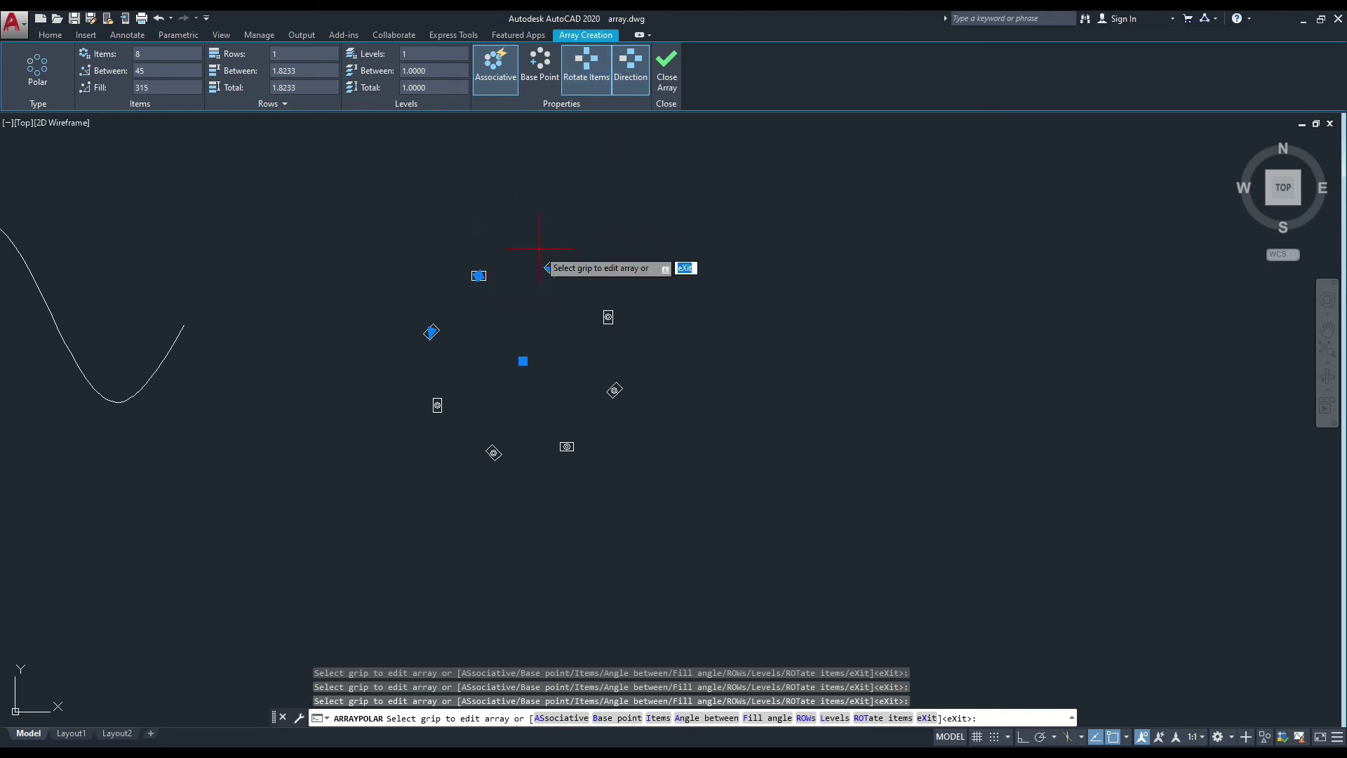
scroll(523, 298, "up", 4)
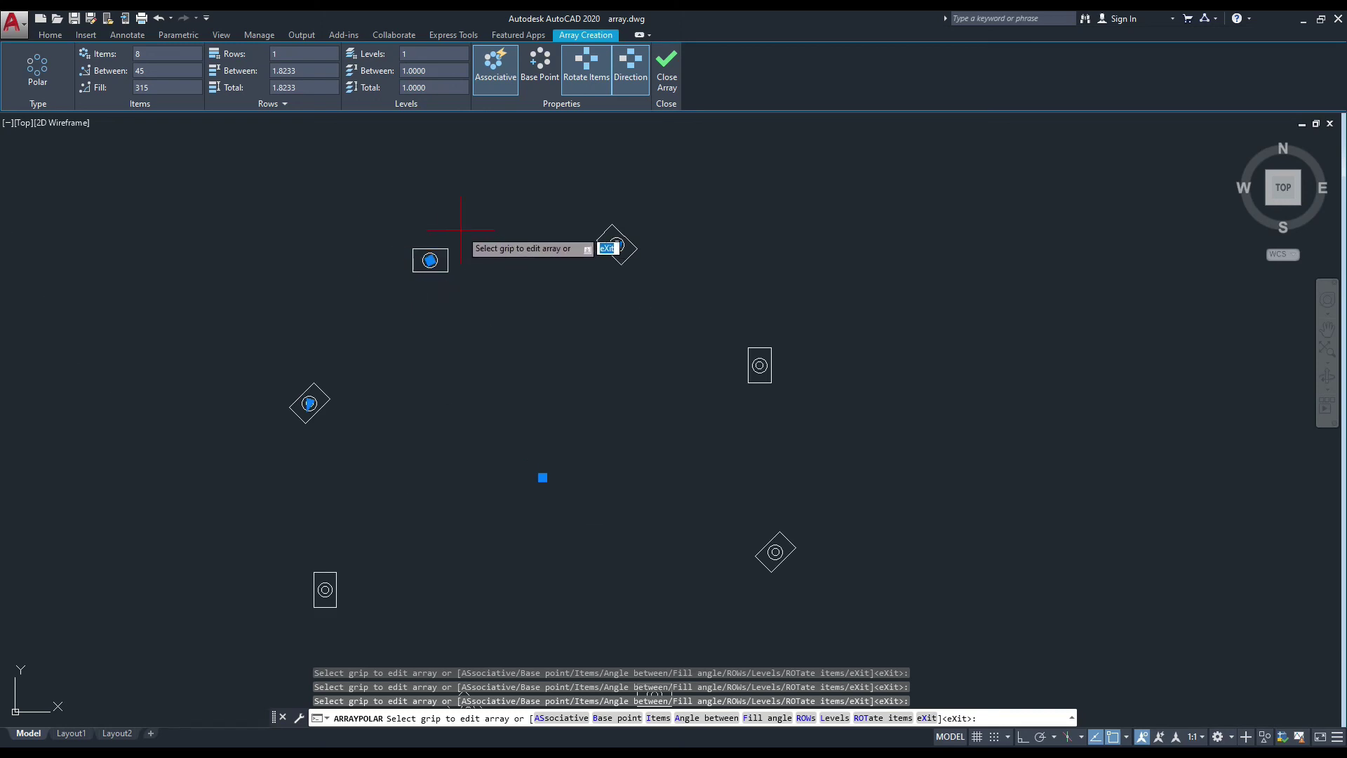
scroll(461, 229, "down", 2)
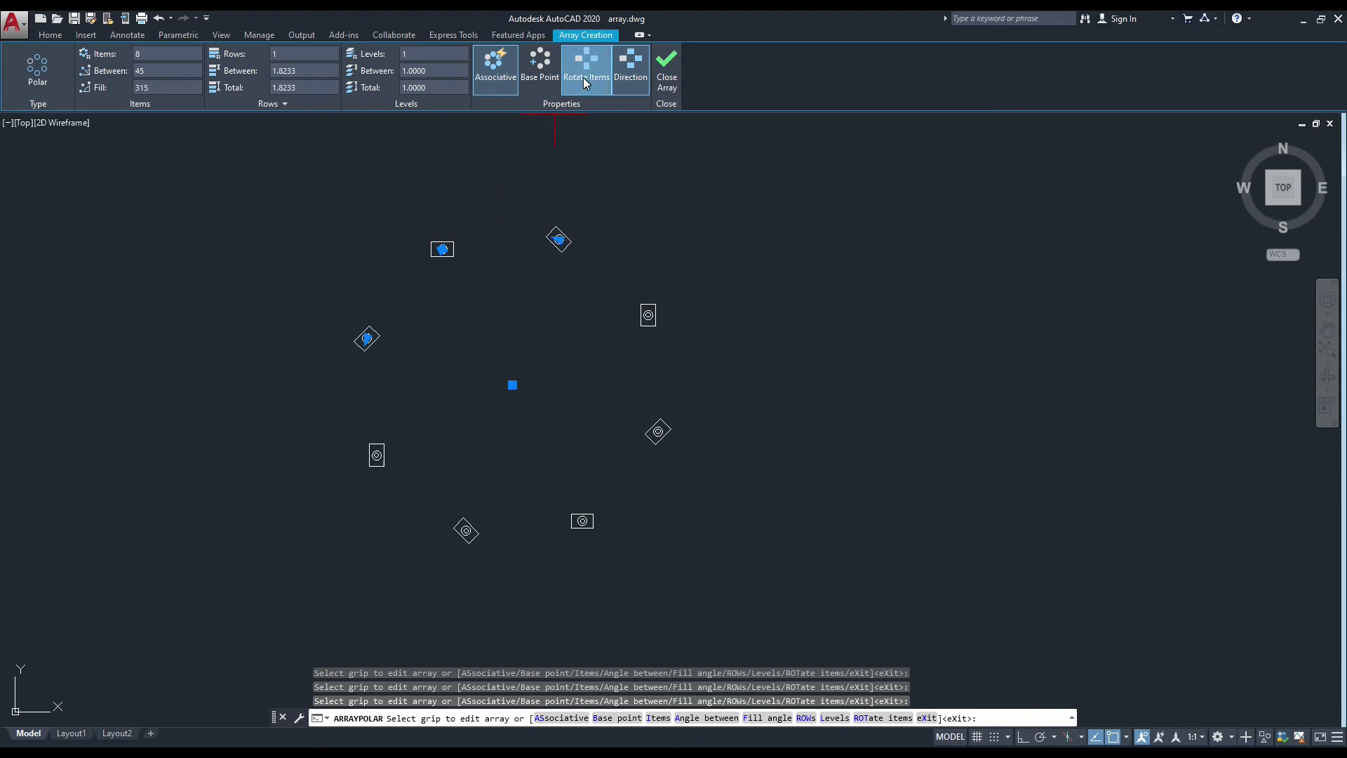
left_click(583, 80)
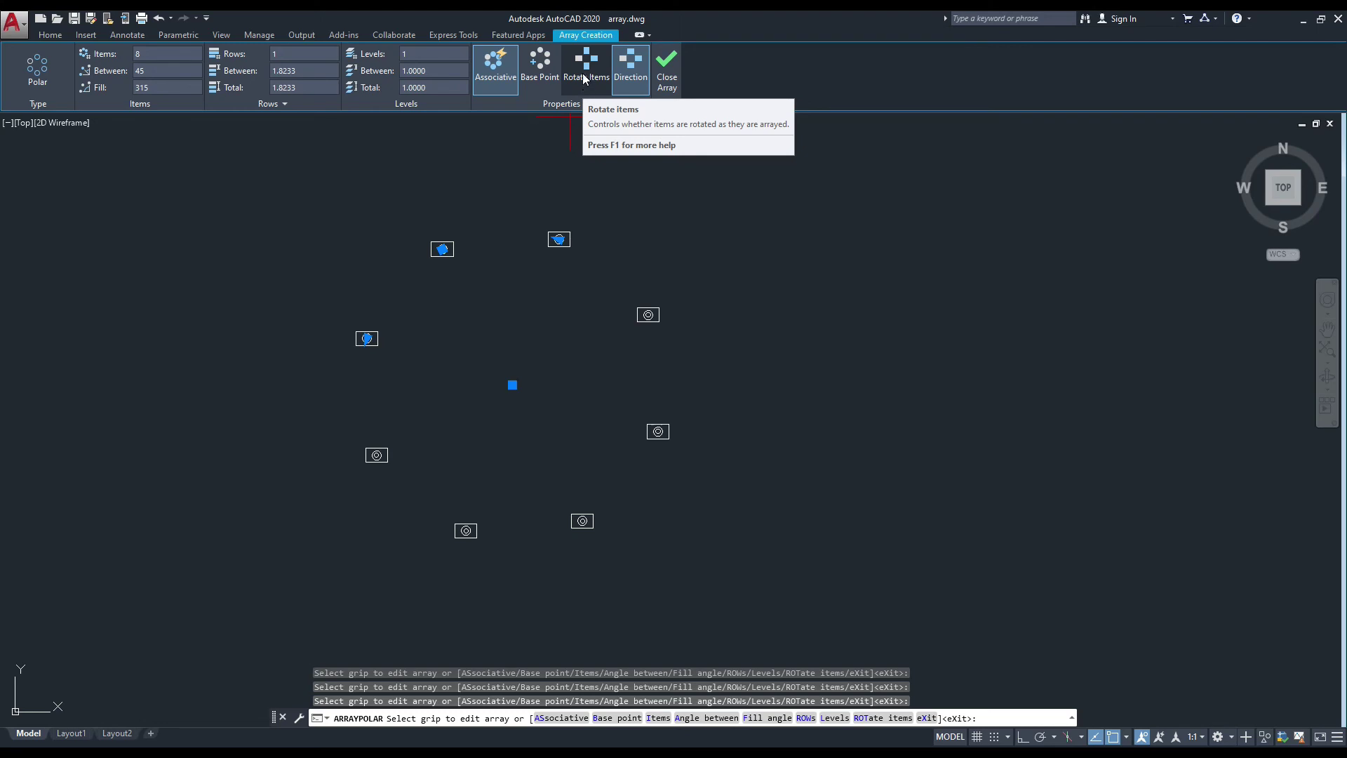
left_click(583, 79)
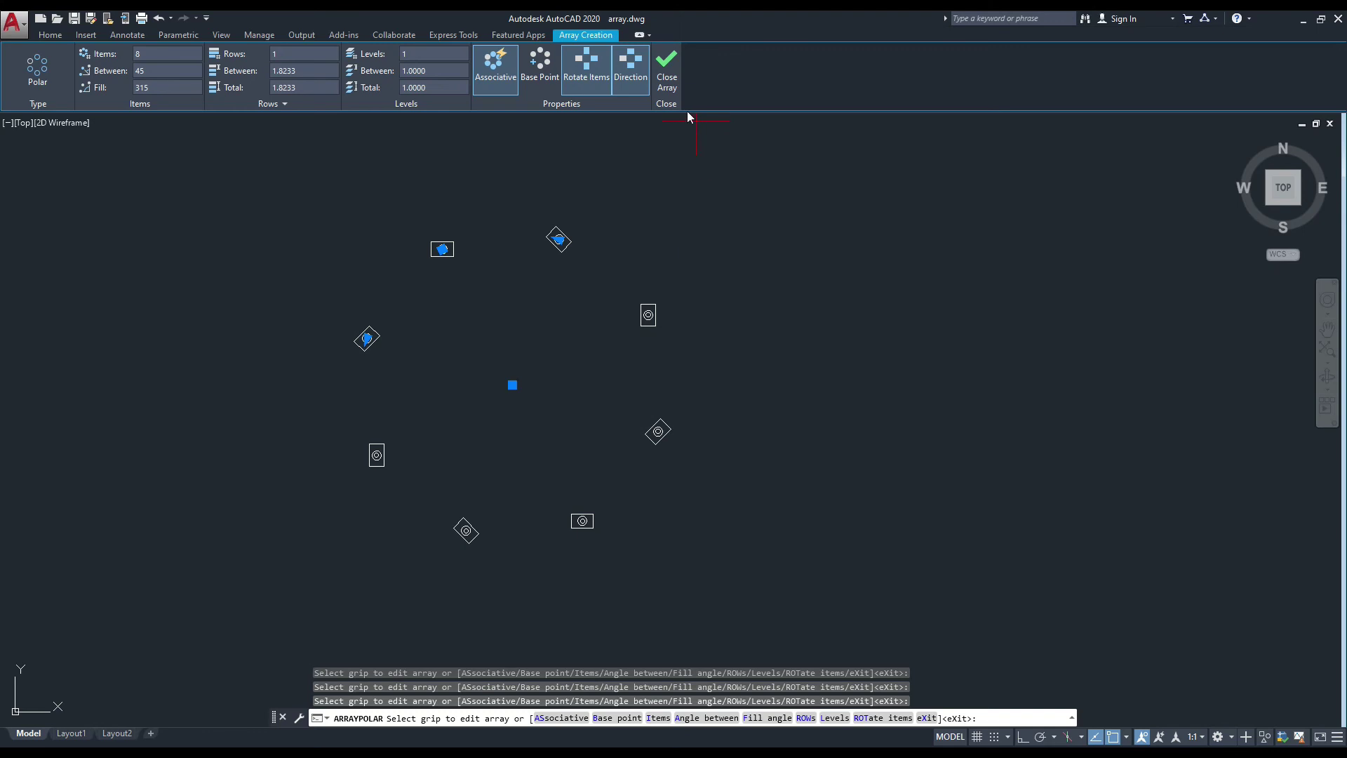
Close the array editor, reselect the eight-prism polar array to review it, then close again
left_click(667, 77)
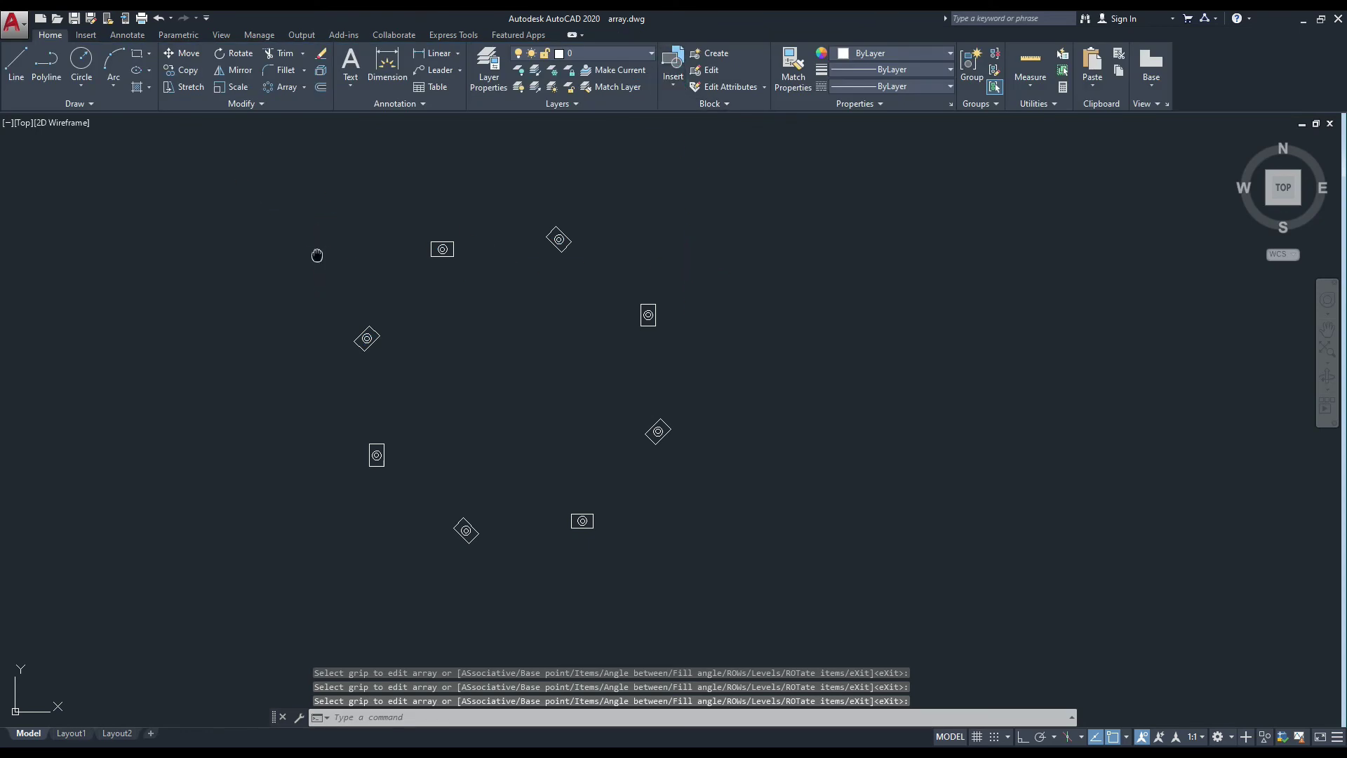
middle_click_drag(317, 254, 351, 262)
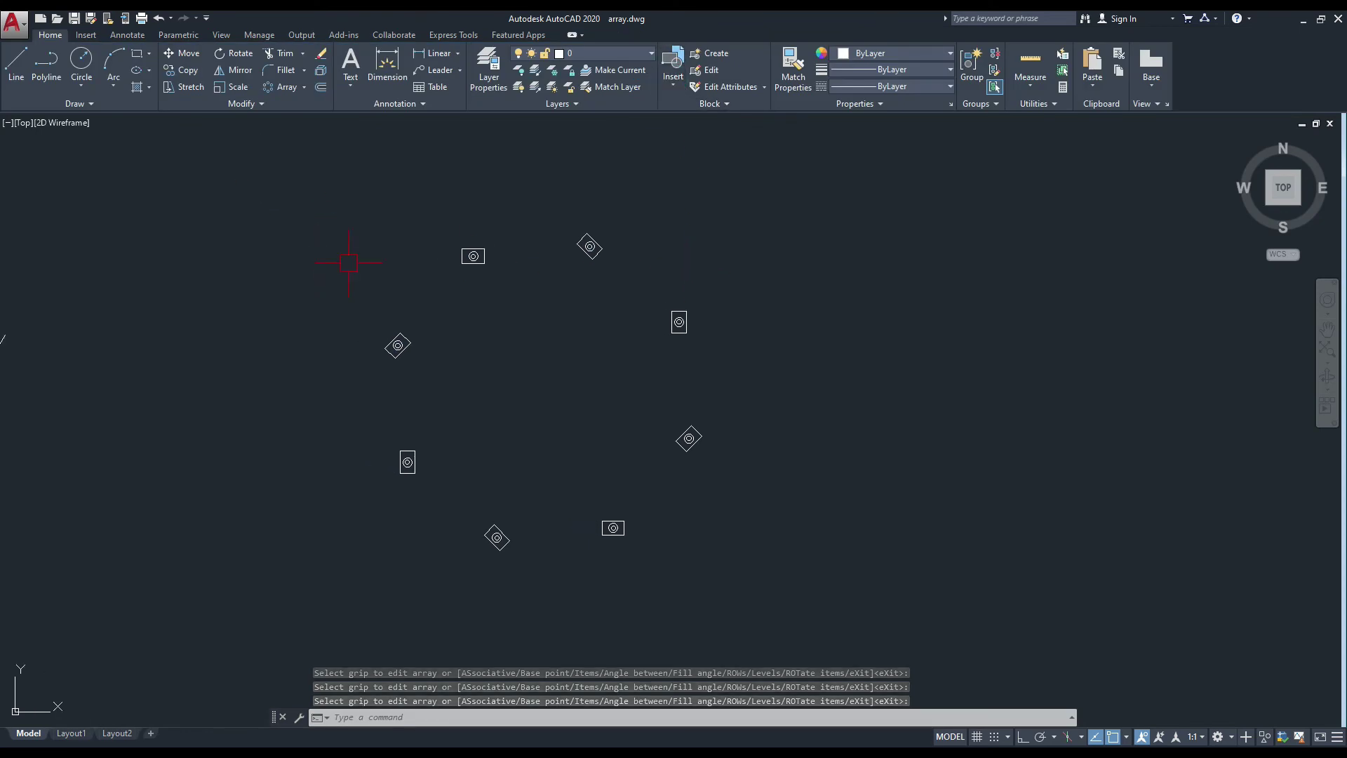
left_click(473, 254)
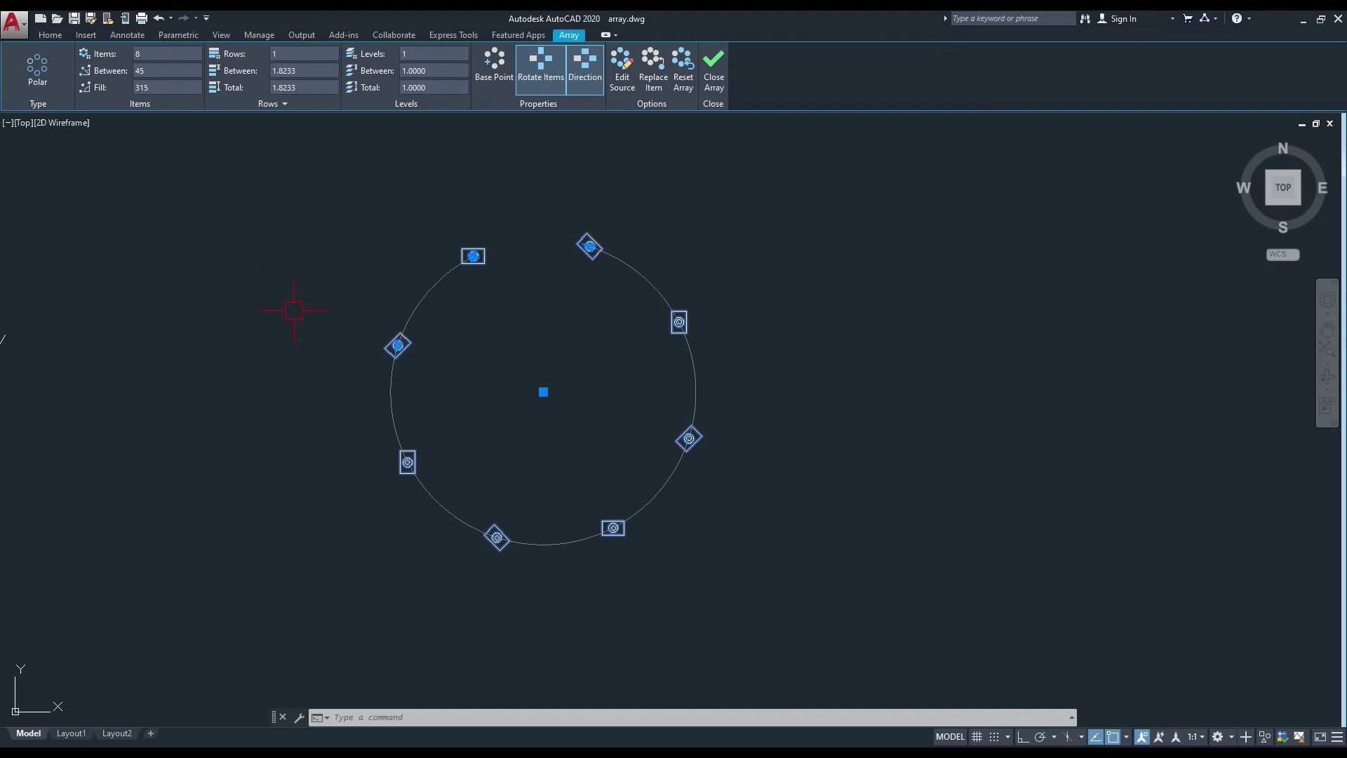
left_click(710, 73)
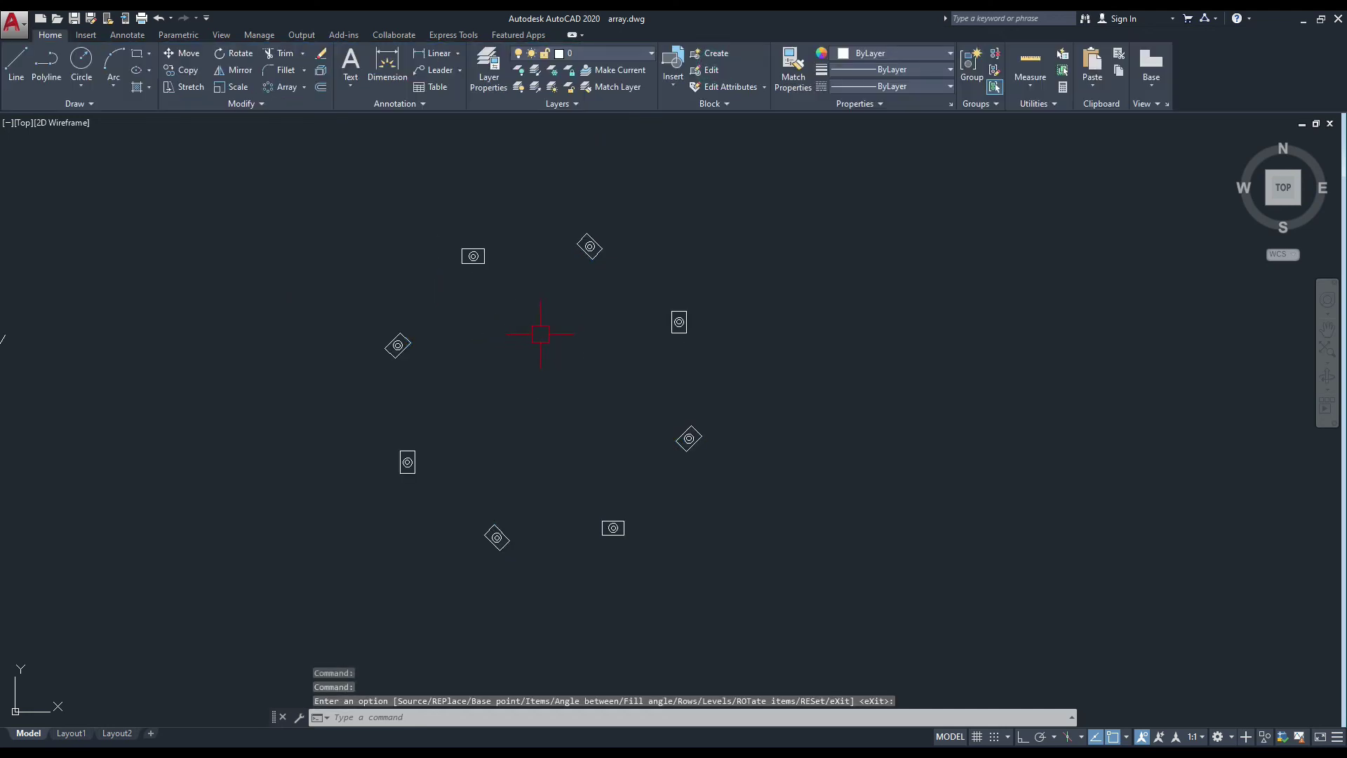
Zoom out and pan until the rectangular, path and polar arrays are all on screen
scroll(540, 334, "down", 6)
scroll(530, 329, "down", 2)
scroll(429, 325, "up", 2)
scroll(429, 325, "up", 2)
middle_click_drag(431, 317, 556, 346)
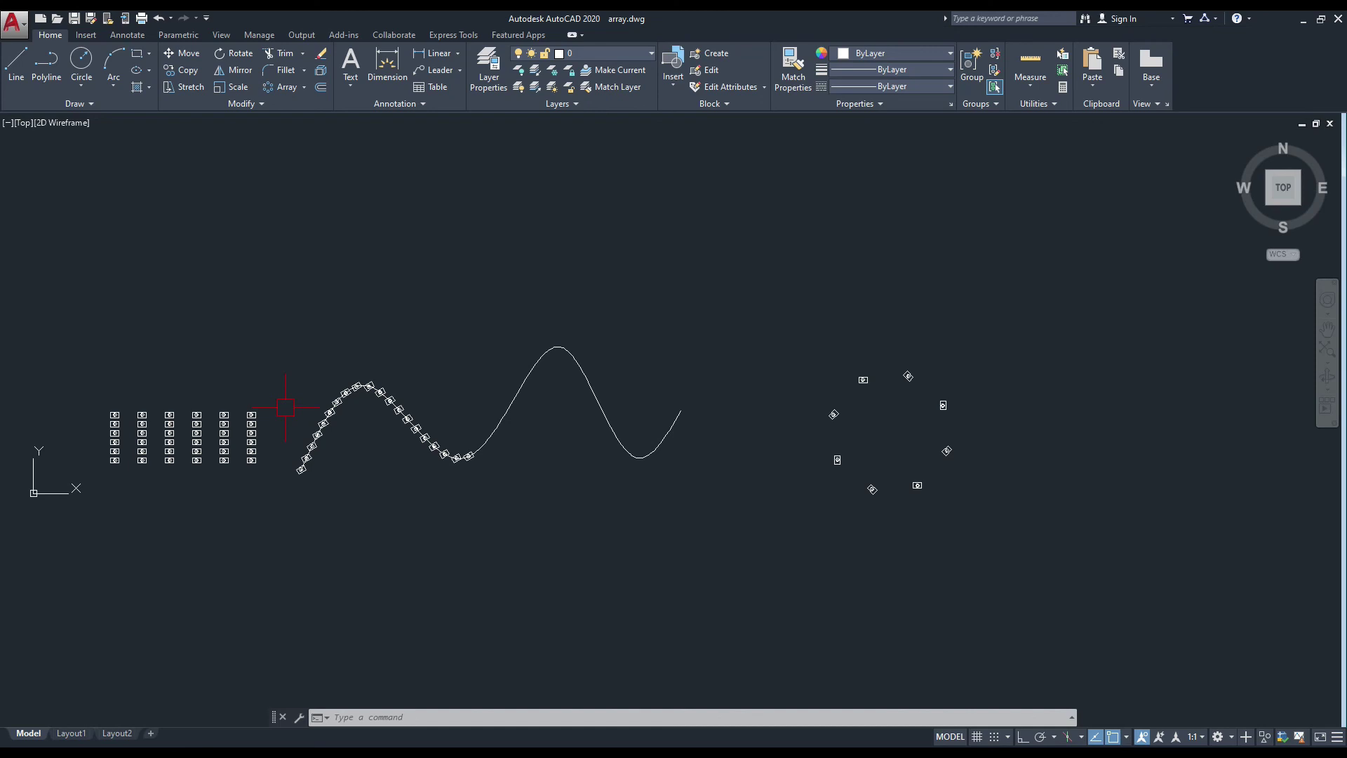
scroll(254, 392, "down", 2)
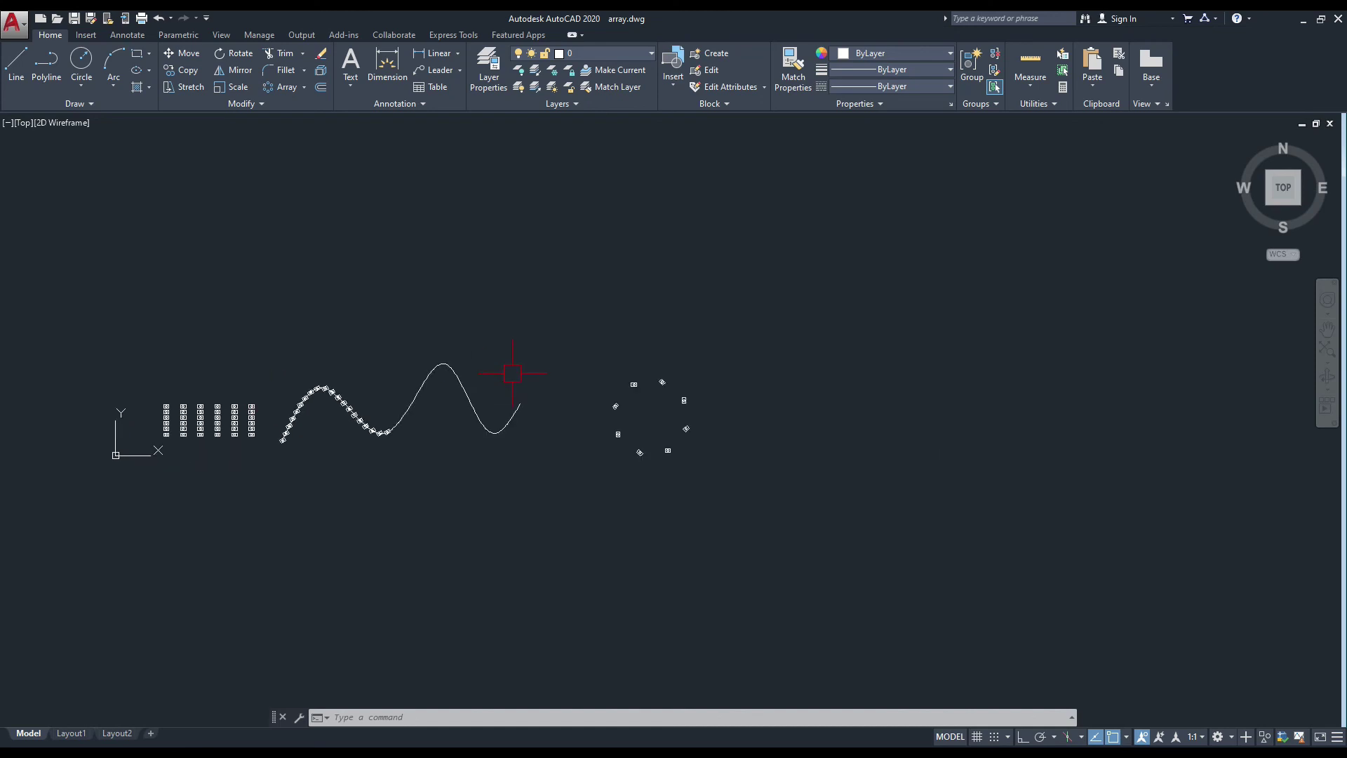
middle_click_drag(511, 376, 421, 365)
scroll(129, 447, "up", 2)
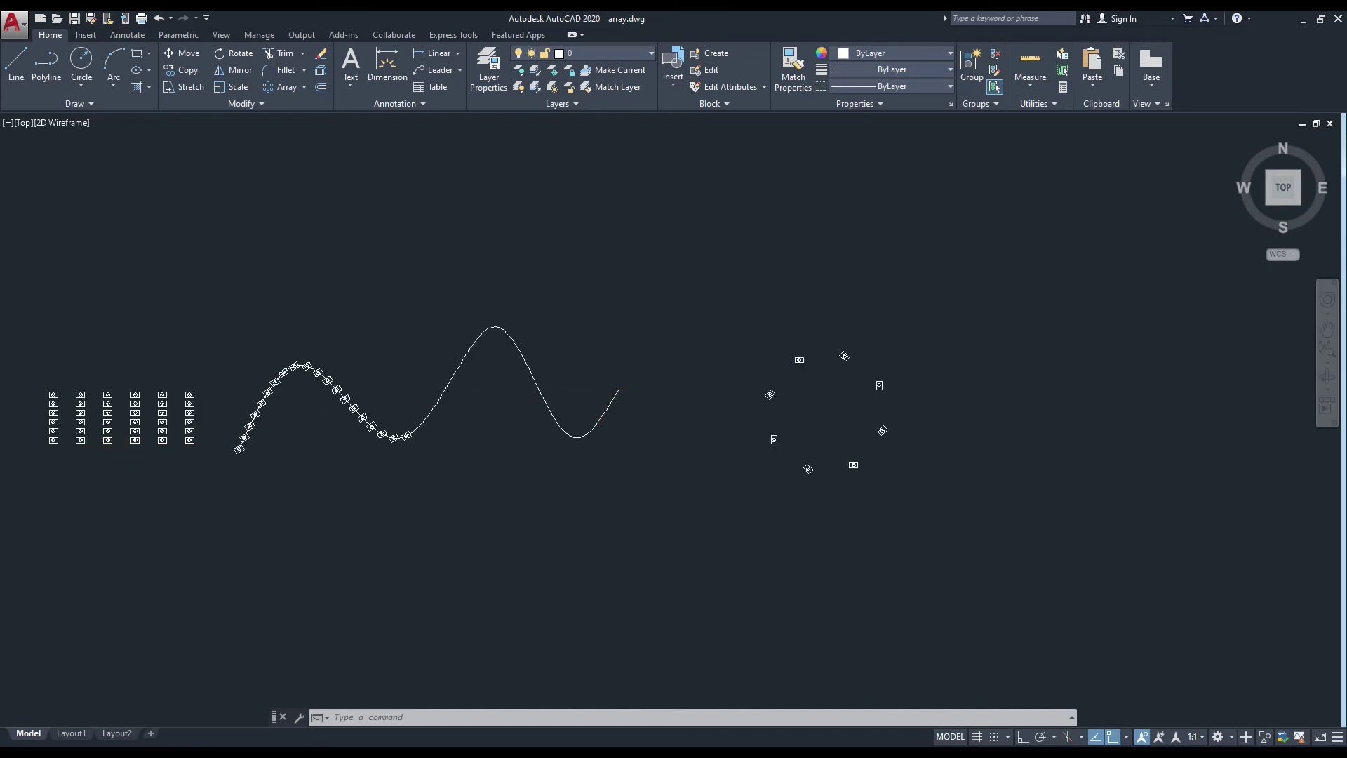
scroll(504, 376, "up", 2)
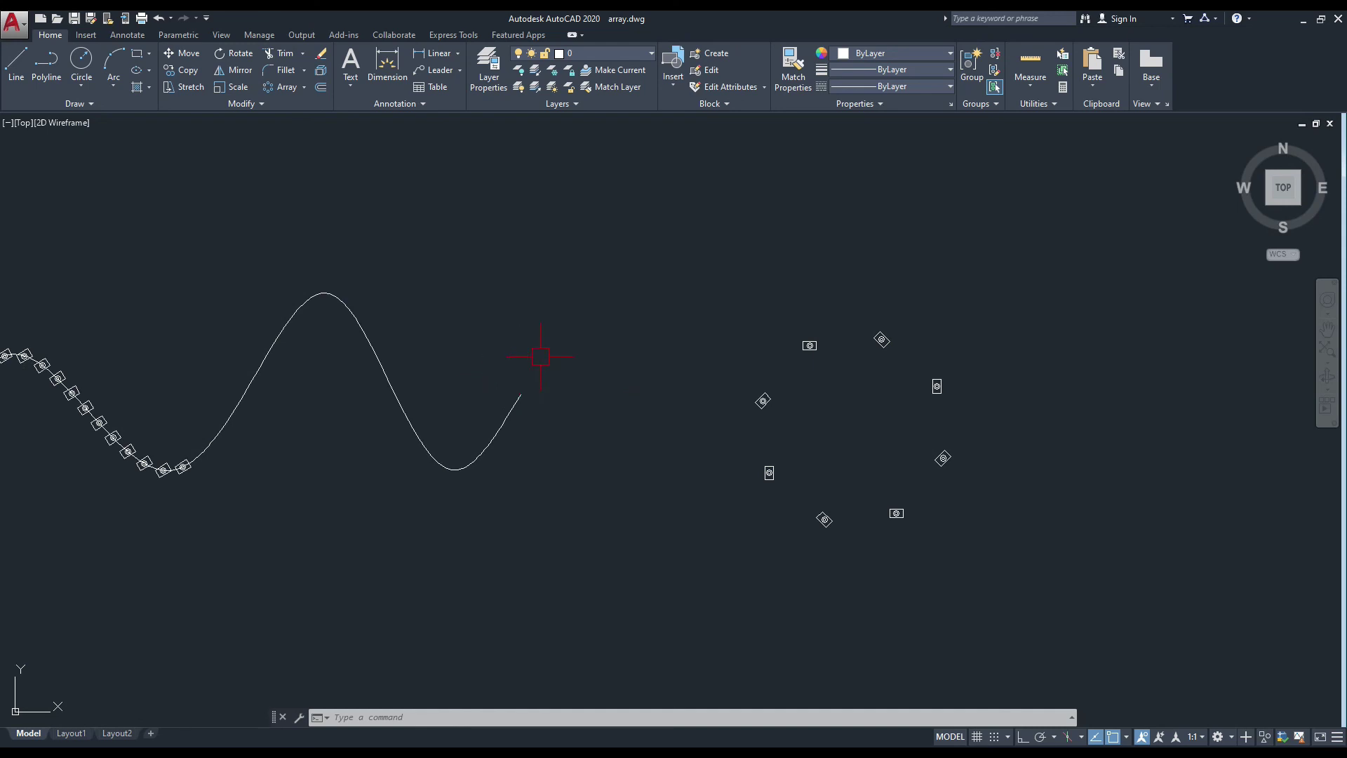
scroll(542, 349, "down", 2)
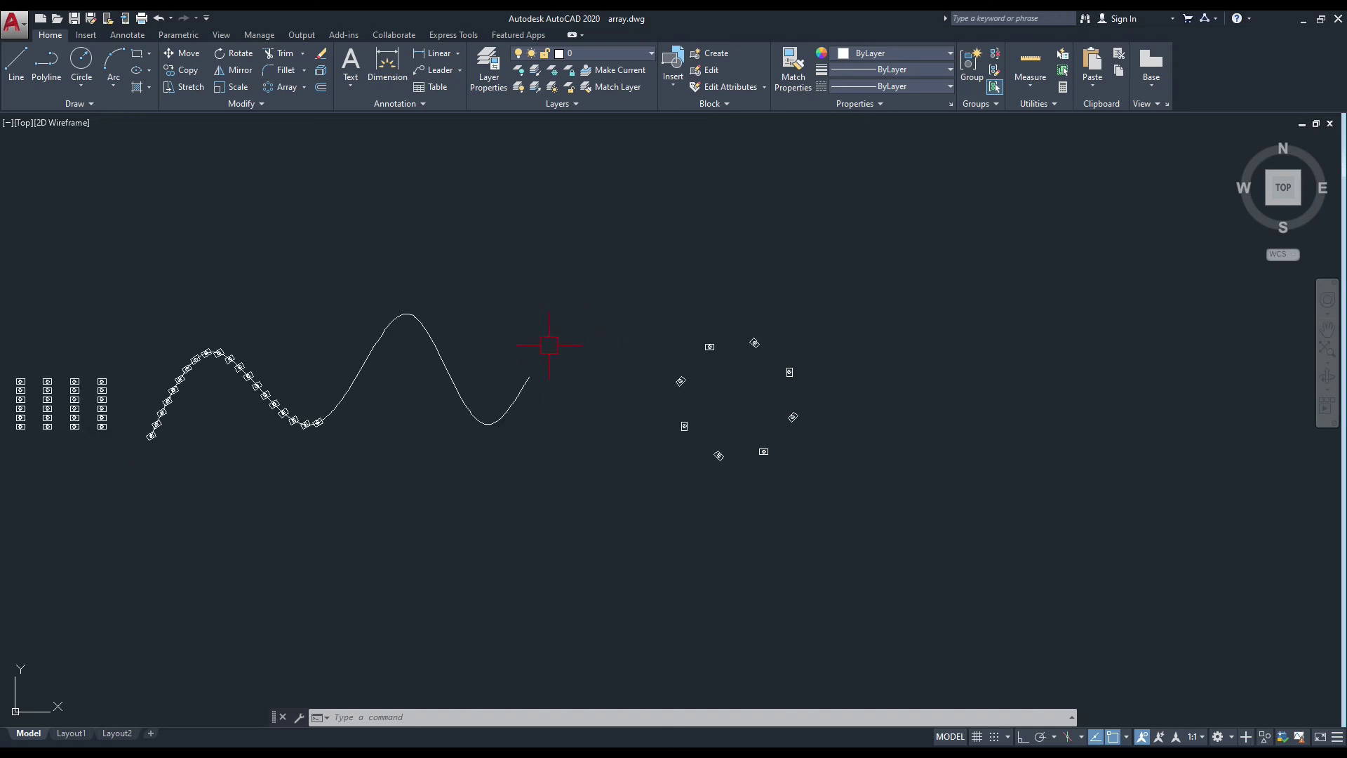
scroll(548, 345, "down", 1)
scroll(535, 346, "down", 2)
middle_click_drag(334, 415, 387, 424)
scroll(323, 450, "up", 2)
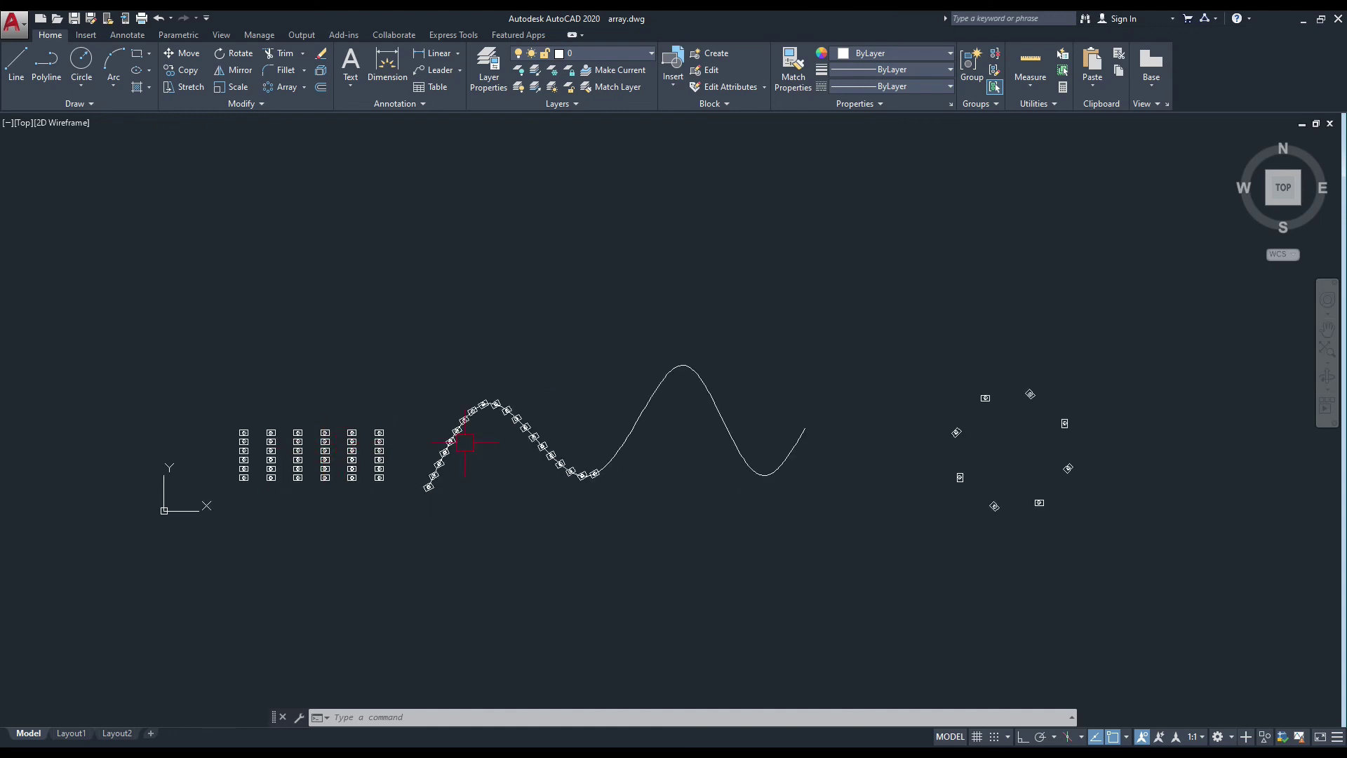
middle_click_drag(907, 452, 853, 437)
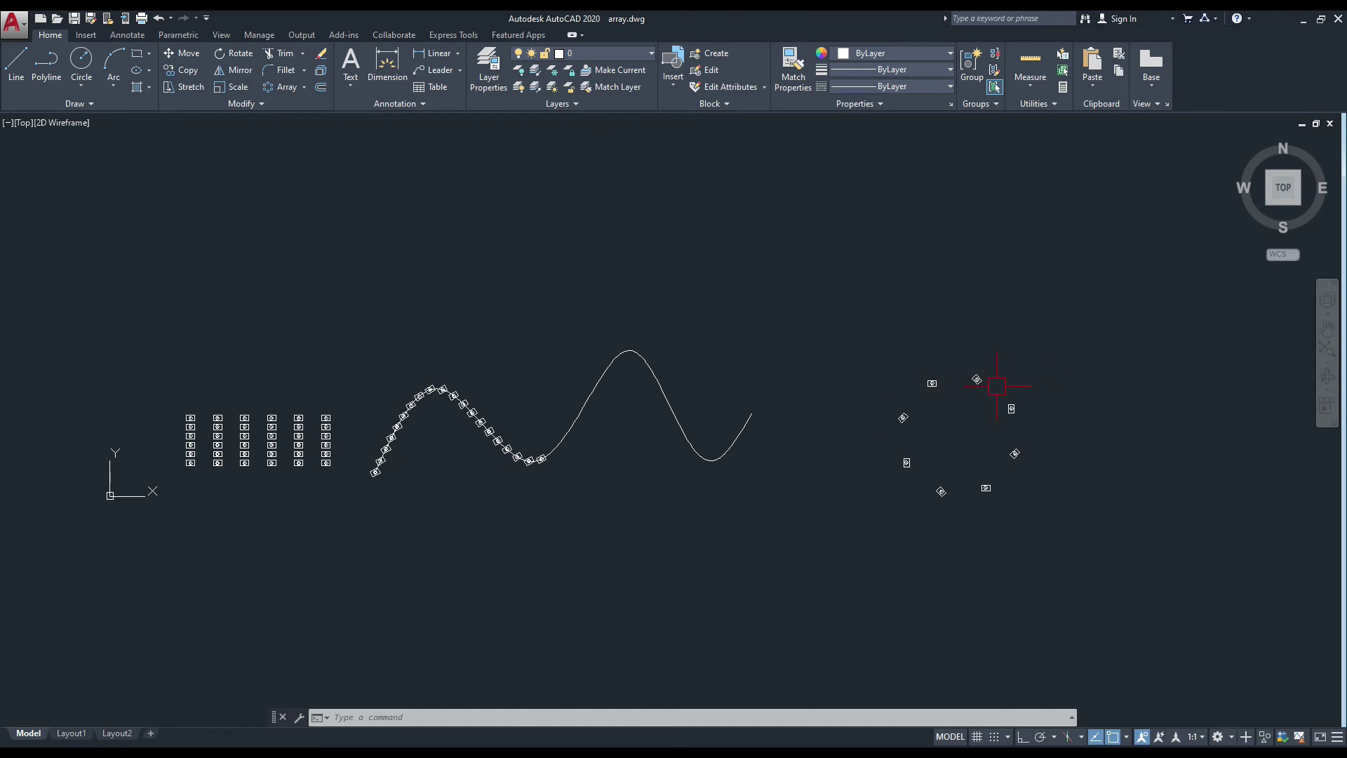
Crossing-select all arrays, the spline and the circle, and delete them
left_click(1089, 316)
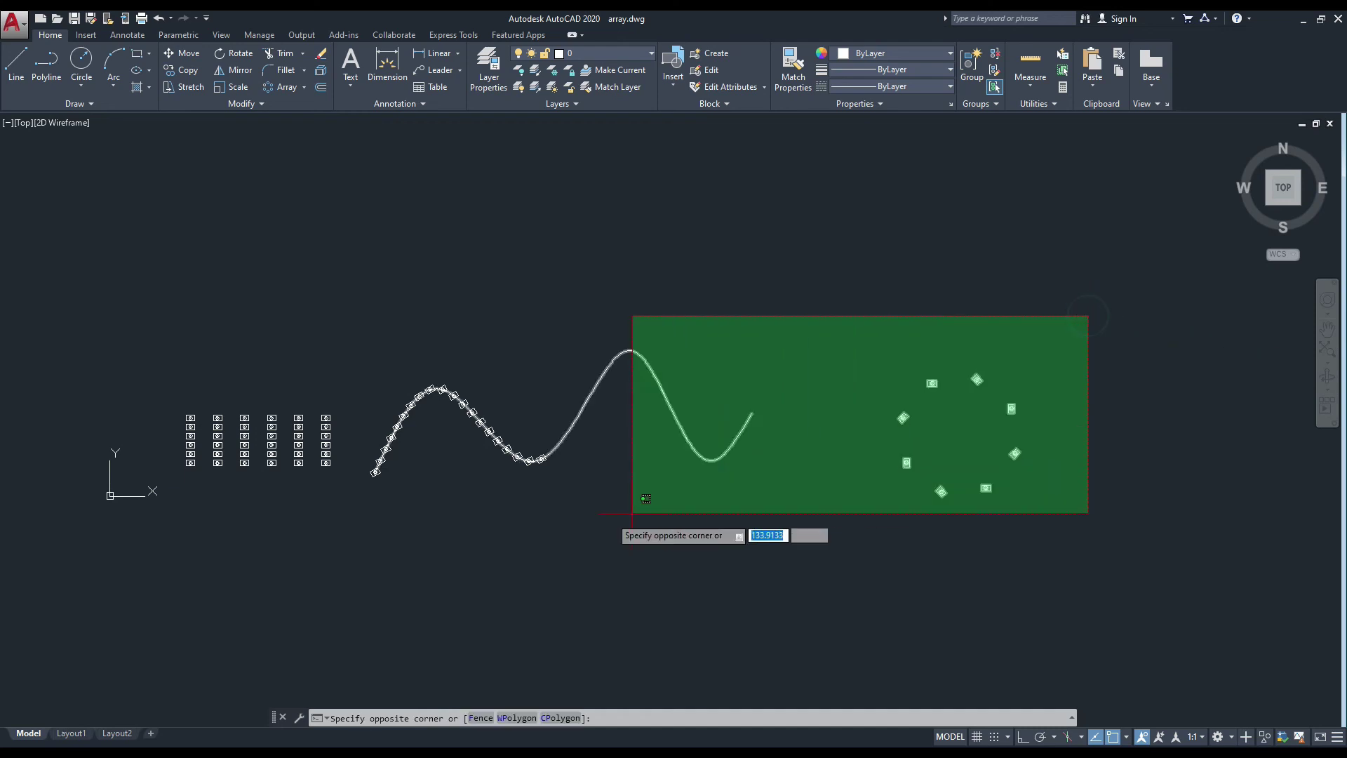
left_click(130, 581)
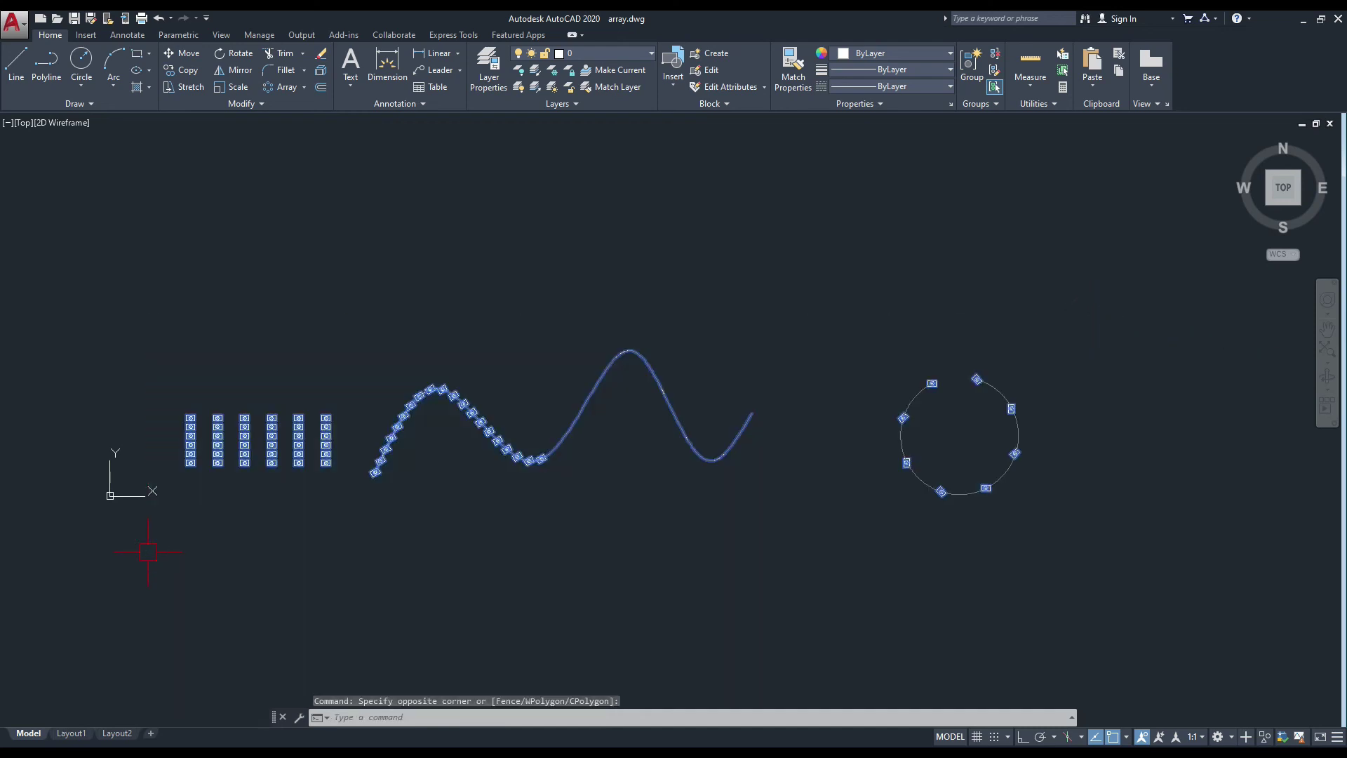
key("Delete")
Zoom All, return to the SW Isometric home view, and pan the origin lower left
type("z")
key("Return")
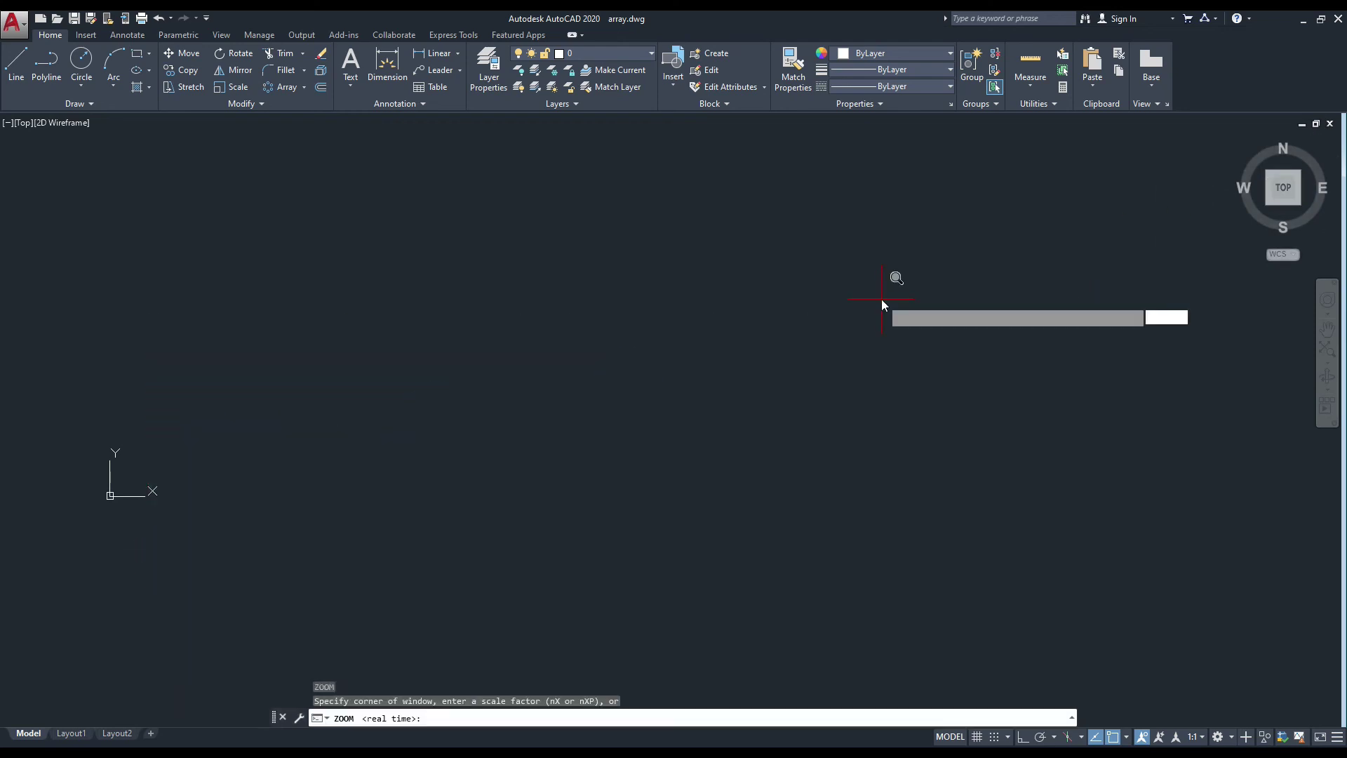
type("a")
key("Return")
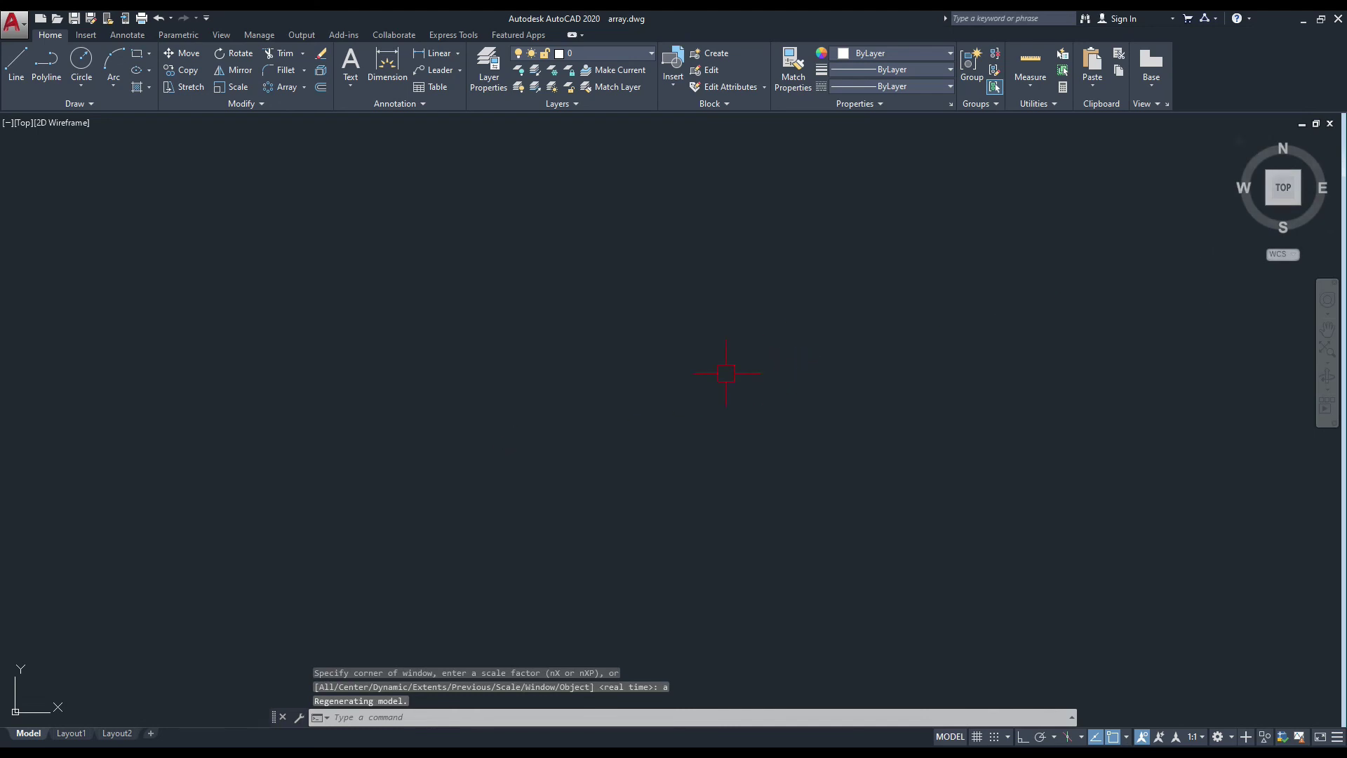
mouse_move(1240, 146)
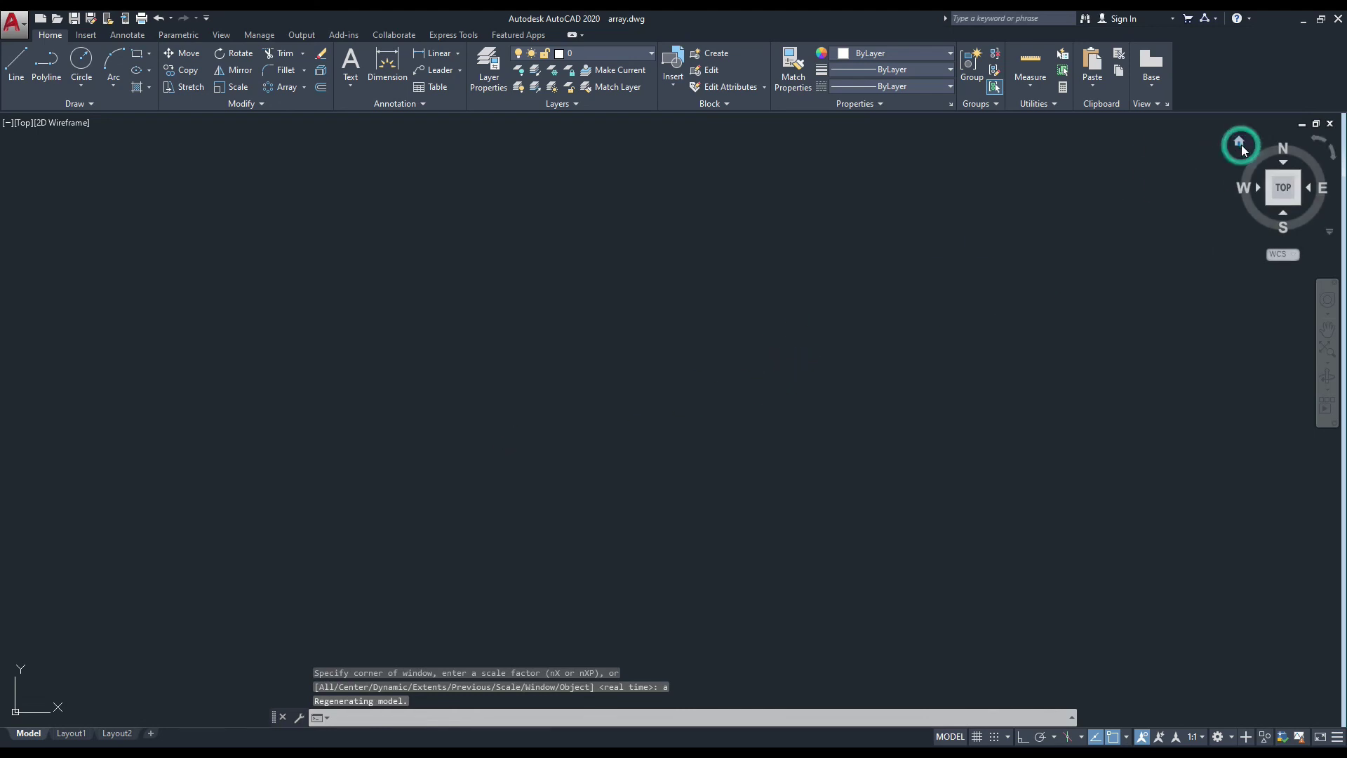
left_click(1240, 144)
mouse_move(794, 421)
middle_mouse_down()
mouse_move(389, 603)
mouse_move(369, 589)
middle_mouse_up()
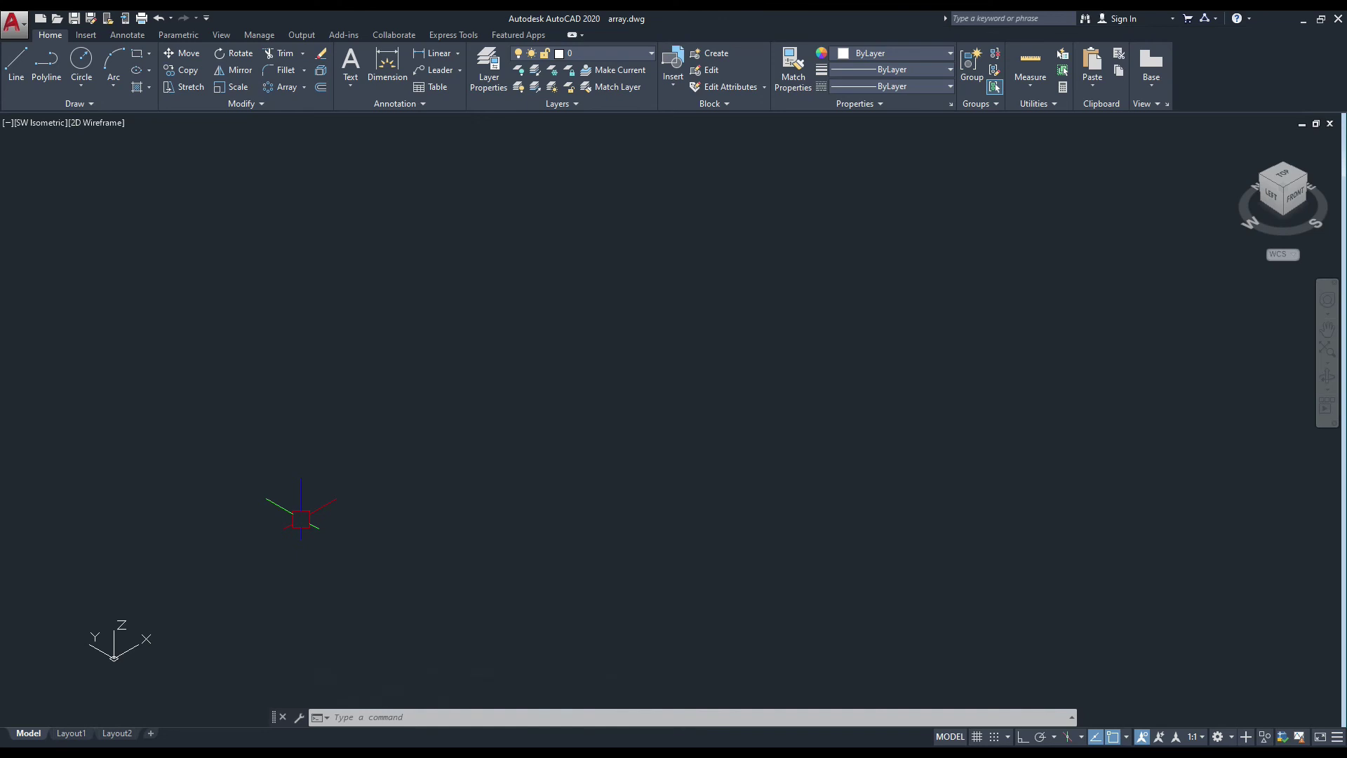
type("POL")
Draw a six-sided inscribed polygon with Ortho on
key("Return")
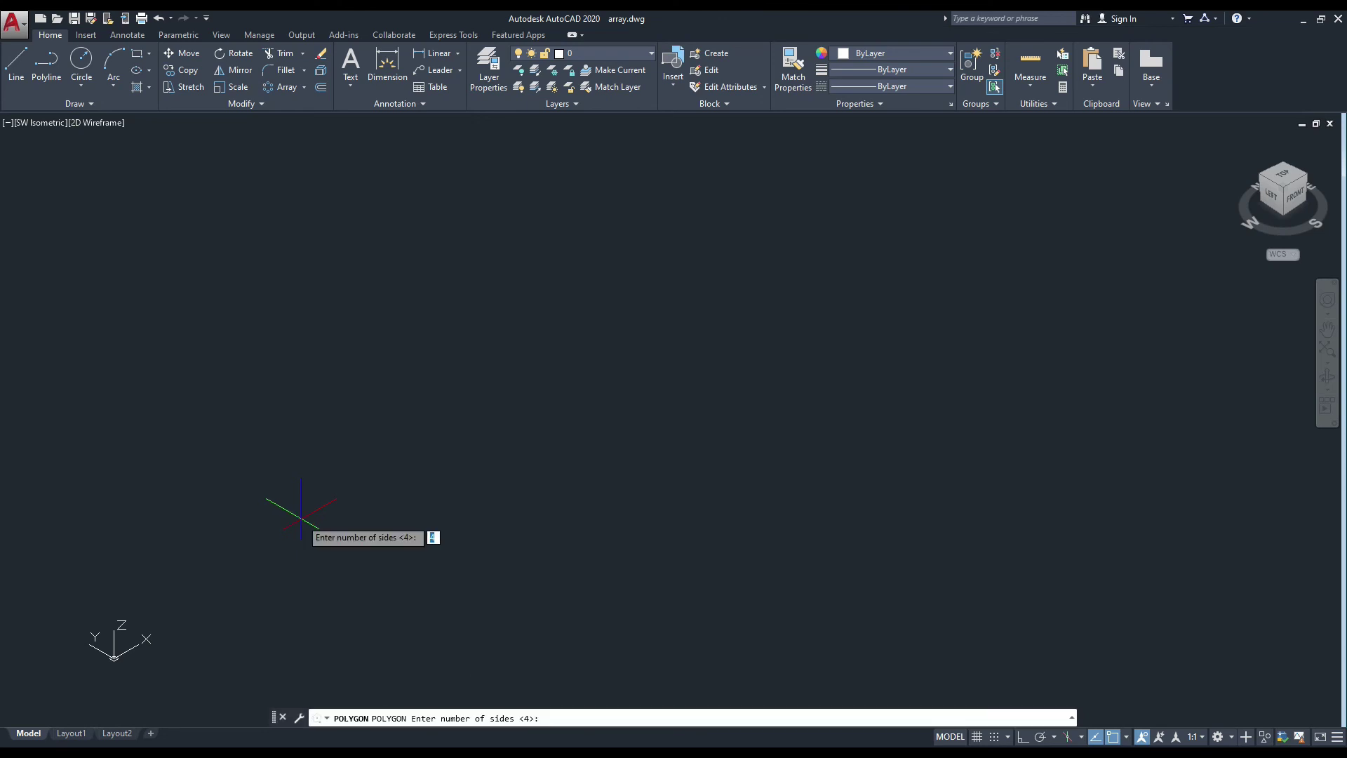
type("6")
key("Return")
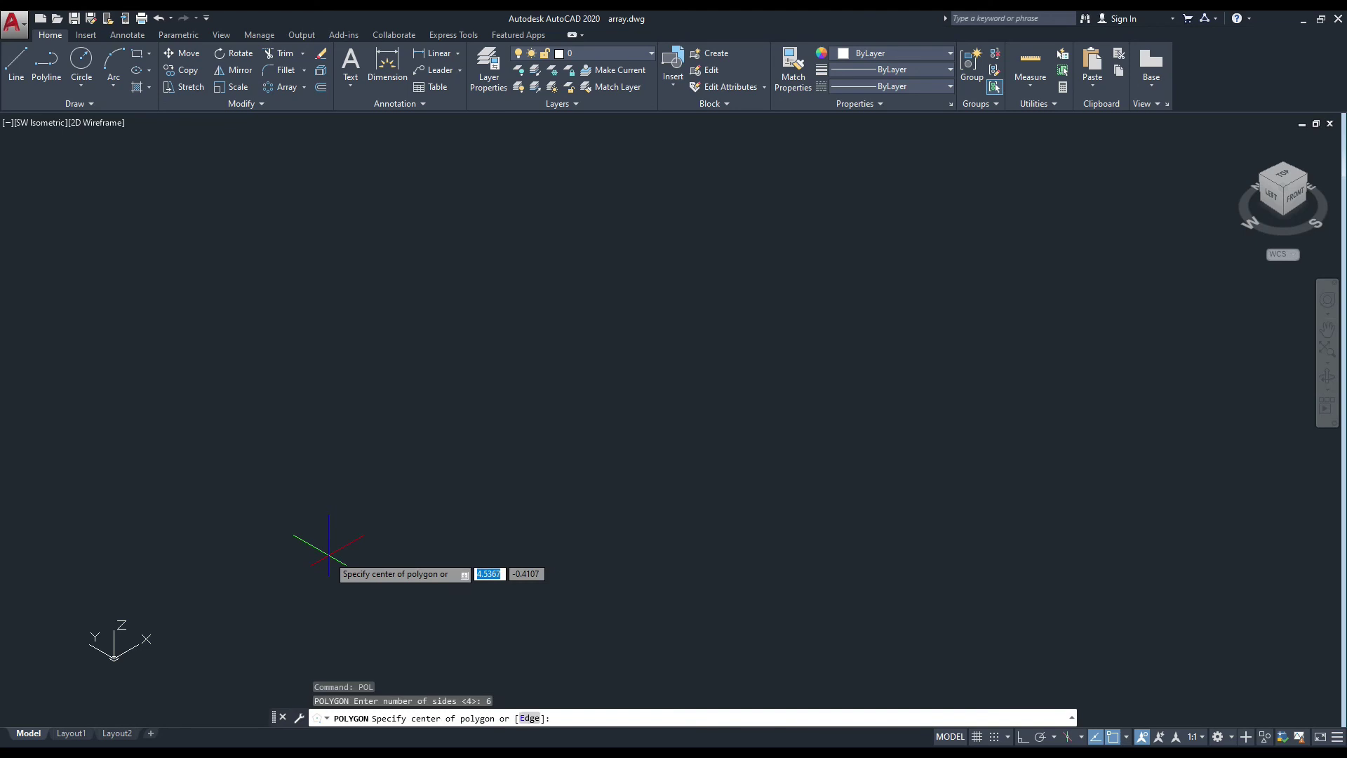
left_click(341, 565)
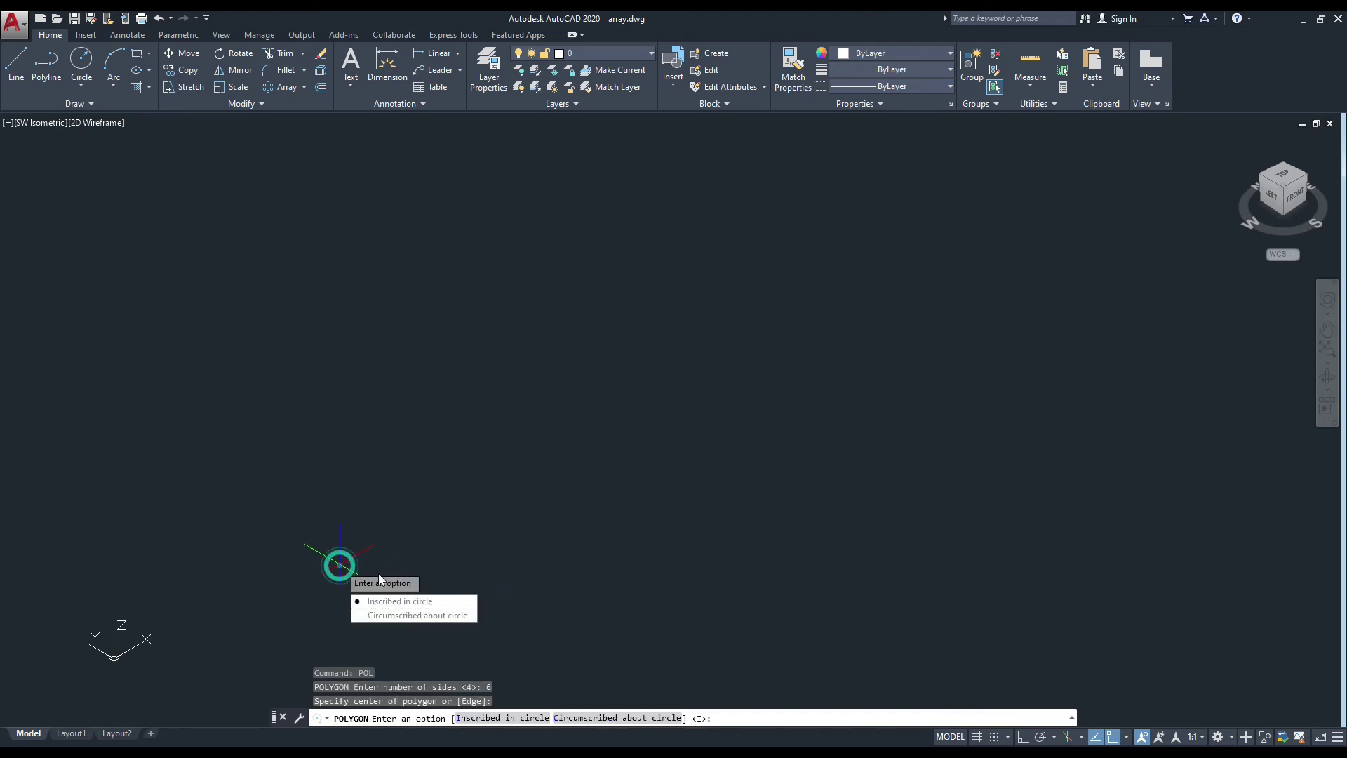
left_click(382, 598)
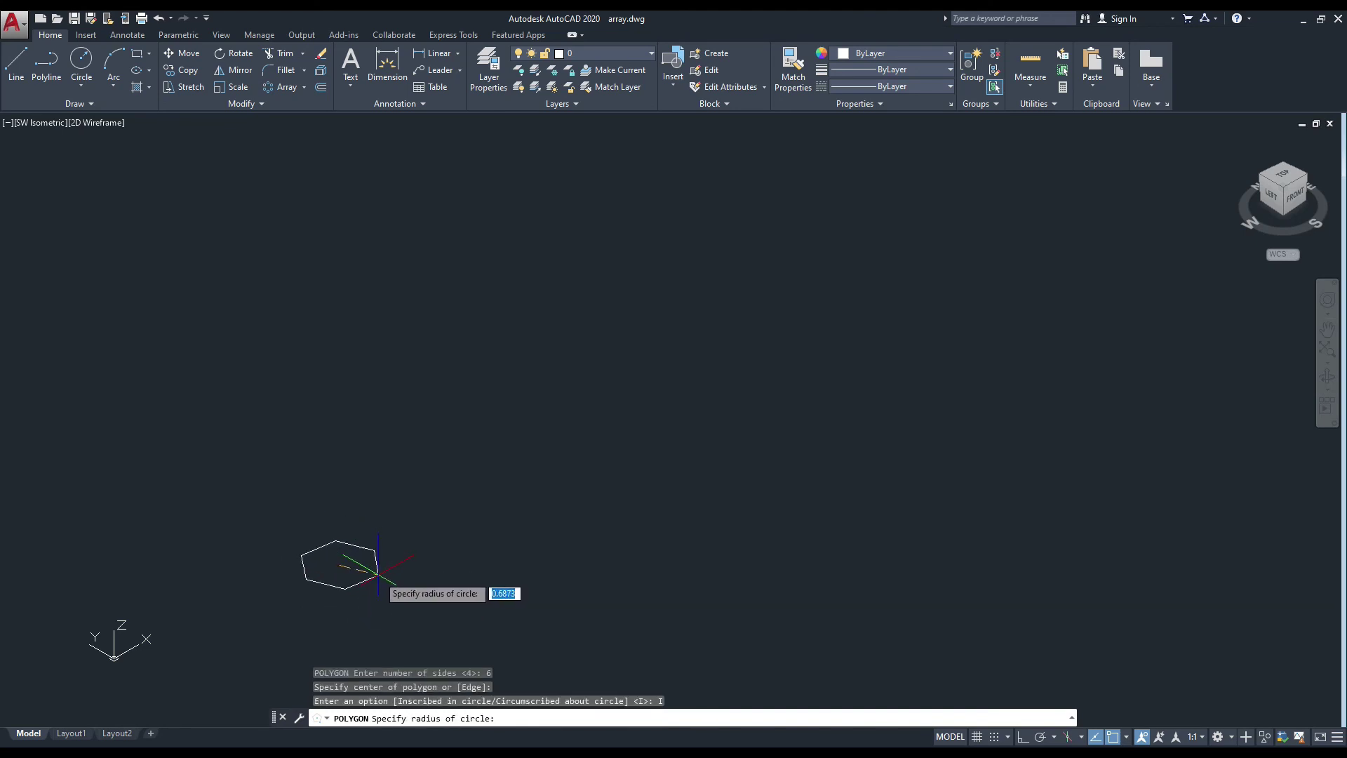
key("F8")
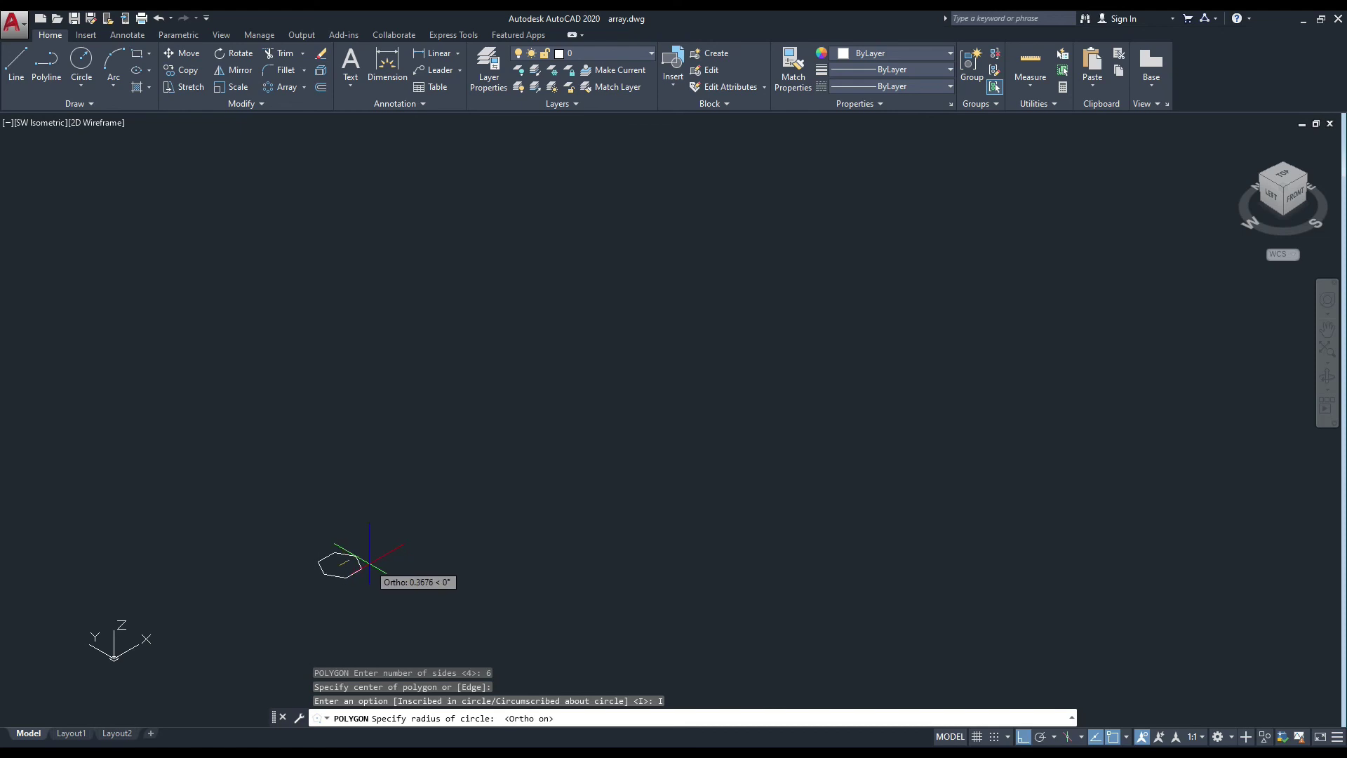
left_click(369, 561)
scroll(372, 554, "up", 2)
type("ext")
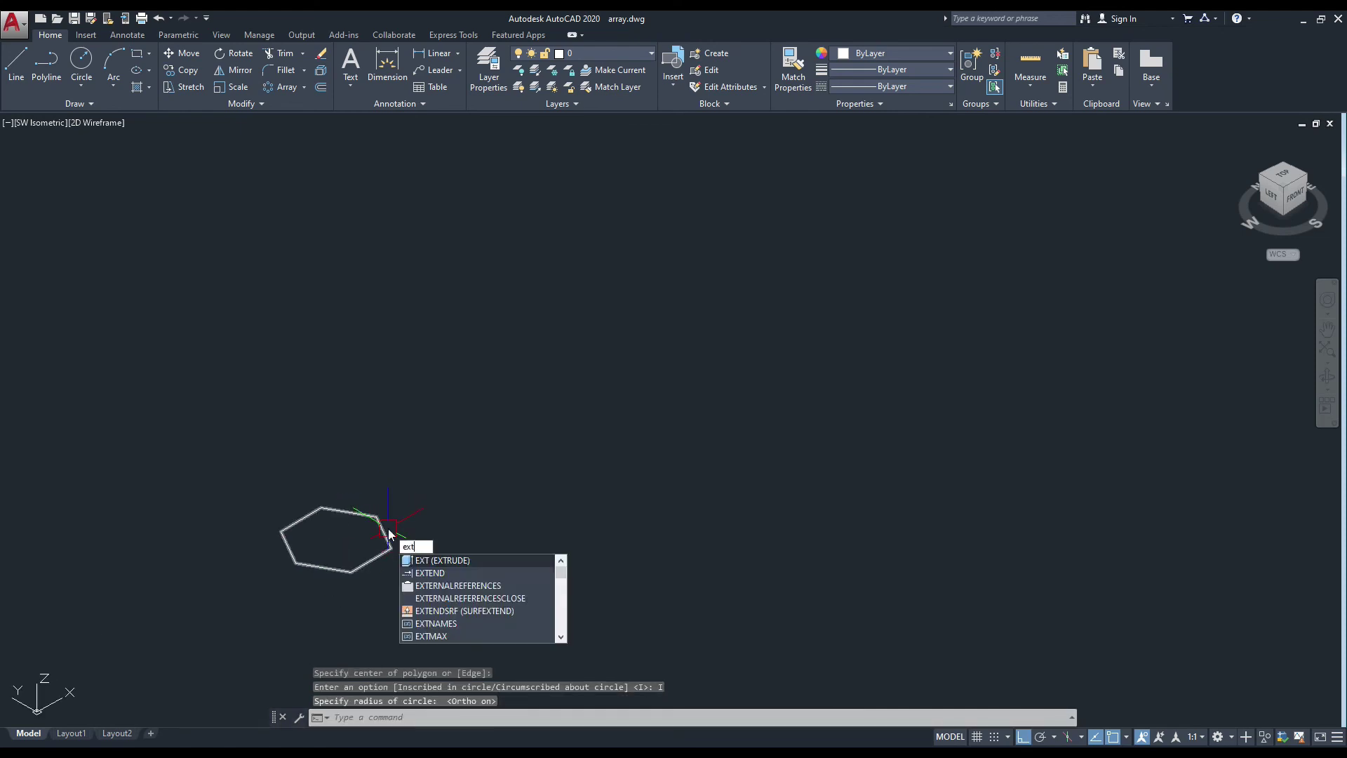
key("Escape")
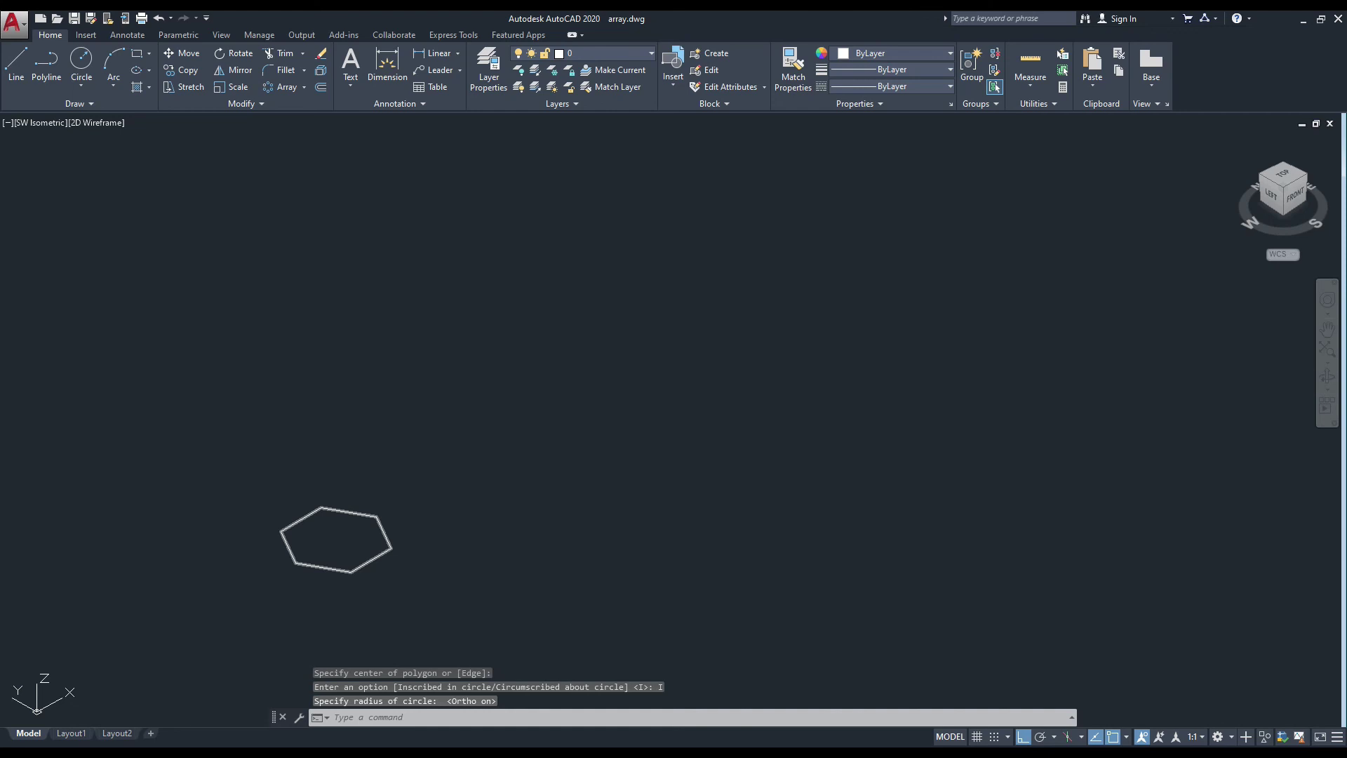
Extrude the hexagon to a height of 0.5
type("ext")
key("Return")
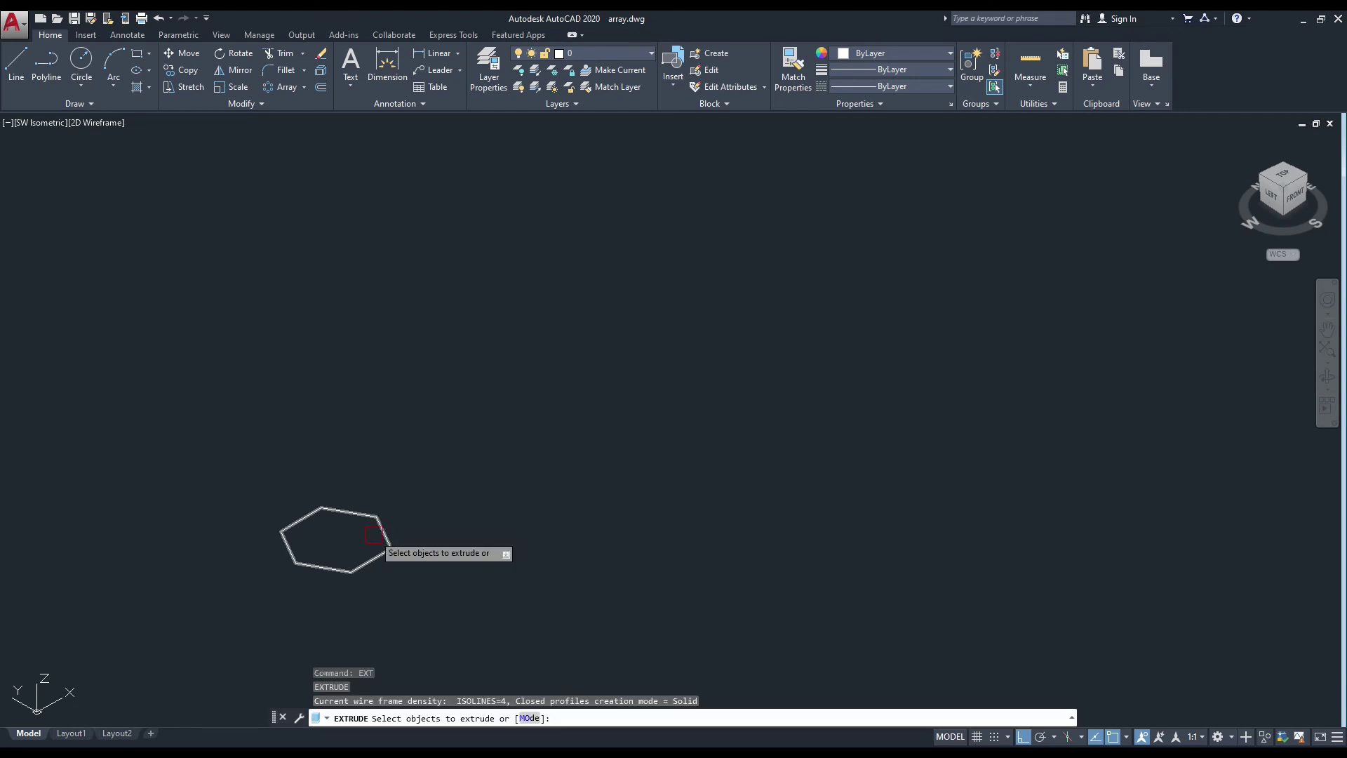
left_click(385, 537)
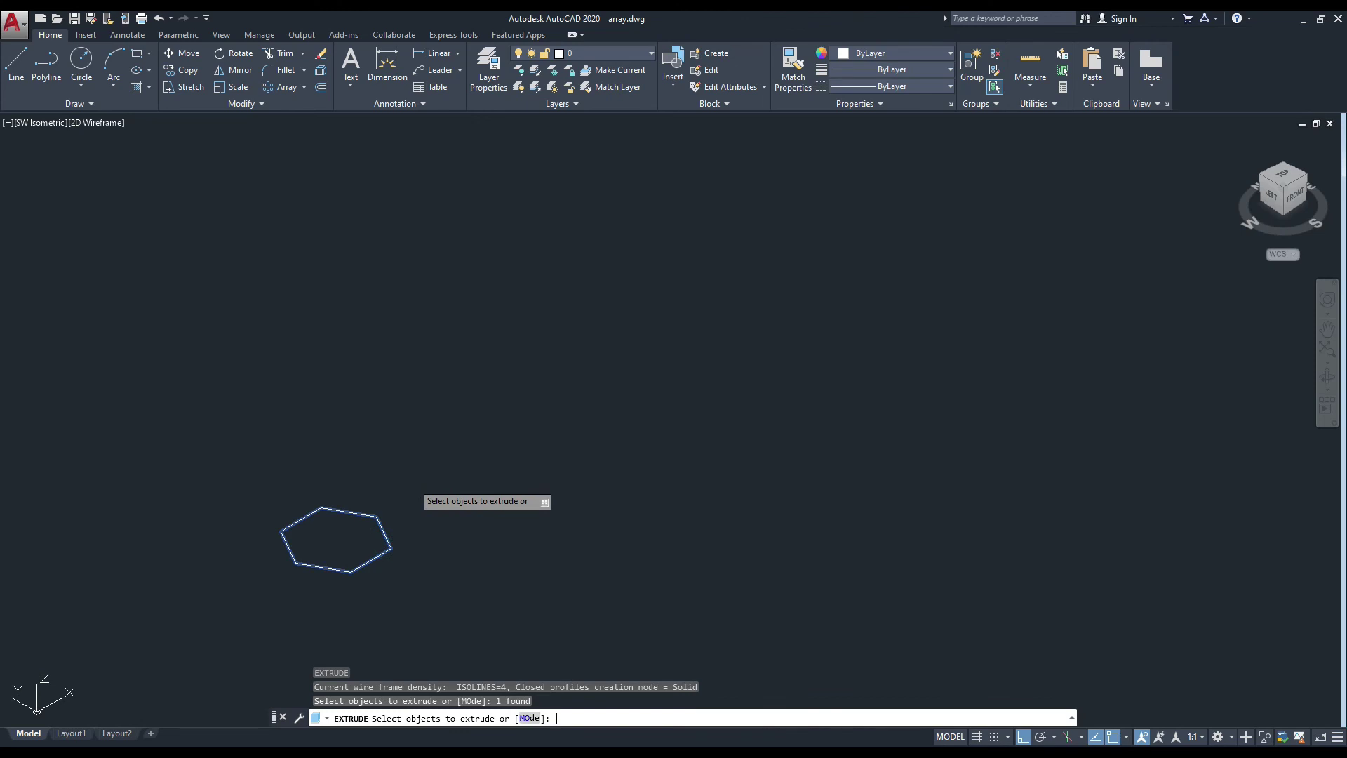
key("Return")
key("F8")
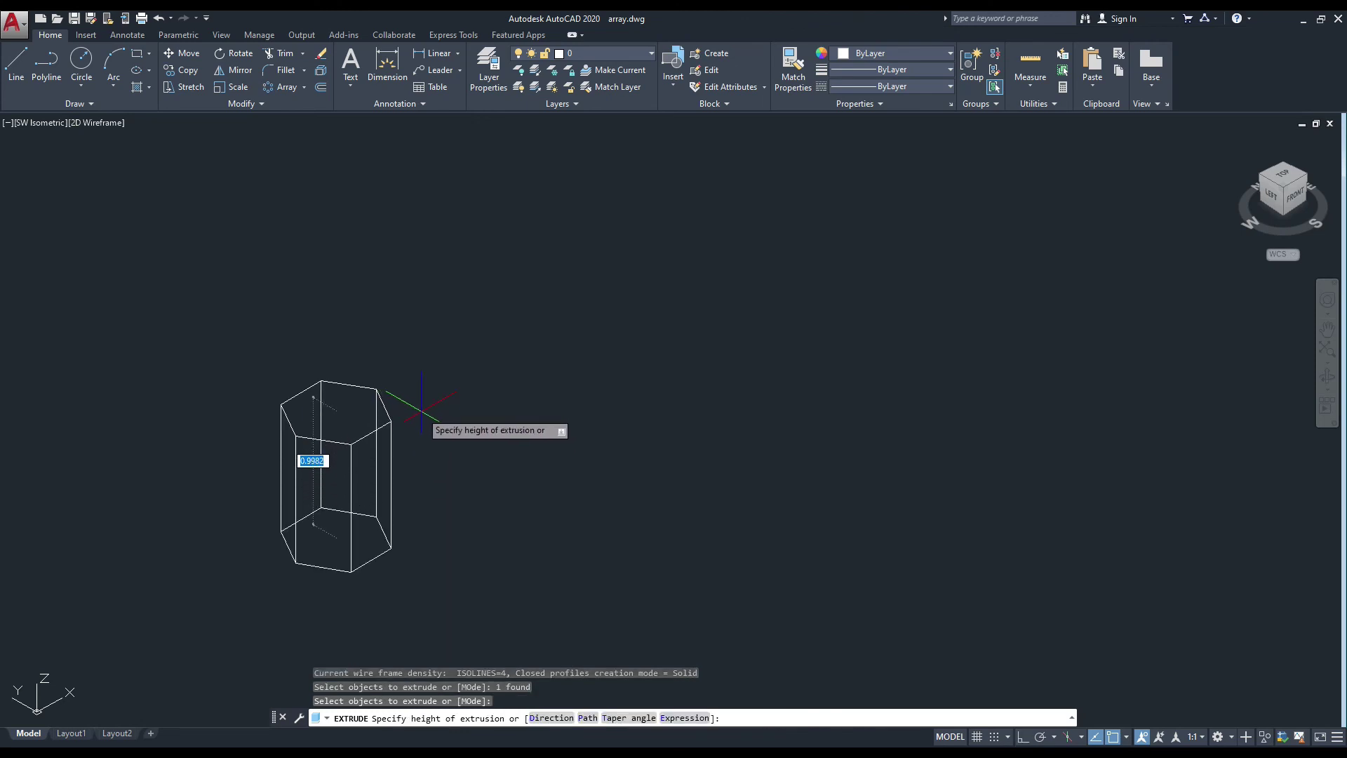
type(".5")
key("Return")
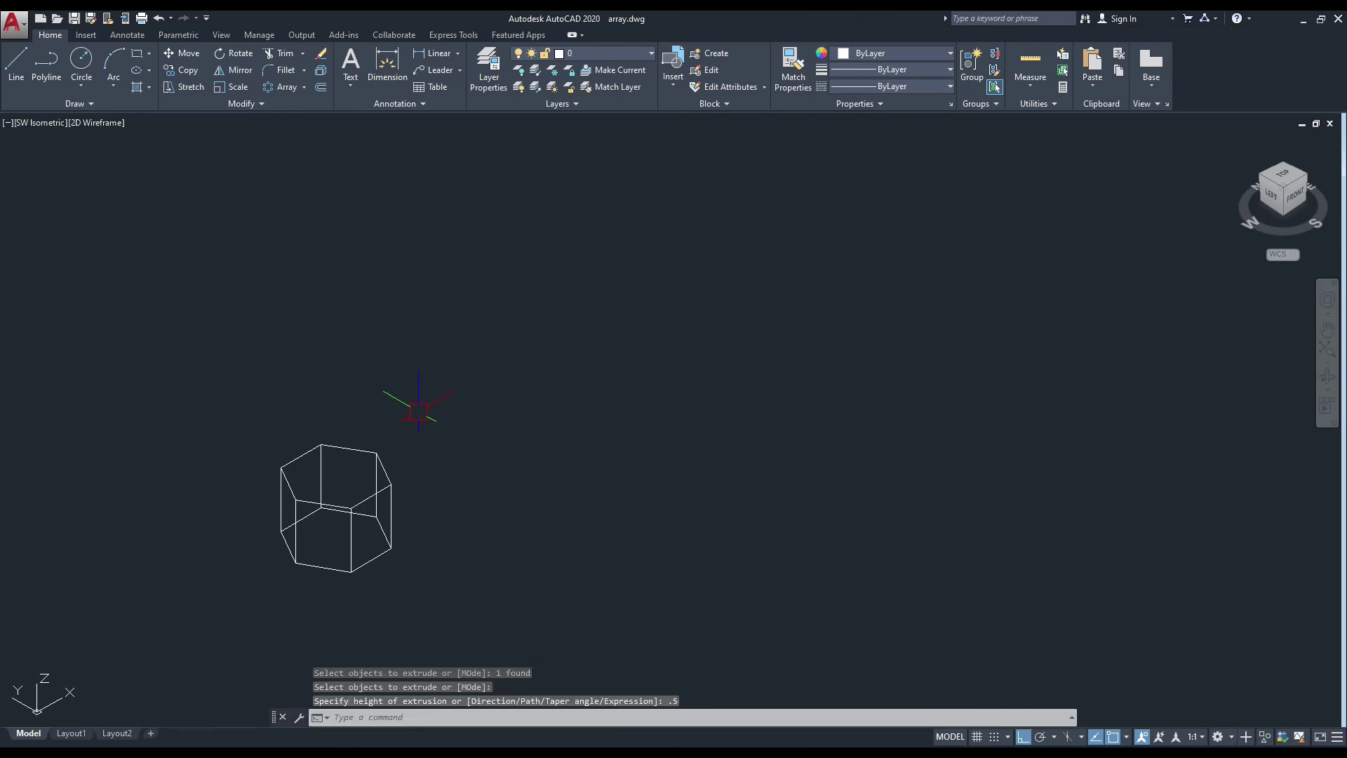
Switch the viewport to the Realistic visual style and pan the prism lower left
scroll(364, 460, "down", 2)
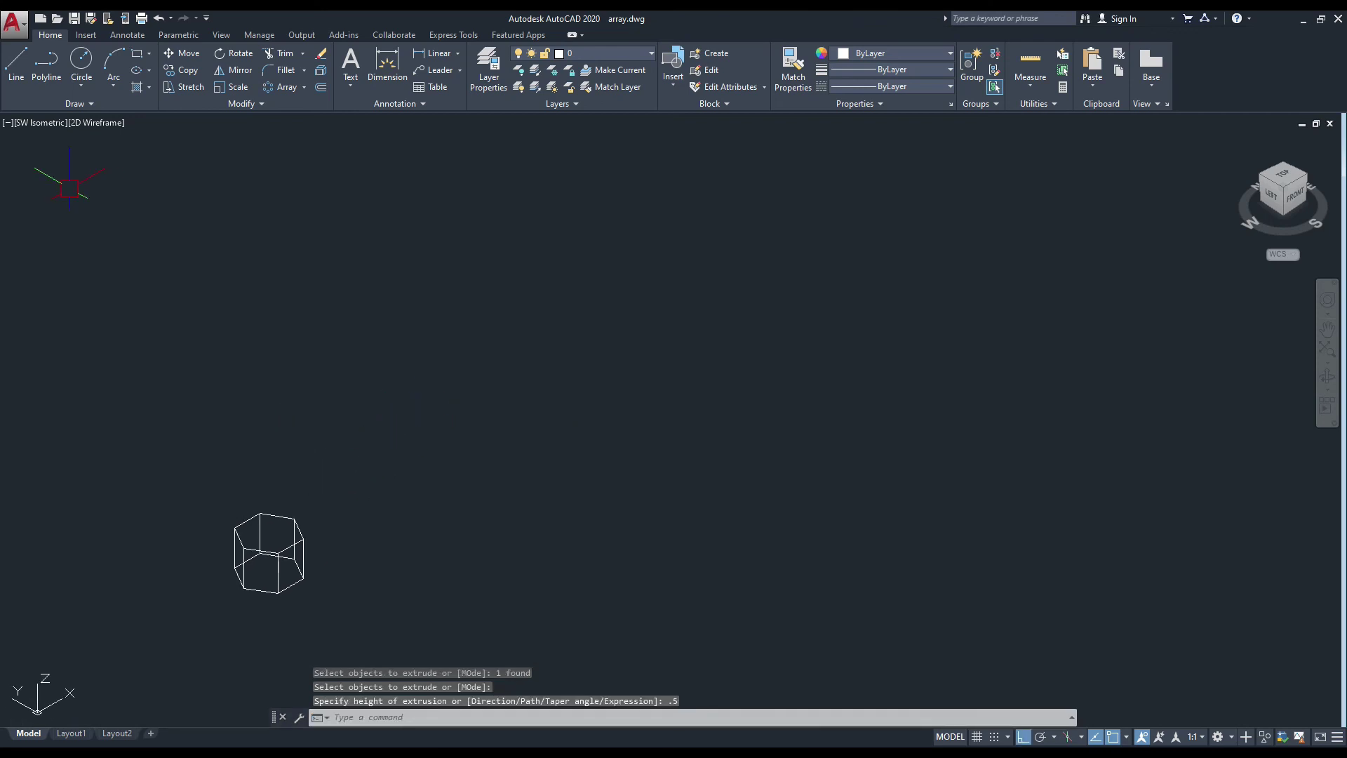
left_click(106, 122)
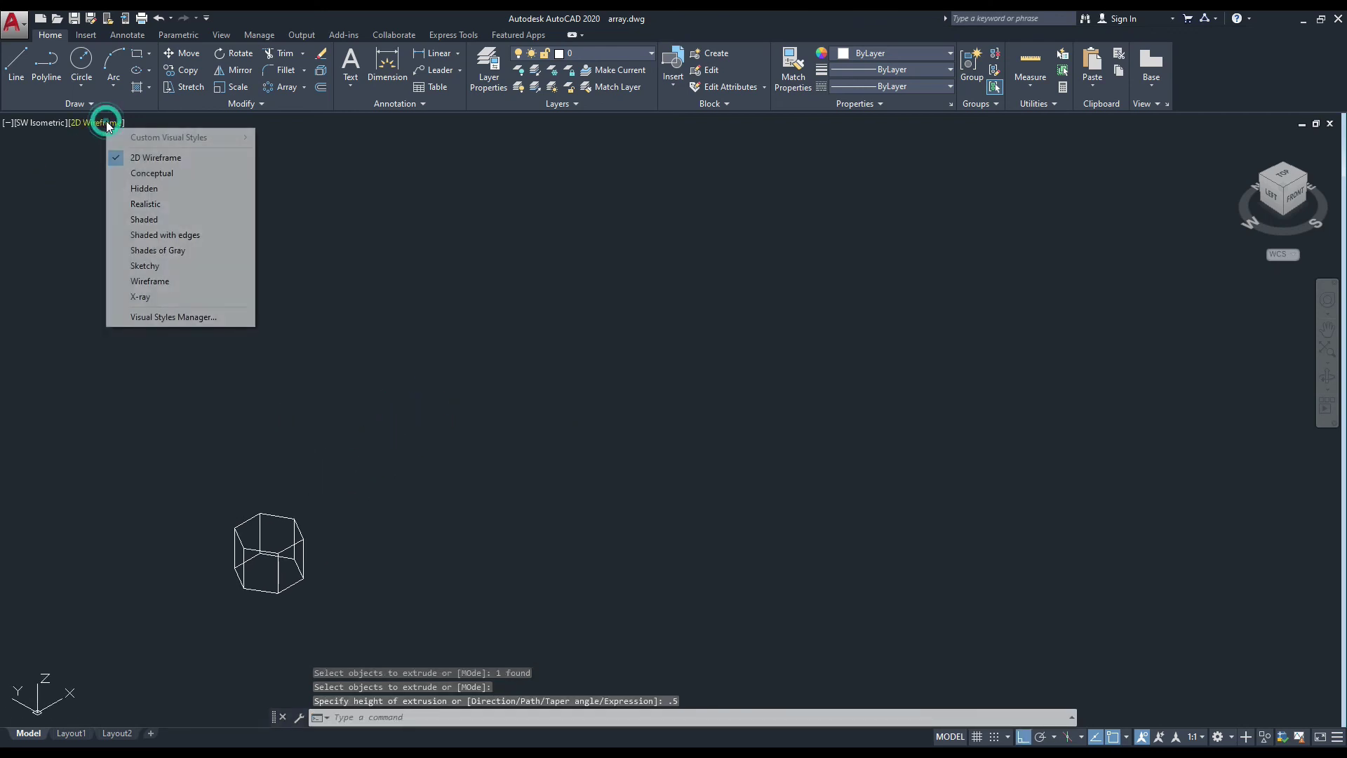
left_click(168, 203)
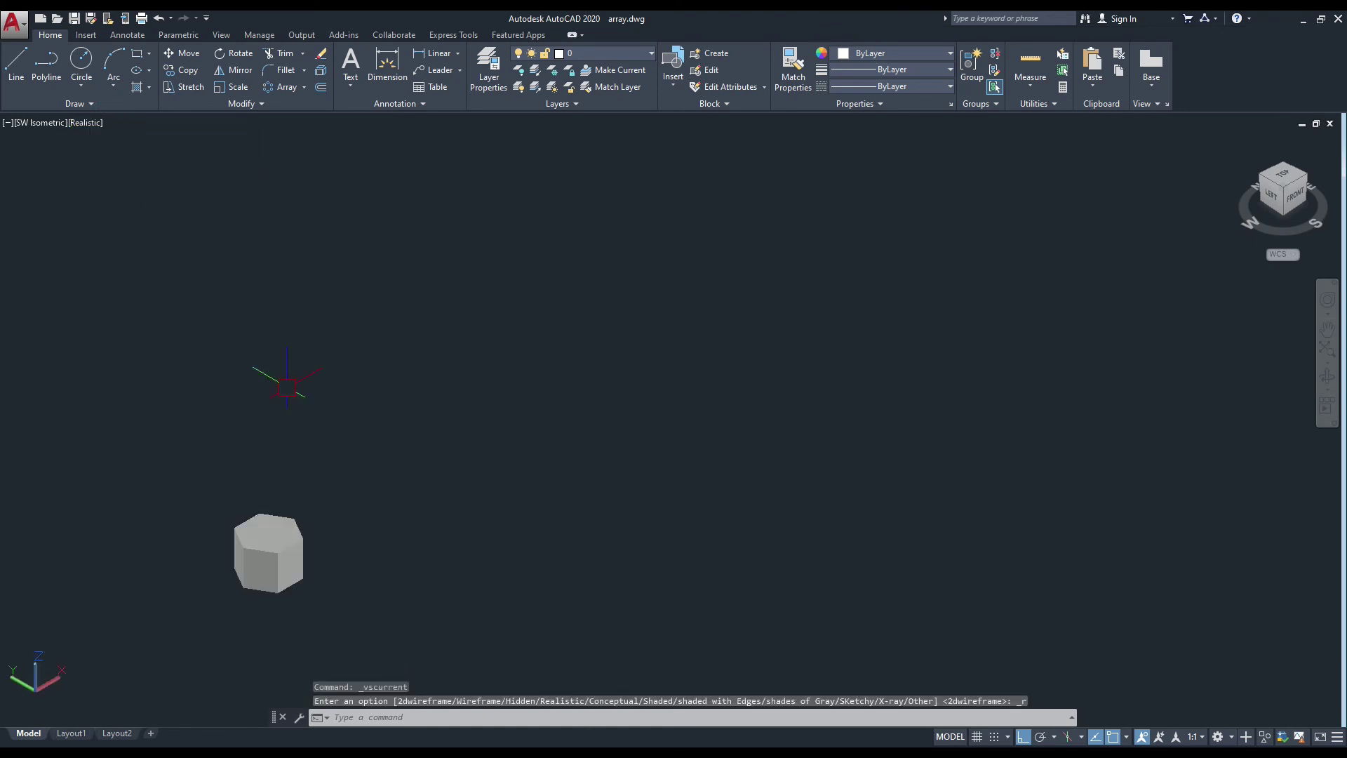
mouse_move(322, 538)
middle_mouse_down()
mouse_move(265, 517)
mouse_move(240, 475)
mouse_move(264, 482)
middle_mouse_up()
key("Escape")
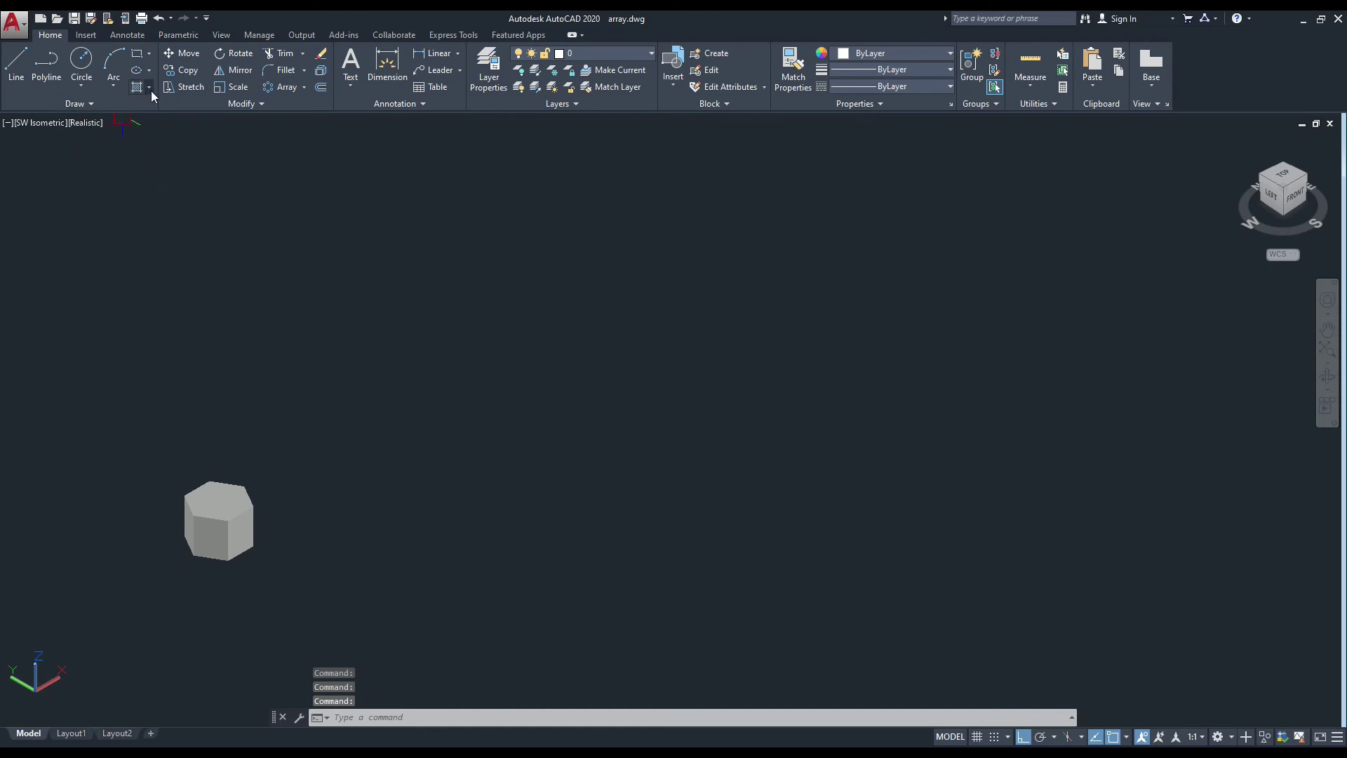
Start a rectangular array of the hexagonal prism with 6 columns
left_click(306, 87)
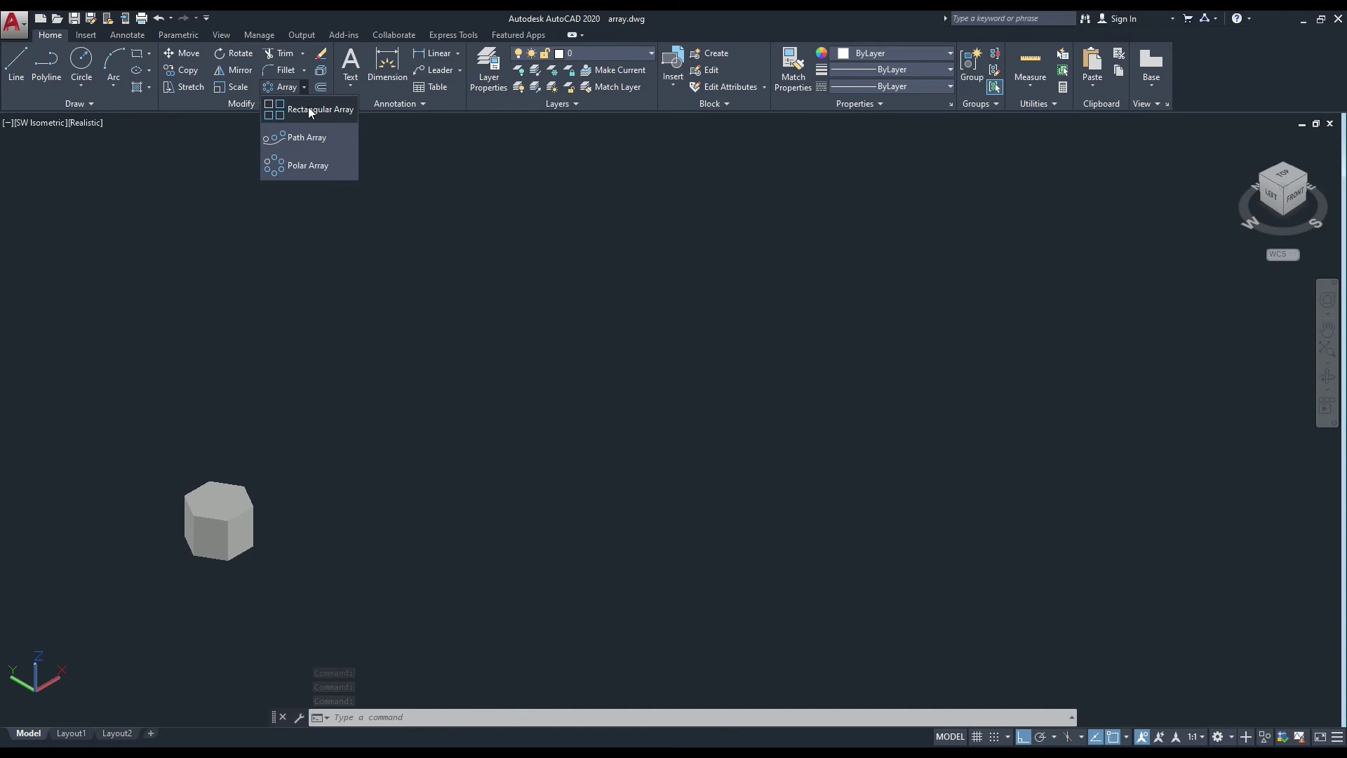
left_click(309, 110)
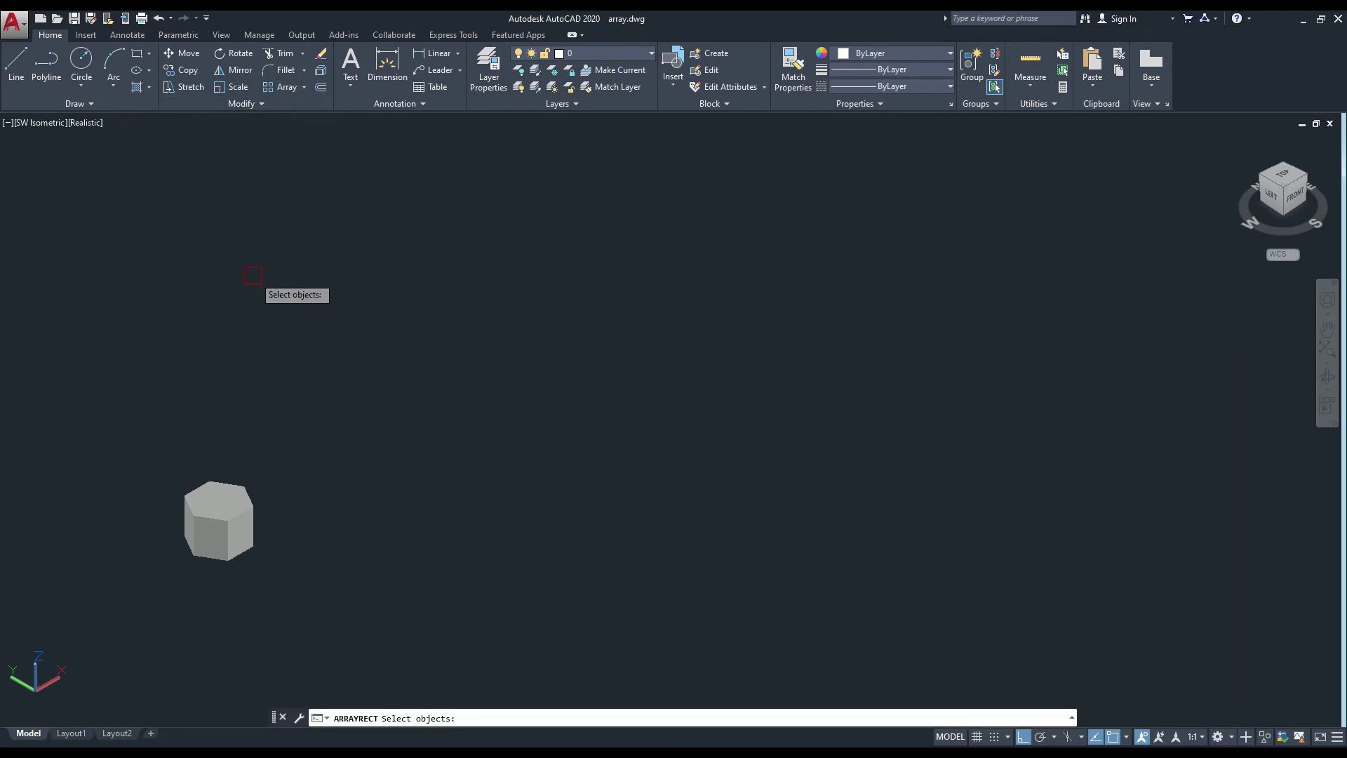
left_click(205, 519)
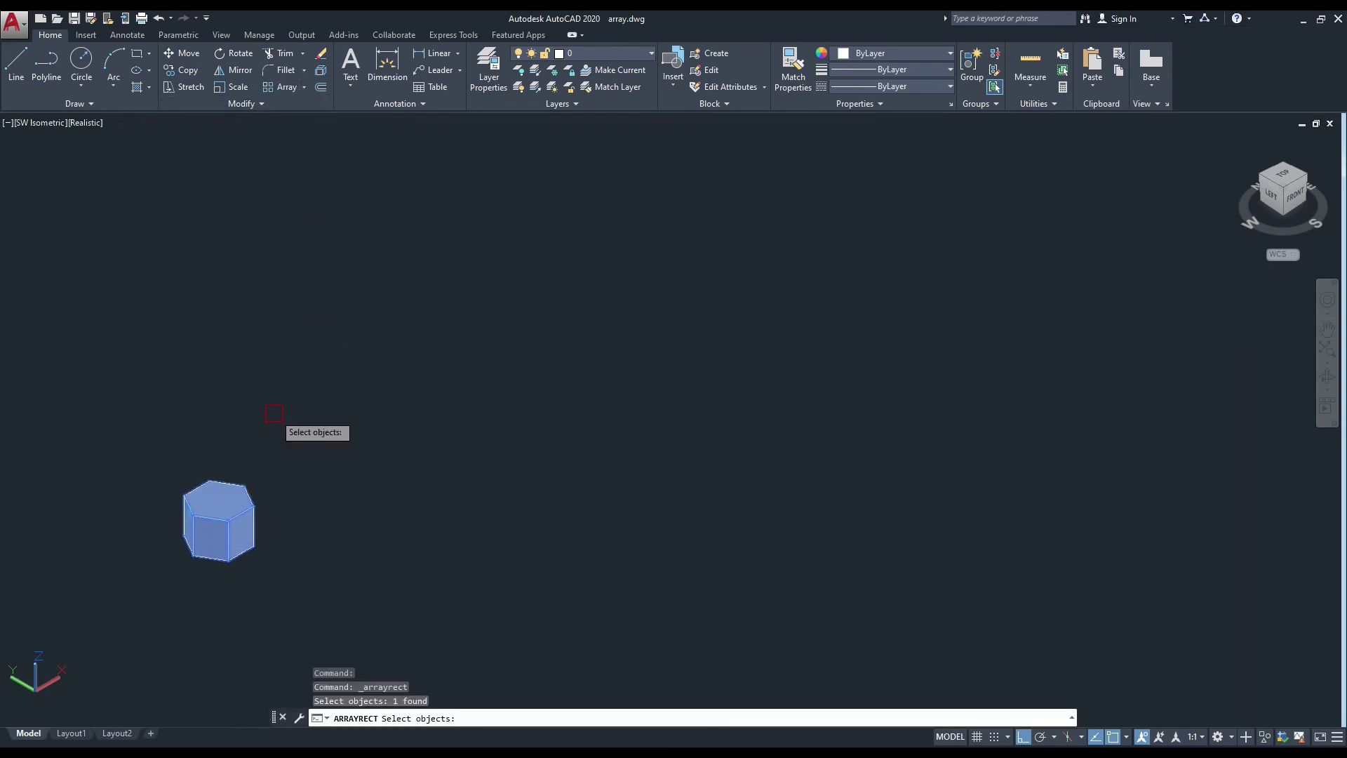
key("Return")
middle_click_drag(283, 402, 338, 435)
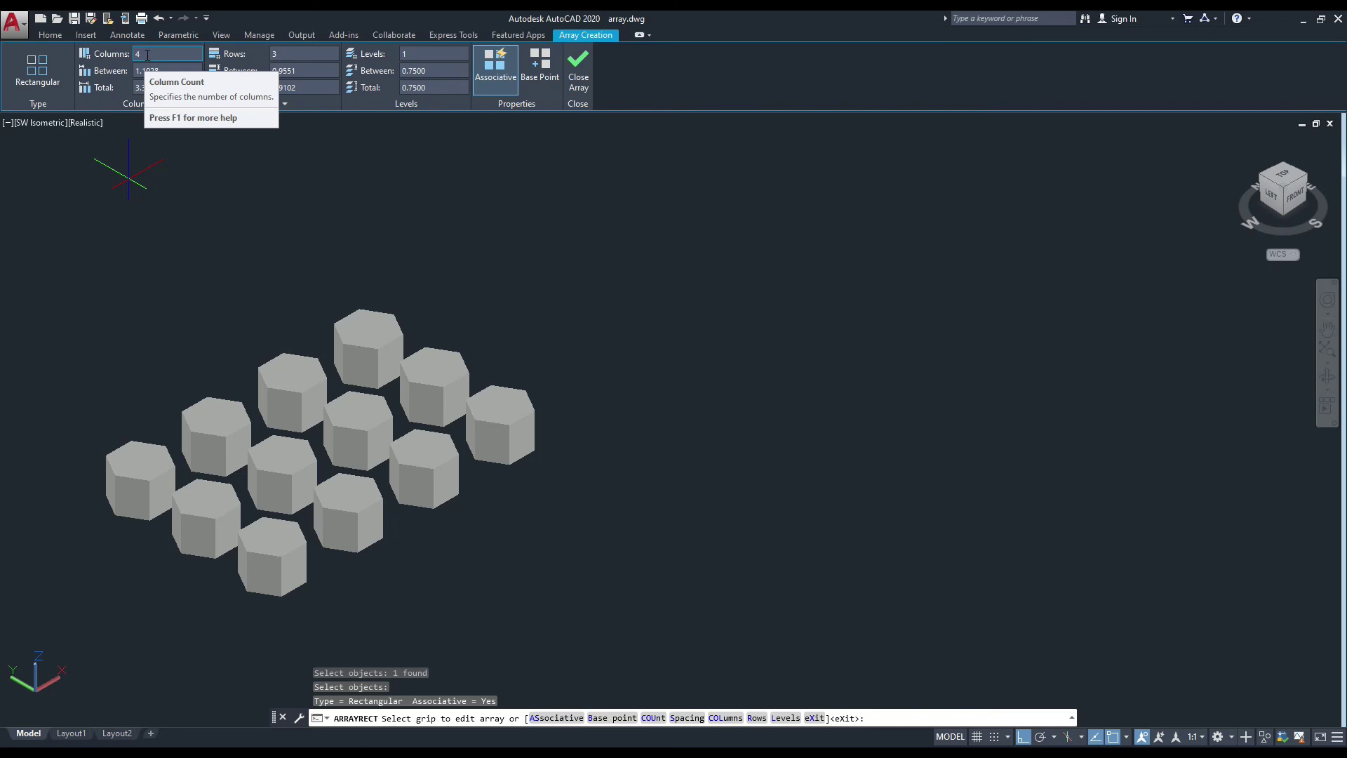
left_click(147, 55)
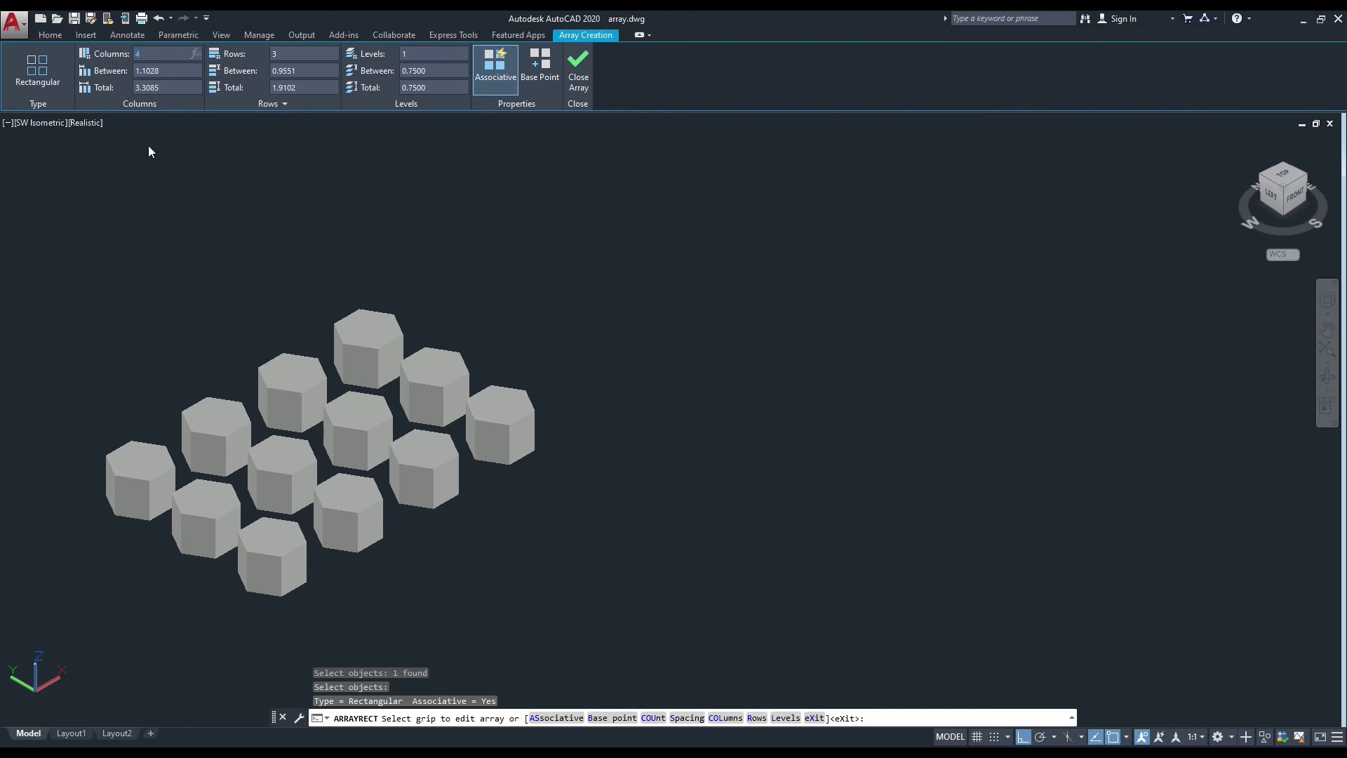
type("6")
key("Return")
middle_click_drag(285, 412, 193, 343)
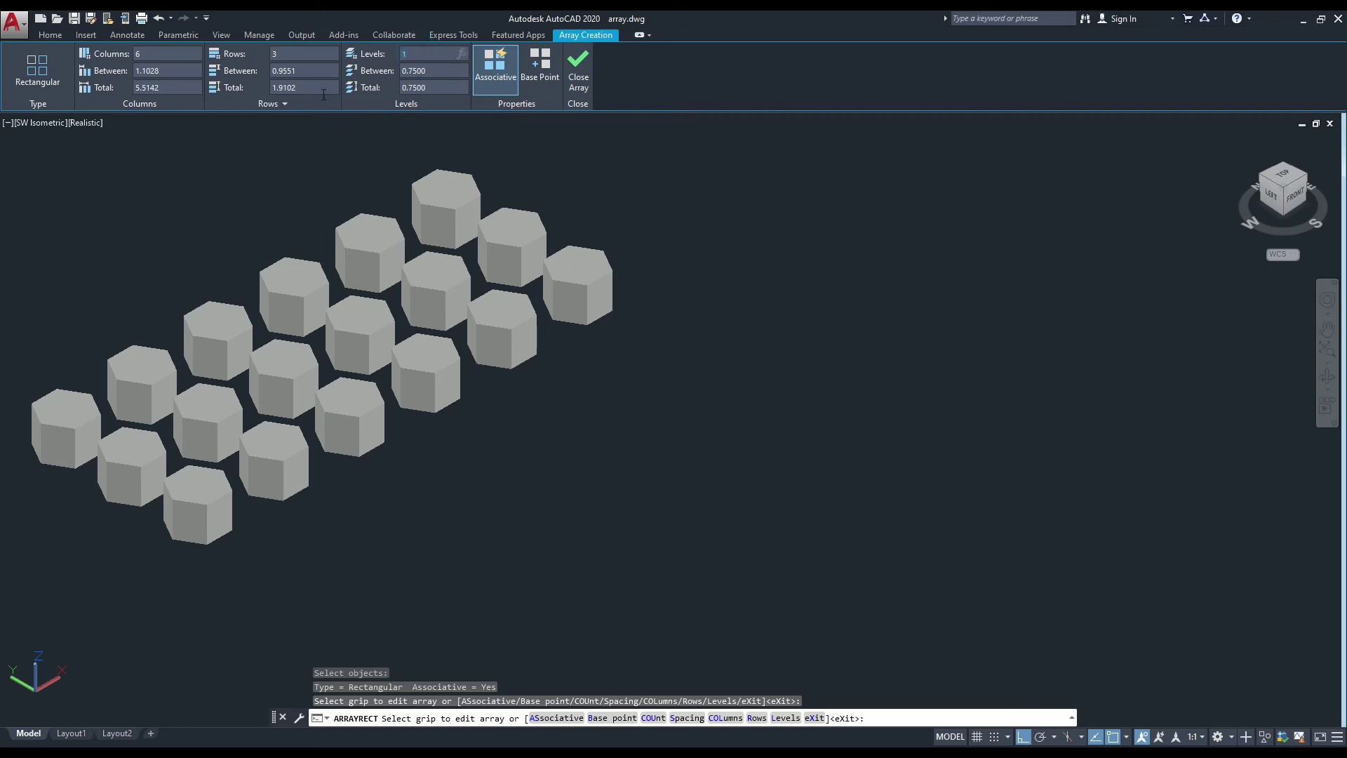
Set the array levels to 2, then back to 1, and exit array editing
type("2")
key("Return")
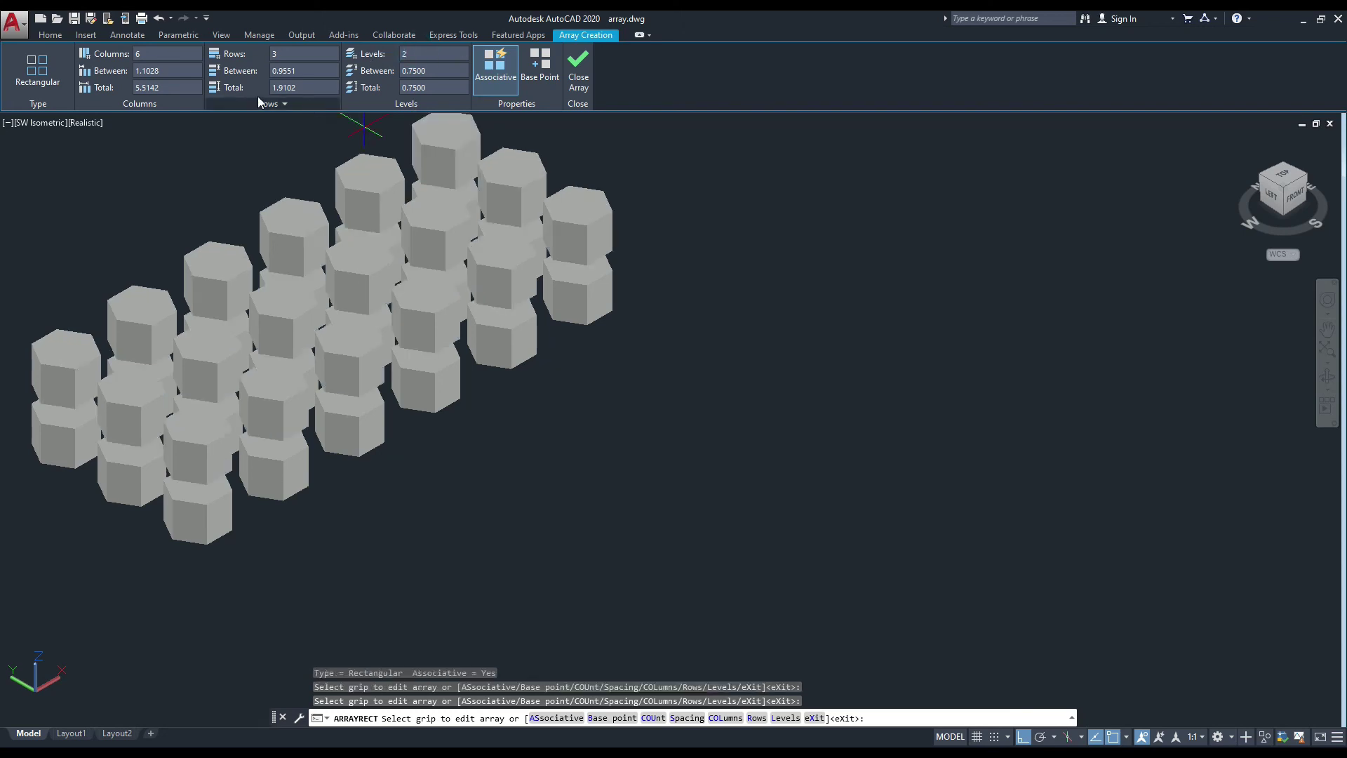
middle_click_drag(367, 357, 368, 369)
left_click(411, 62)
type("1")
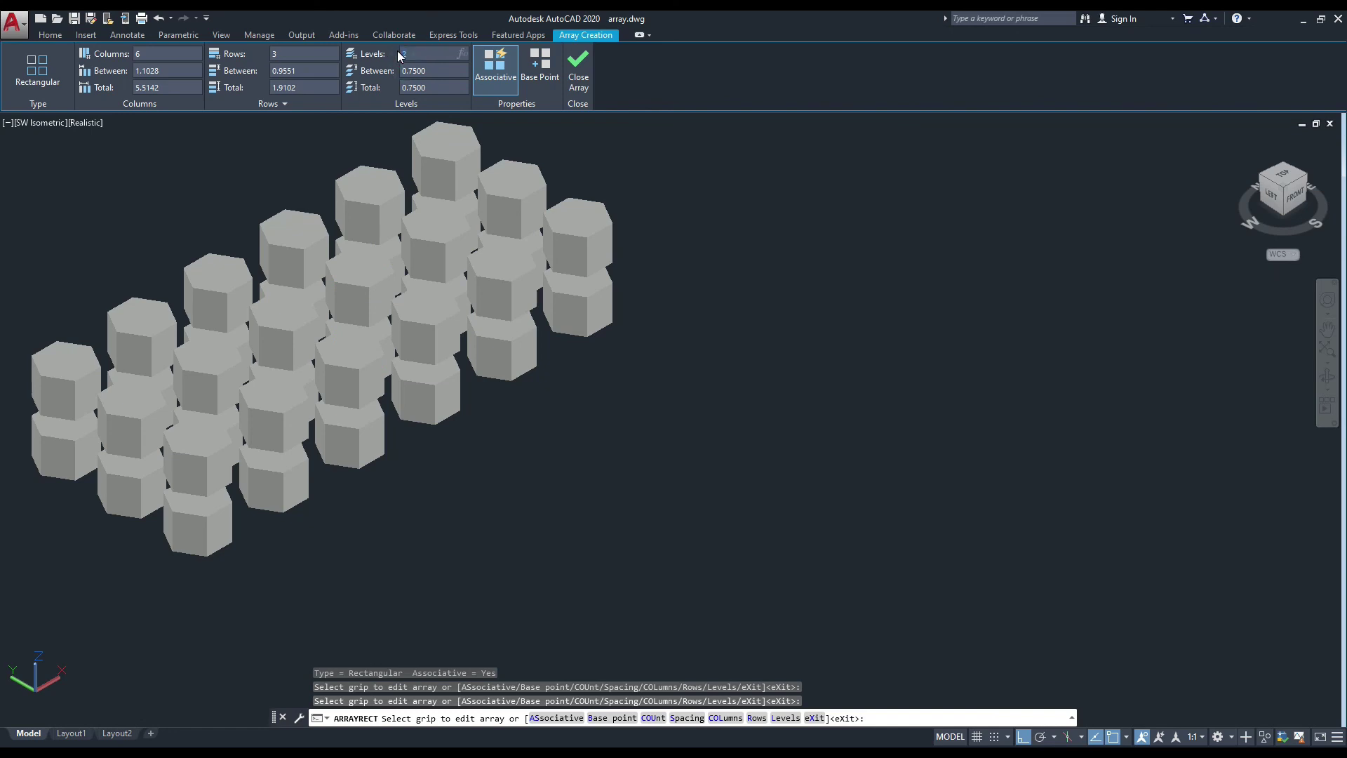
key("Return")
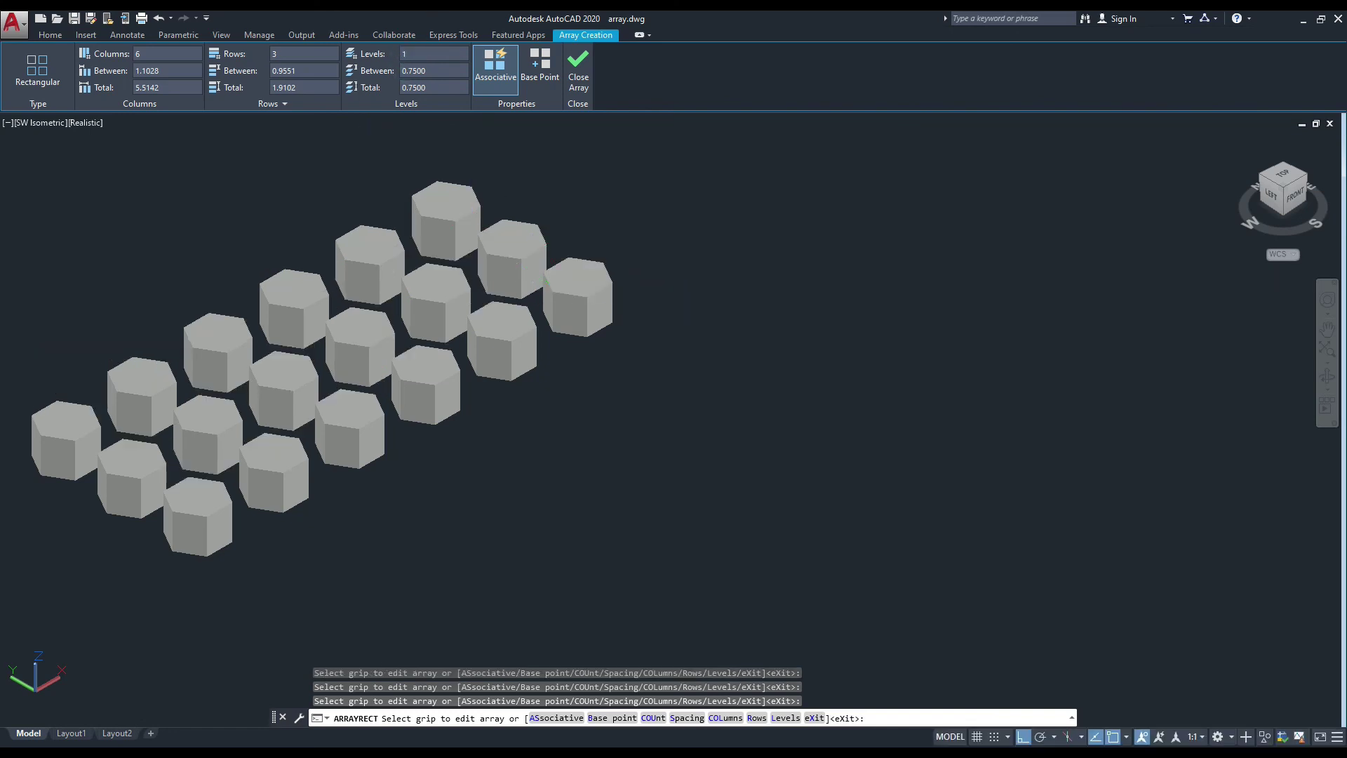
scroll(446, 278, "down", 2)
scroll(364, 308, "down", 2)
scroll(355, 301, "up", 2)
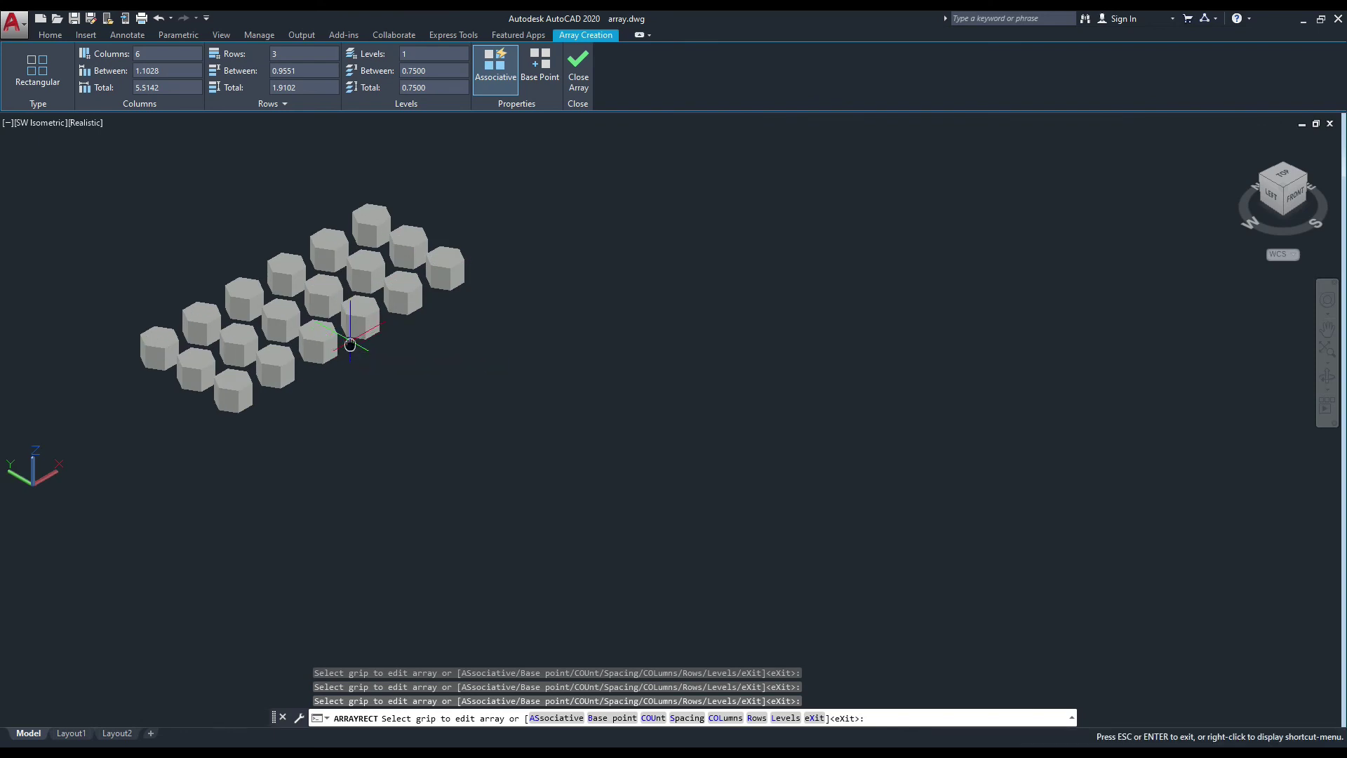
key("Escape")
middle_click_drag(420, 404, 401, 393)
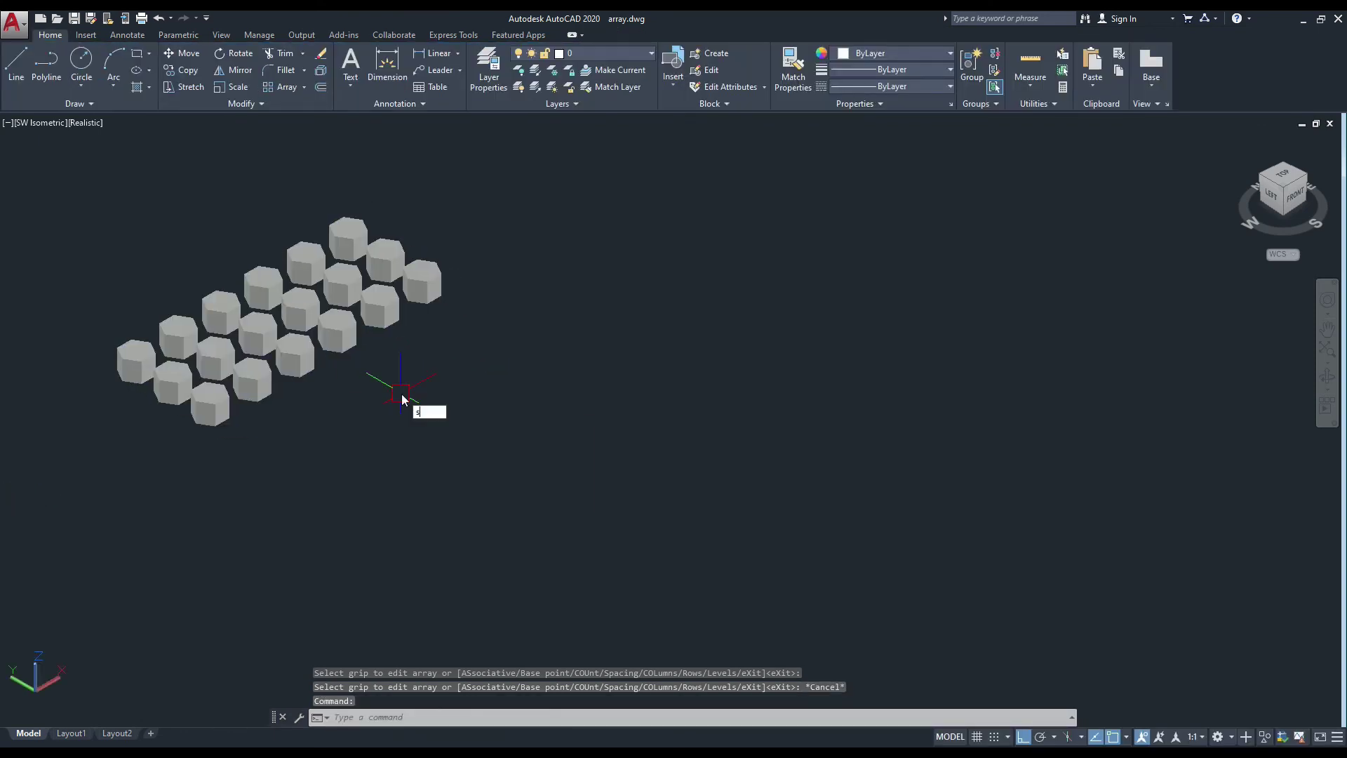
Sketch a zigzag curve through six points with Ortho off, then cancel it
type("pl")
key("Return")
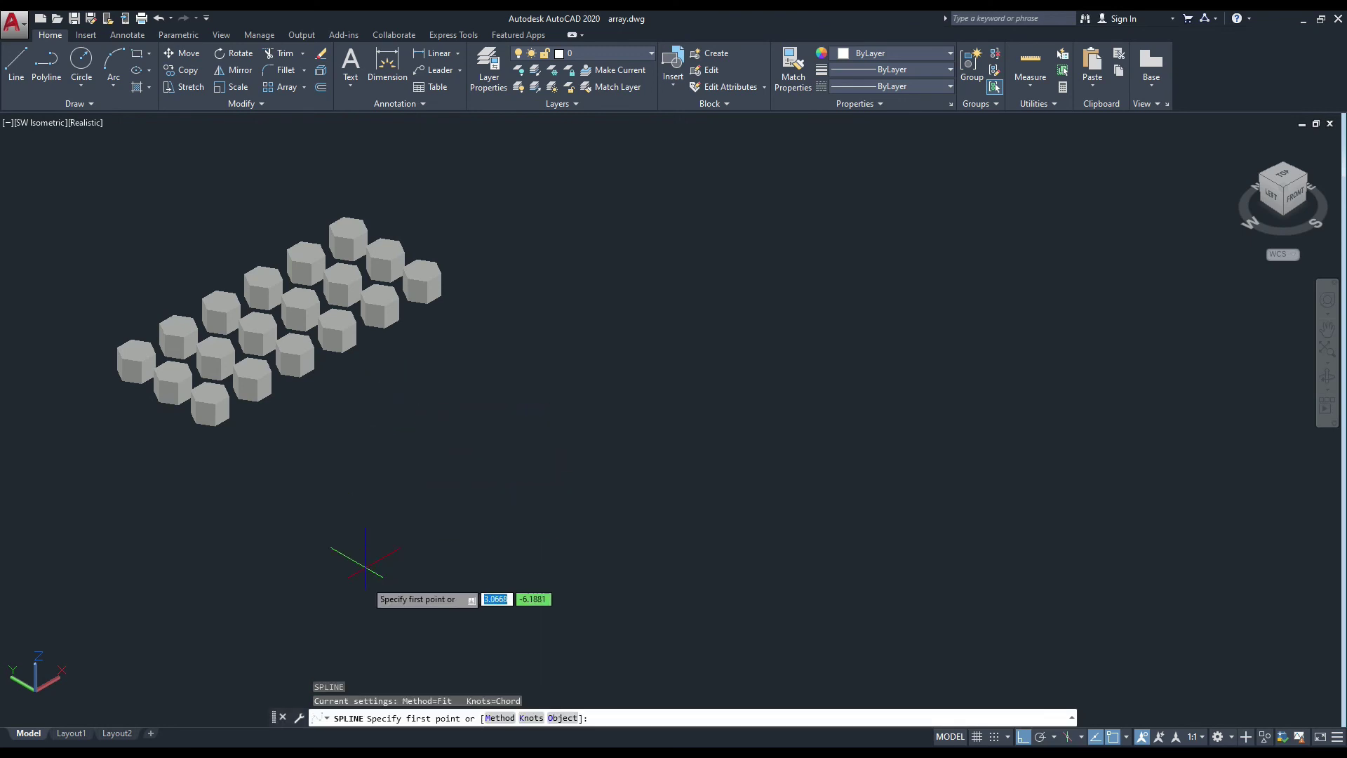
left_click(364, 589)
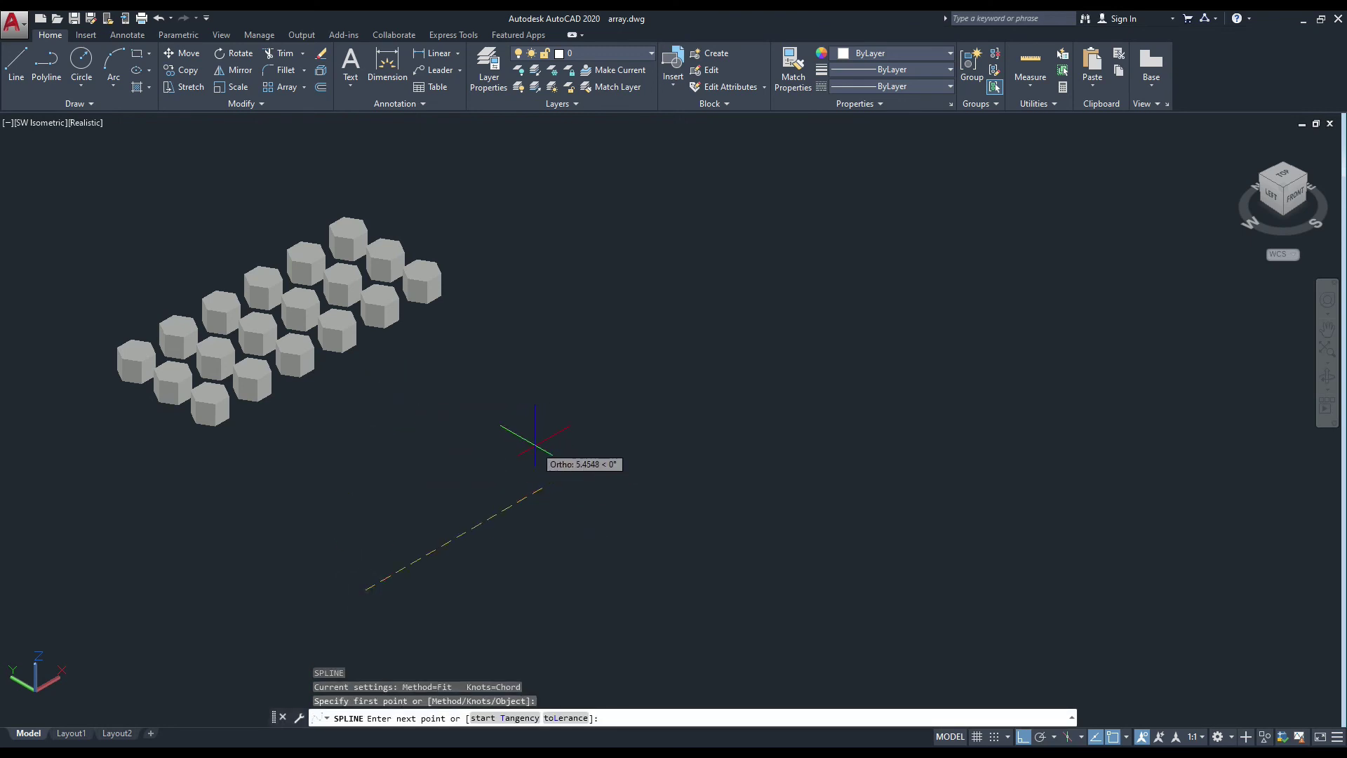
key("F8")
left_click(502, 419)
left_click(589, 556)
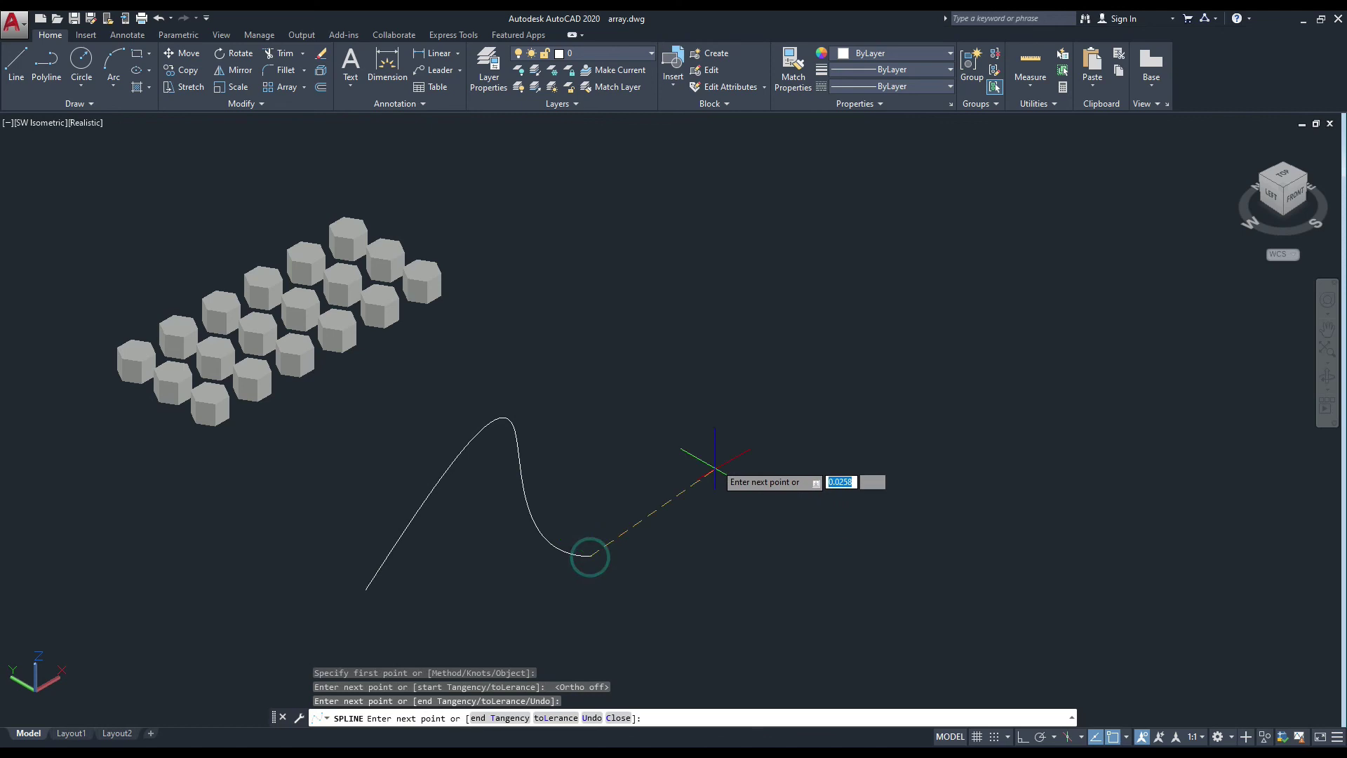
left_click(691, 400)
left_click(845, 519)
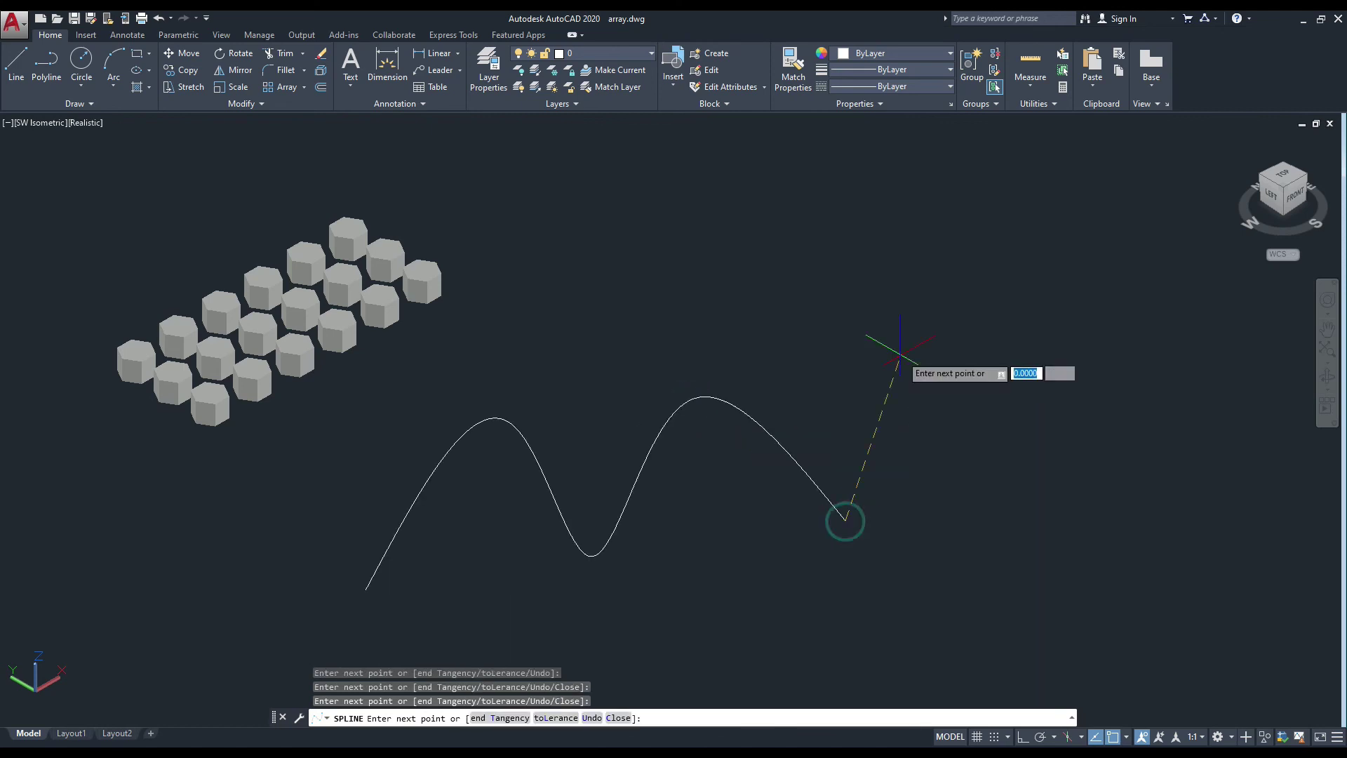
left_click(903, 326)
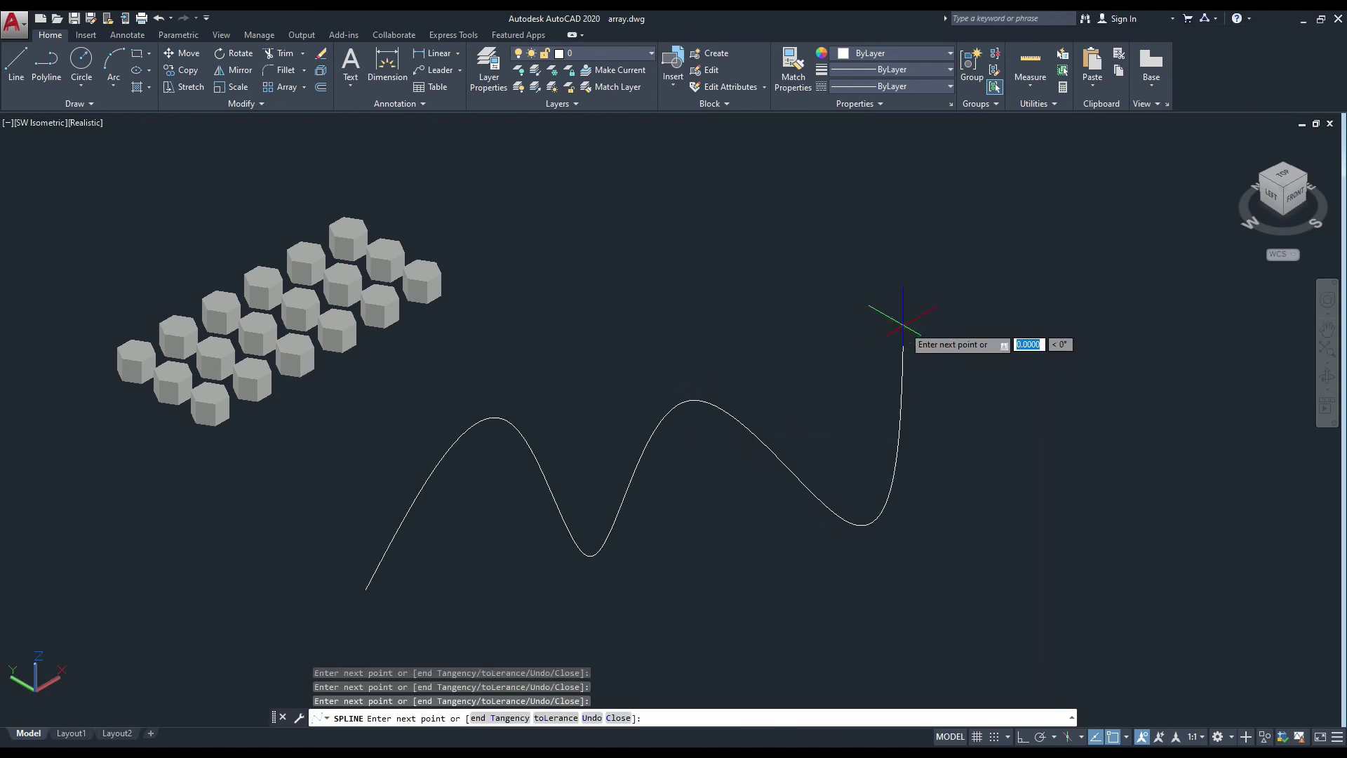
key("Escape")
type("3D")
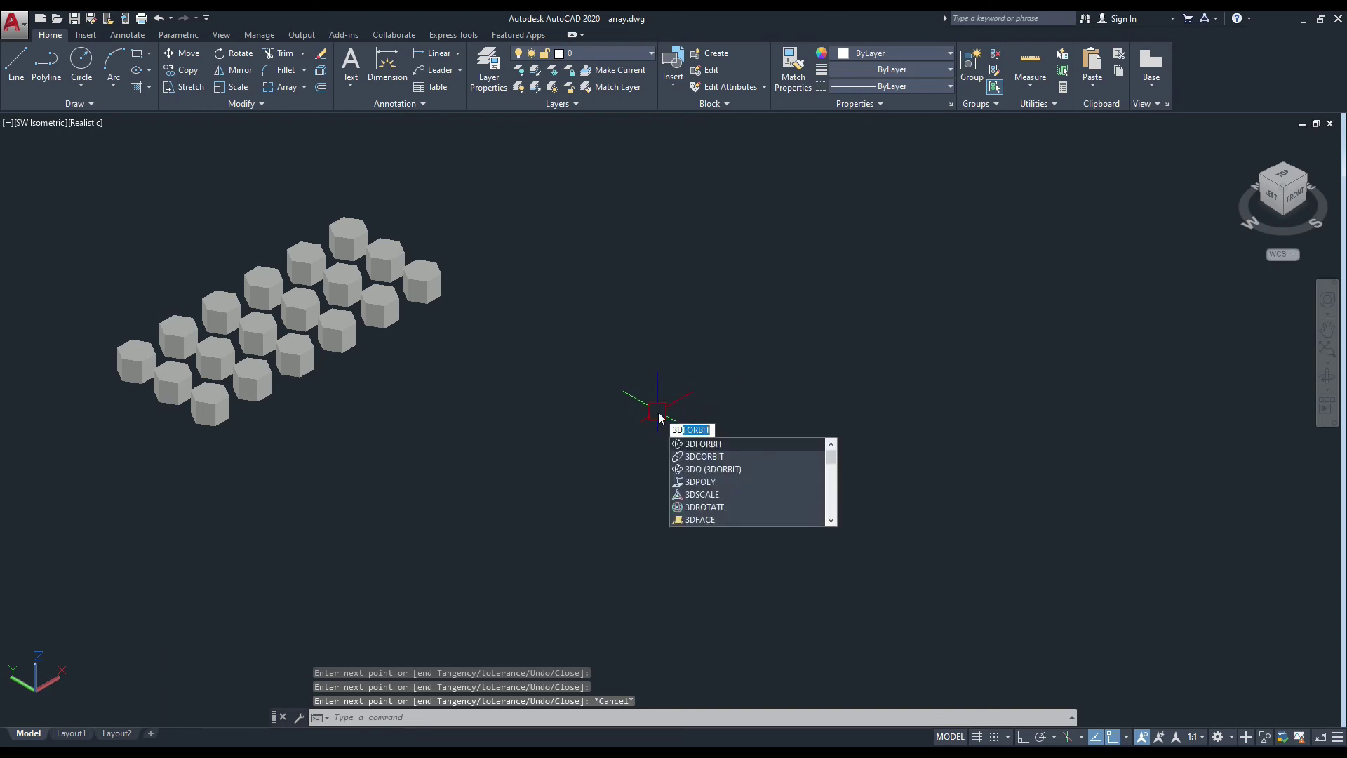
Draw a five-vertex zigzag 3D polyline with Ortho on, including a vertical rise
type("pol")
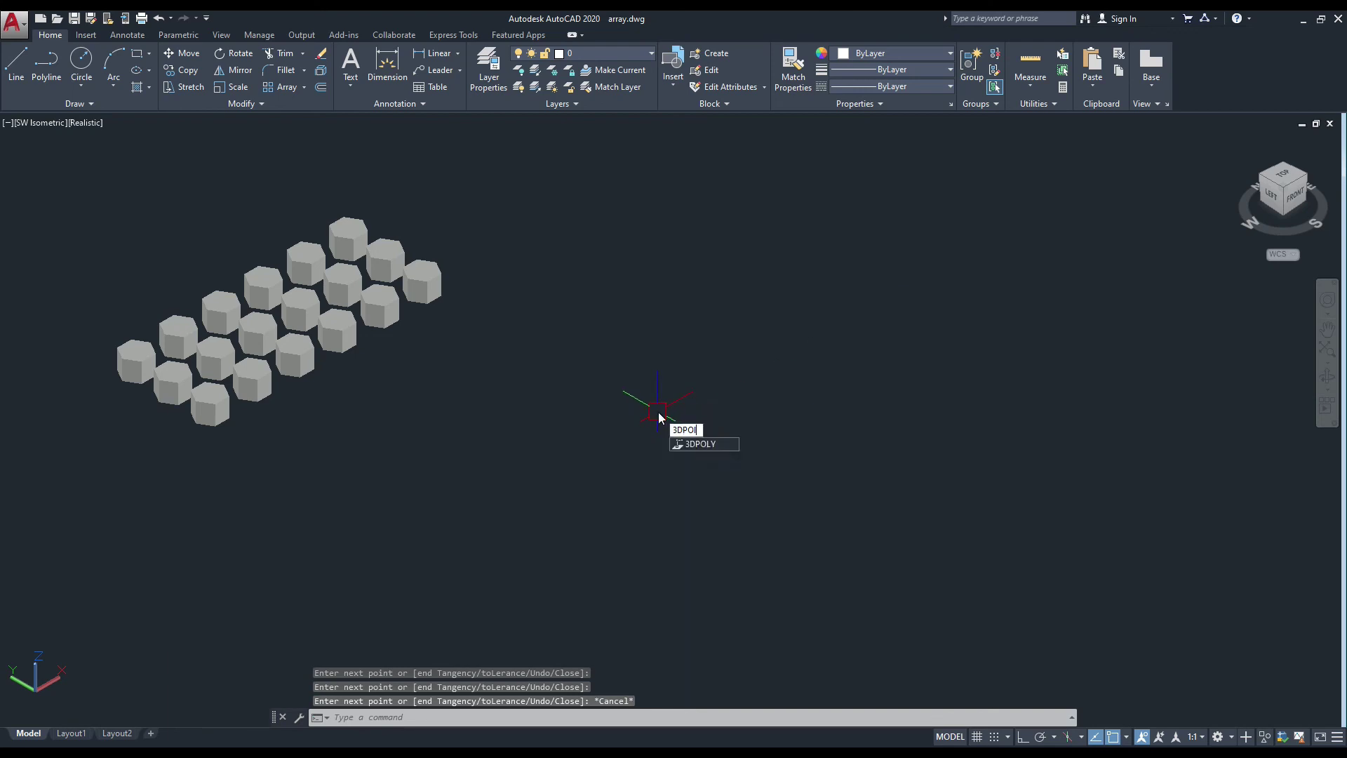
key("Return")
left_click(337, 626)
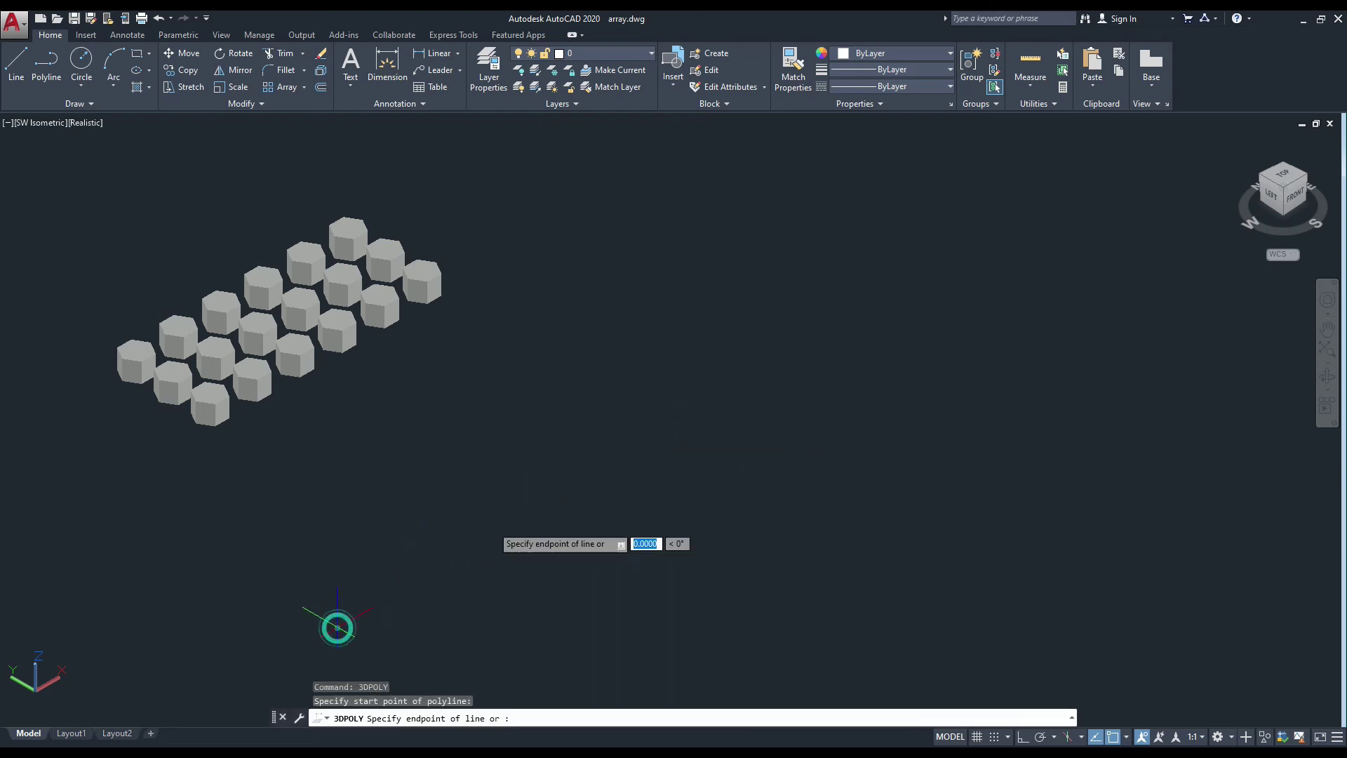
key("F8")
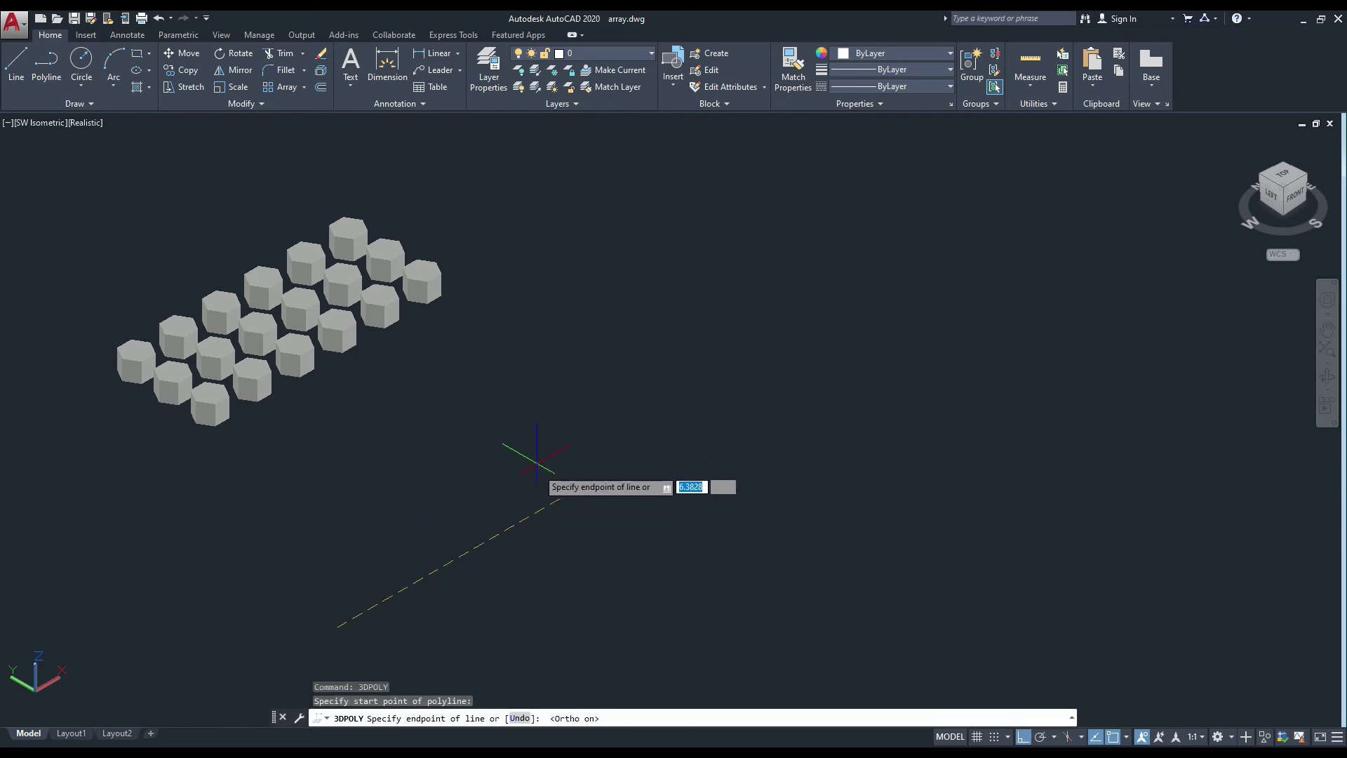
left_click(558, 502)
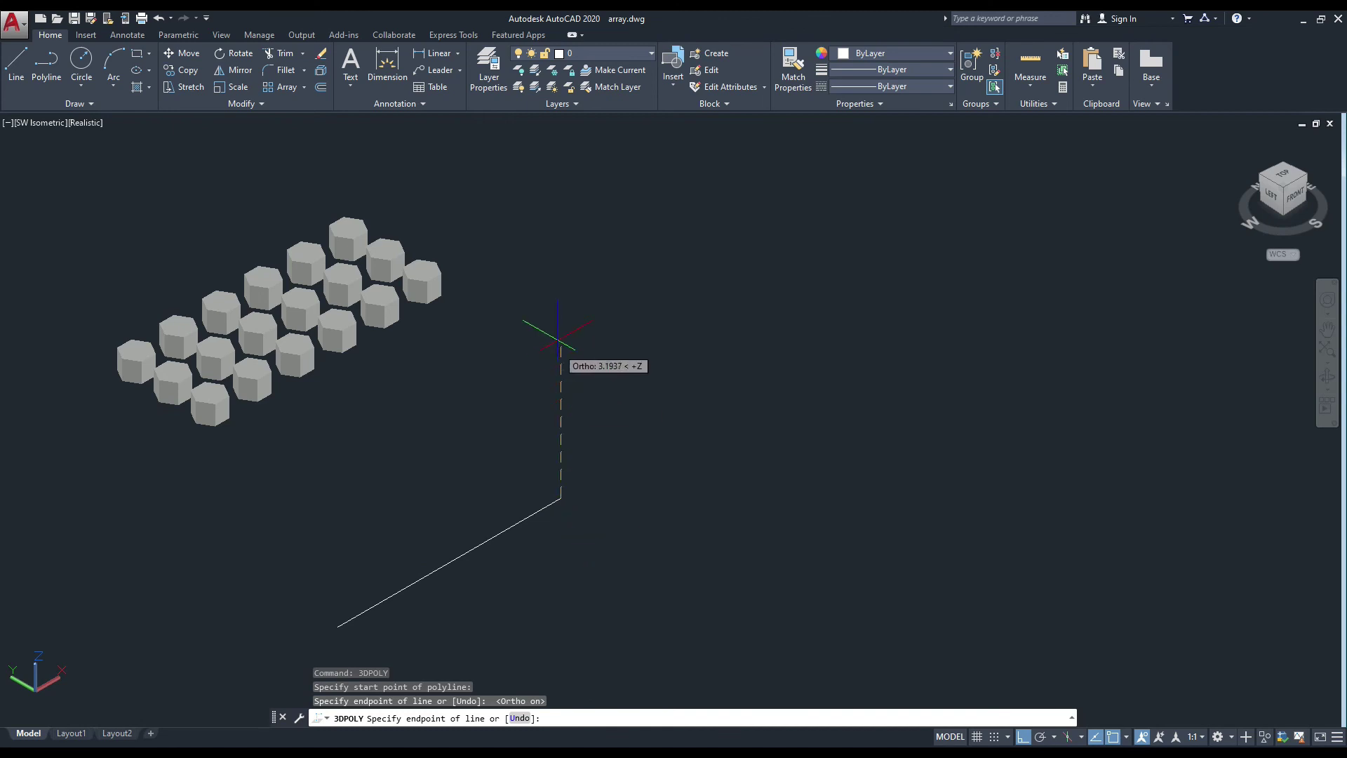
left_click(704, 418)
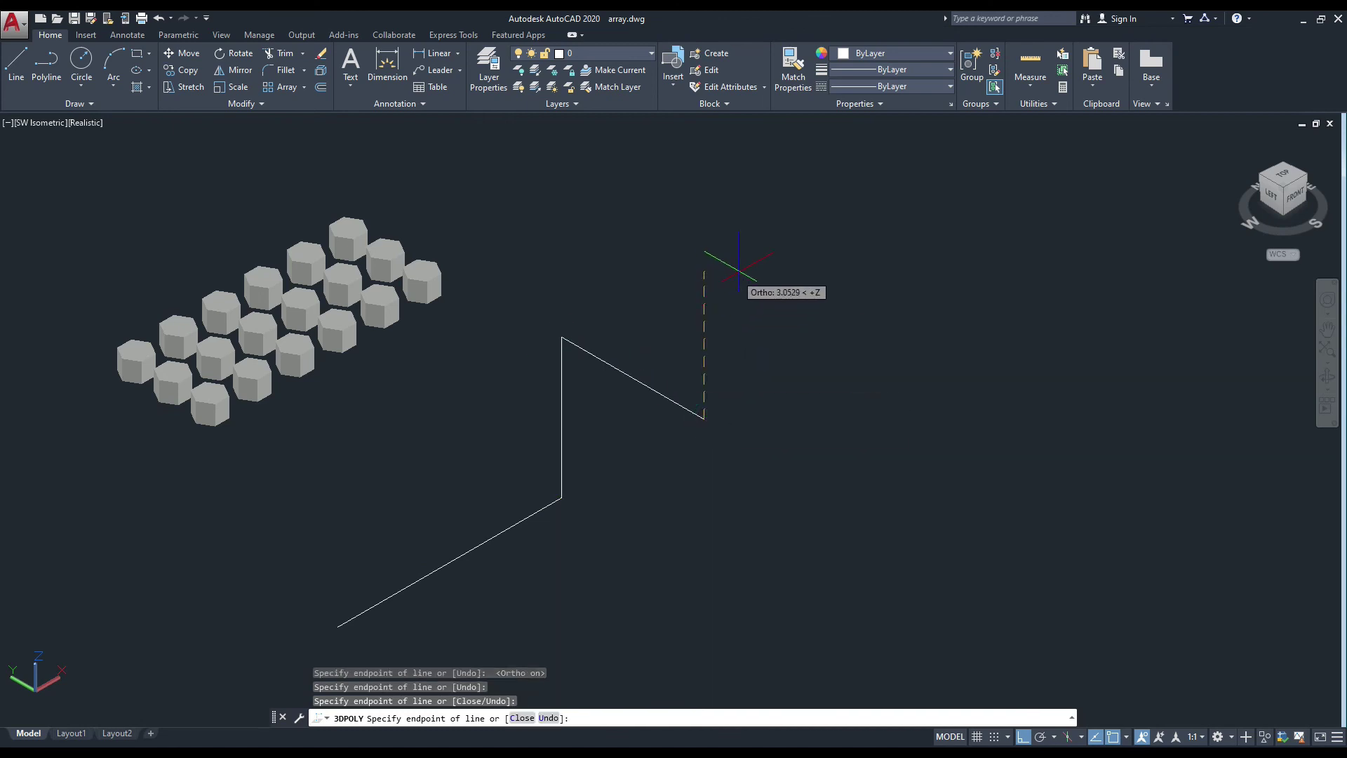
left_click(824, 289)
left_click(689, 201)
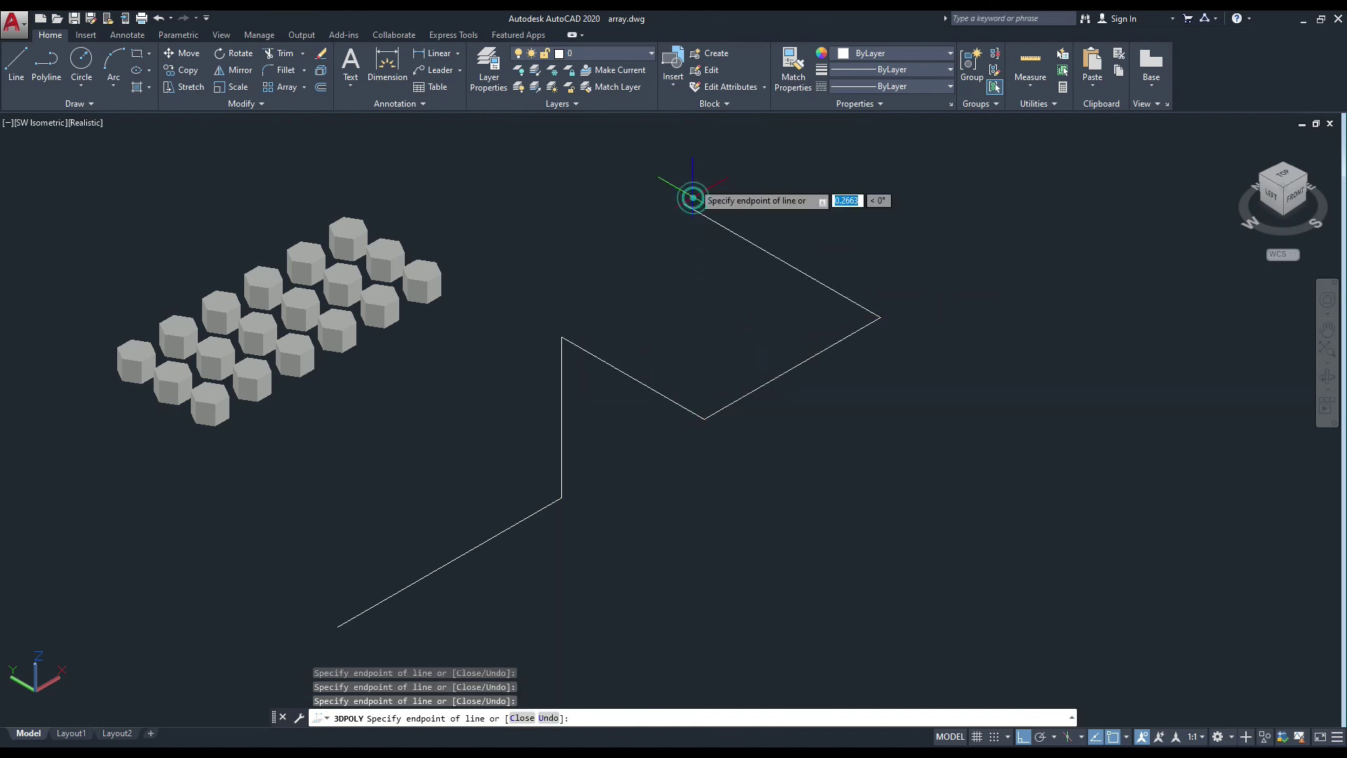
key("Escape")
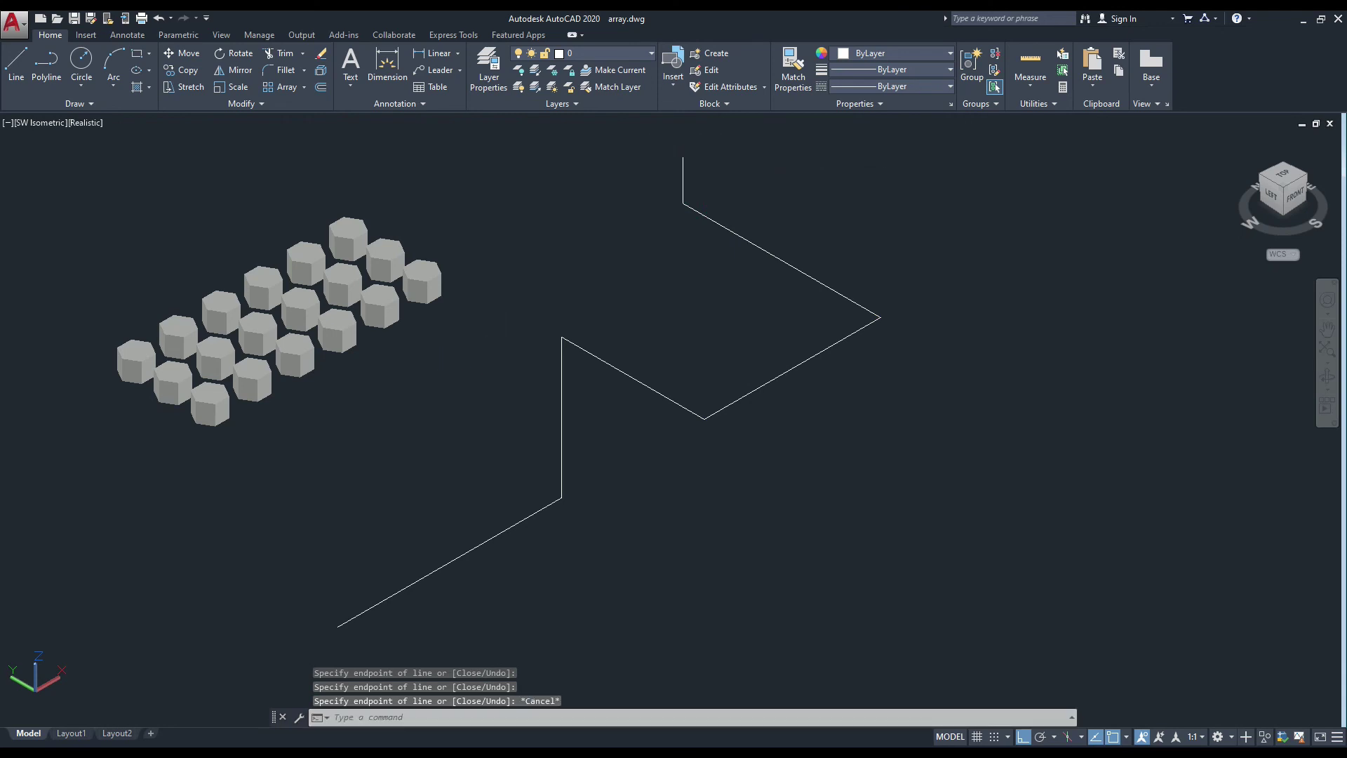
Explode the rectangular hexagon array into separate prisms
middle_click_drag(244, 376, 234, 358)
left_click(231, 366)
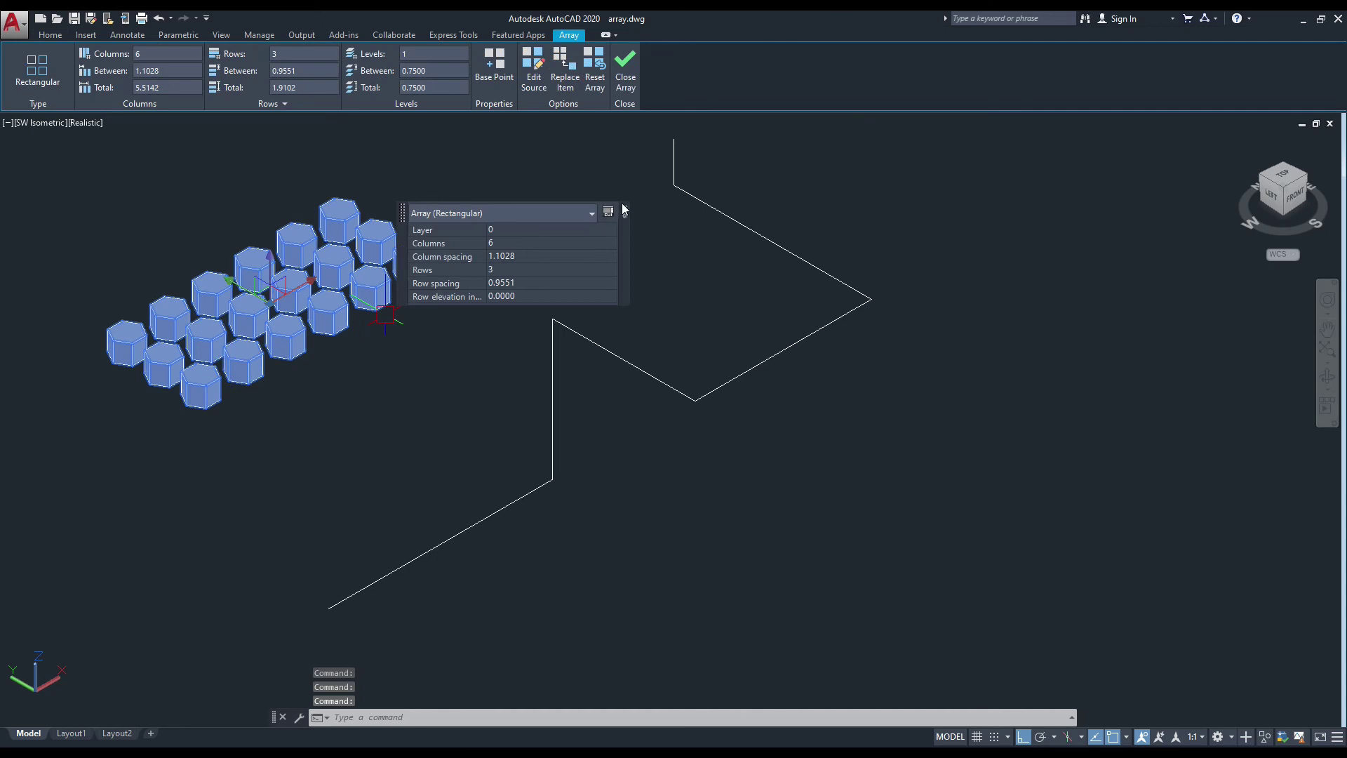
key("Escape")
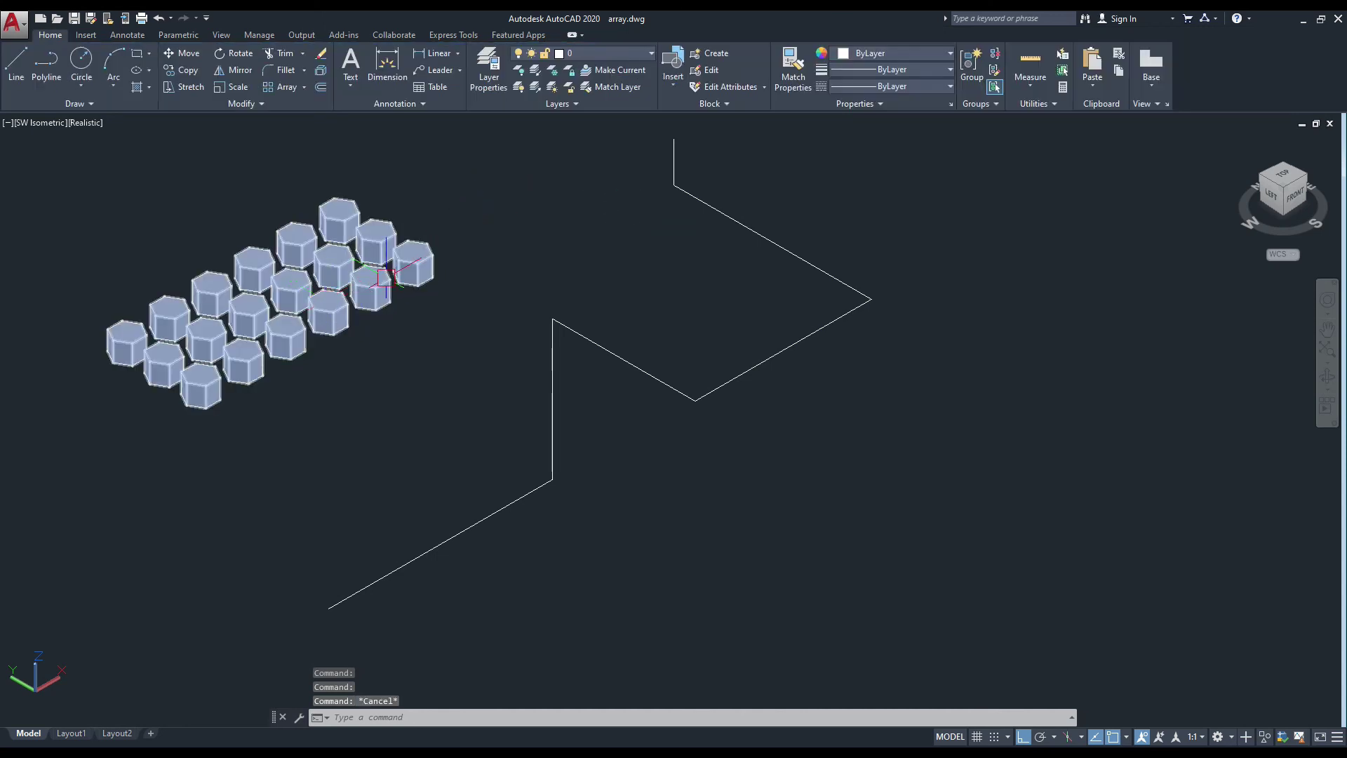
type("x")
key("Return")
left_click(375, 295)
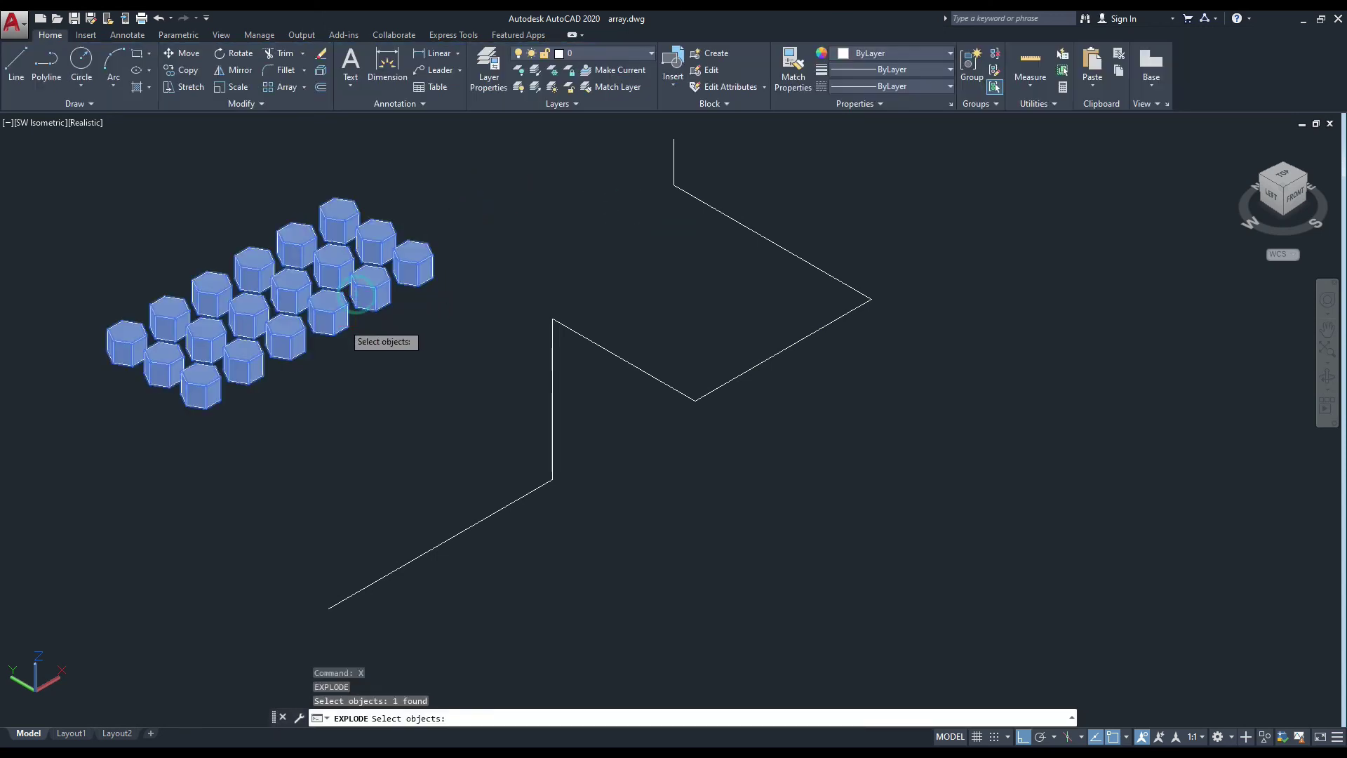
key("Return")
key("Escape")
type("x")
key("BackSpace")
Copy one hexagonal prism down to the 3D polyline's start point
type("co")
key("Return")
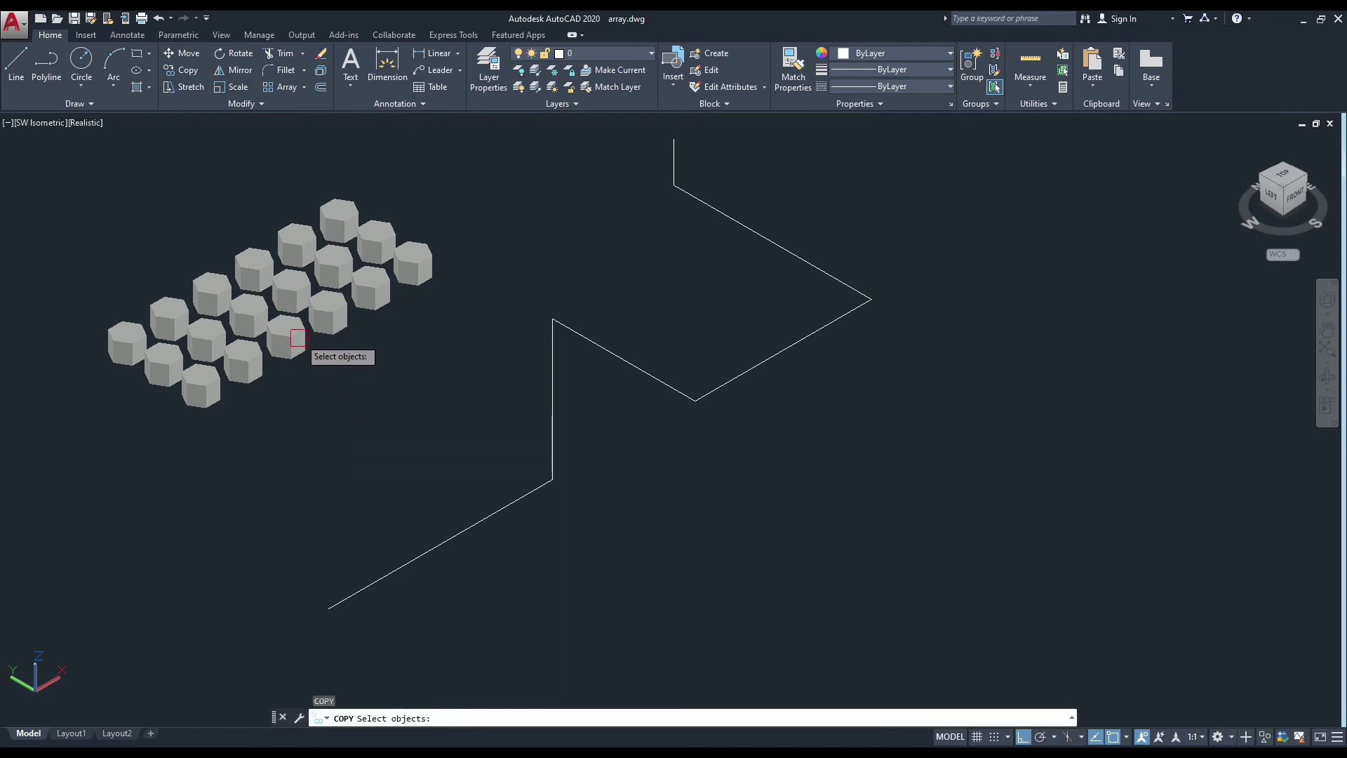
left_click(299, 338)
key("Return")
left_click(298, 337)
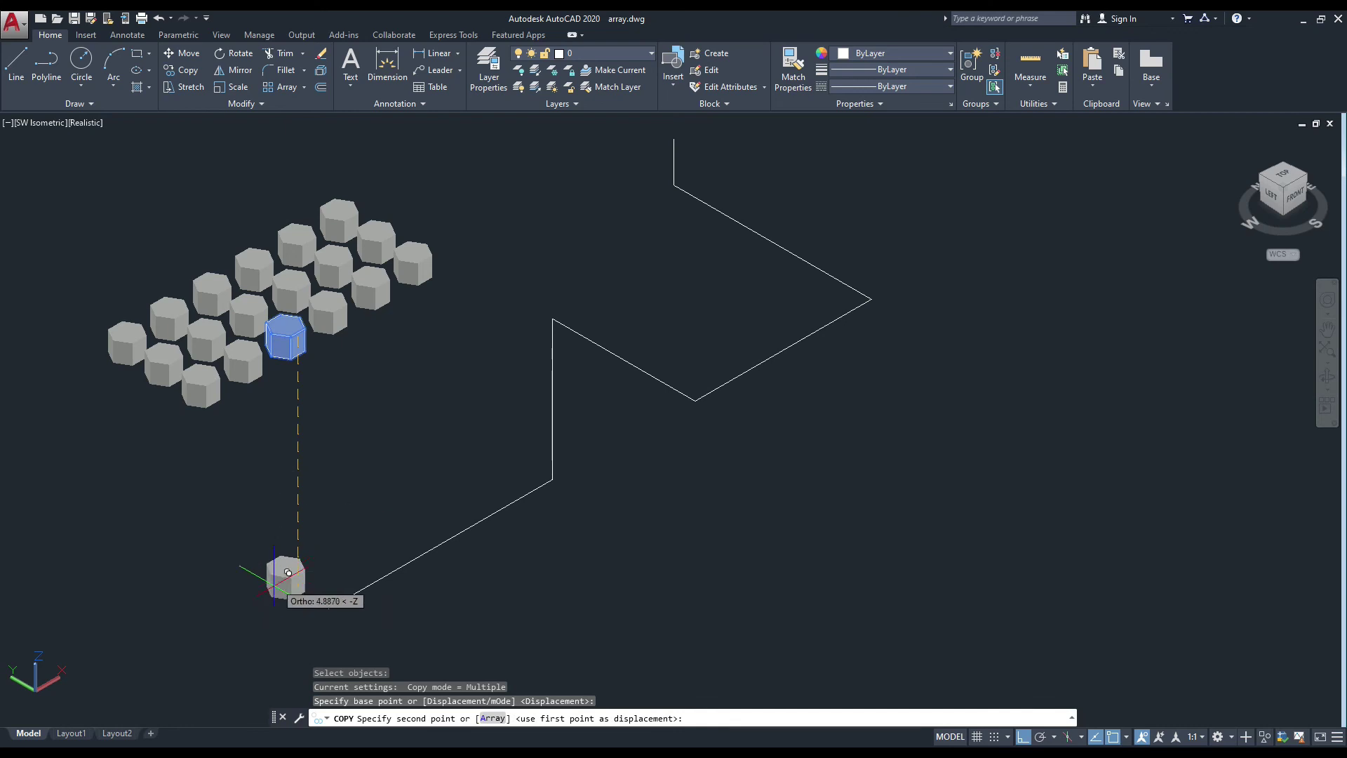
left_click(264, 594)
key("Escape")
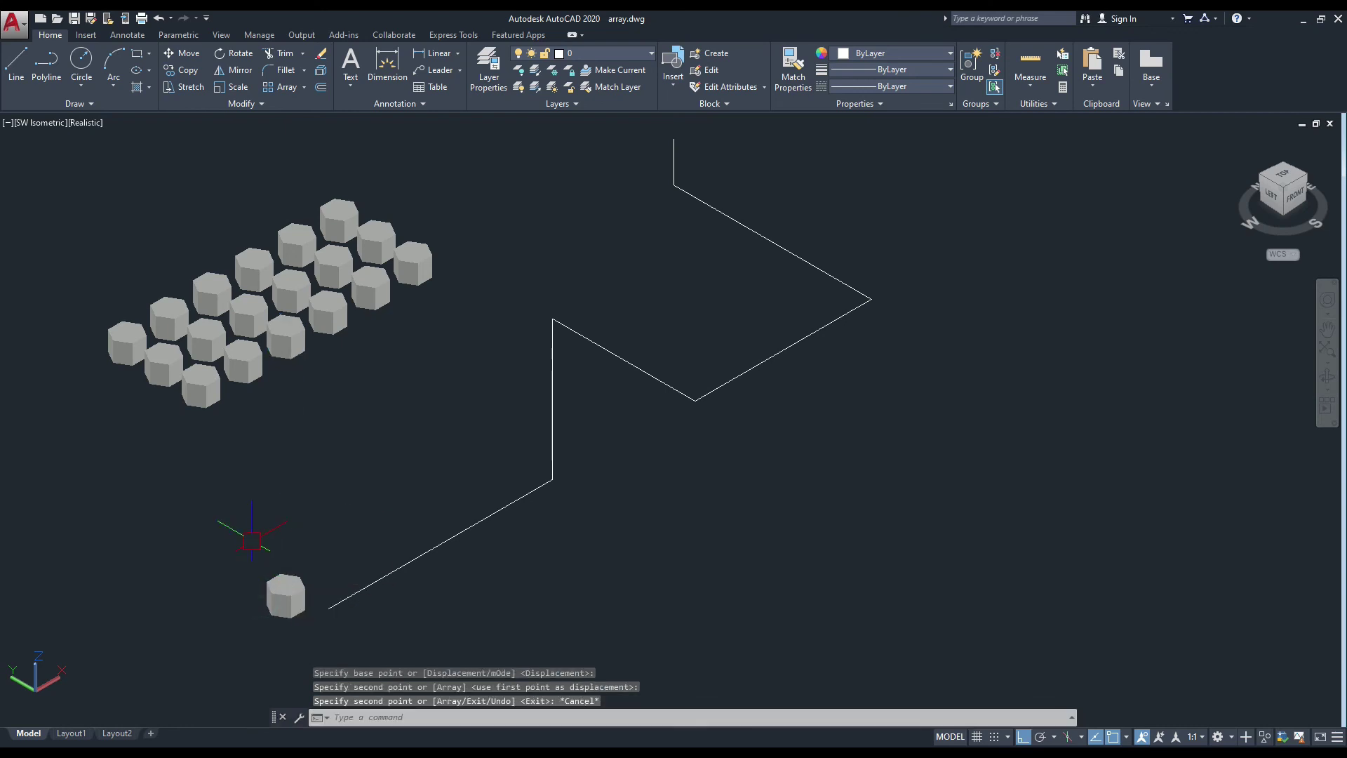
middle_click_drag(252, 540, 238, 552)
middle_click_drag(276, 466, 264, 478)
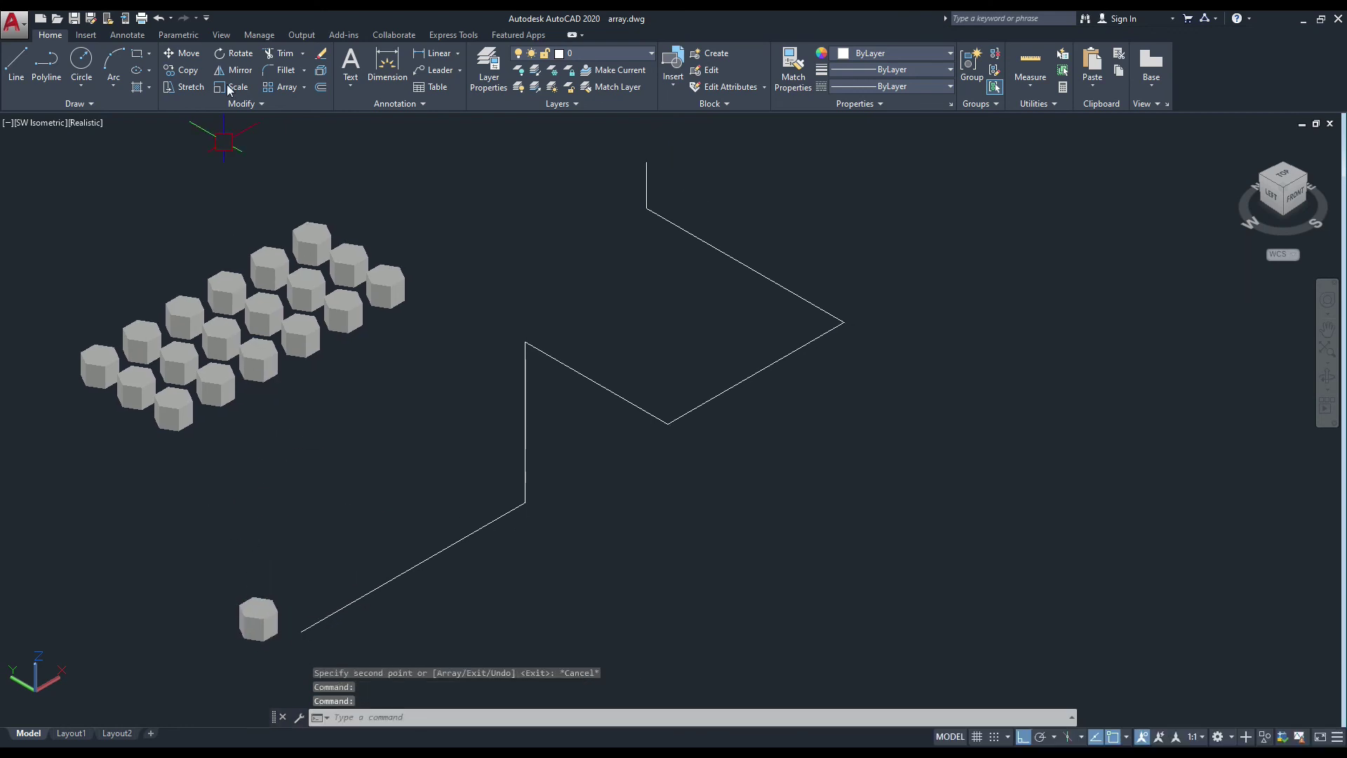
Create a path array of the copied prism along the 3D polyline
left_click(303, 88)
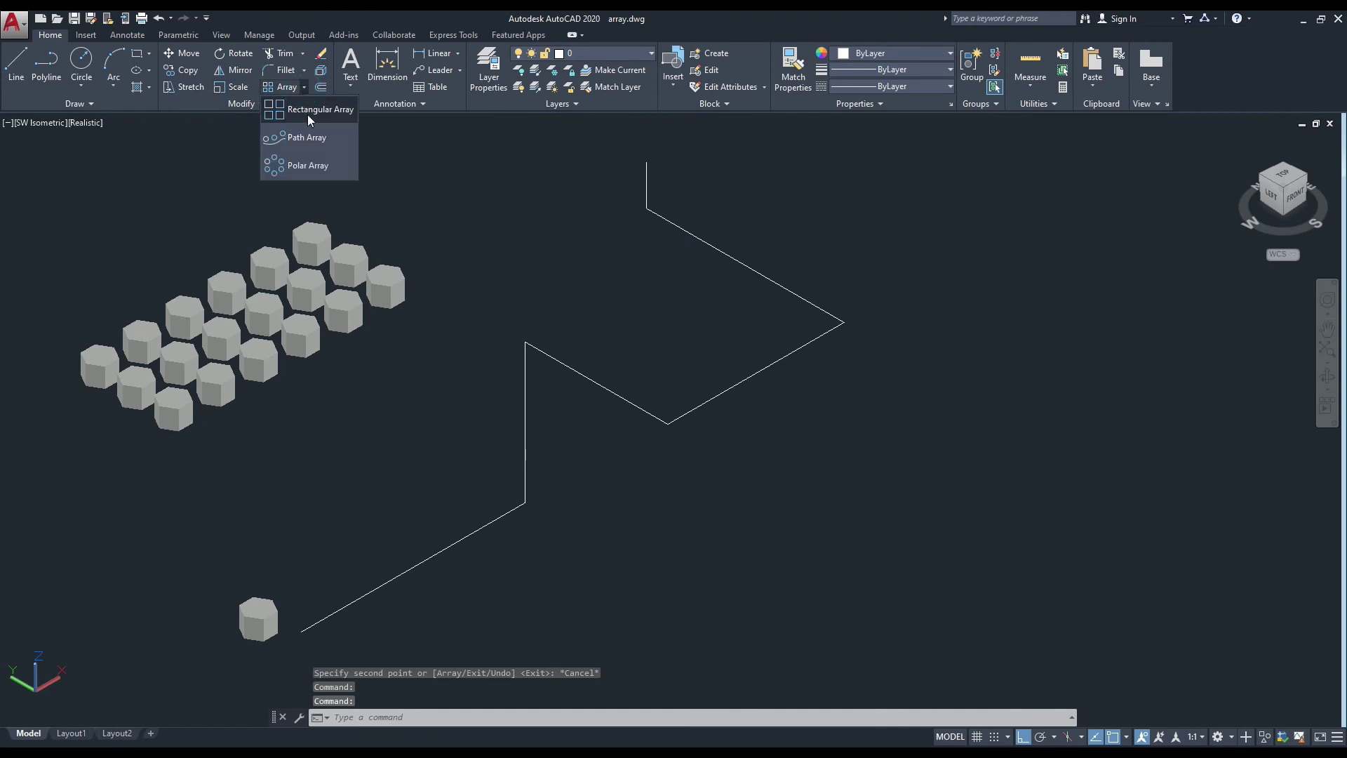
left_click(310, 138)
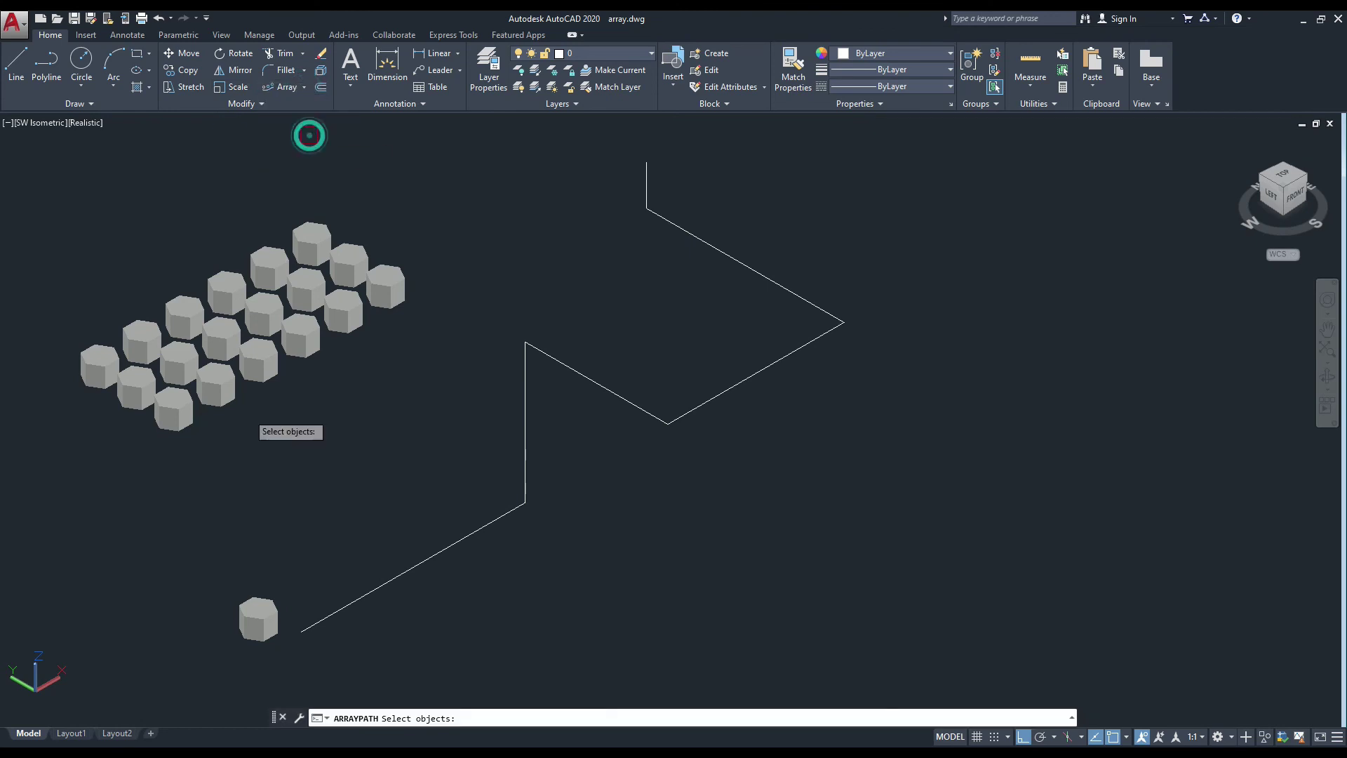
left_click(265, 611)
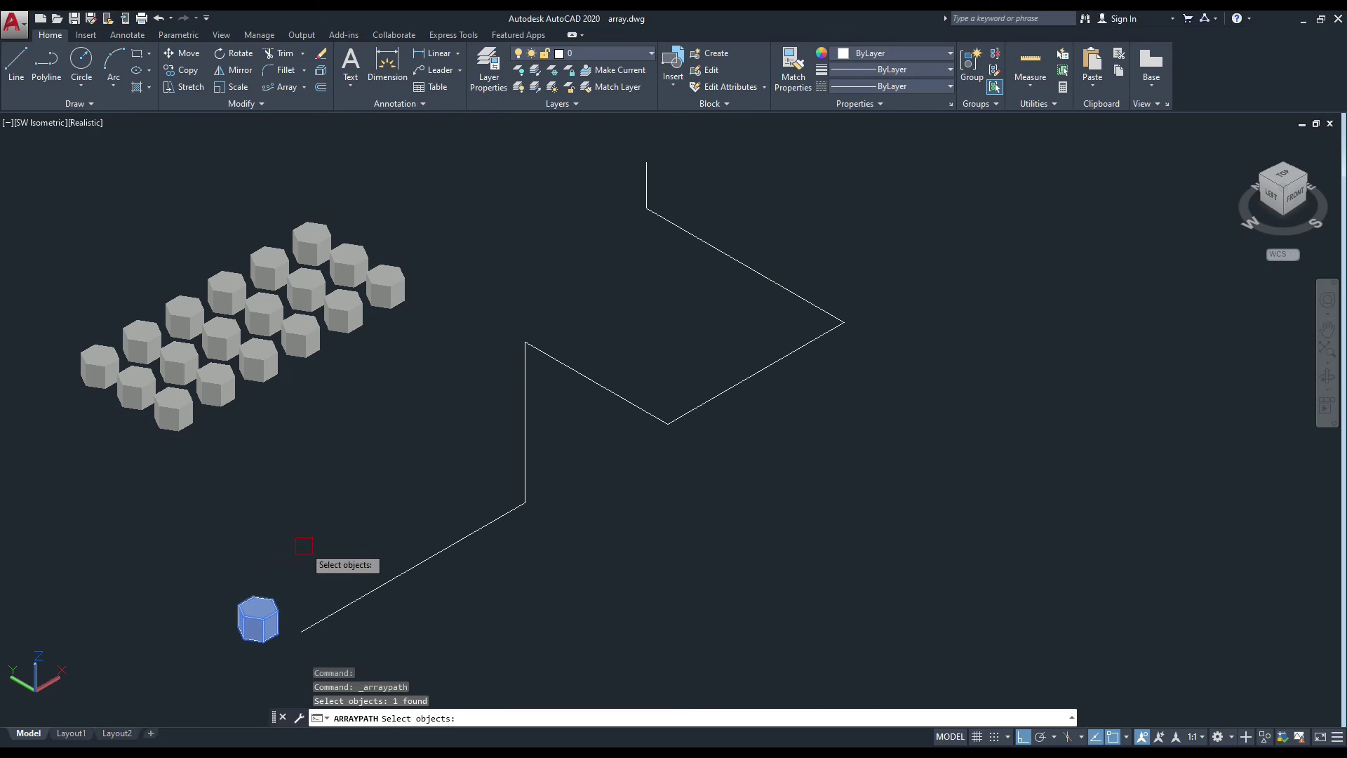
key("Return")
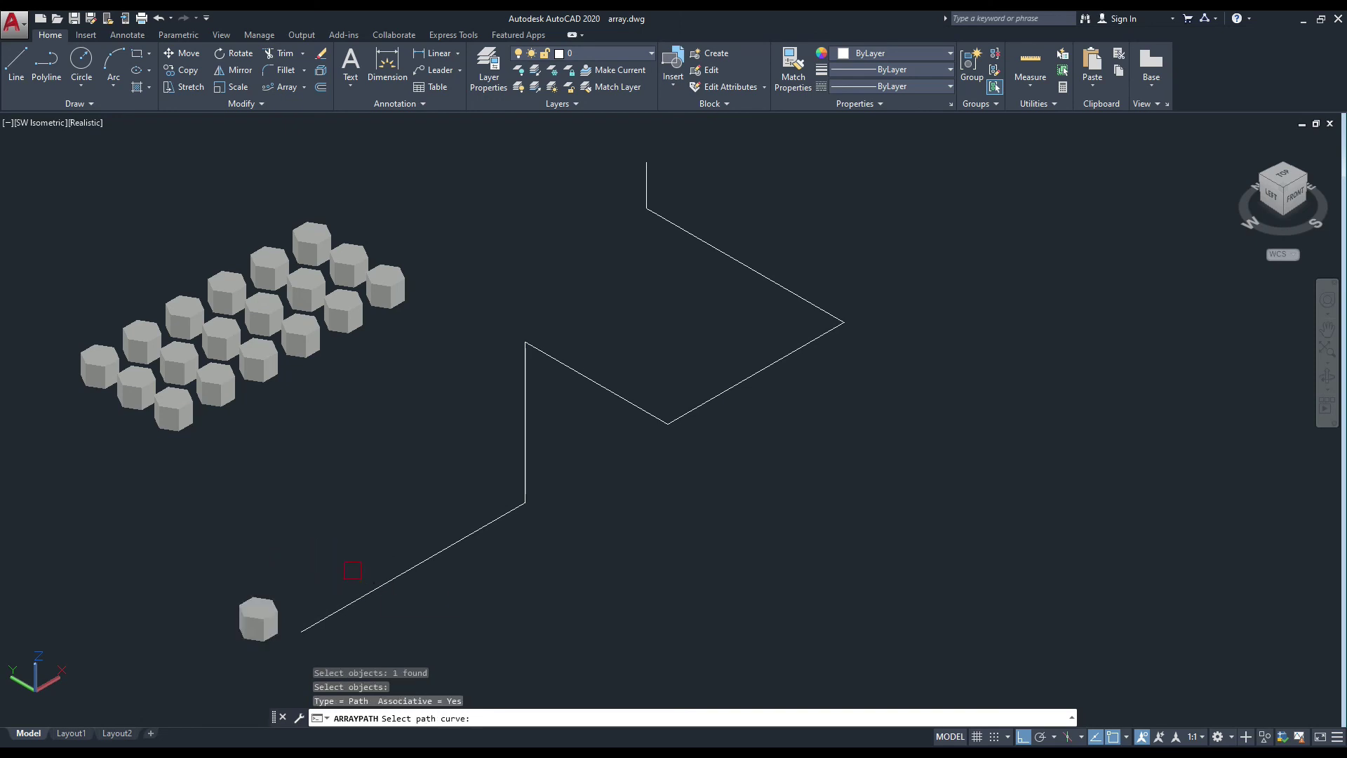
left_click(382, 585)
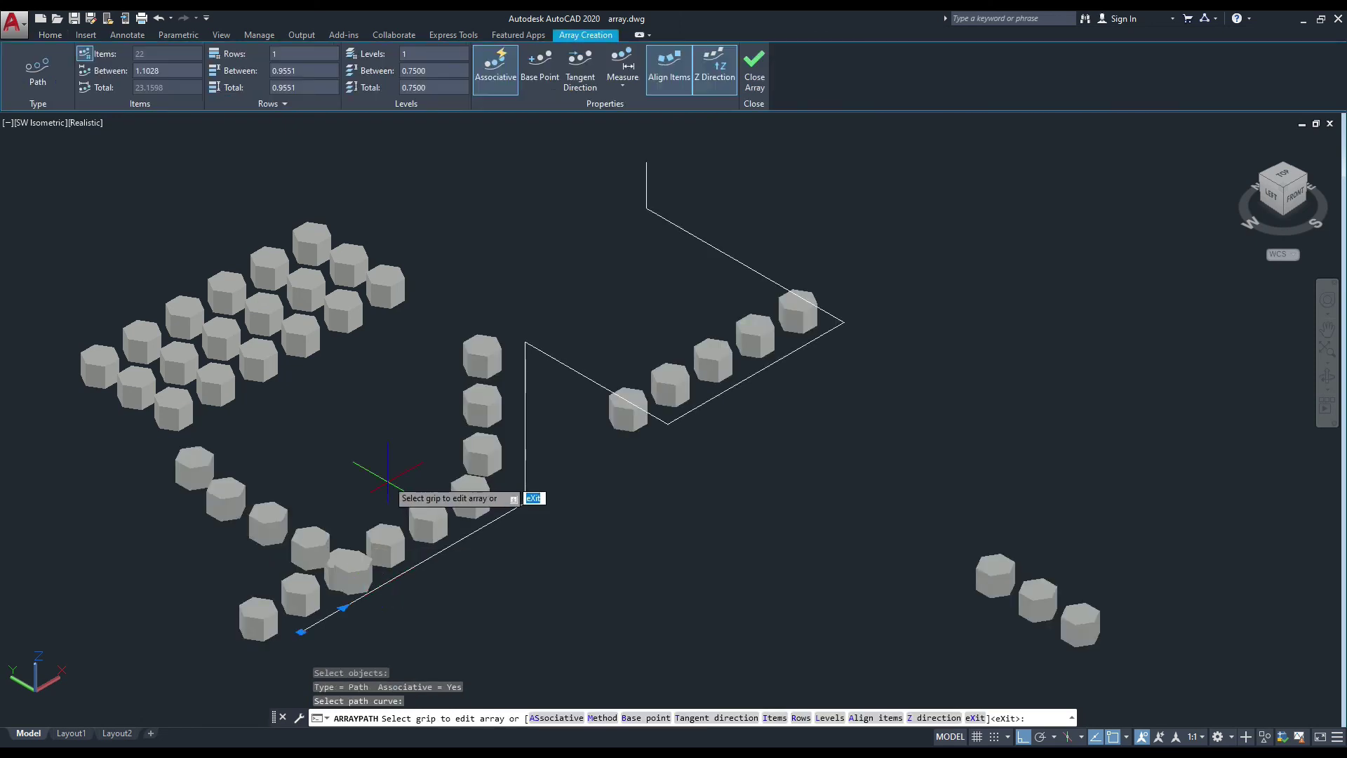
scroll(233, 621, "up", 2)
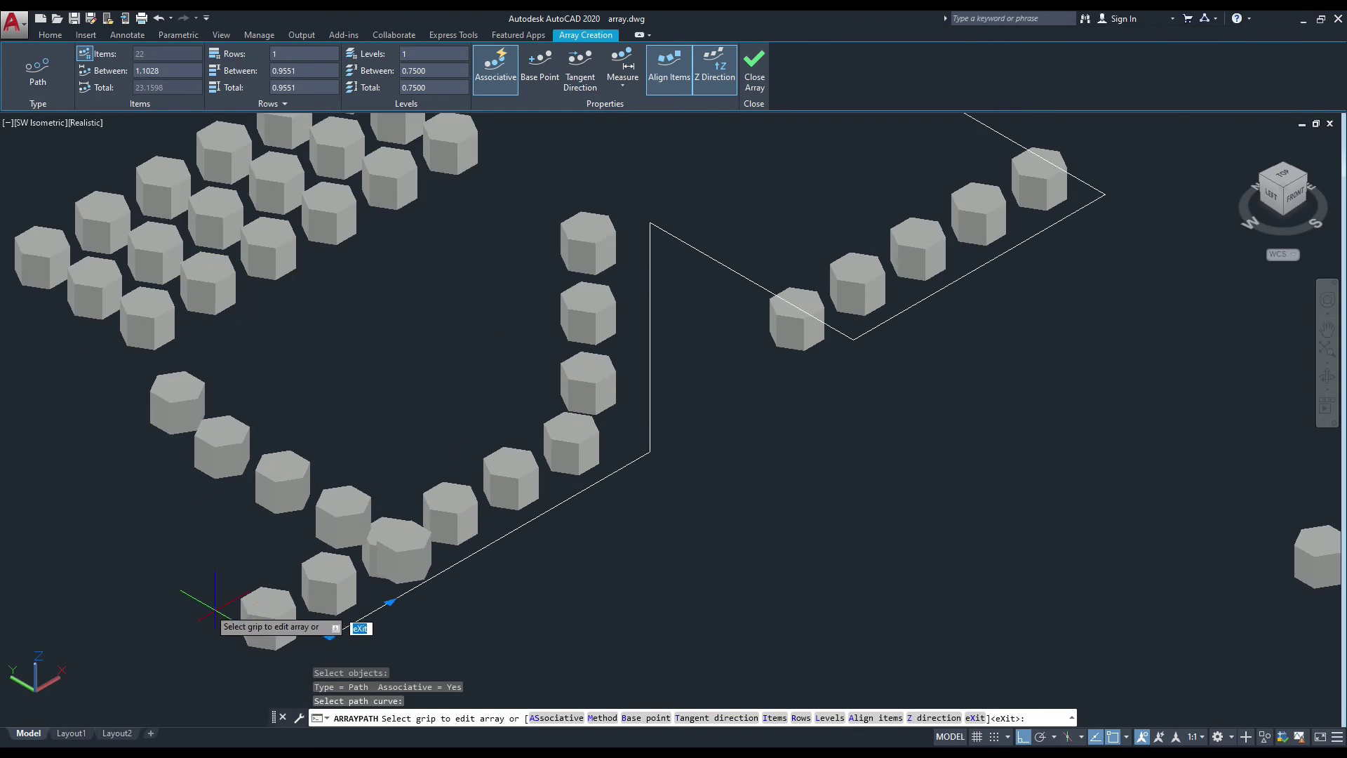
scroll(233, 621, "down", 2)
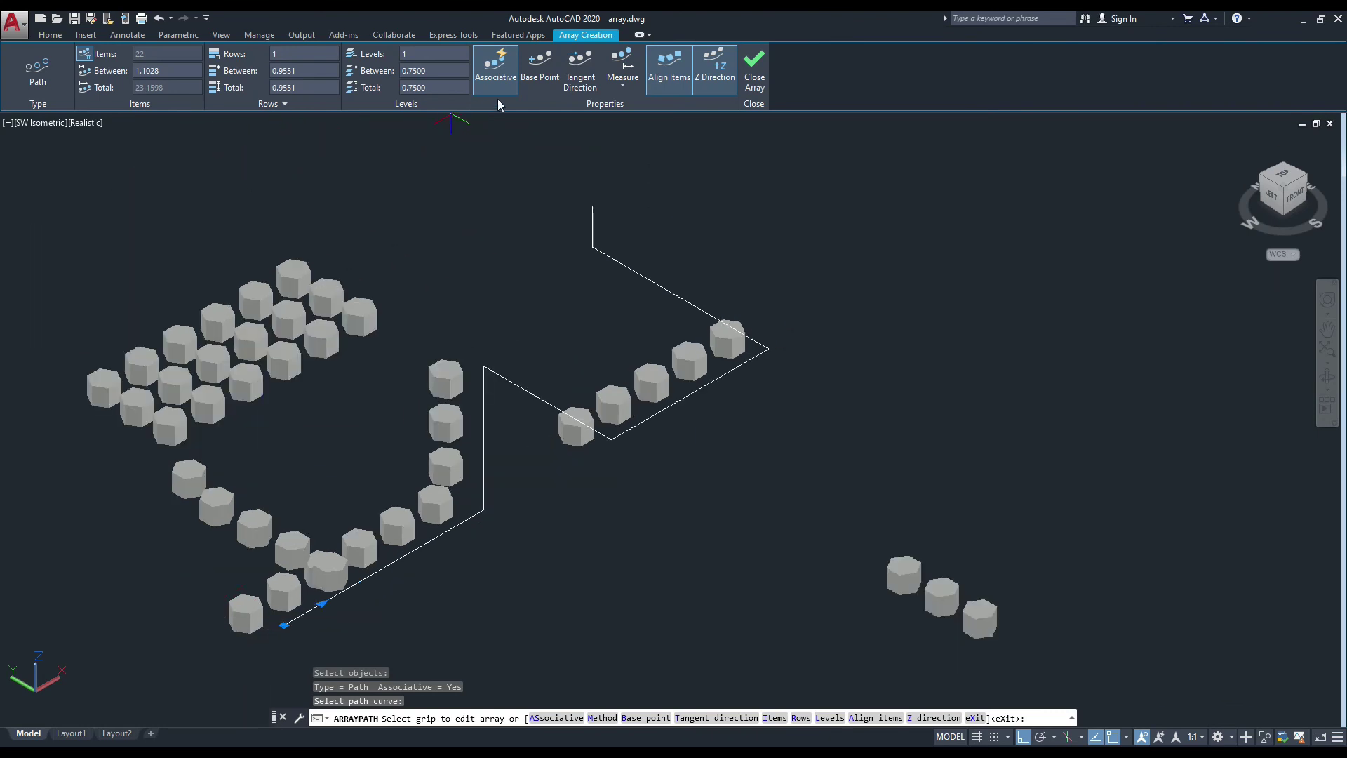
Re-anchor the array base point at the prism's midpoint and finish the 22-item path array
left_click(534, 81)
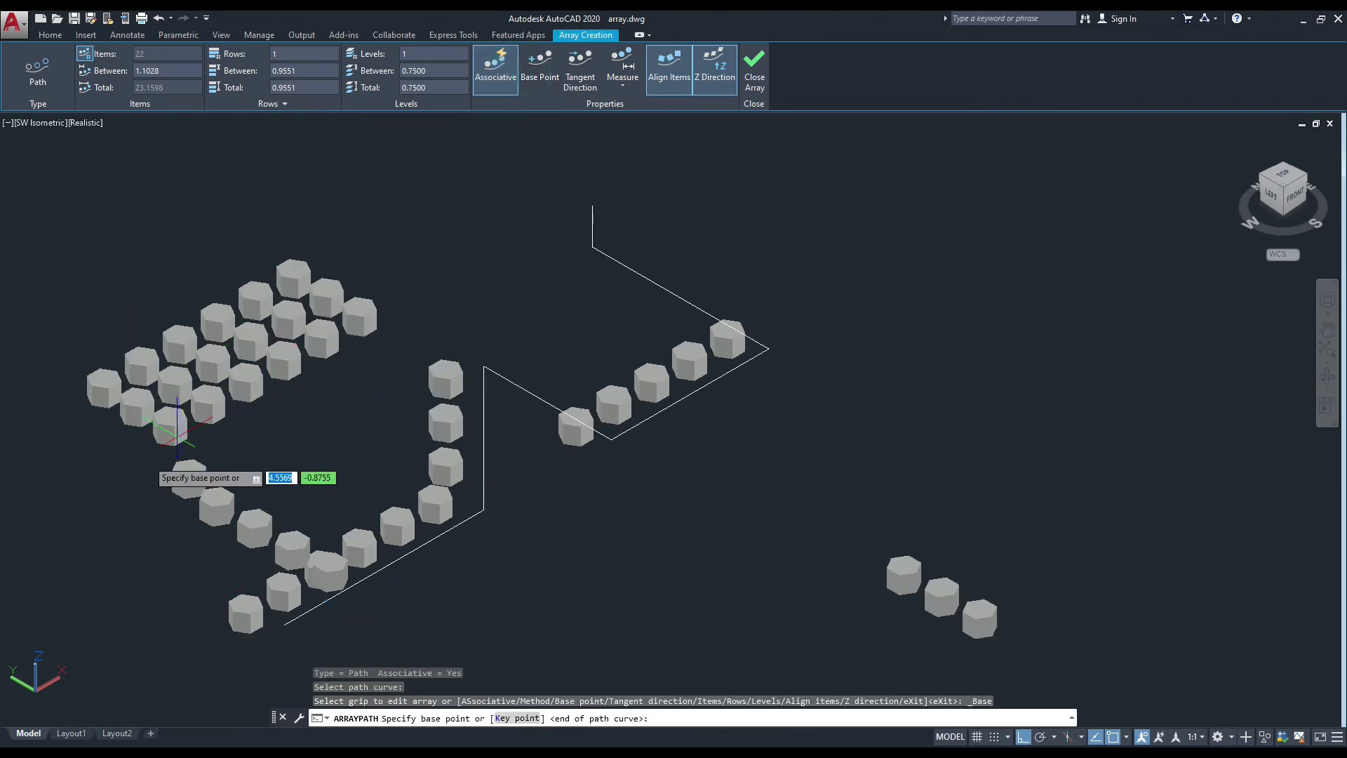
scroll(238, 600, "up", 4)
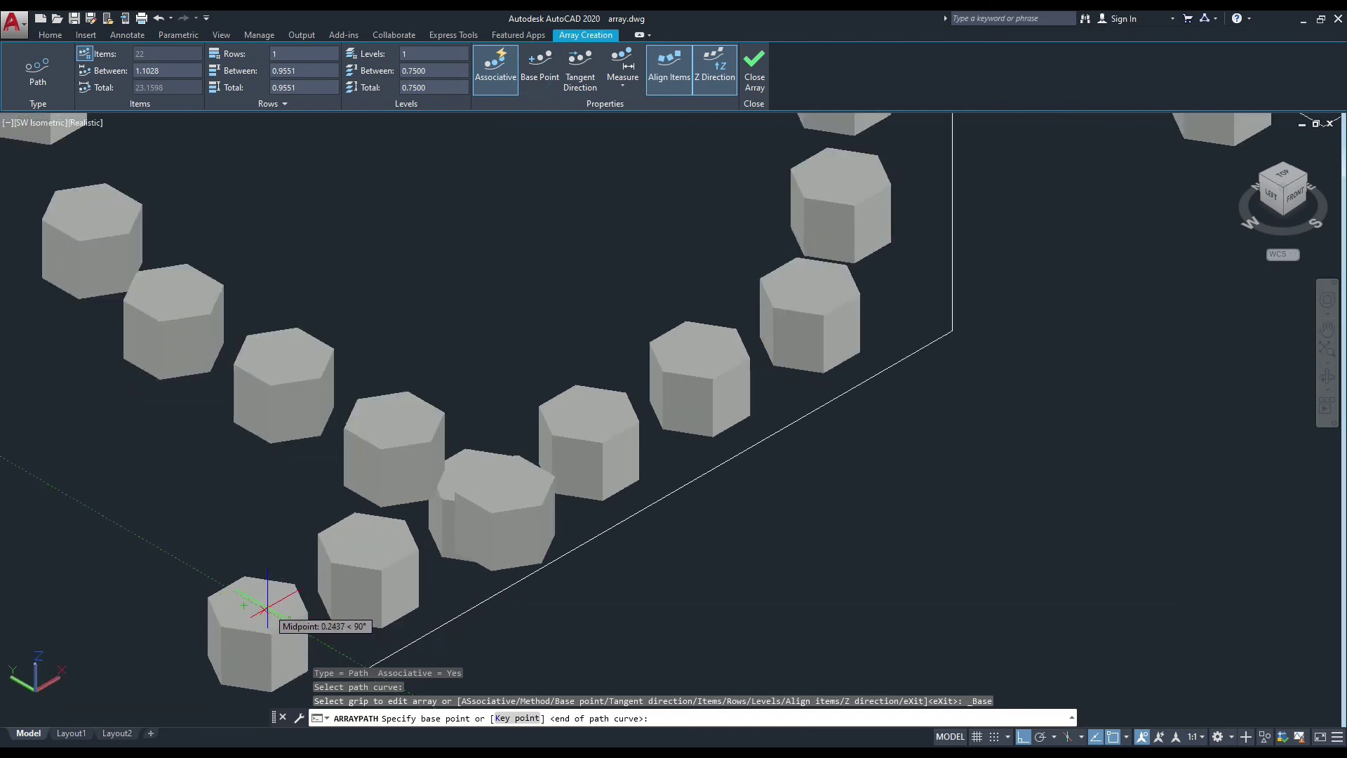
left_click(257, 604)
scroll(294, 533, "down", 3)
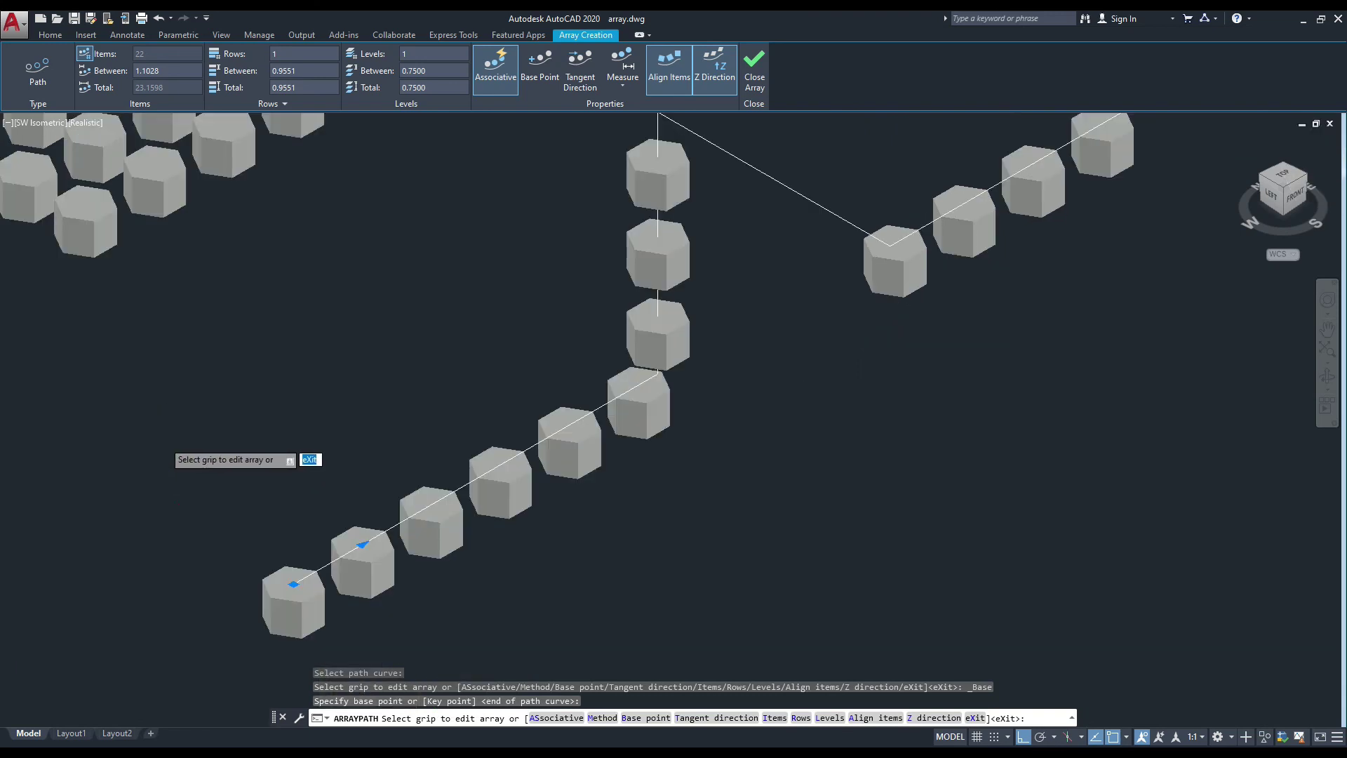
scroll(309, 456, "down", 3)
mouse_move(327, 401)
middle_mouse_down()
mouse_move(306, 455)
mouse_move(246, 444)
middle_mouse_up()
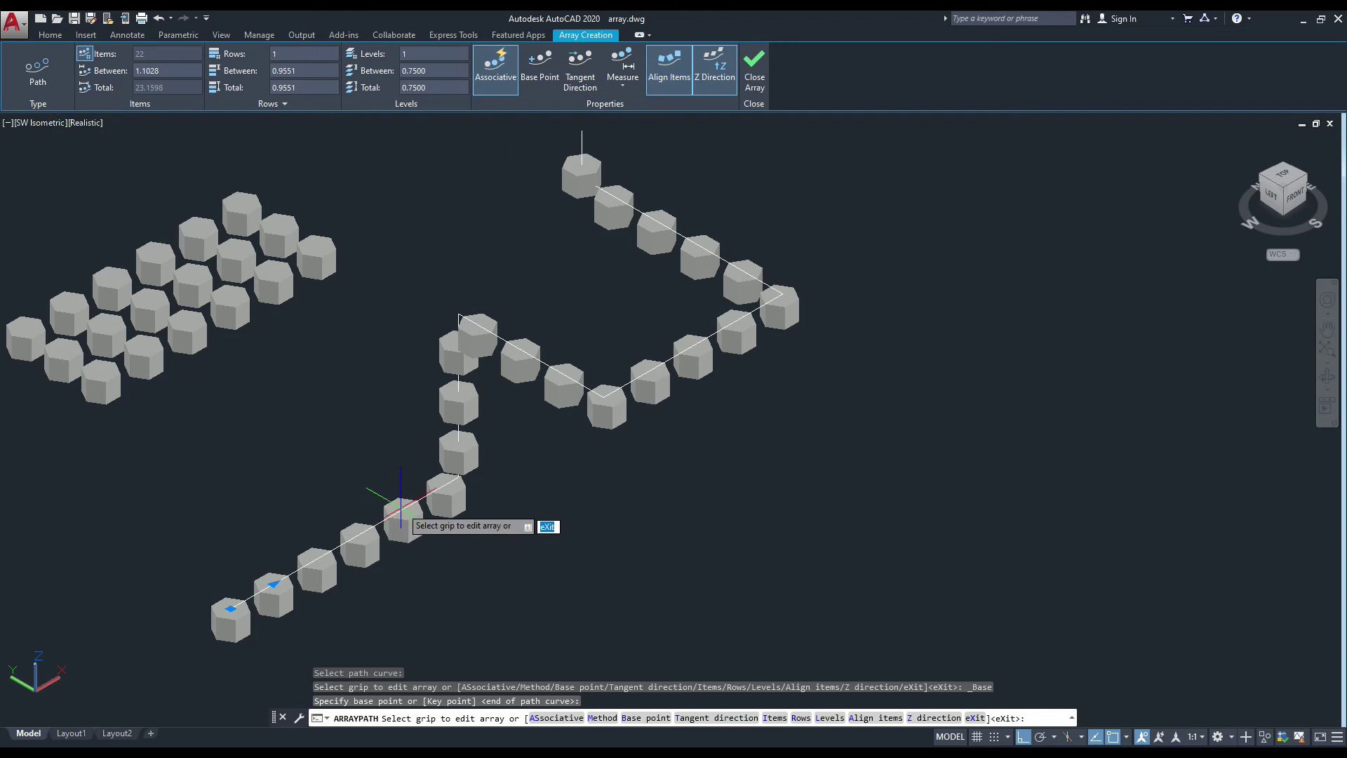
key("Escape")
scroll(601, 516, "down", 1)
Start COPY on one hexagonal prism from the rectangular array and pick its base point
scroll(601, 515, "down", 1)
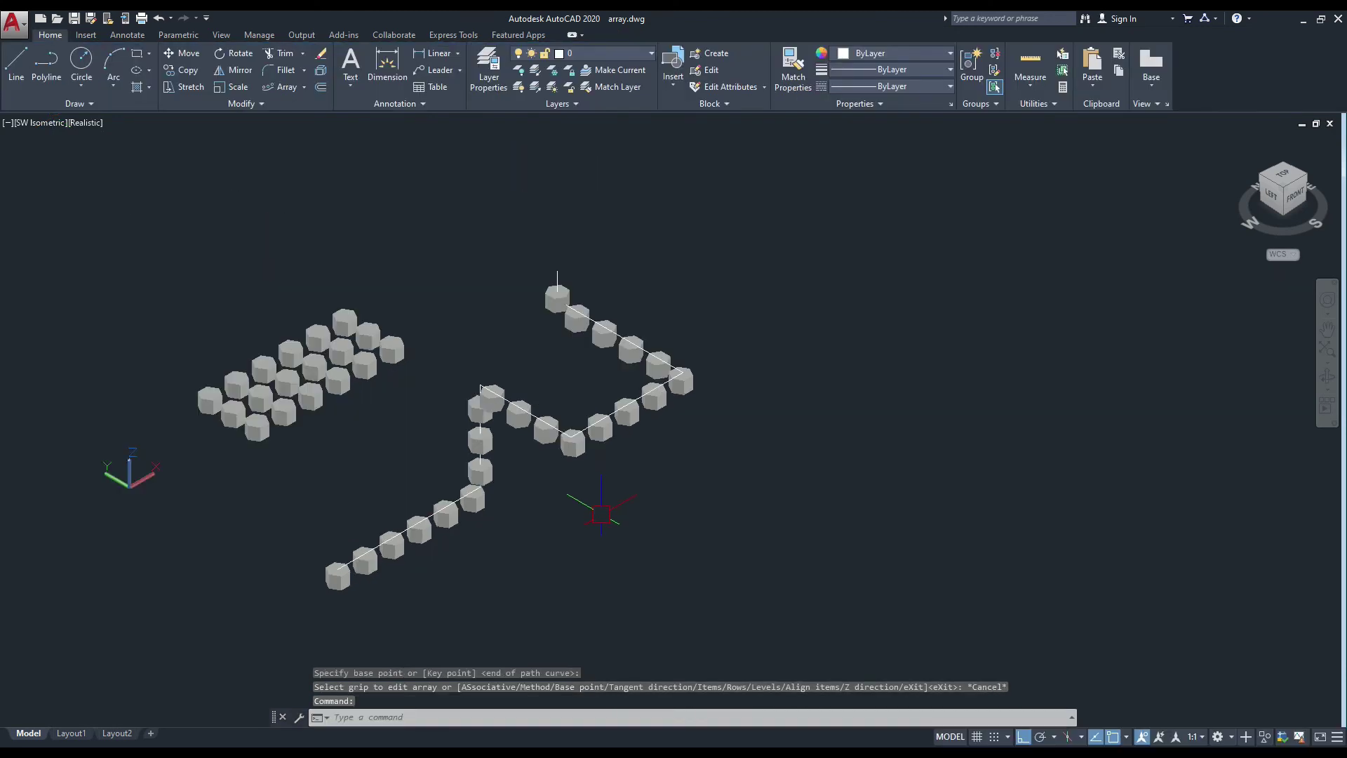
middle_click_drag(601, 515, 576, 518)
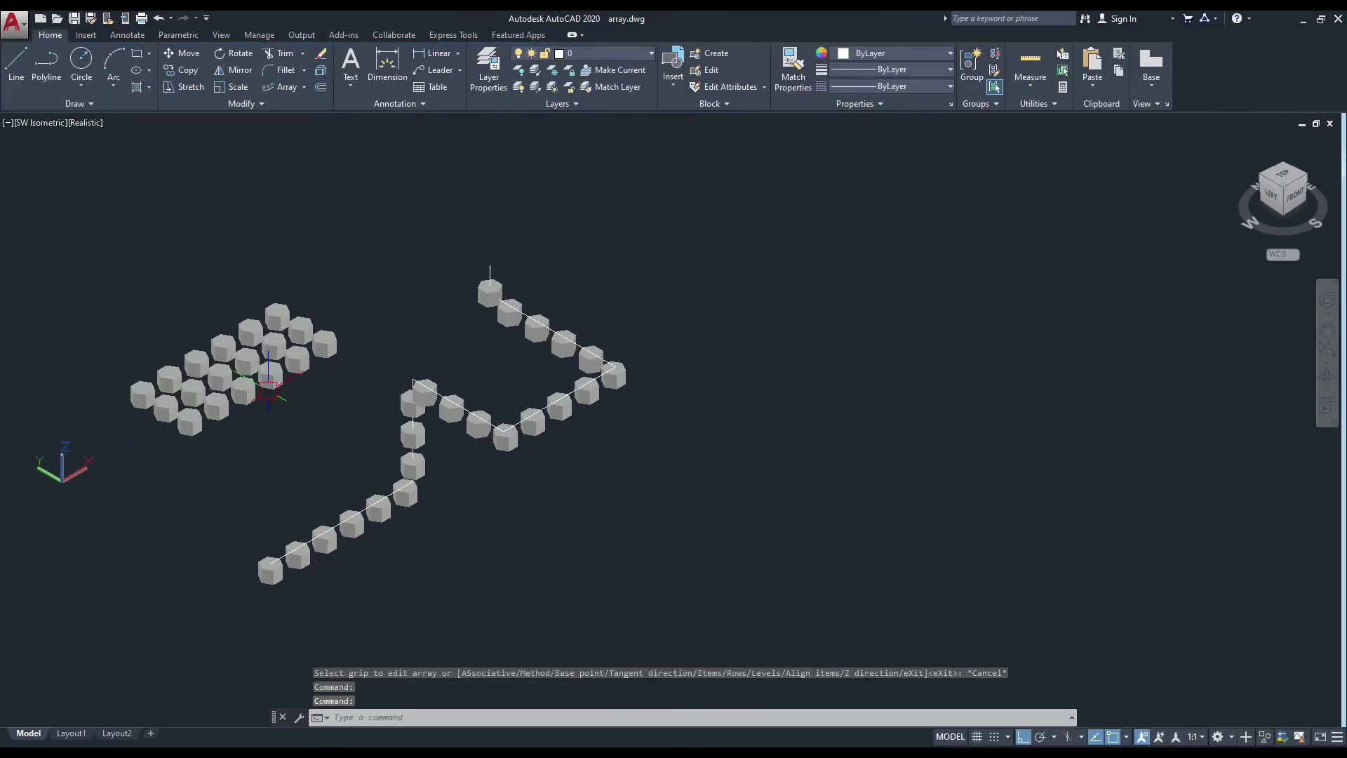
type("copy")
scroll(259, 421, "up", 3)
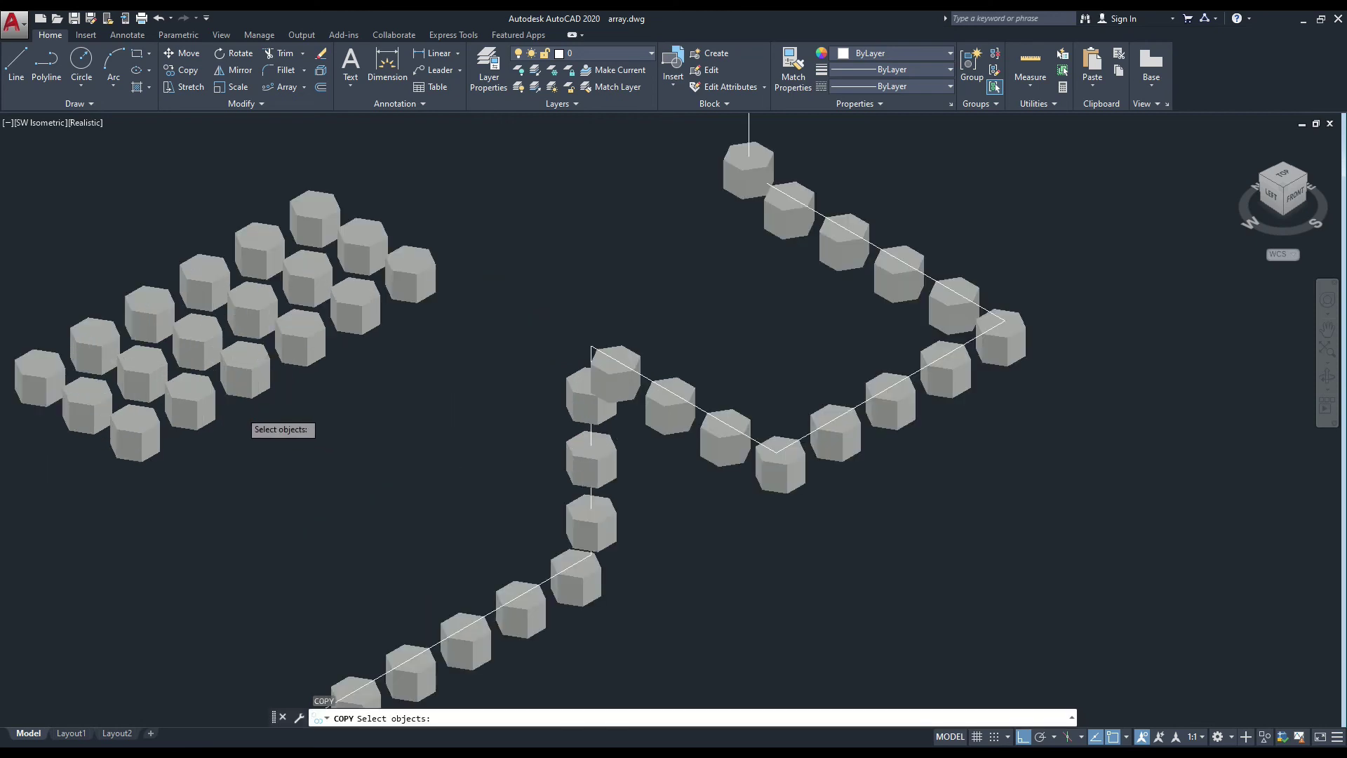
left_click(214, 416)
key("Return")
left_click(225, 425)
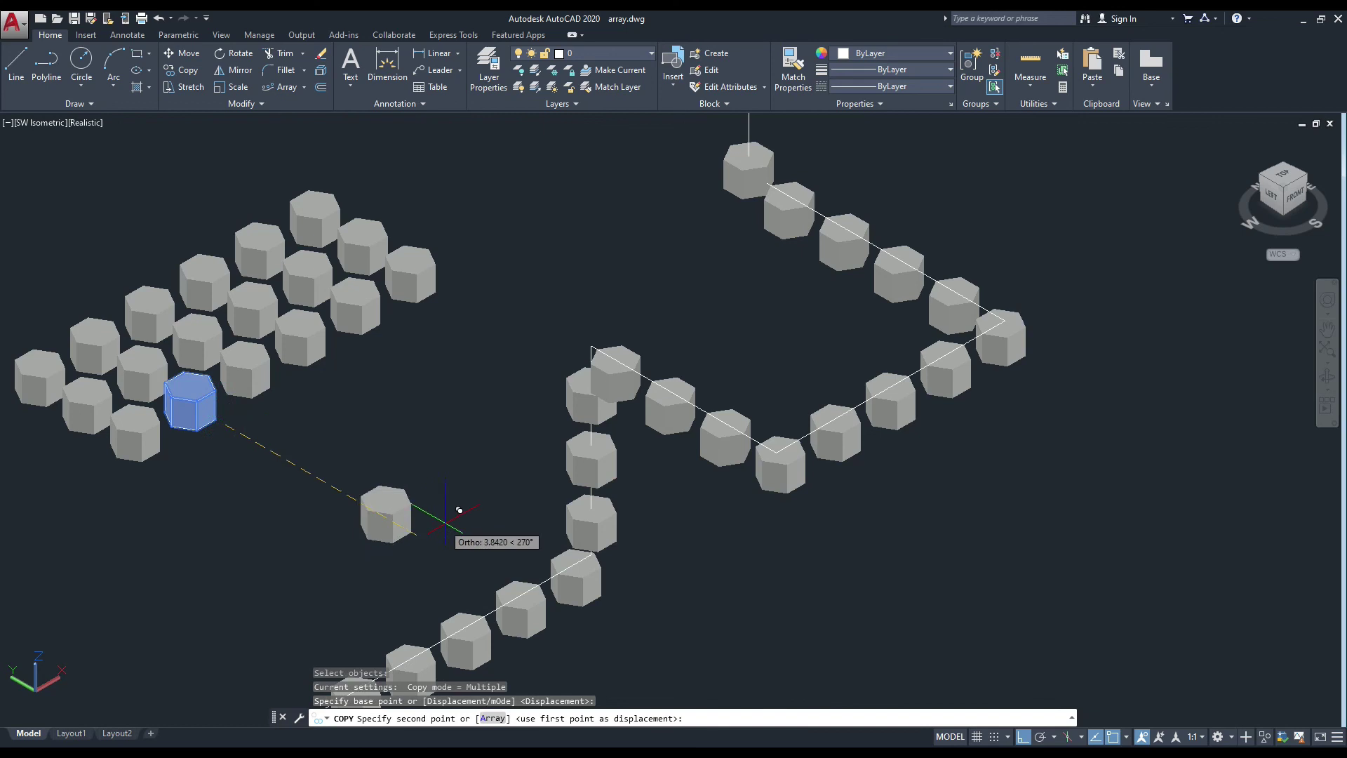
With Ortho off, place the prism copy in the open space right of the path array
middle_click_drag(446, 518, 266, 427)
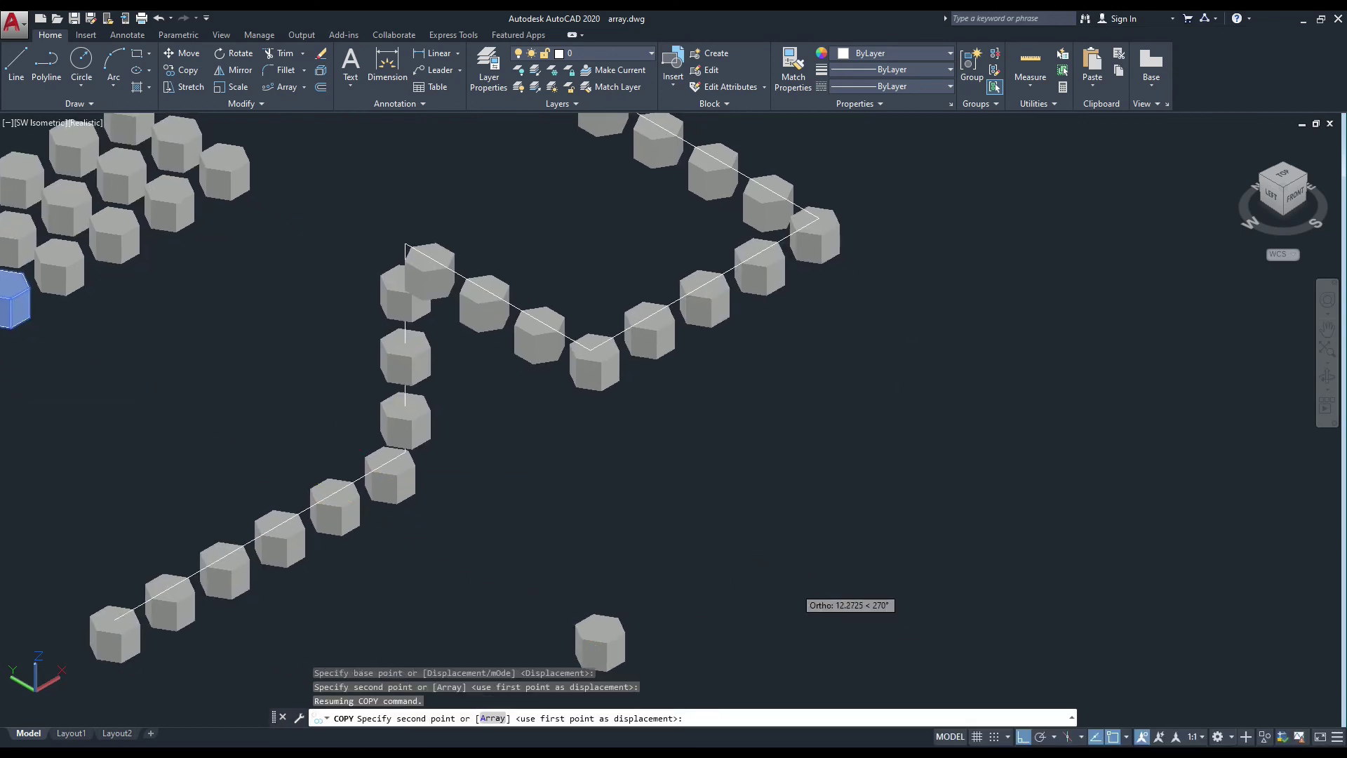
middle_click_drag(765, 532, 647, 473)
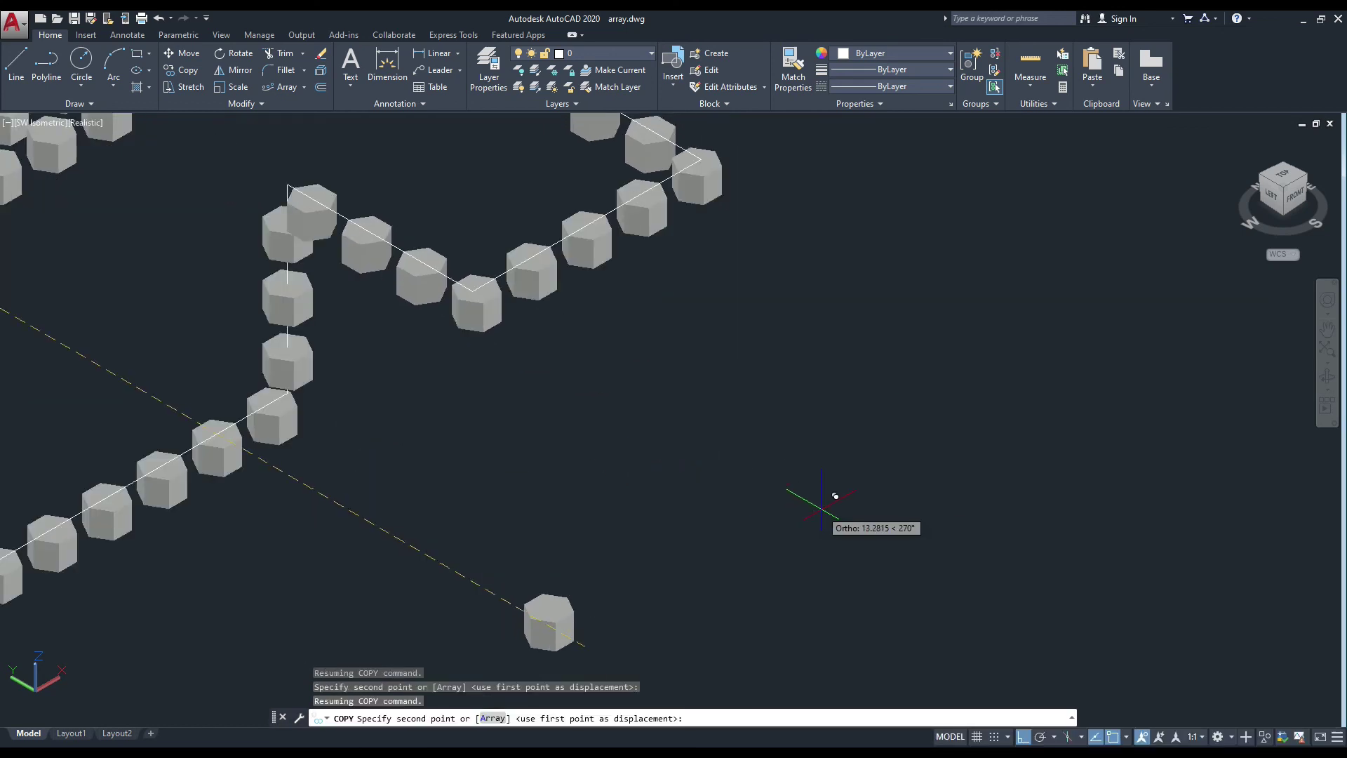
key("F8")
key("Escape")
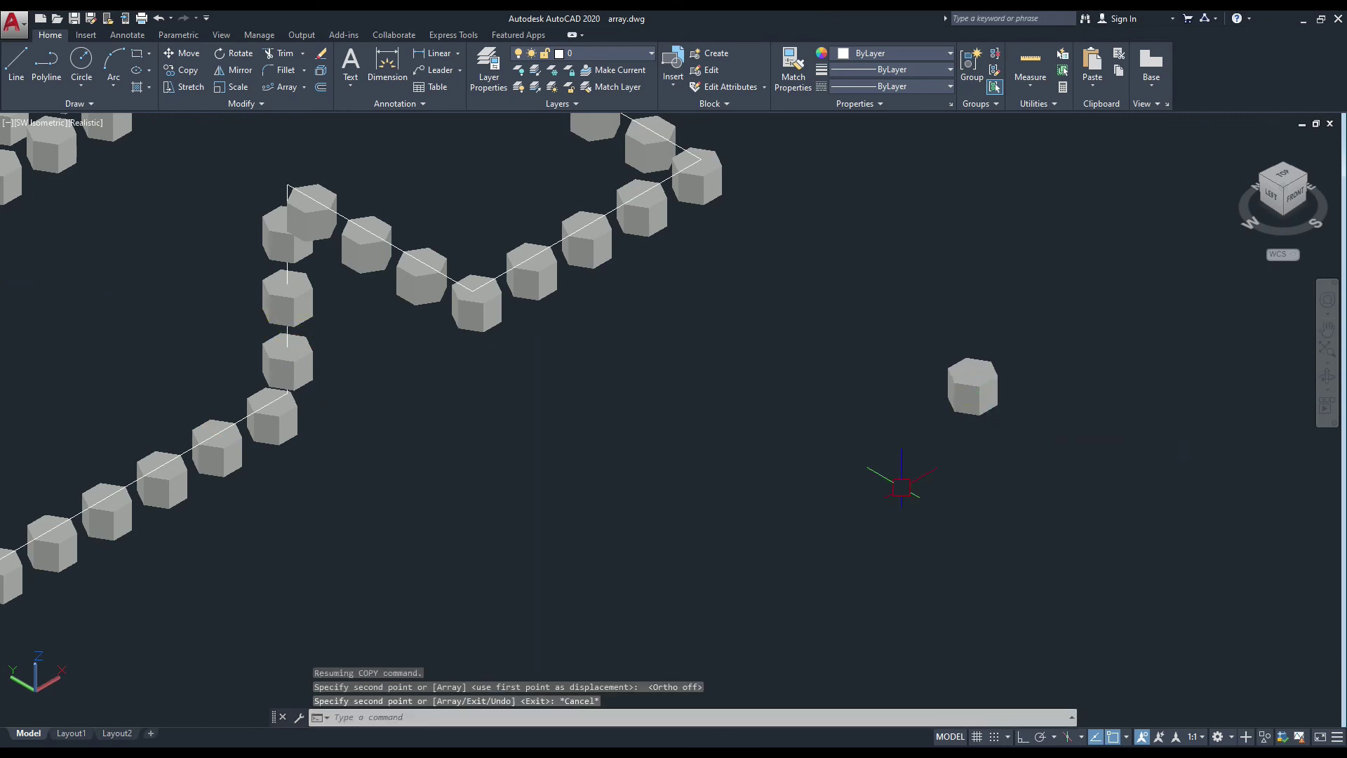
scroll(896, 475, "down", 4)
scroll(792, 513, "up", 2)
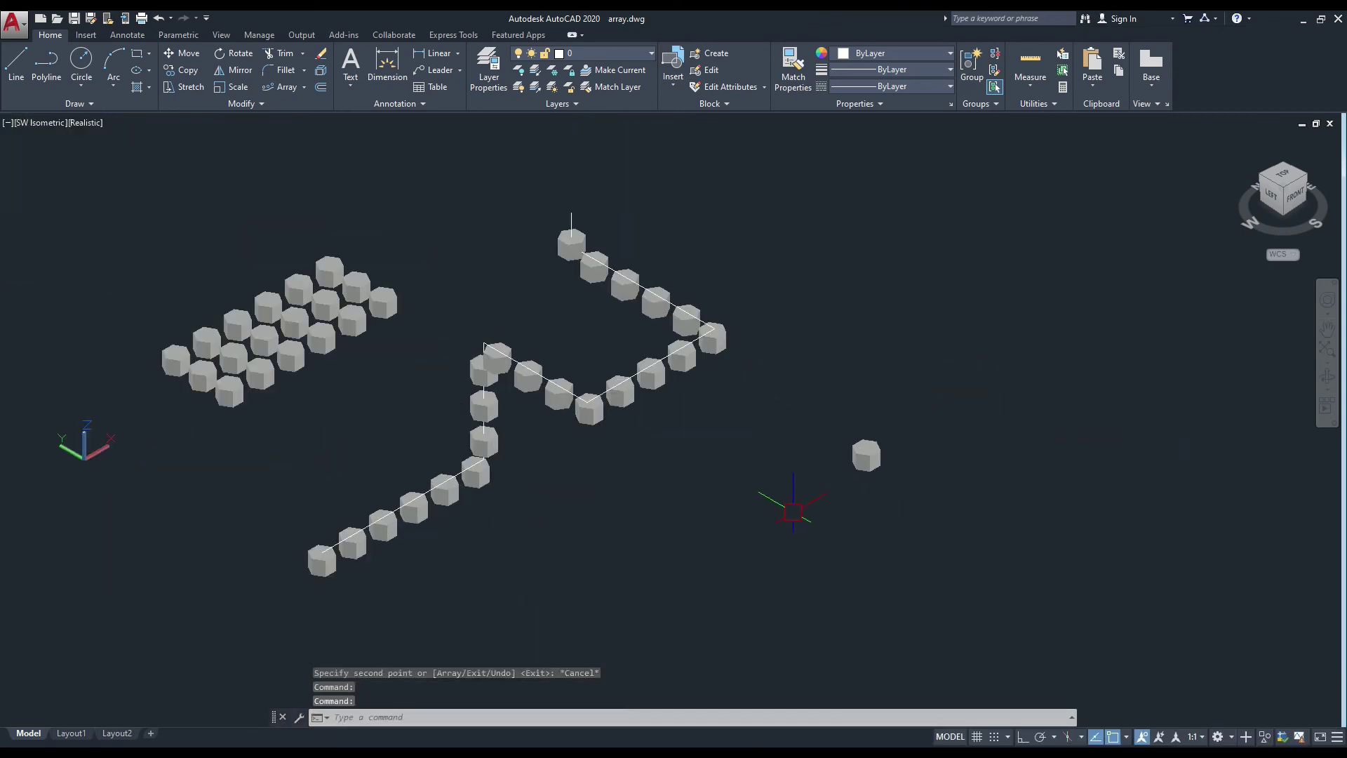
middle_click_drag(757, 500, 722, 491)
key("Escape")
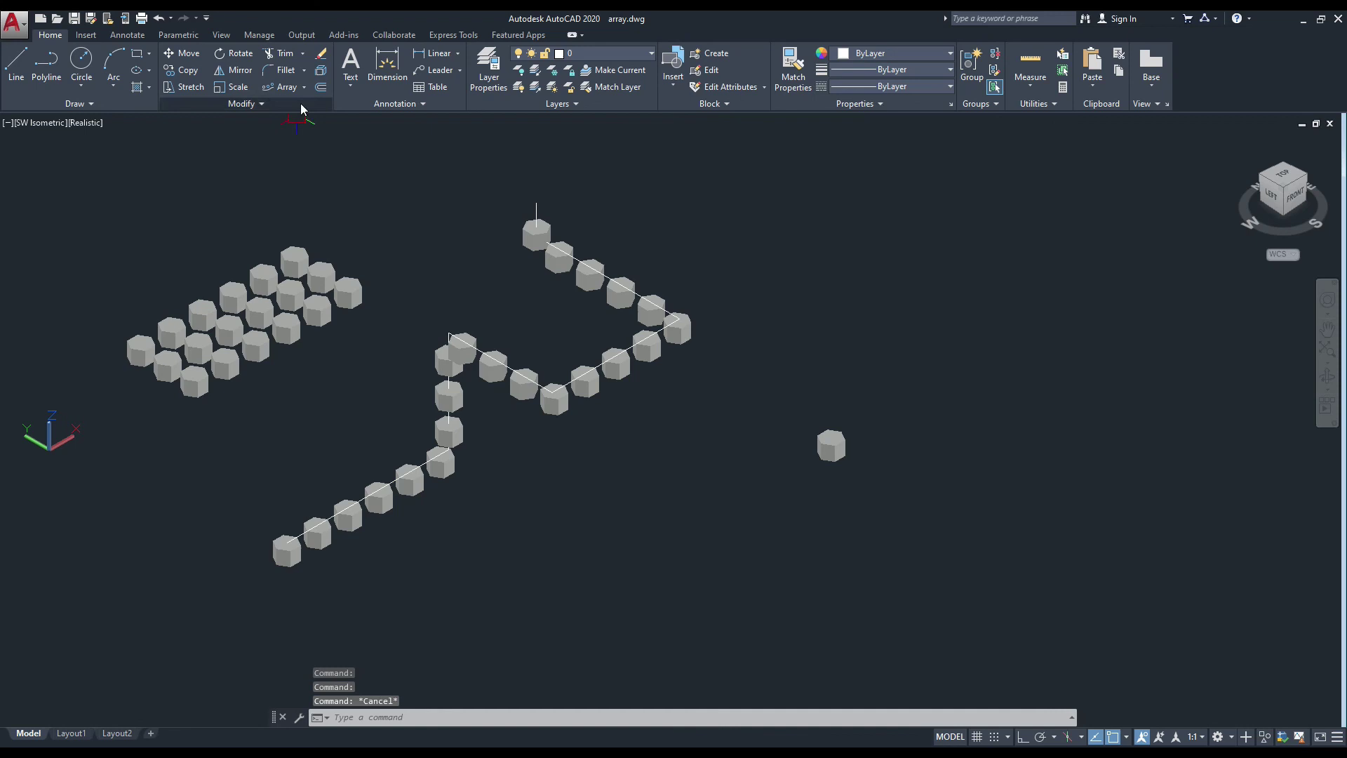
Start a polar array of the lone prism, centred on a point below it
left_click(304, 88)
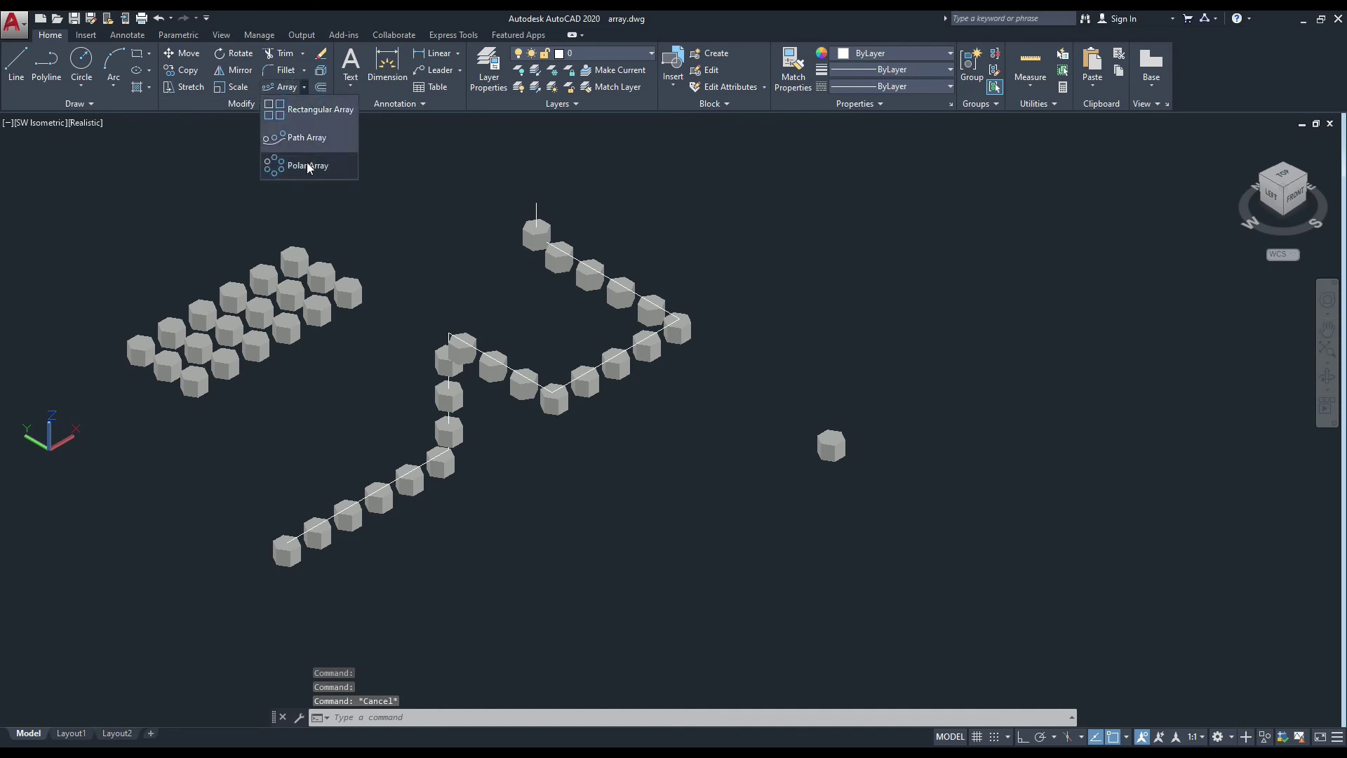
left_click(306, 163)
left_click(839, 442)
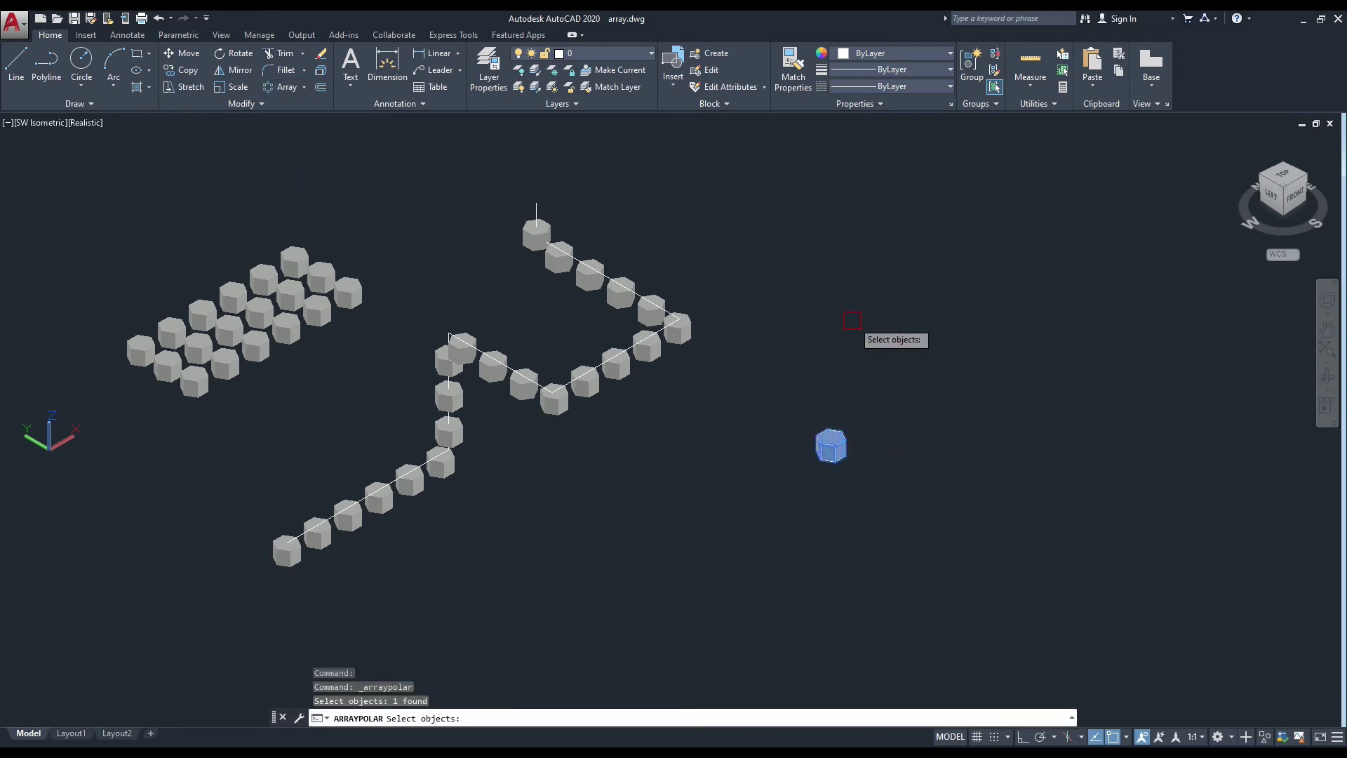
key("Return")
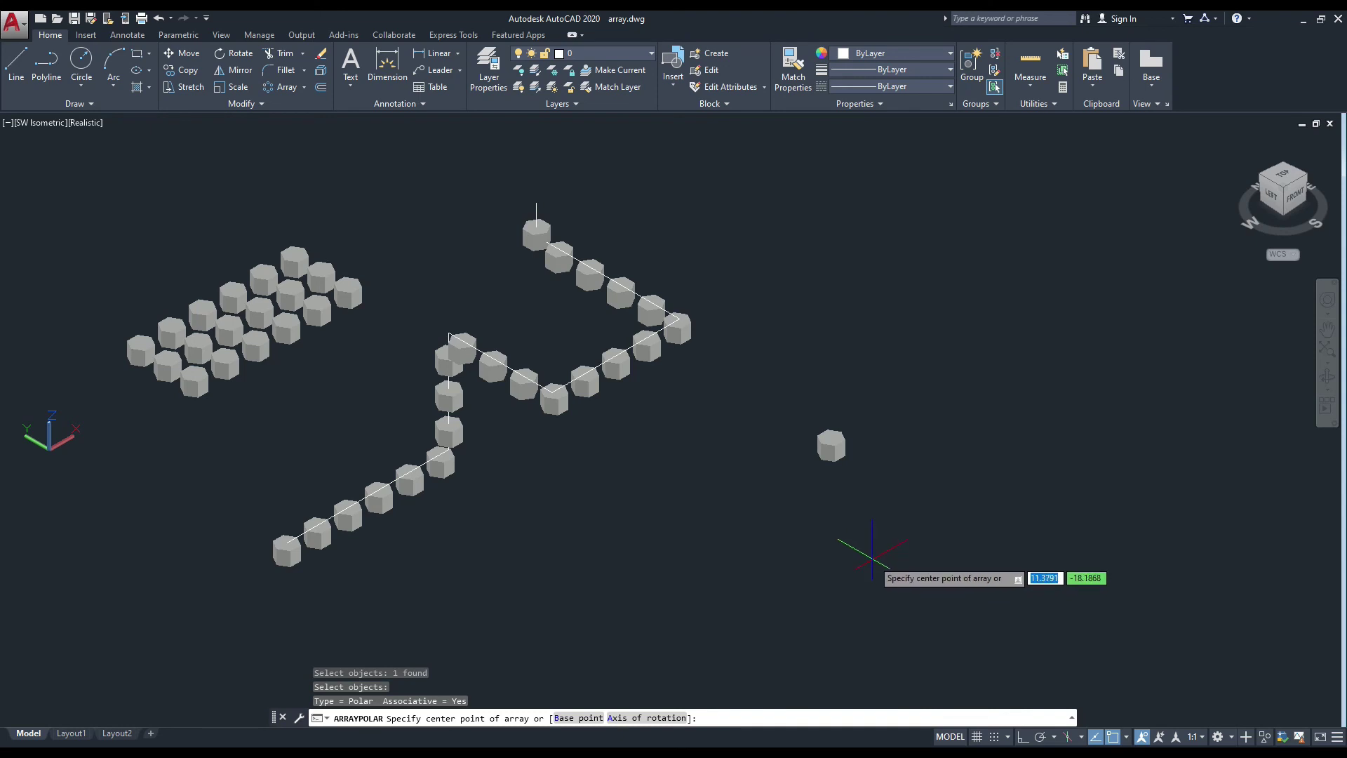
left_click(861, 560)
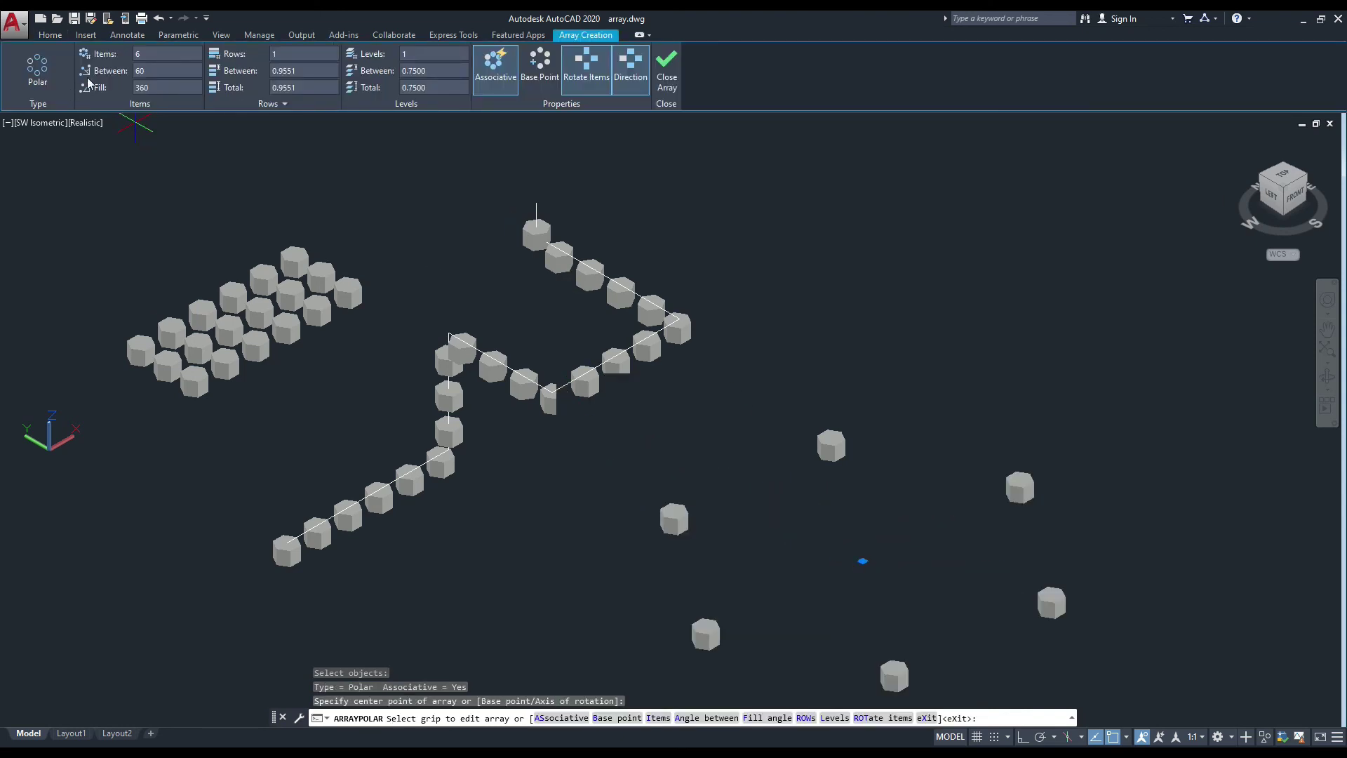
Set the polar array to 8 items, 45° apart over a full 360°
left_click(161, 54)
type("8")
key("Return")
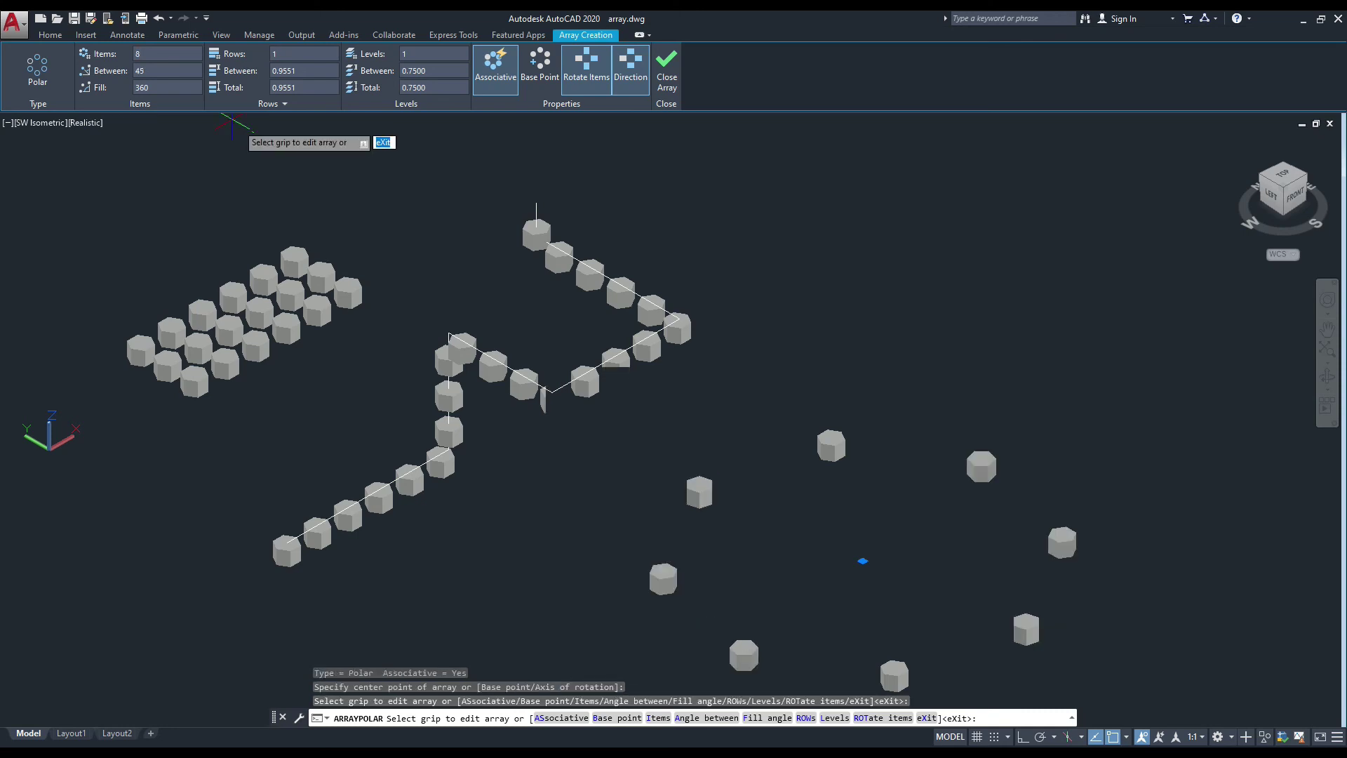
scroll(551, 432, "up", 3)
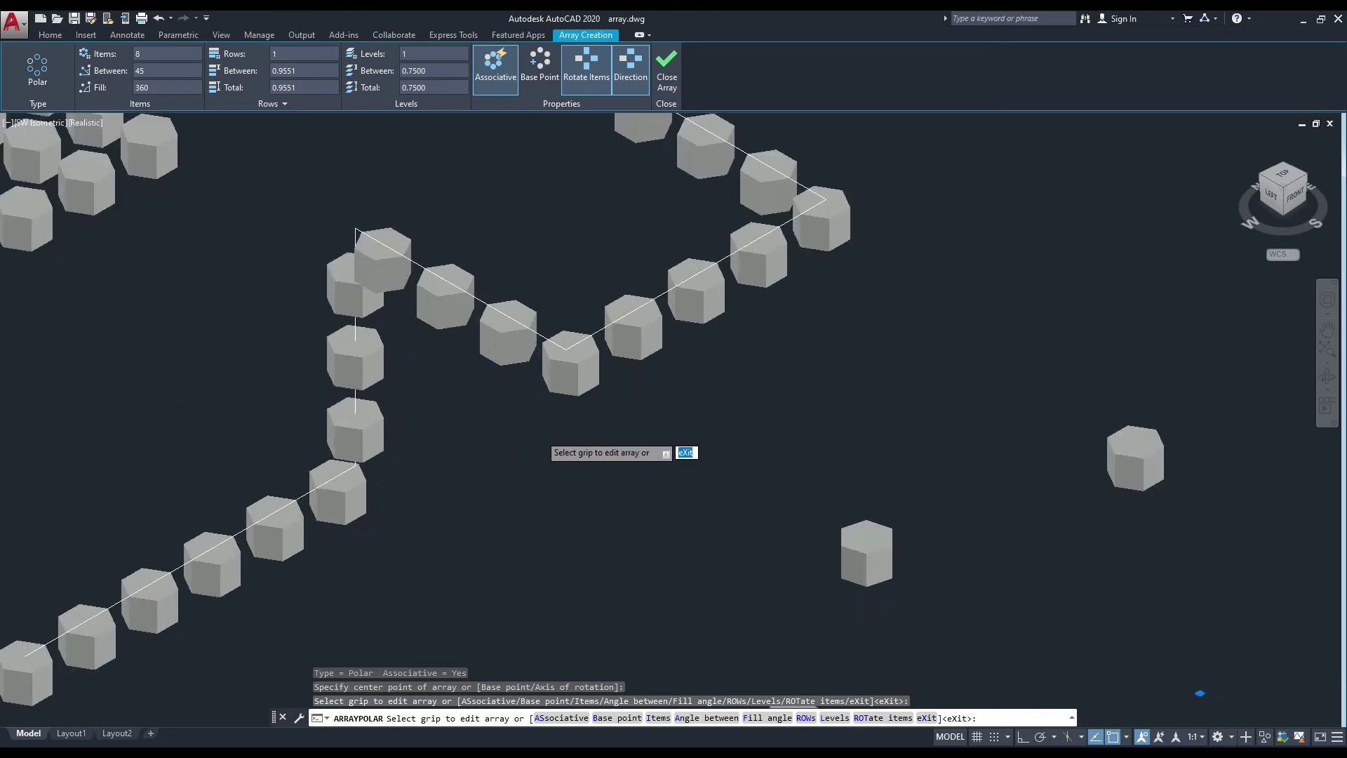
scroll(538, 428, "down", 4)
middle_click_drag(538, 428, 604, 419)
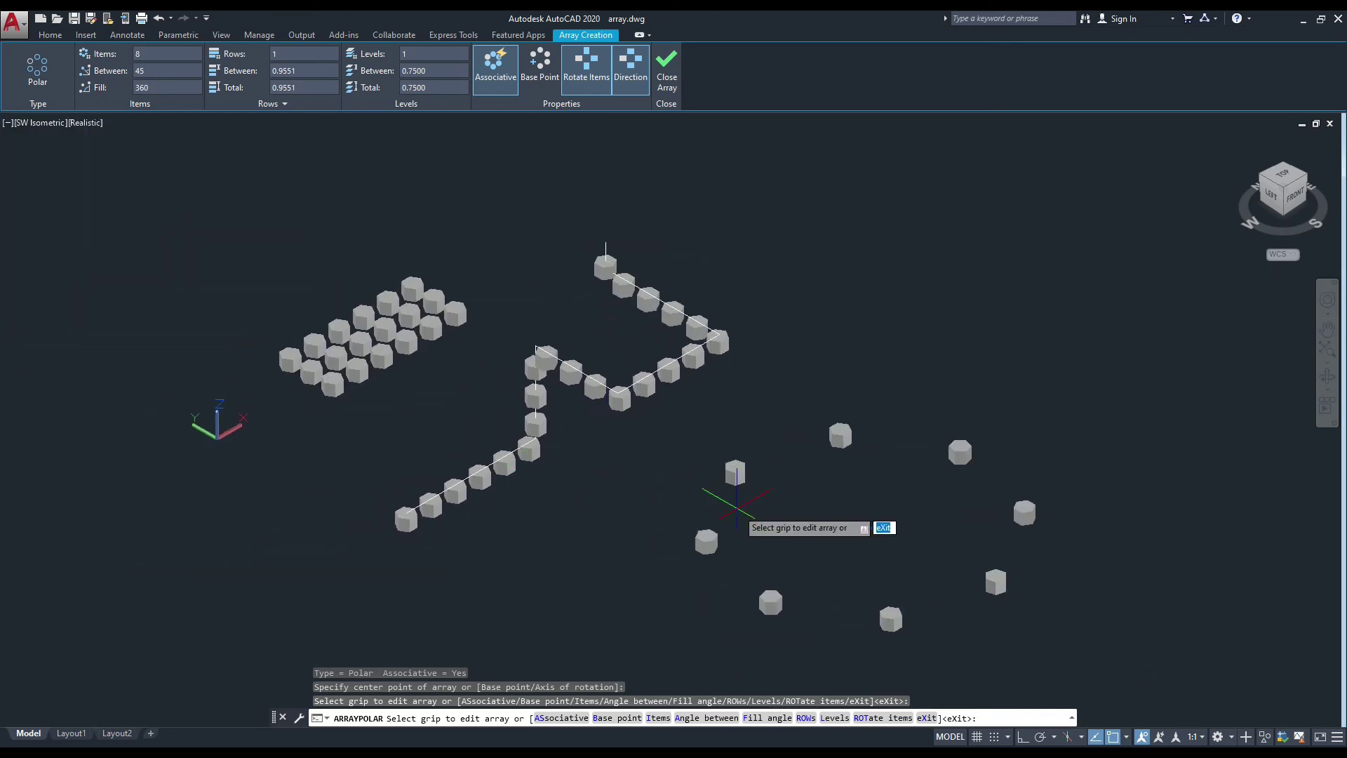
scroll(736, 500, "up", 2)
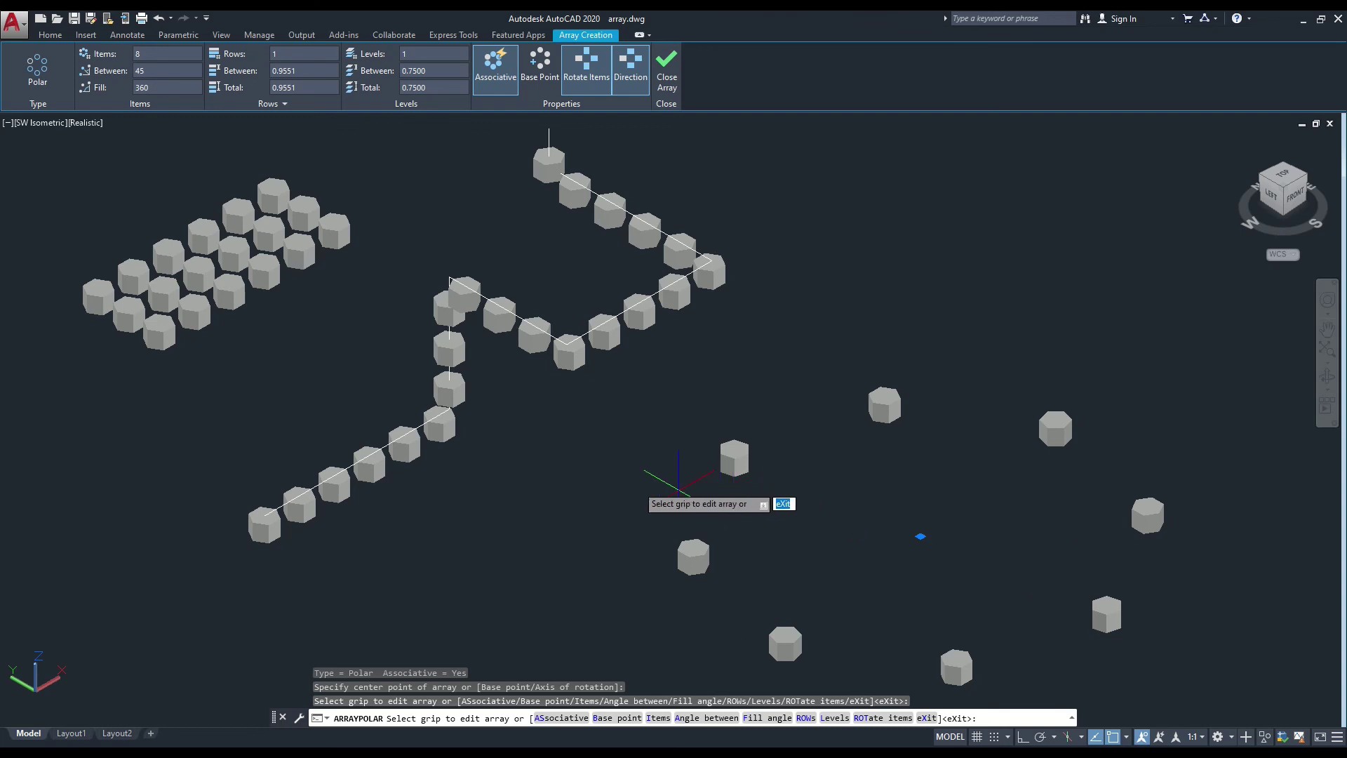
middle_click_drag(640, 475, 641, 475)
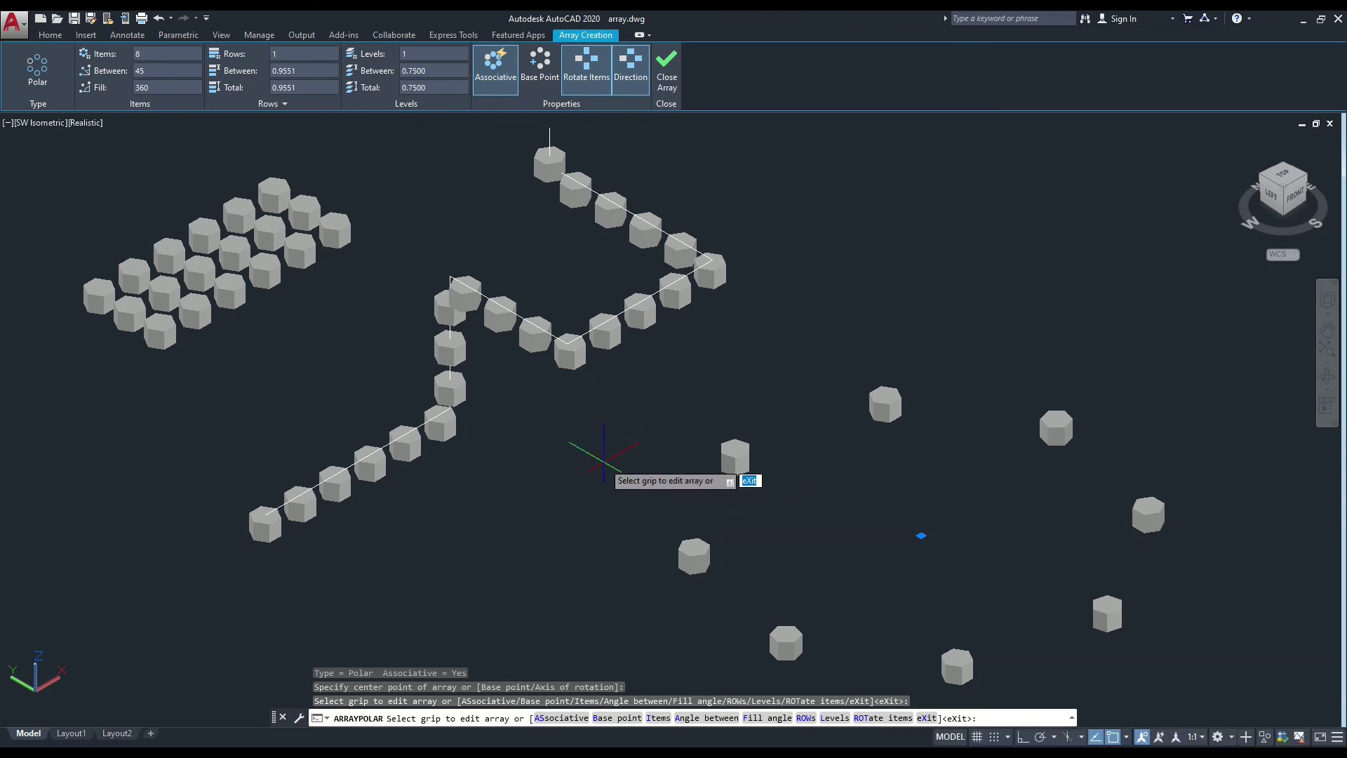